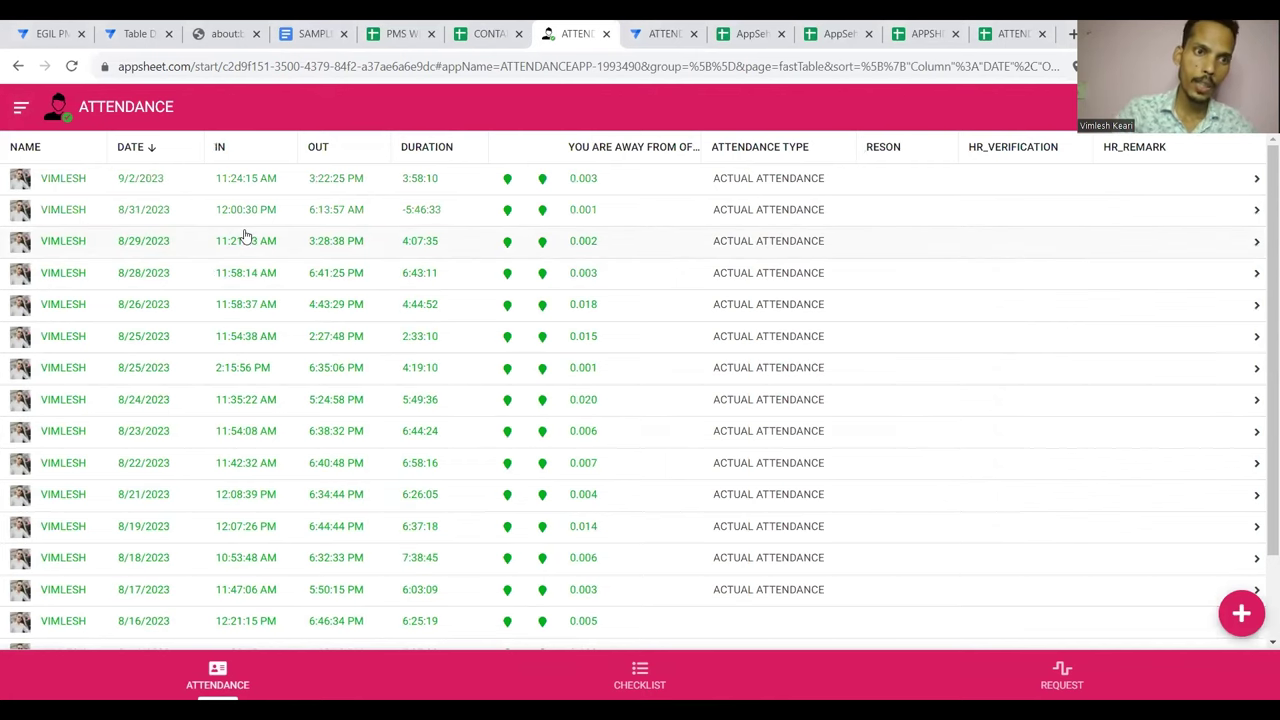
Switch to the EMPLOYEE list and open the SR. DME employee's detail record
scroll(245, 236, "down", 2)
scroll(245, 236, "up", 2)
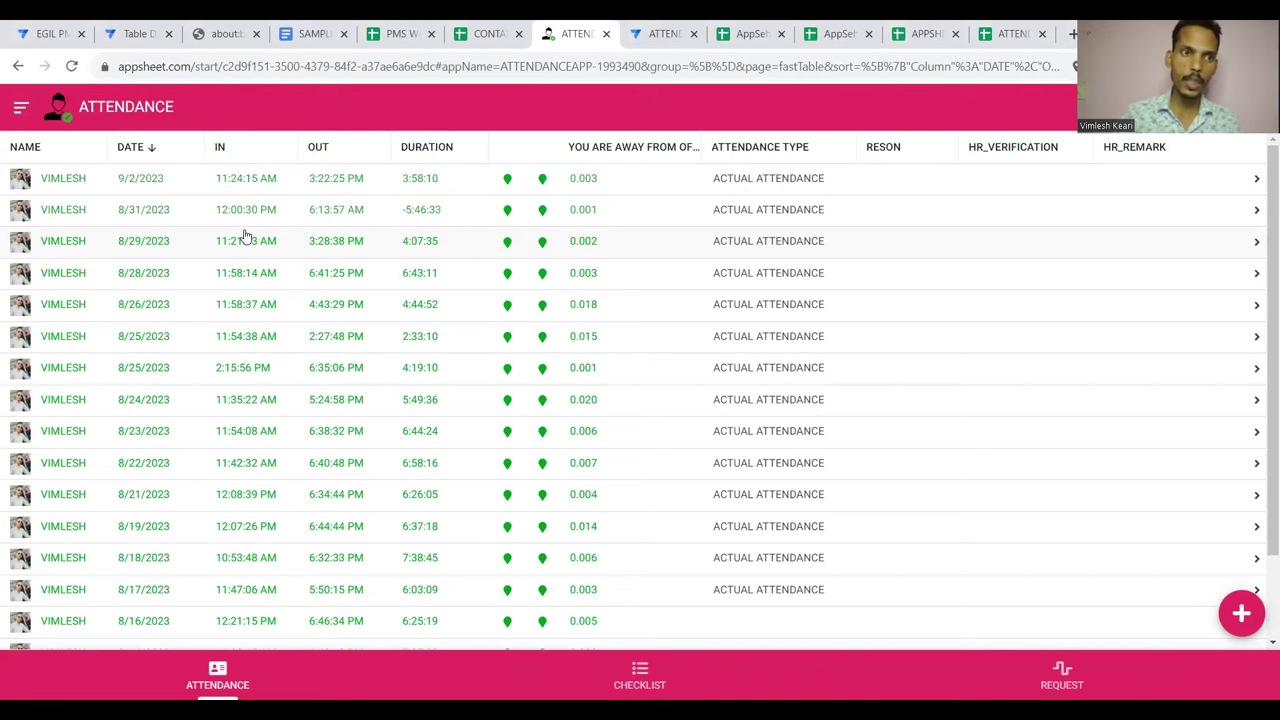
left_click(20, 106)
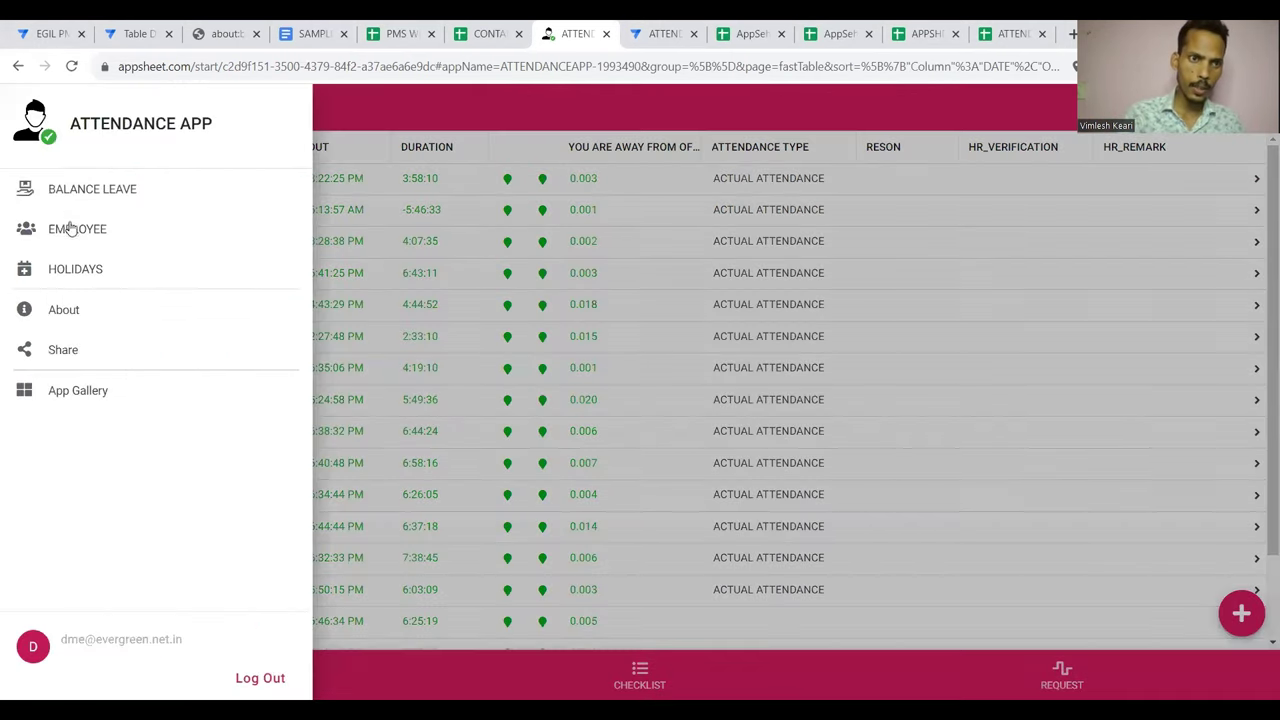
left_click(72, 229)
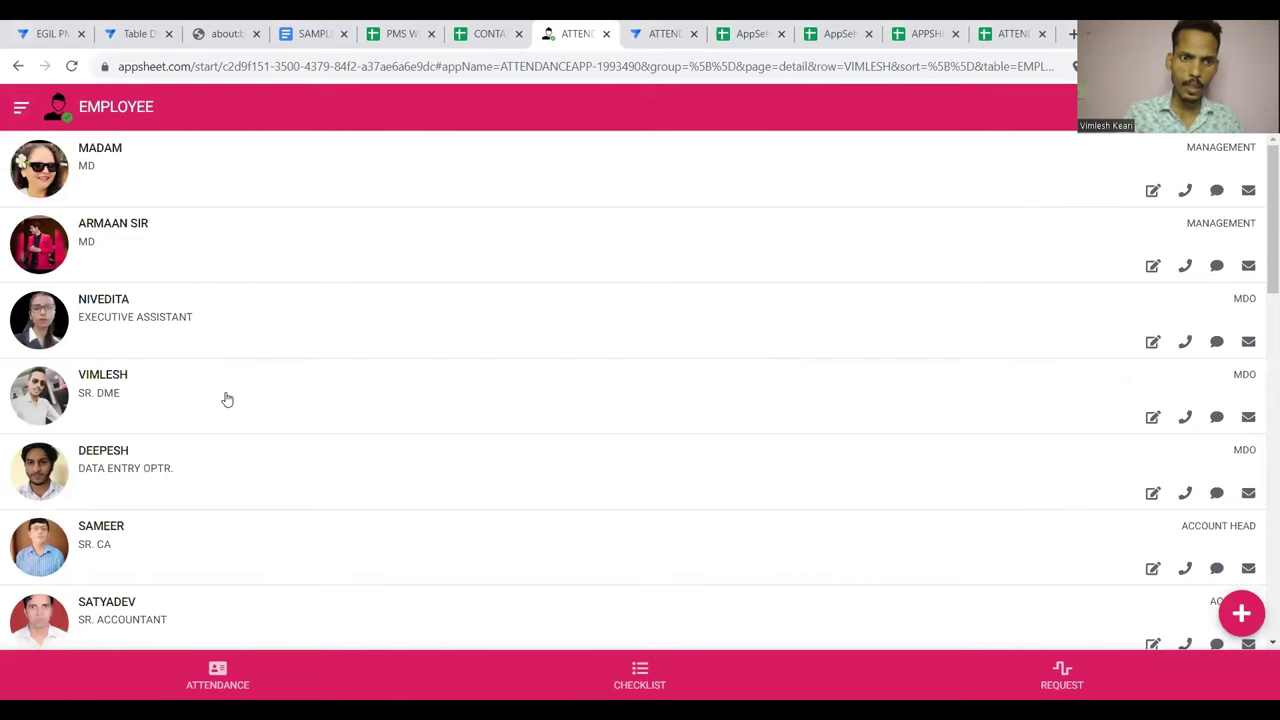
left_click(227, 399)
scroll(591, 526, "down", 3)
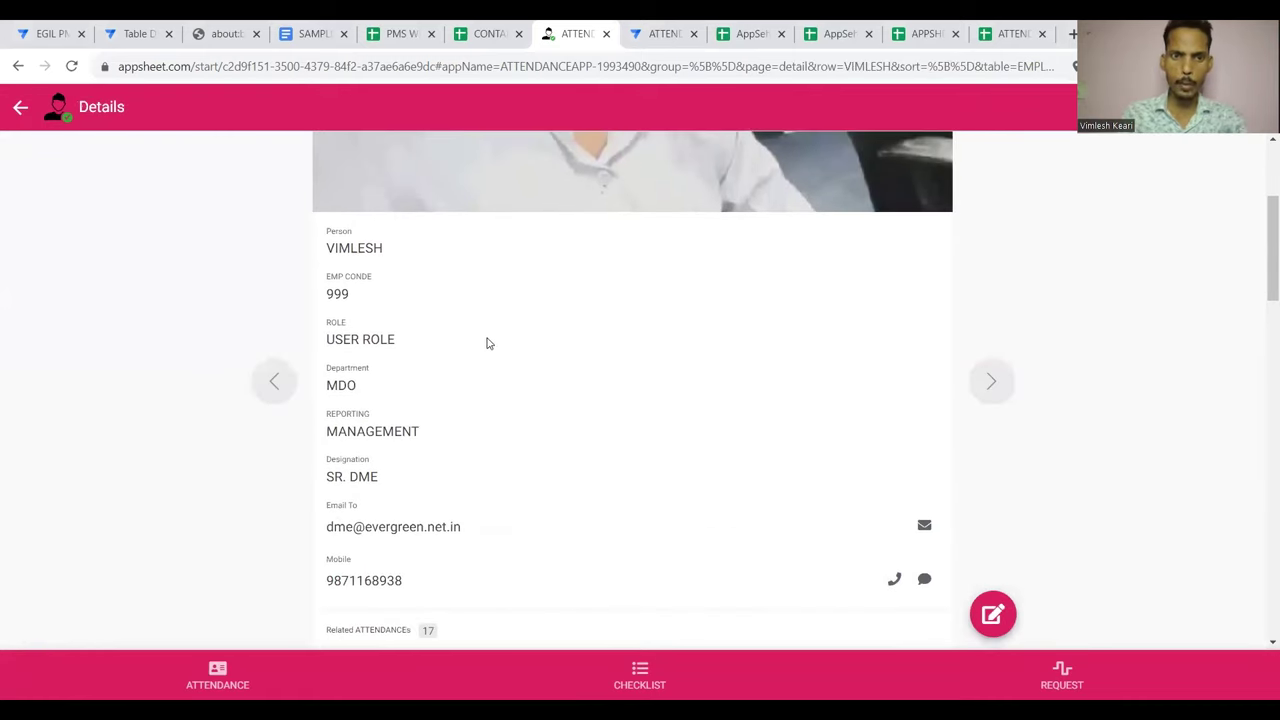
Change this employee's role to ADMIN ROLE and save the record
left_click(992, 616)
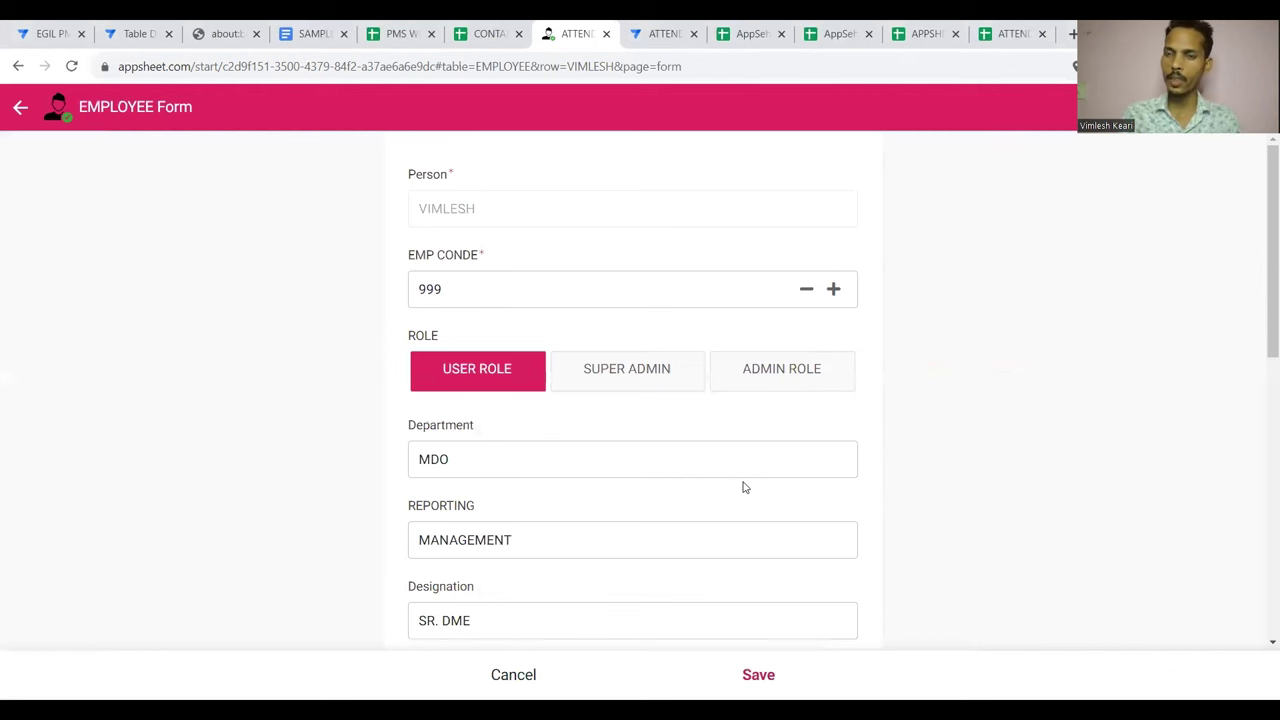
left_click(789, 381)
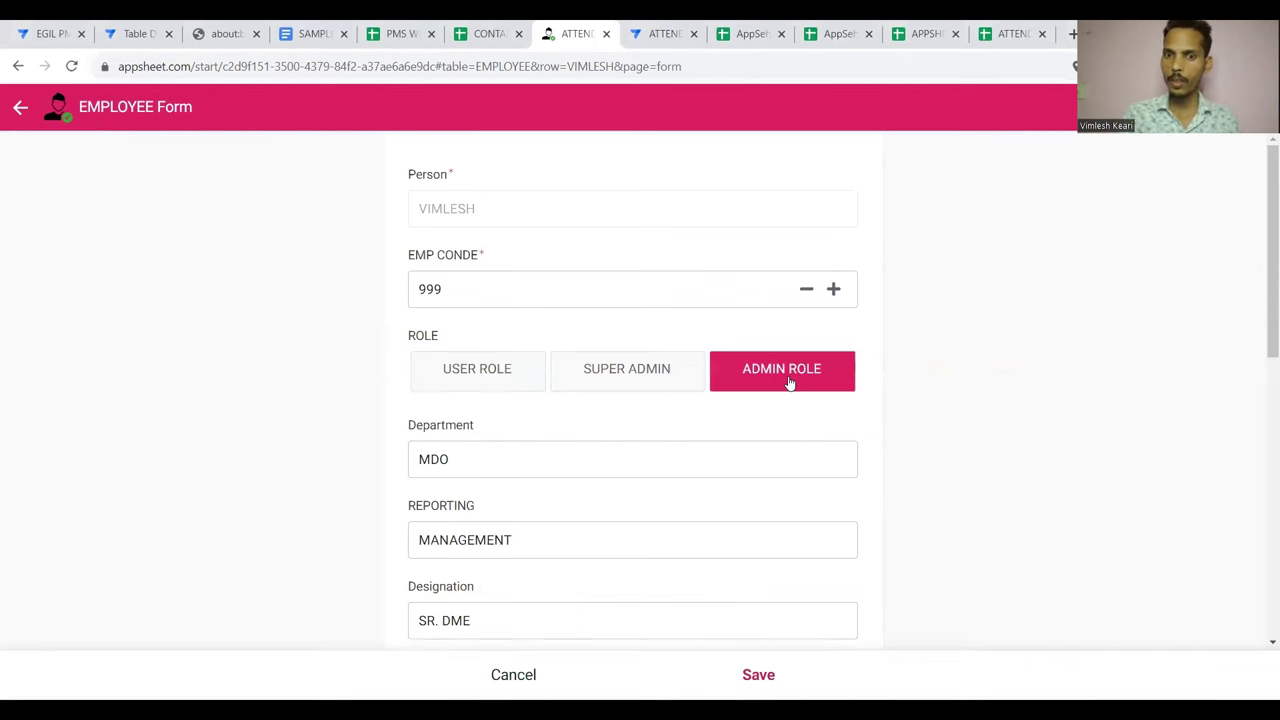
left_click(766, 676)
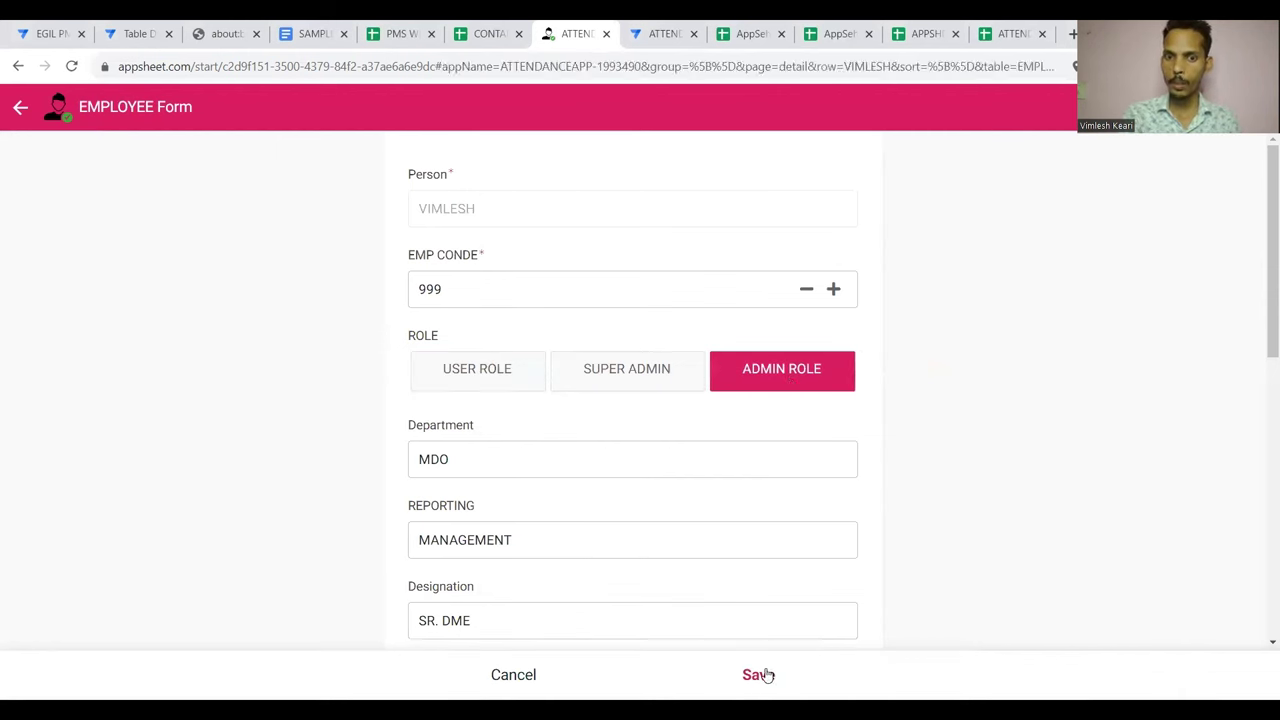
Return to the ATTENDANCE records list and scroll through it
left_click(332, 675)
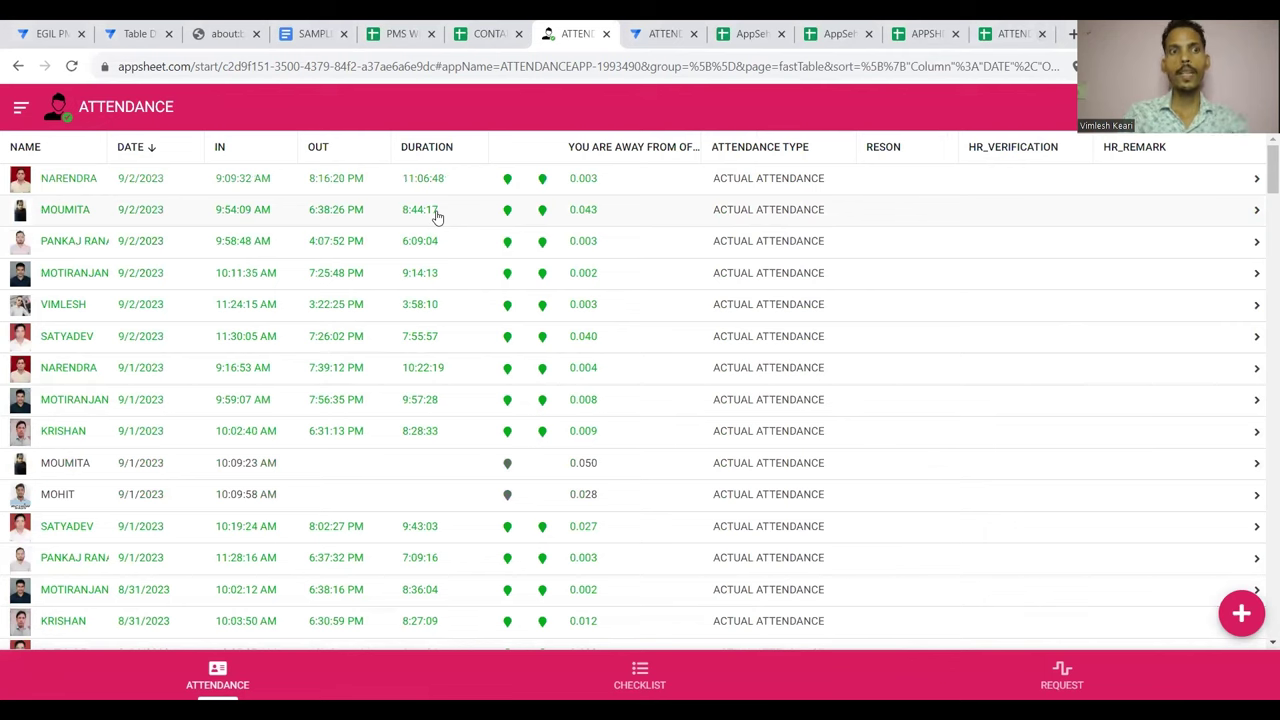
scroll(343, 349, "down", 10)
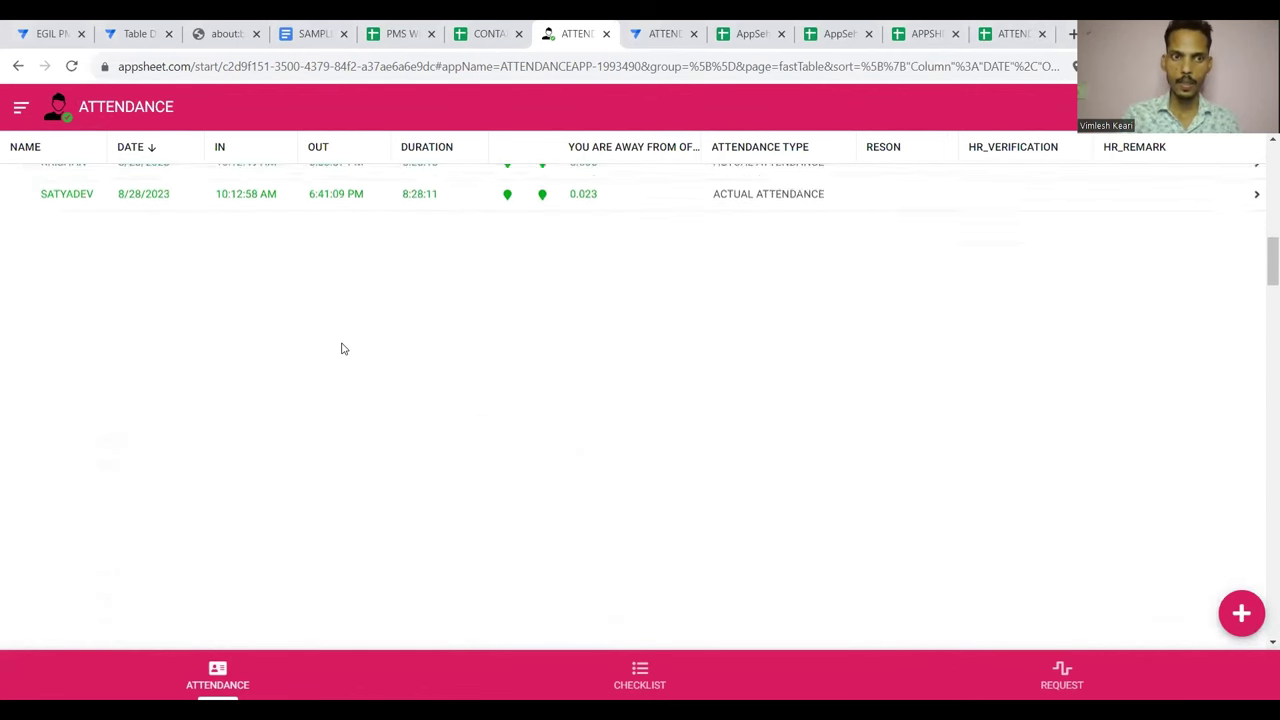
scroll(343, 349, "up", 10)
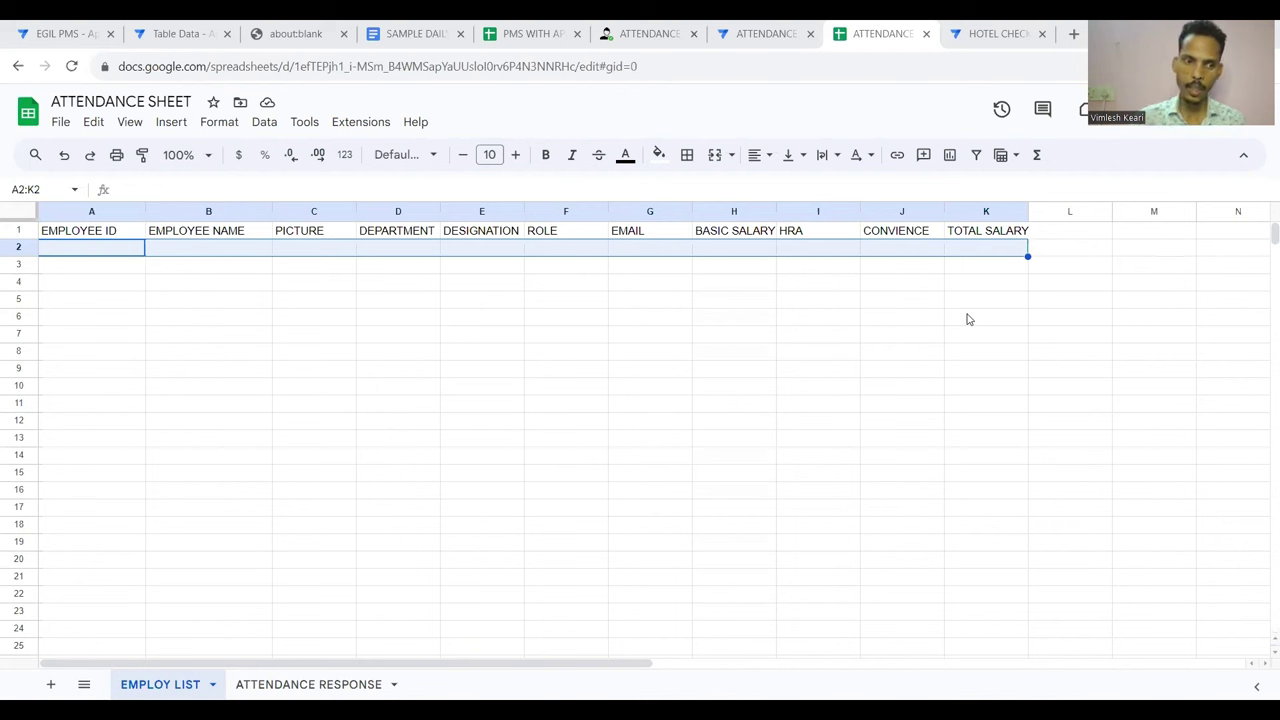
Rename the ROLE header cell on EMPLOY LIST to PERMISSION
left_click(85, 235)
key("Right")
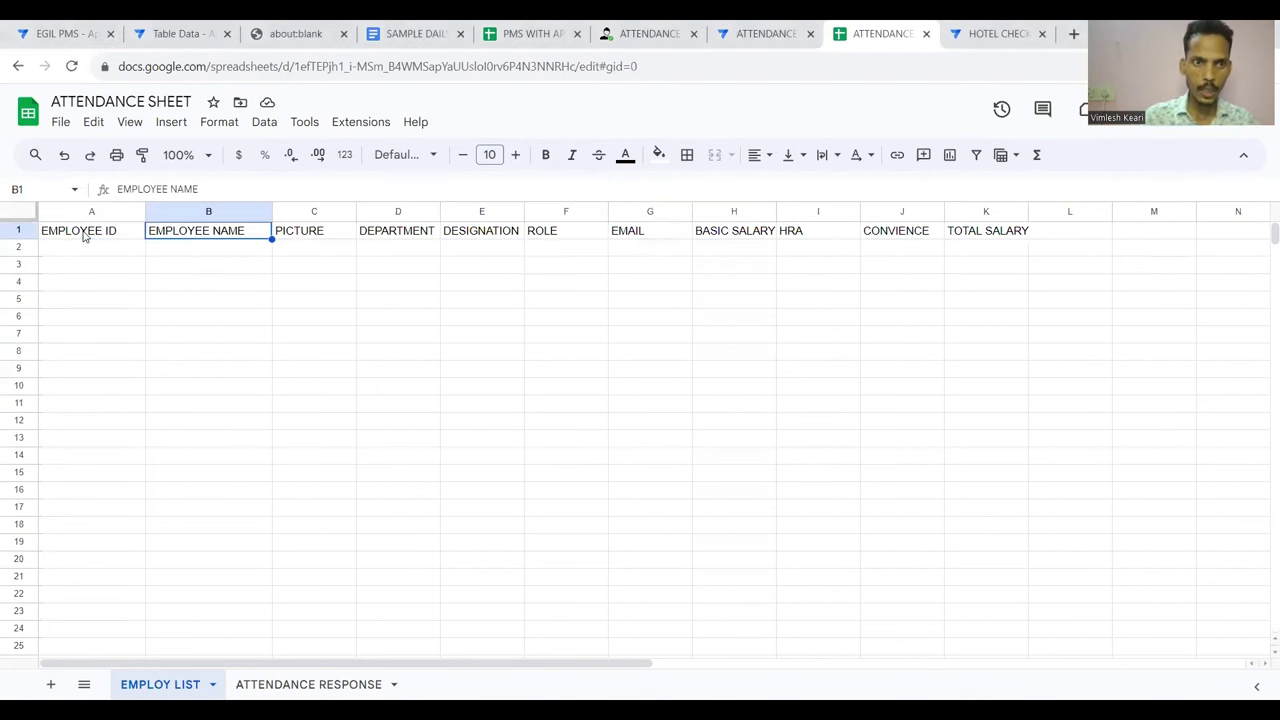
key("Right")
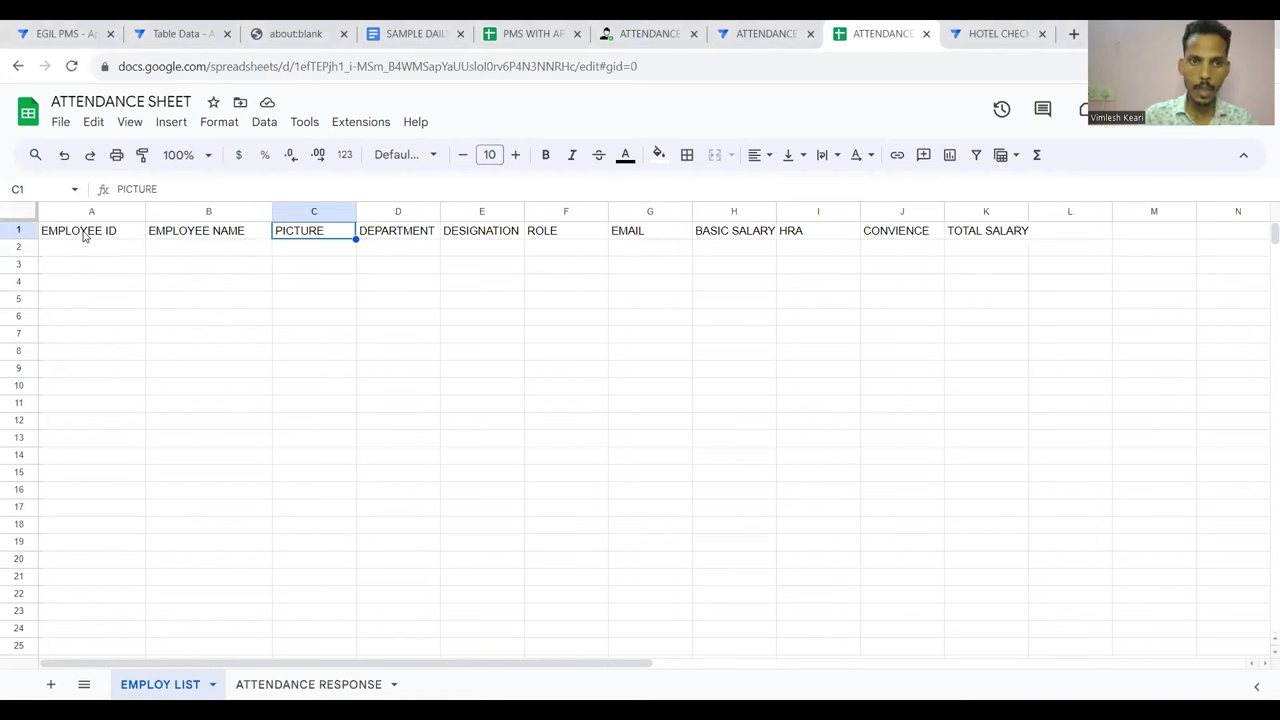
key("Right")
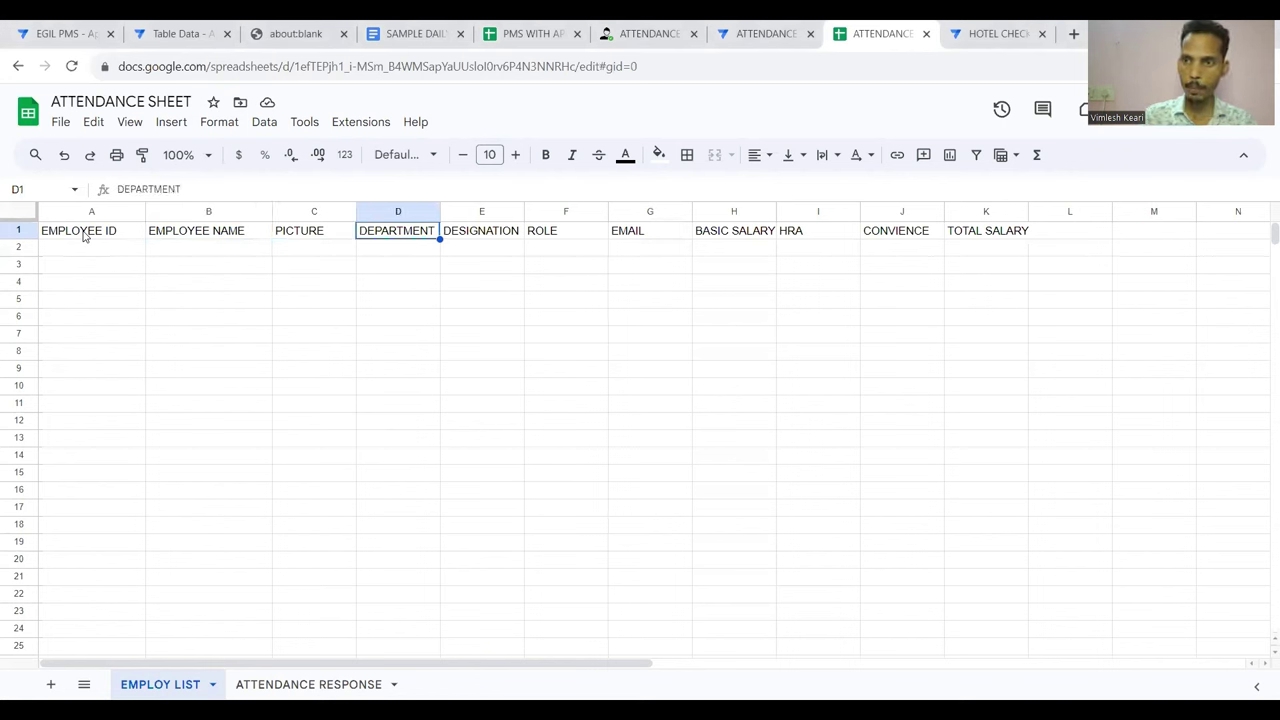
key("Right")
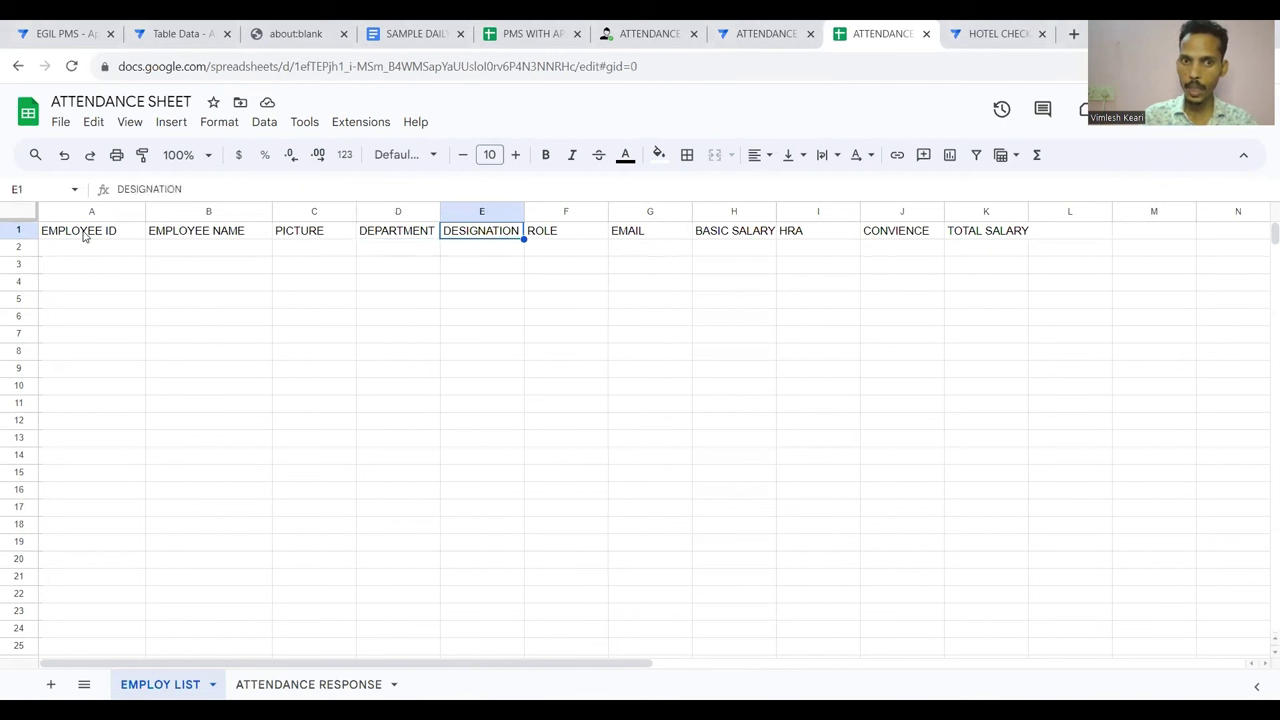
key("Right")
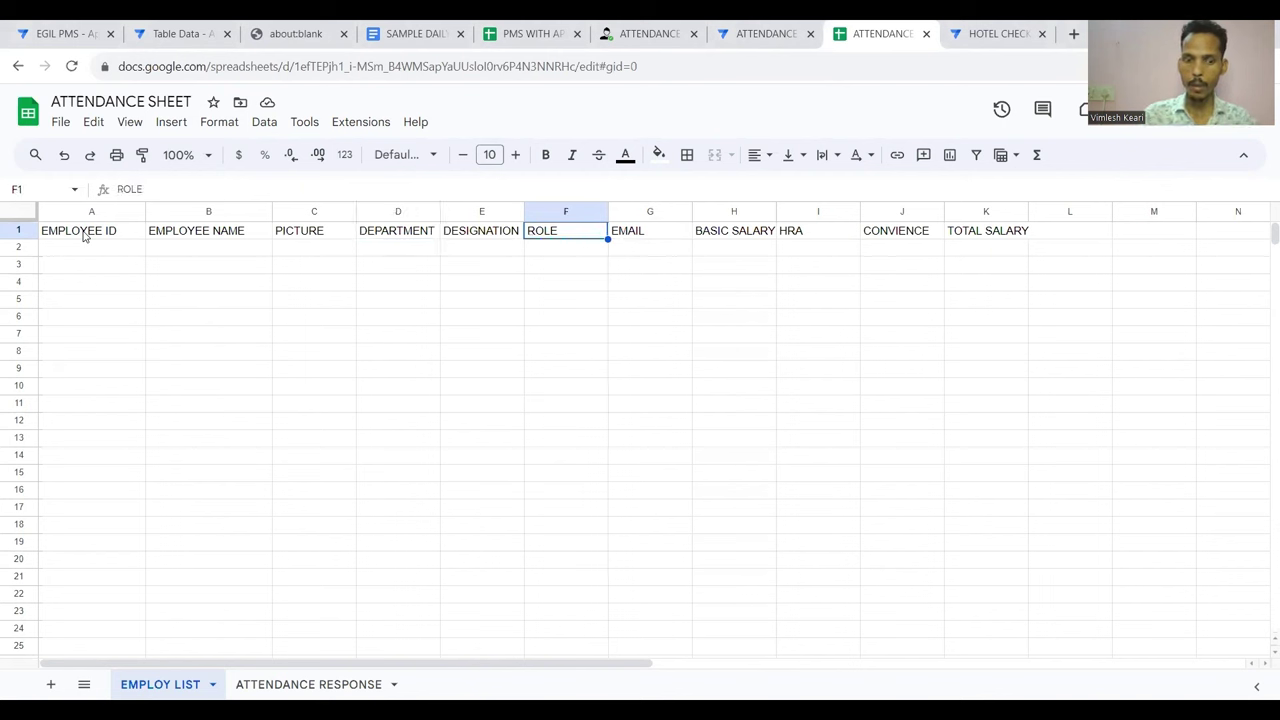
type("PERMISS")
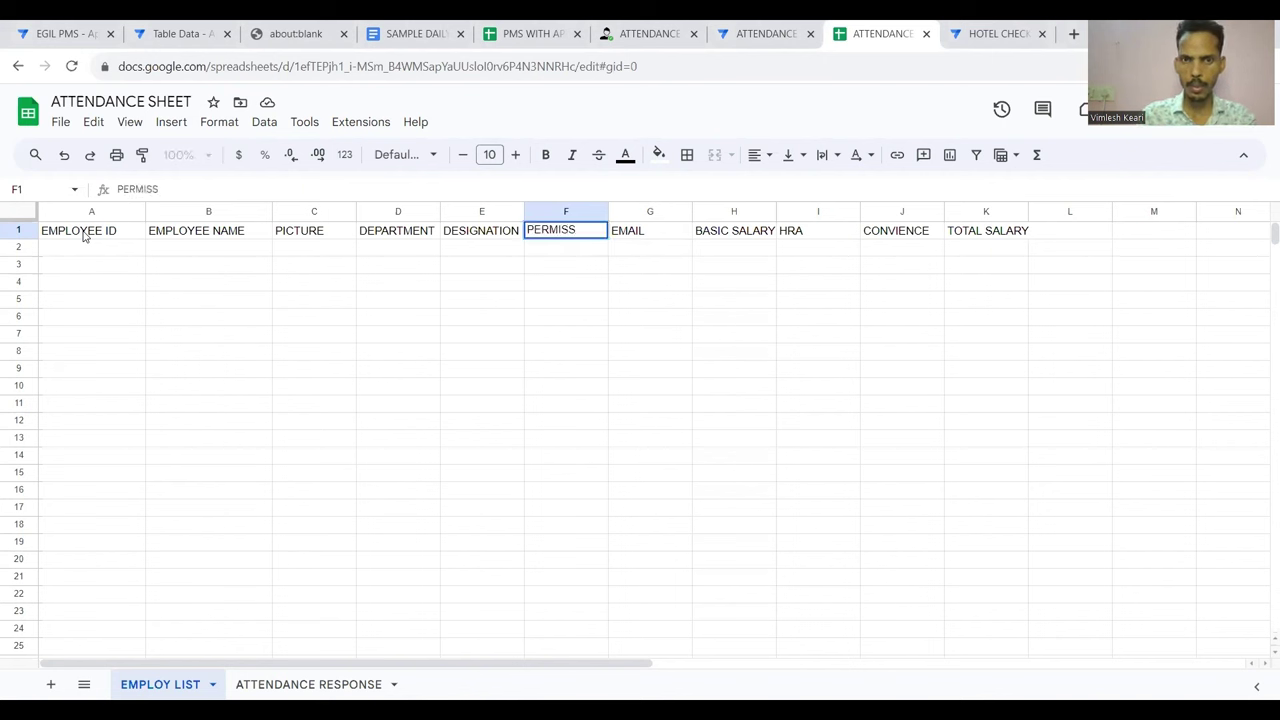
type("ION")
key("Return")
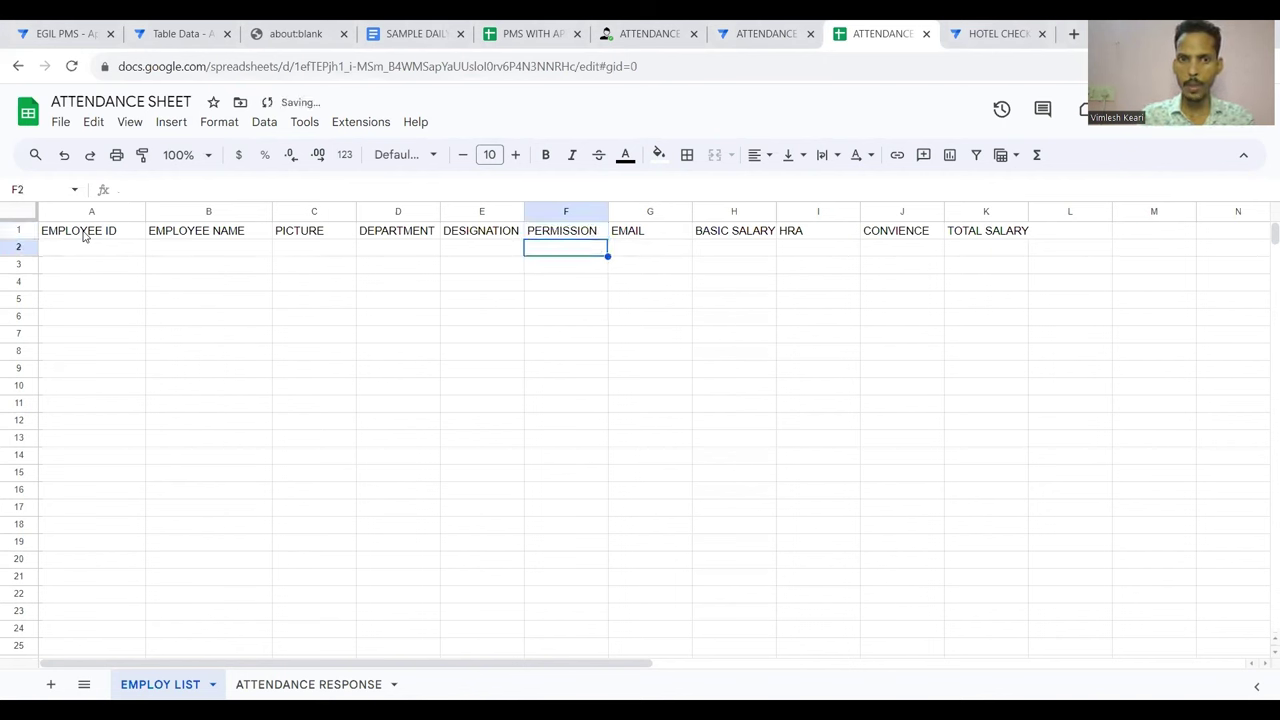
Review the EMAIL, BASIC SALARY and CONVIENCE headers, then switch to the ATTENDANCE RESPONSE sheet
key("Up")
key("Right")
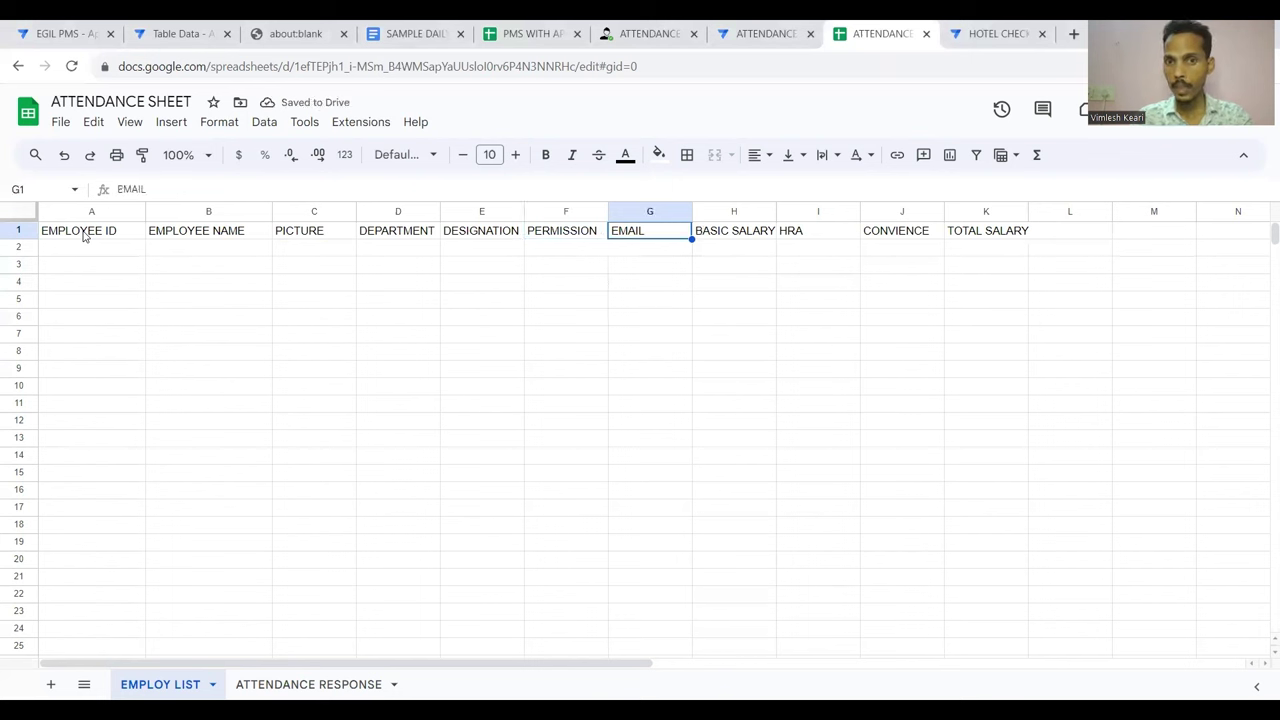
key("Right")
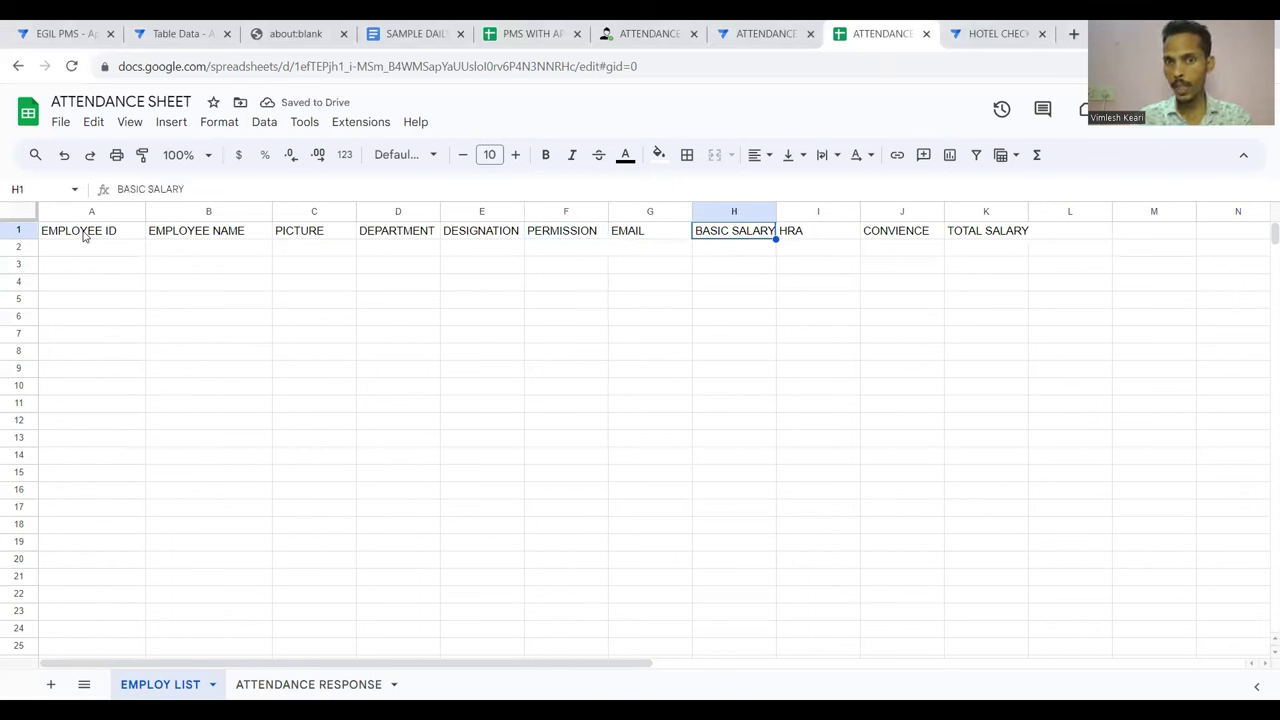
key("Right")
key("Right")
key("Right")
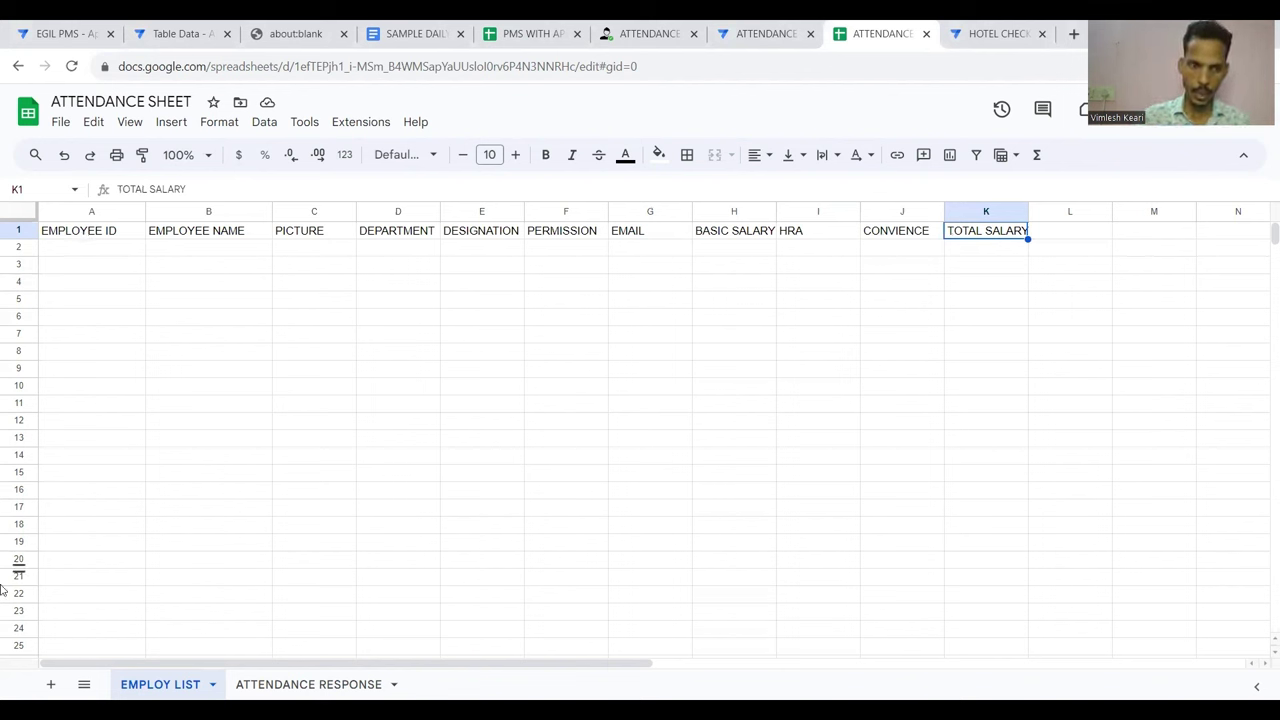
left_click(308, 684)
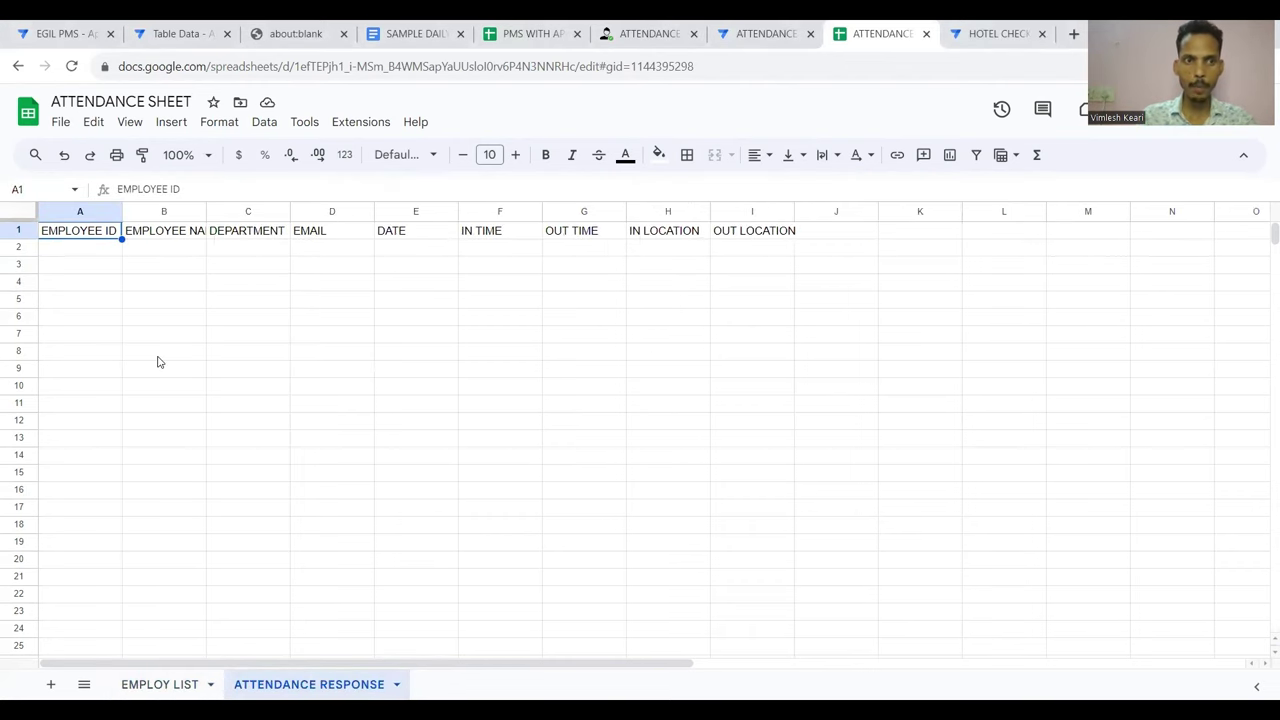
Enter the header DISTANCE in the cell after OUT LOCATION, then return to EMPLOY LIST
key("Right")
key("Right")
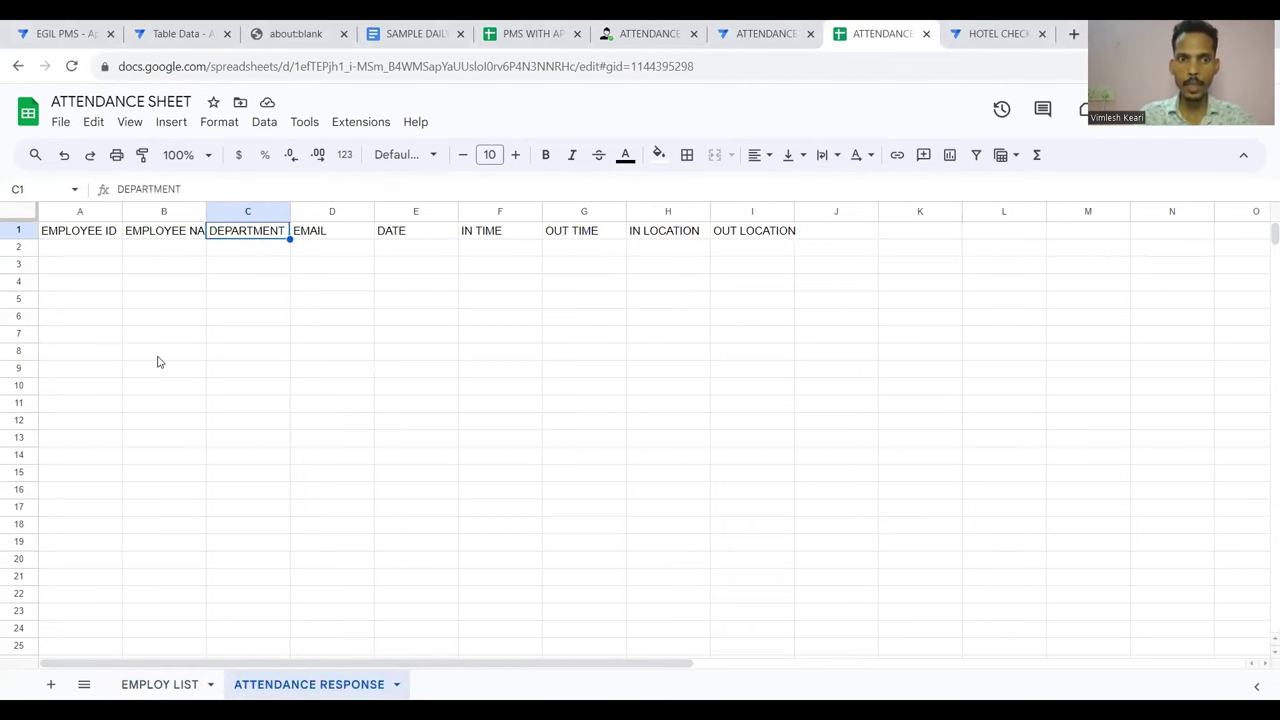
key("Right")
key("Right")
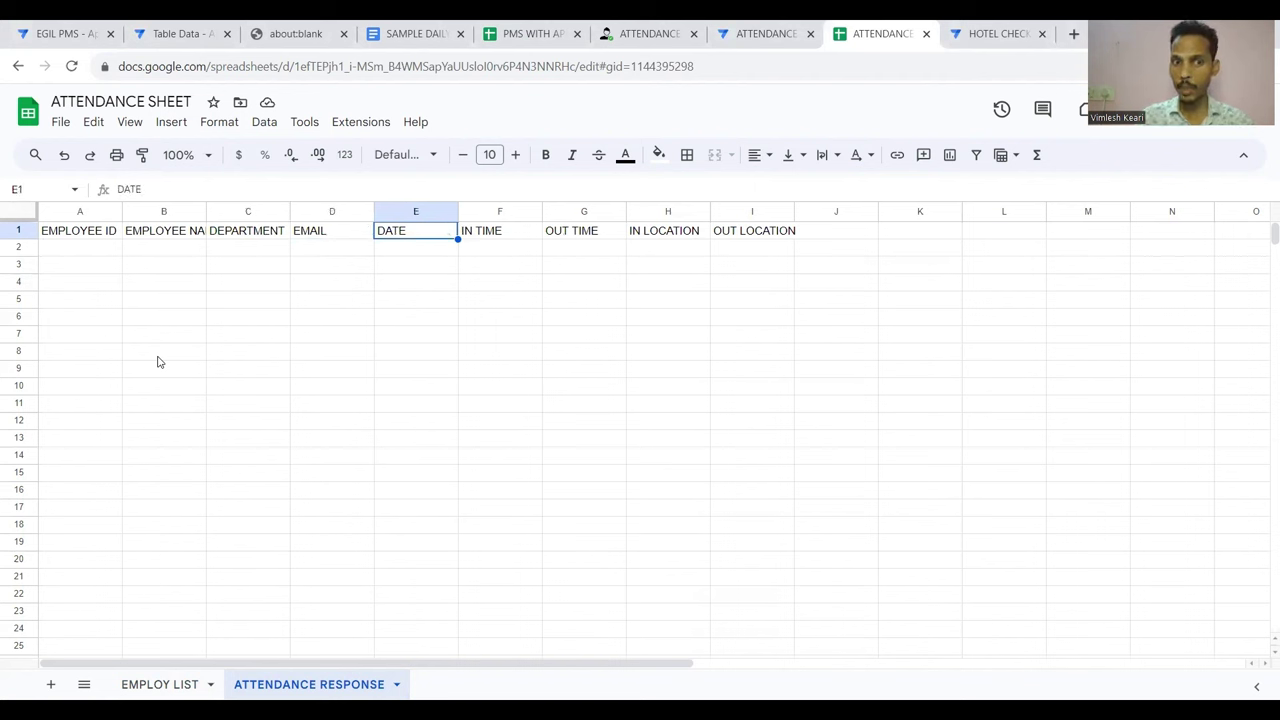
key("Right")
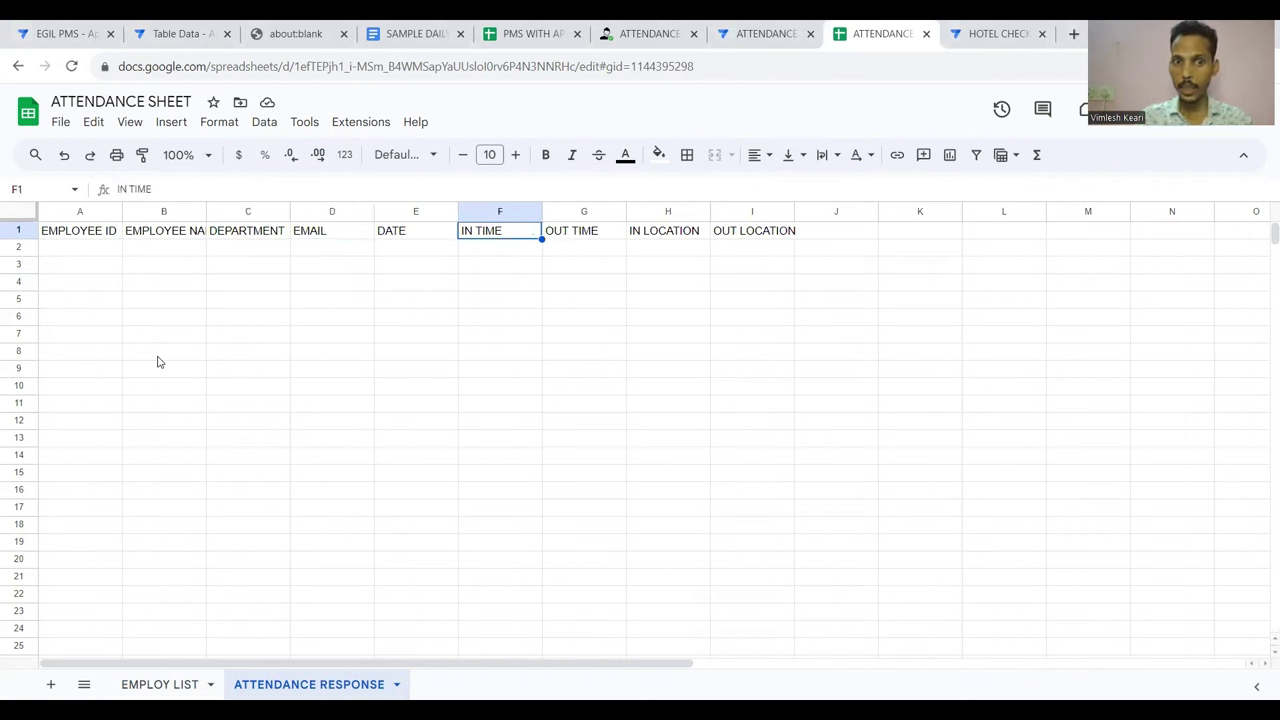
key("Right")
key("Right")
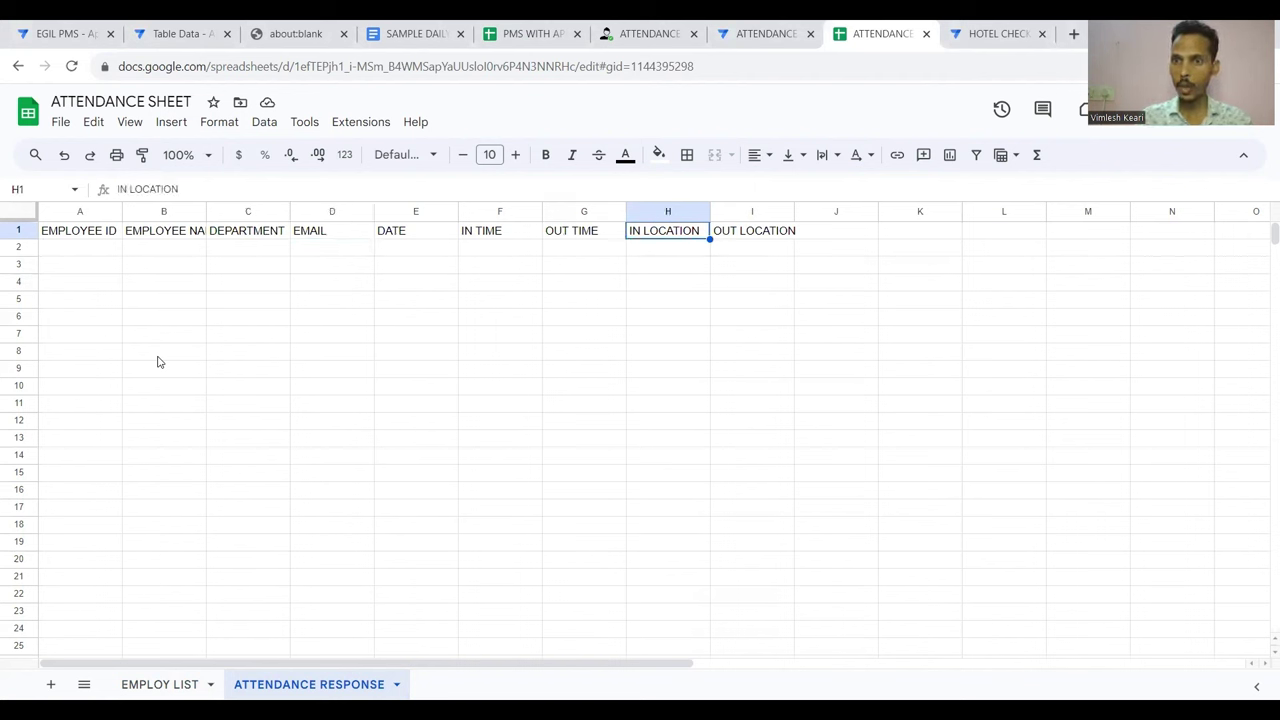
key("Right")
key("Right")
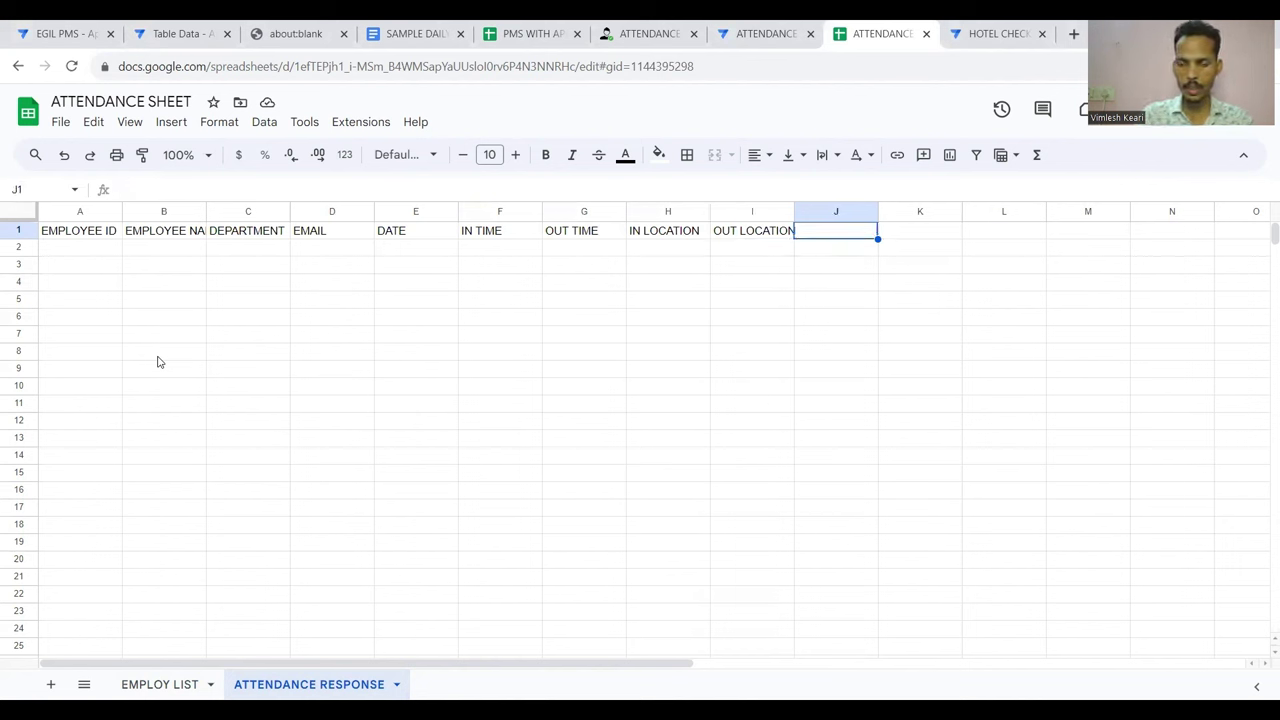
type("DIST")
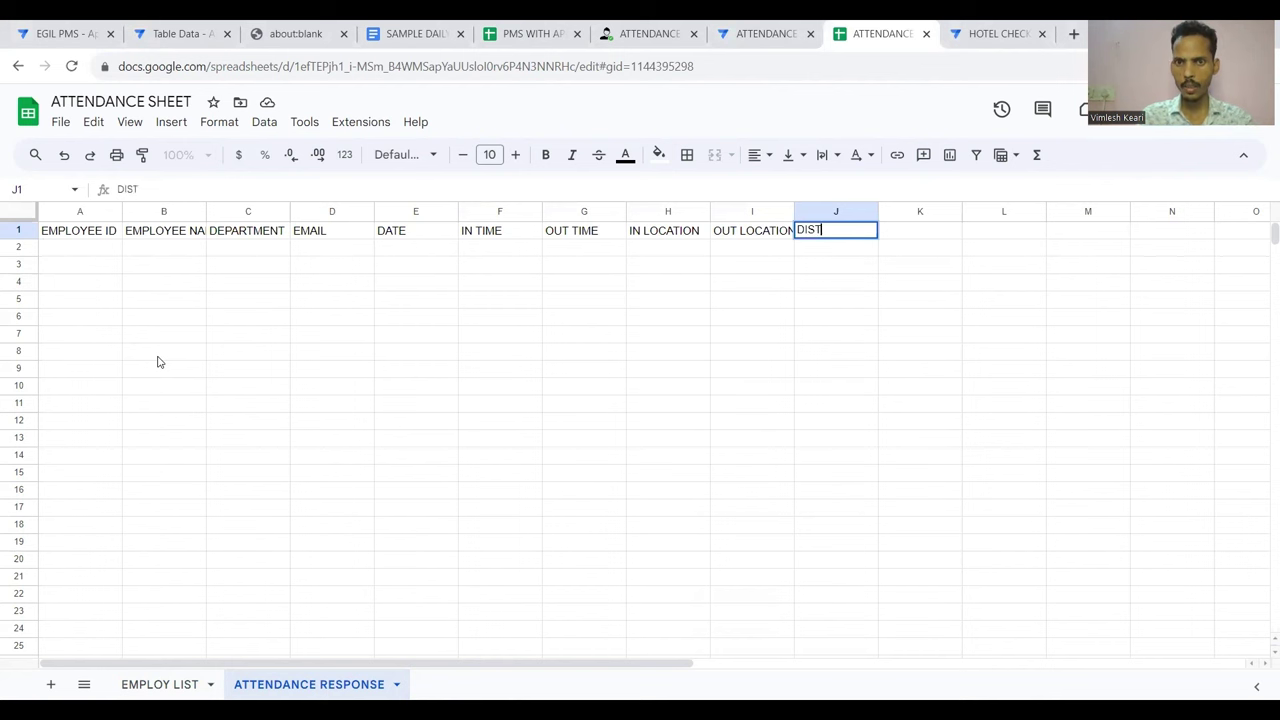
type("ANCE")
key("Return")
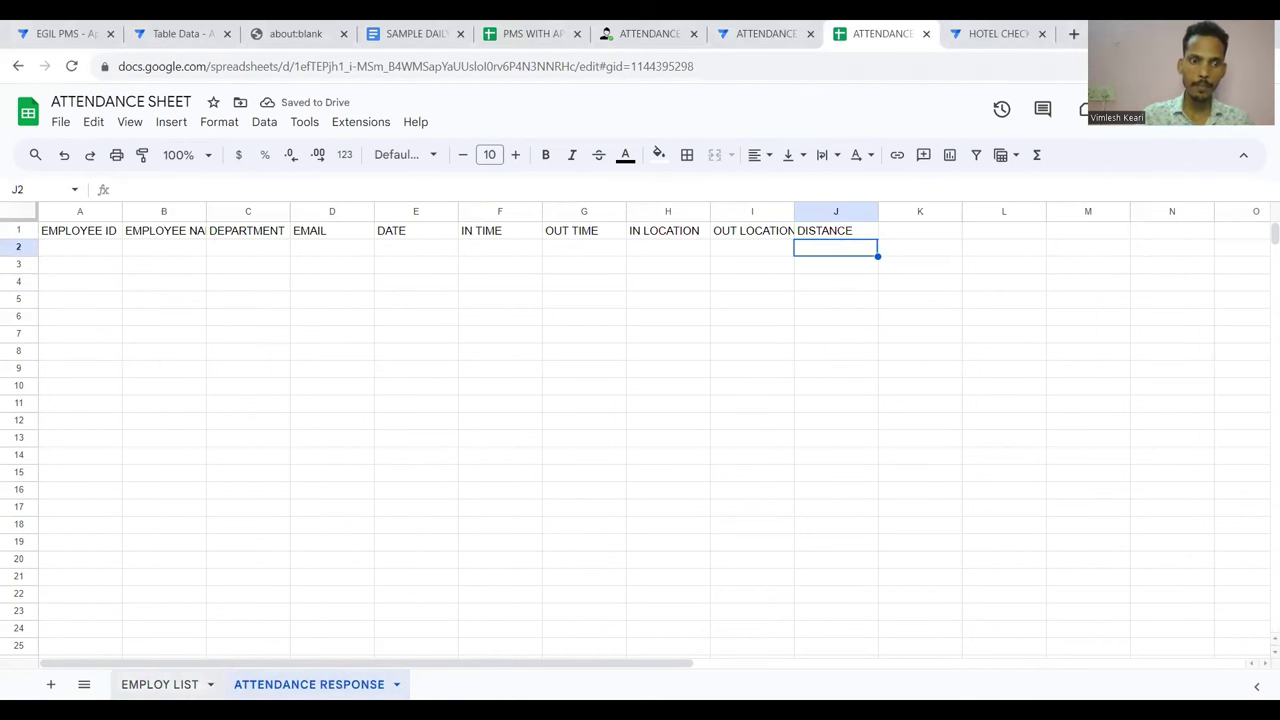
left_click(160, 684)
Create a new AppSheet app from the spreadsheet via Extensions > AppSheet
left_click(361, 128)
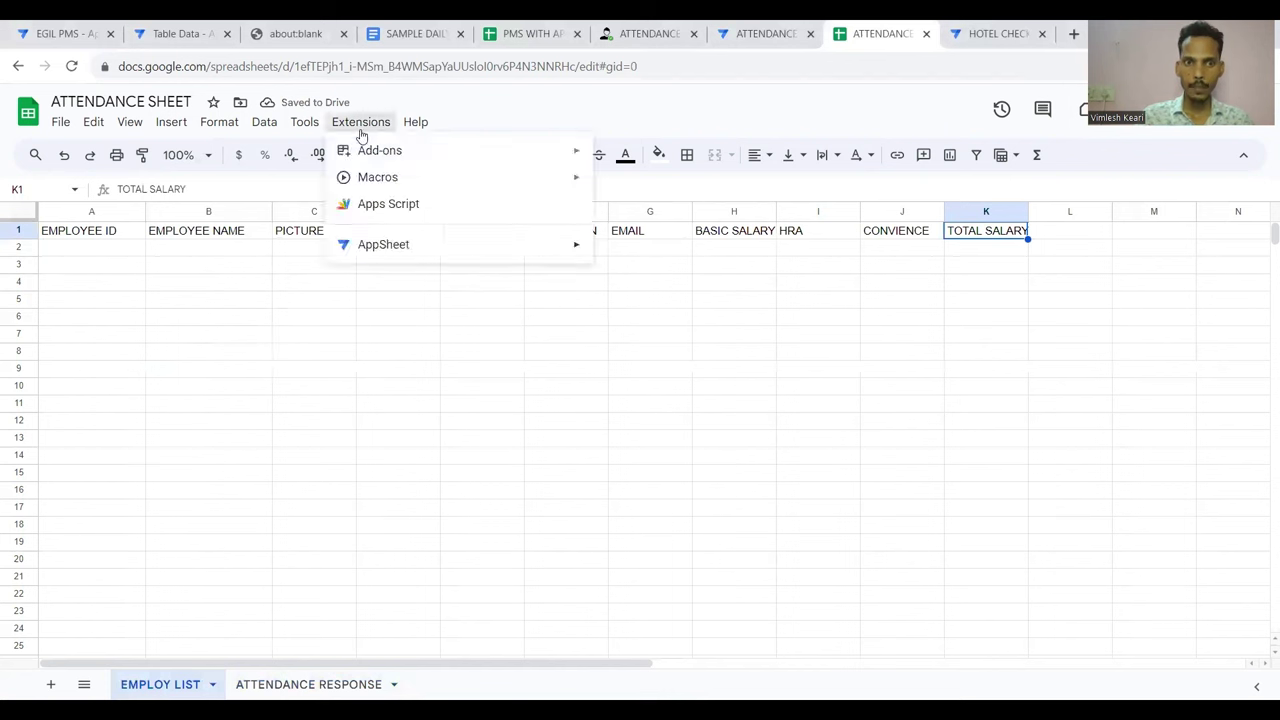
mouse_move(528, 247)
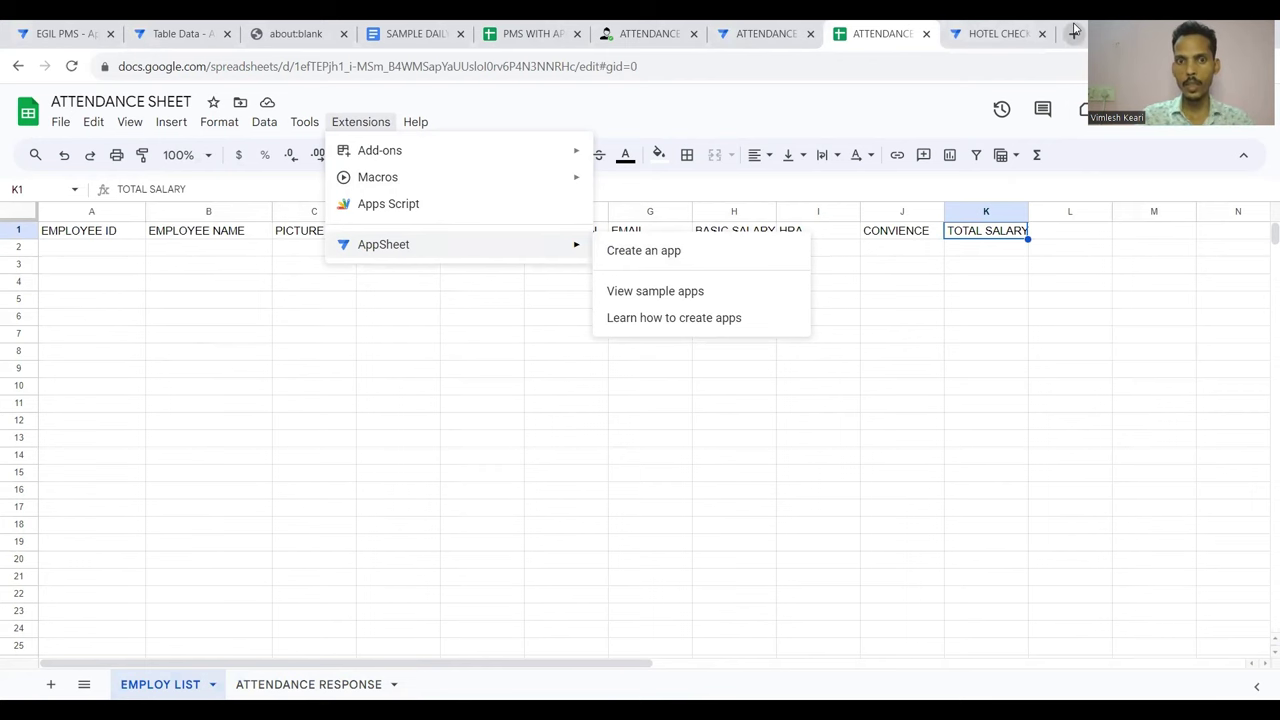
left_click(655, 252)
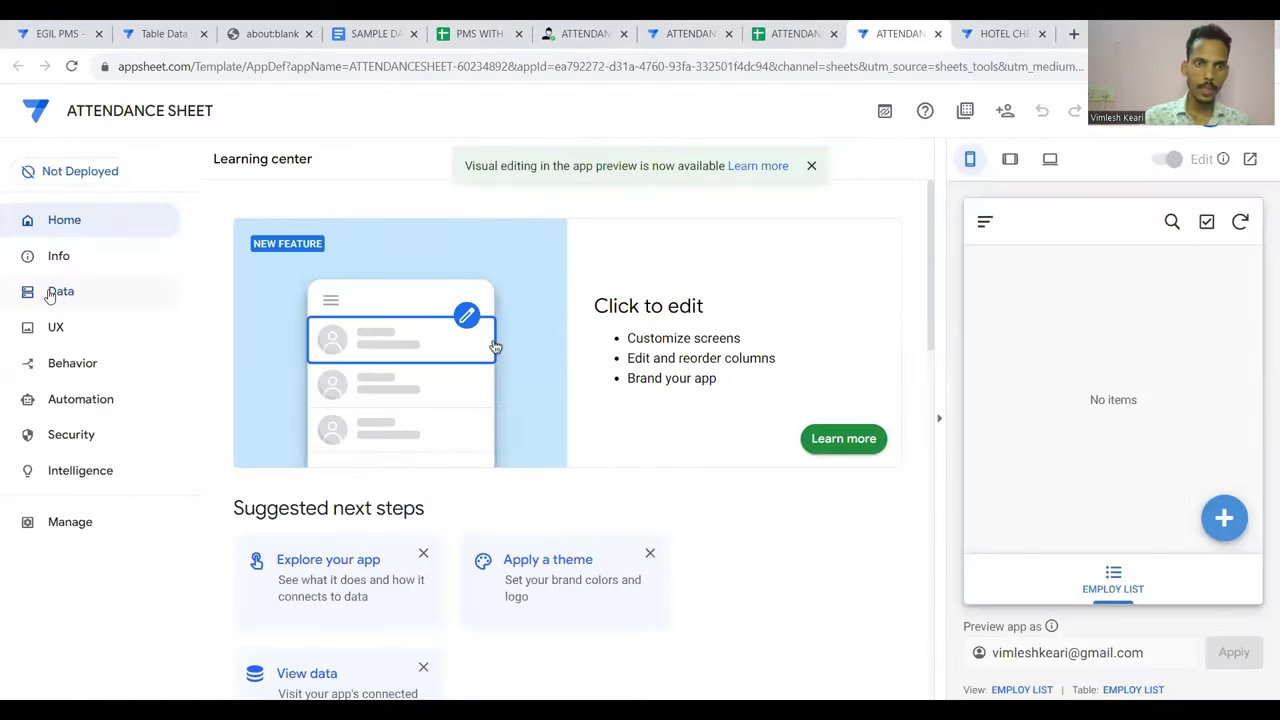
In the new app's Data section, inspect the EMPLOY LIST table and show its columns
left_click(55, 292)
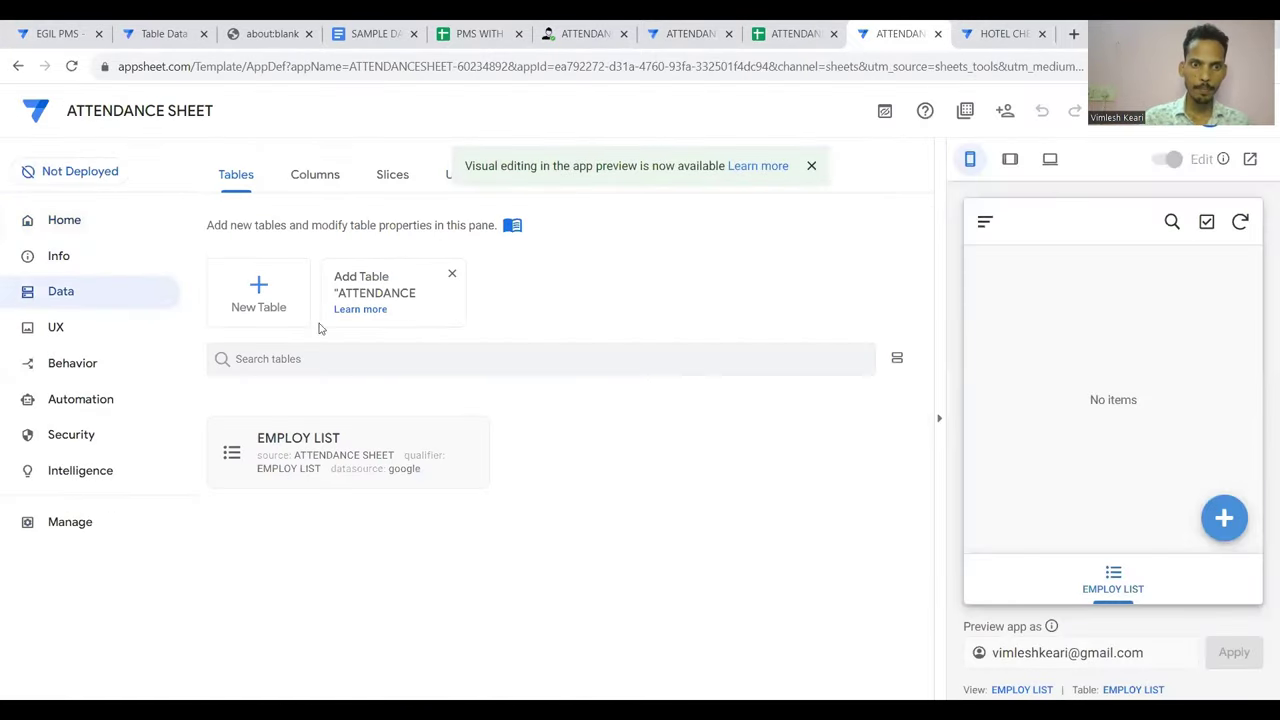
left_click(345, 459)
scroll(340, 449, "up", 2)
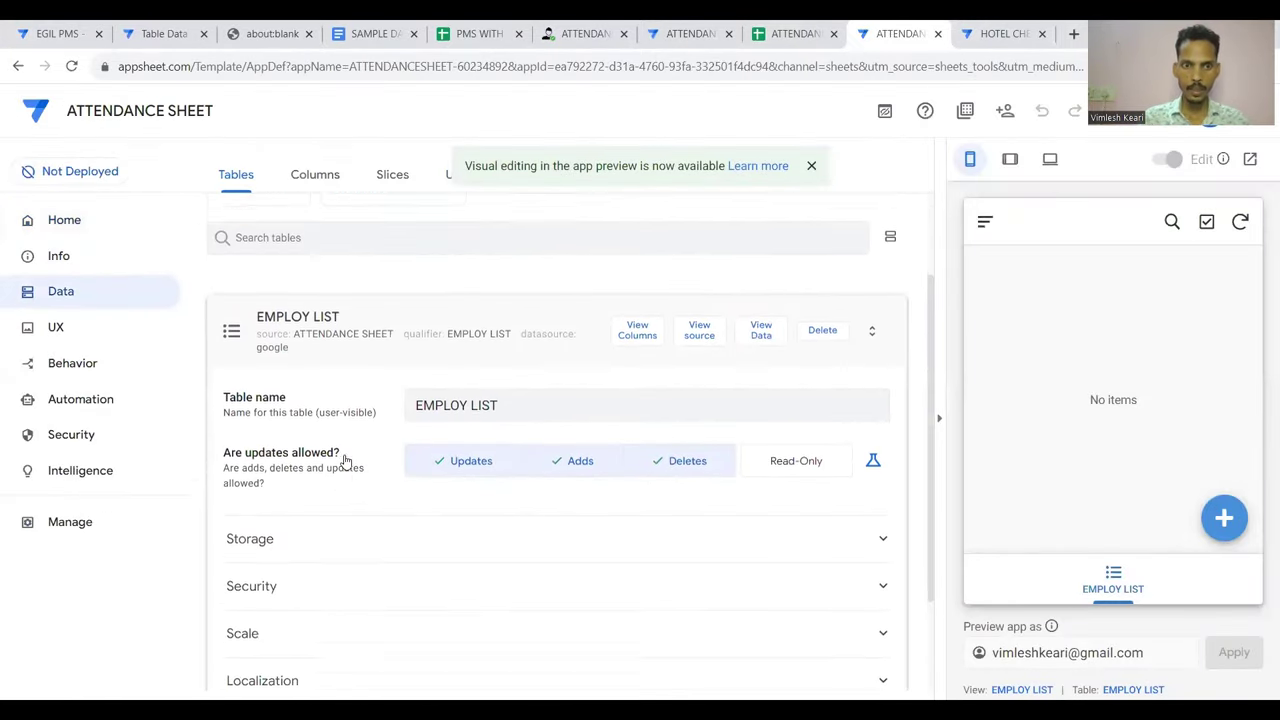
left_click(390, 343)
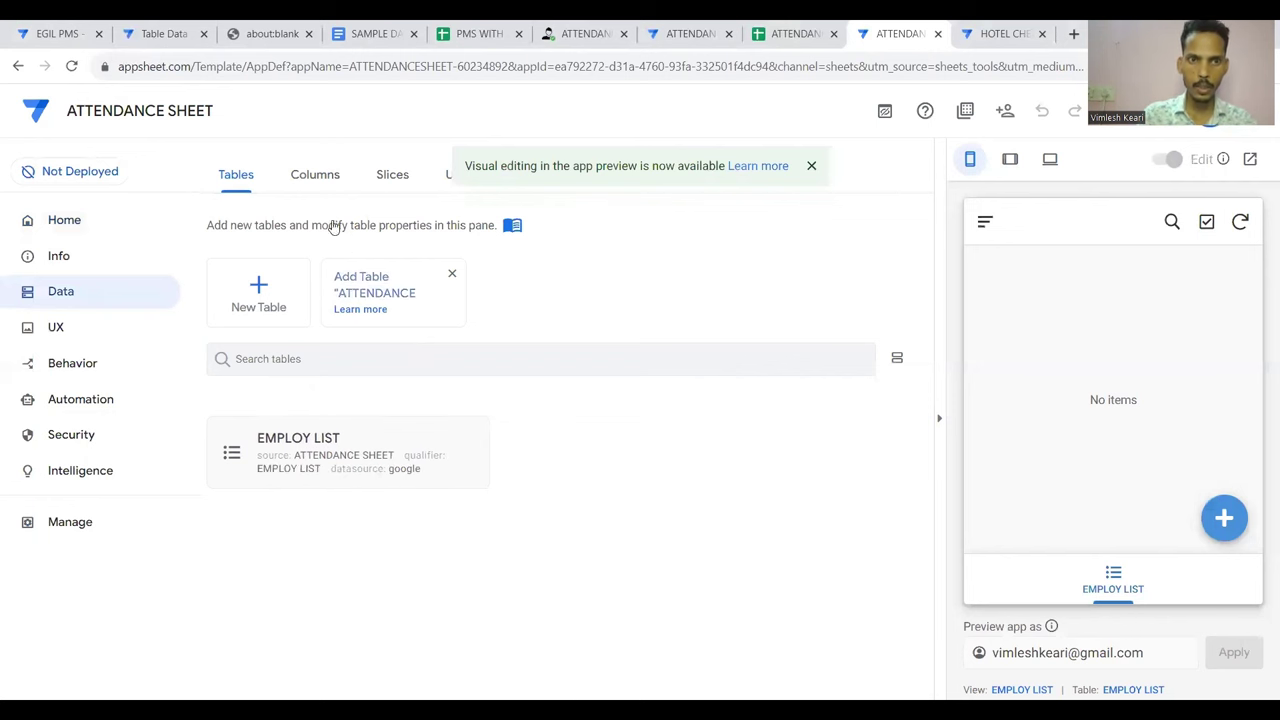
left_click(315, 178)
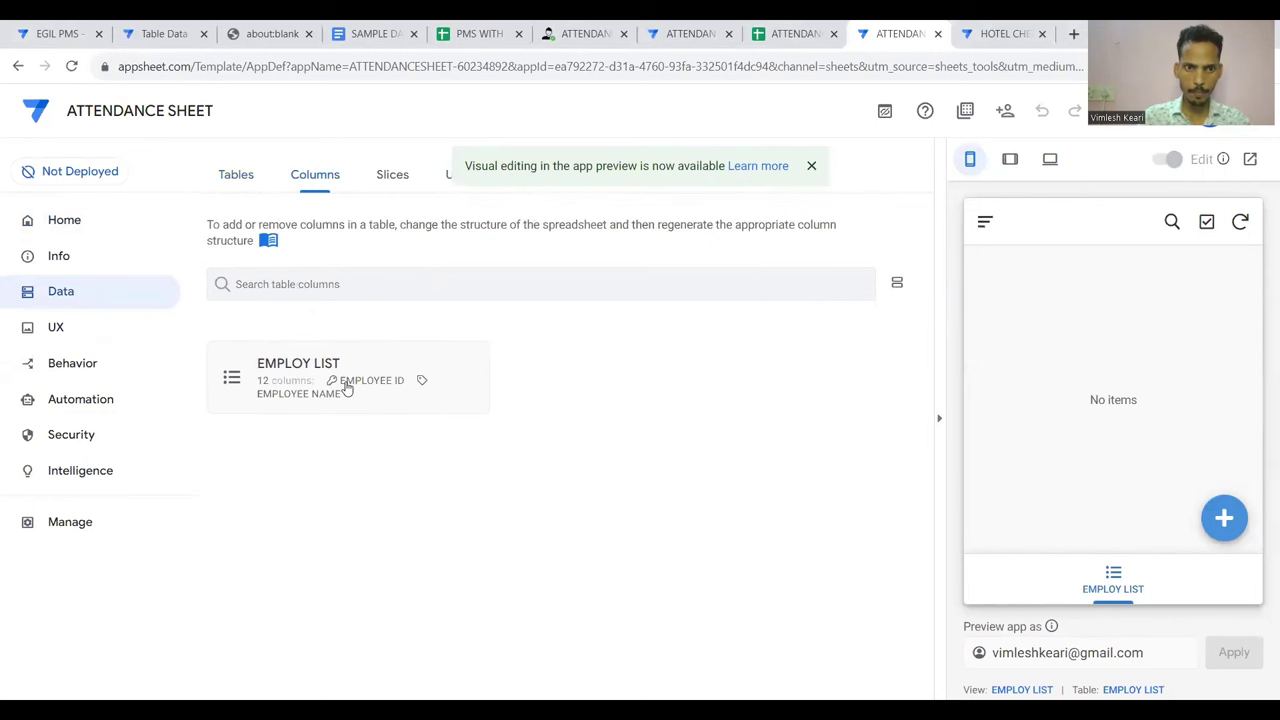
Keep PICTURE typed as Image and EMAIL typed as Email in EMPLOY LIST
left_click(345, 388)
scroll(428, 380, "down", 1)
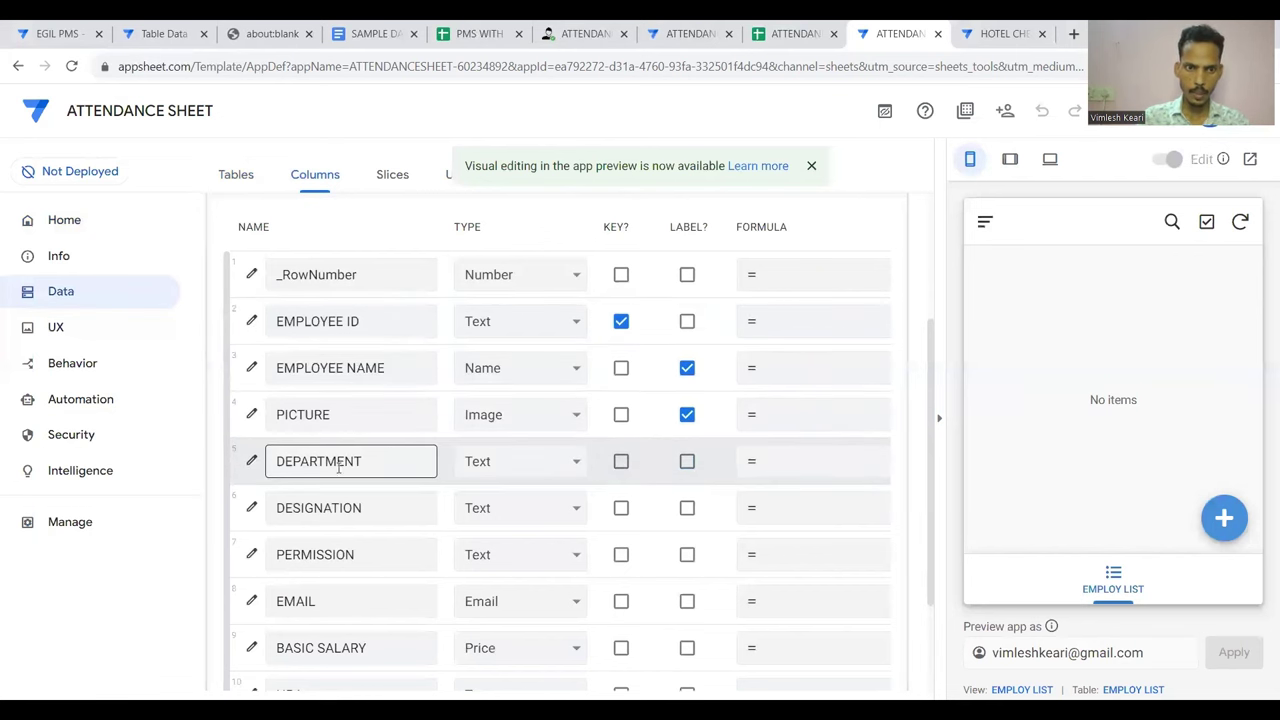
left_click(529, 428)
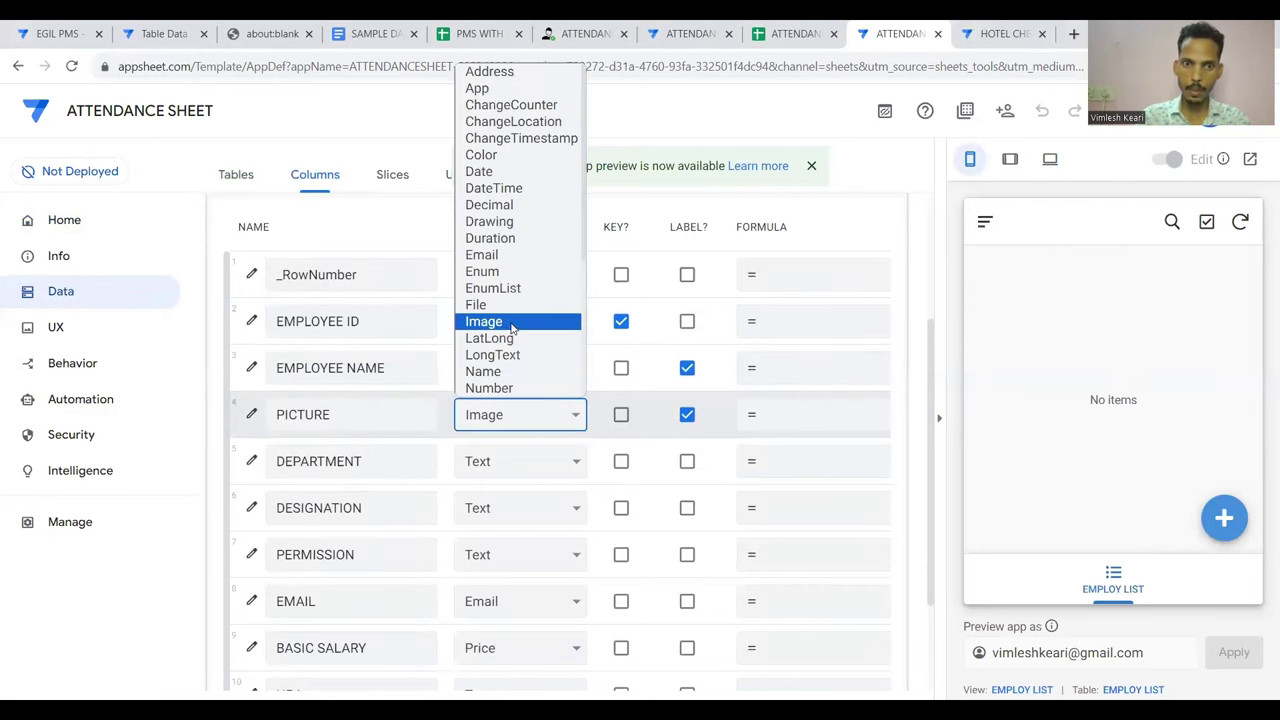
left_click(511, 324)
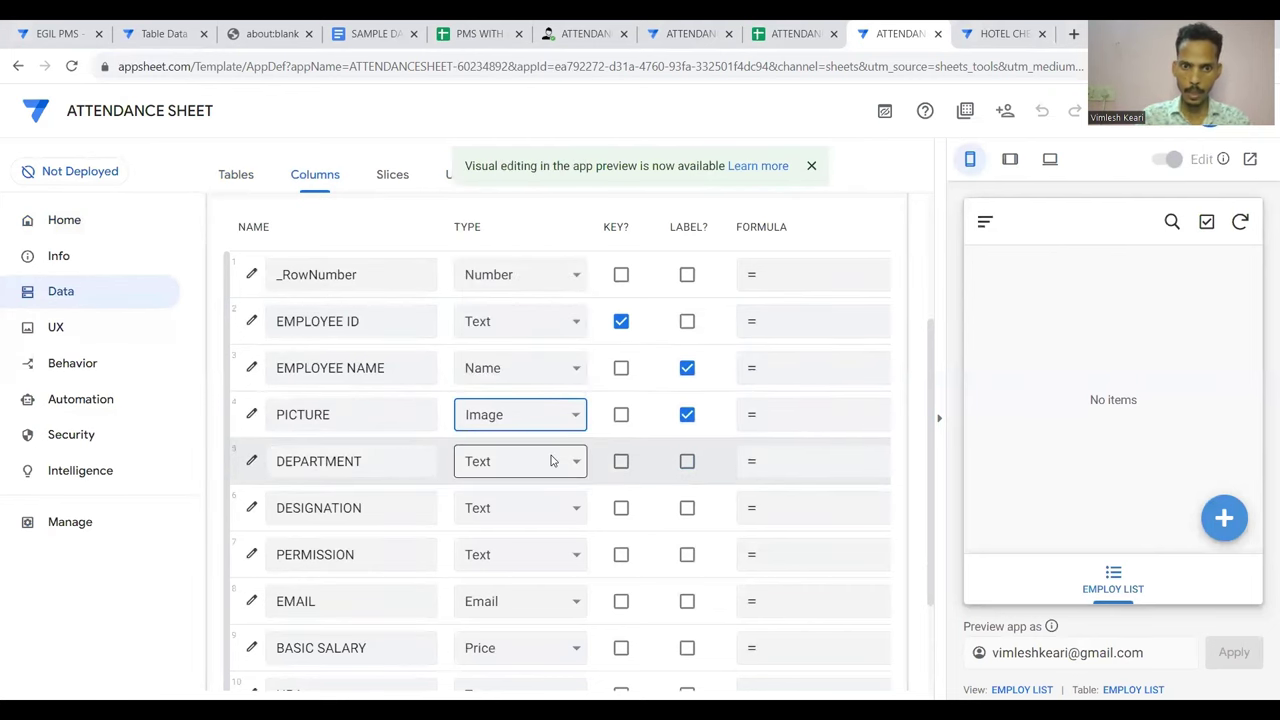
scroll(551, 461, "down", 1)
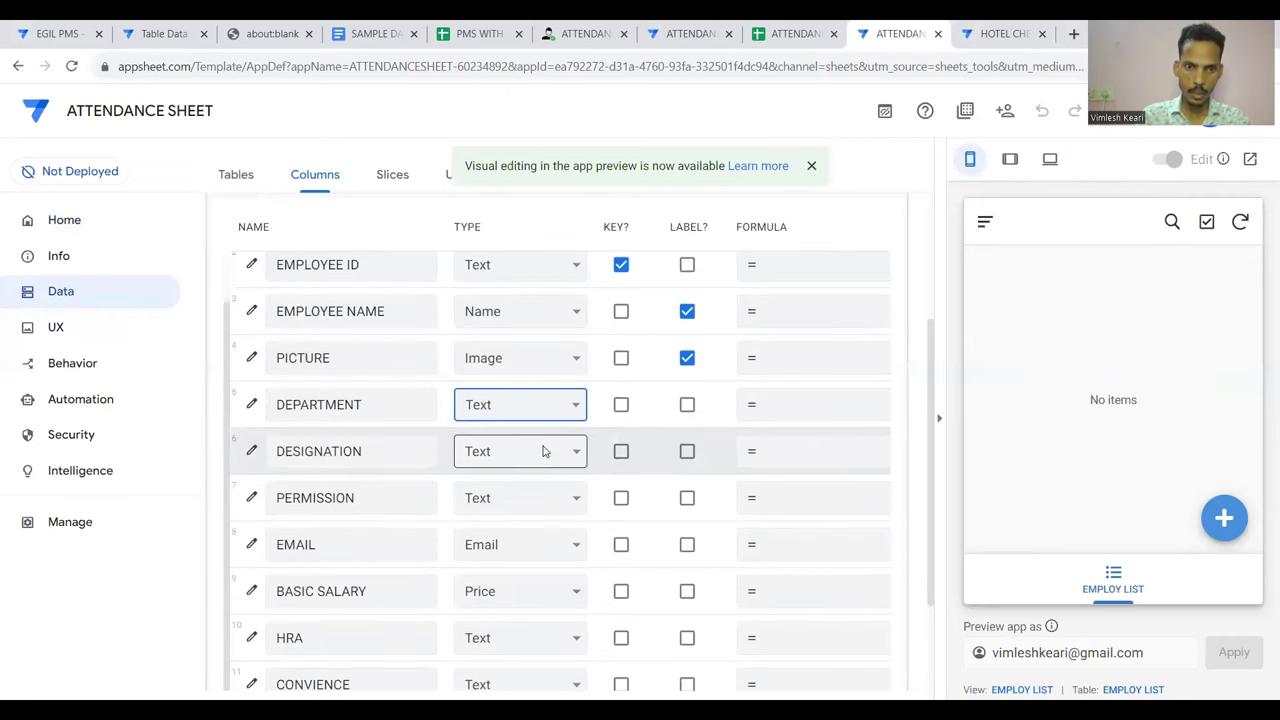
scroll(523, 497, "down", 2)
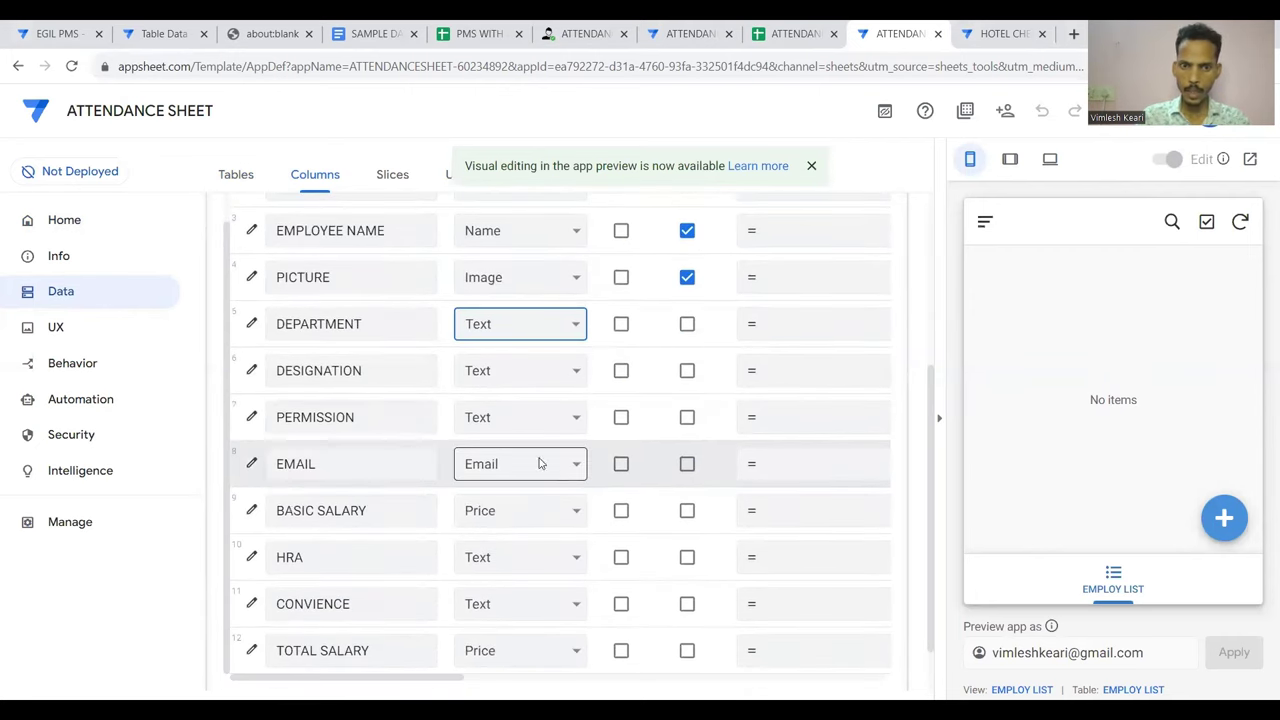
left_click(551, 470)
left_click(521, 305)
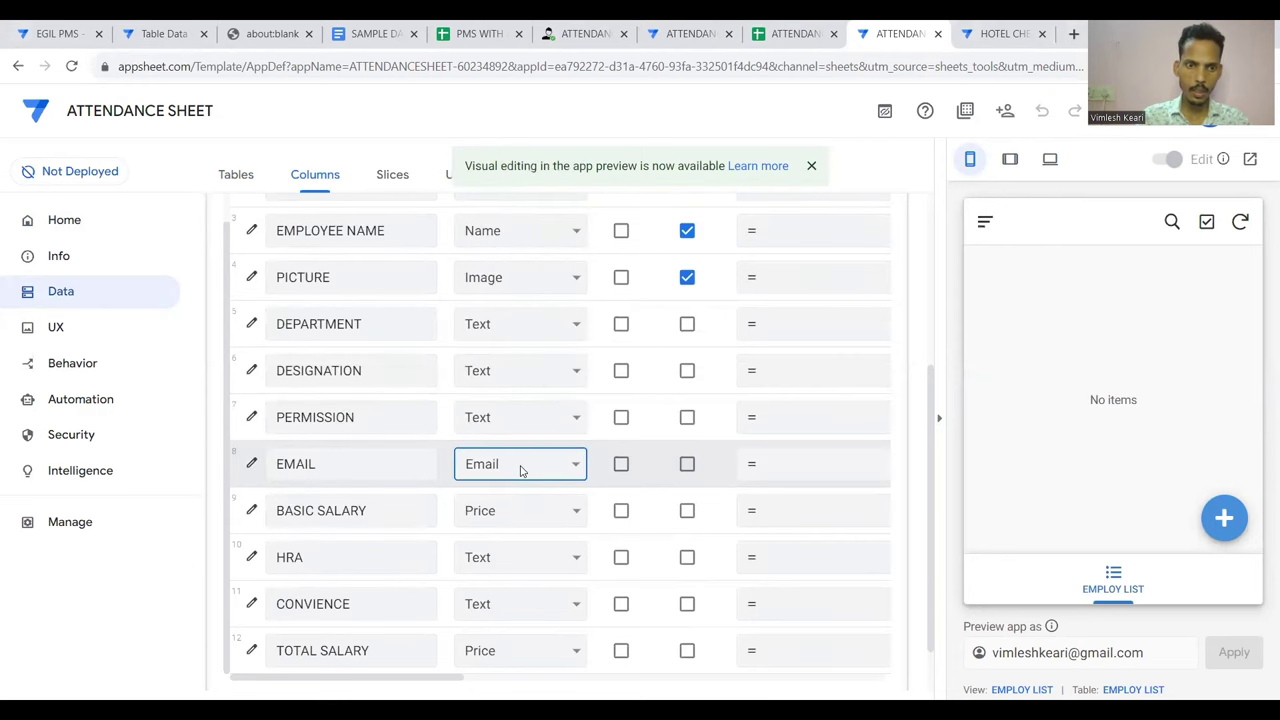
scroll(523, 471, "down", 1)
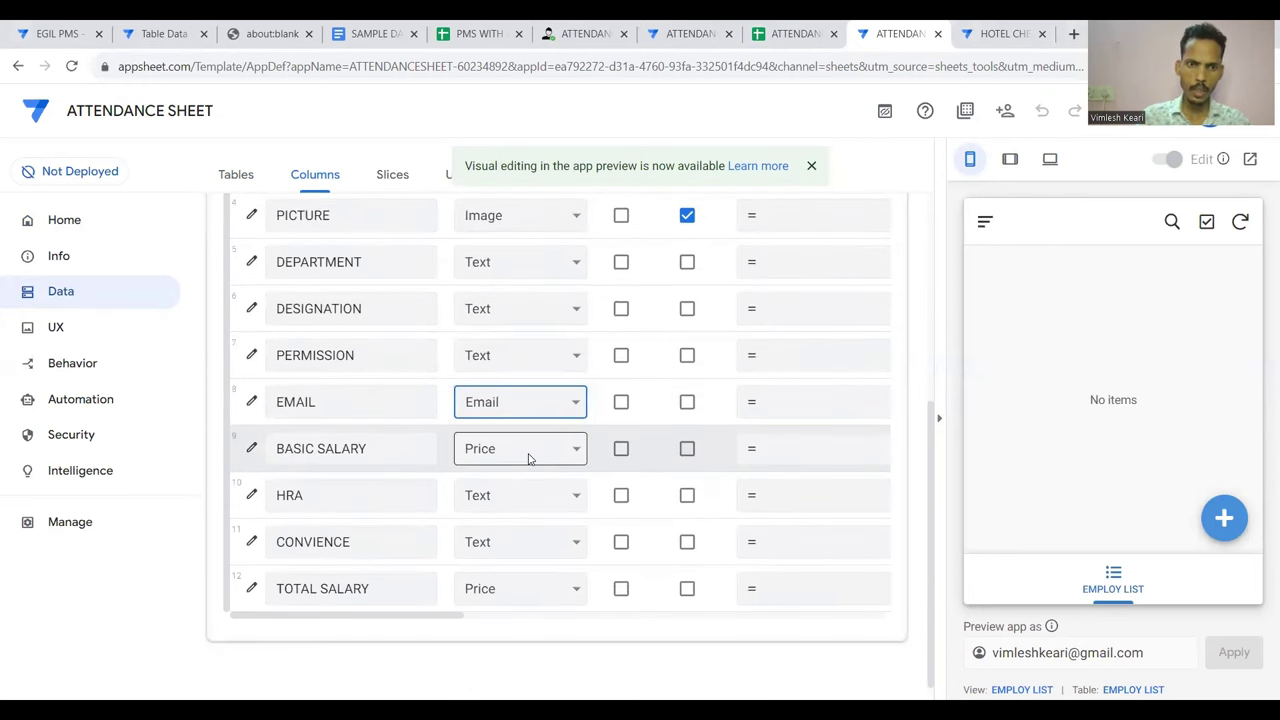
Set the BASIC SALARY column's currency symbol to ₹
left_click(251, 449)
scroll(481, 458, "down", 3)
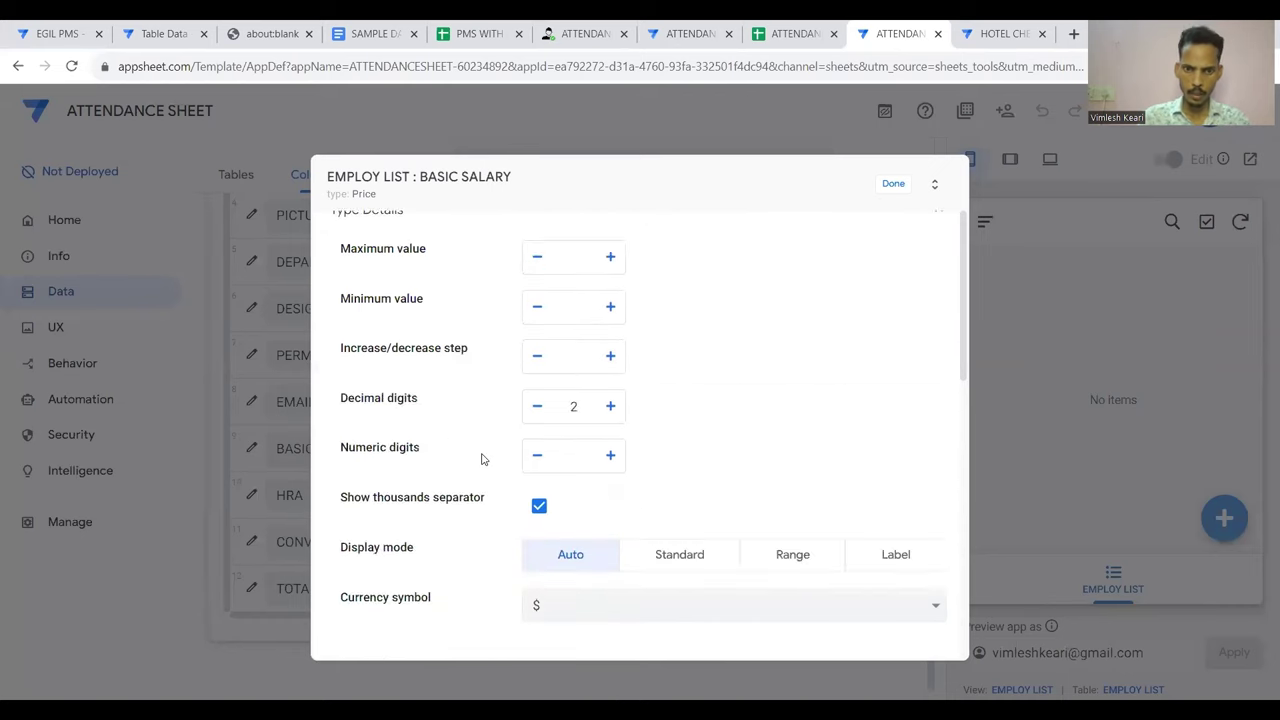
scroll(481, 458, "down", 3)
left_click(600, 450)
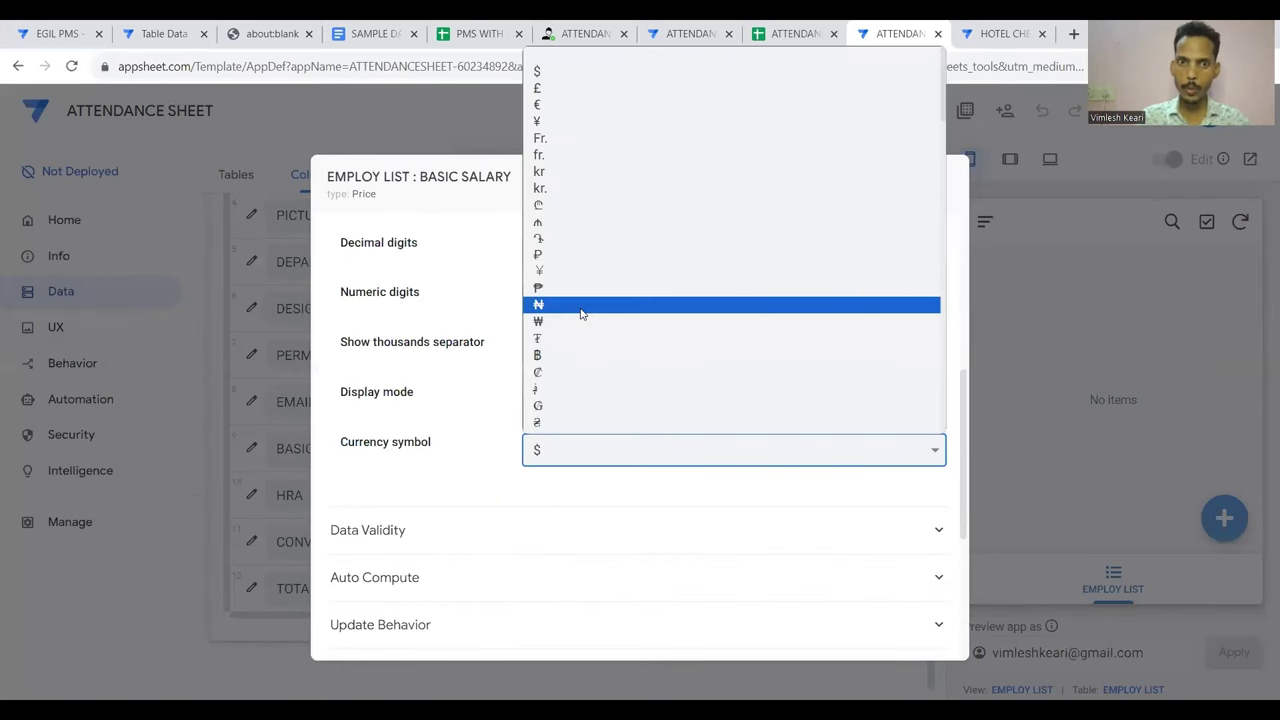
scroll(580, 313, "down", 2)
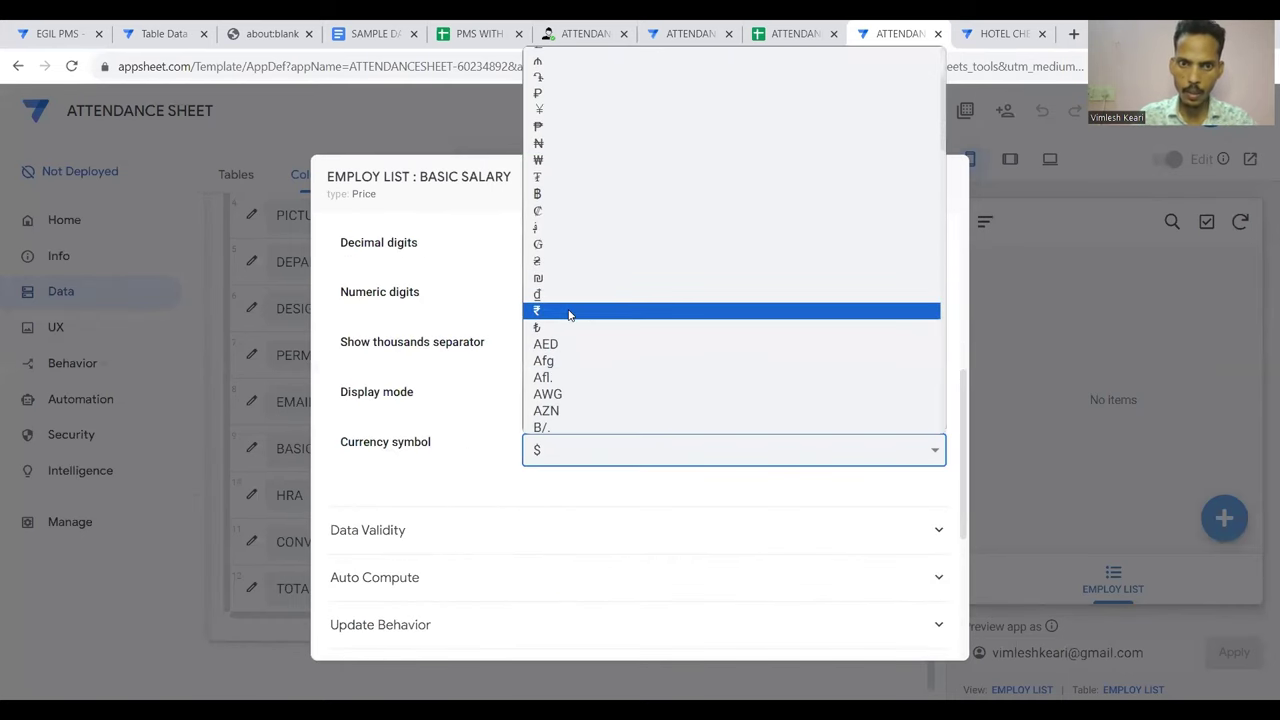
left_click(572, 311)
left_click(893, 183)
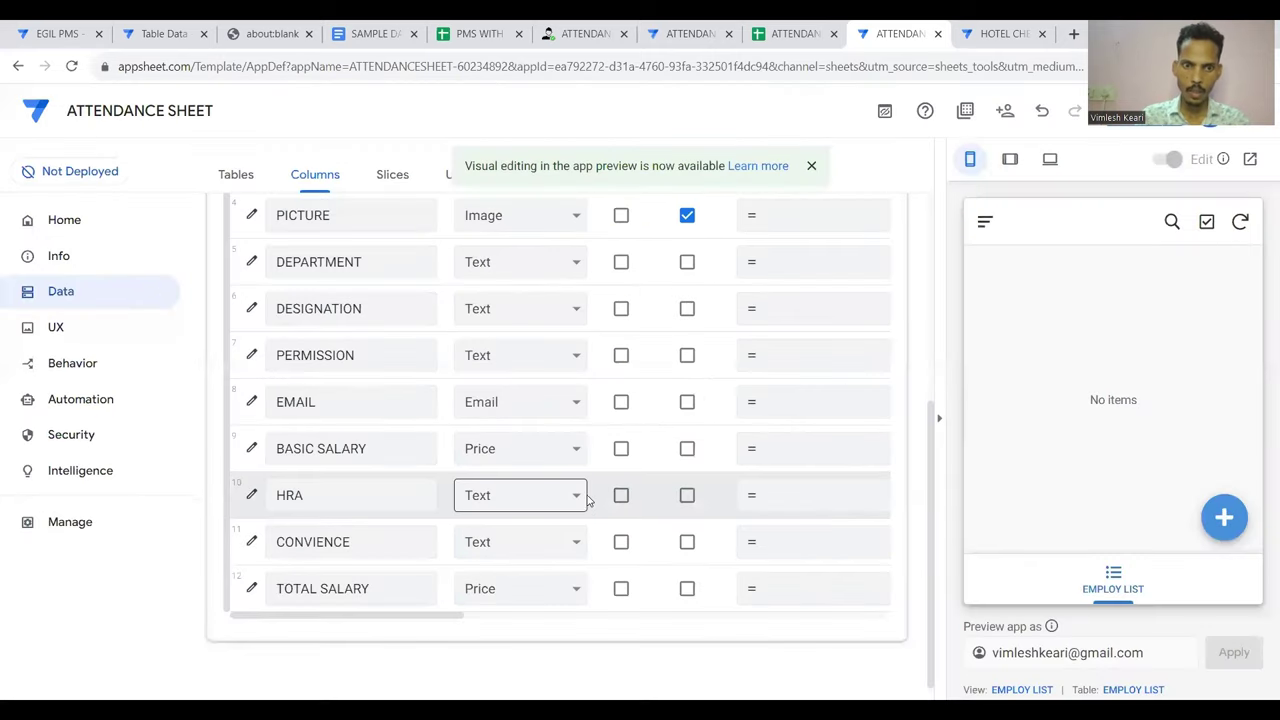
Make HRA a Price column with ₹ as its currency symbol
left_click(563, 500)
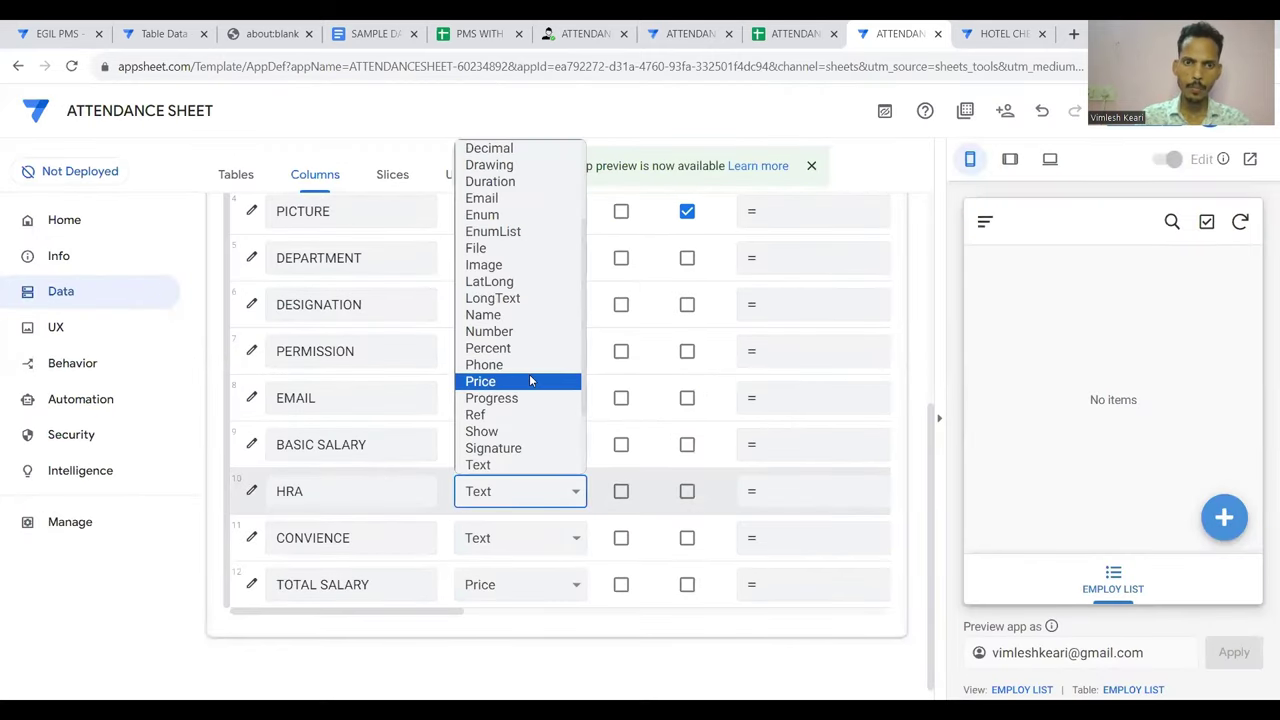
left_click(530, 380)
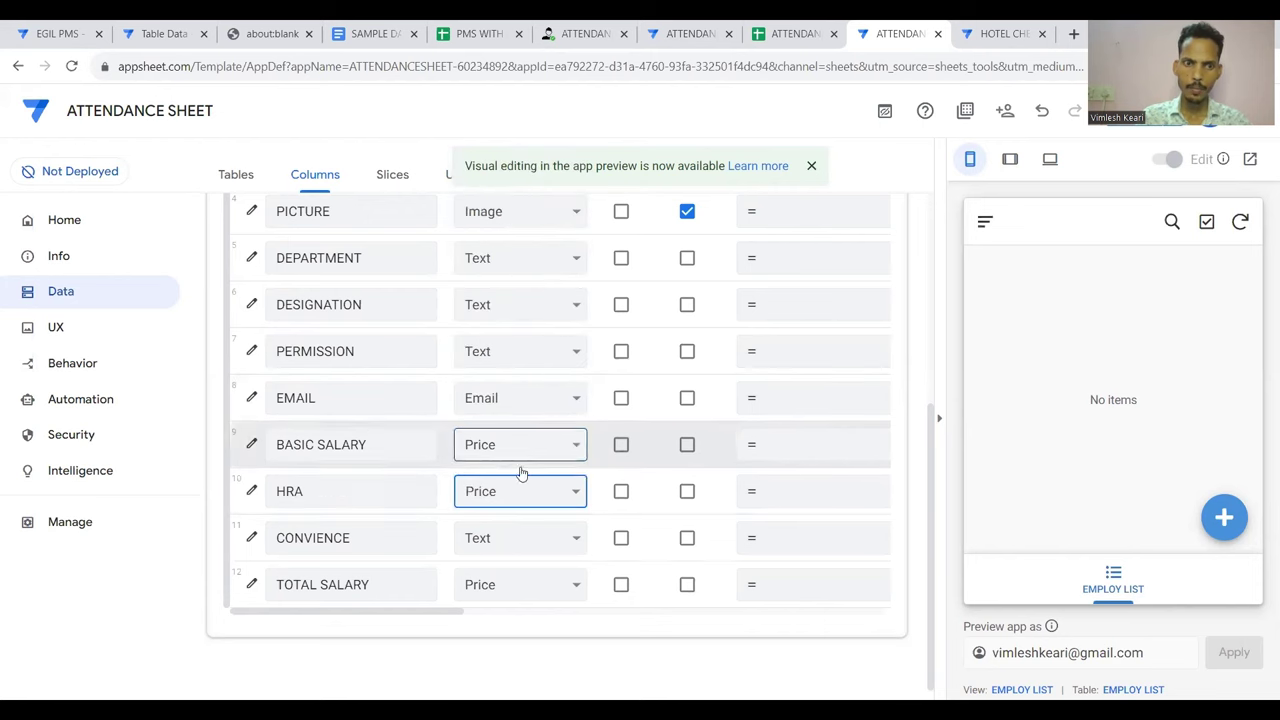
left_click(251, 491)
scroll(640, 503, "down", 10)
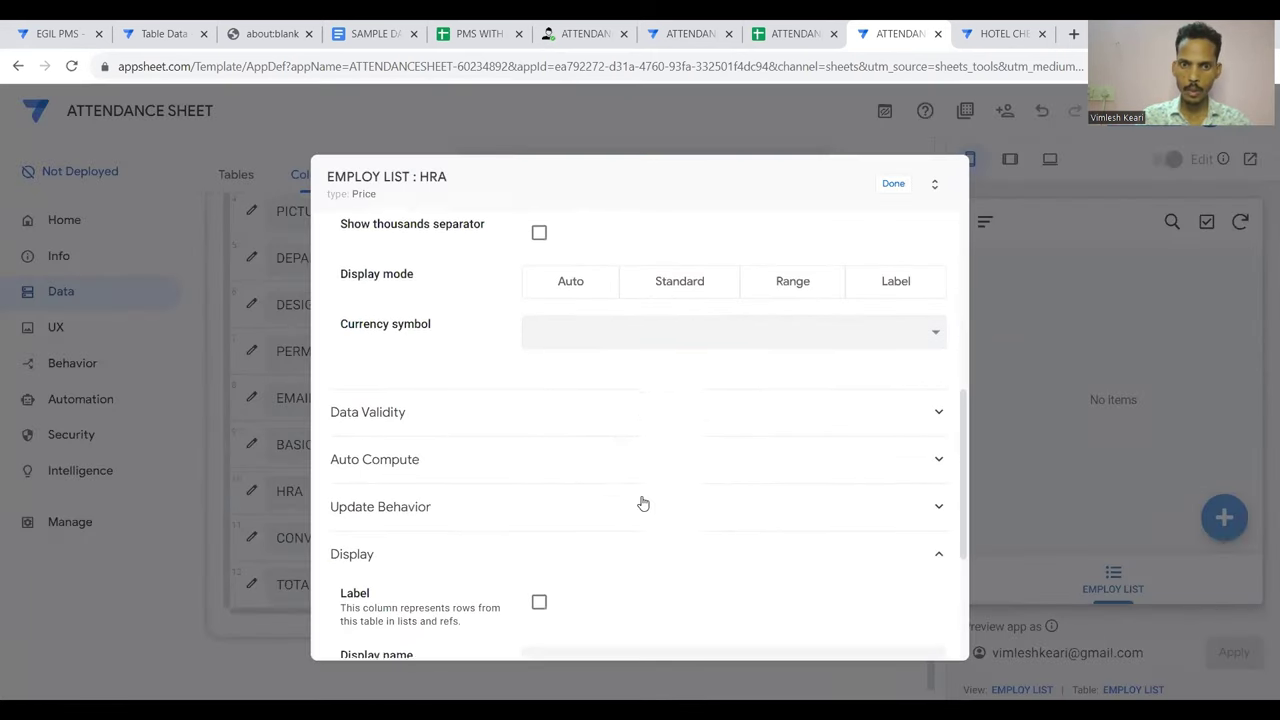
scroll(643, 503, "up", 3)
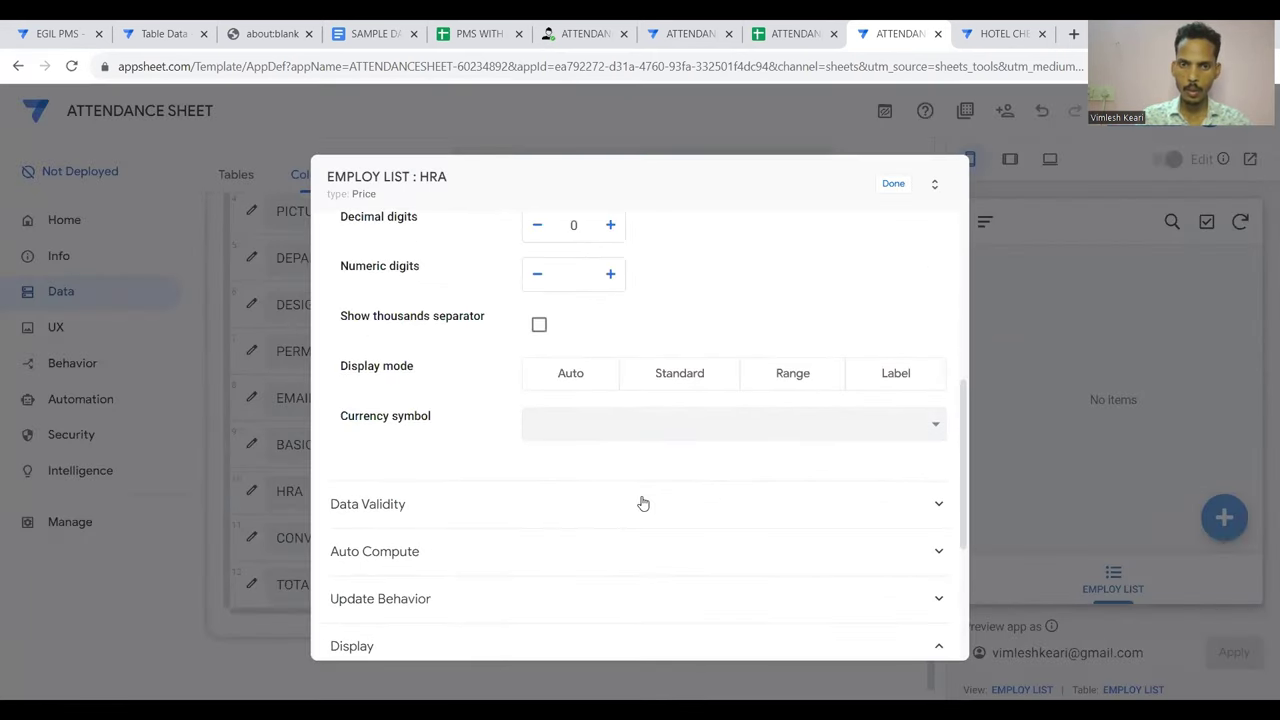
left_click(711, 420)
scroll(608, 206, "down", 3)
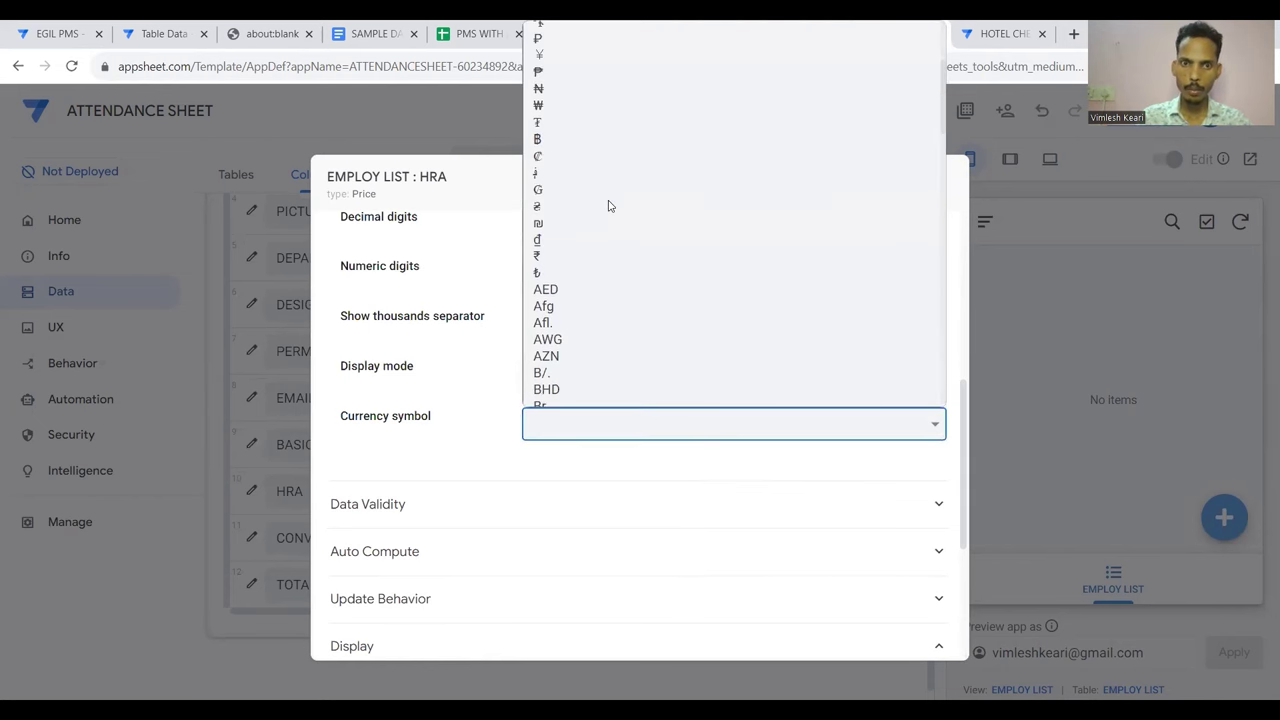
left_click(565, 256)
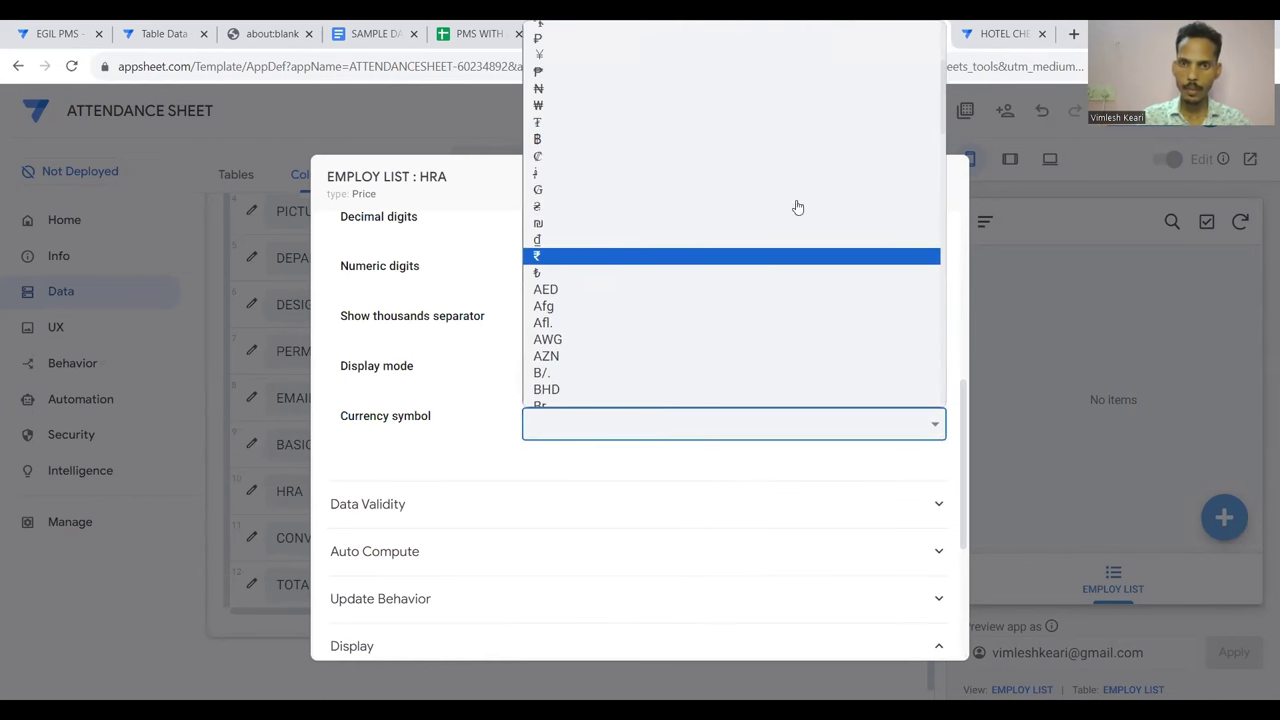
left_click(891, 185)
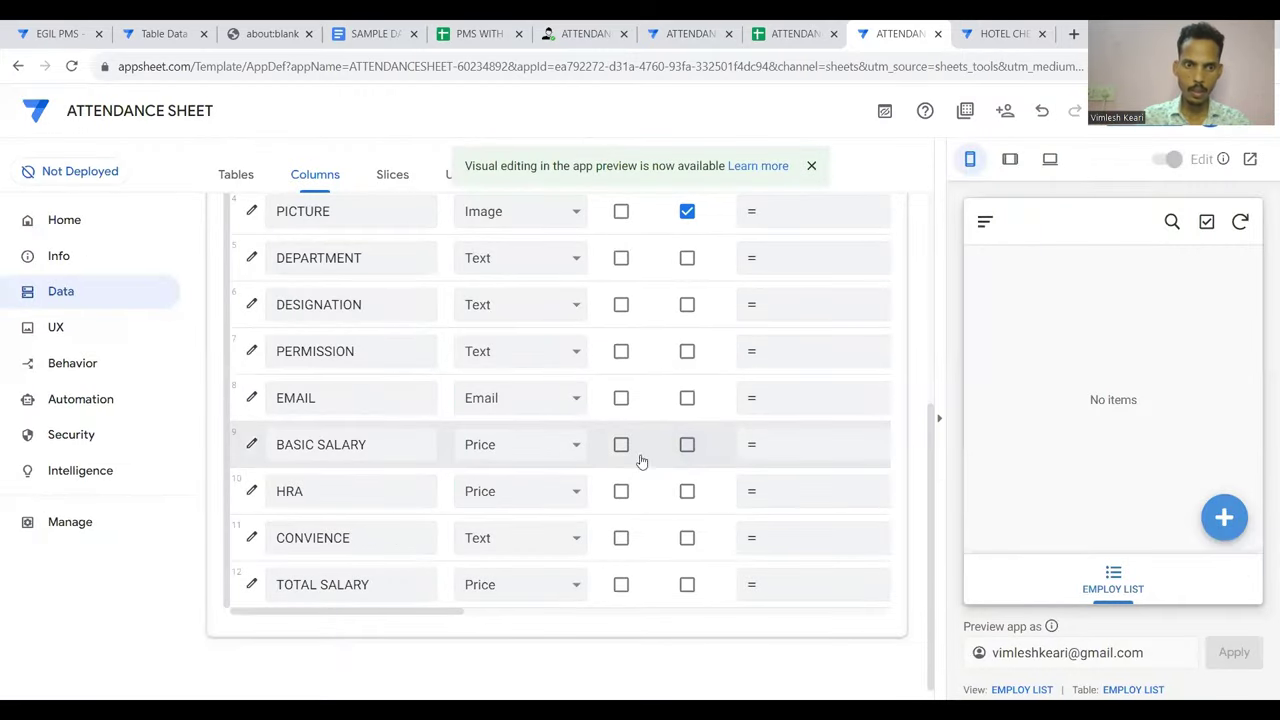
Make CONVIENCE a Price column with ₹ as its currency symbol
left_click(540, 538)
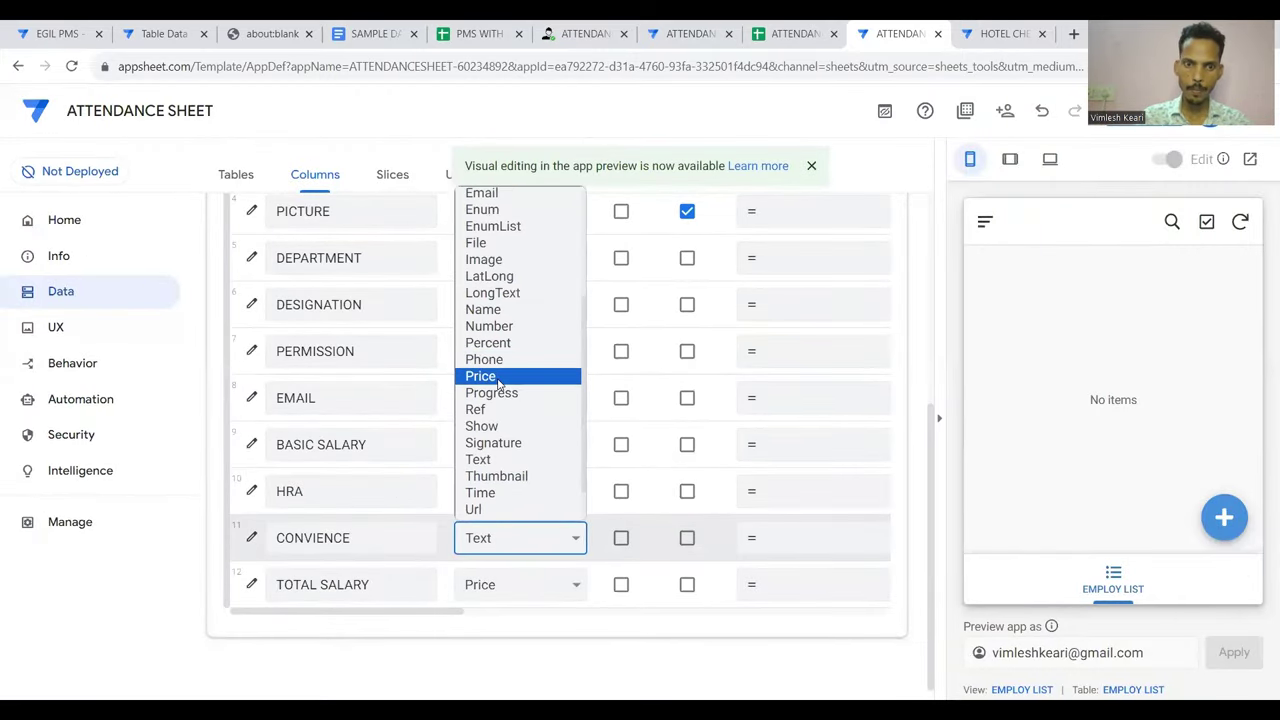
left_click(497, 377)
left_click(251, 537)
scroll(732, 416, "down", 4)
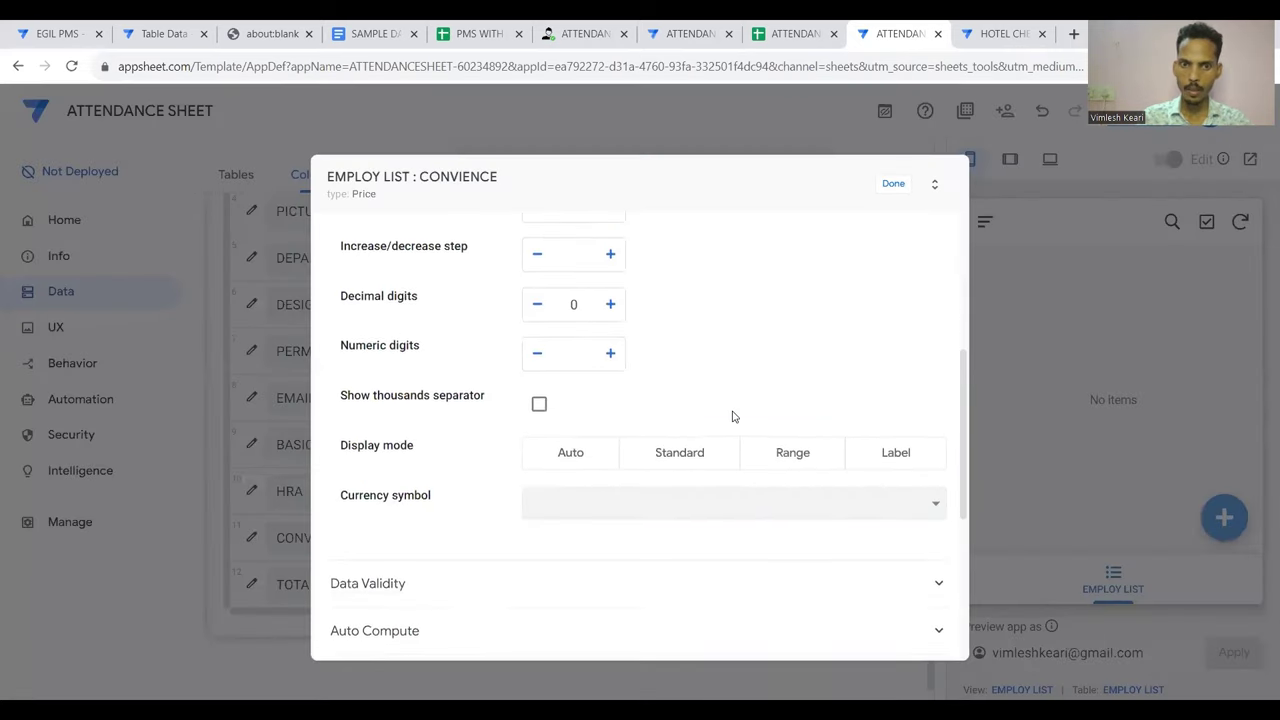
left_click(734, 503)
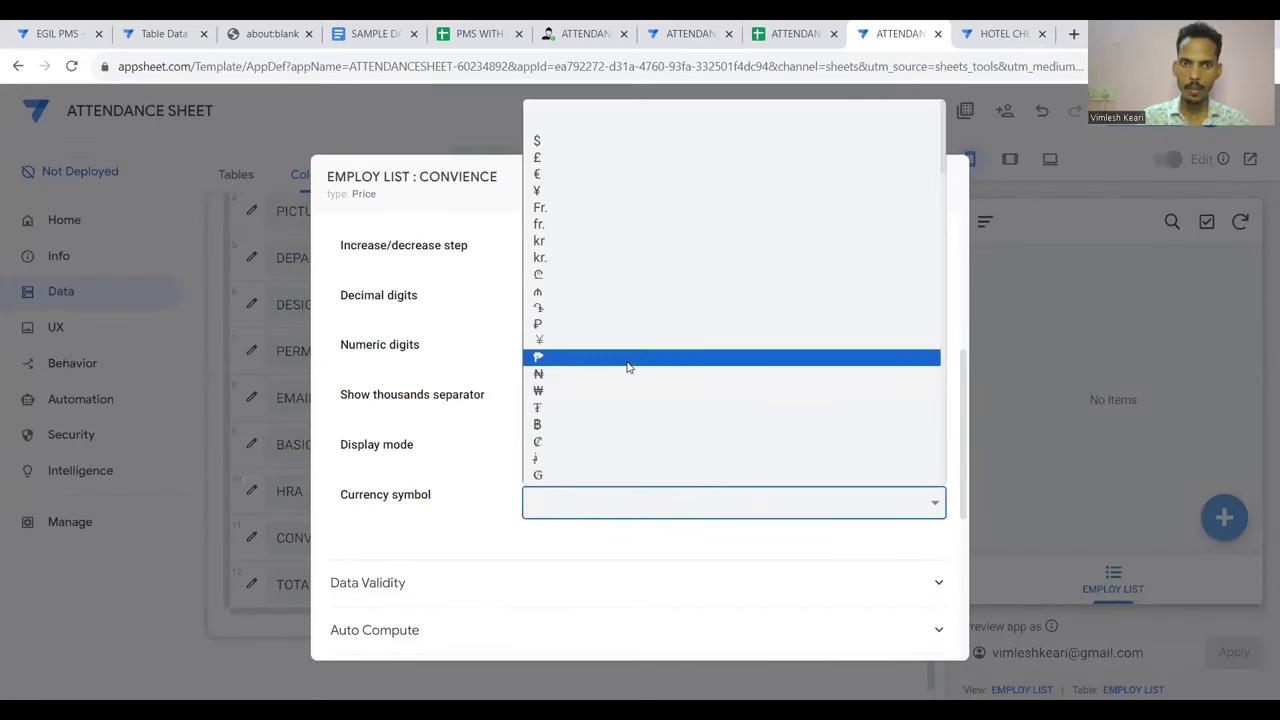
scroll(628, 366, "down", 2)
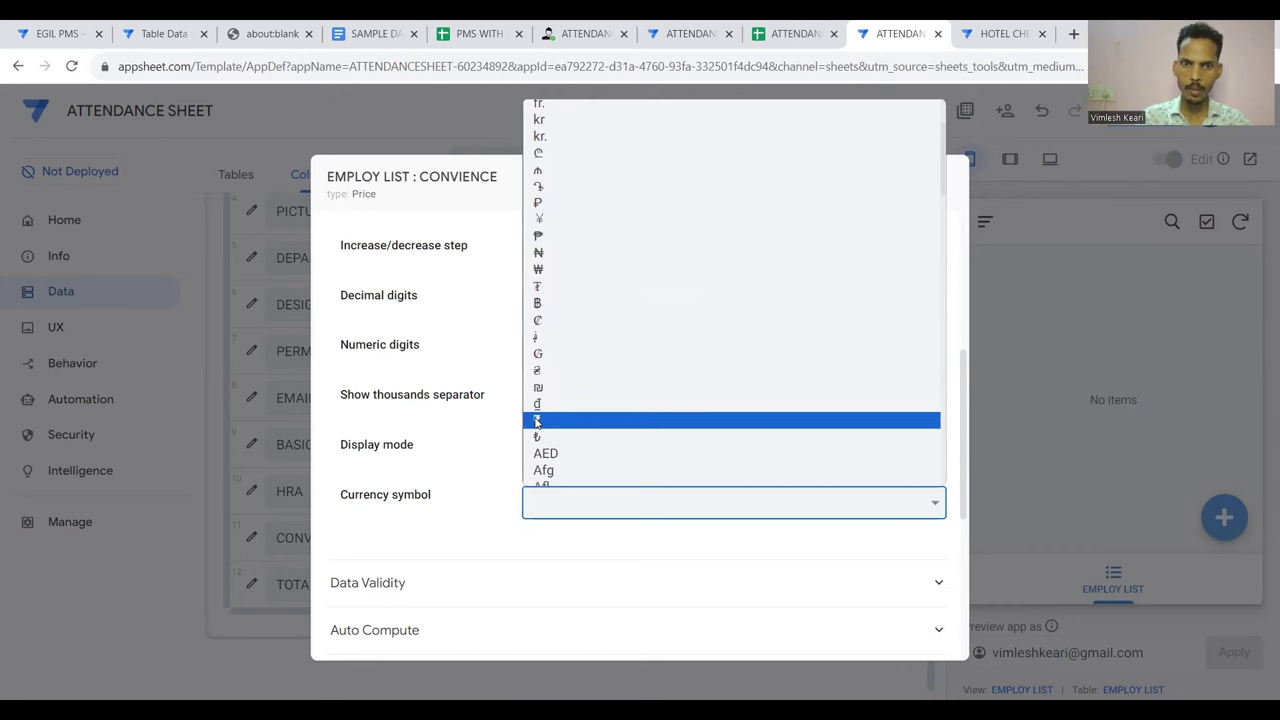
left_click(537, 421)
left_click(889, 186)
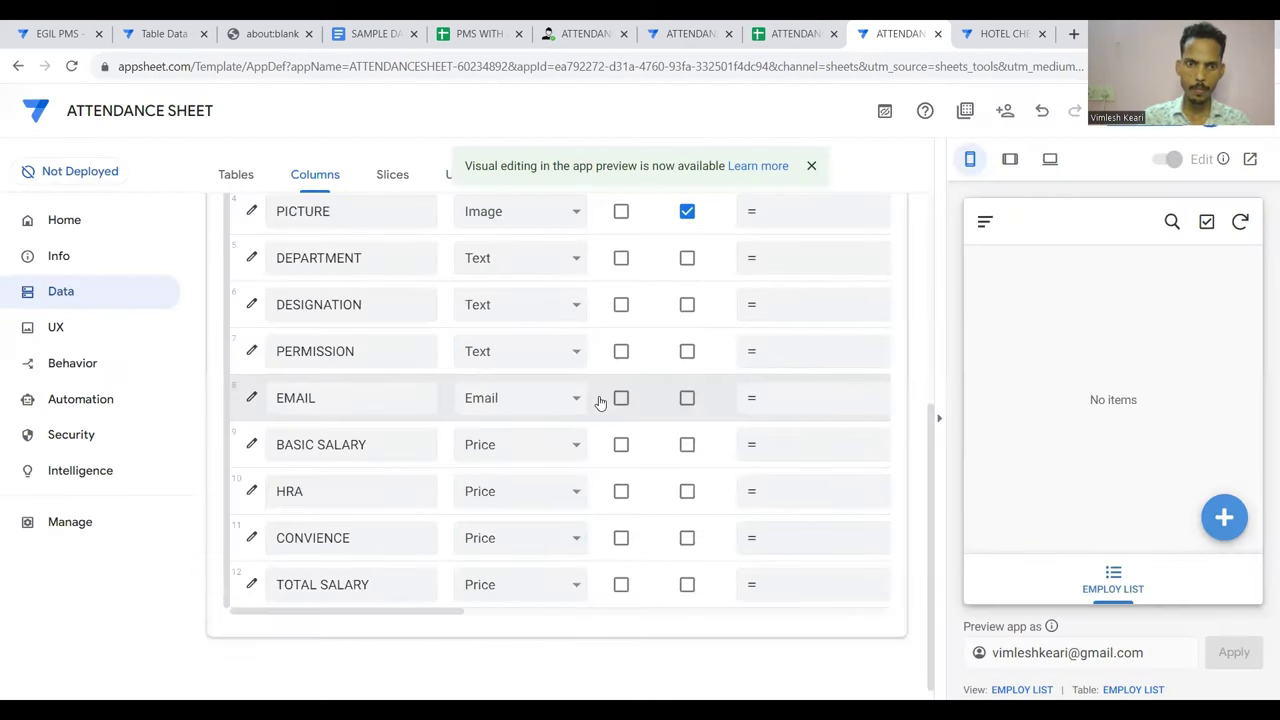
Set the TOTAL SALARY column's currency symbol to ₹
left_click(251, 586)
scroll(734, 457, "down", 3)
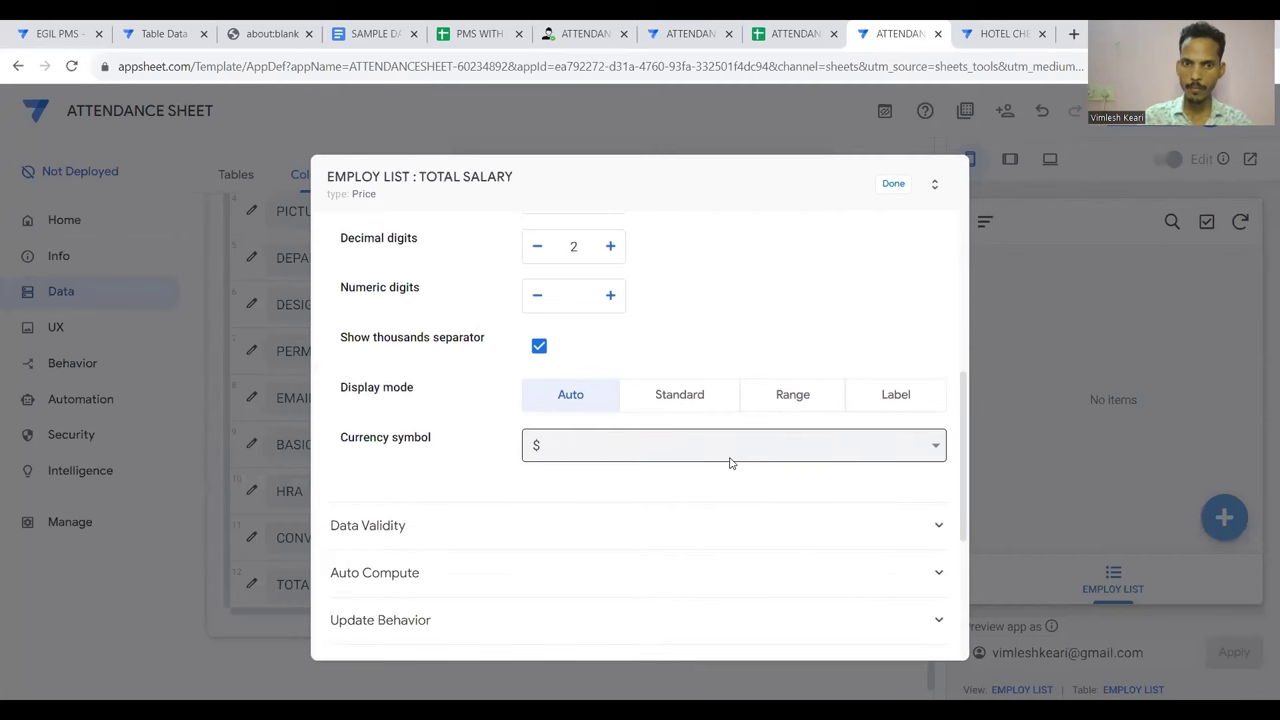
left_click(730, 455)
scroll(654, 300, "down", 3)
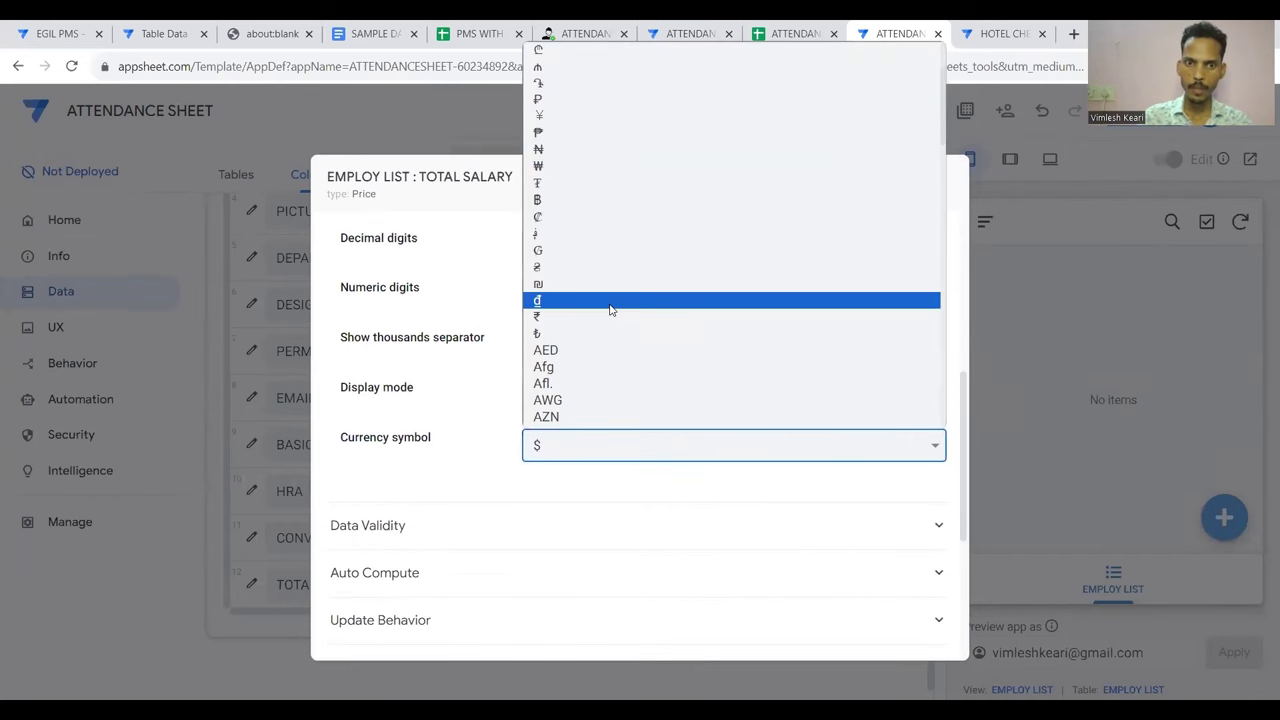
left_click(605, 317)
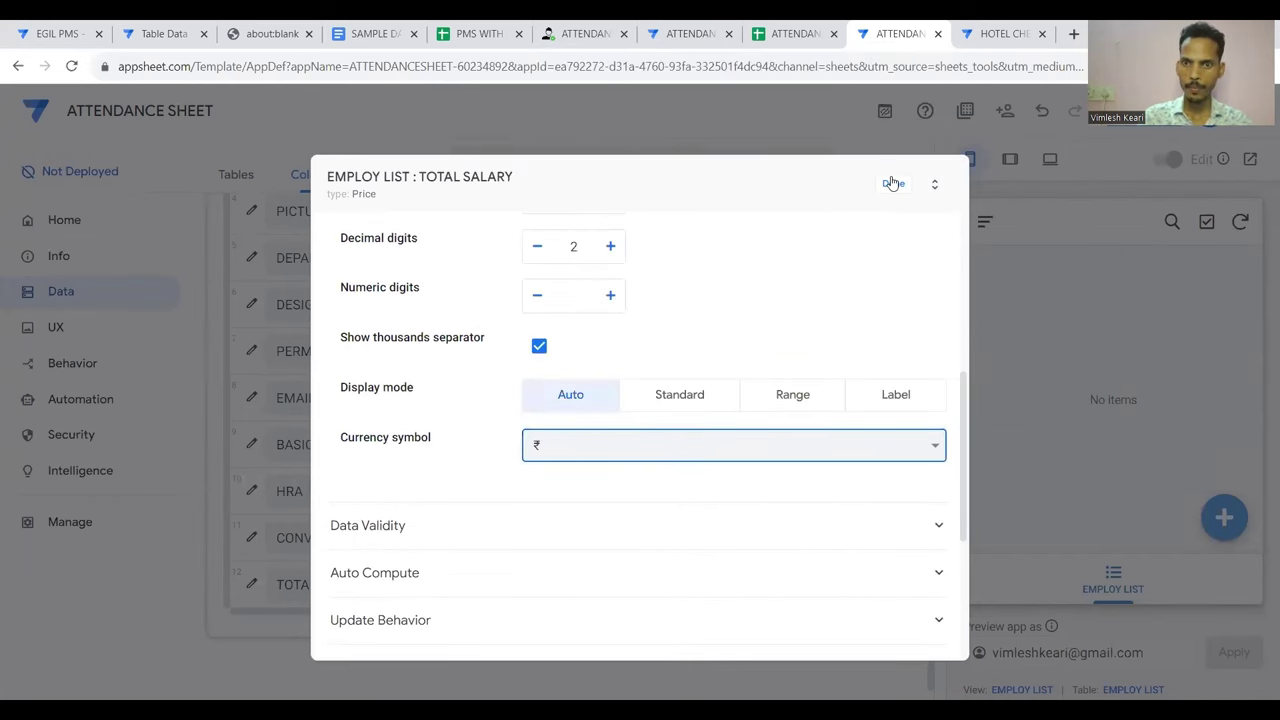
left_click(892, 182)
scroll(681, 481, "up", 5)
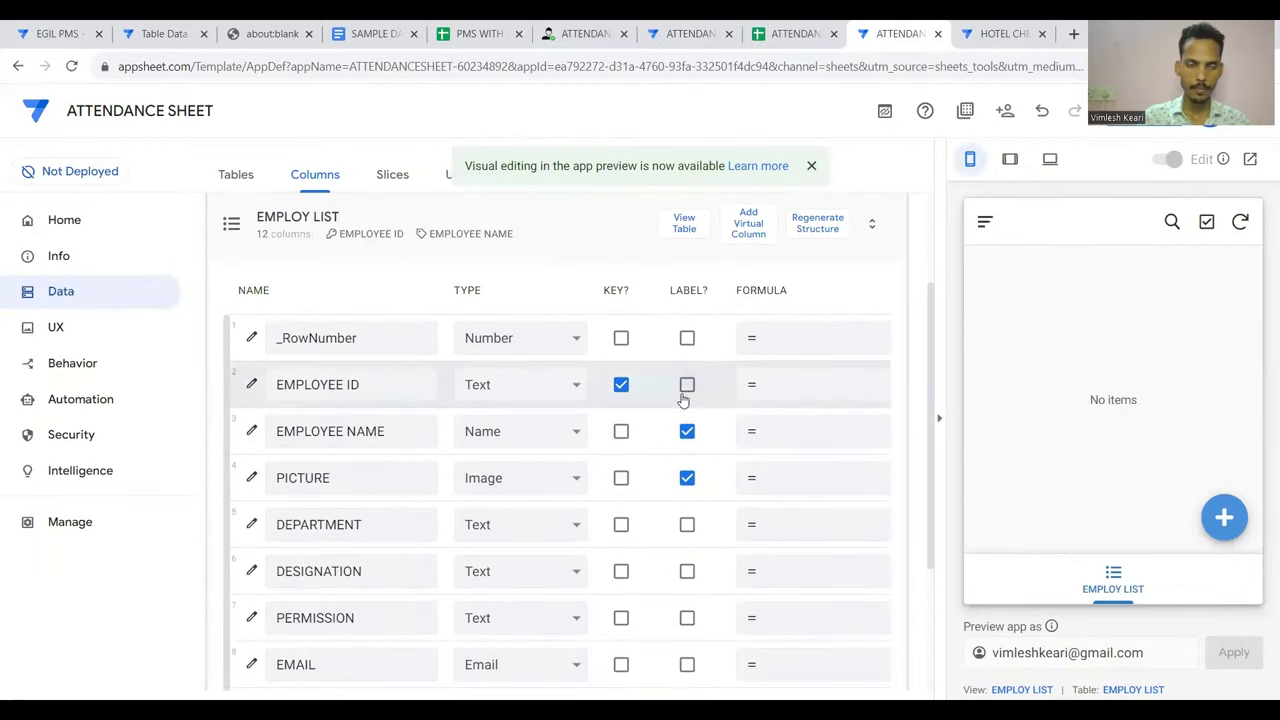
Leave the EMPLOYEE ID column's type as Text
scroll(684, 397, "right", 1)
scroll(682, 394, "left", 1)
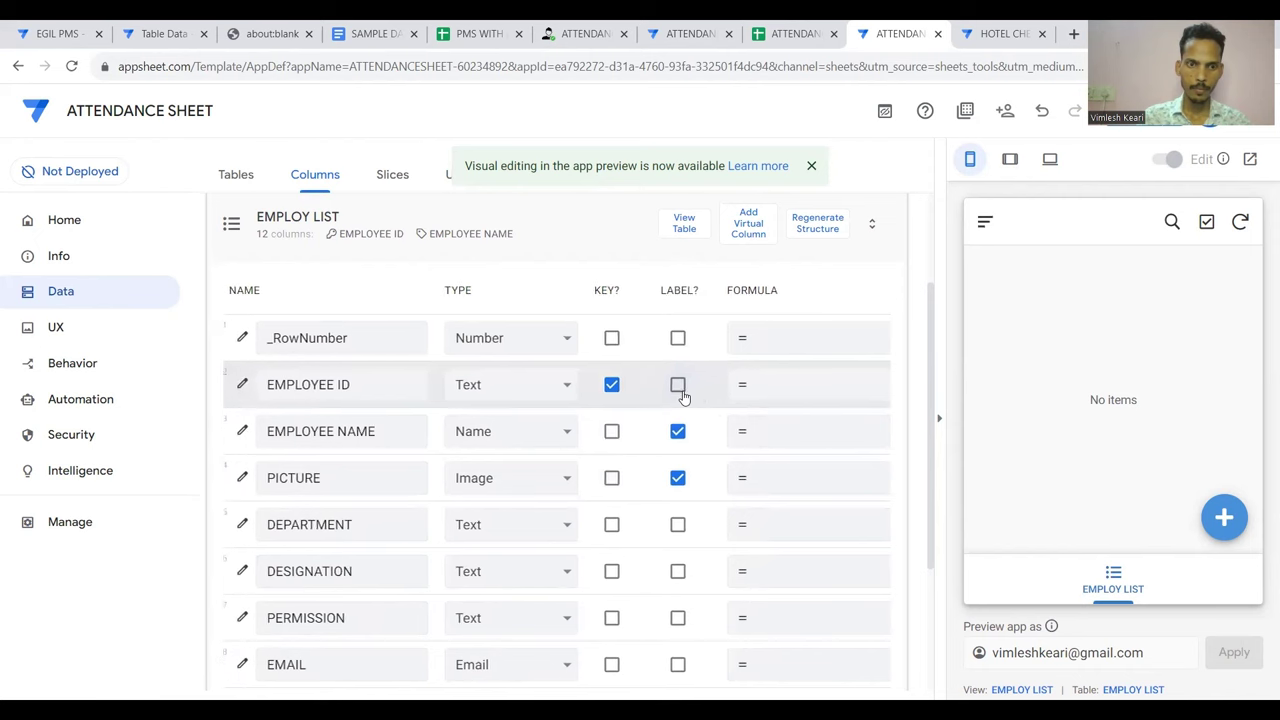
left_click(576, 391)
scroll(520, 300, "up", 1)
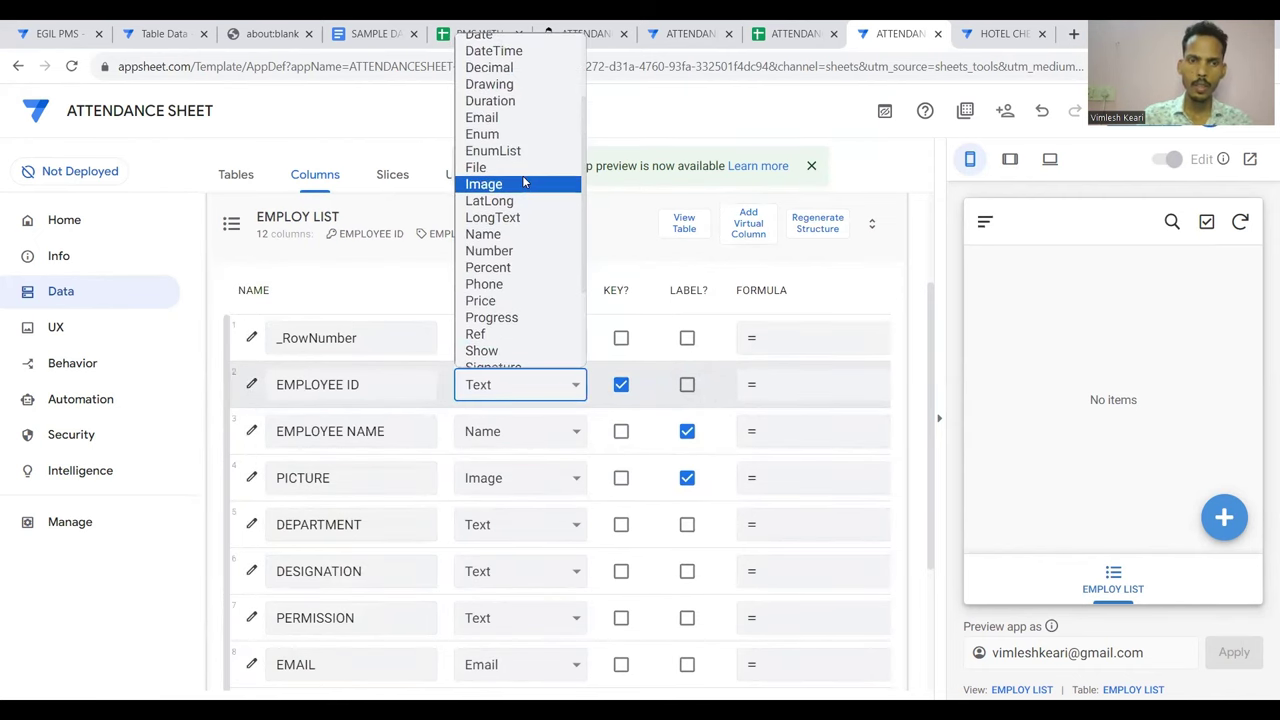
key("Escape")
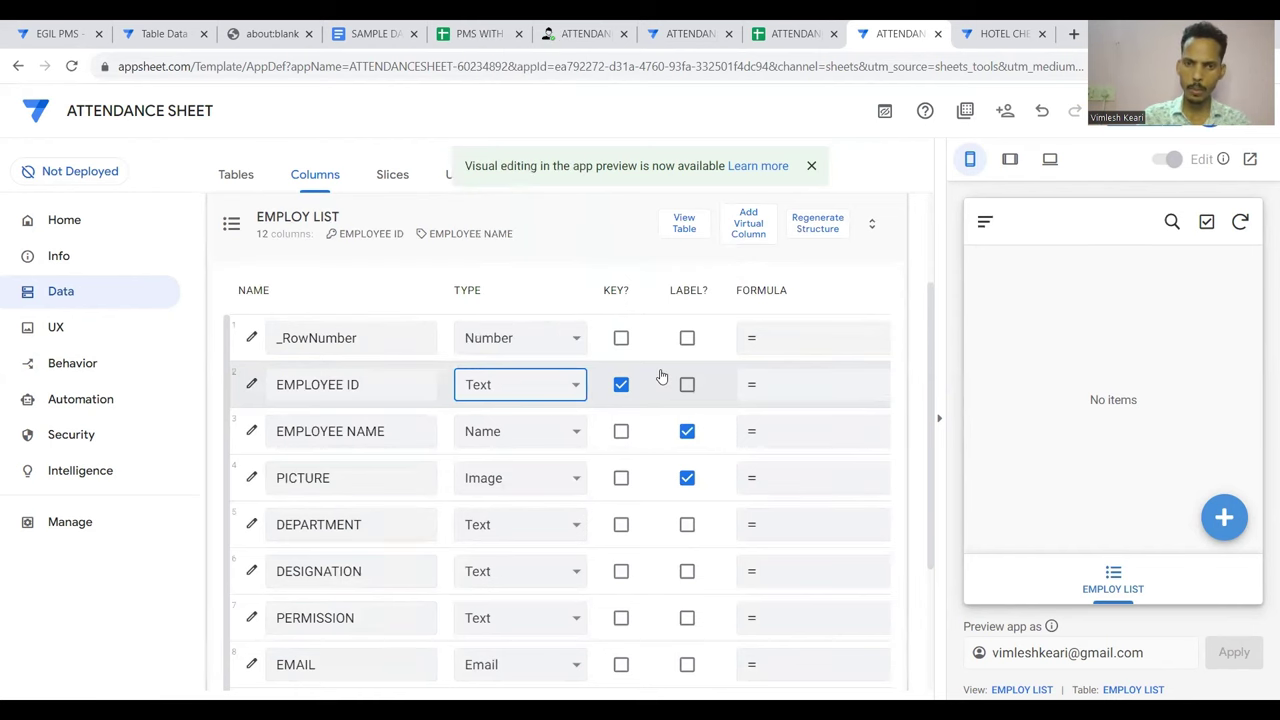
scroll(660, 372, "right", 5)
scroll(661, 376, "left", 5)
scroll(661, 376, "right", 5)
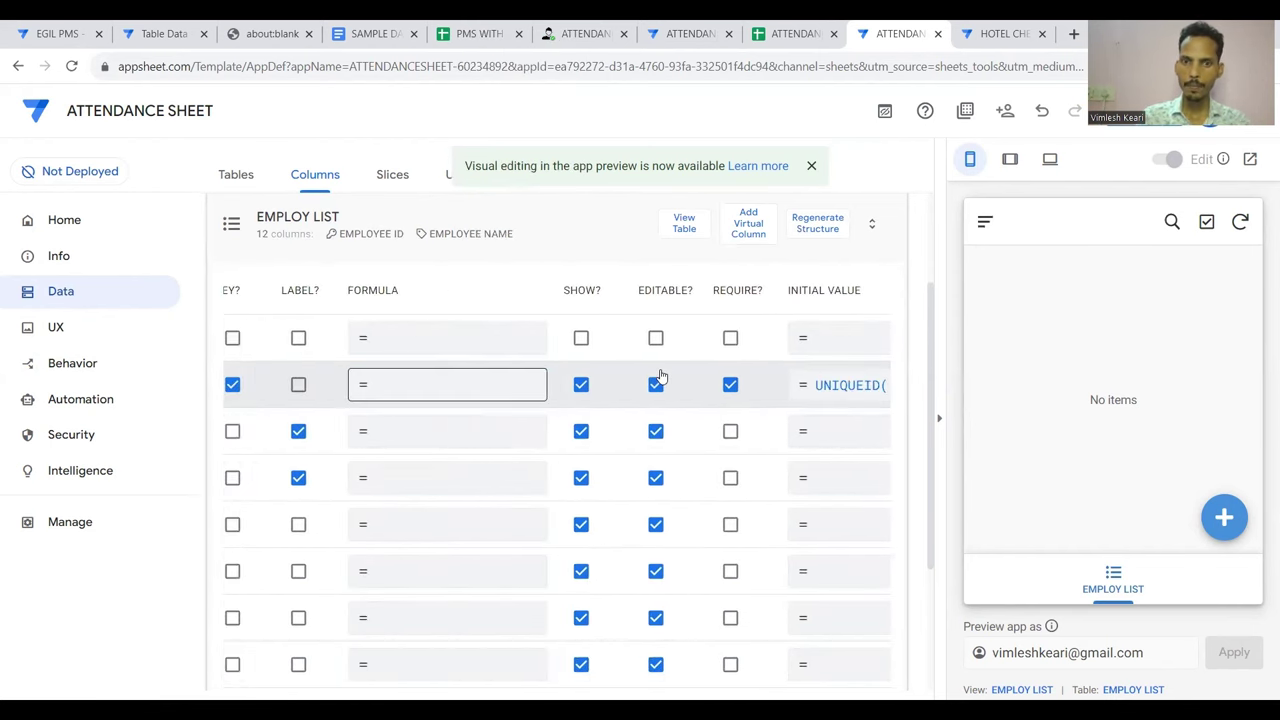
Clear EMPLOYEE ID's UNIQUEID() initial value and save the app
left_click(805, 395)
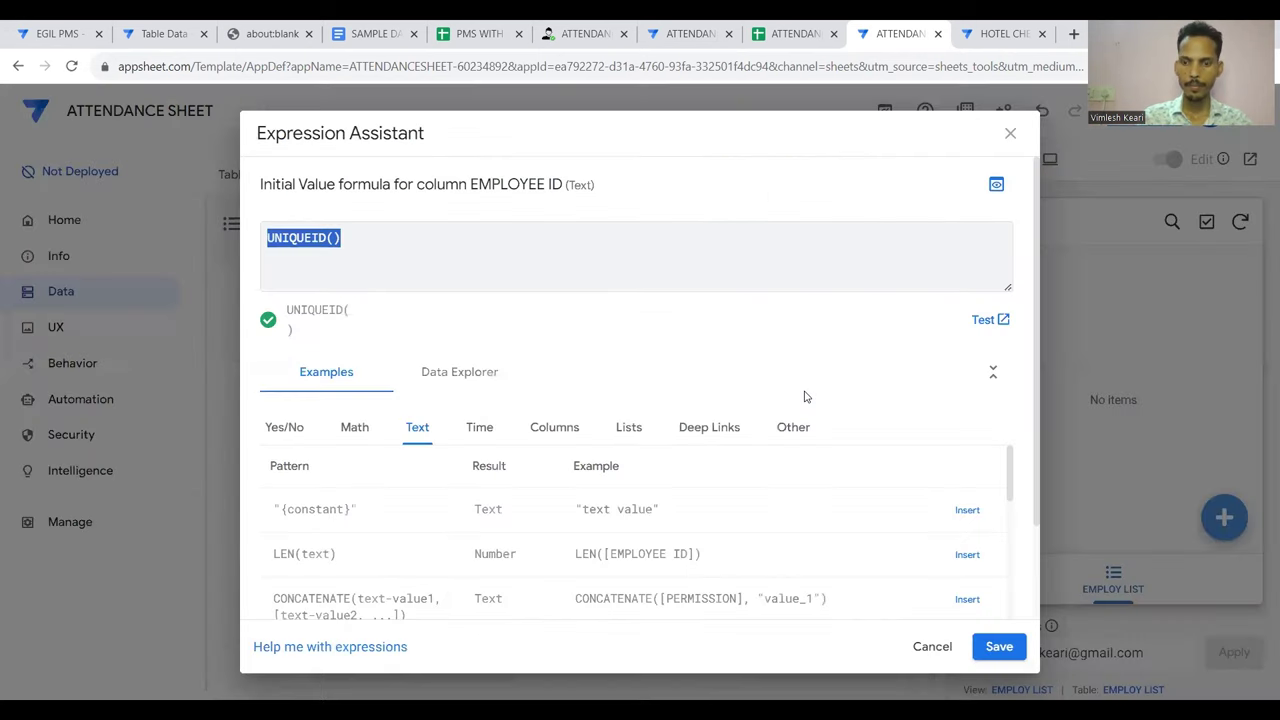
key("BackSpace")
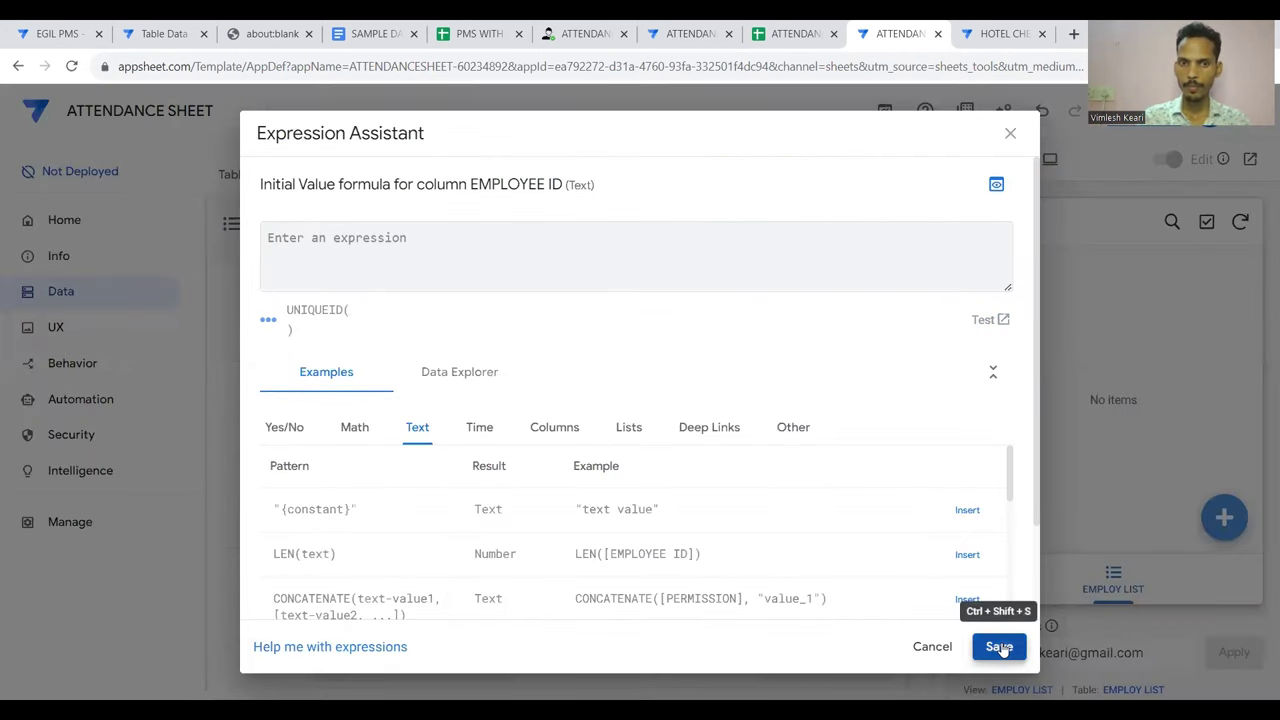
left_click(998, 645)
scroll(760, 481, "left", 5)
scroll(760, 481, "down", 5)
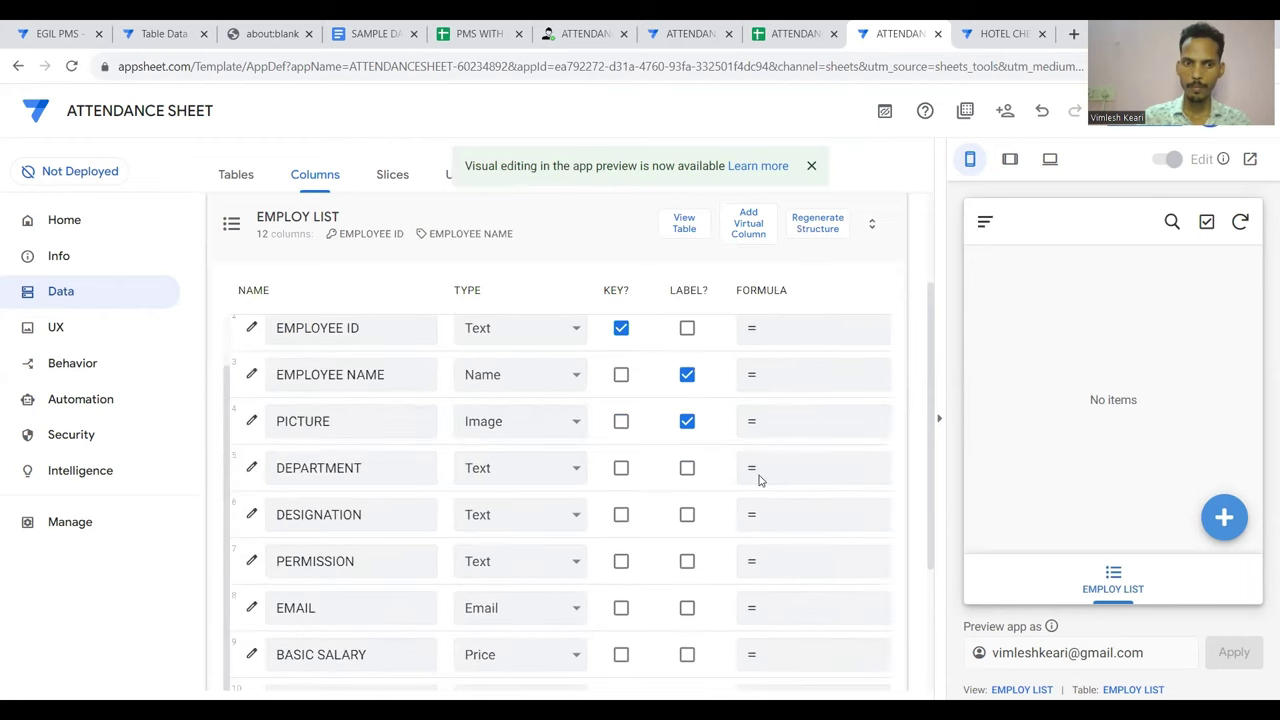
scroll(867, 359, "up", 1)
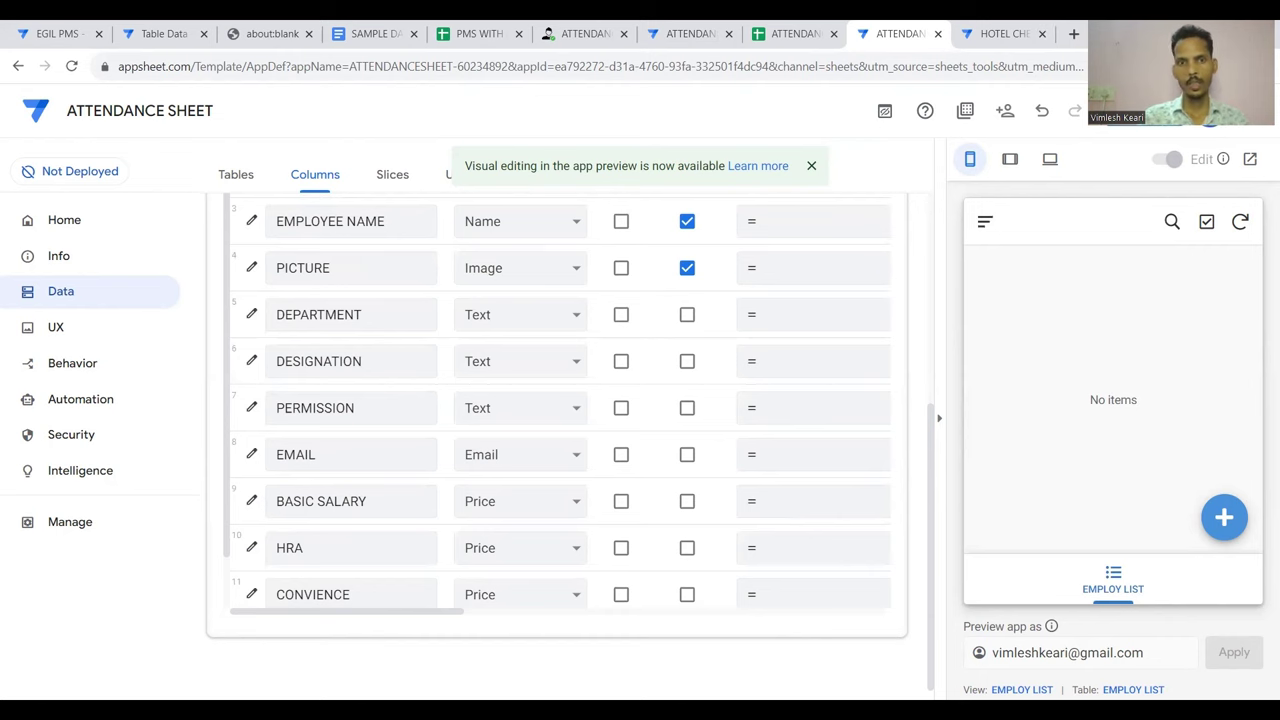
left_click(1144, 110)
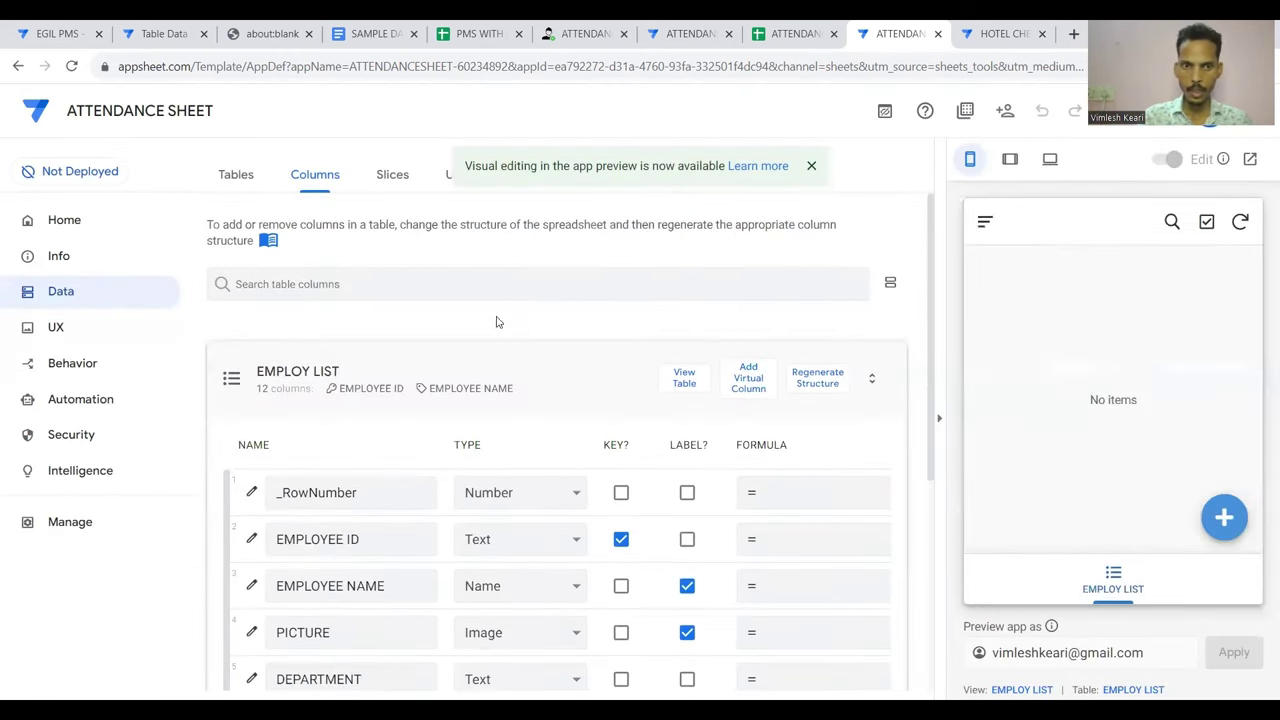
Check the ATTENDANCE RESPONSE sheet in the spreadsheet and close the extra ATTENDANCE APP editor
left_click(501, 375)
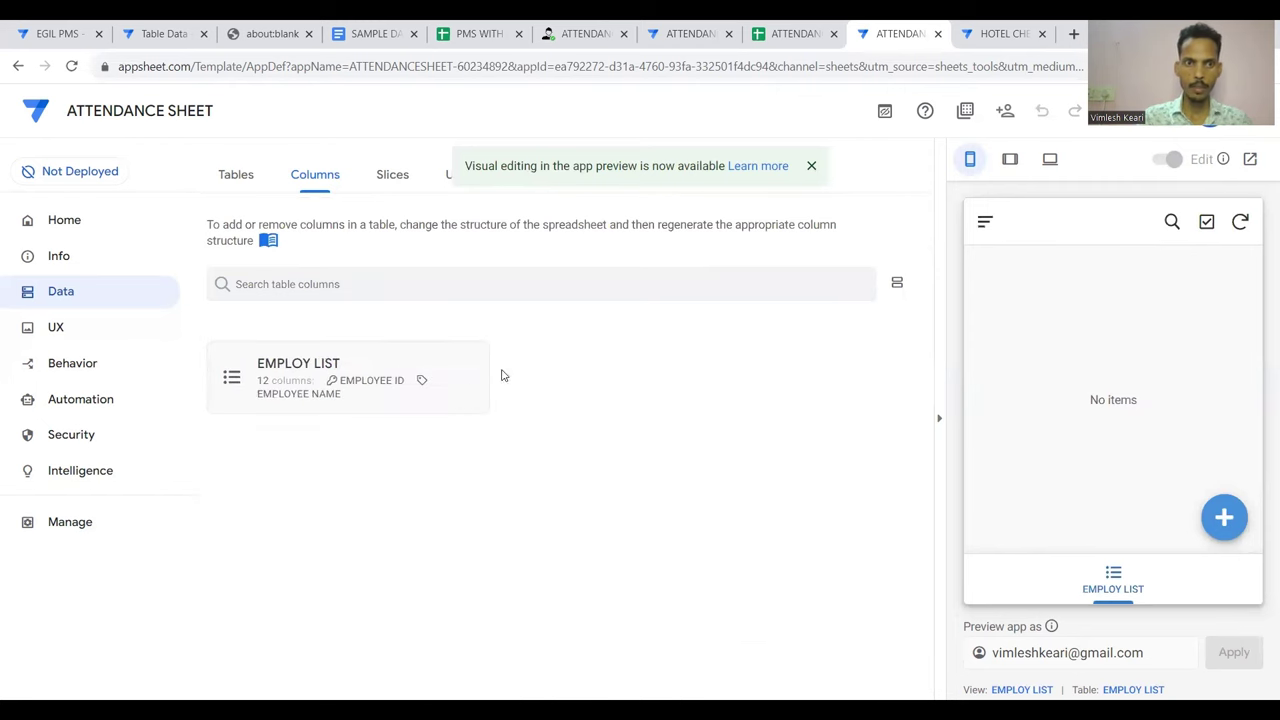
left_click(234, 173)
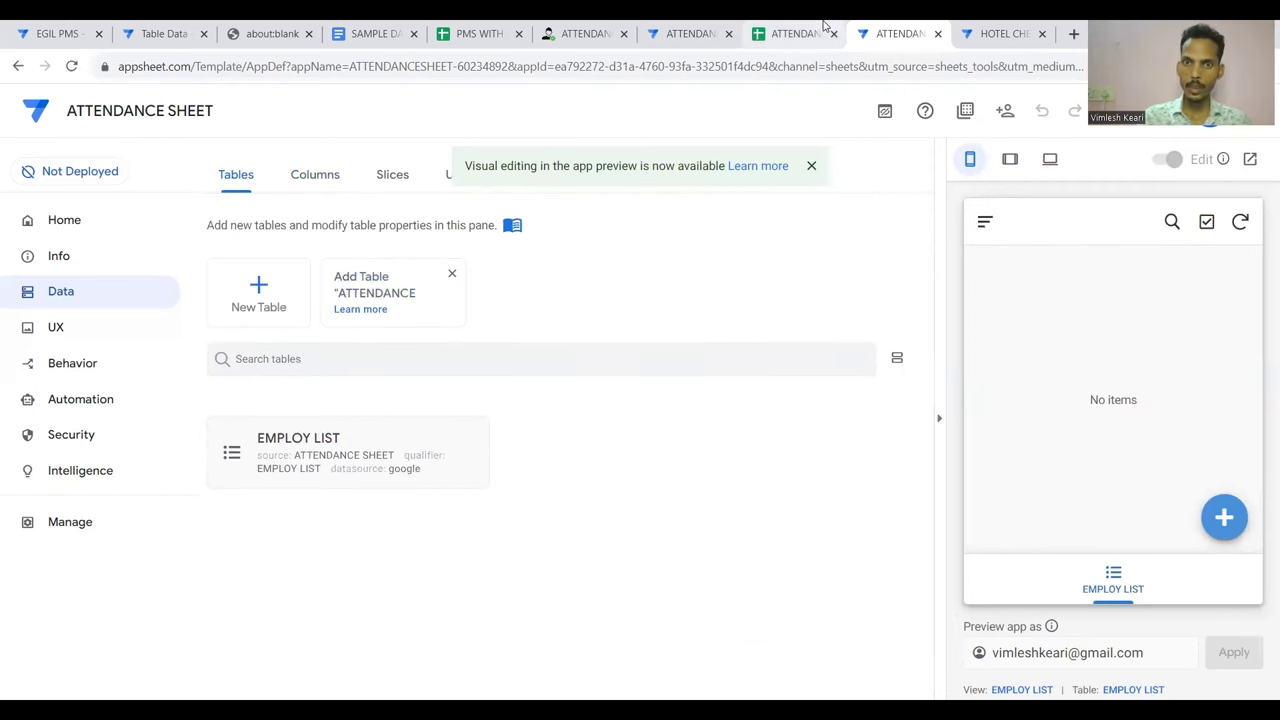
left_click(790, 33)
key("ctrl+shift+Page_Down")
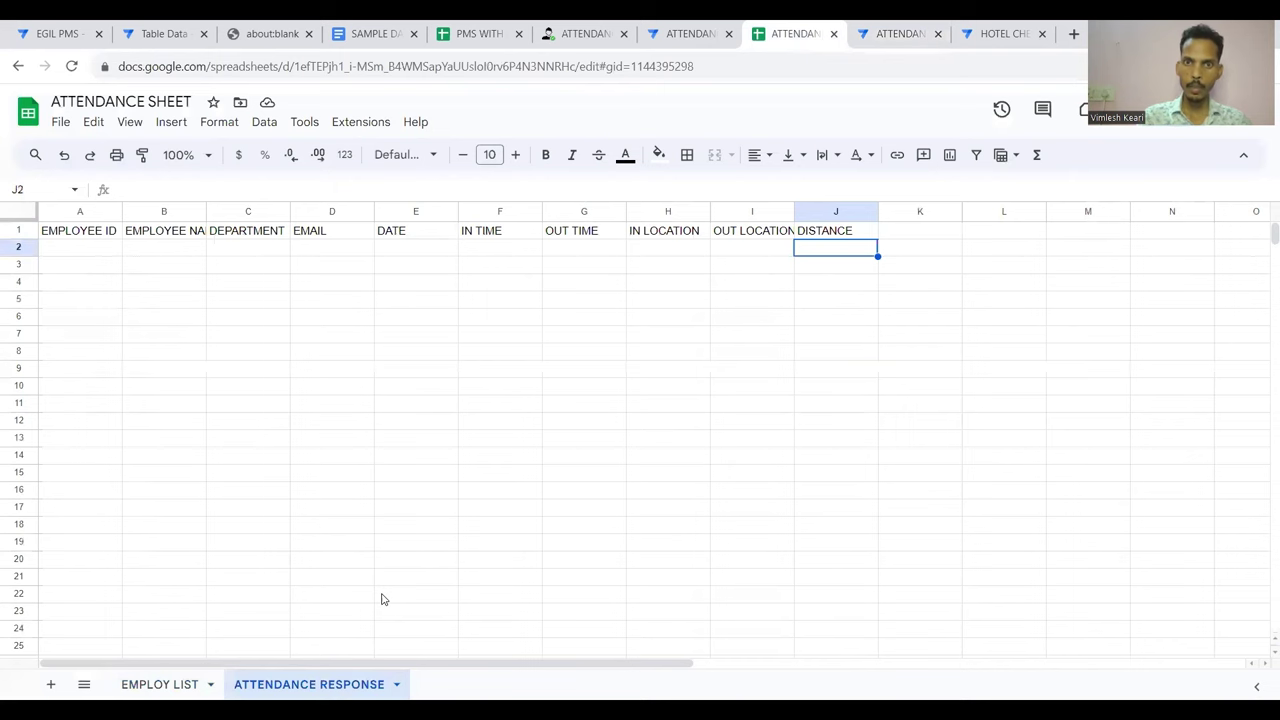
left_click(688, 33)
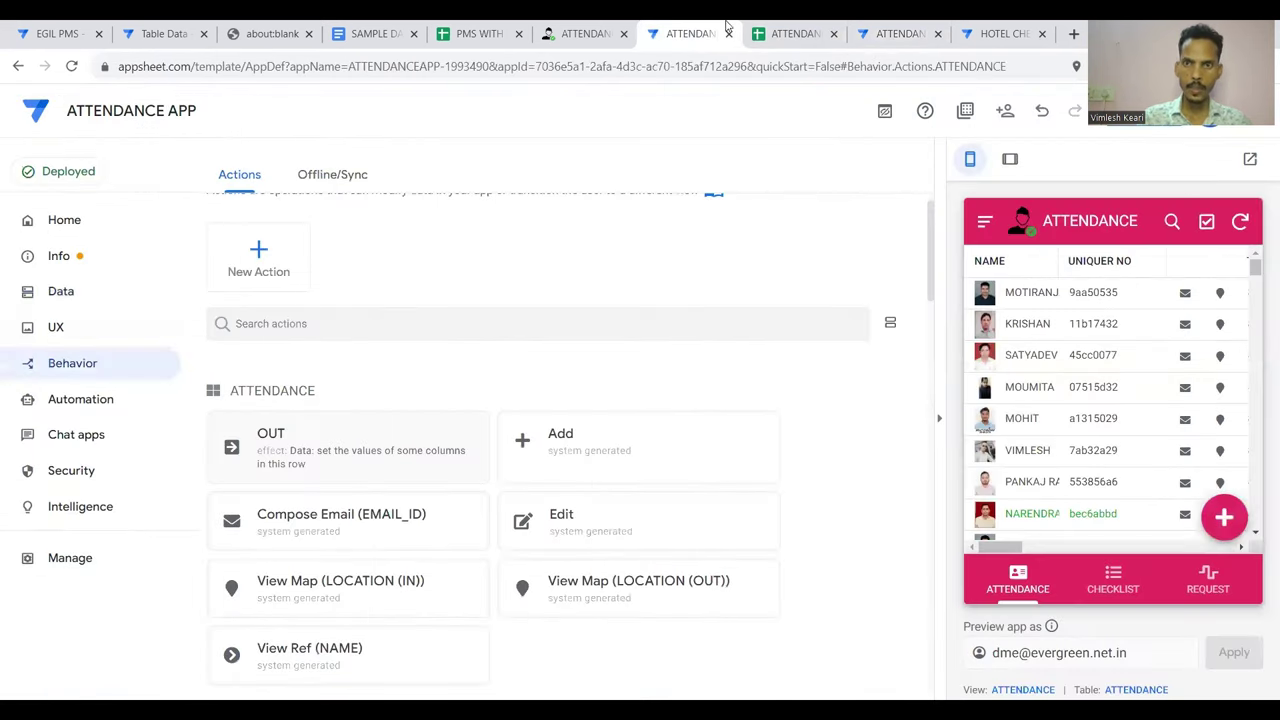
left_click(870, 33)
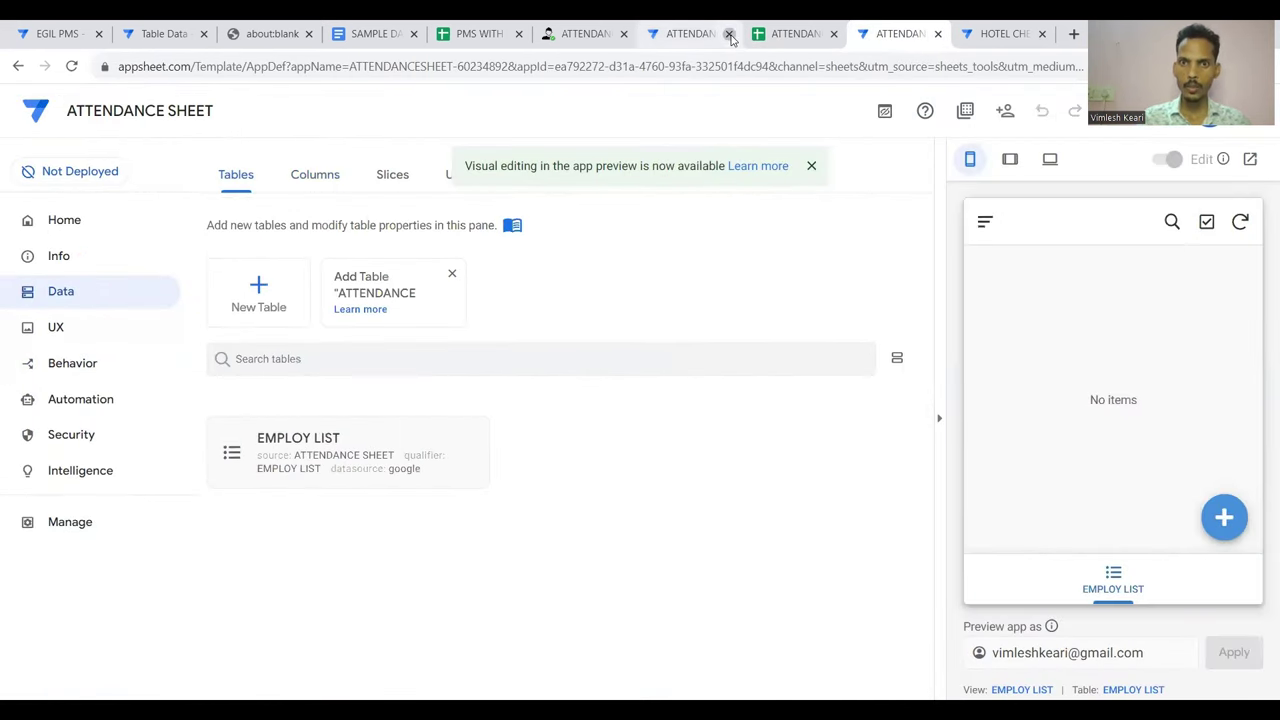
left_click(729, 34)
left_click(718, 161)
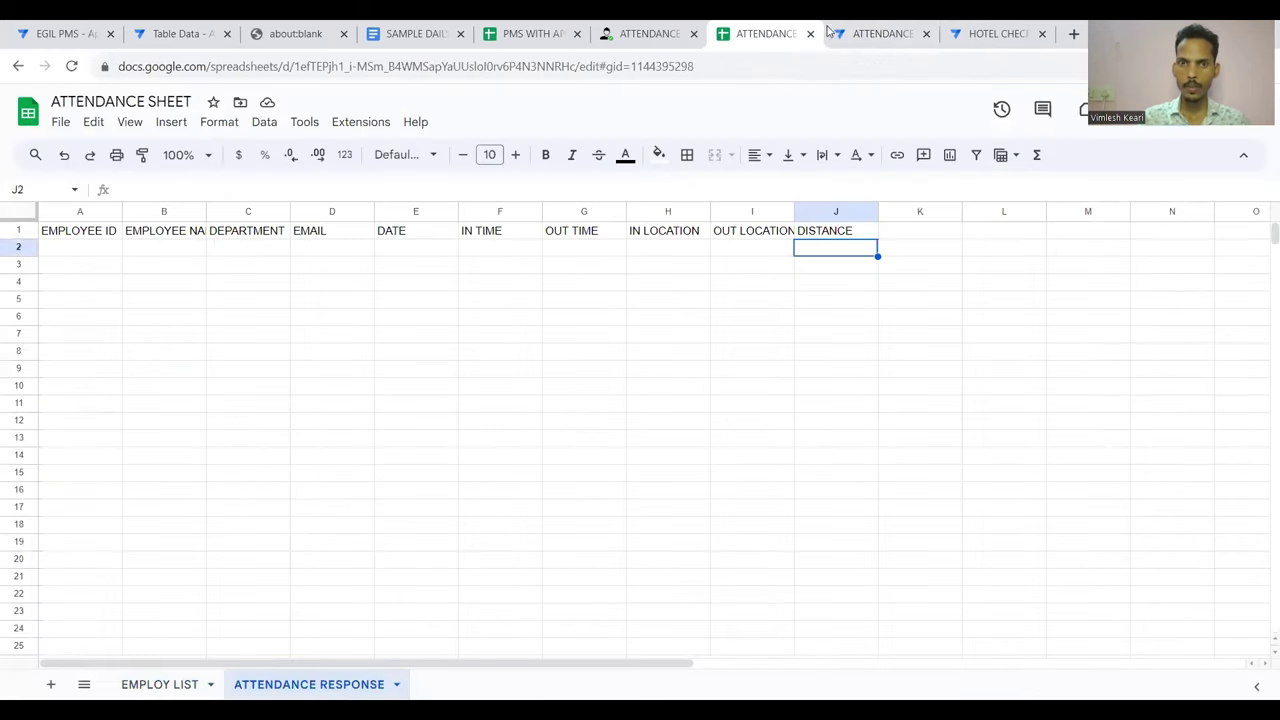
left_click(864, 30)
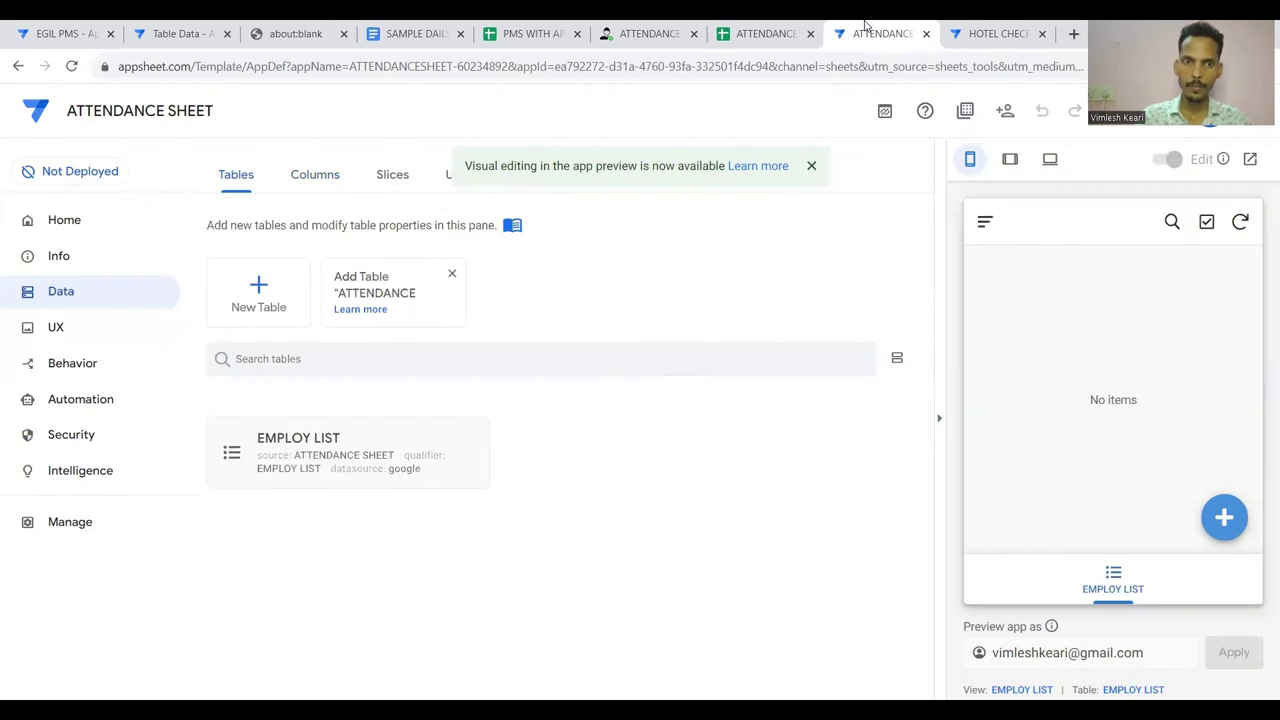
Add the ATTENDANCE RESPONSE worksheet from ATTENDANCE SHEET as a new Google Sheets table
left_click(258, 289)
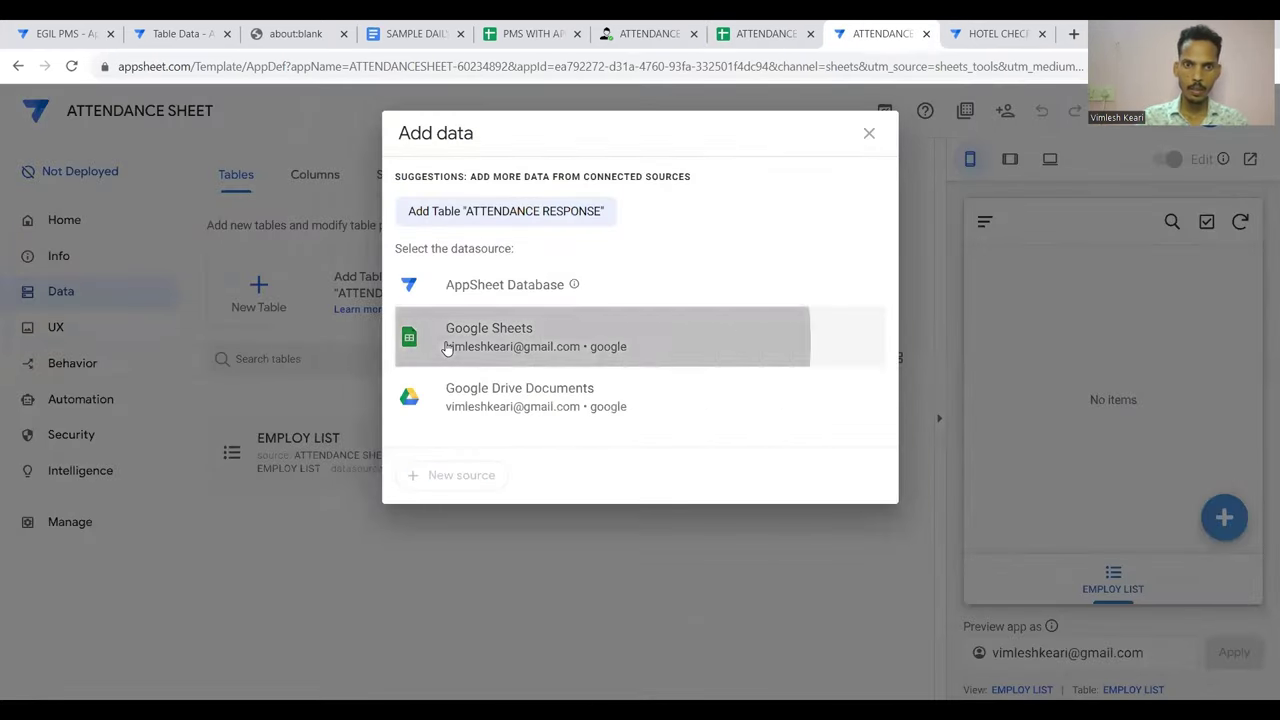
left_click(446, 346)
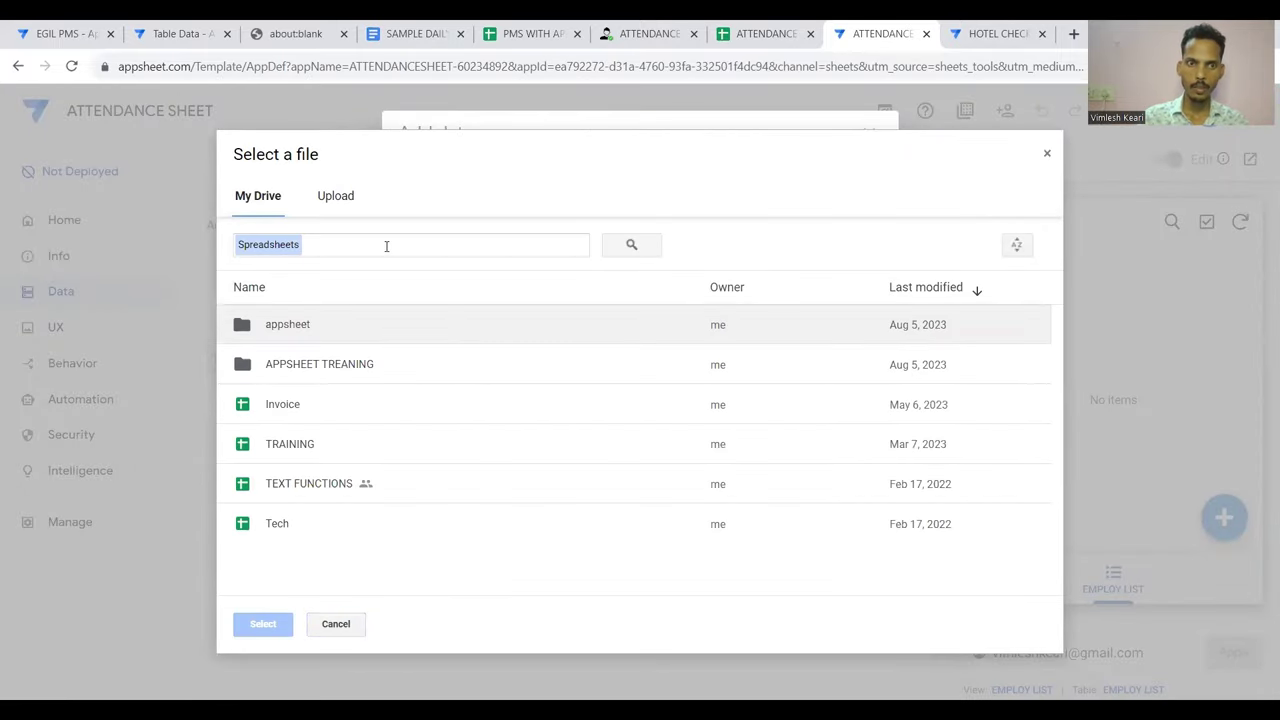
left_click(386, 245)
type("ATTEND")
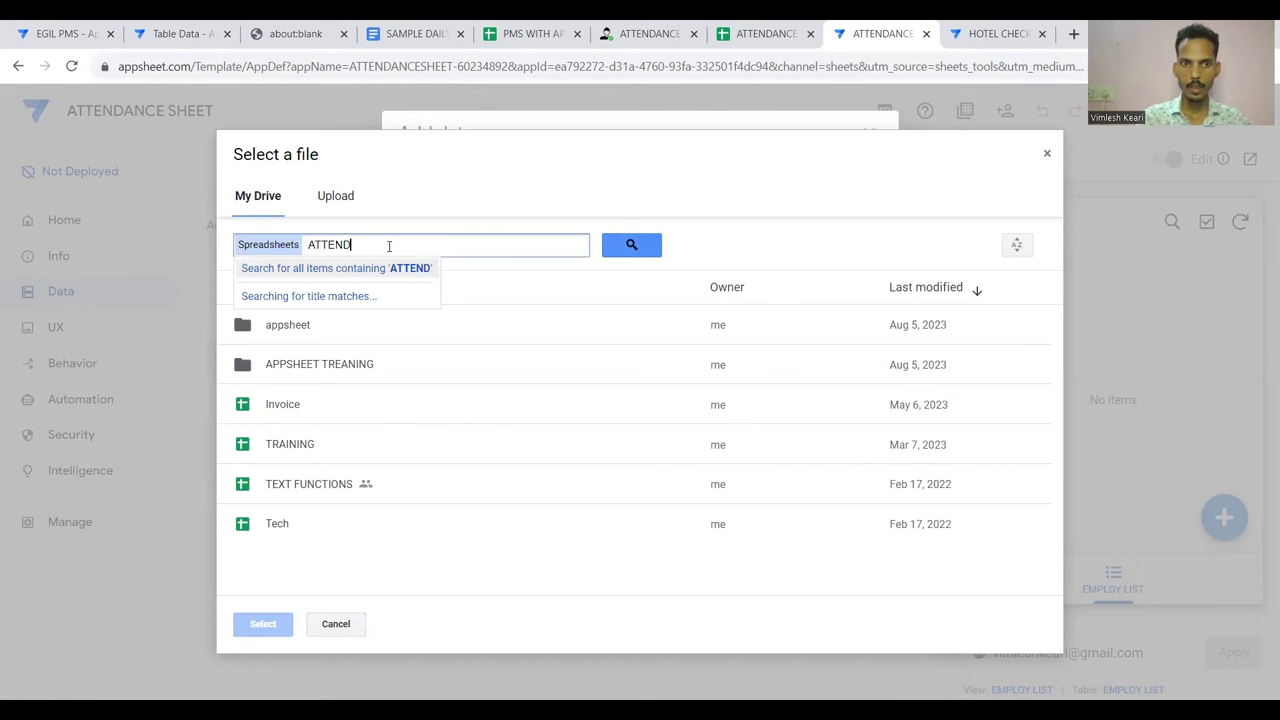
type("ANCE")
key("Return")
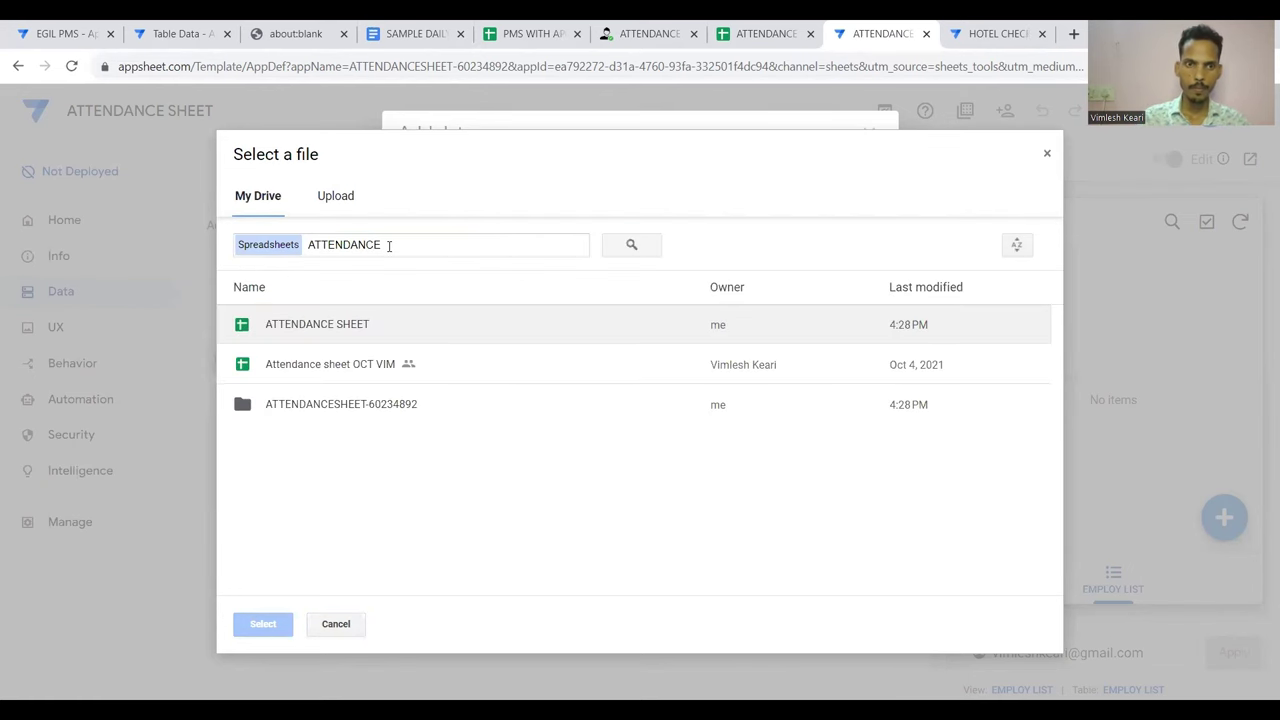
double_click(340, 324)
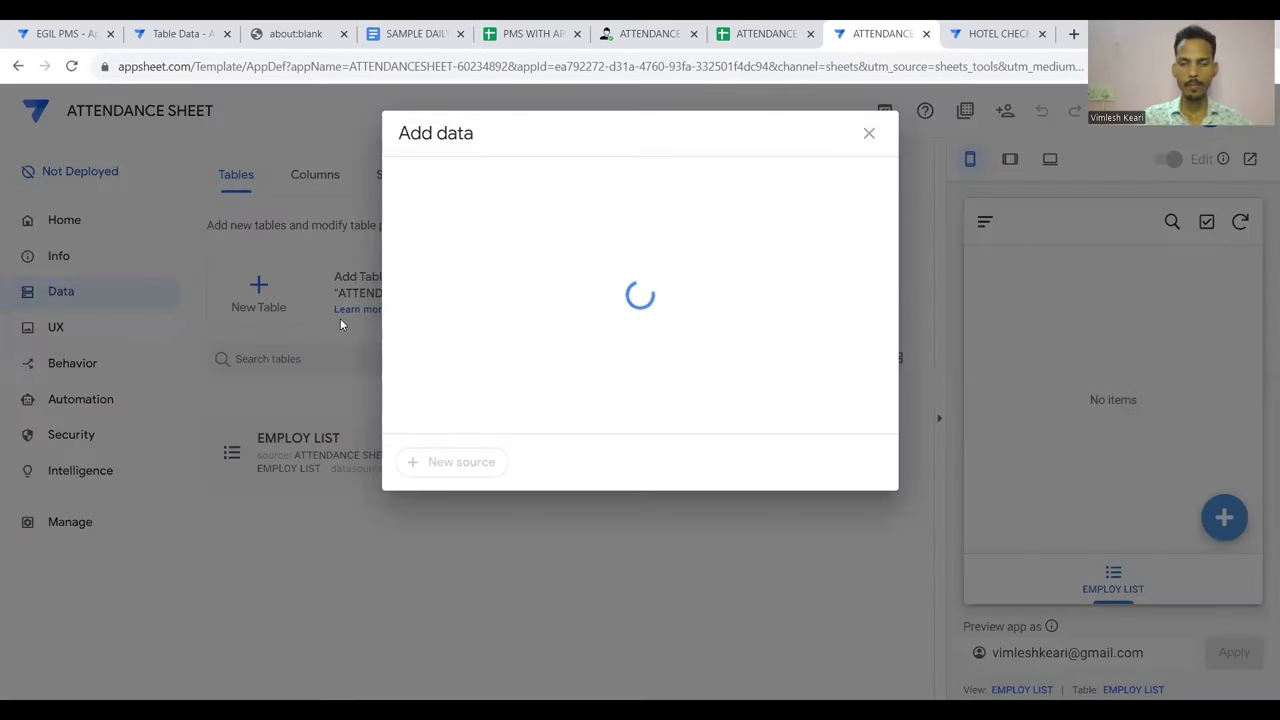
left_click(663, 272)
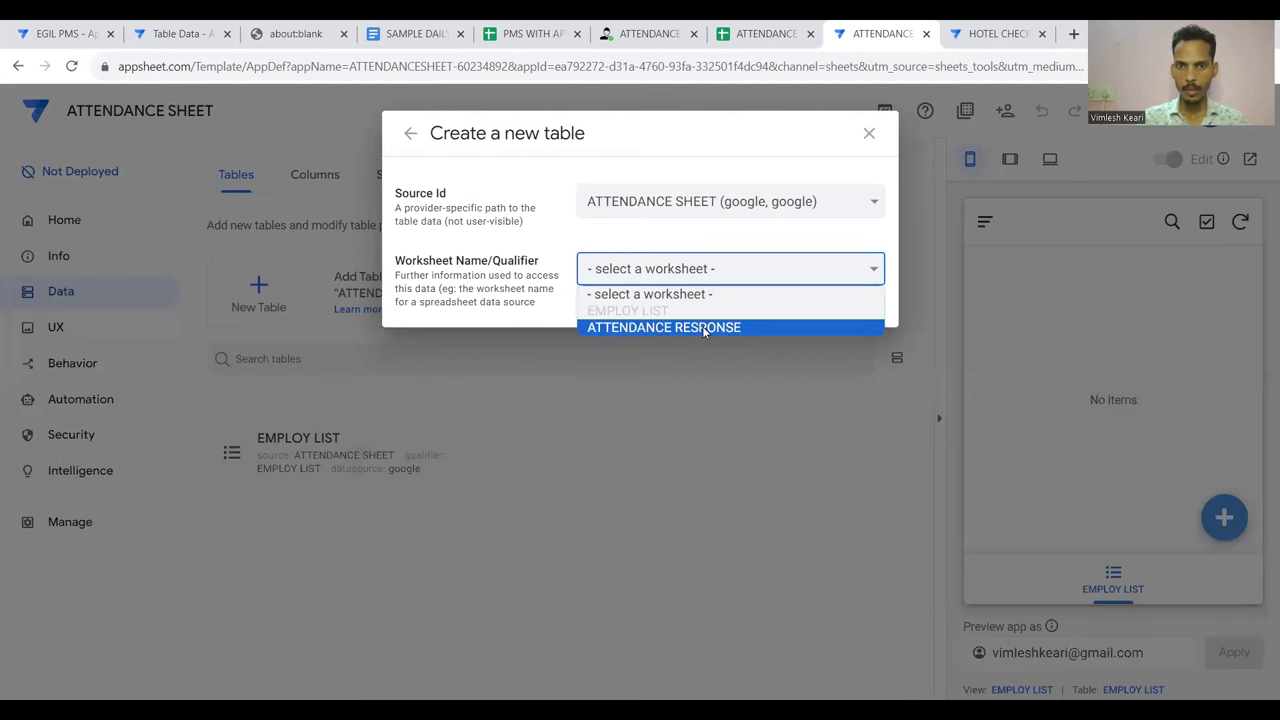
left_click(704, 328)
left_click(822, 422)
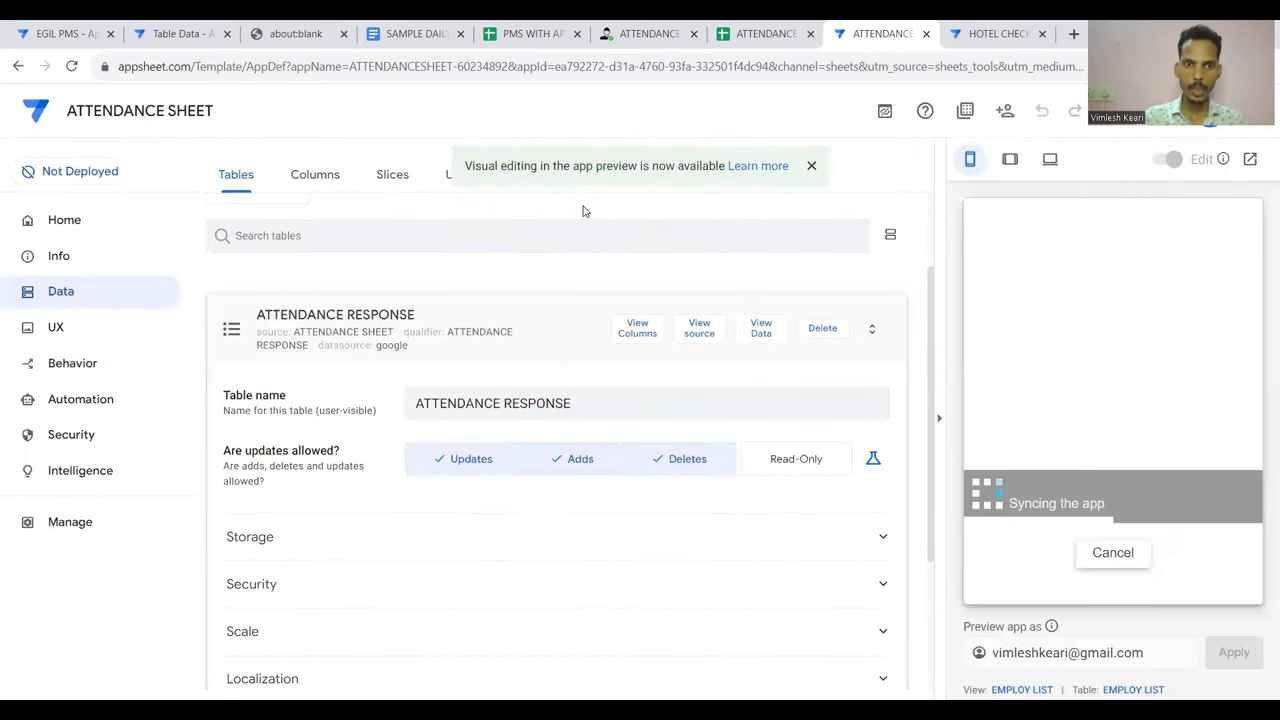
left_click(314, 176)
Set the IN LOCATION and OUT LOCATION columns to type LatLong
left_click(358, 375)
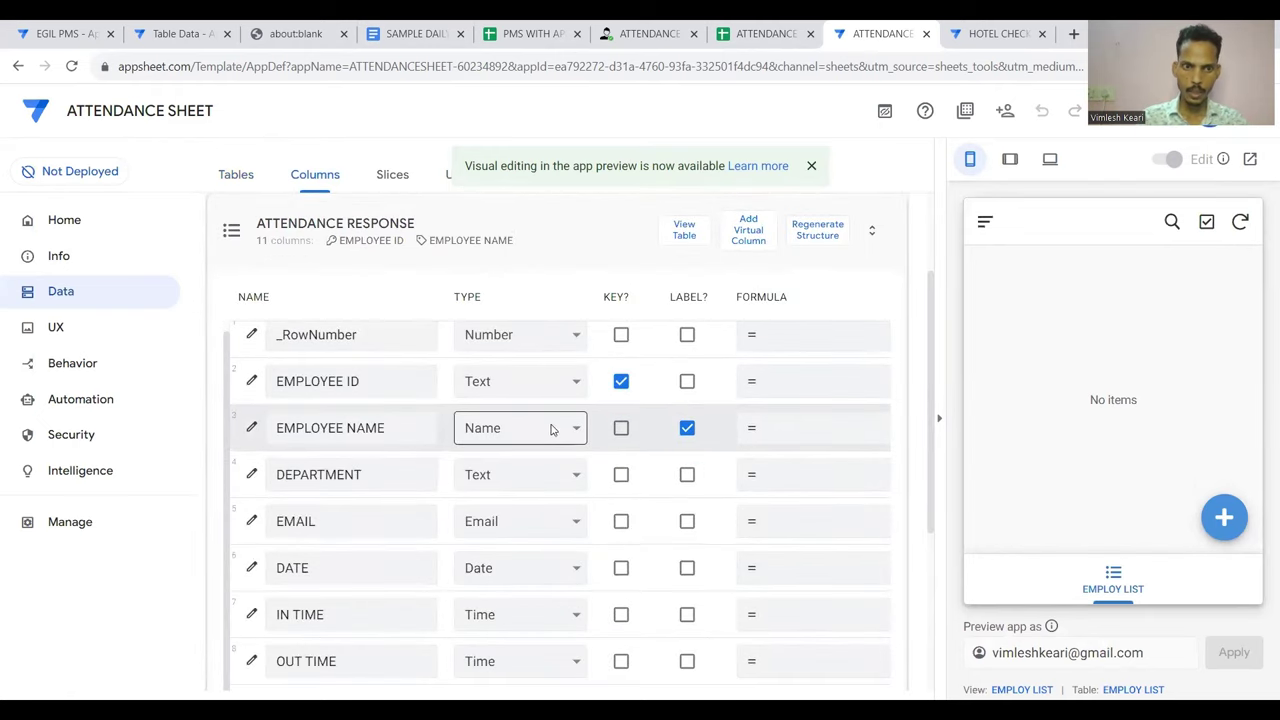
scroll(571, 450, "down", 1)
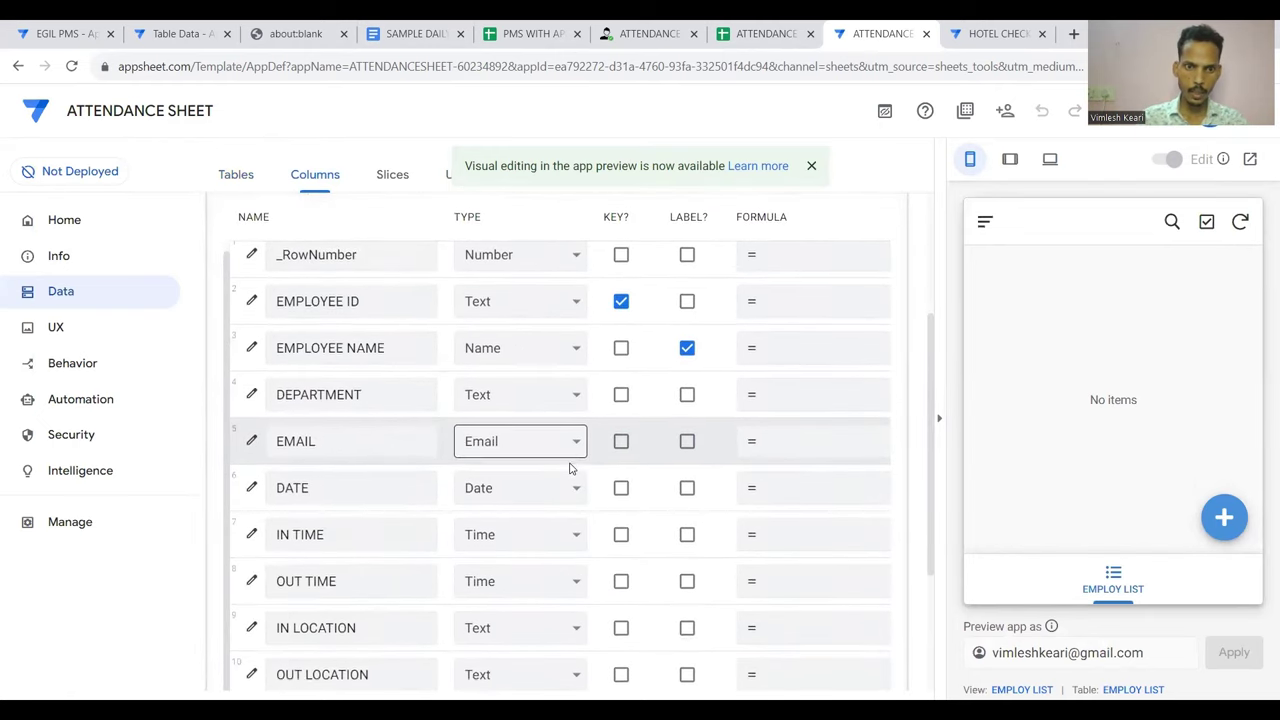
scroll(553, 535, "down", 1)
scroll(553, 535, "down", 1)
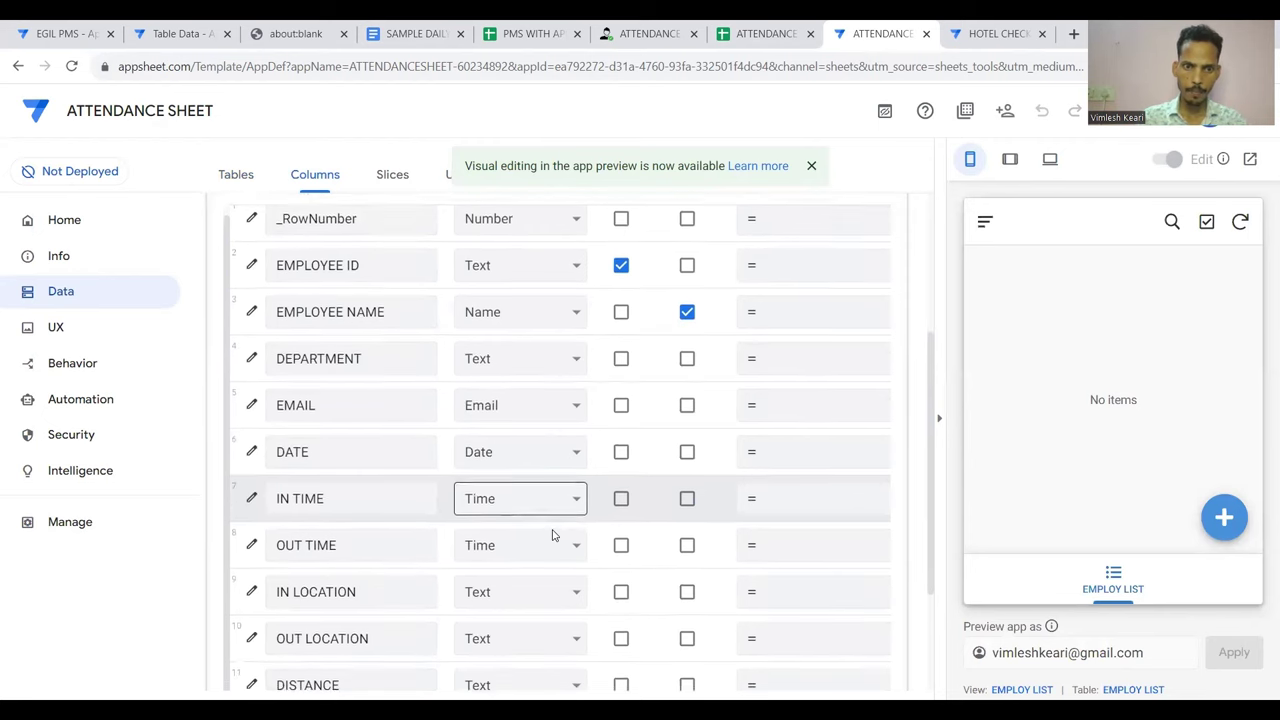
scroll(531, 490, "down", 1)
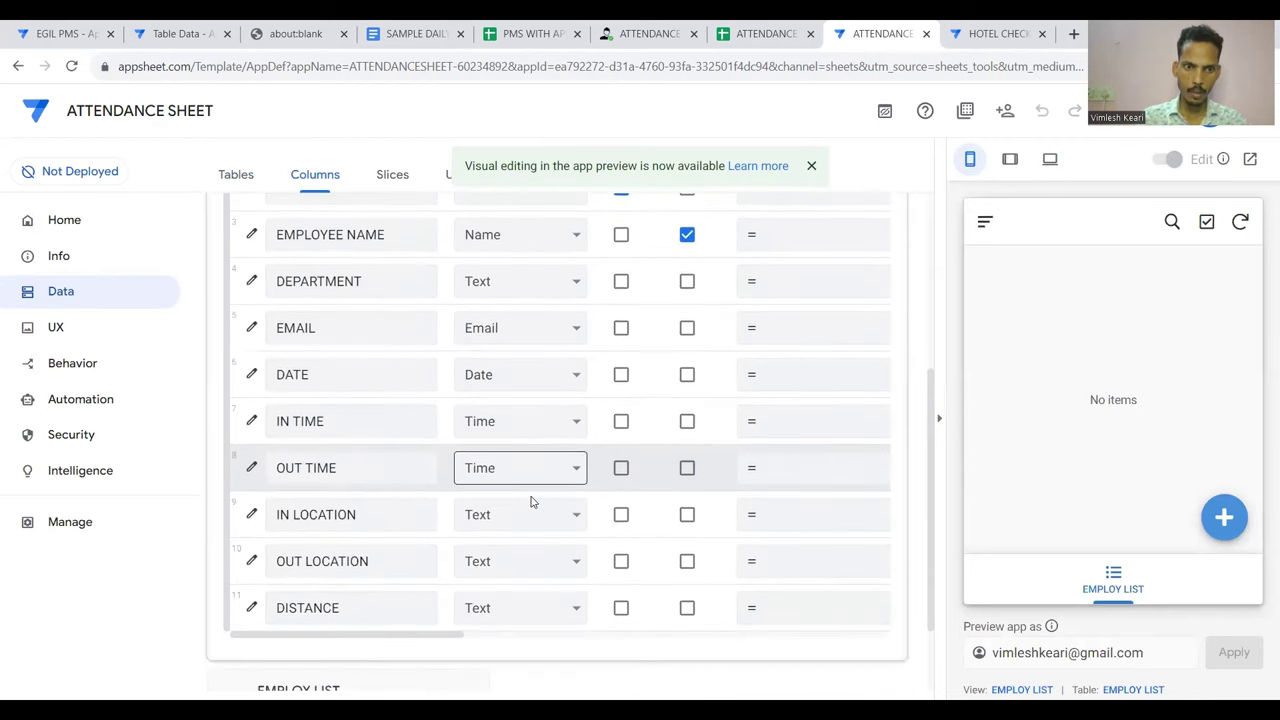
key("space")
scroll(523, 400, "down", 2)
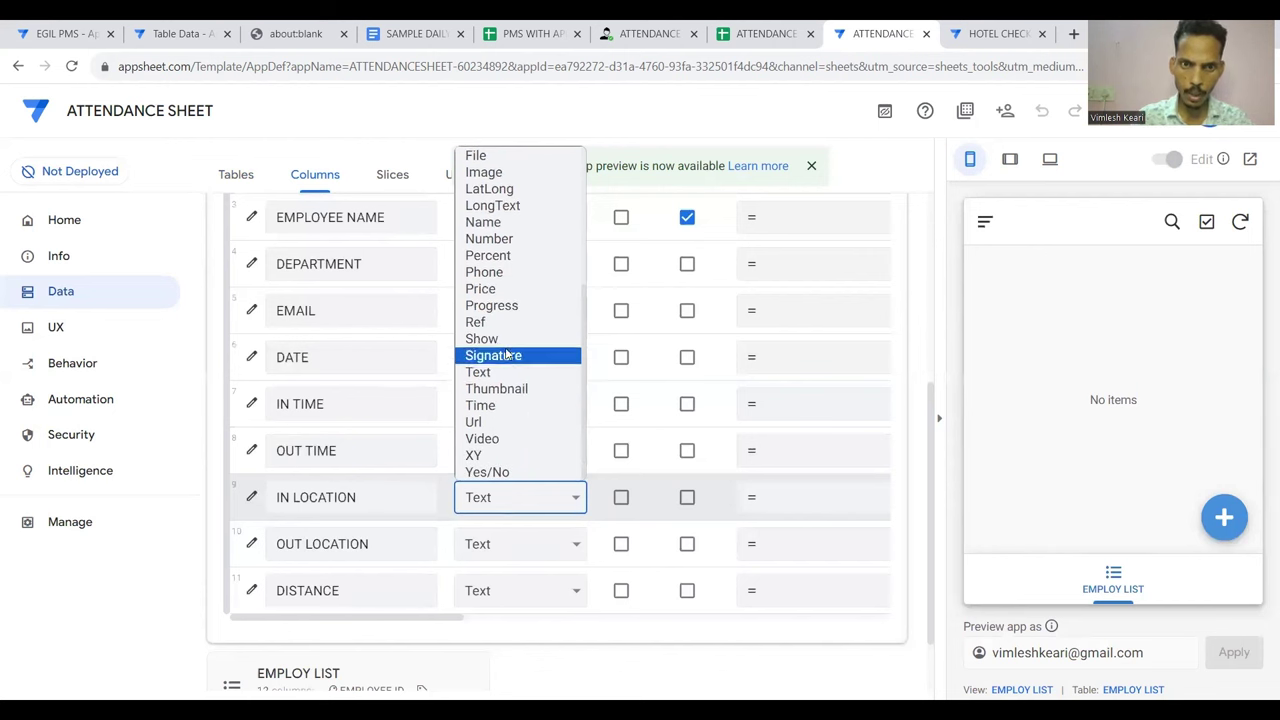
scroll(507, 354, "up", 2)
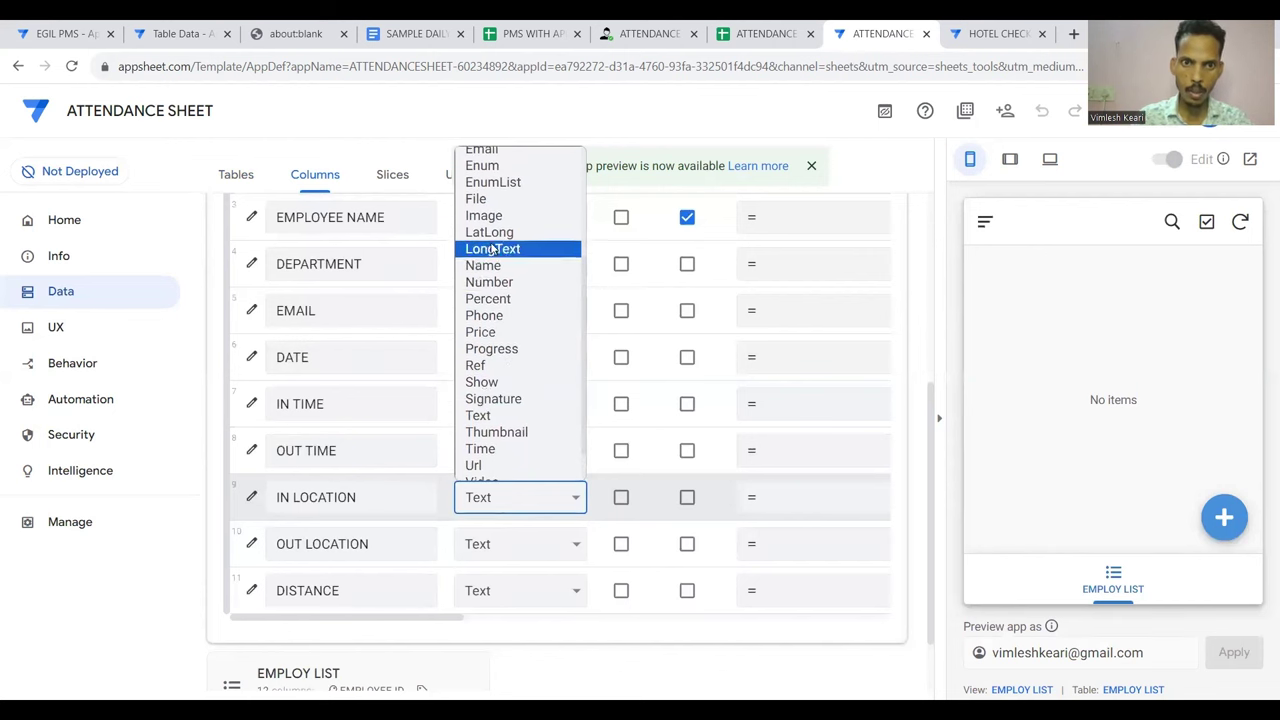
left_click(493, 235)
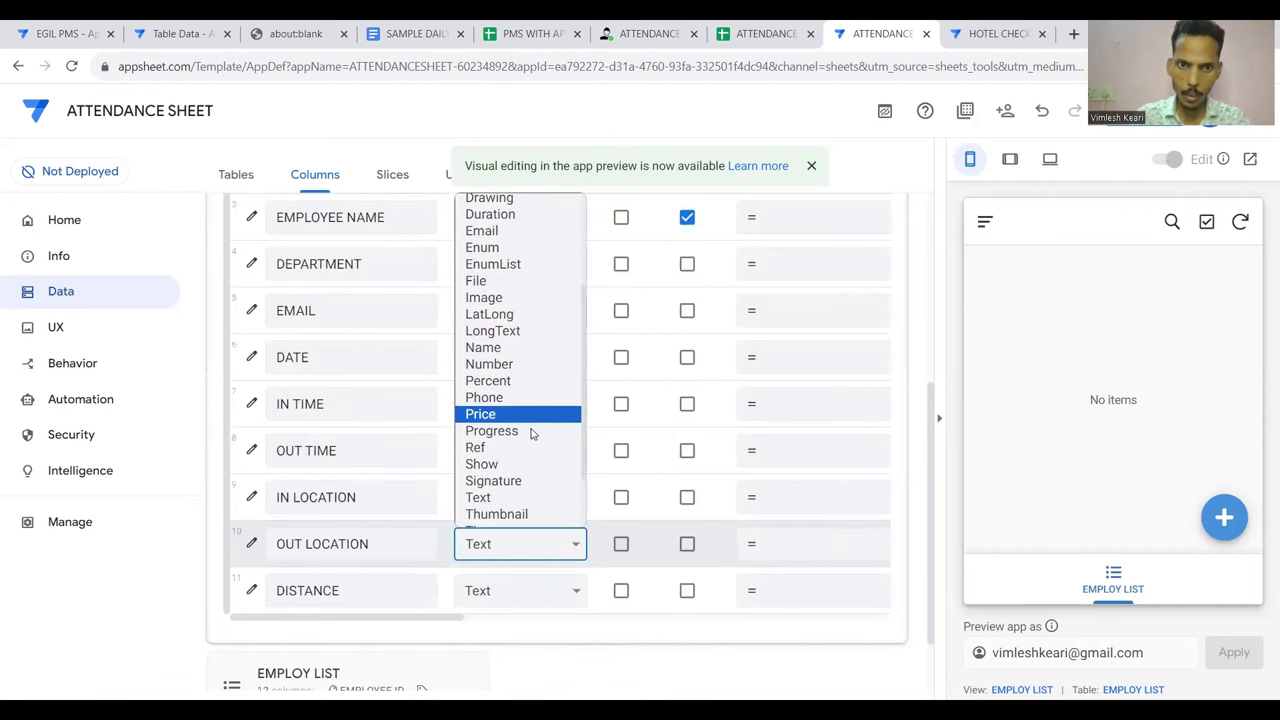
left_click(515, 314)
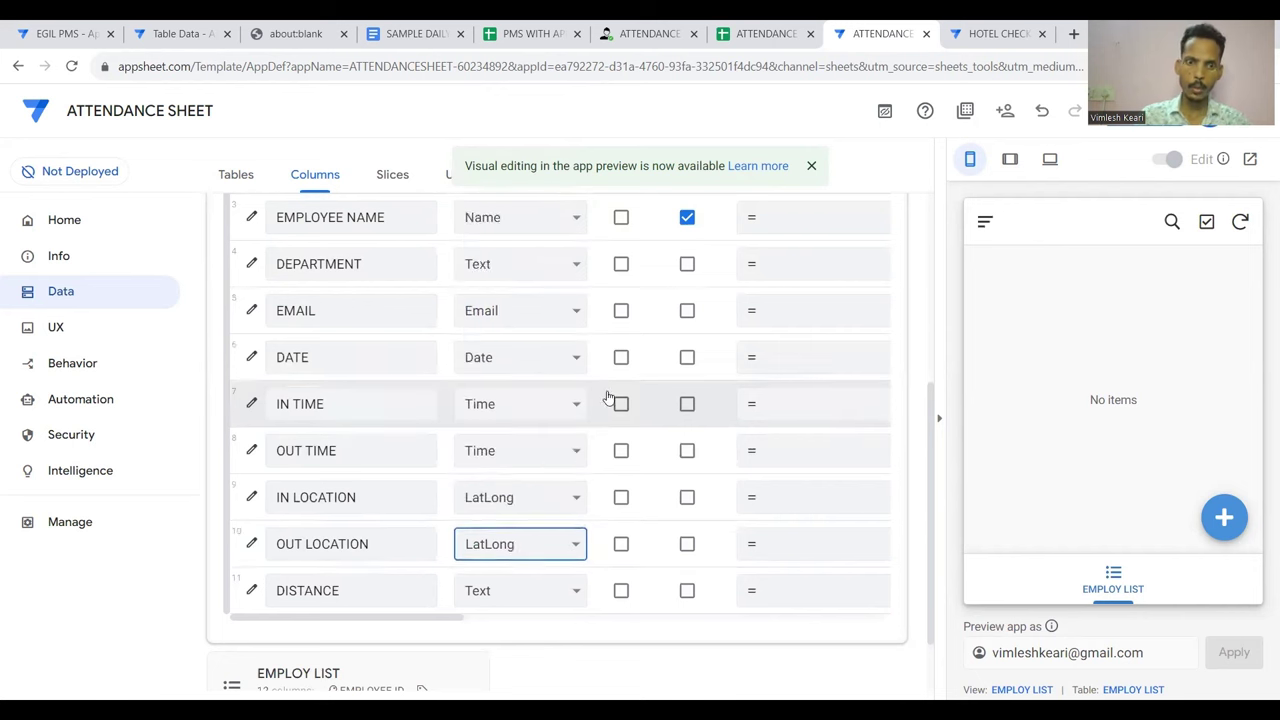
Make DISTANCE a Decimal column and collapse the ATTENDANCE RESPONSE table
scroll(618, 405, "down", 1)
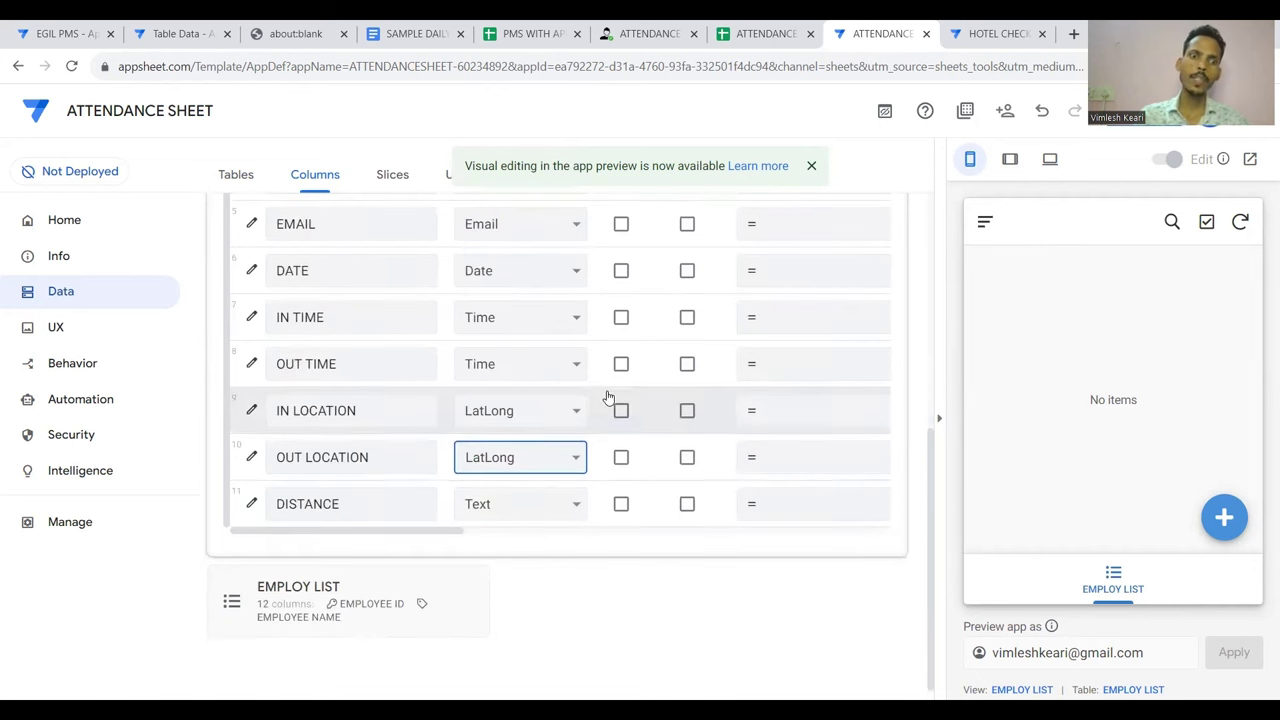
left_click(500, 506)
scroll(492, 315, "up", 1)
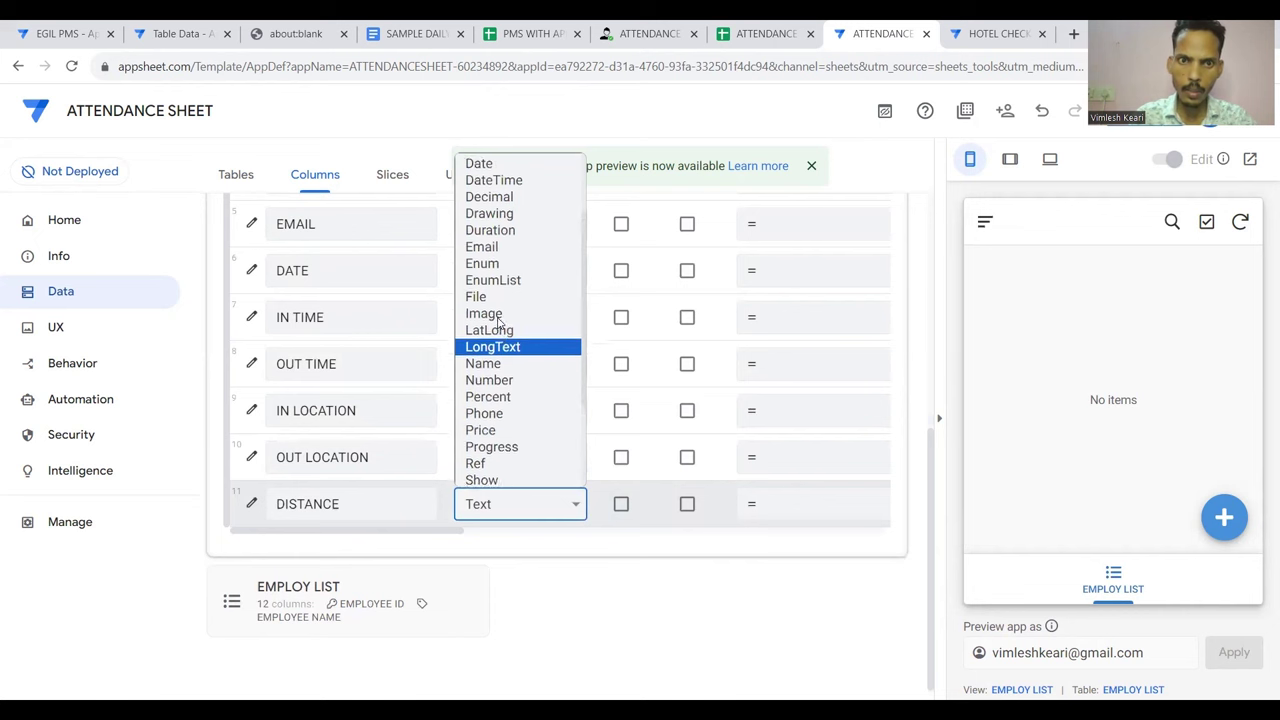
left_click(488, 200)
scroll(651, 491, "right", 2)
scroll(651, 488, "left", 2)
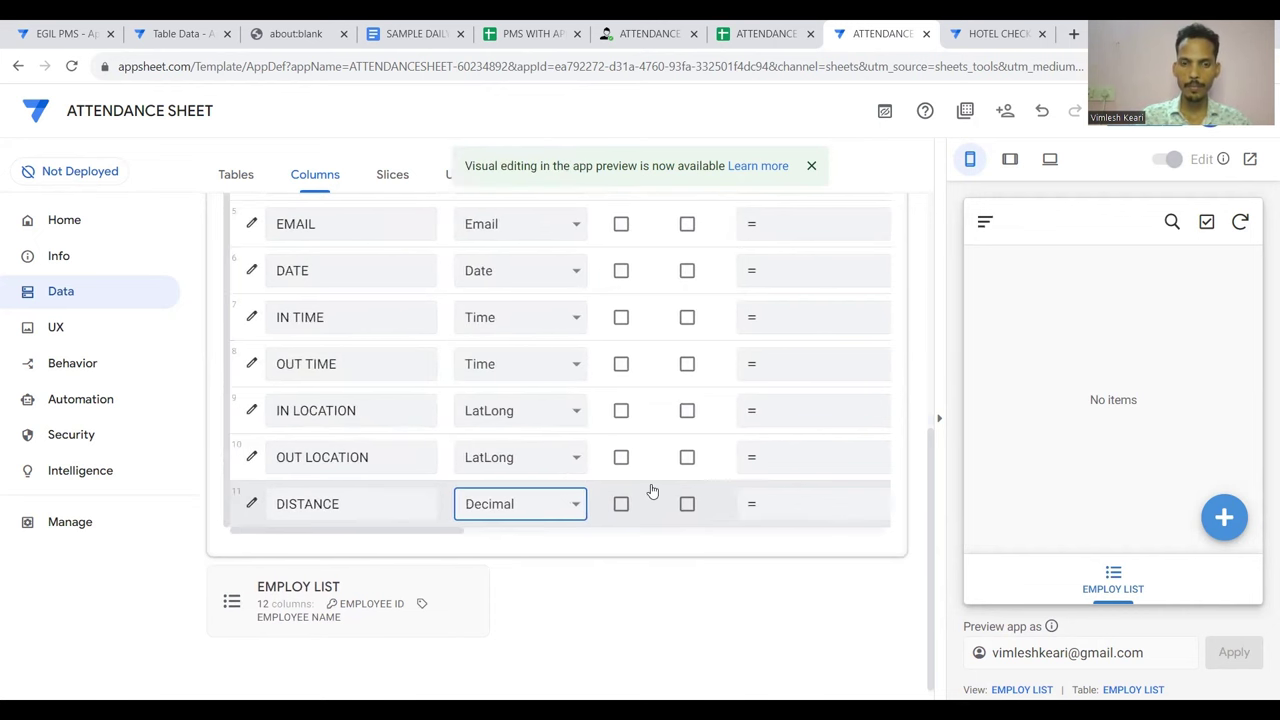
scroll(620, 326, "up", 5)
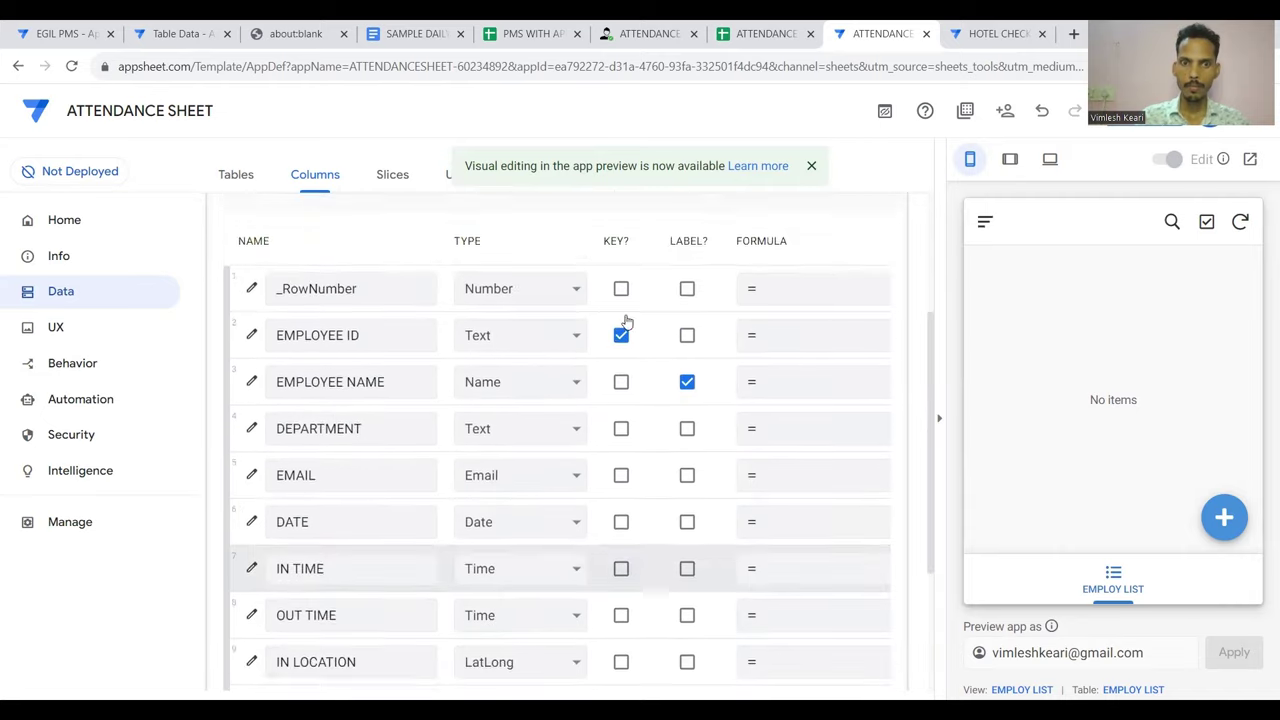
scroll(626, 317, "up", 2)
left_click(611, 303)
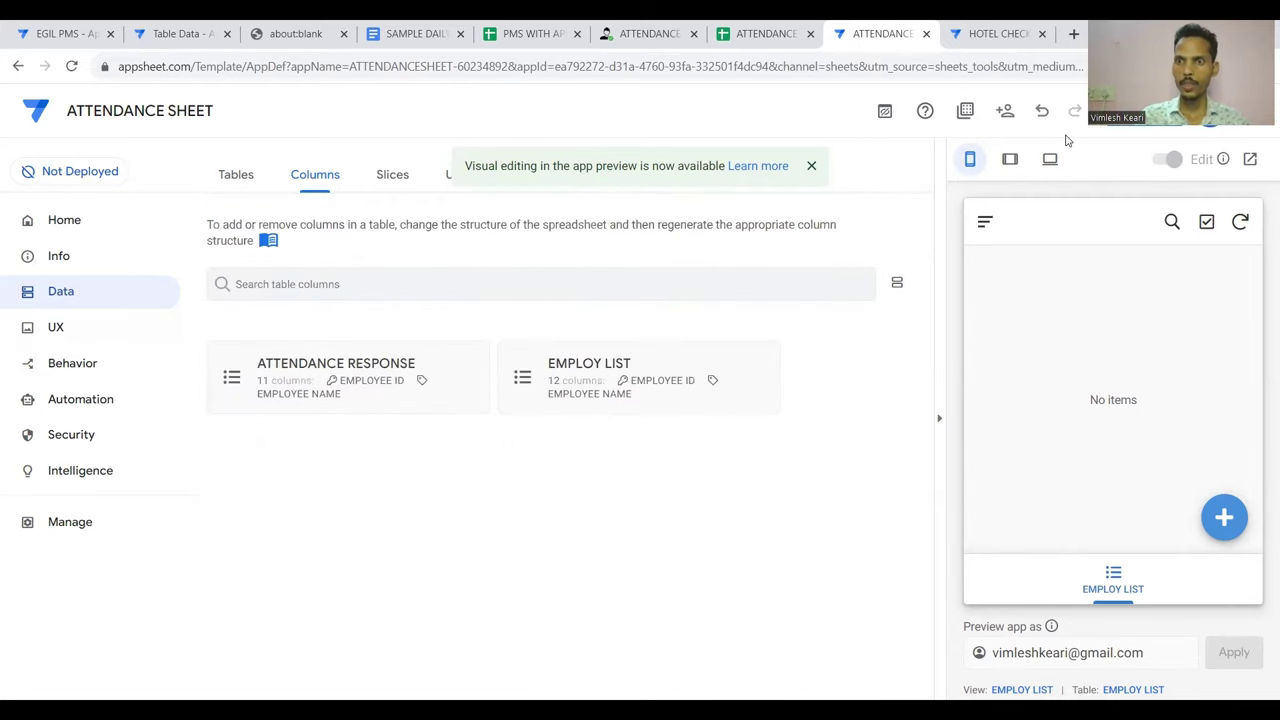
Save the column type changes, then open UX Views and begin a new view
left_click(1144, 110)
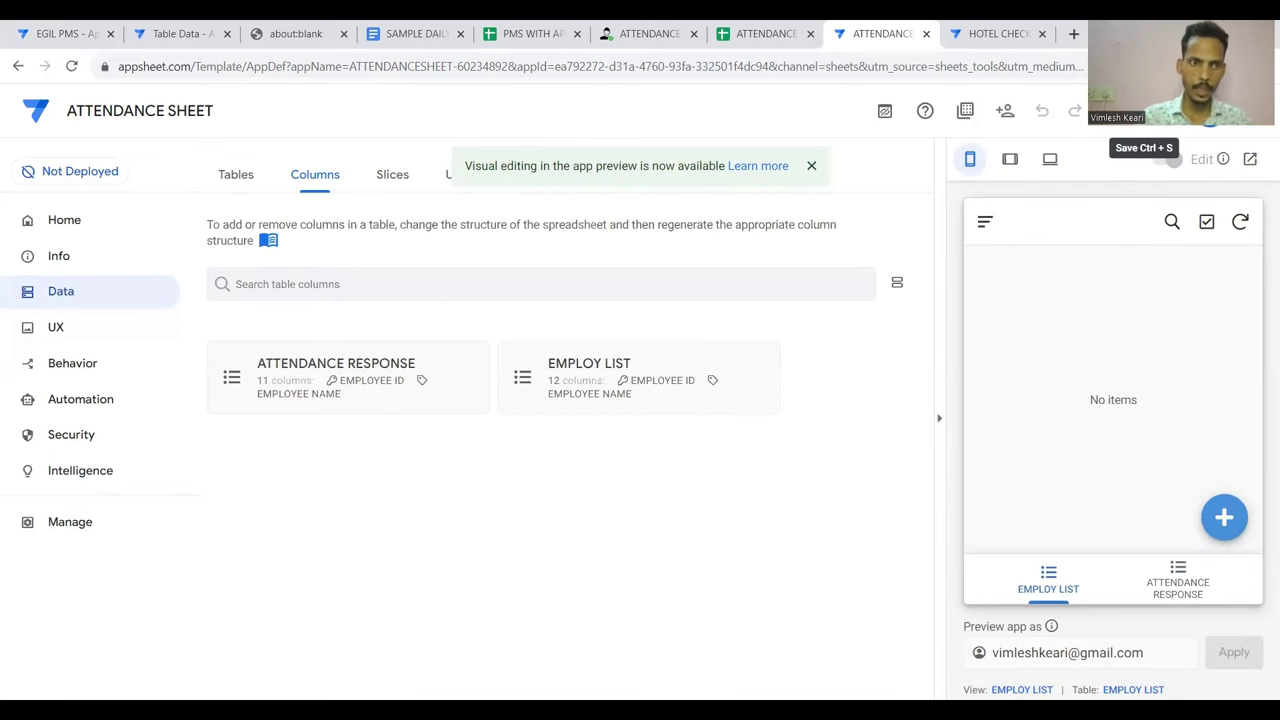
left_click(70, 334)
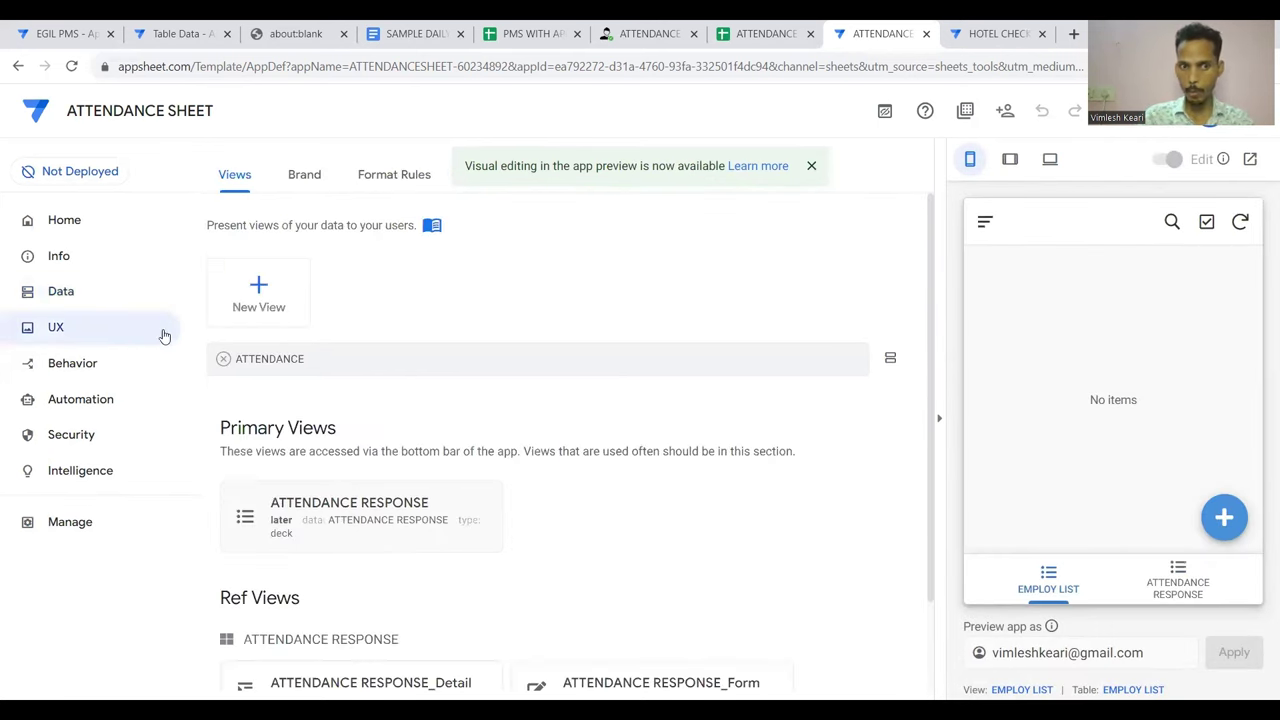
left_click(259, 292)
Create a trial new view and delete it, leaving the app with two views
left_click(401, 529)
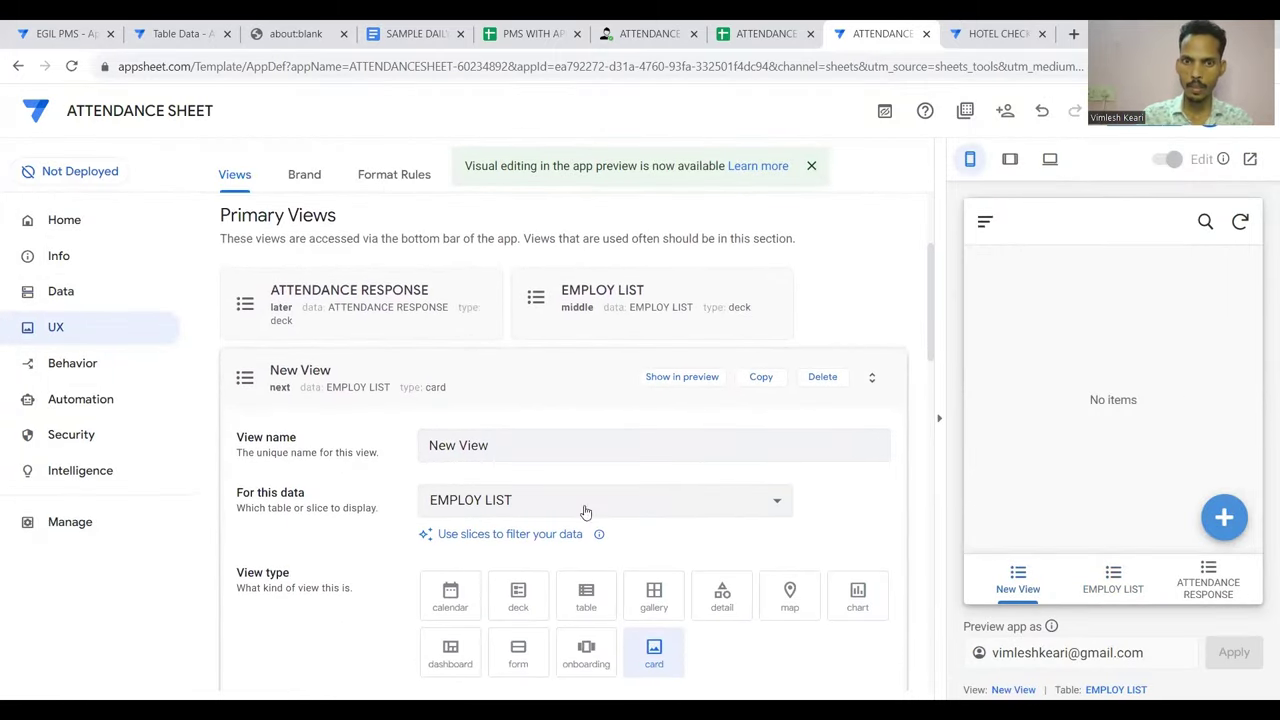
left_click(640, 432)
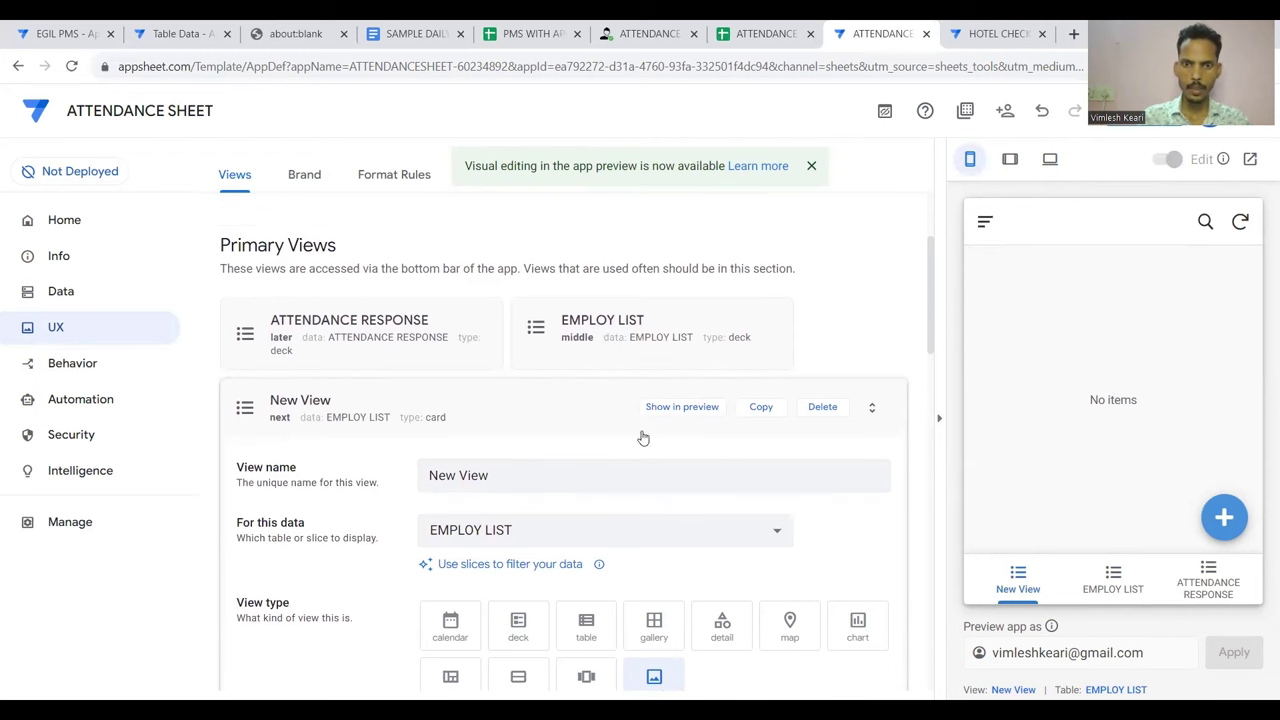
left_click(822, 406)
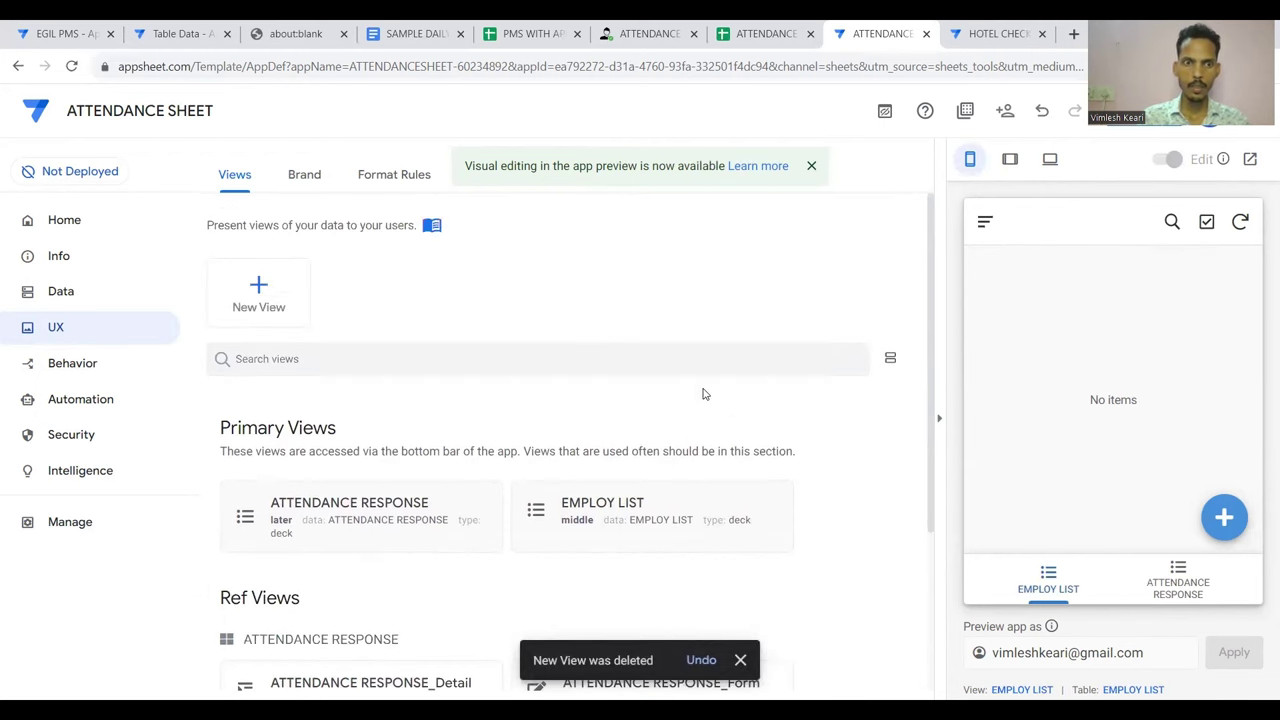
Review the ATTENDANCE RESPONSE view's settings and its list in the preview
left_click(1178, 584)
left_click(1055, 582)
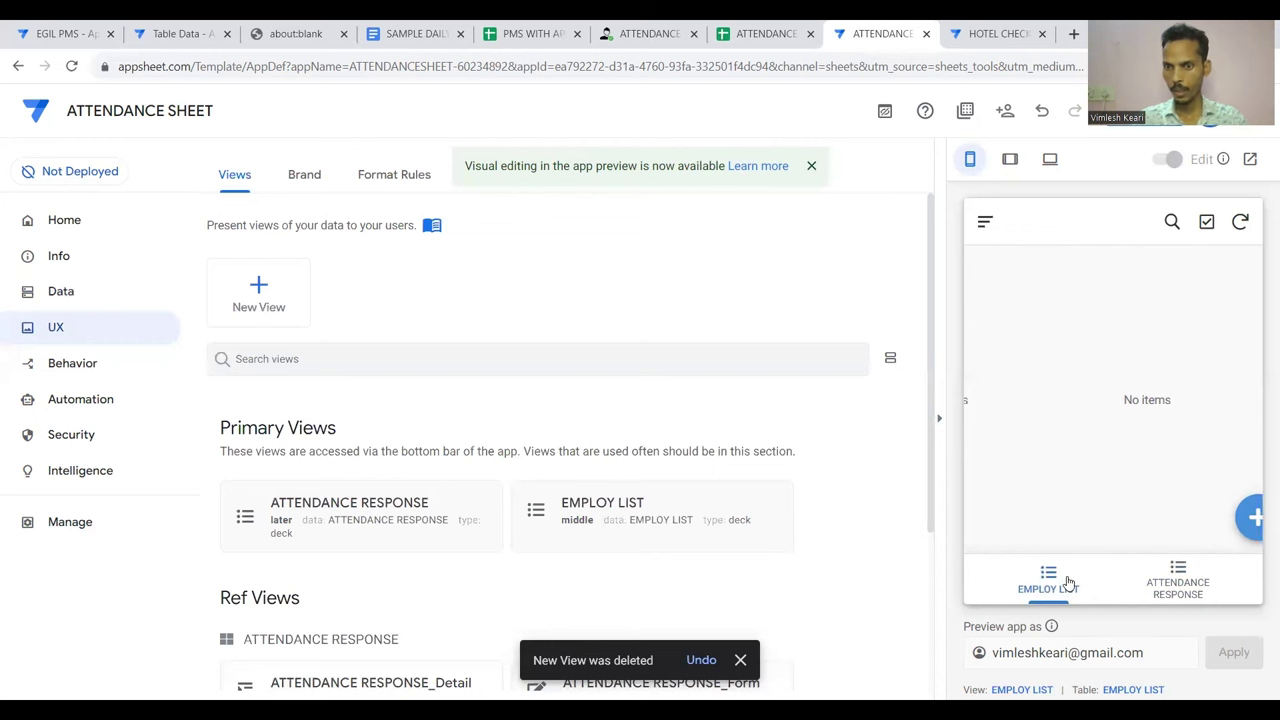
left_click(1178, 580)
scroll(720, 482, "down", 2)
left_click(435, 372)
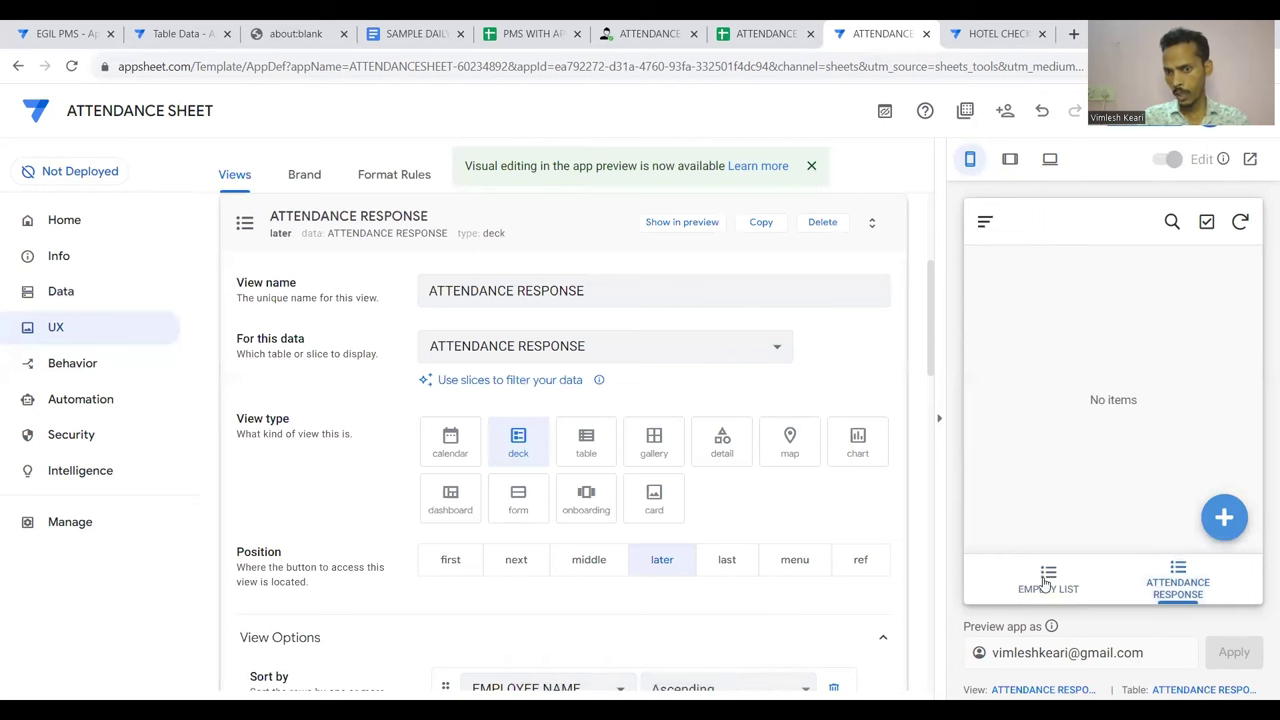
scroll(790, 340, "up", 1)
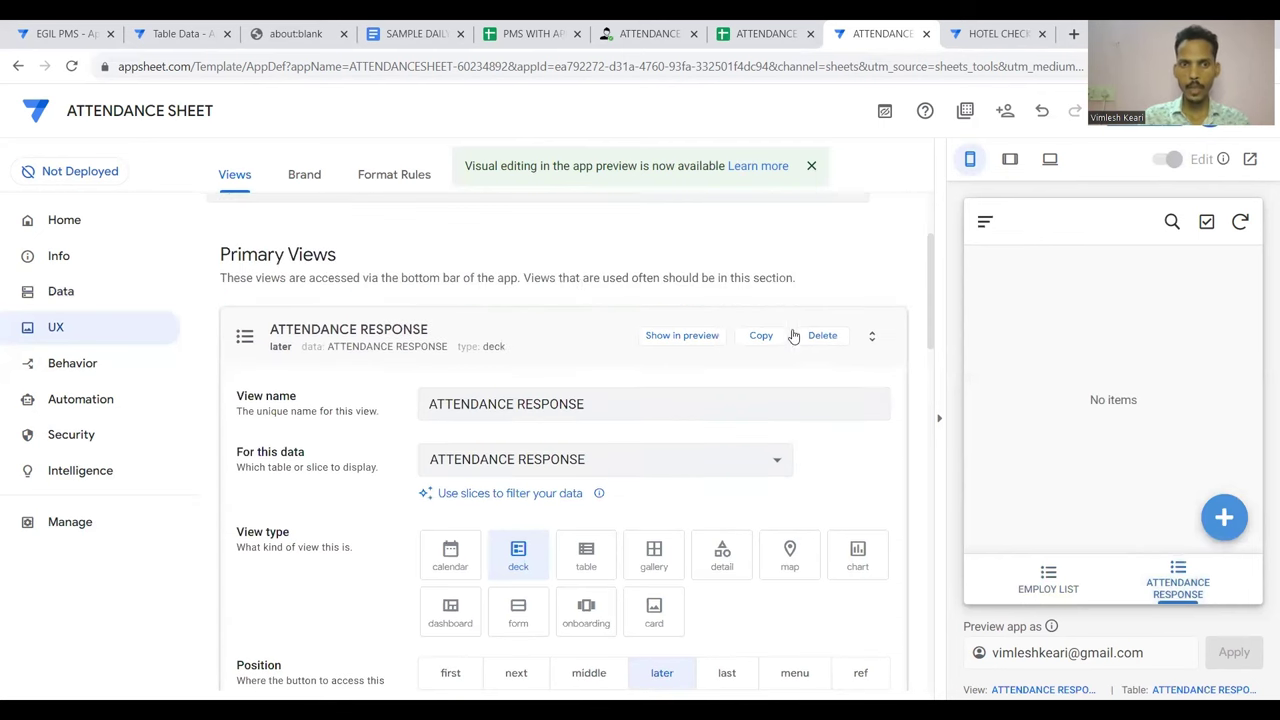
left_click(556, 332)
Check the EMPLOY LIST view and try its new-record form without saving, then return to Data
left_click(614, 333)
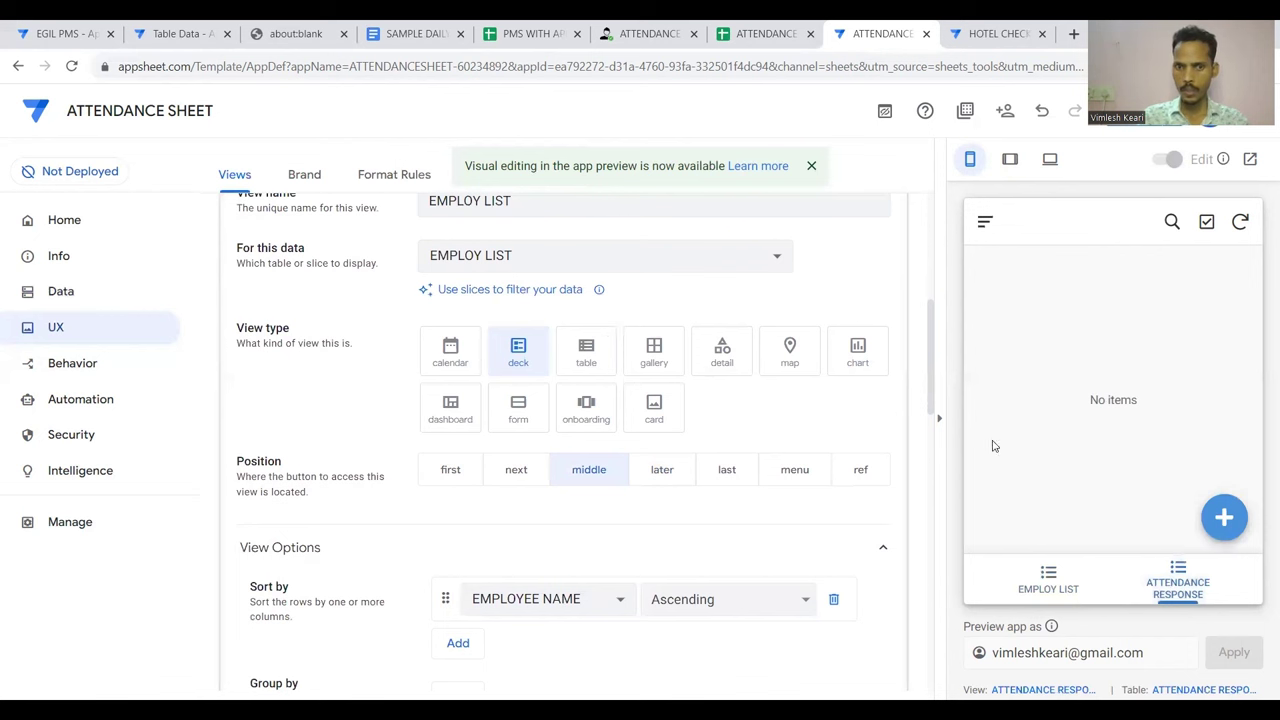
left_click(1222, 516)
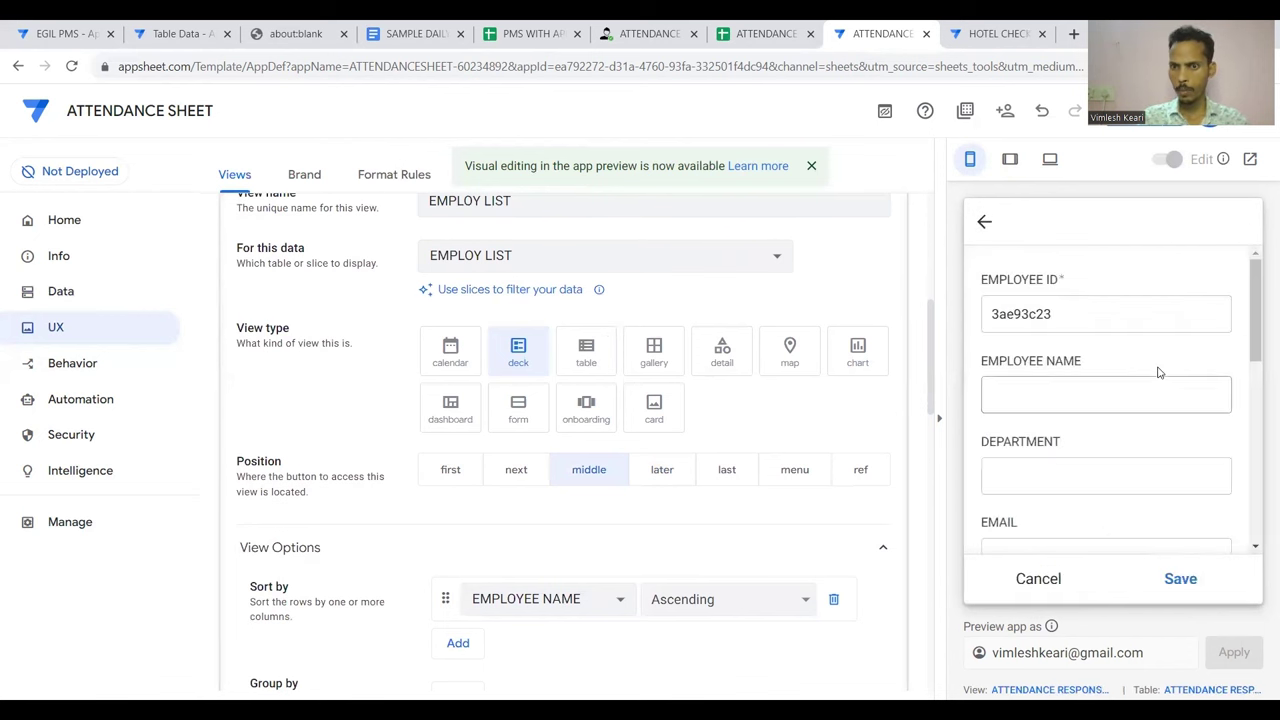
left_click(986, 223)
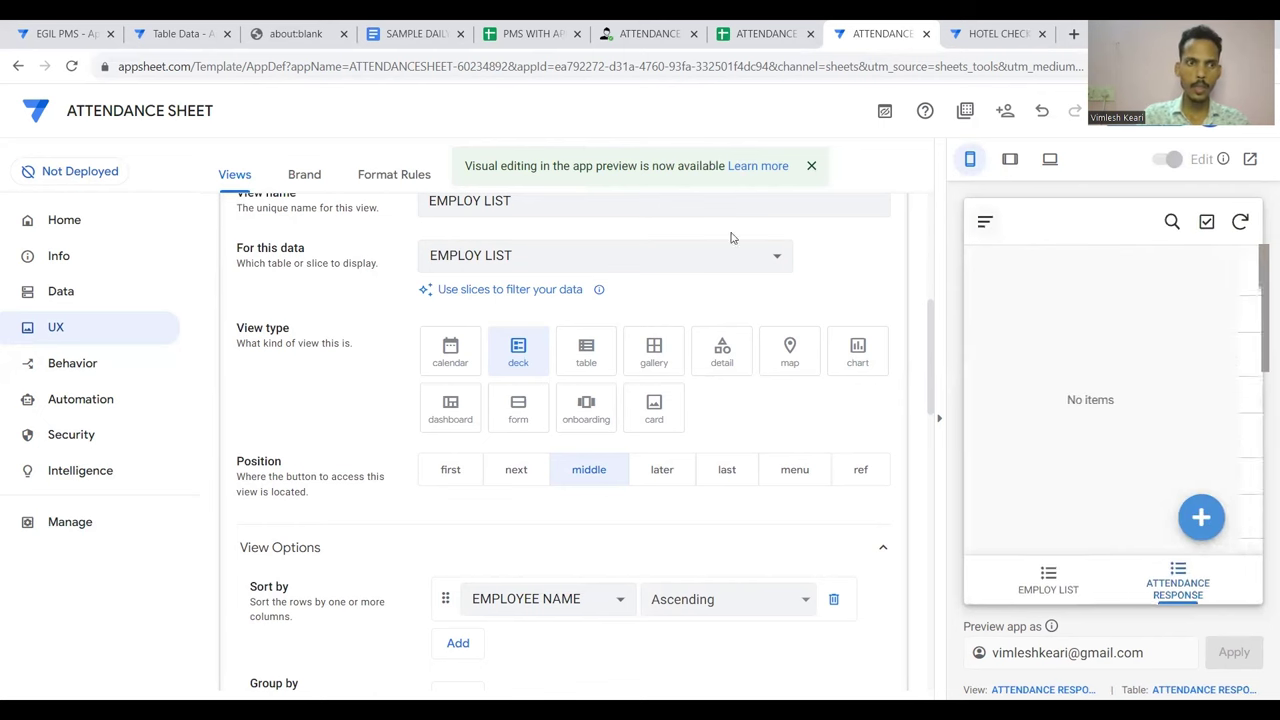
left_click(87, 291)
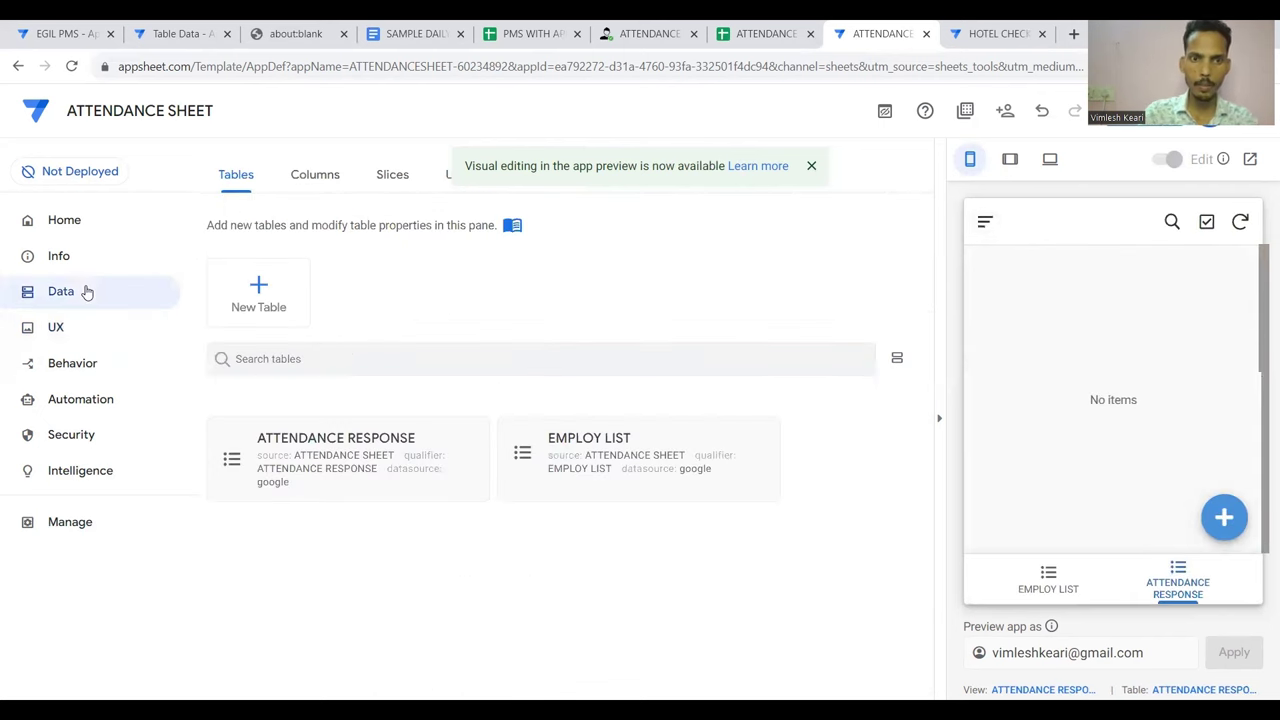
left_click(577, 457)
Expand the EMPLOY LIST table in the Columns tab and scroll across its columns
left_click(316, 175)
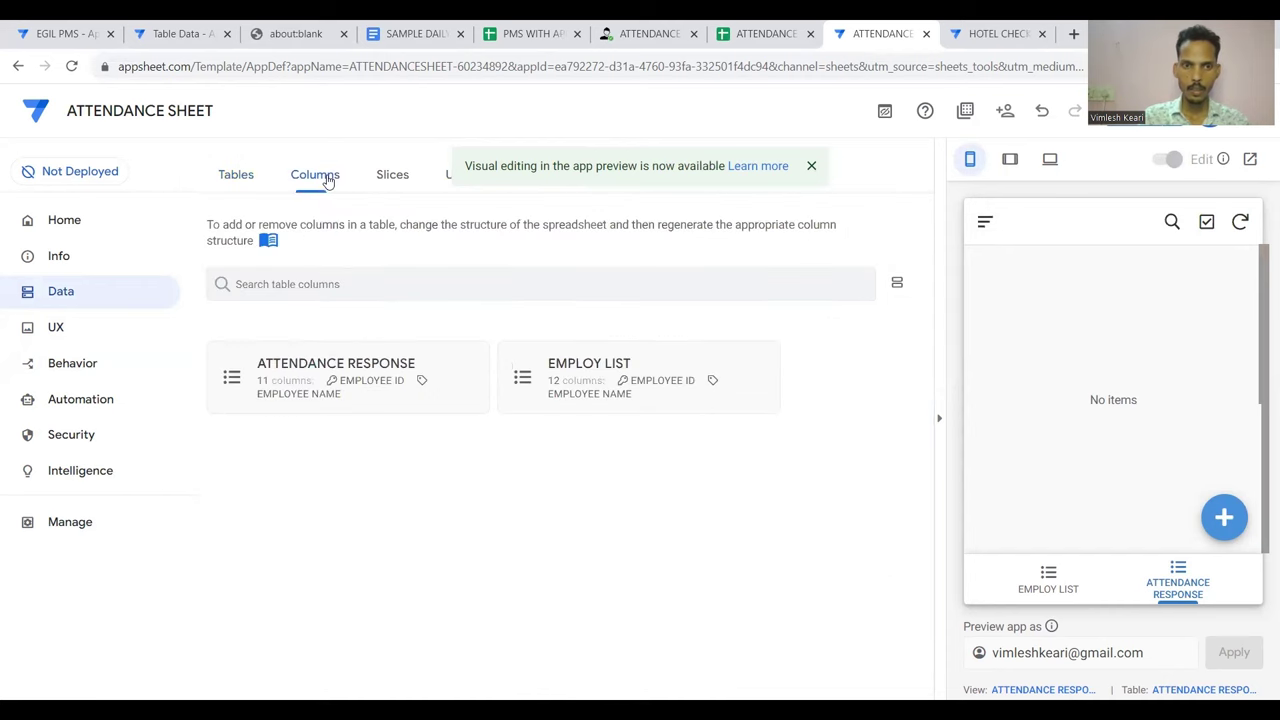
left_click(575, 385)
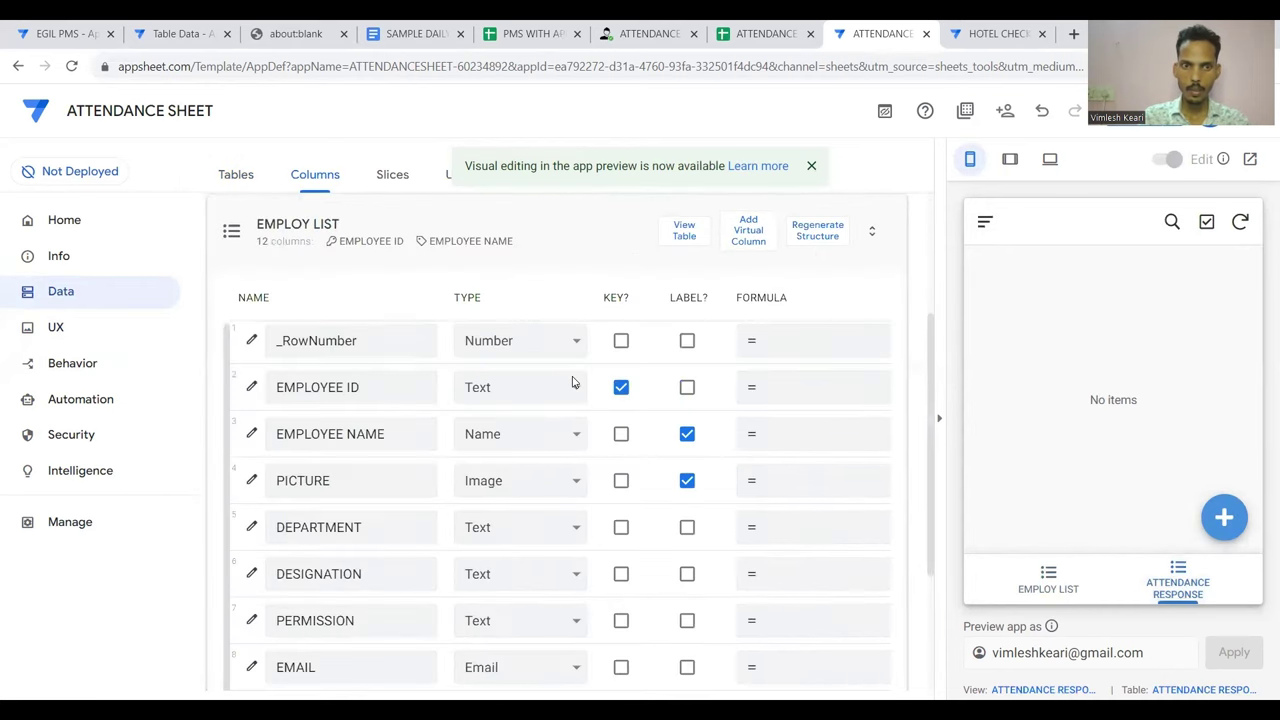
scroll(634, 386, "right", 5)
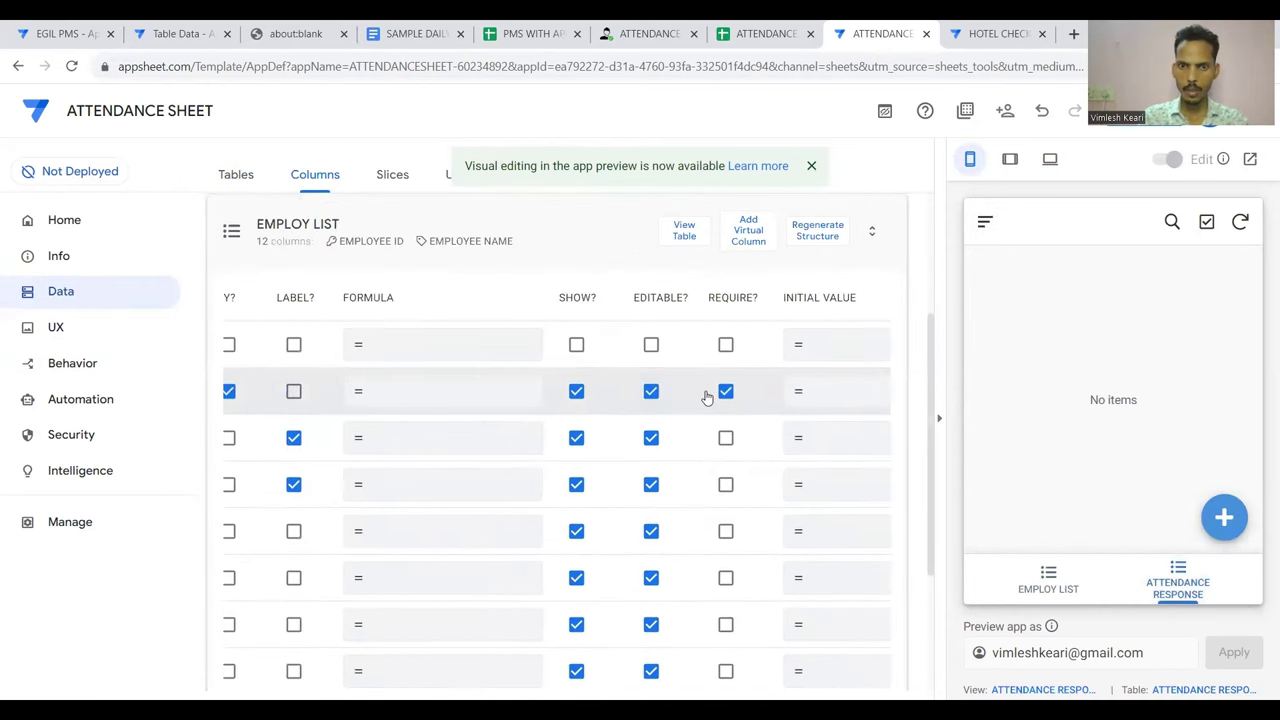
scroll(706, 397, "right", 1)
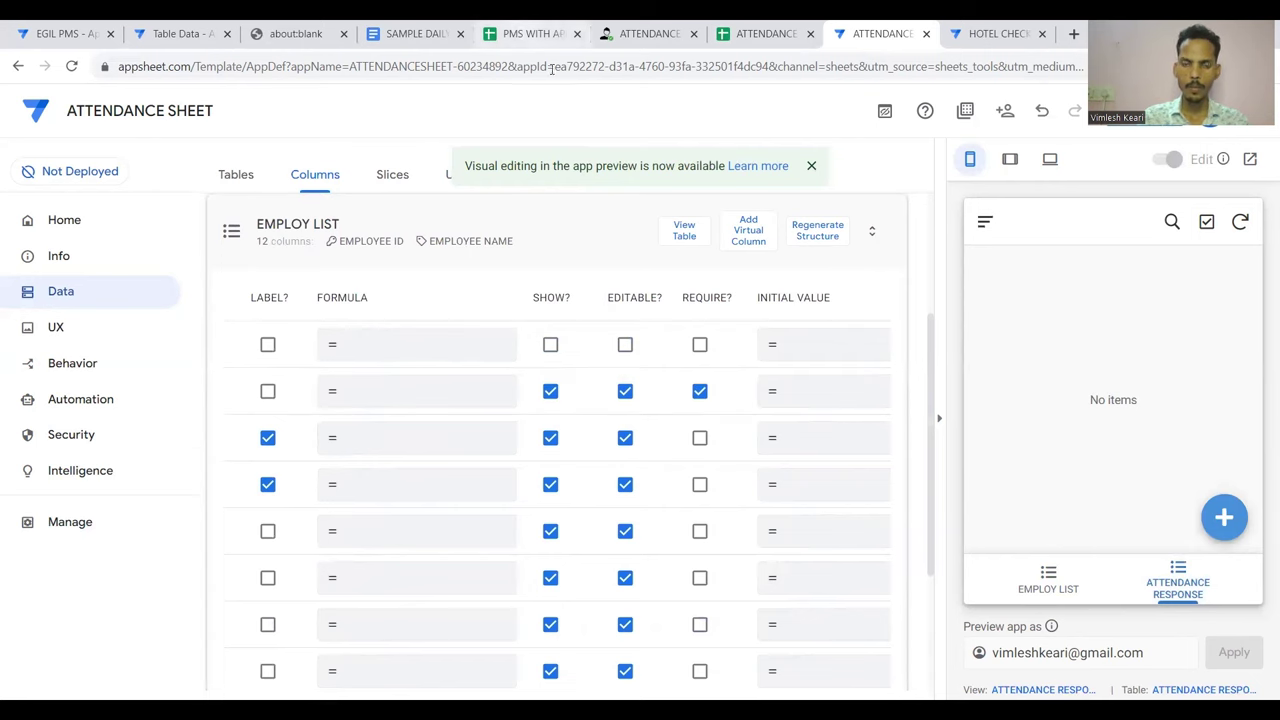
Check the EMPLOY LIST sheet headers in the ATTENDANCE SHEET spreadsheet
left_click(762, 34)
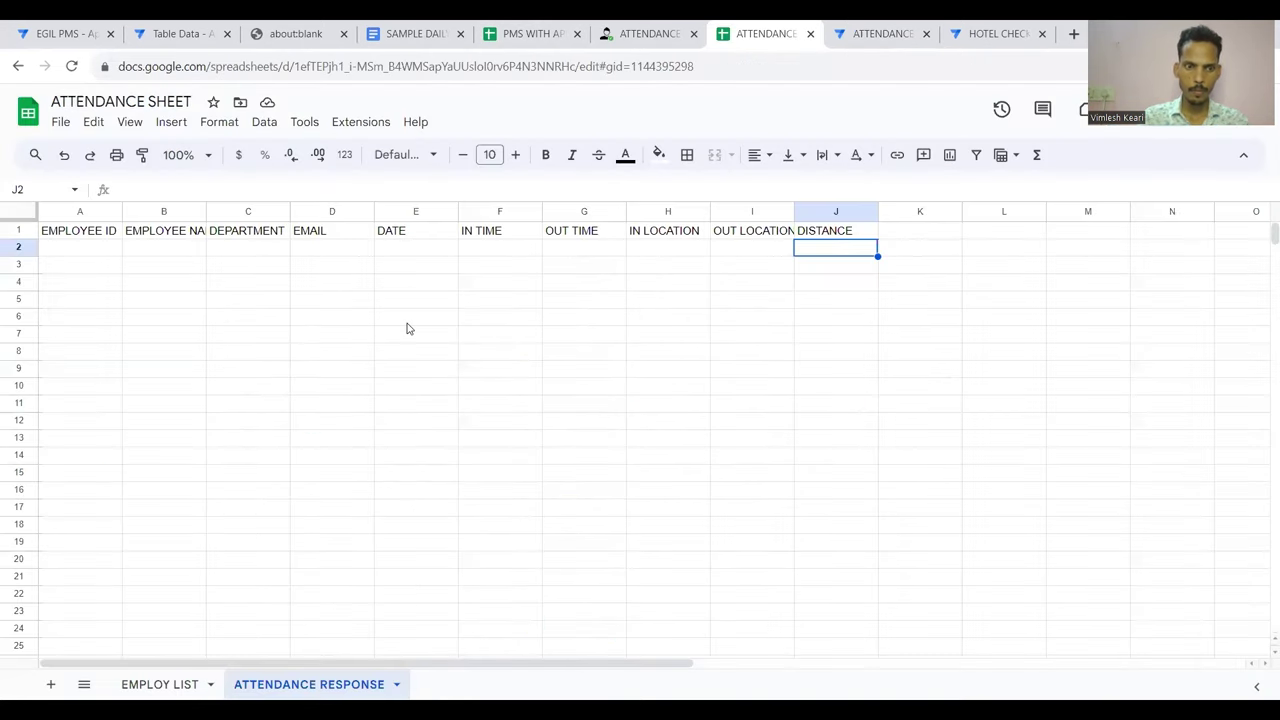
left_click(160, 684)
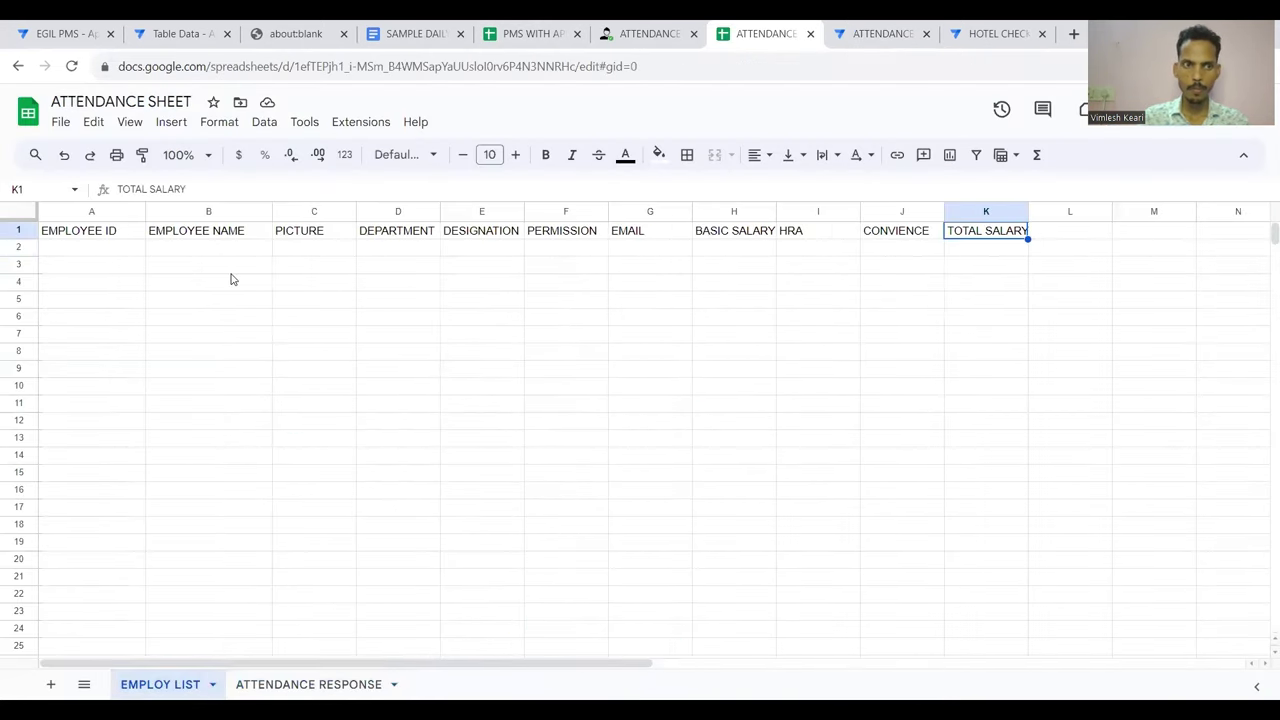
left_click(655, 34)
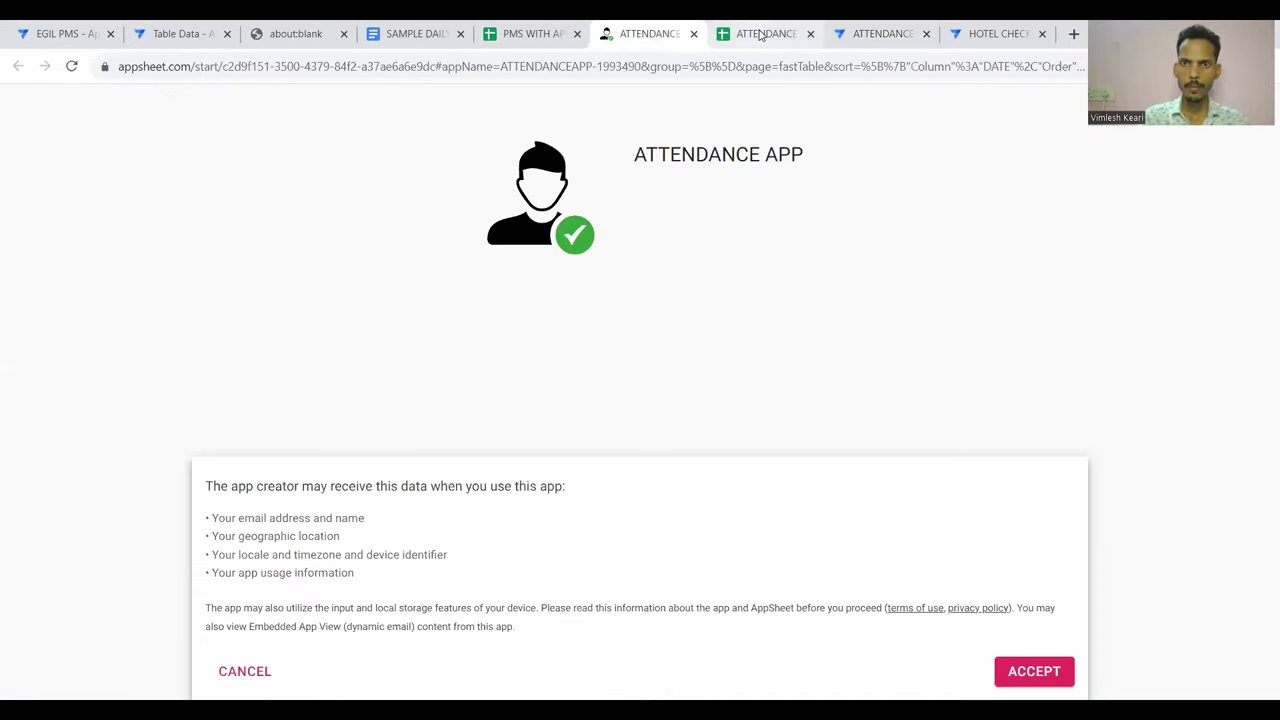
Go back to the AppSheet editor and review EMPLOY LIST's 12 columns, keyed on EMPLOYEE ID
left_click(856, 30)
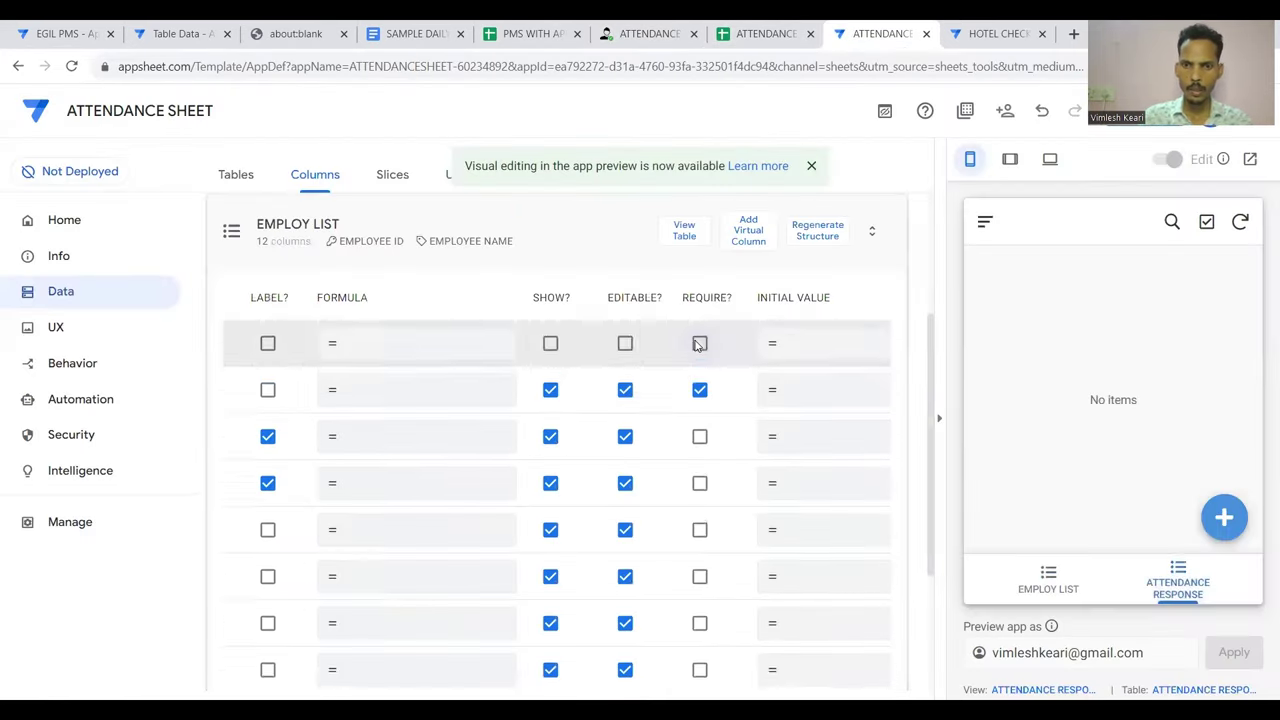
scroll(463, 410, "left", 5)
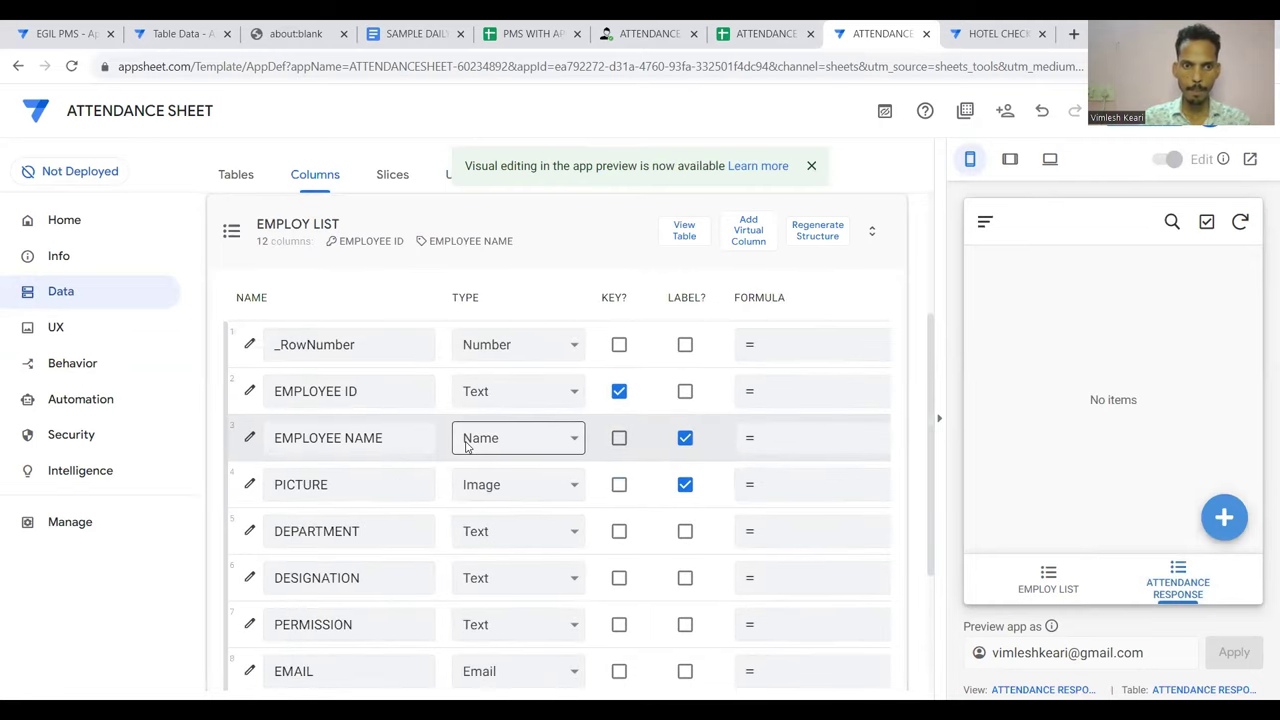
scroll(450, 486, "down", 1)
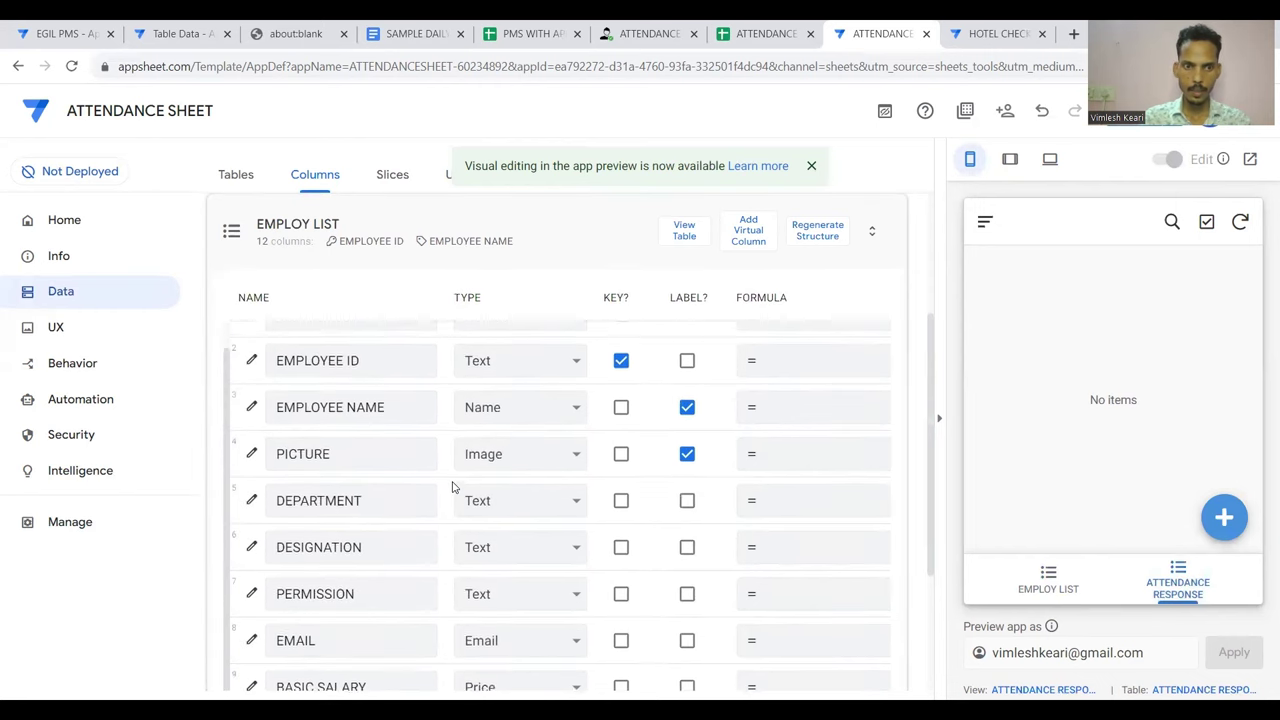
scroll(452, 487, "up", 1)
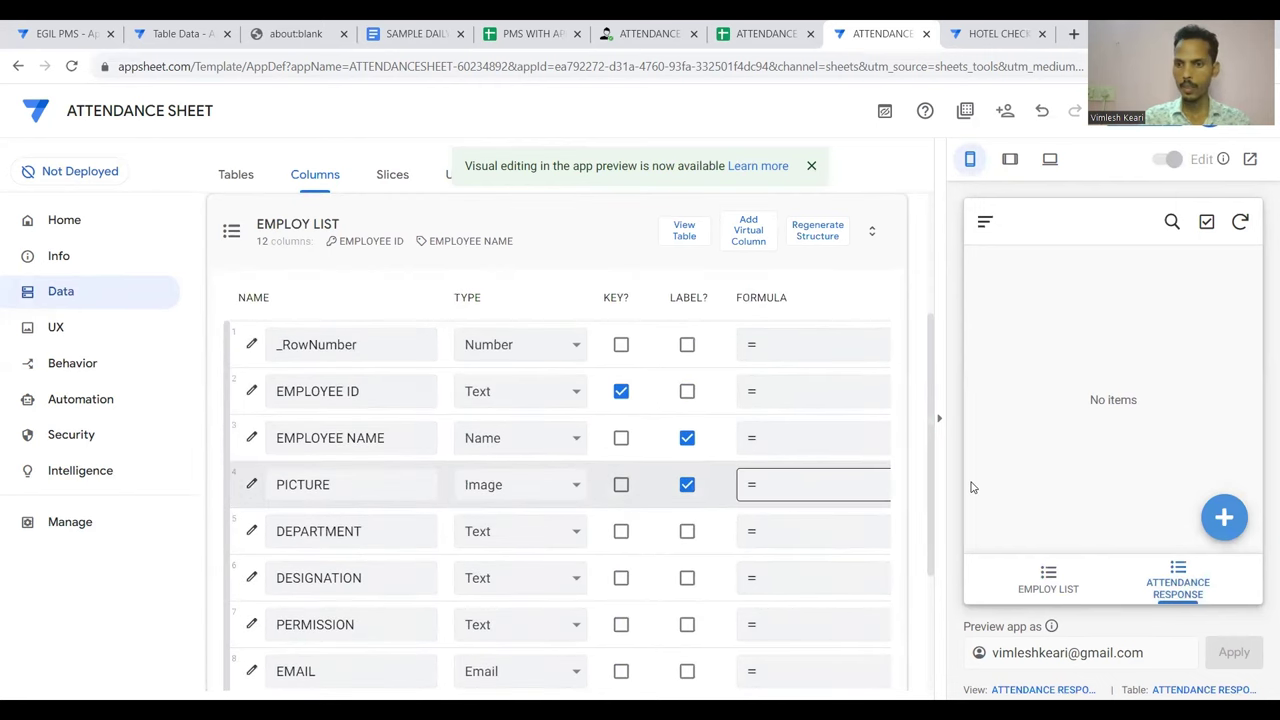
Start a new employee record in the preview with ID 123 and the employee's name
left_click(1060, 575)
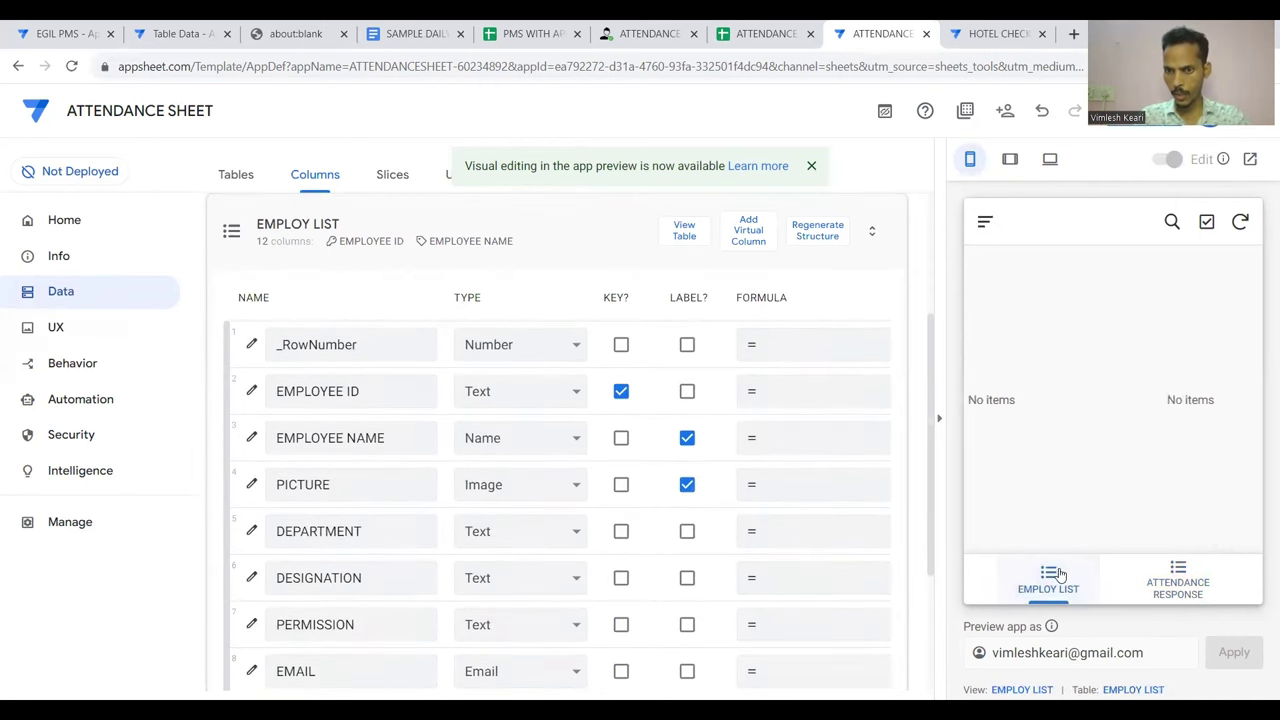
left_click(1222, 518)
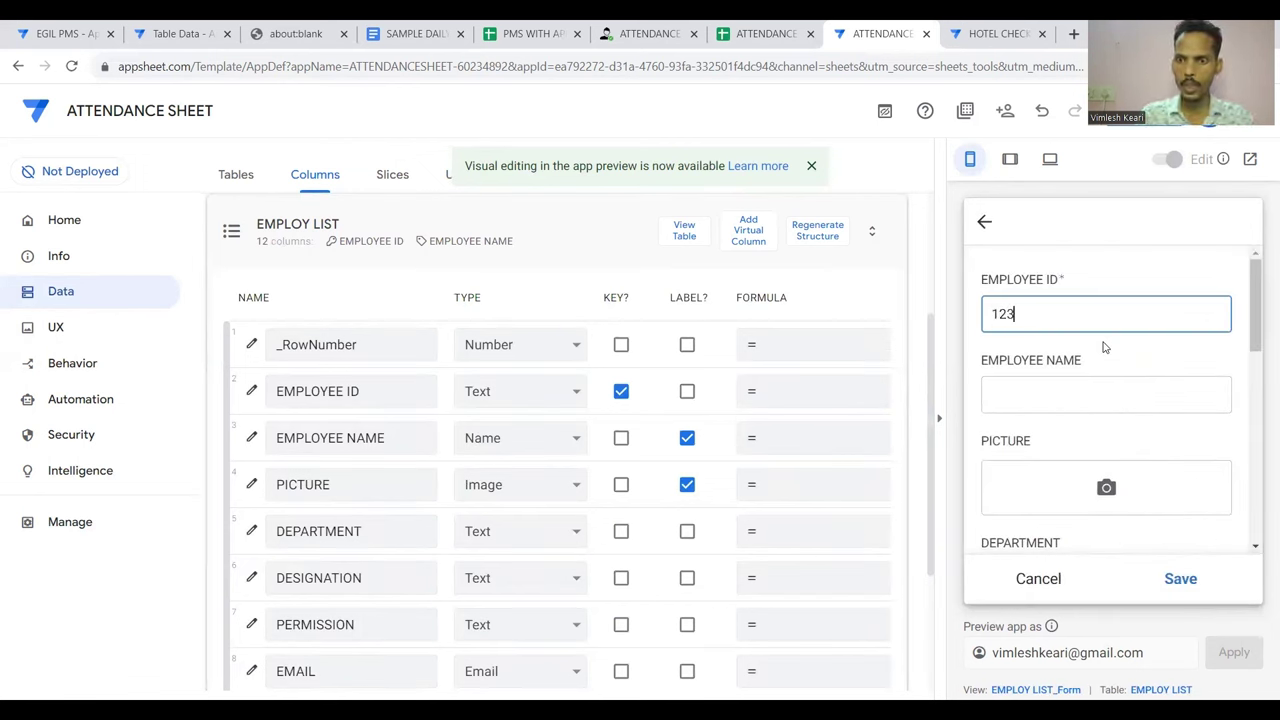
key("Tab")
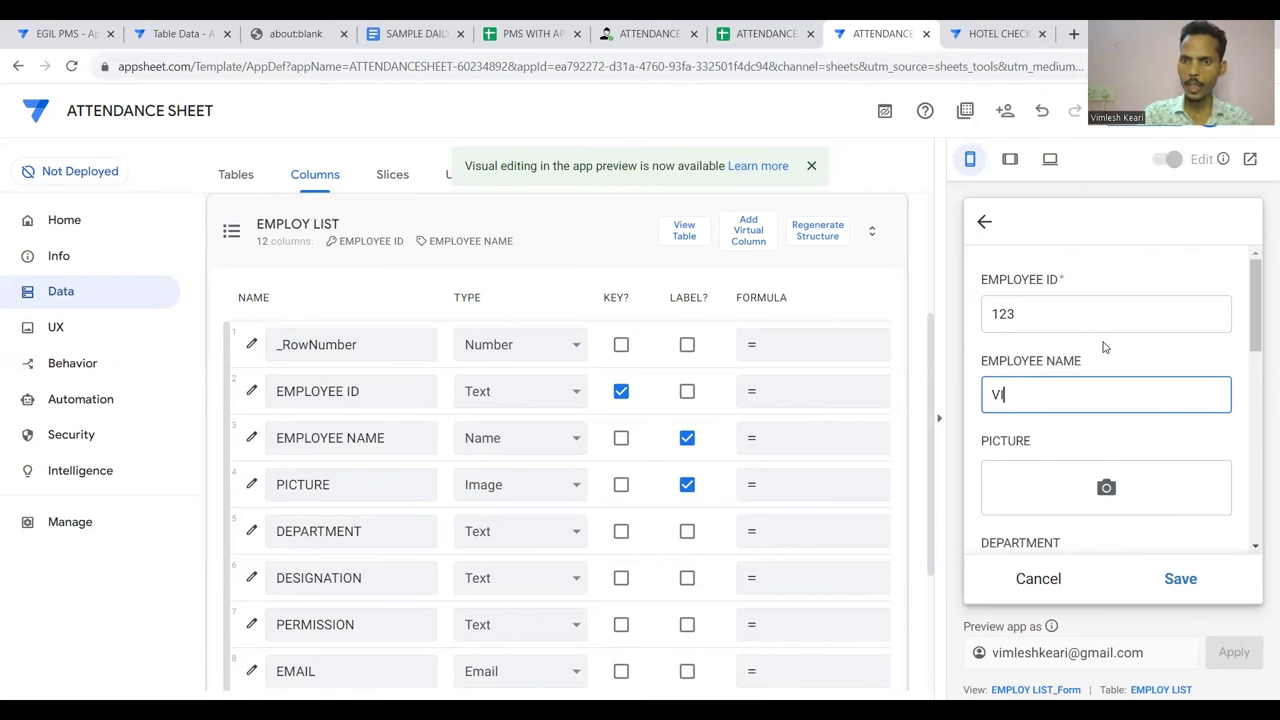
scroll(1104, 347, "down", 1)
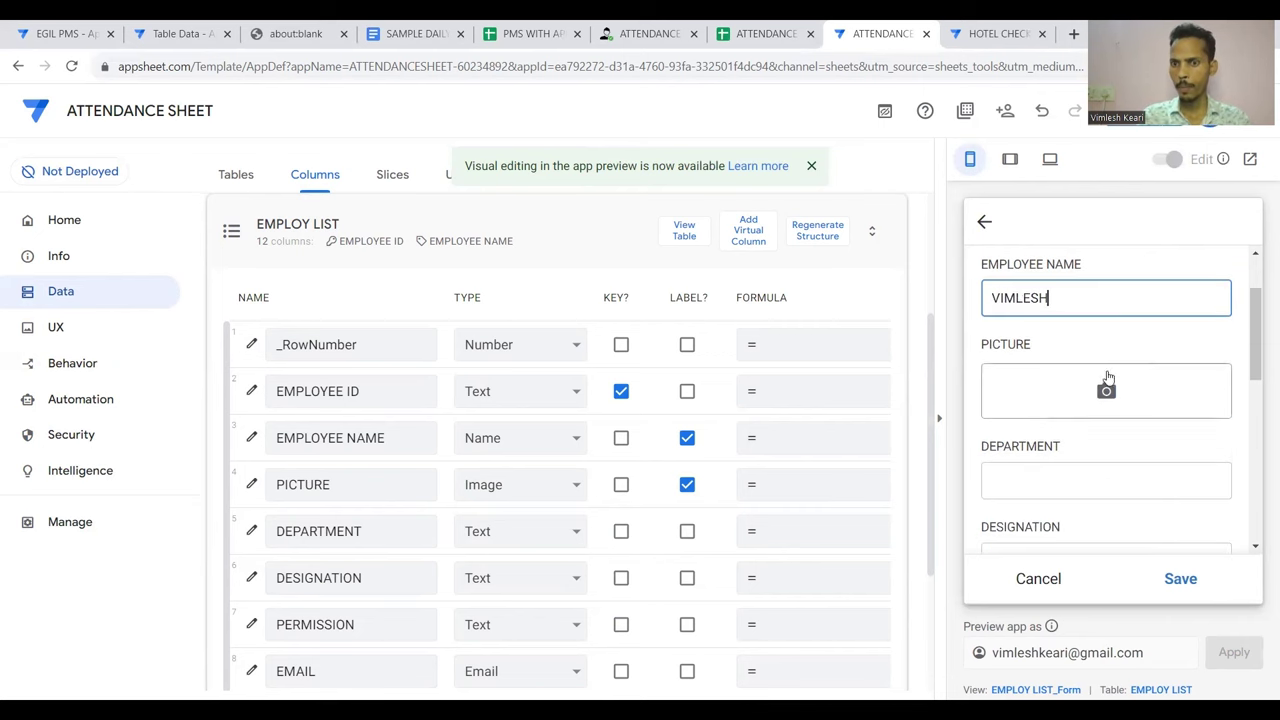
Set the employee picture to the Logo 100 Pixcel (1) image instead of 2206-1008A
left_click(1112, 391)
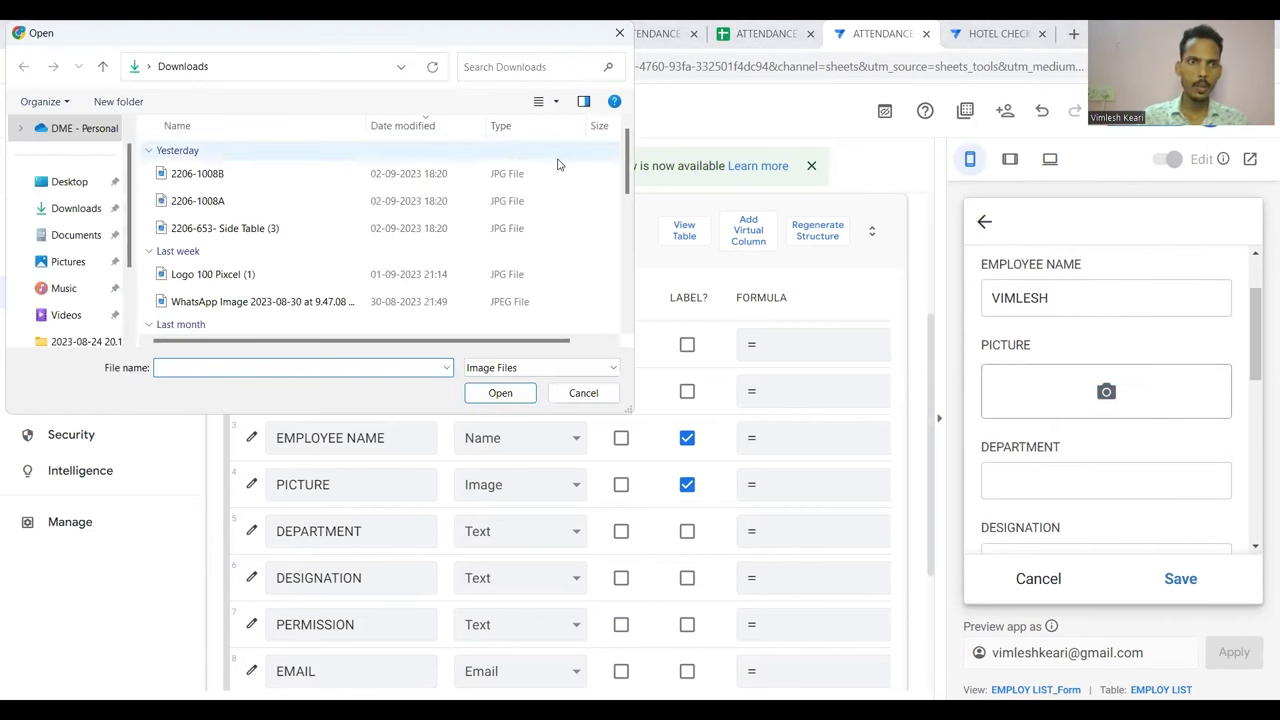
left_click(301, 204)
double_click(301, 204)
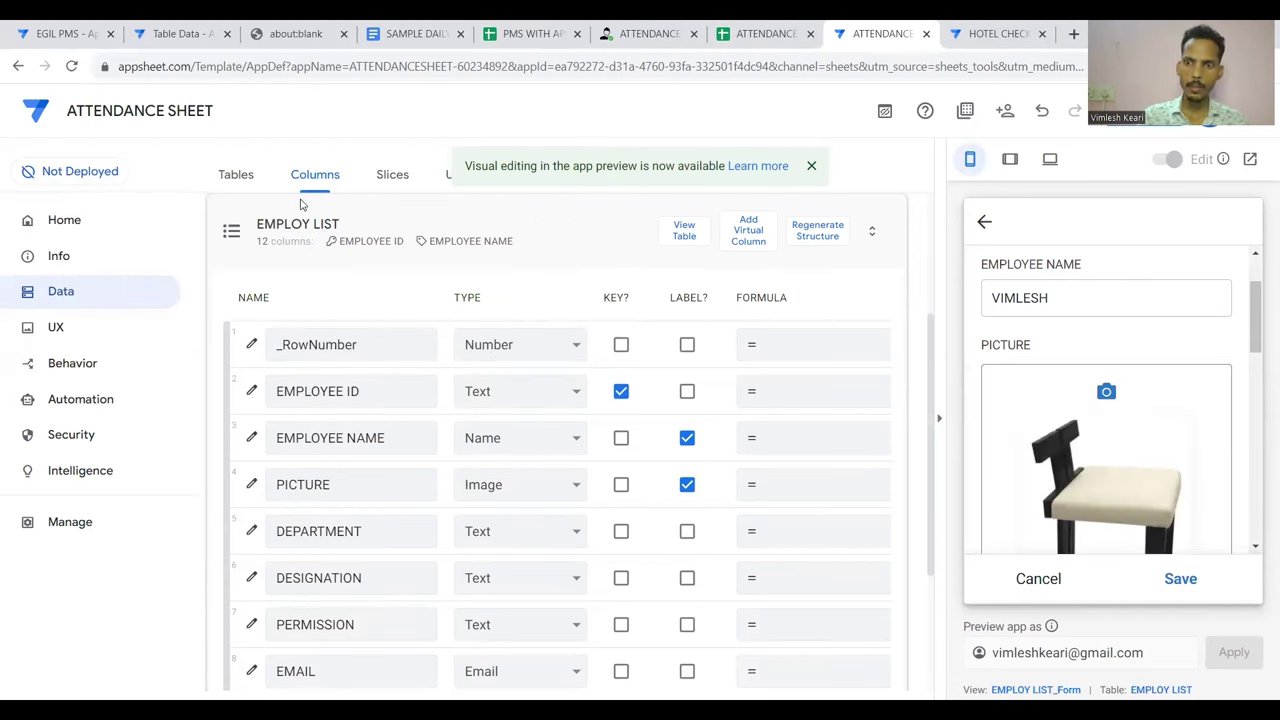
scroll(1125, 422, "down", 3)
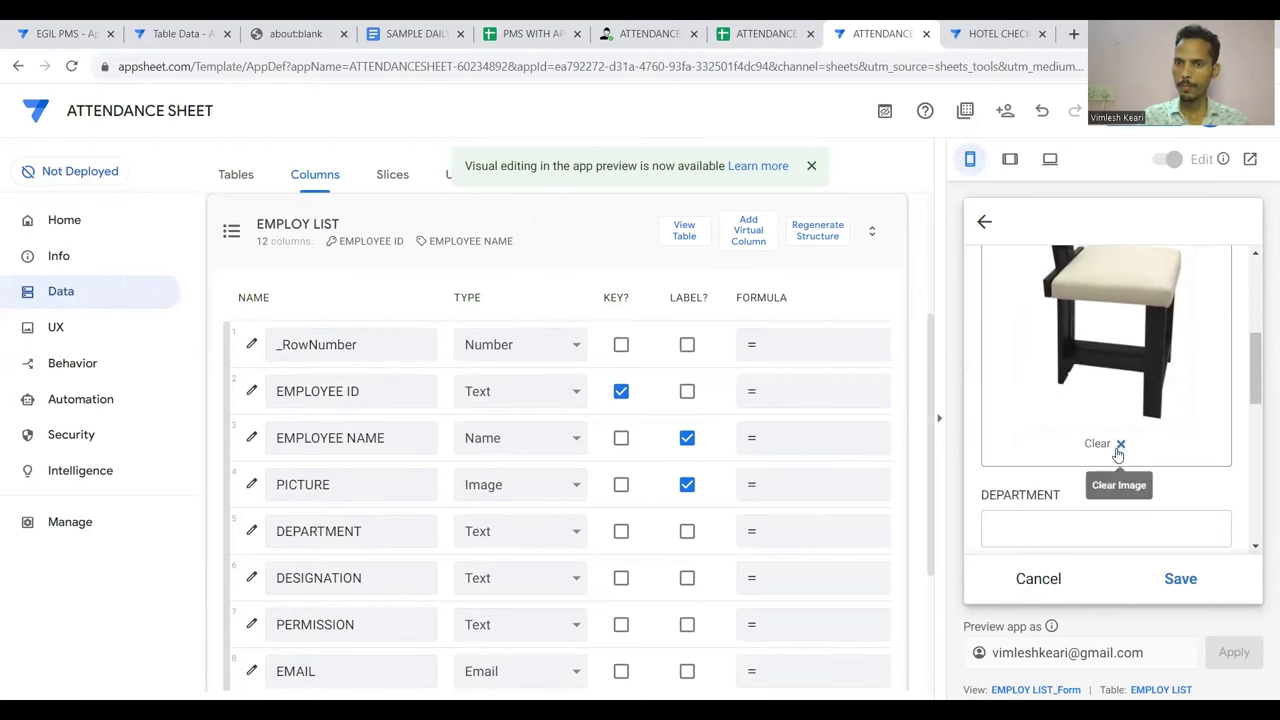
scroll(1114, 339, "down", 3)
scroll(1114, 339, "up", 3)
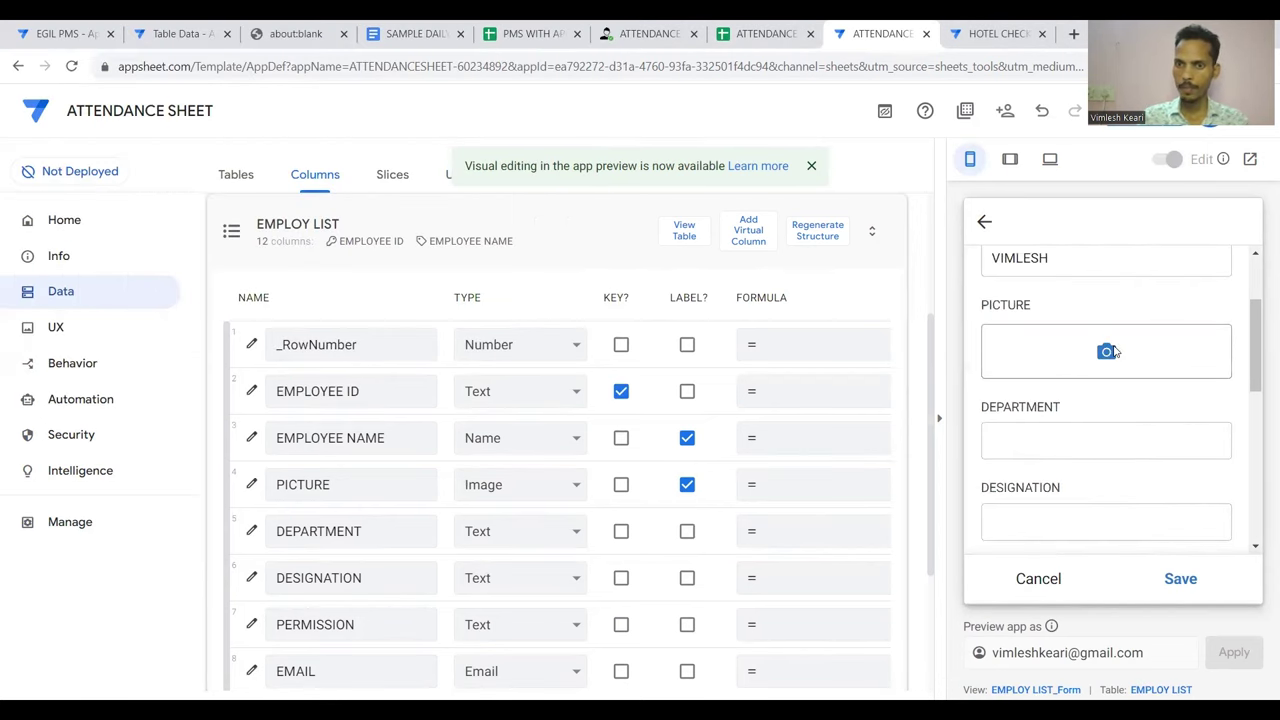
left_click(1107, 351)
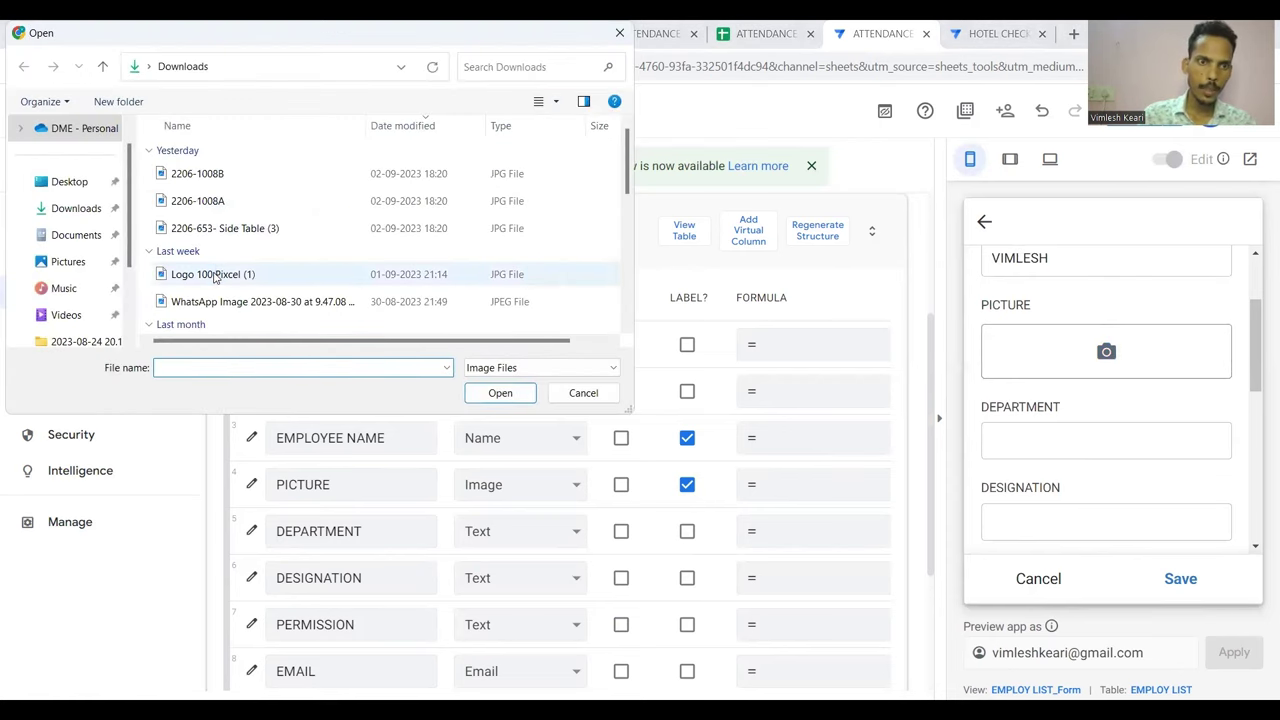
left_click(214, 278)
key("Return")
scroll(1093, 390, "down", 2)
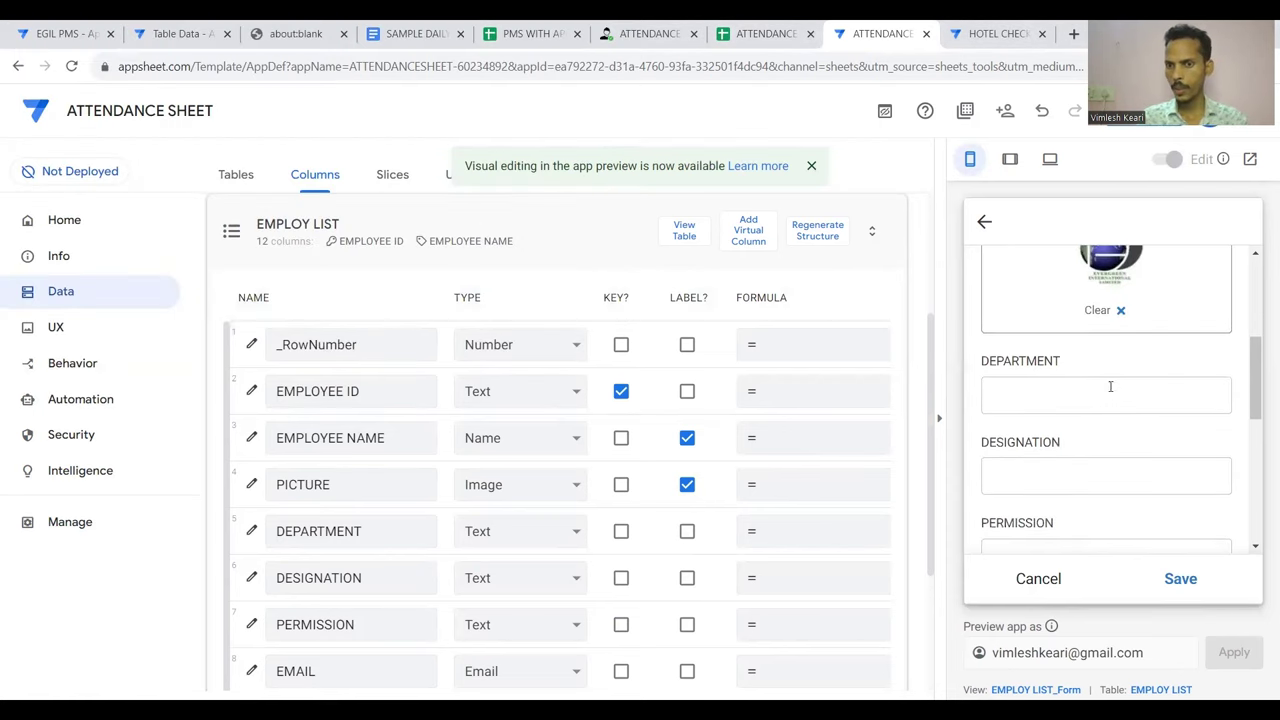
Fill in department IT, designation DEVLOPER, permission ADMIN ROLE and the employee's email
left_click(1093, 393)
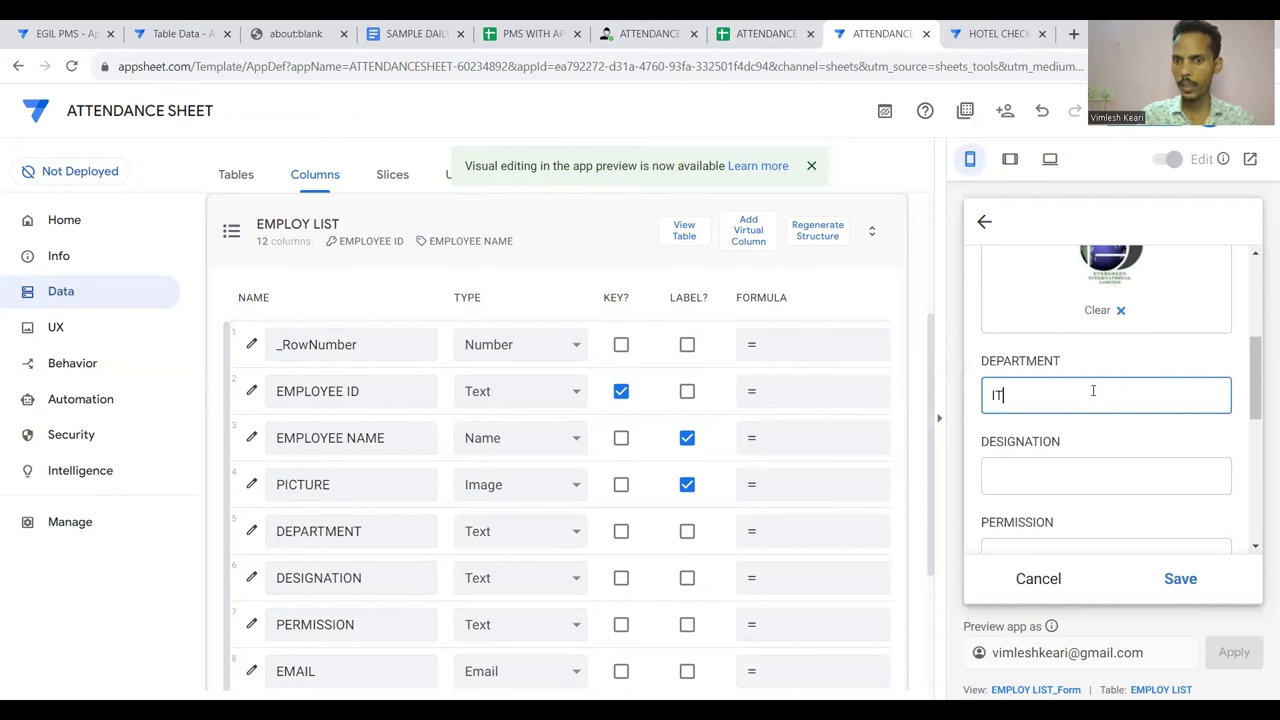
key("Tab")
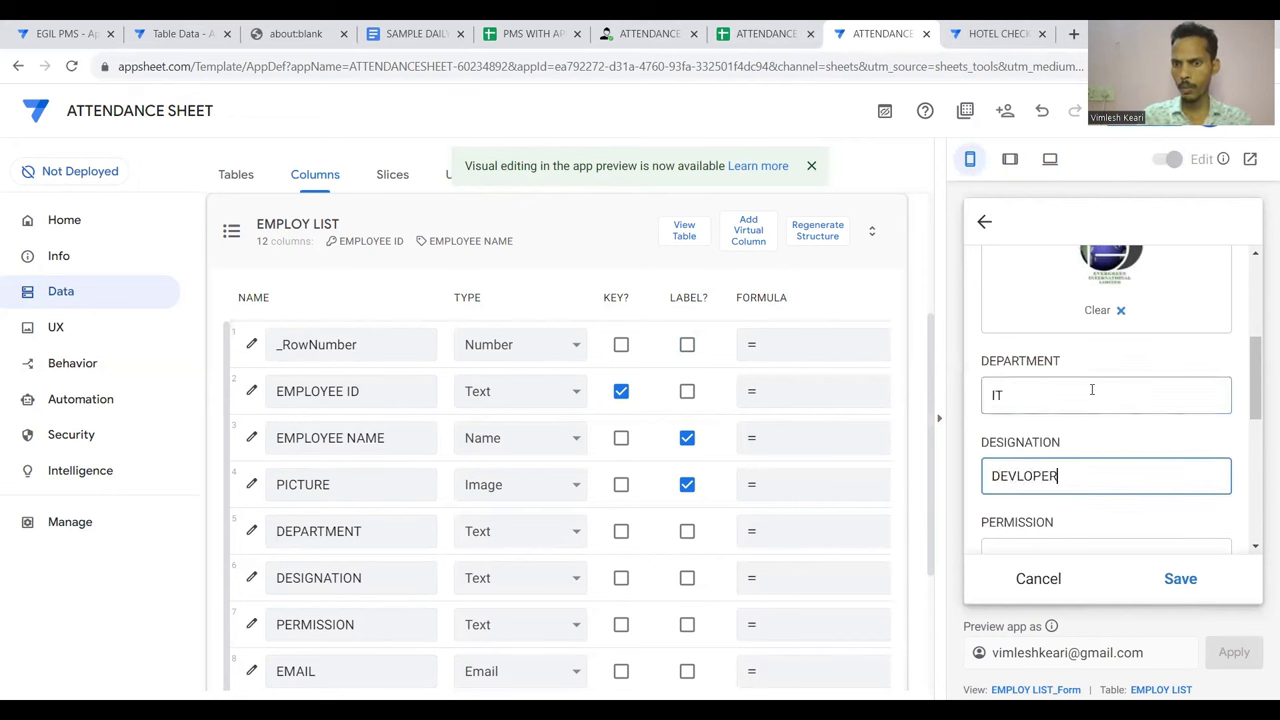
scroll(1090, 390, "down", 2)
left_click(1069, 423)
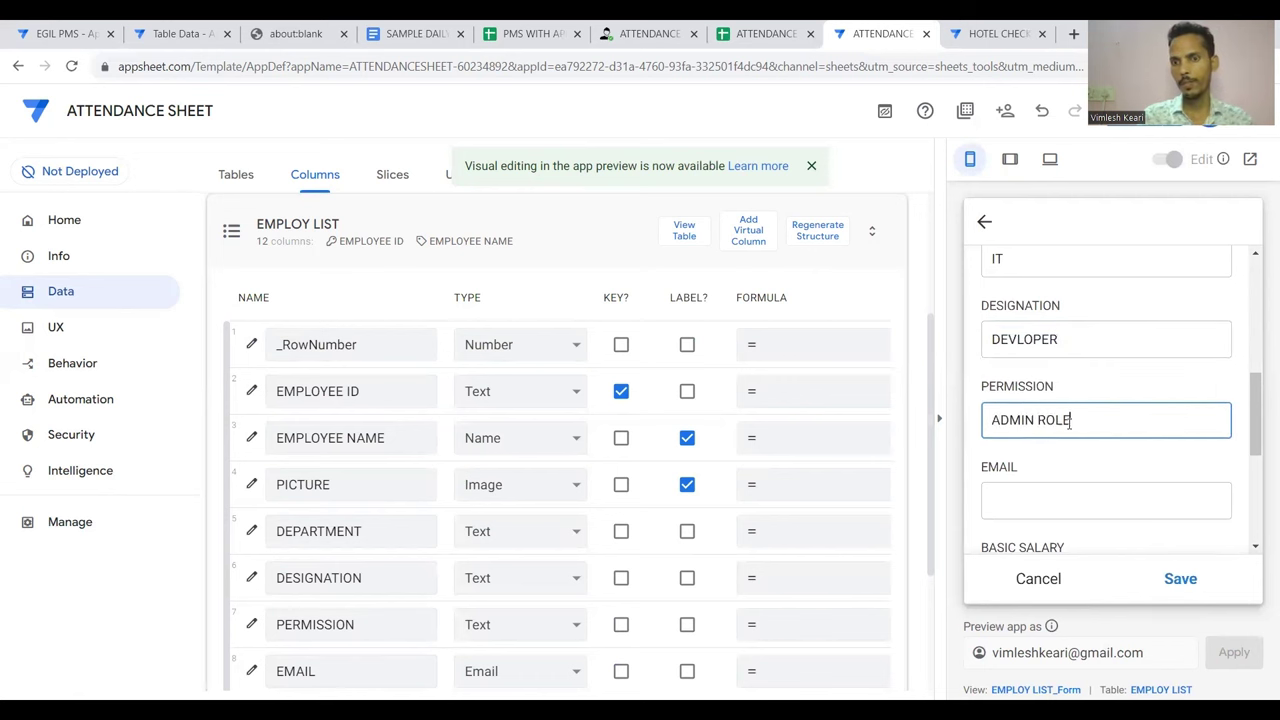
scroll(1060, 418, "down", 2)
left_click(1020, 363)
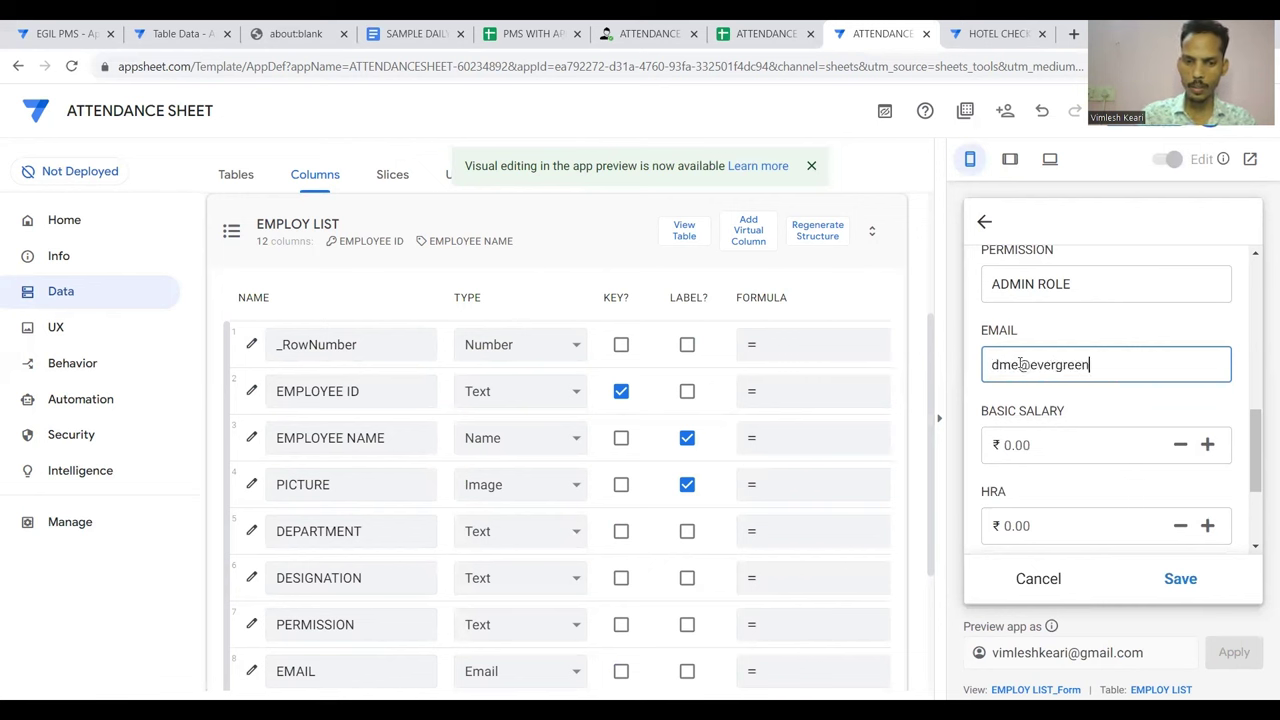
scroll(1020, 364, "down", 1)
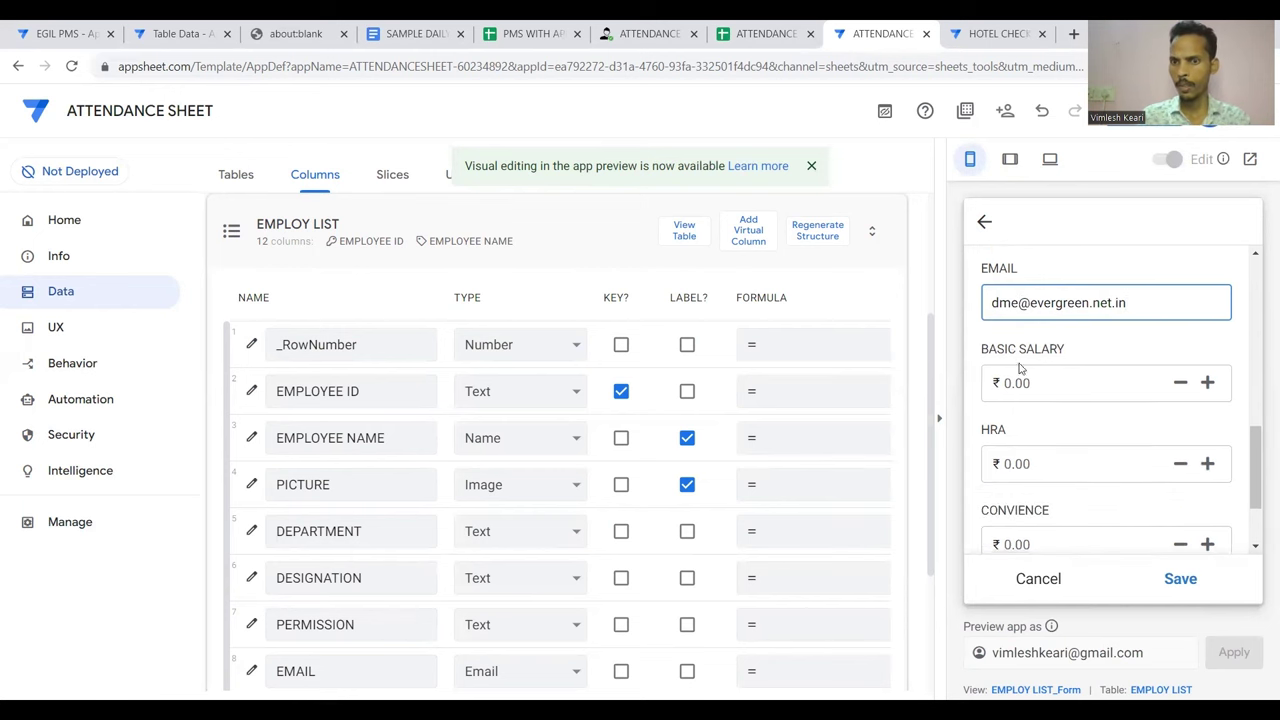
Enter basic salary 18000, HRA 40000 and convience 30000, then save the record
left_click(1053, 388)
type("1")
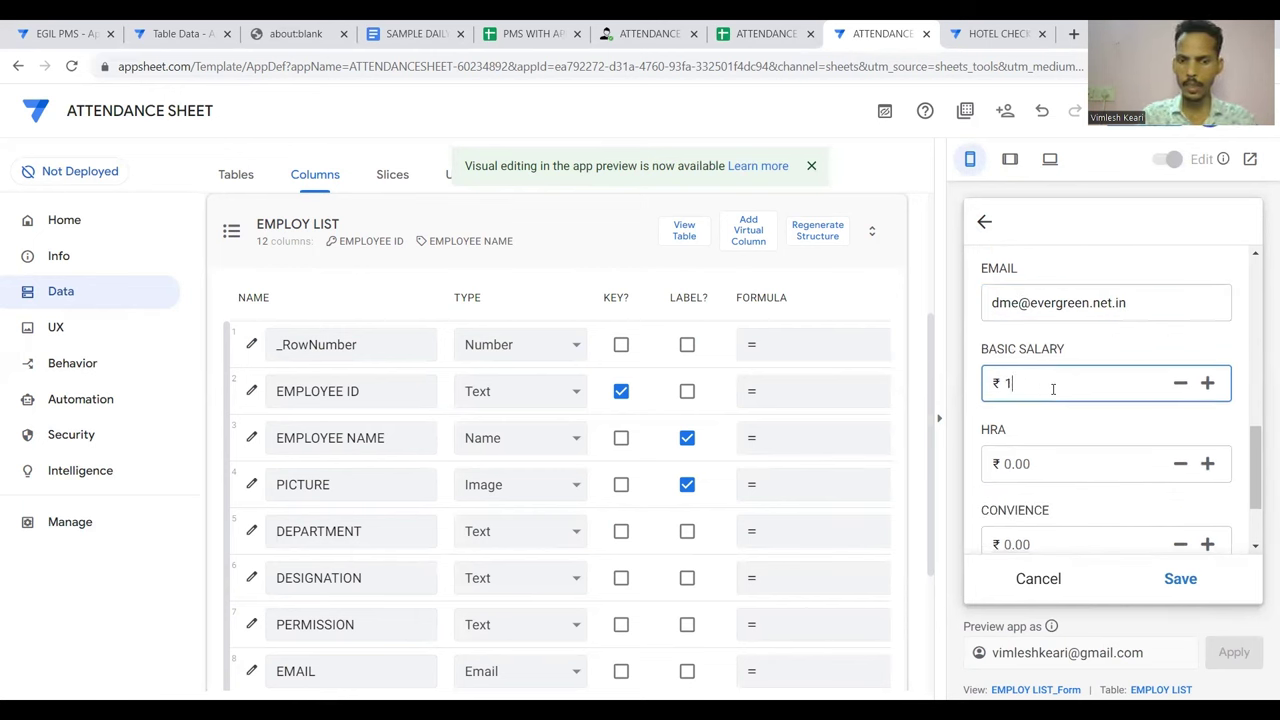
type("8000")
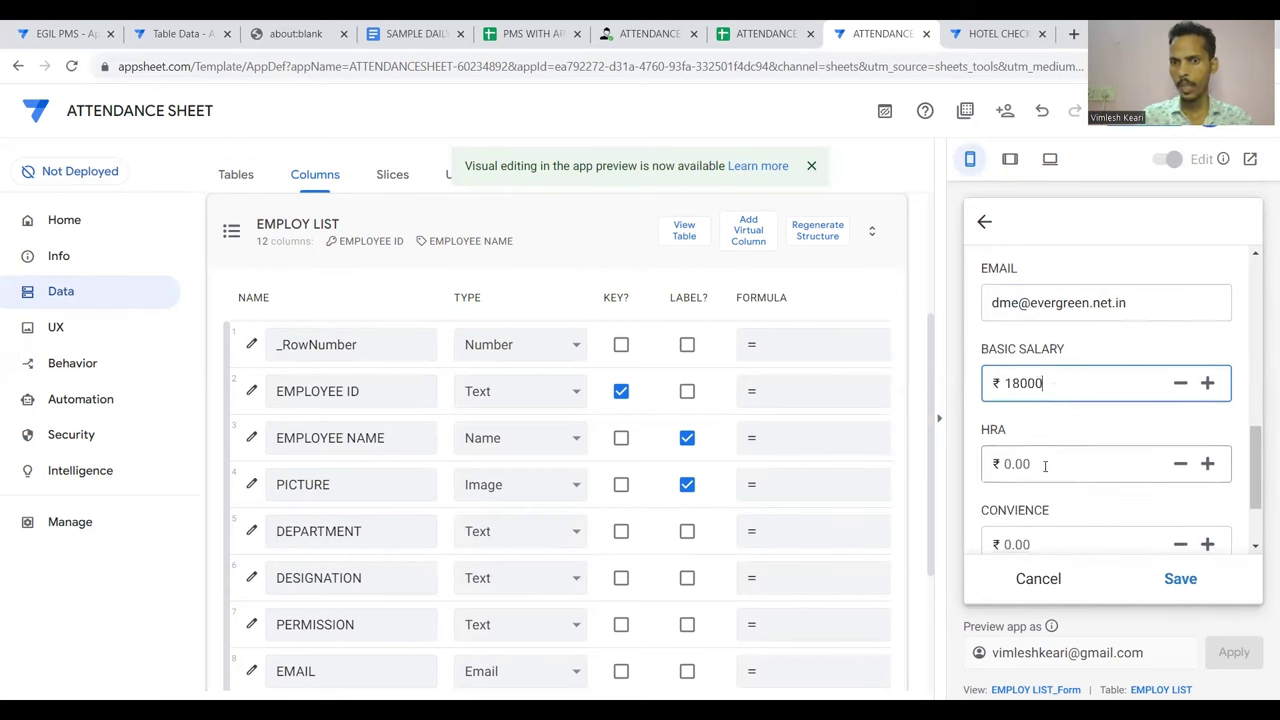
left_click(1045, 465)
type("40000")
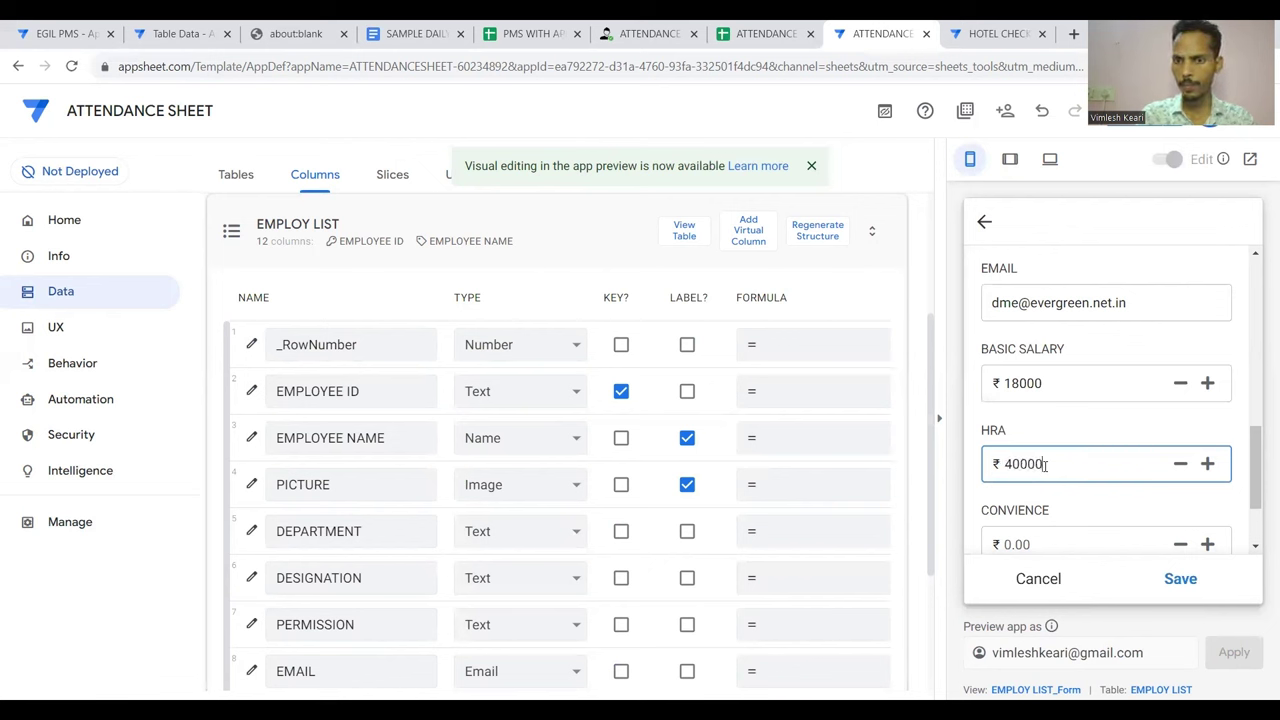
scroll(1045, 465, "down", 1)
left_click(1047, 440)
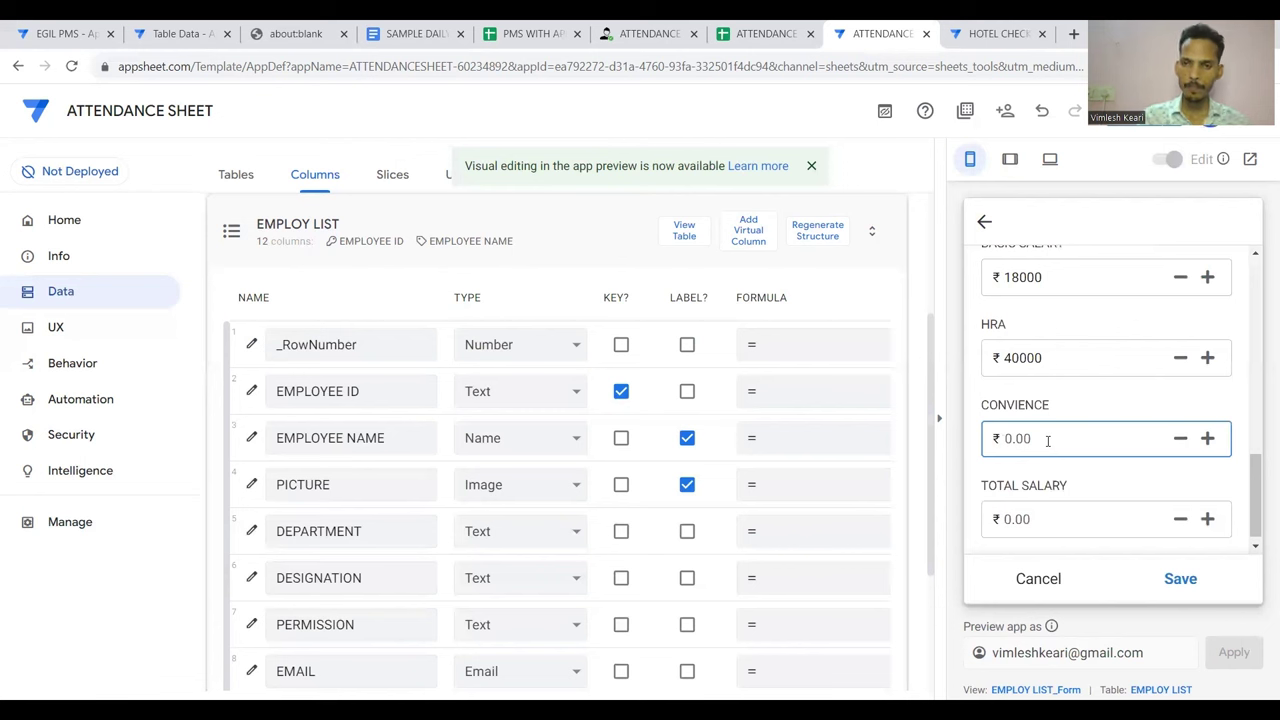
type("3000")
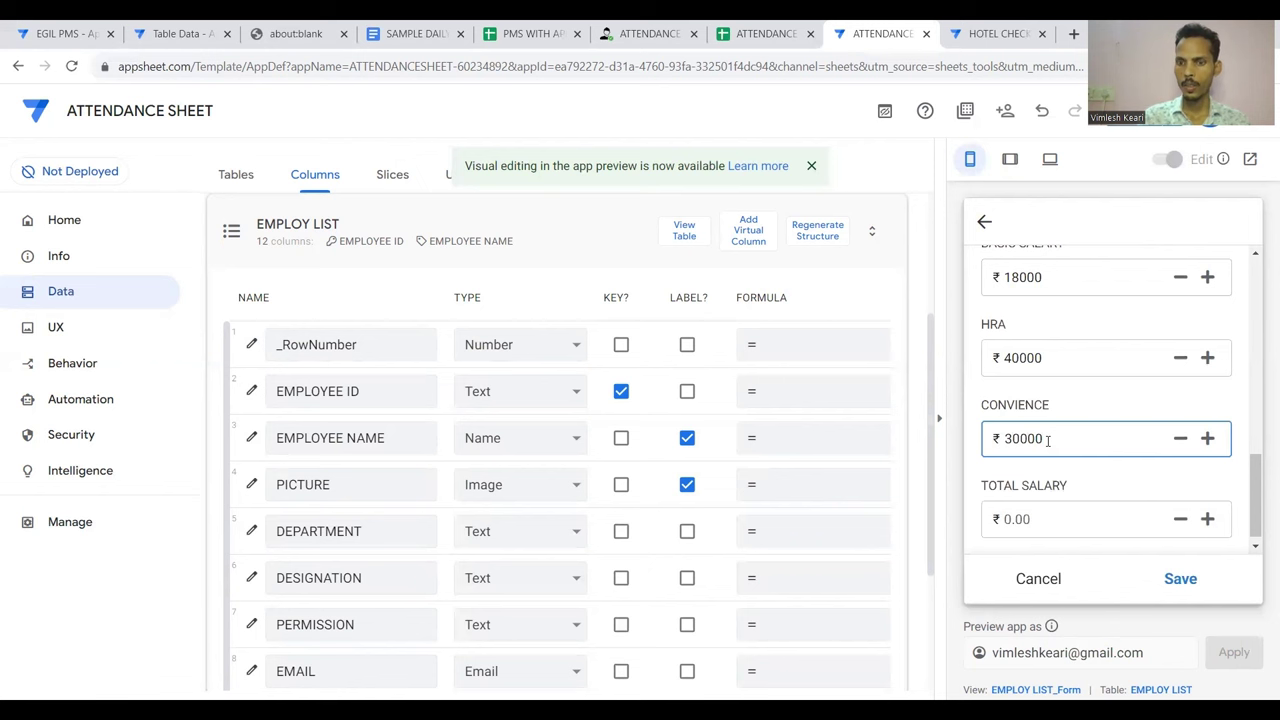
type("0")
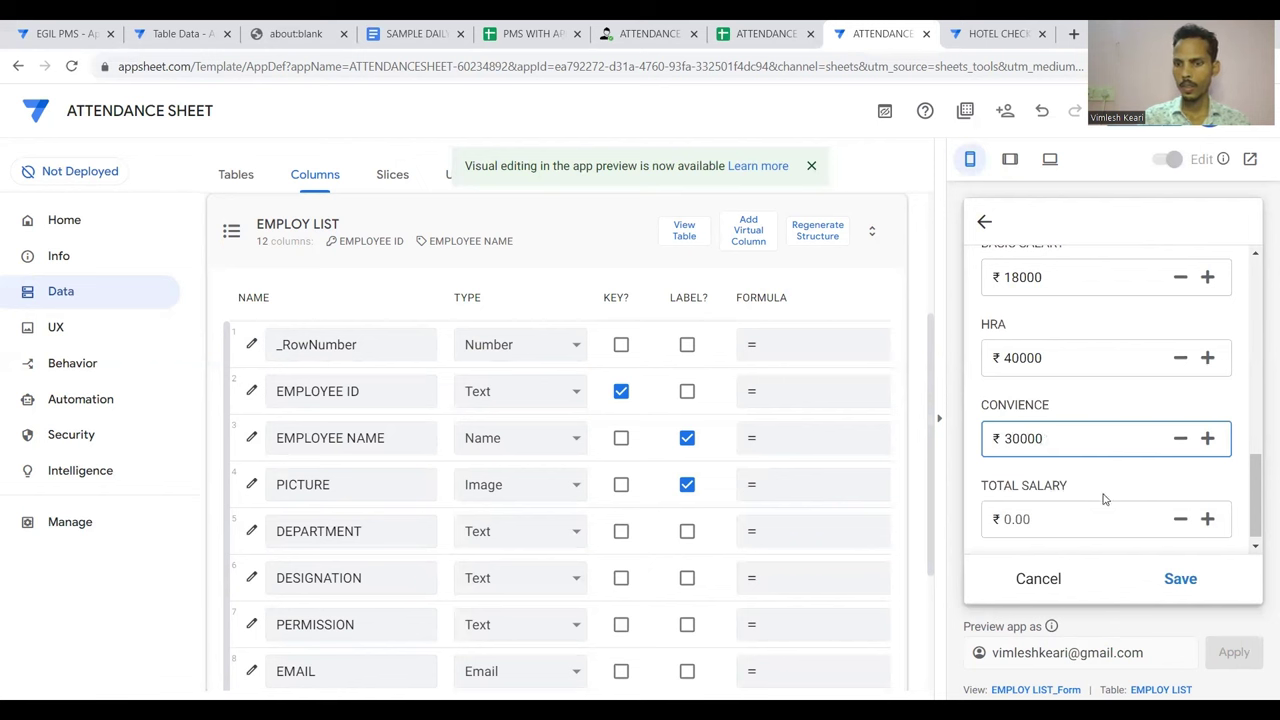
scroll(1094, 507, "down", 1)
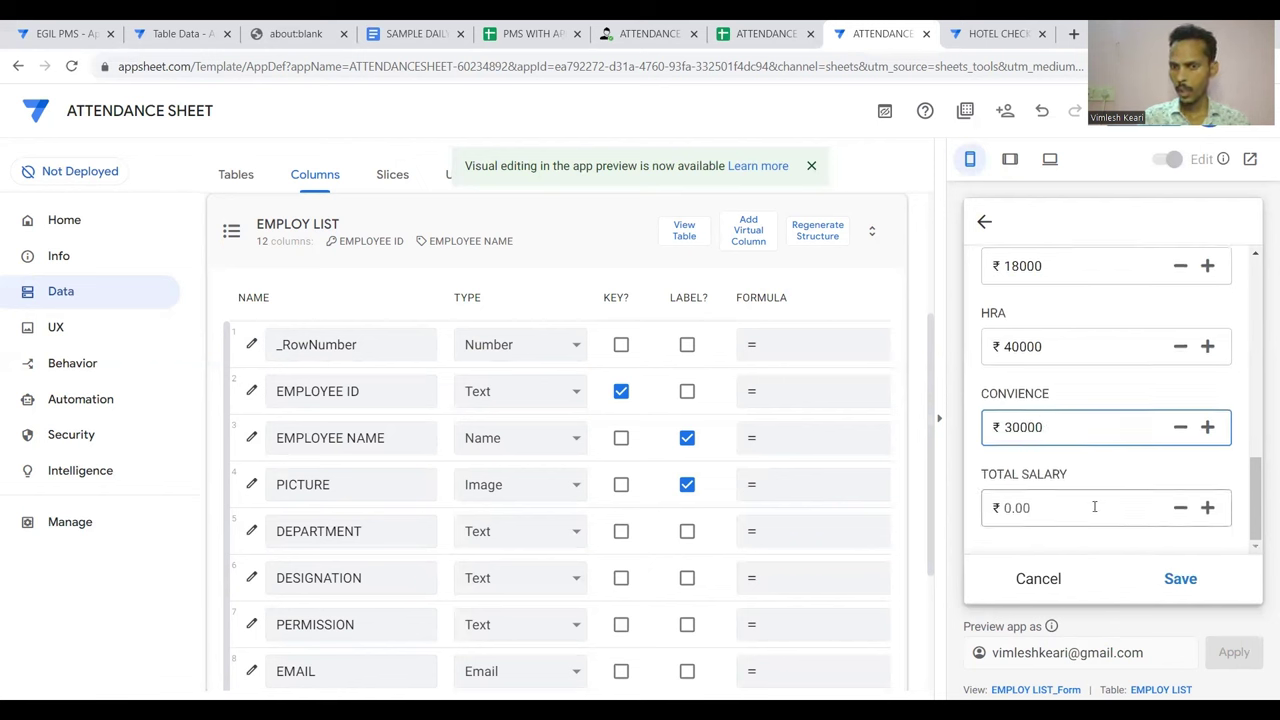
left_click(1180, 579)
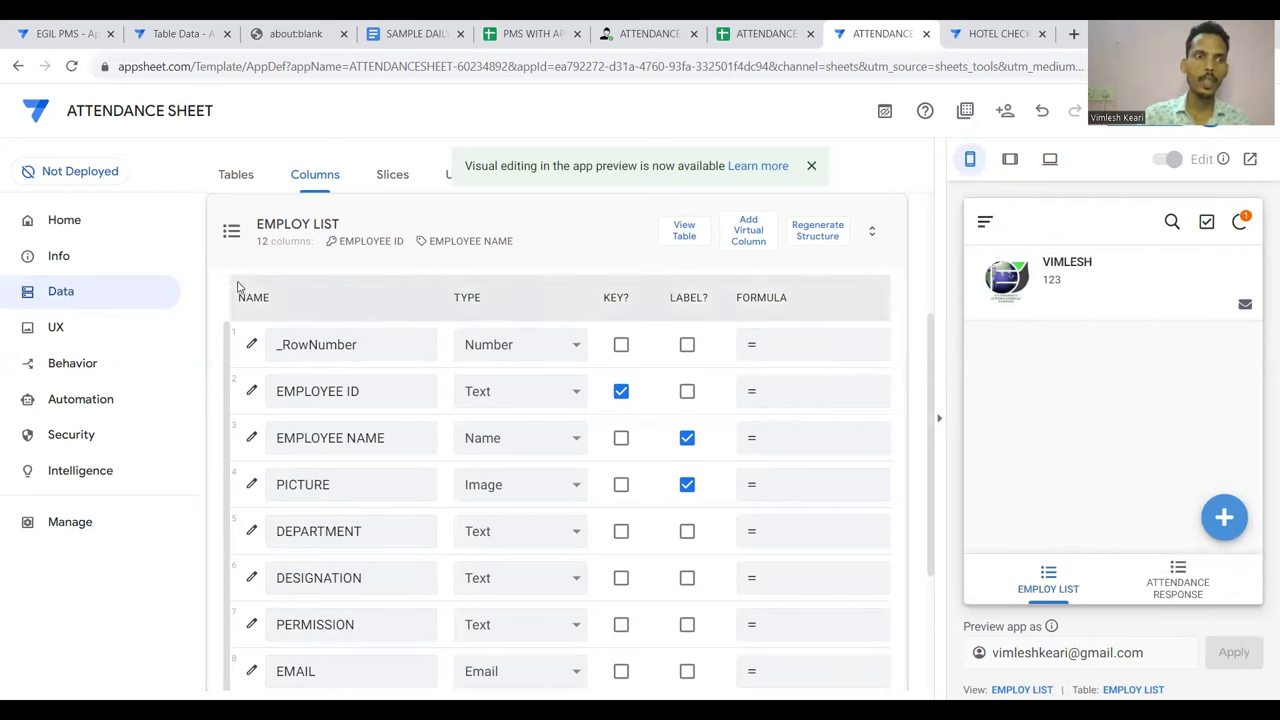
Collapse EMPLOY LIST in Data and open the TOTAL SALARY column's Price settings from Columns
left_click(46, 302)
scroll(530, 430, "down", 2)
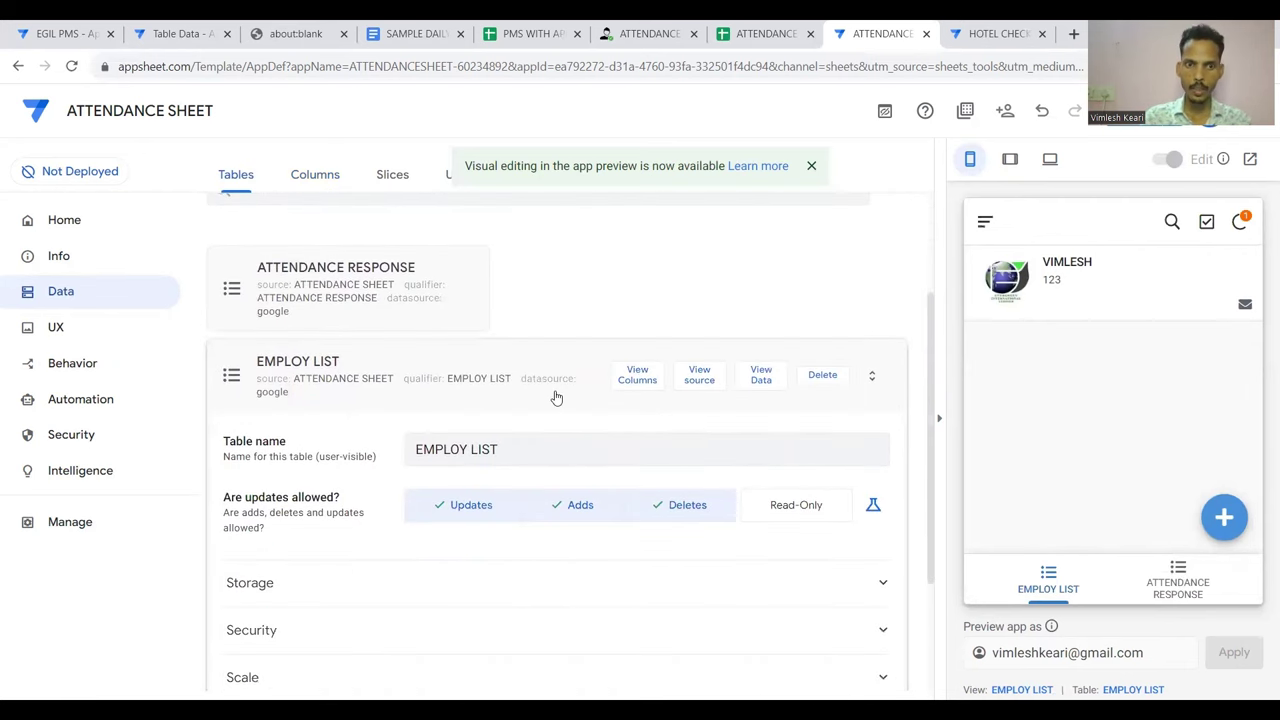
left_click(491, 375)
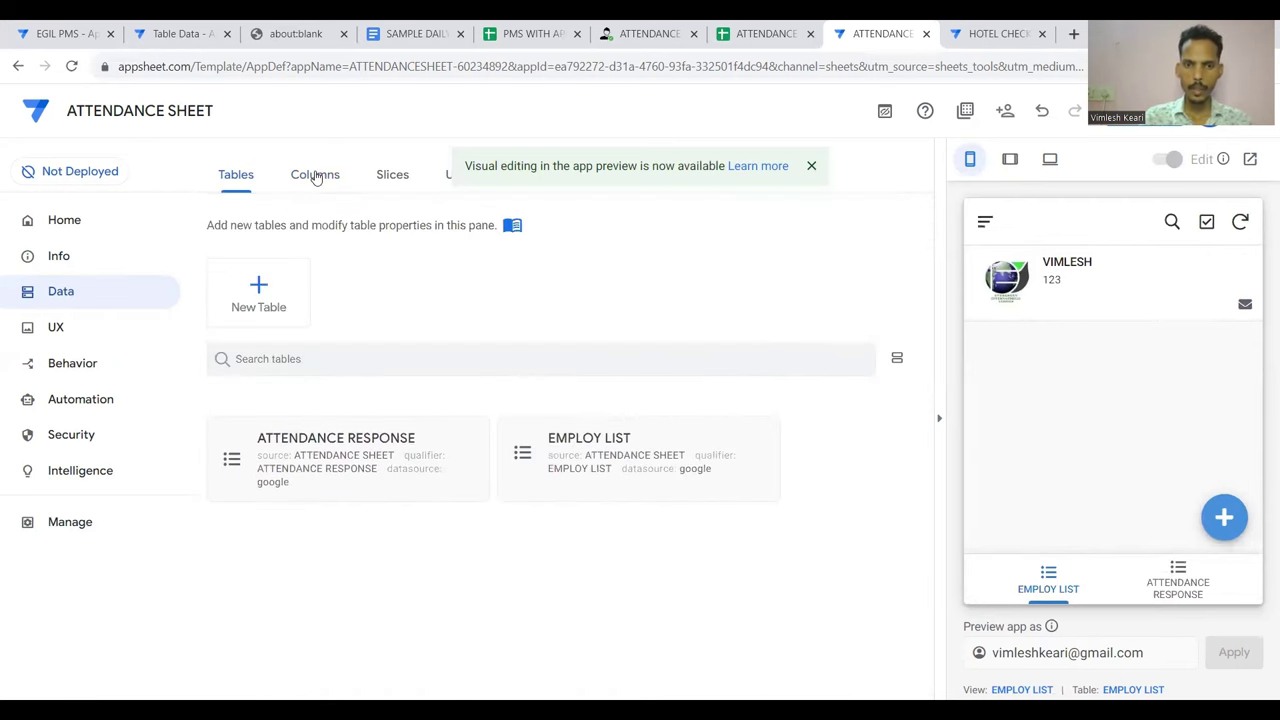
left_click(314, 175)
scroll(560, 405, "down", 3)
scroll(575, 488, "down", 2)
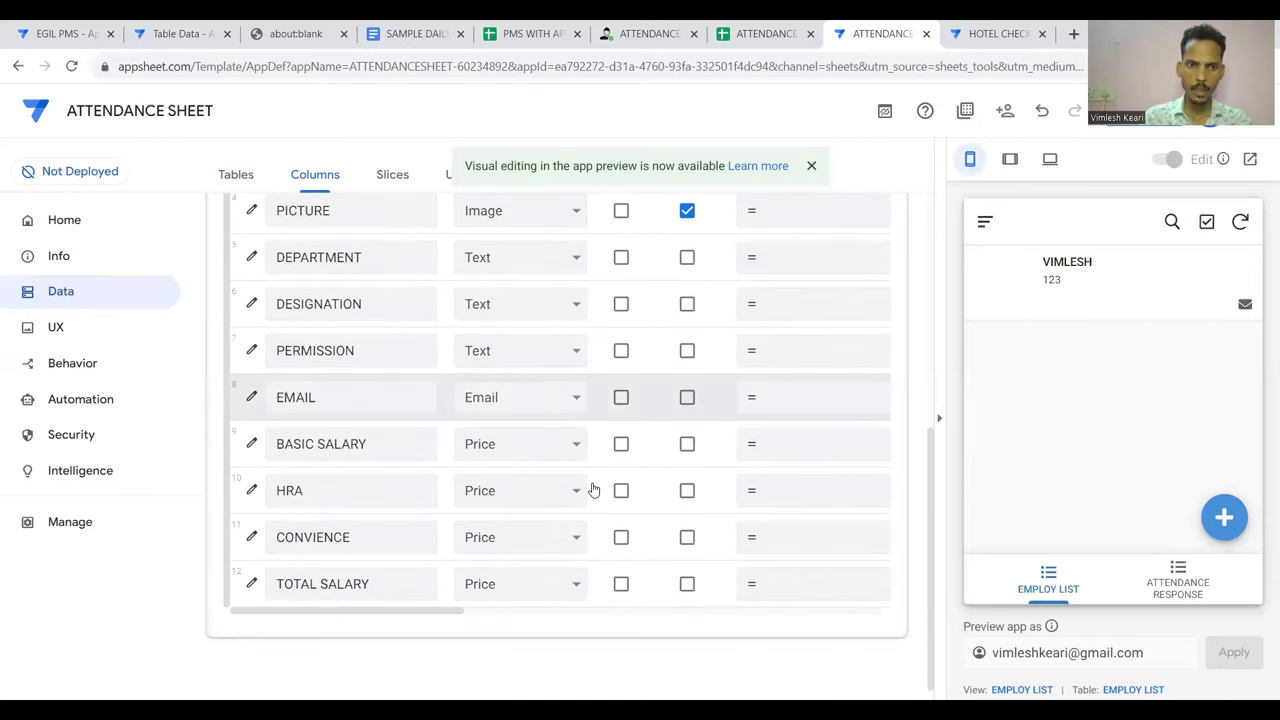
scroll(620, 583, "right", 3)
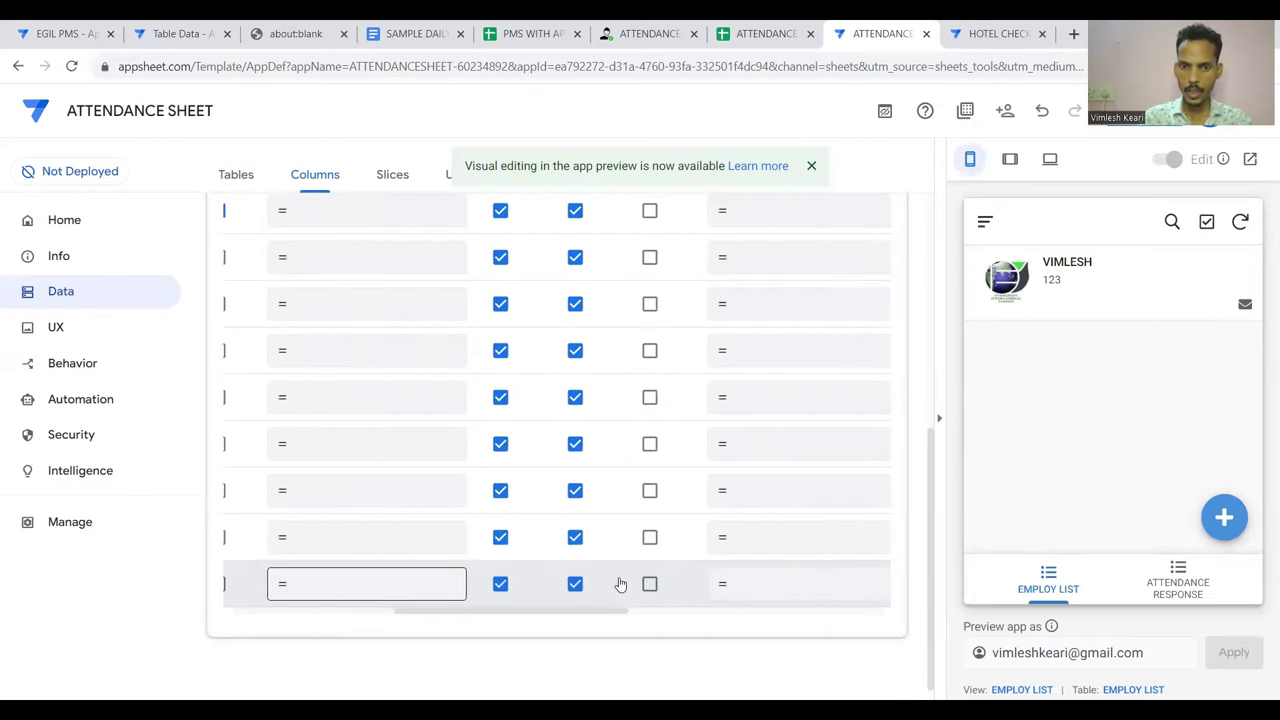
scroll(457, 591, "left", 3)
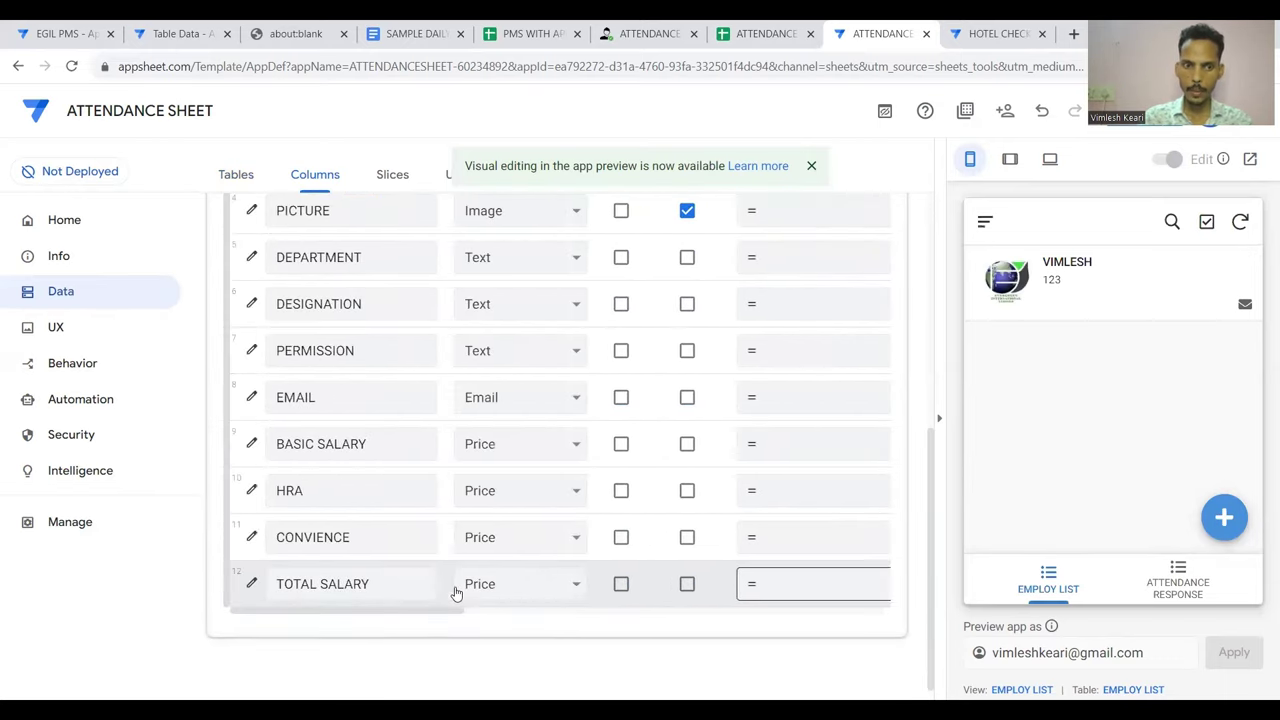
left_click(251, 588)
scroll(469, 518, "down", 3)
scroll(469, 518, "down", 3)
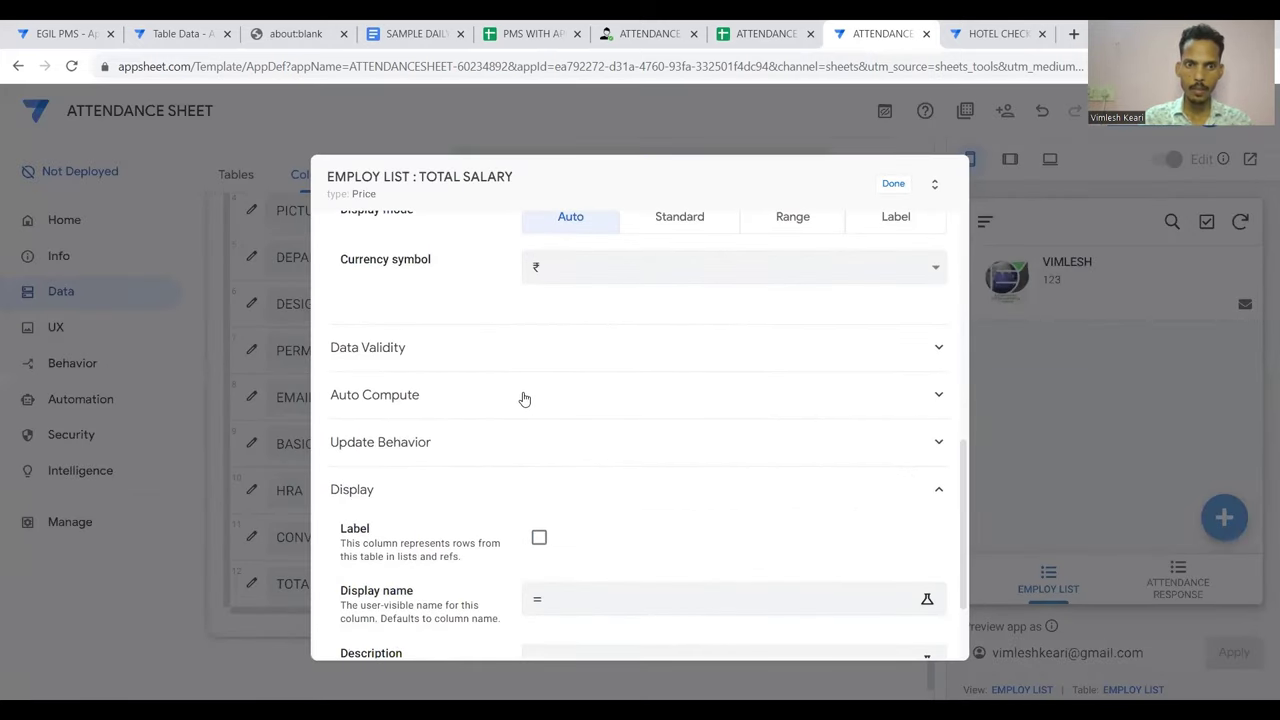
Set TOTAL SALARY's initial value to [BASIC SALARY]+[HRA]+[CONVIENCE] in the Expression Assistant
left_click(532, 400)
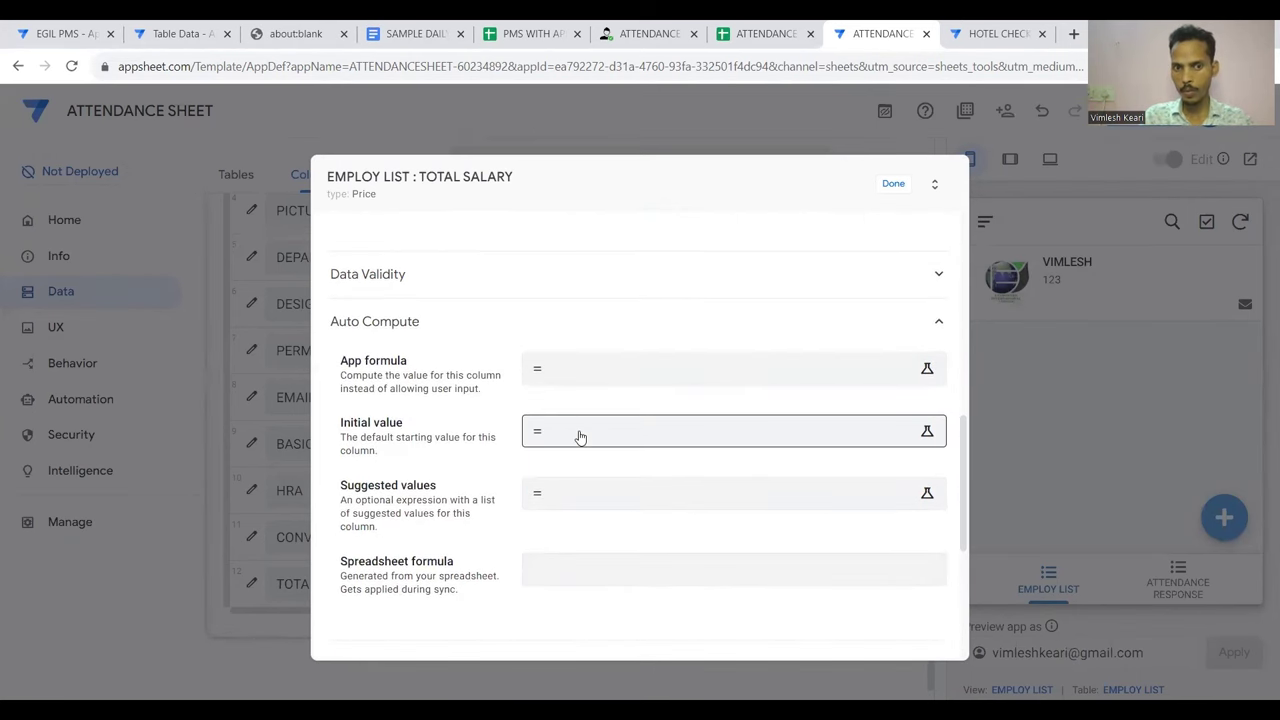
left_click(580, 437)
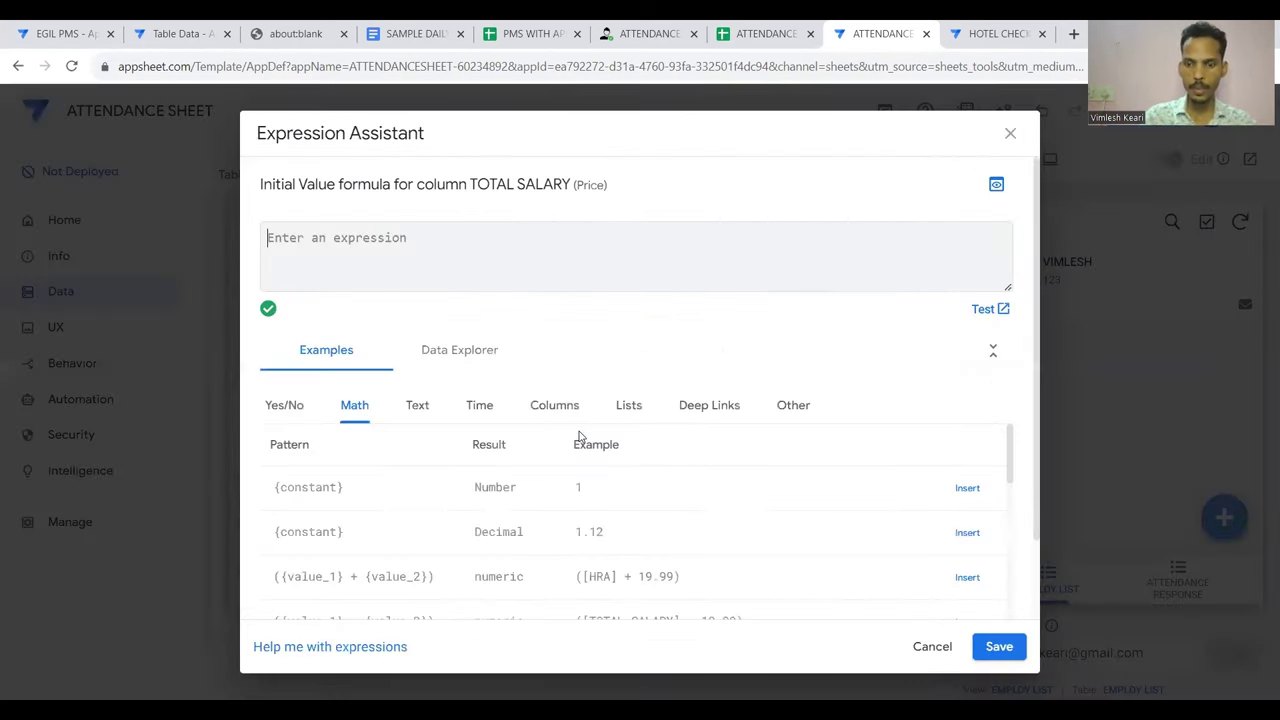
type("[")
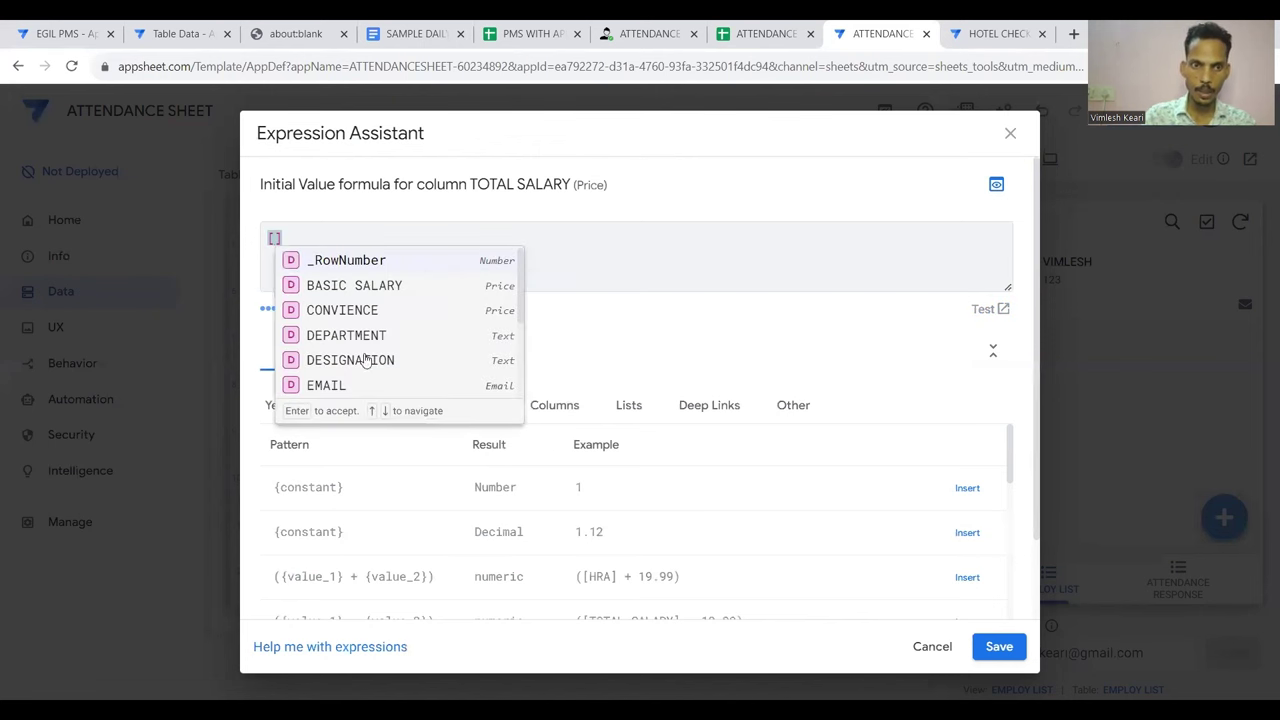
scroll(366, 360, "down", 2)
scroll(366, 360, "down", 3)
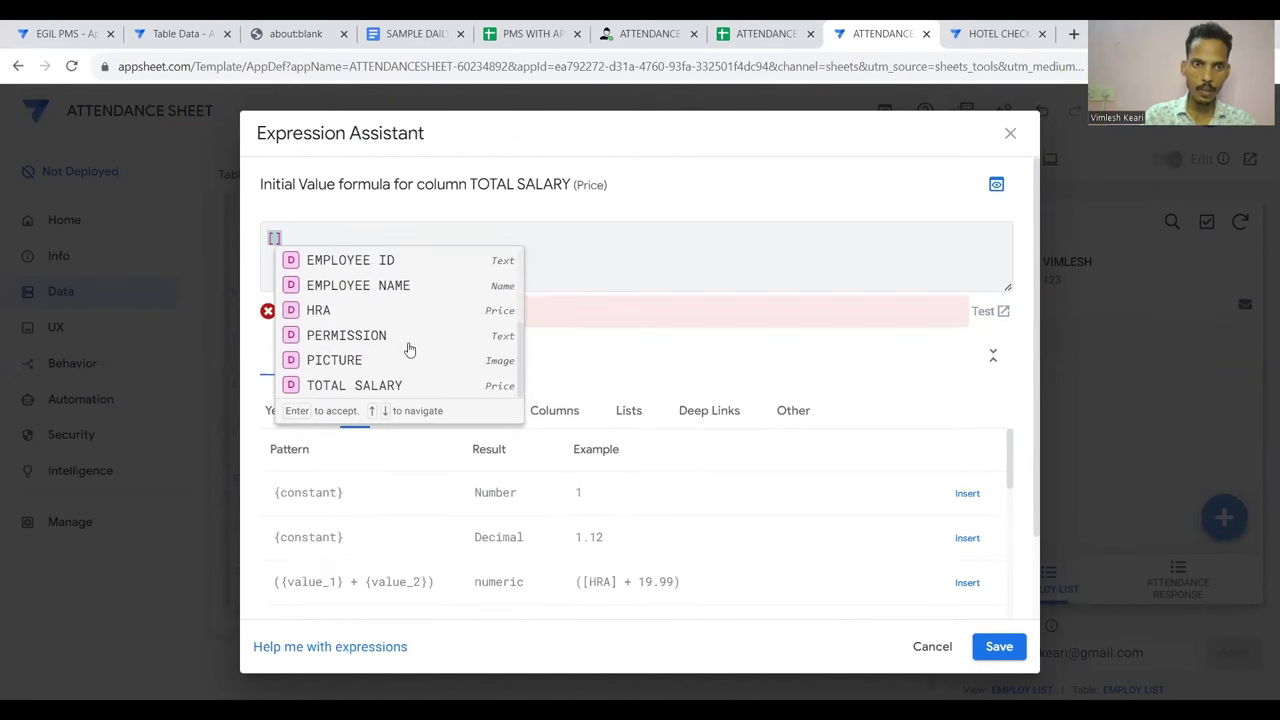
scroll(388, 324, "up", 1)
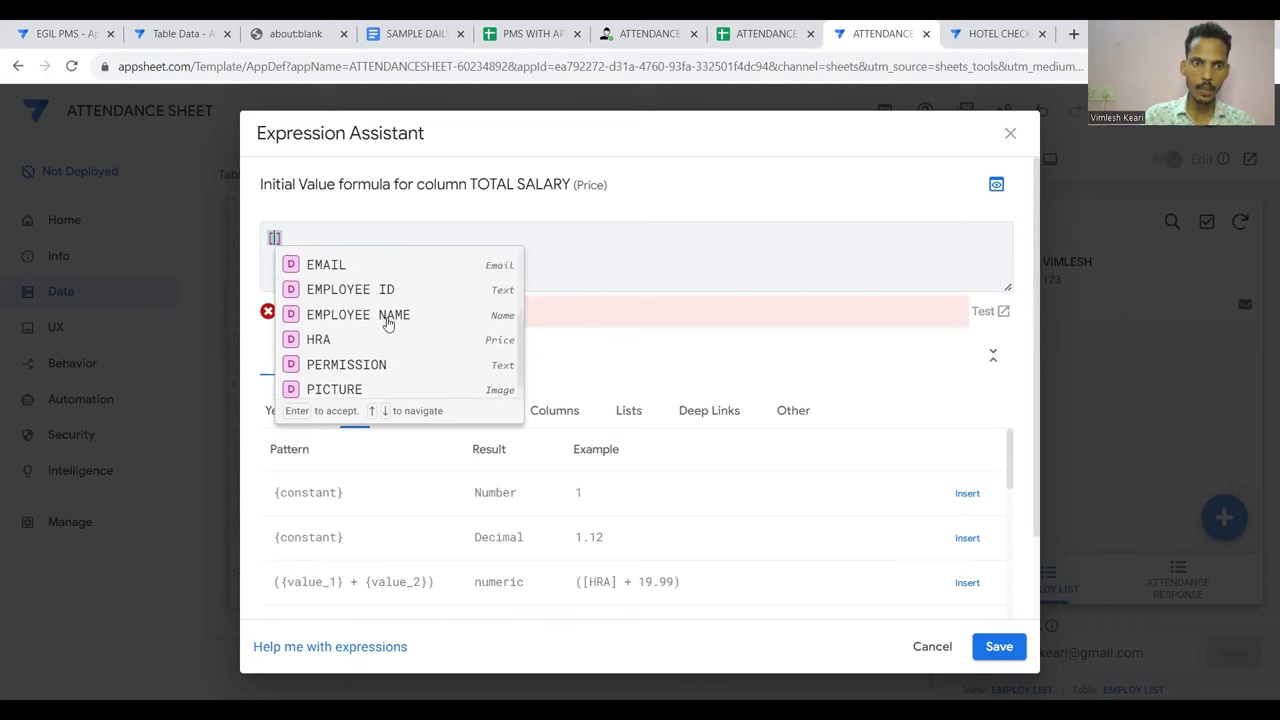
scroll(388, 324, "down", 1)
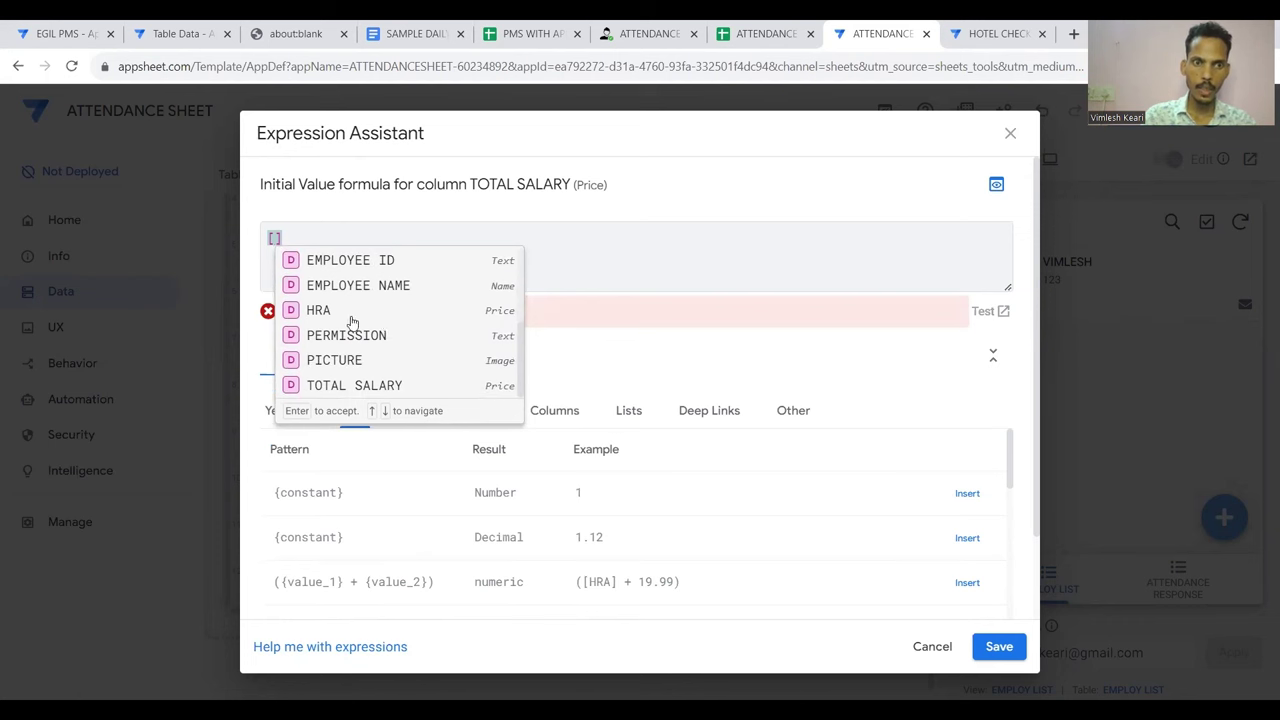
type("bas")
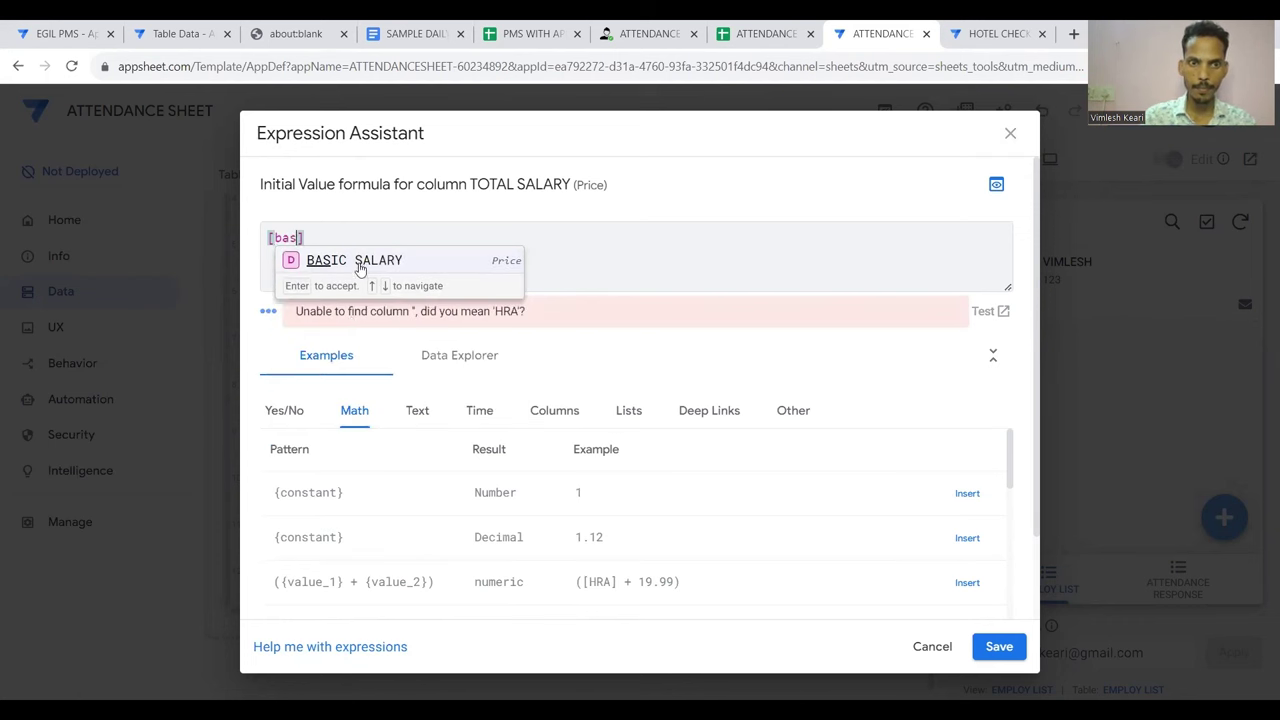
left_click(360, 262)
type("+")
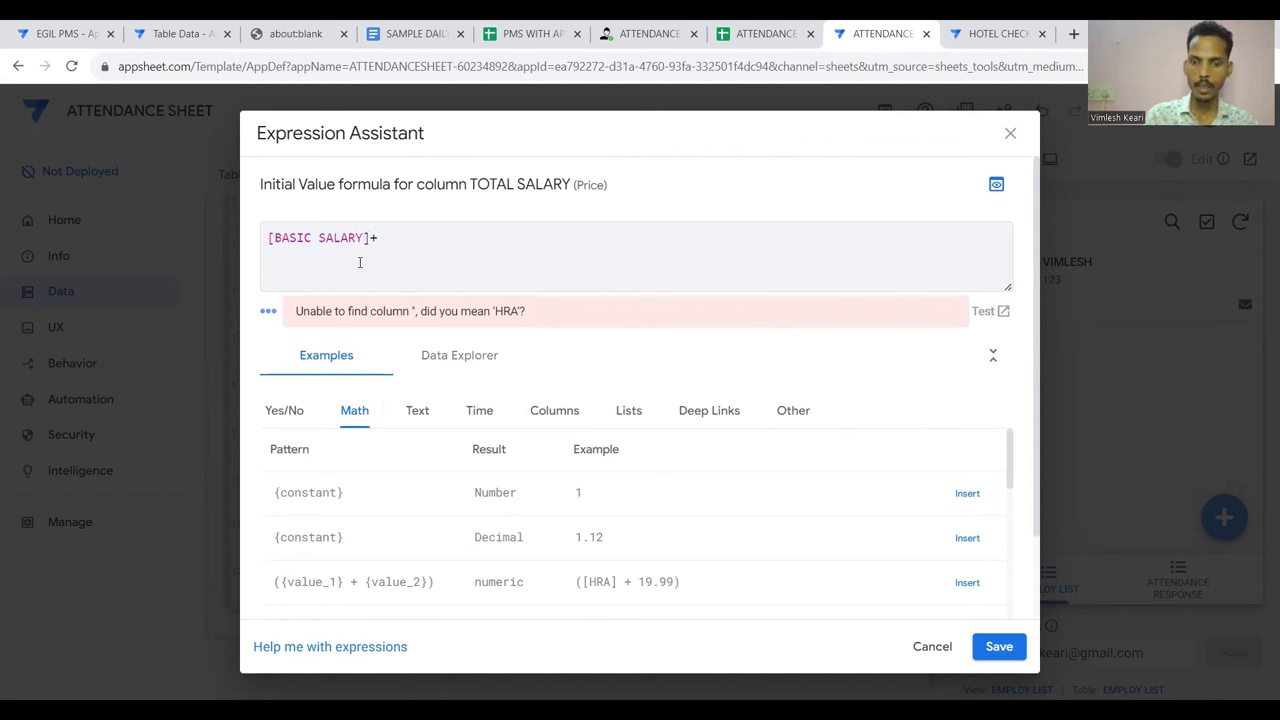
type("[hr")
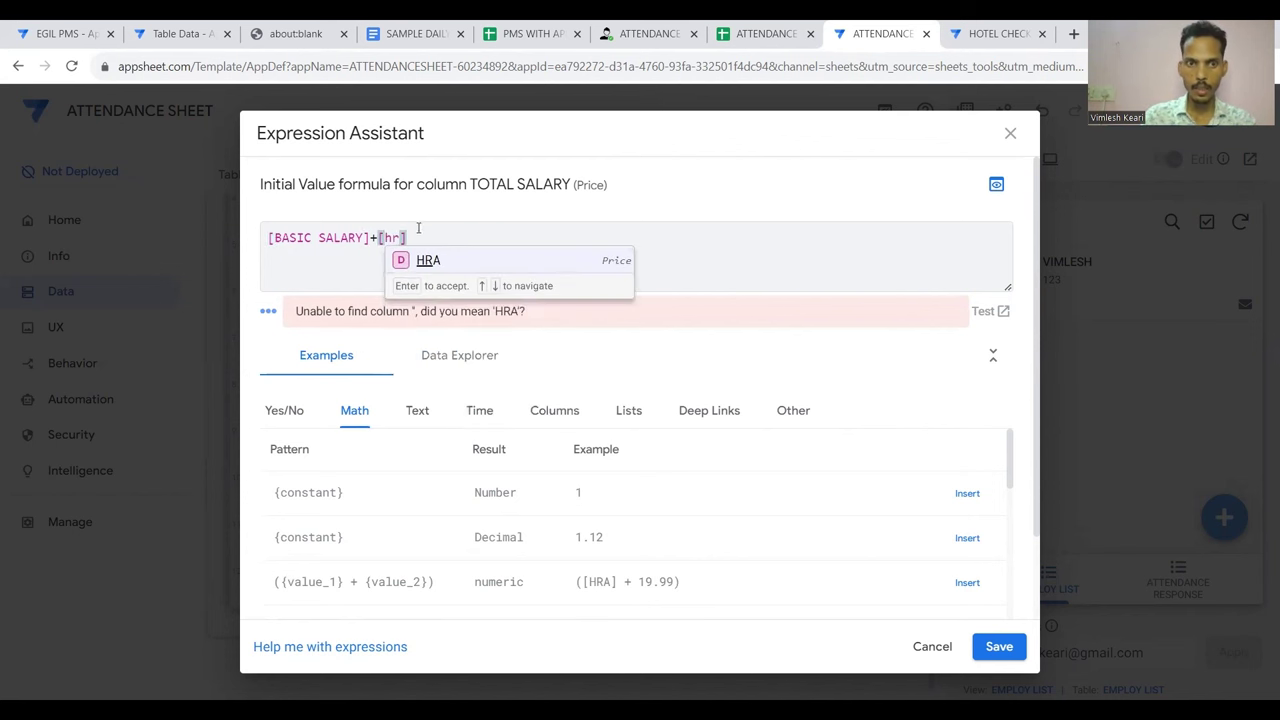
left_click(428, 263)
type("+[")
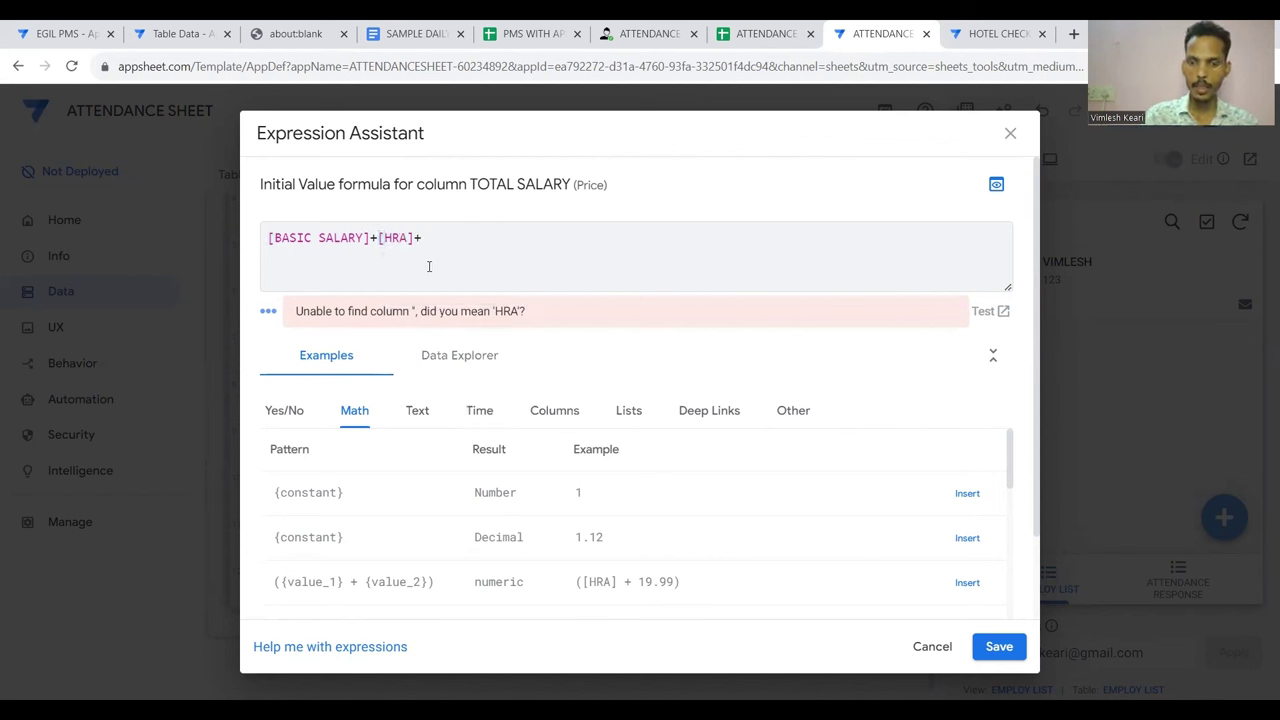
type("co")
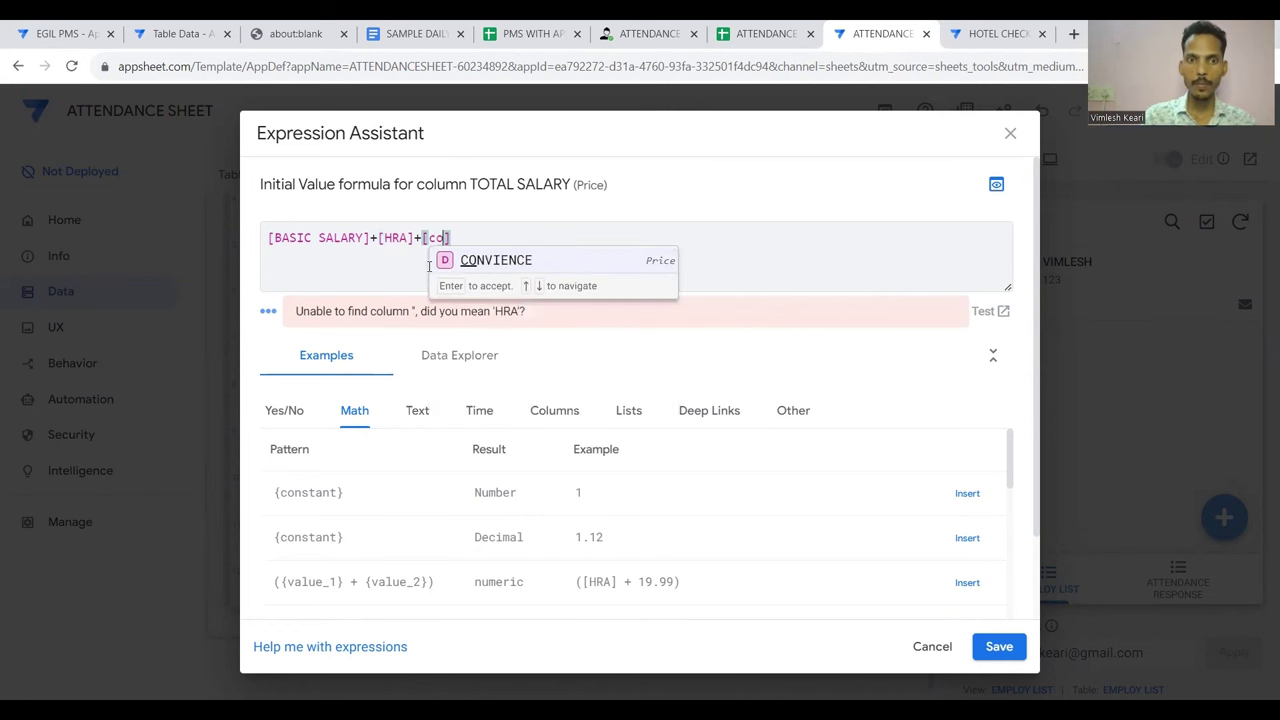
left_click(470, 263)
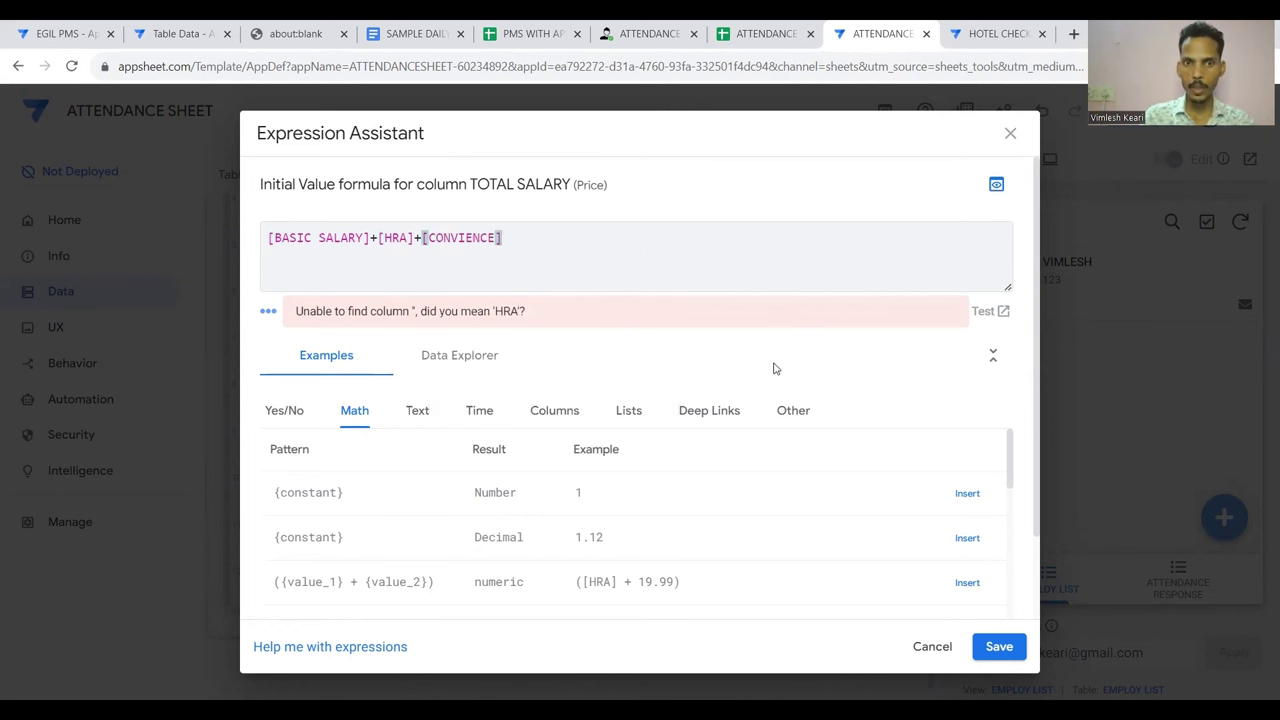
left_click(998, 645)
Save the app changes and open the employee's record in the preview
left_click(893, 186)
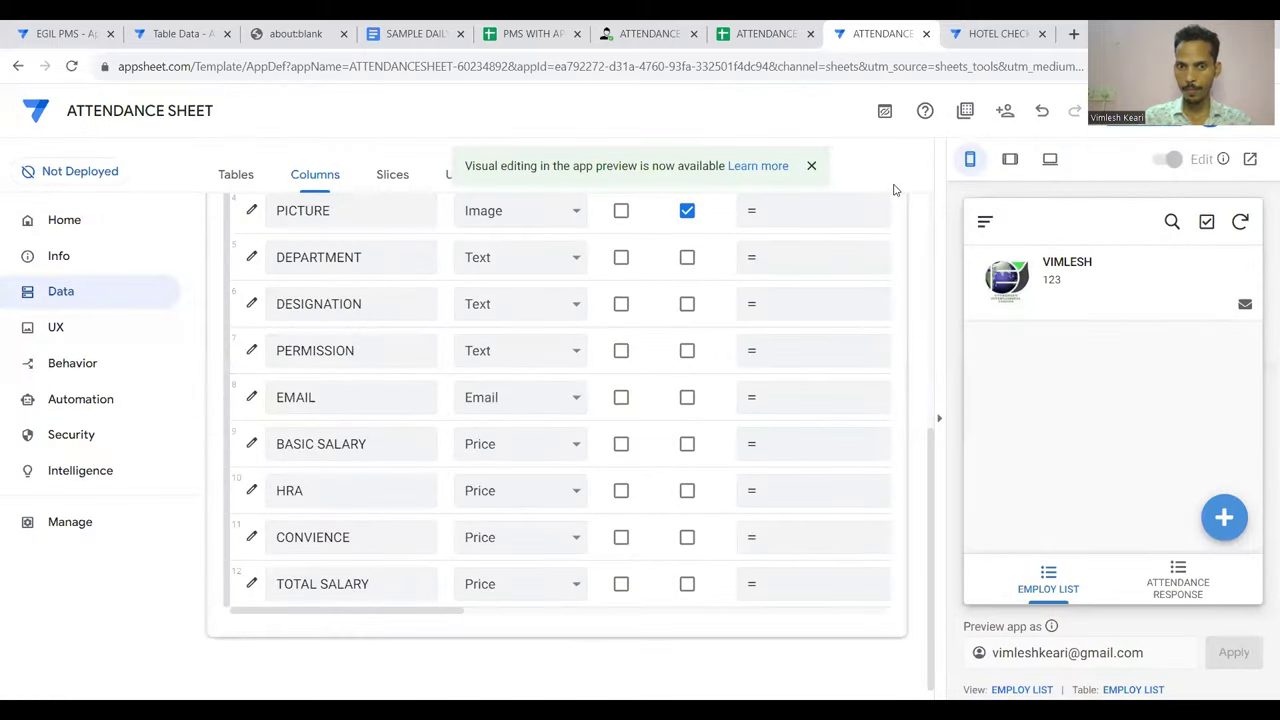
left_click(1112, 145)
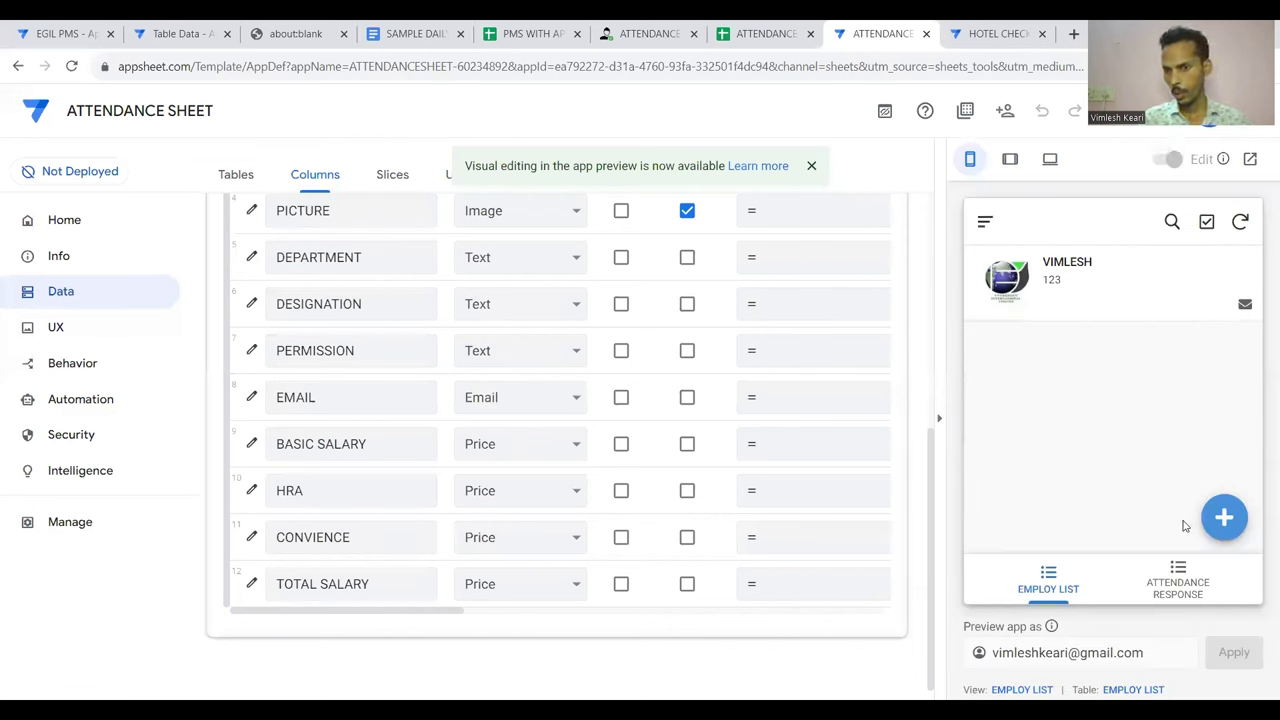
left_click(1094, 297)
Edit the record's CONVIENCE from 30000 to 5000, save it, and return to the list
scroll(1100, 420, "down", 5)
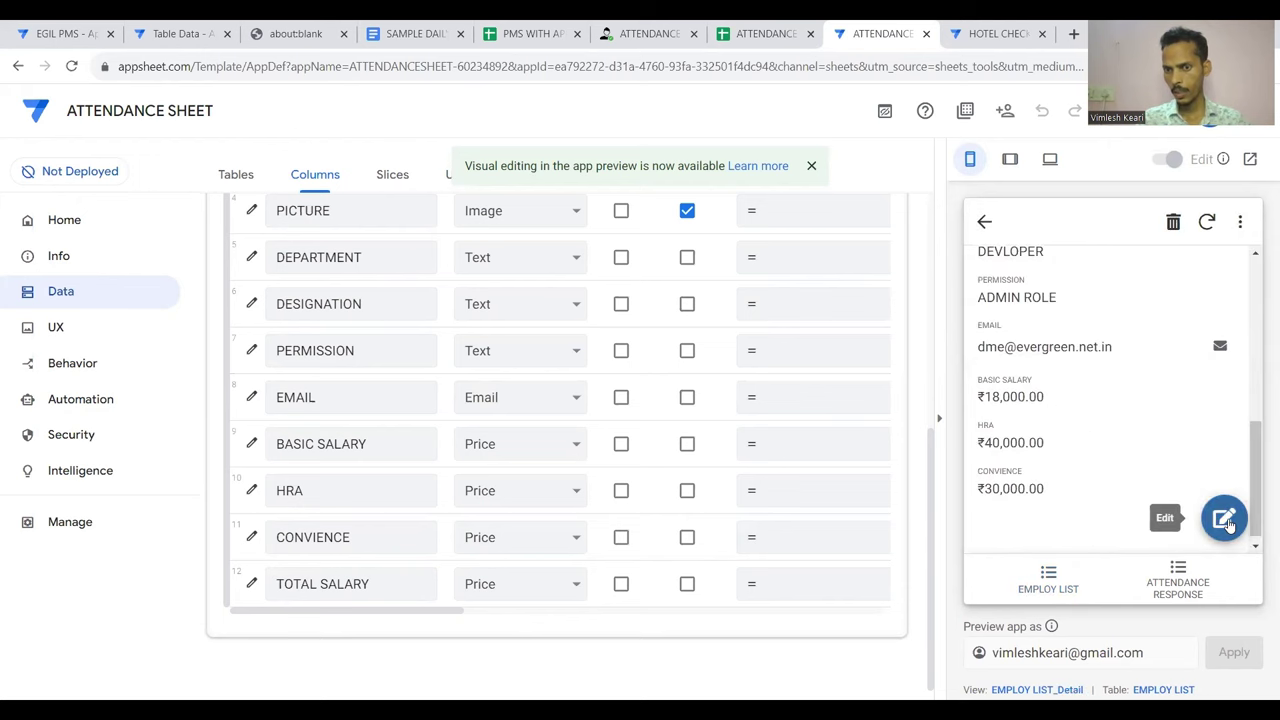
left_click(1224, 517)
scroll(1130, 460, "down", 10)
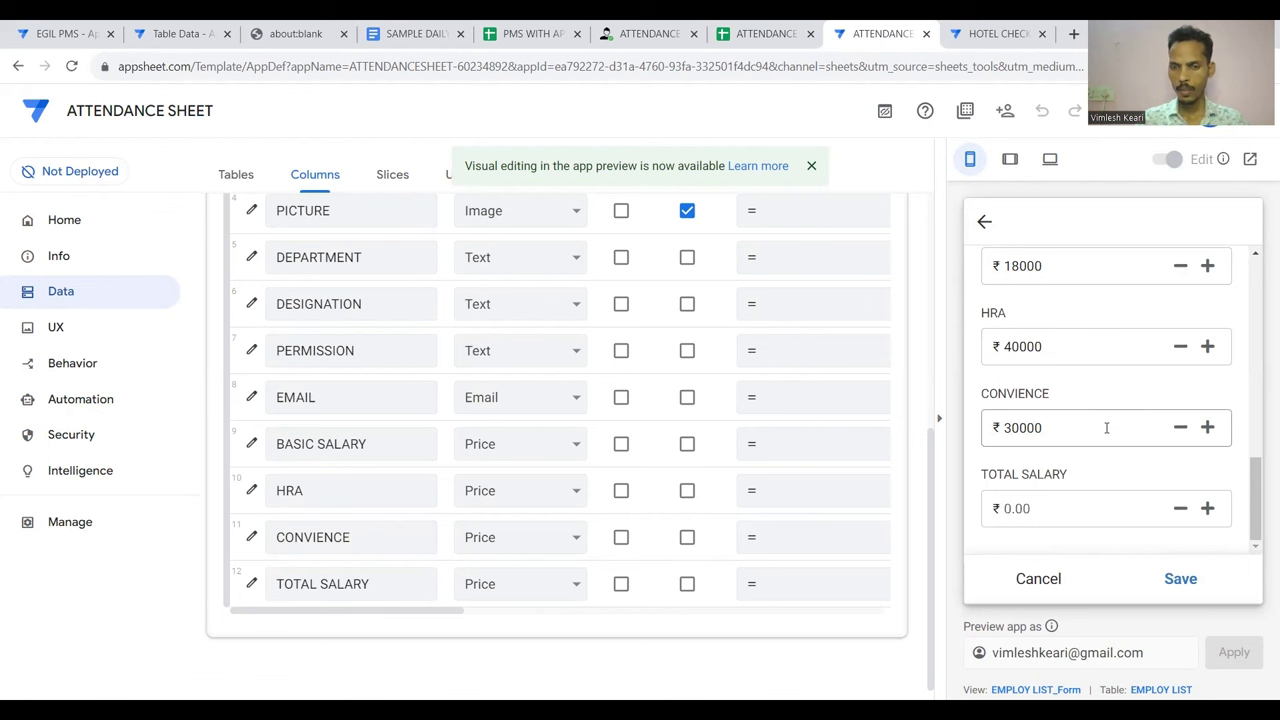
left_click(1047, 428)
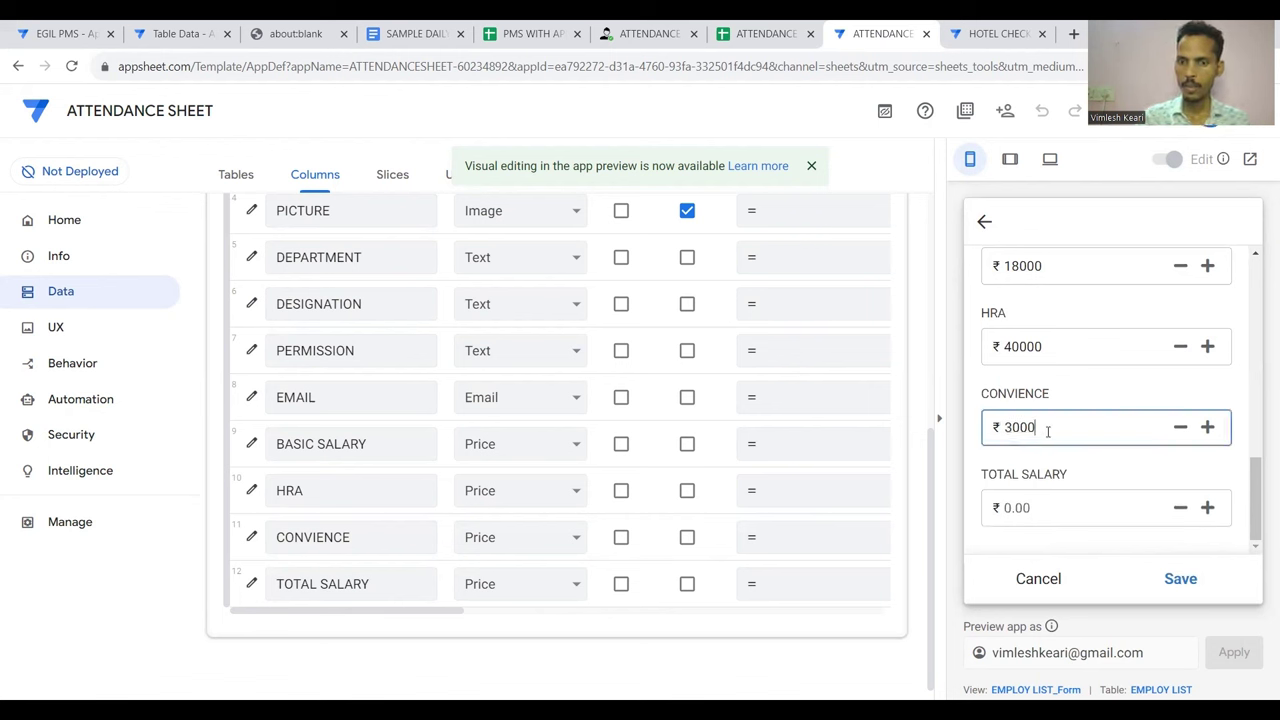
key("BackSpace")
key("BackSpace")
key("BackSpace")
key("BackSpace")
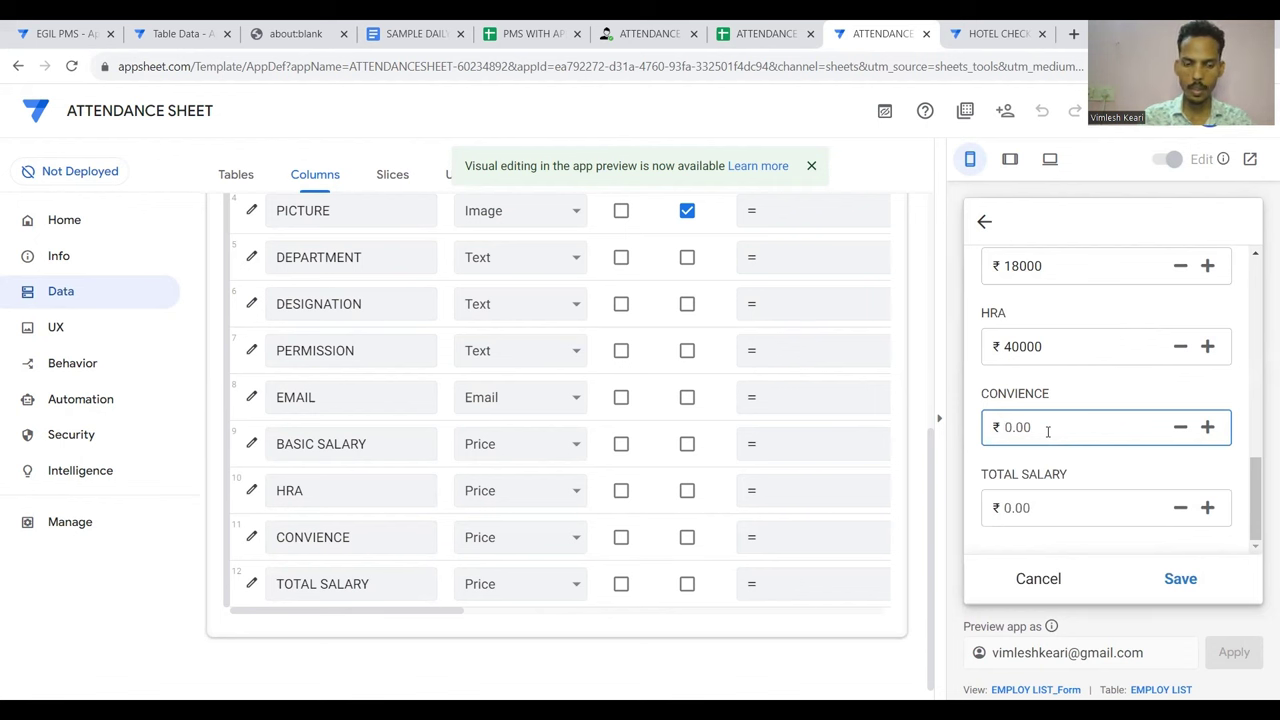
type("5000")
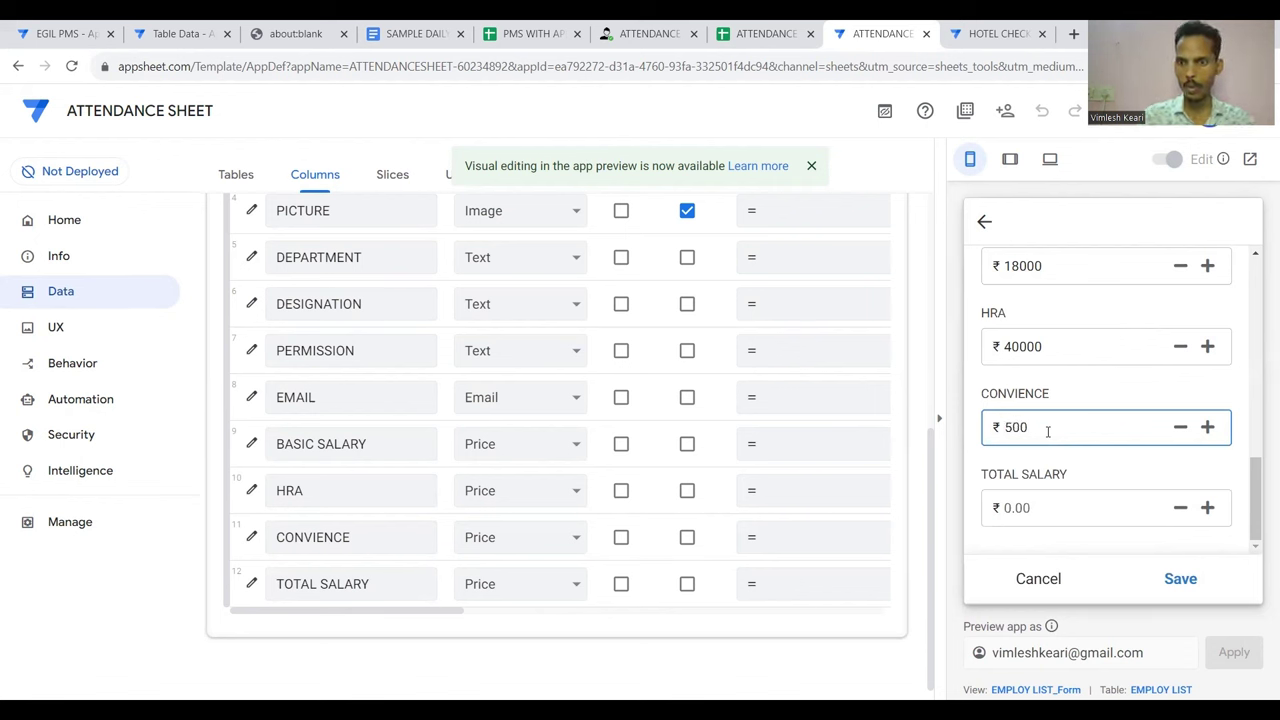
left_click(1177, 580)
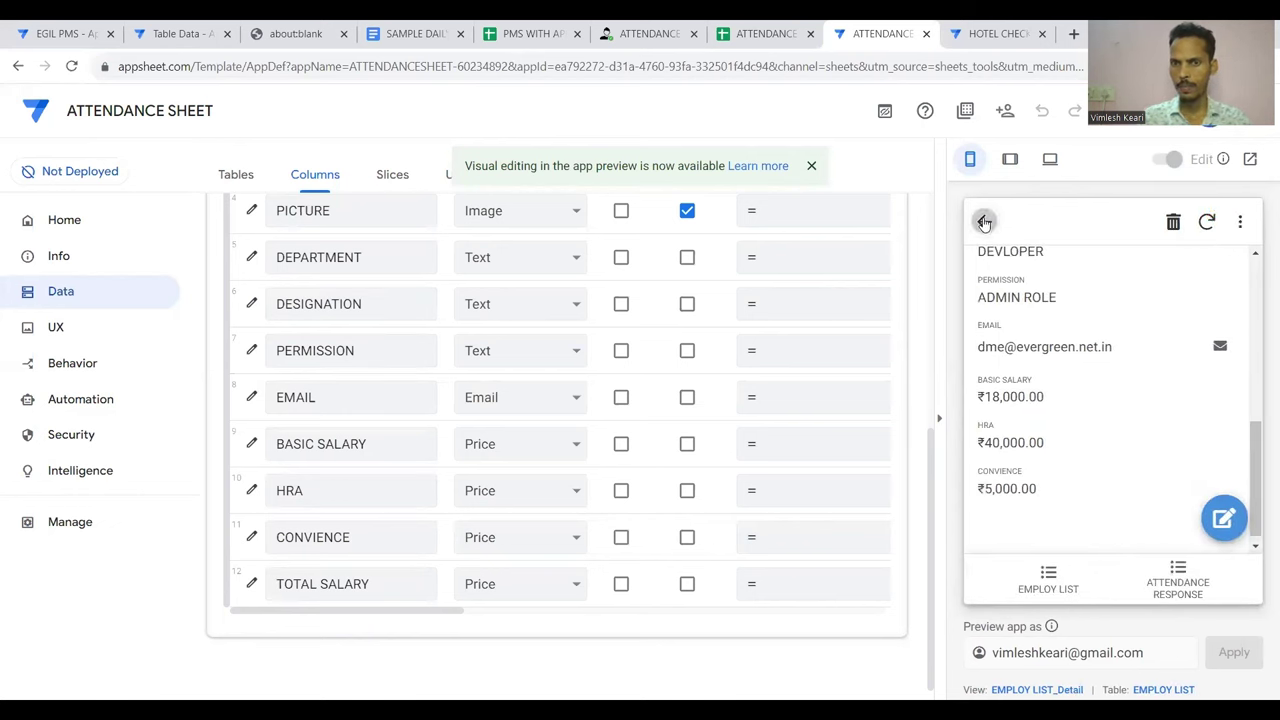
left_click(984, 221)
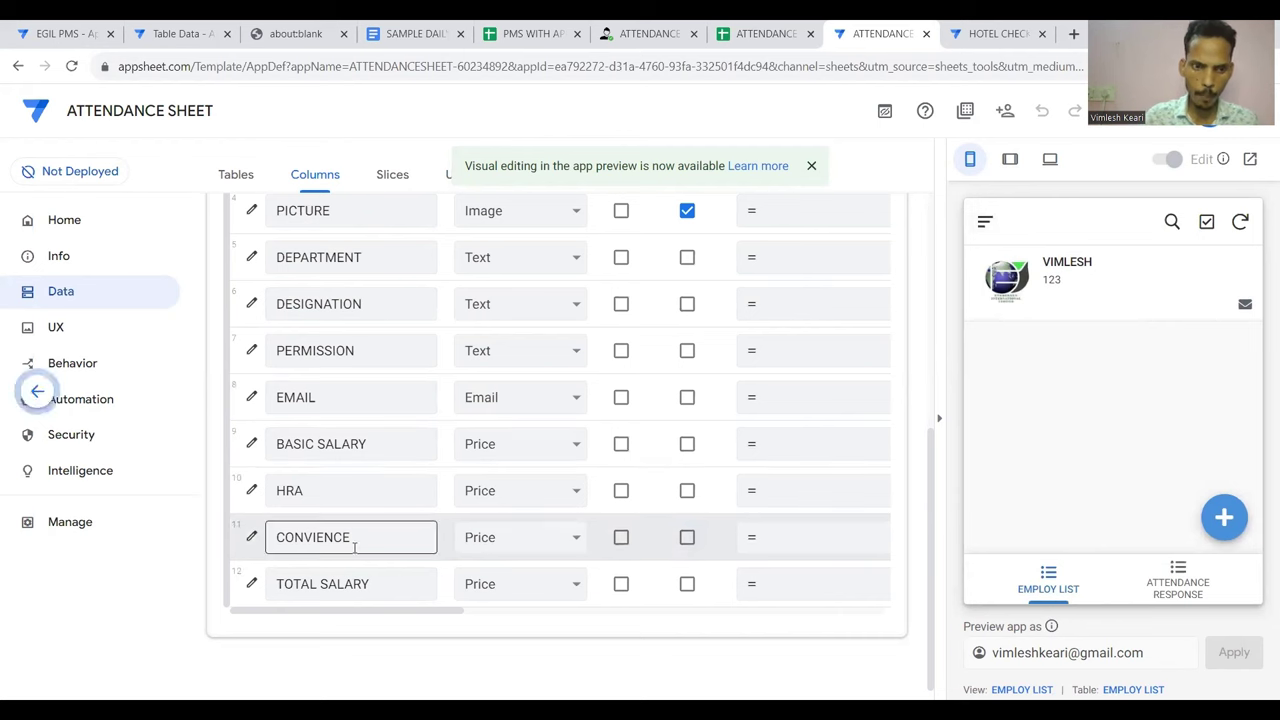
Remove the sum formula from TOTAL SALARY's initial value and save it empty
left_click(251, 586)
scroll(612, 512, "down", 6)
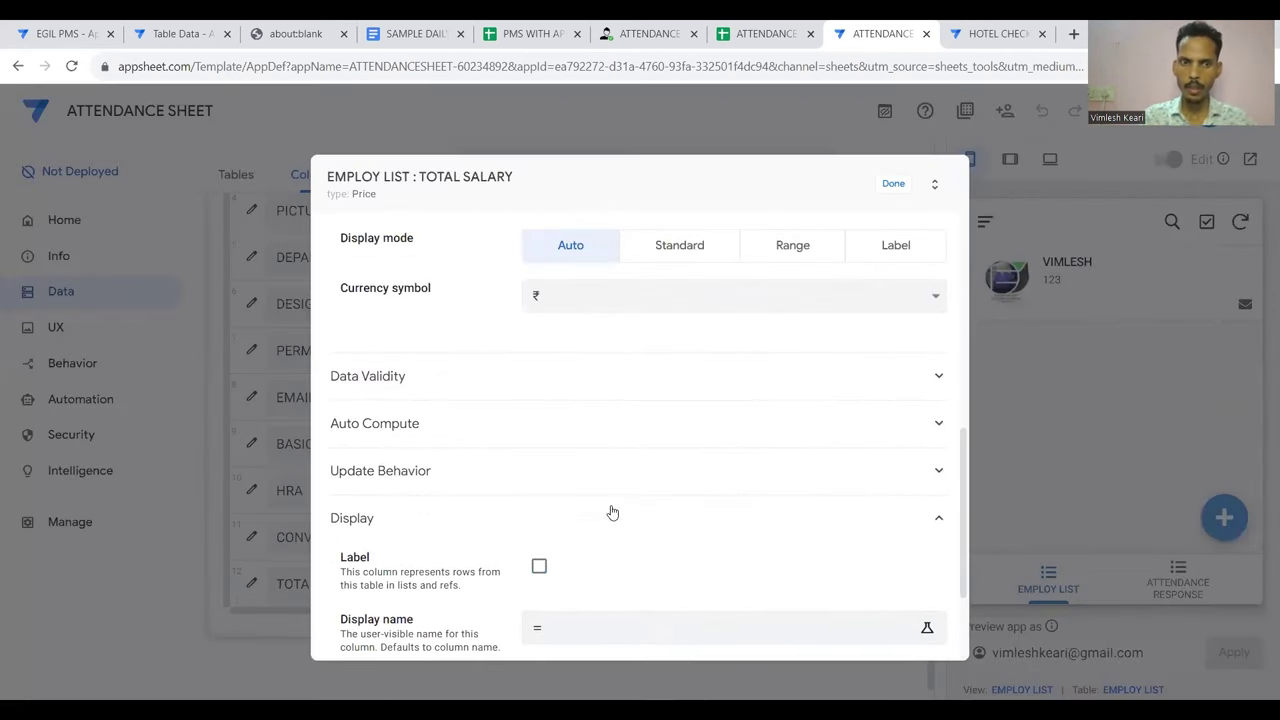
scroll(717, 523, "down", 2)
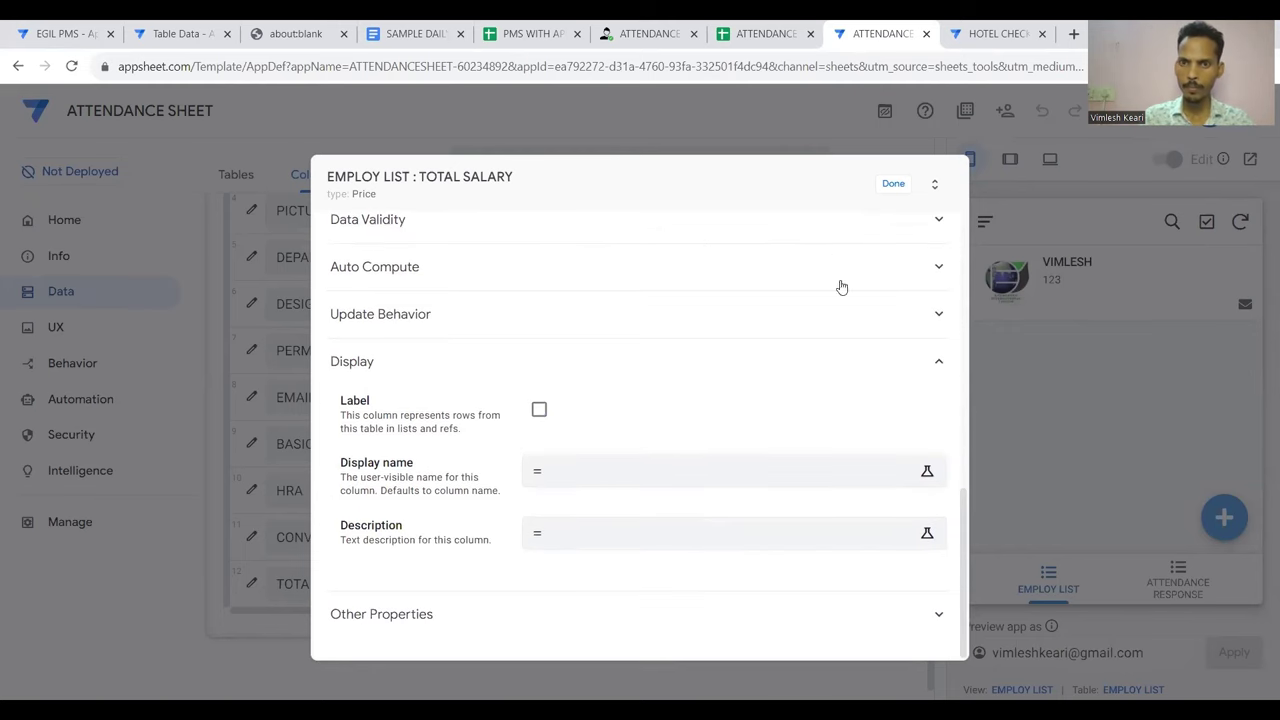
left_click(893, 184)
scroll(652, 568, "right", 5)
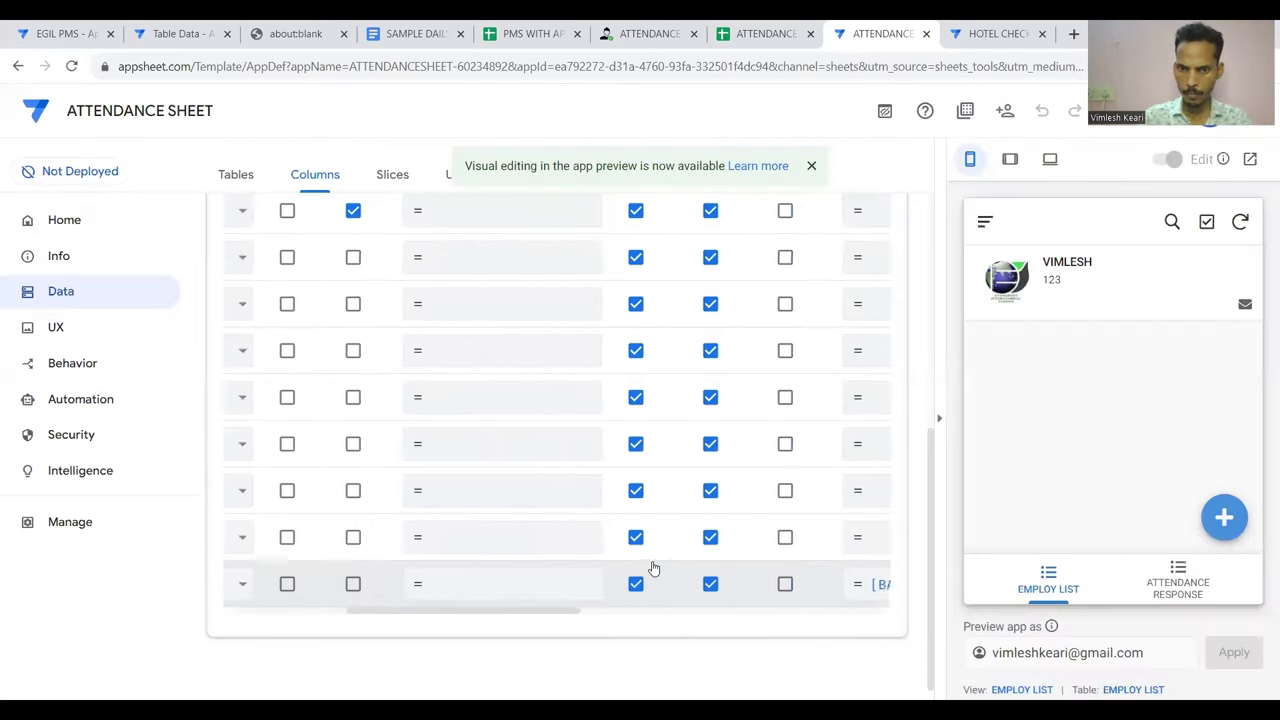
scroll(652, 568, "right", 3)
left_click(651, 580)
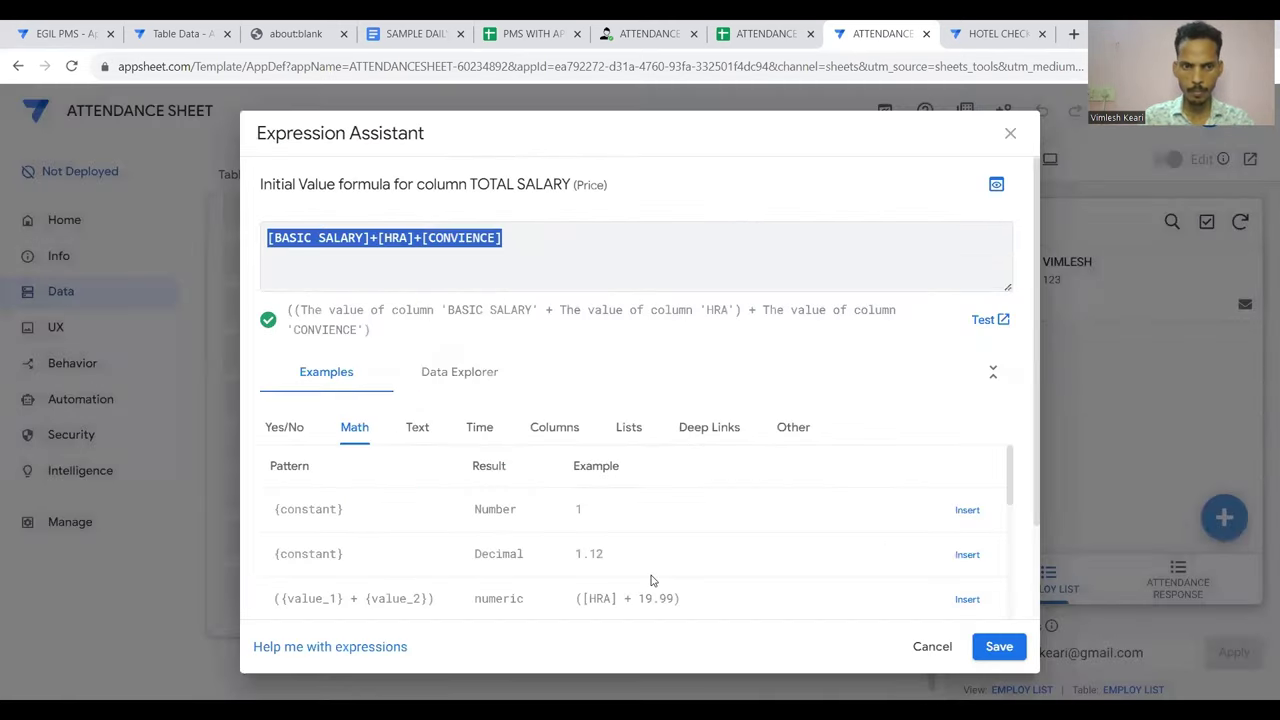
key("BackSpace")
left_click(999, 646)
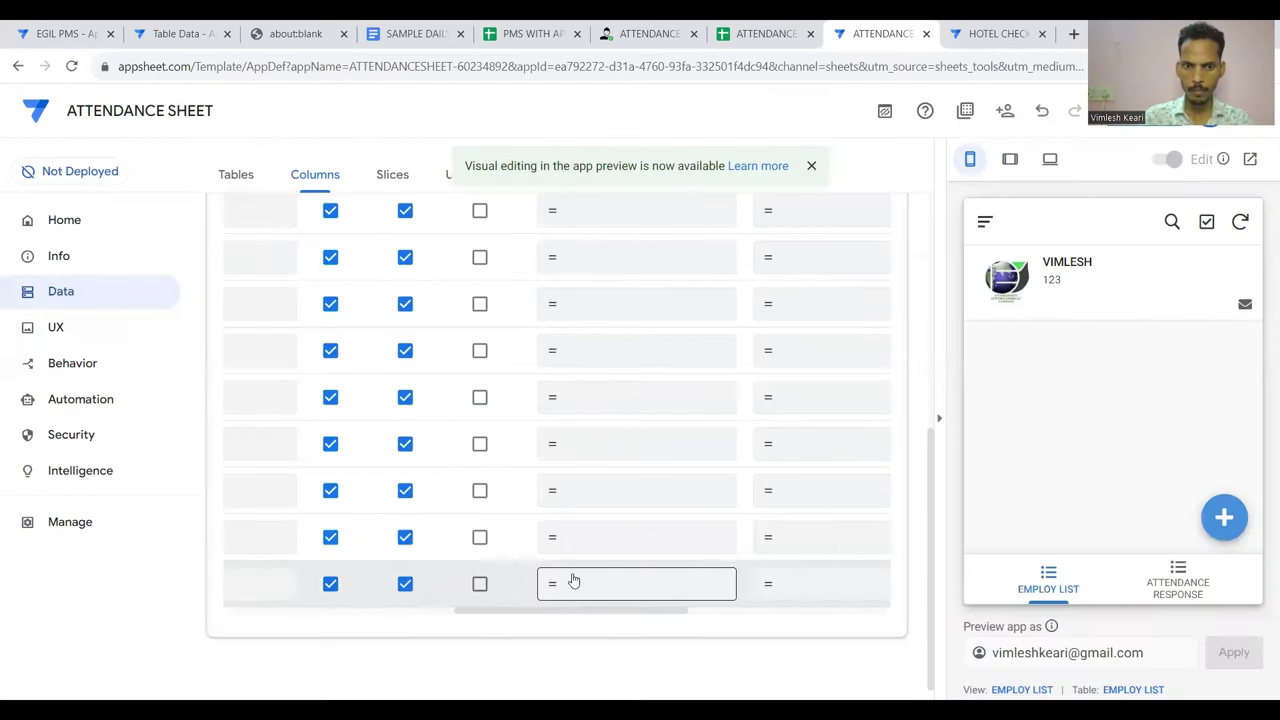
Paste [BASIC SALARY]+[HRA]+[CONVIENCE] as TOTAL SALARY's app formula and save the app
scroll(572, 580, "left", 3)
scroll(666, 594, "right", 2)
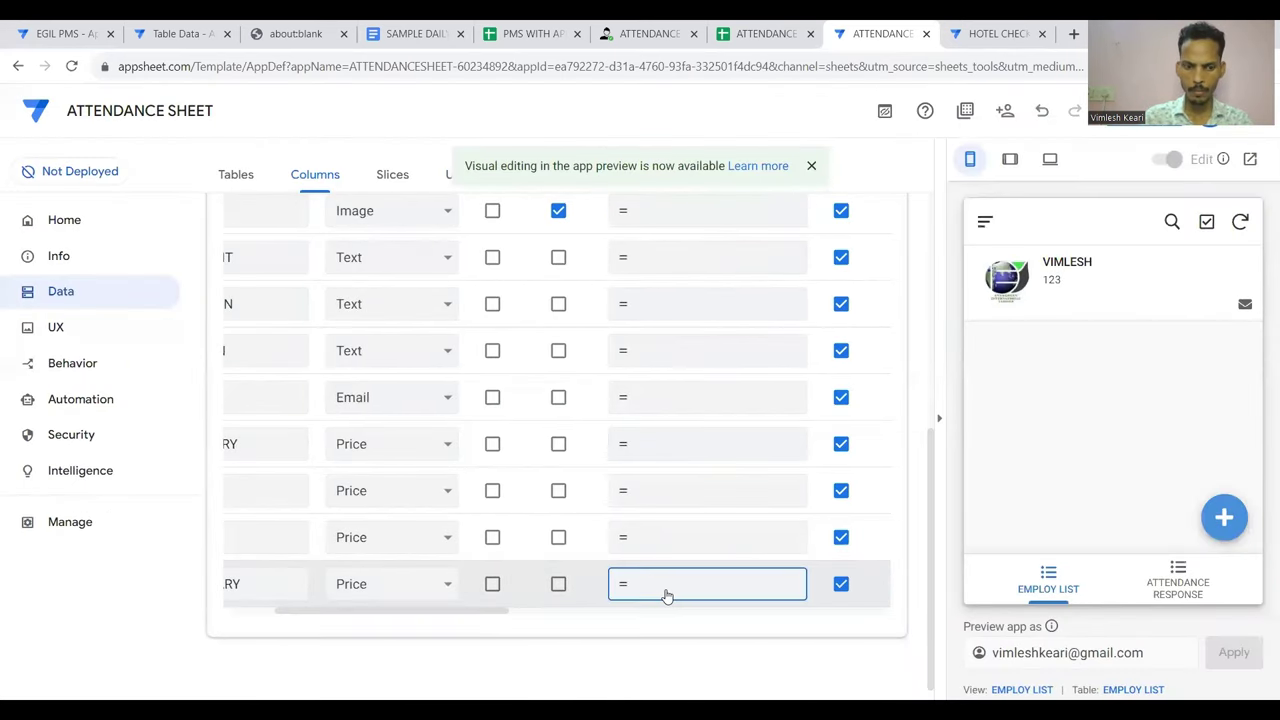
left_click(666, 594)
type("[BASIC SALARY]+[HRA]+[CONVIENCE]")
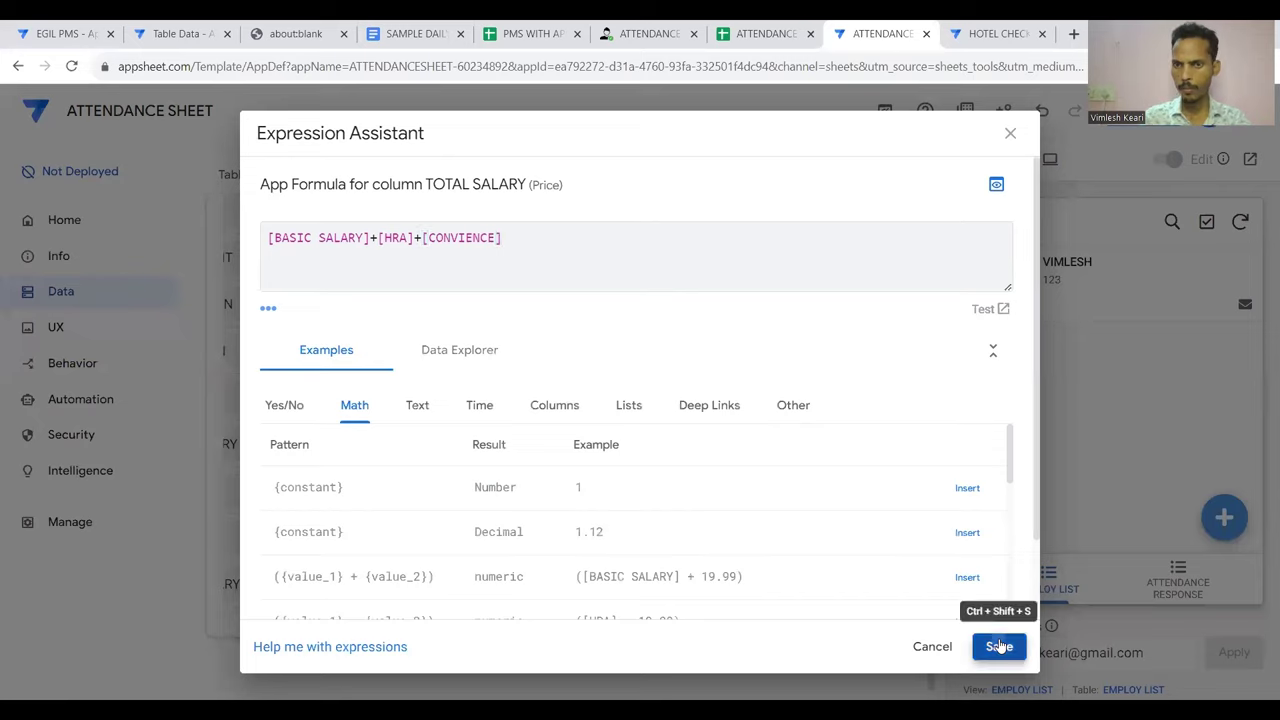
left_click(999, 646)
left_click(1112, 137)
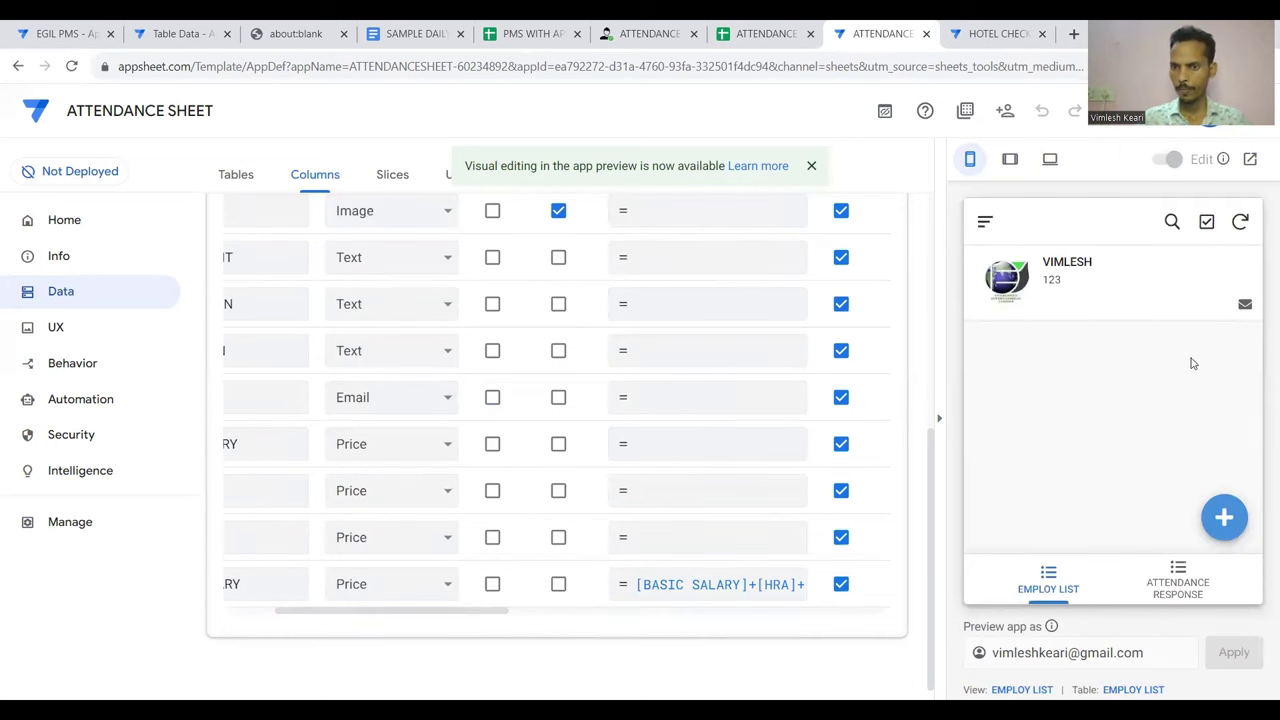
Open the employee record in edit mode in the preview
left_click(1125, 308)
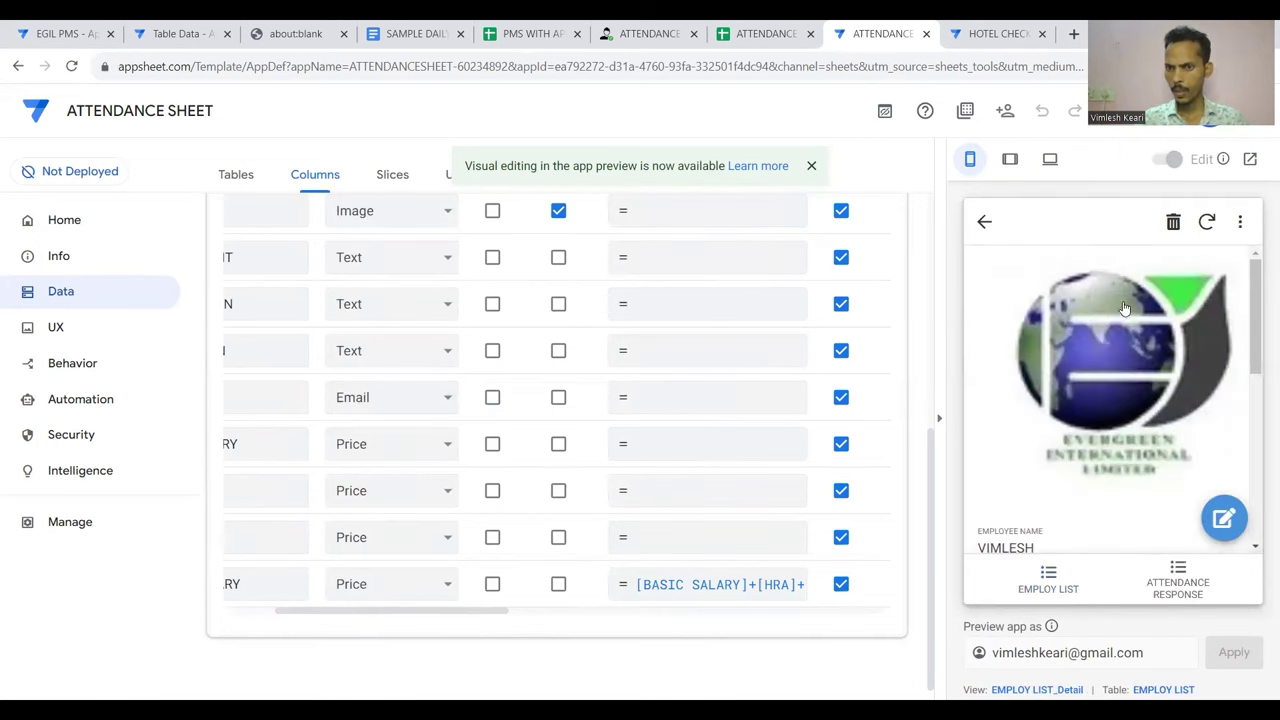
left_click(1225, 520)
scroll(1123, 480, "down", 6)
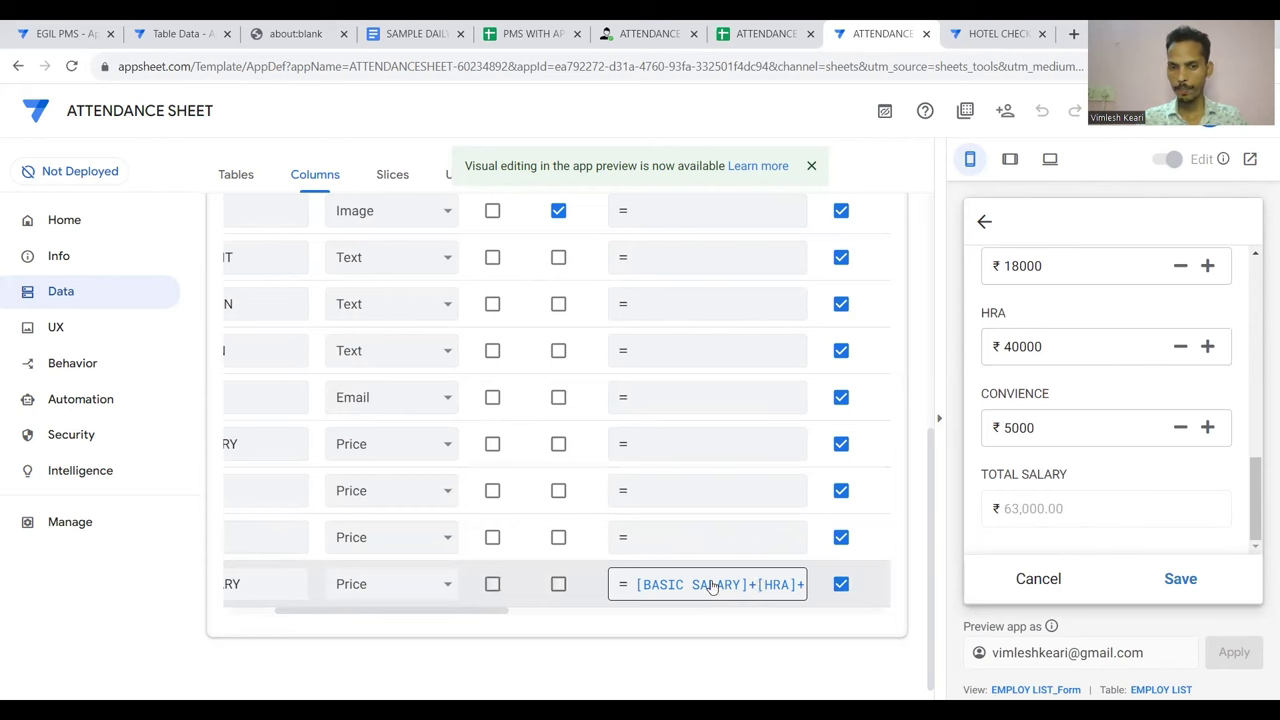
scroll(710, 586, "right", 2)
scroll(1066, 495, "up", 1)
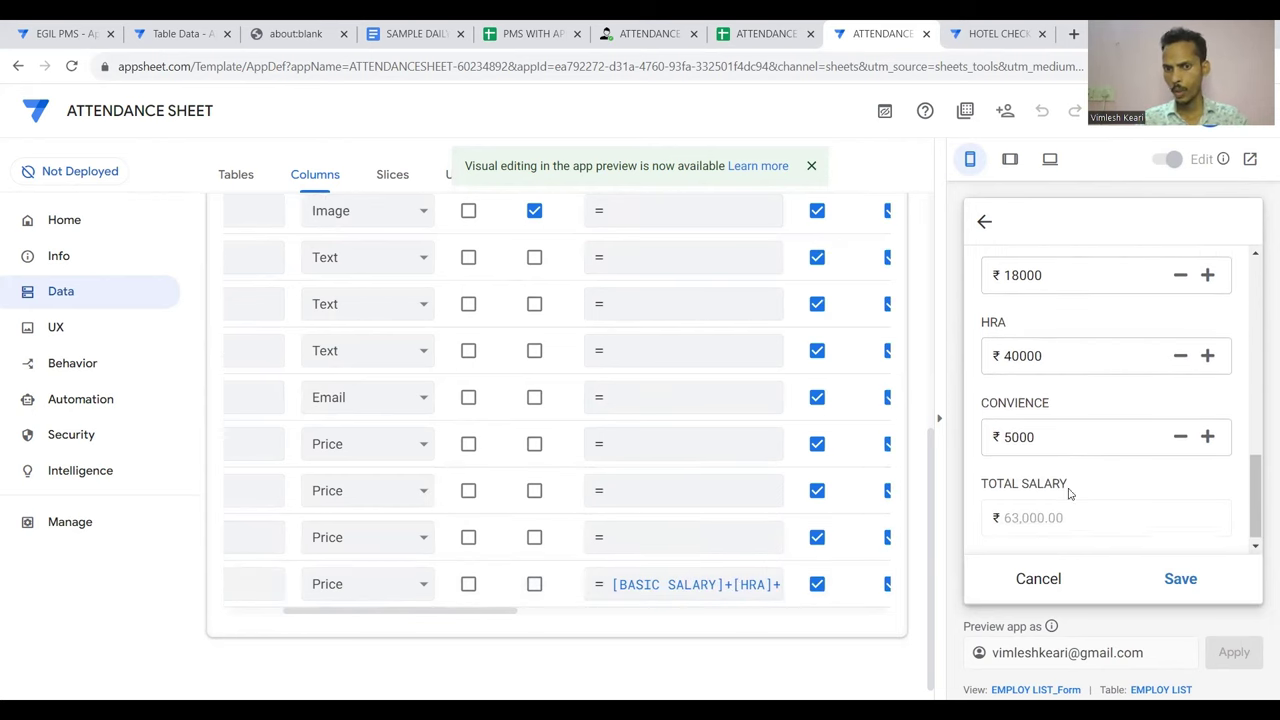
scroll(1068, 492, "down", 1)
scroll(674, 577, "up", 4)
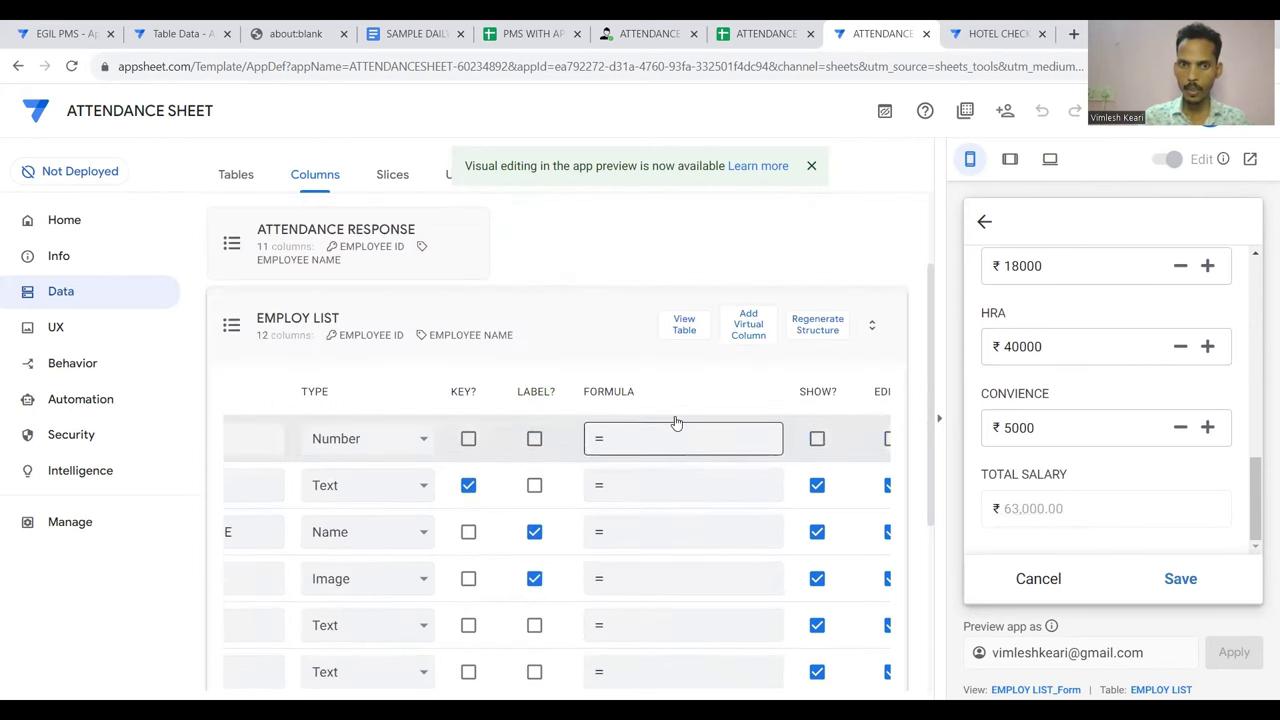
scroll(700, 450, "down", 5)
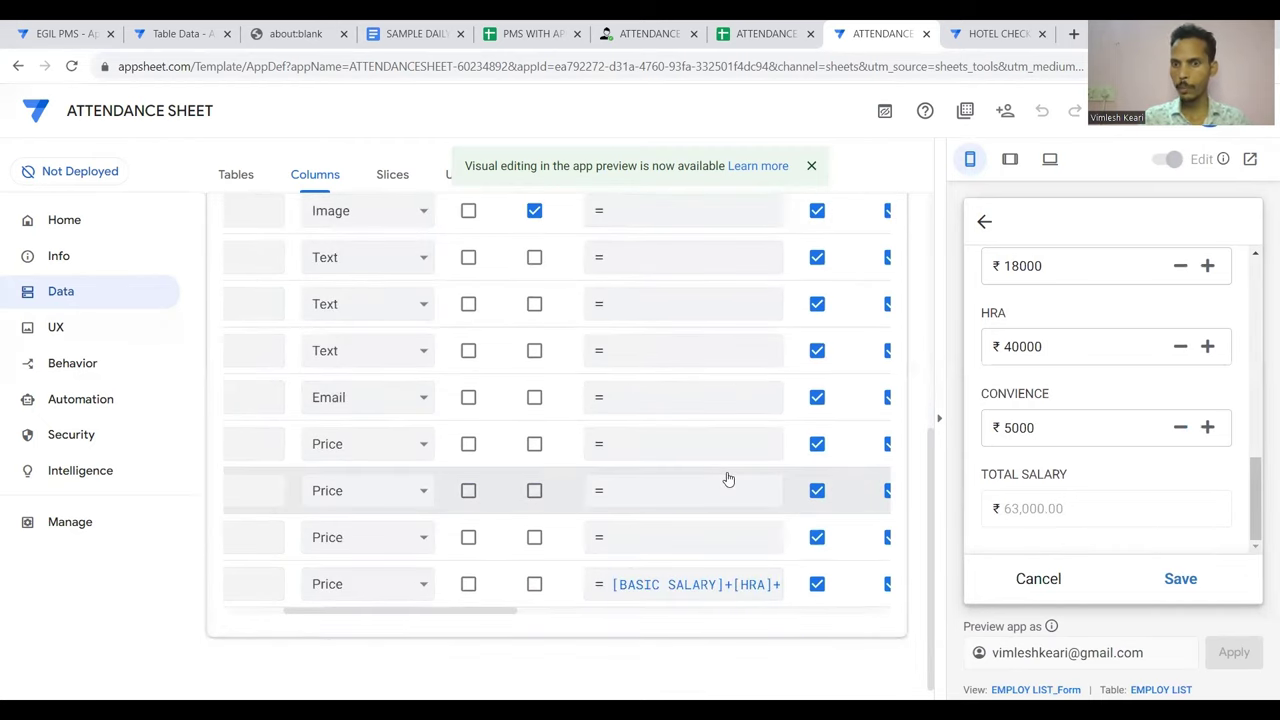
scroll(1068, 346, "up", 1)
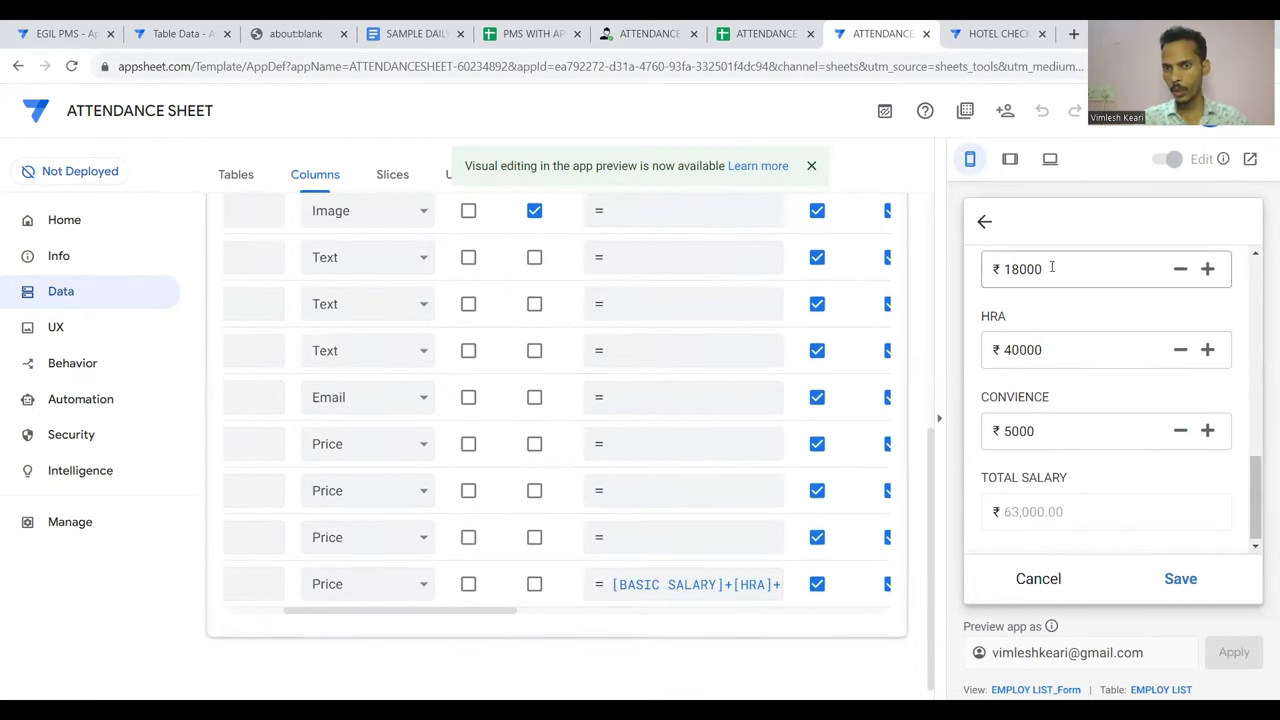
Change BASIC SALARY to 15000 and back to 18000, save at total 63,000, and open the spreadsheet
left_click(1020, 269)
type("5")
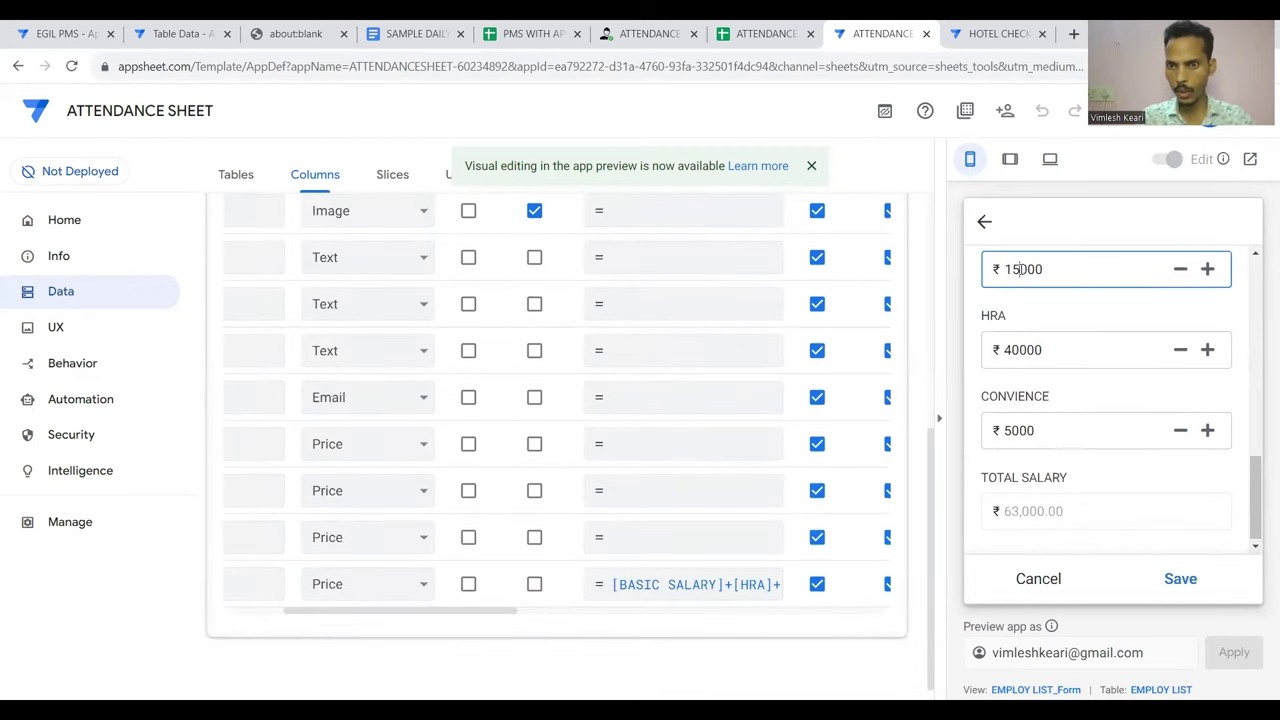
left_click(1037, 387)
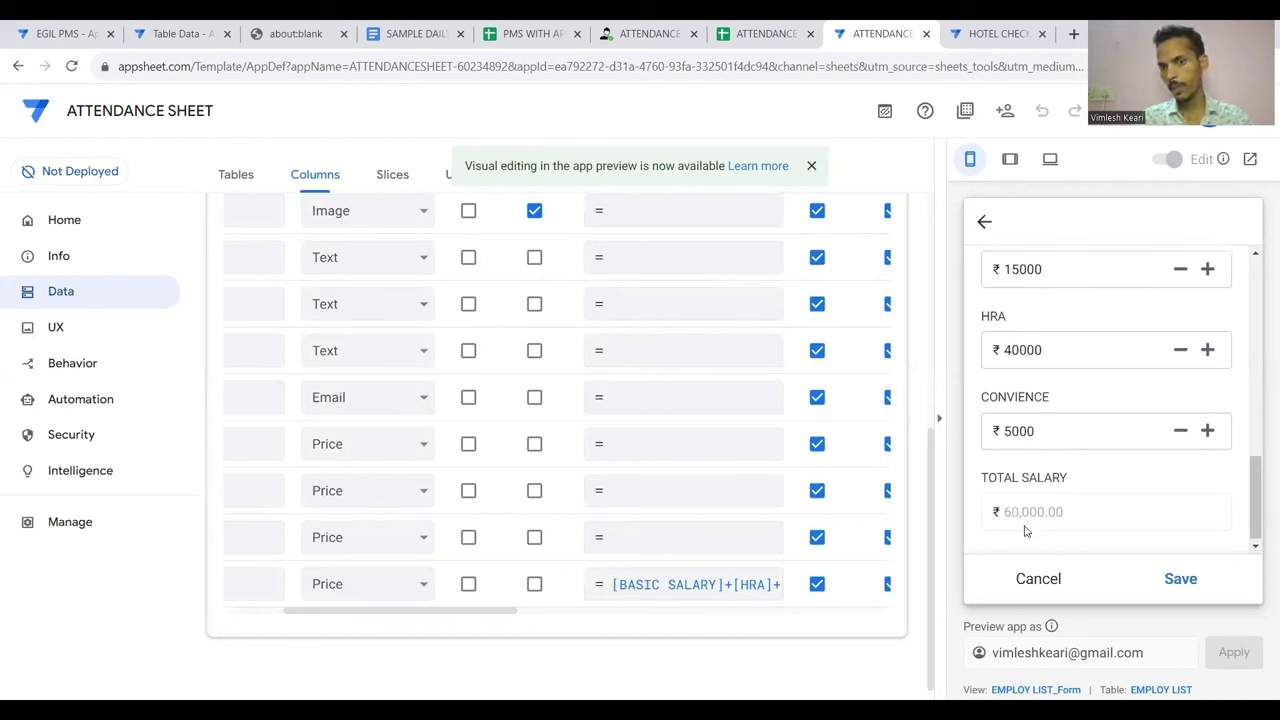
left_click(1023, 266)
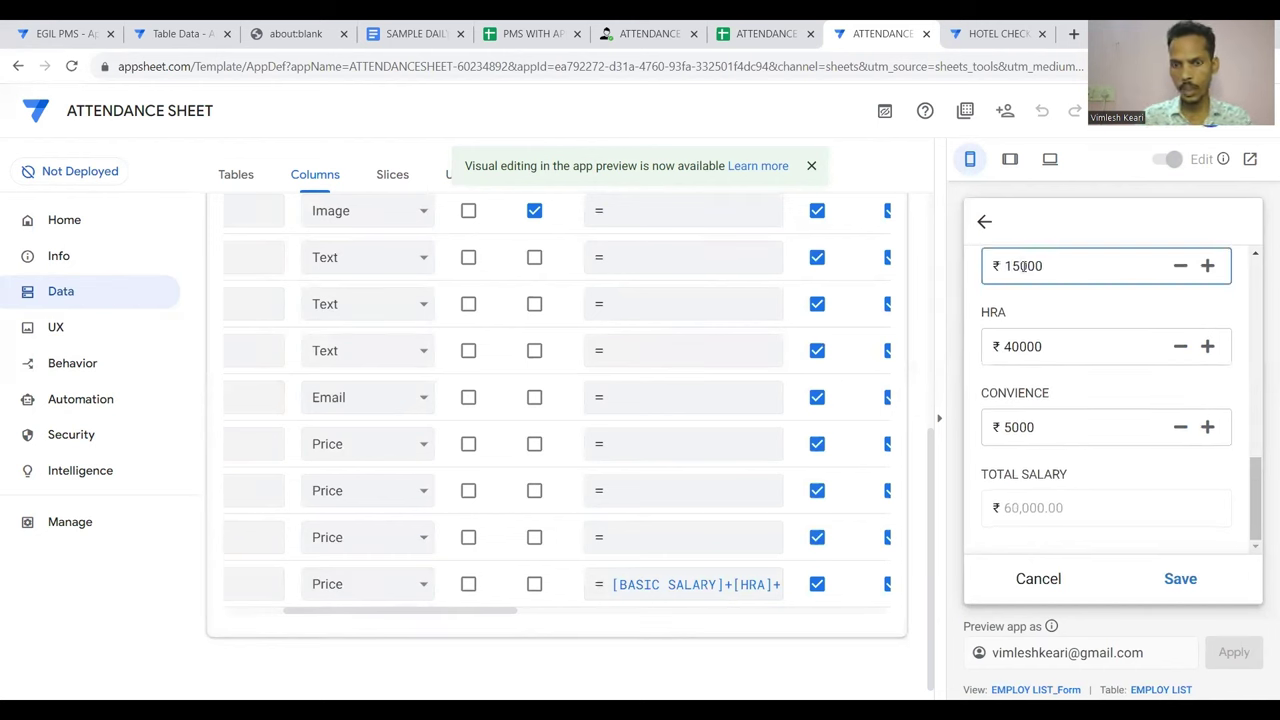
type("8")
left_click(1066, 362)
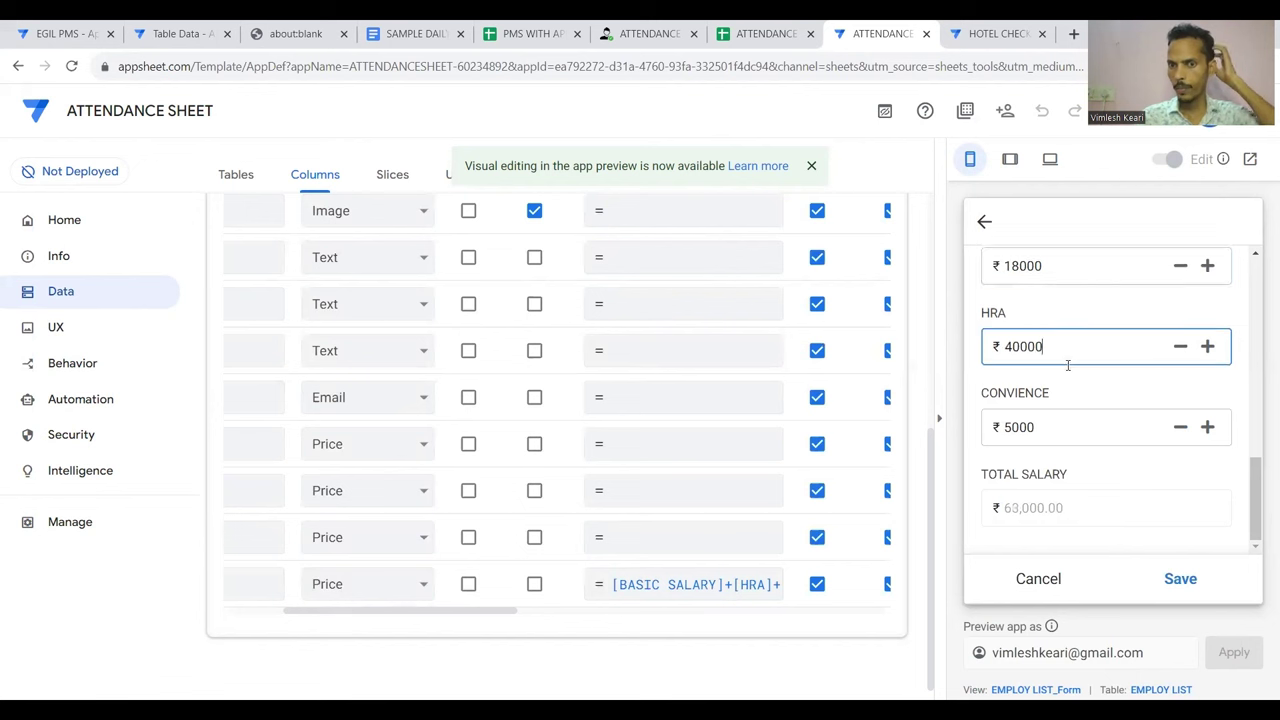
left_click(1174, 582)
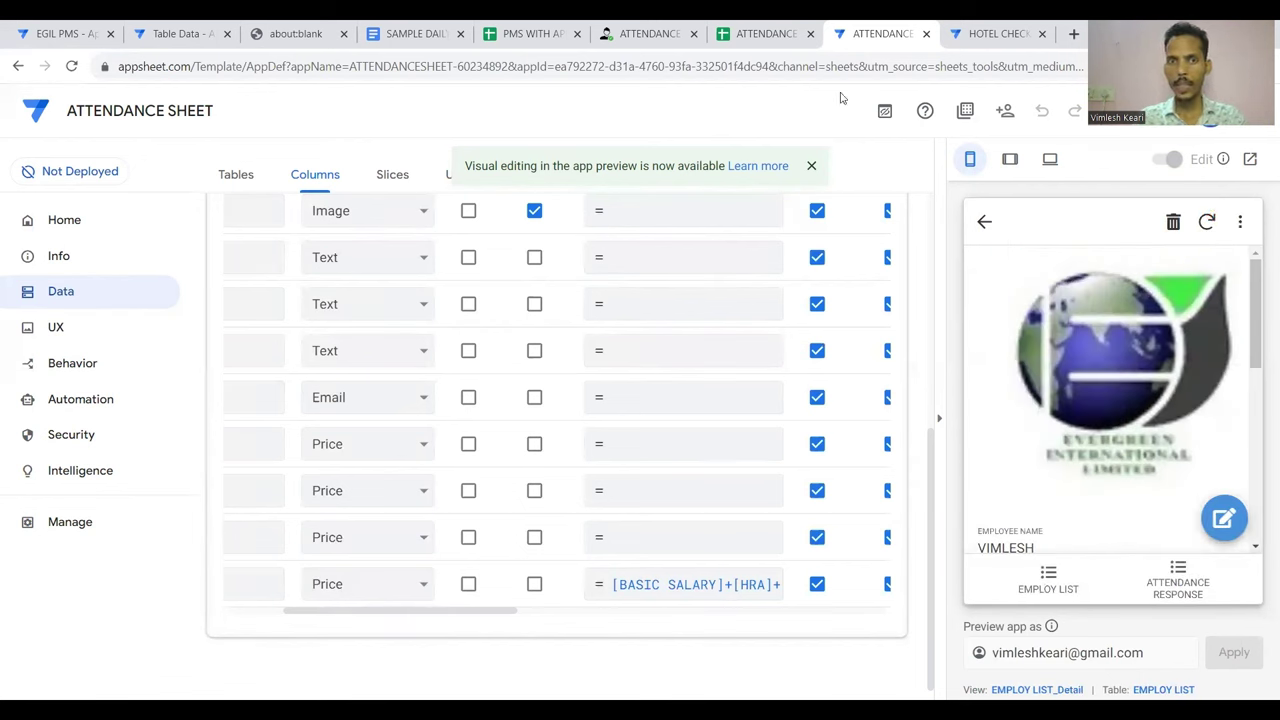
left_click(760, 34)
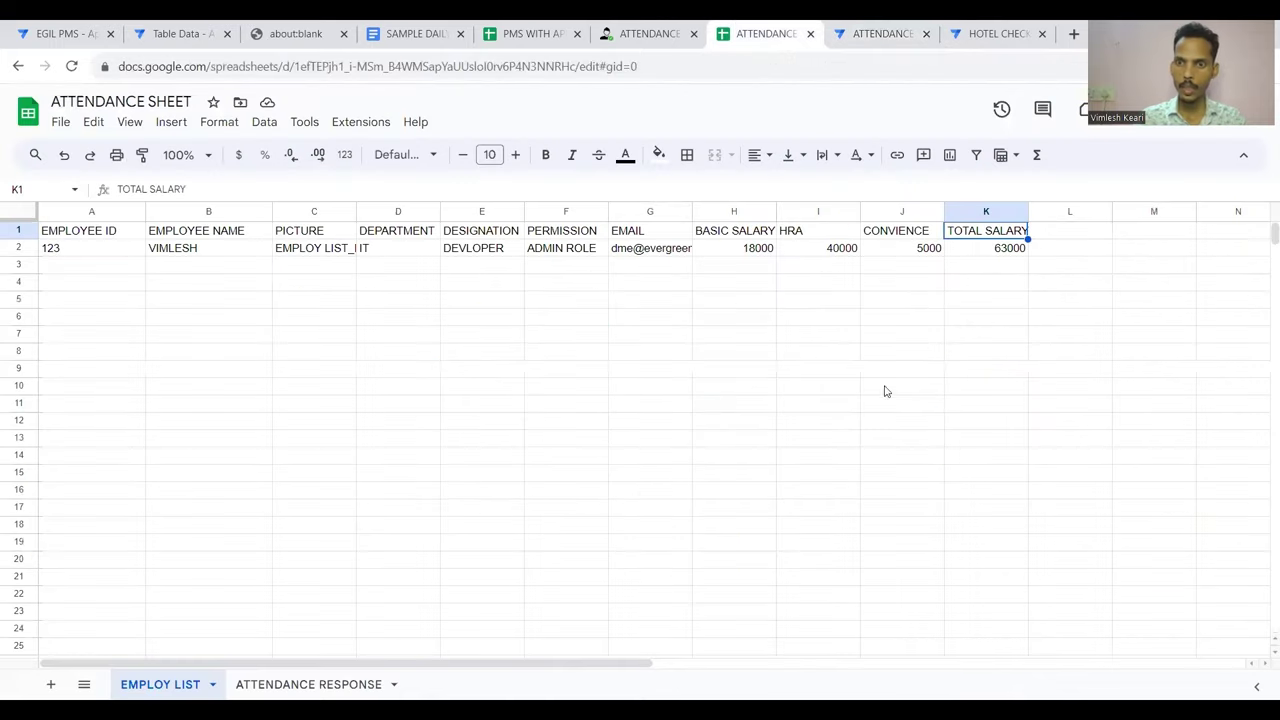
Verify cell K2 shows TOTAL SALARY 63000, then return to the AppSheet editor
left_click(998, 250)
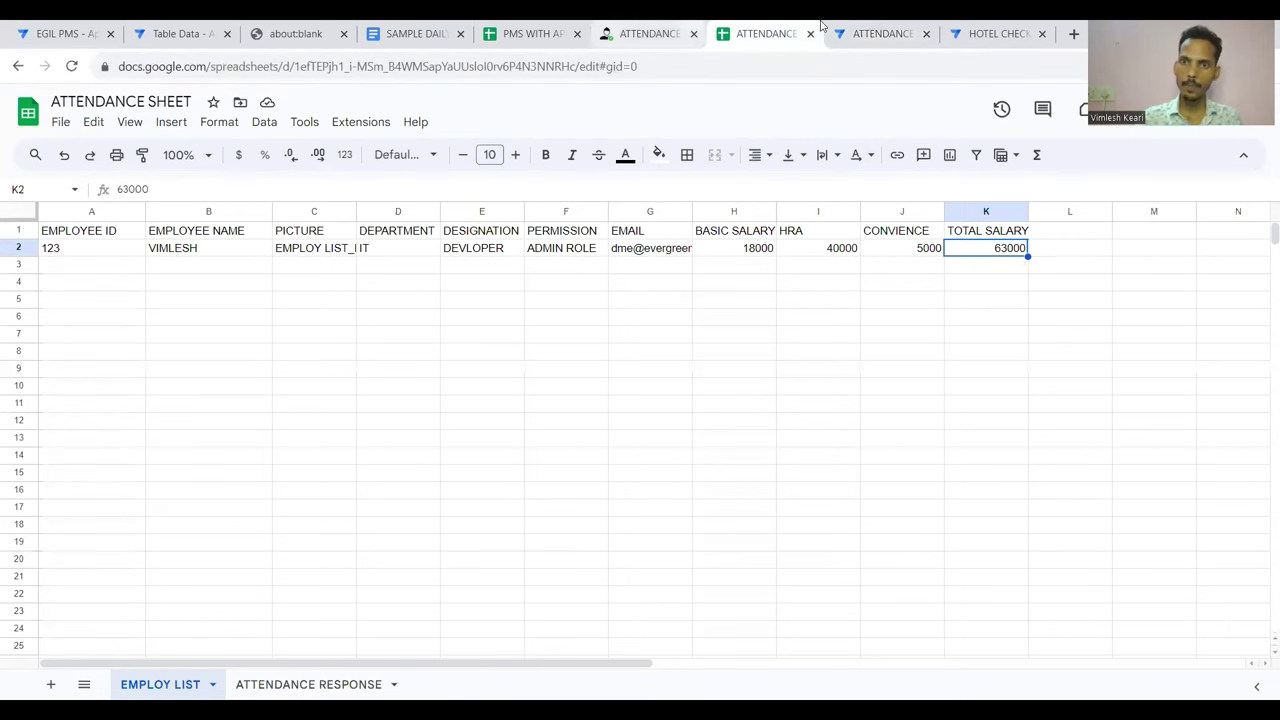
left_click(850, 30)
Start a new employee record with EMPLOYEE ID 12 and the employee's name
left_click(1062, 580)
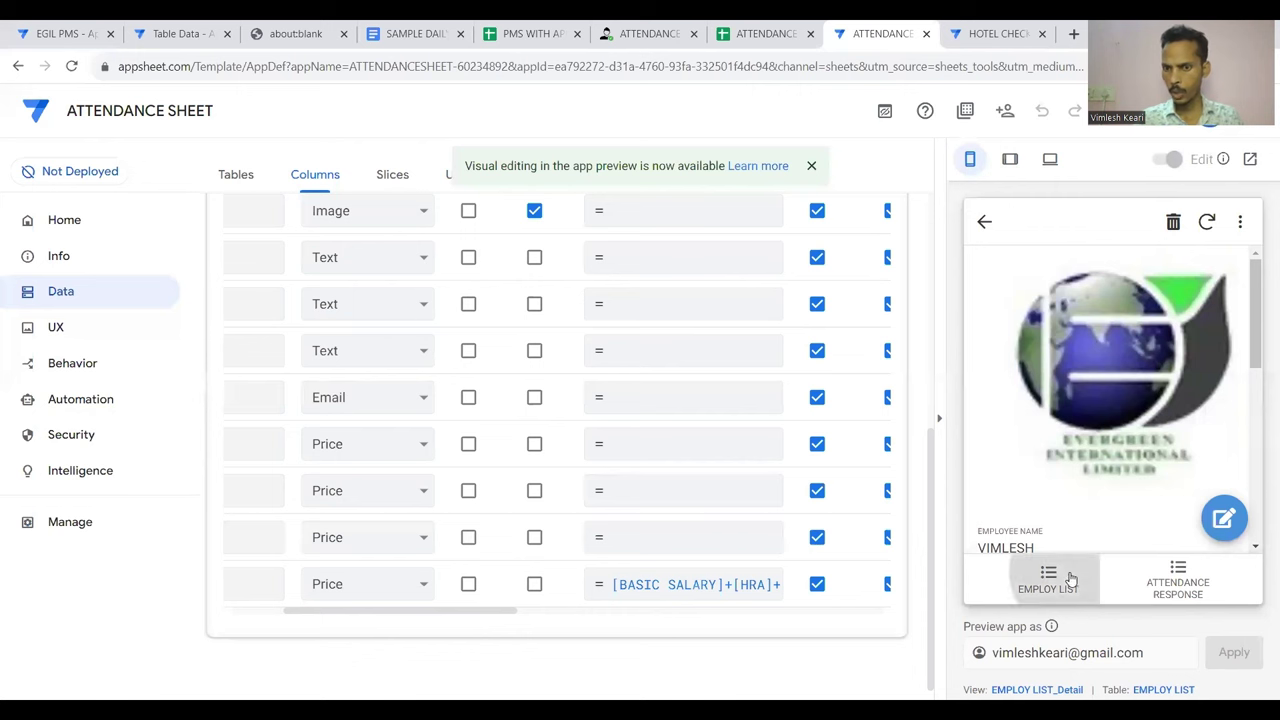
left_click(1223, 517)
left_click(1039, 310)
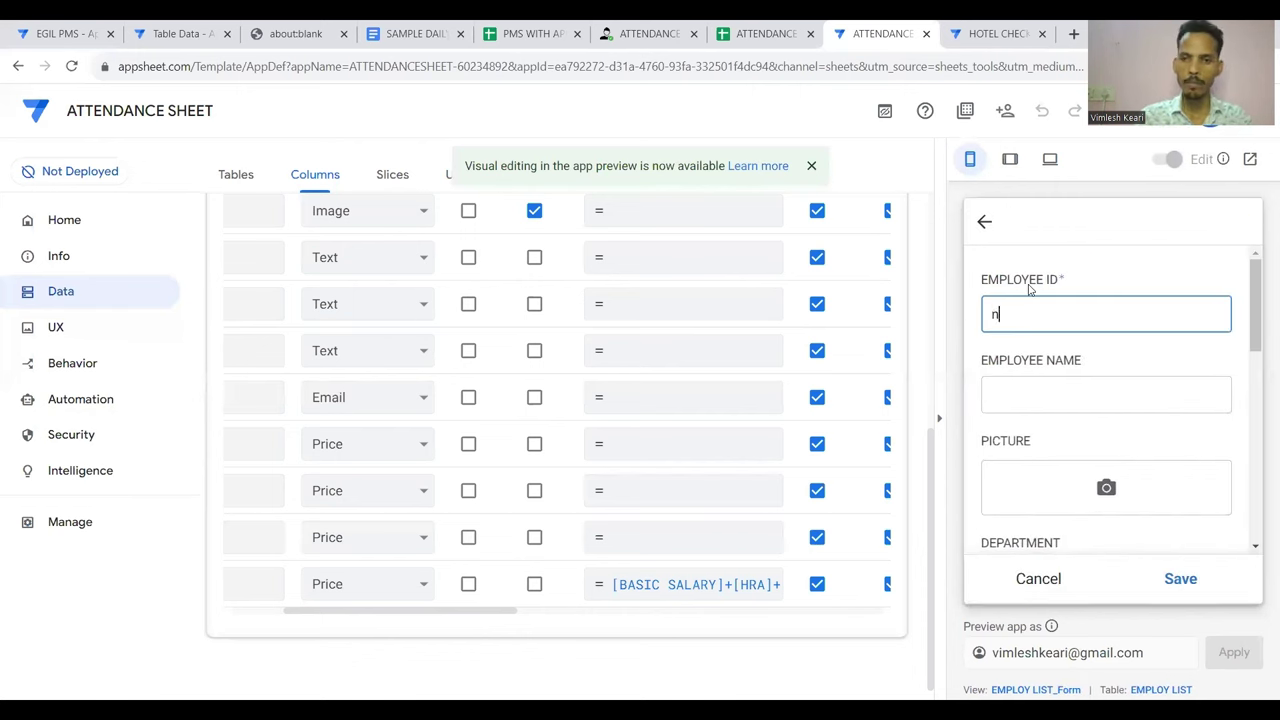
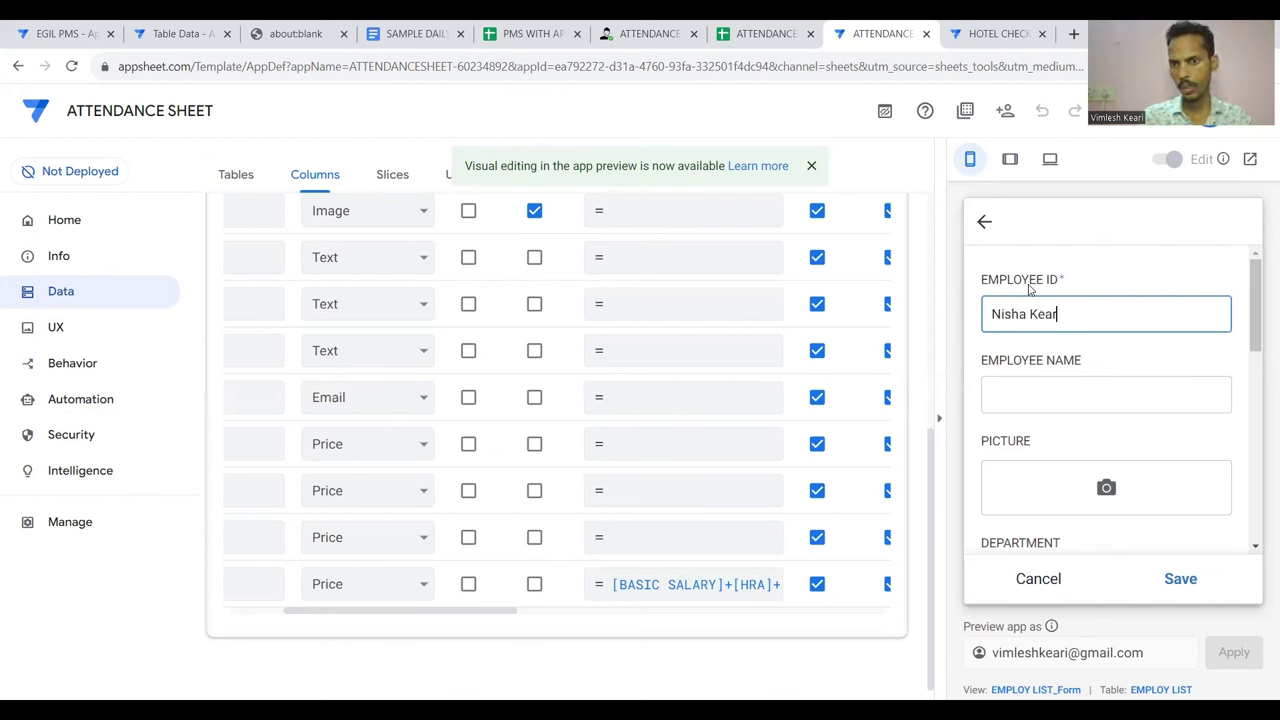
key("Tab")
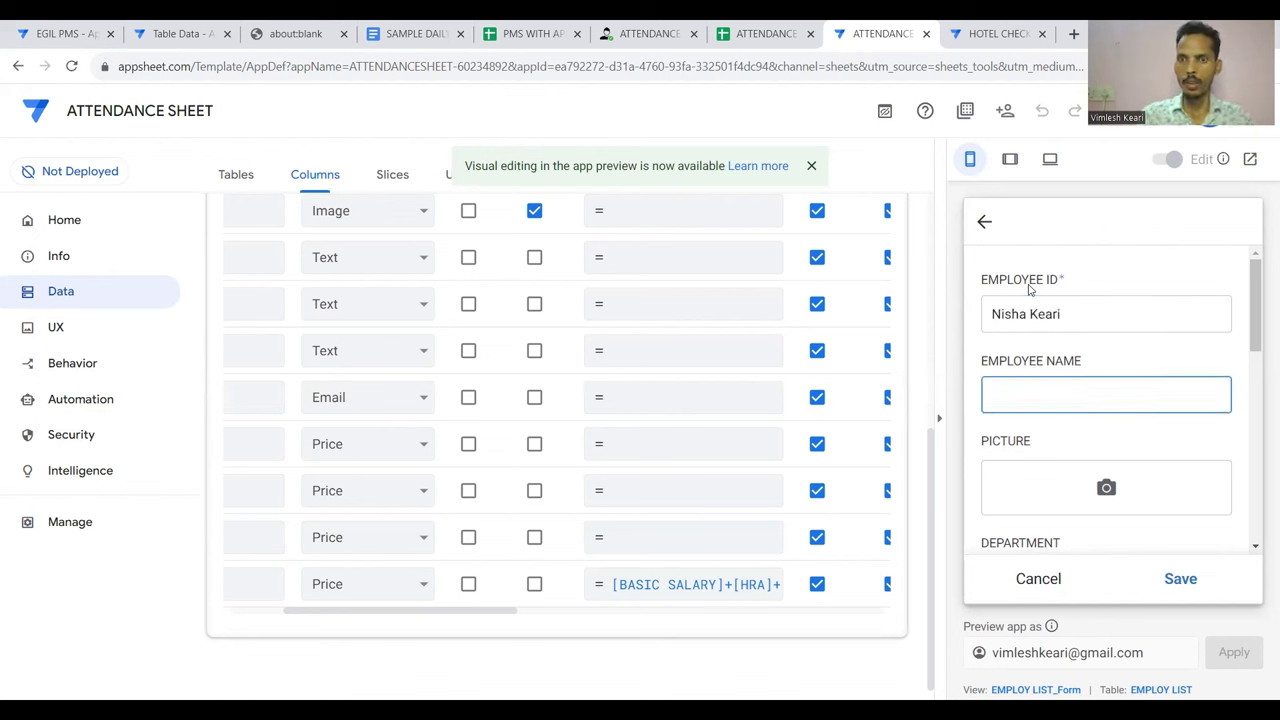
triple_click(1075, 310)
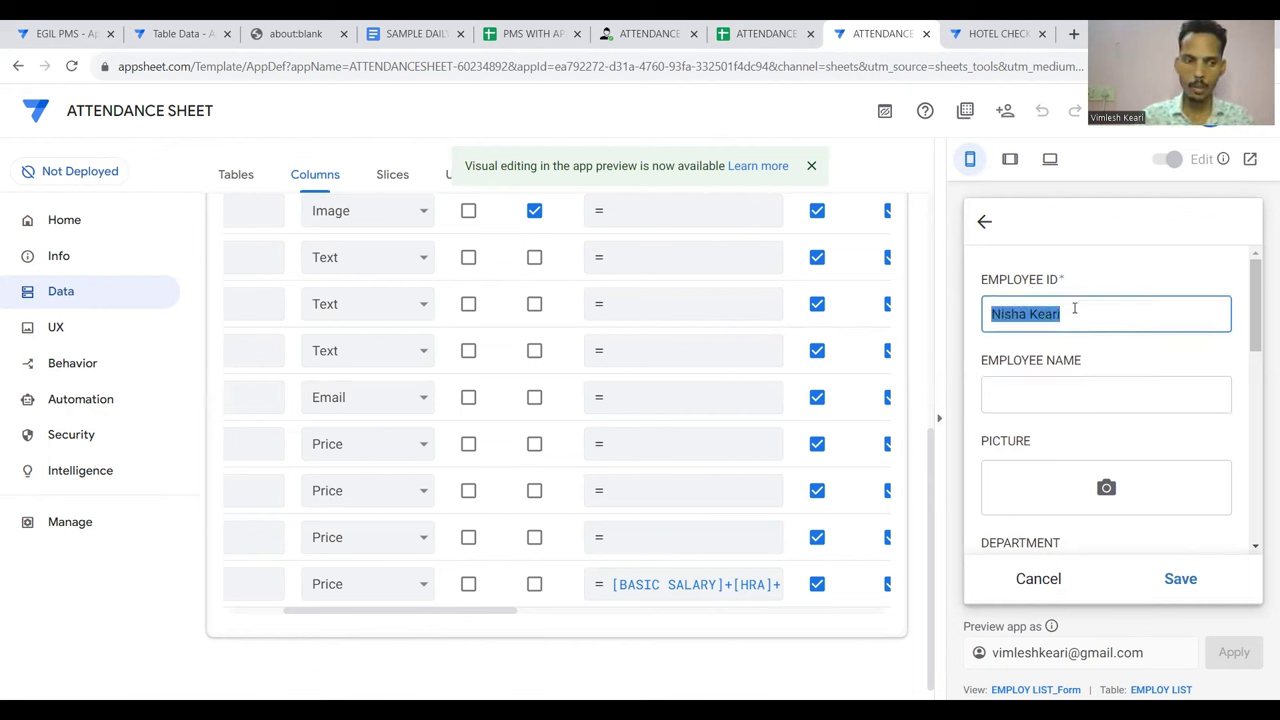
type("1234")
key("Tab")
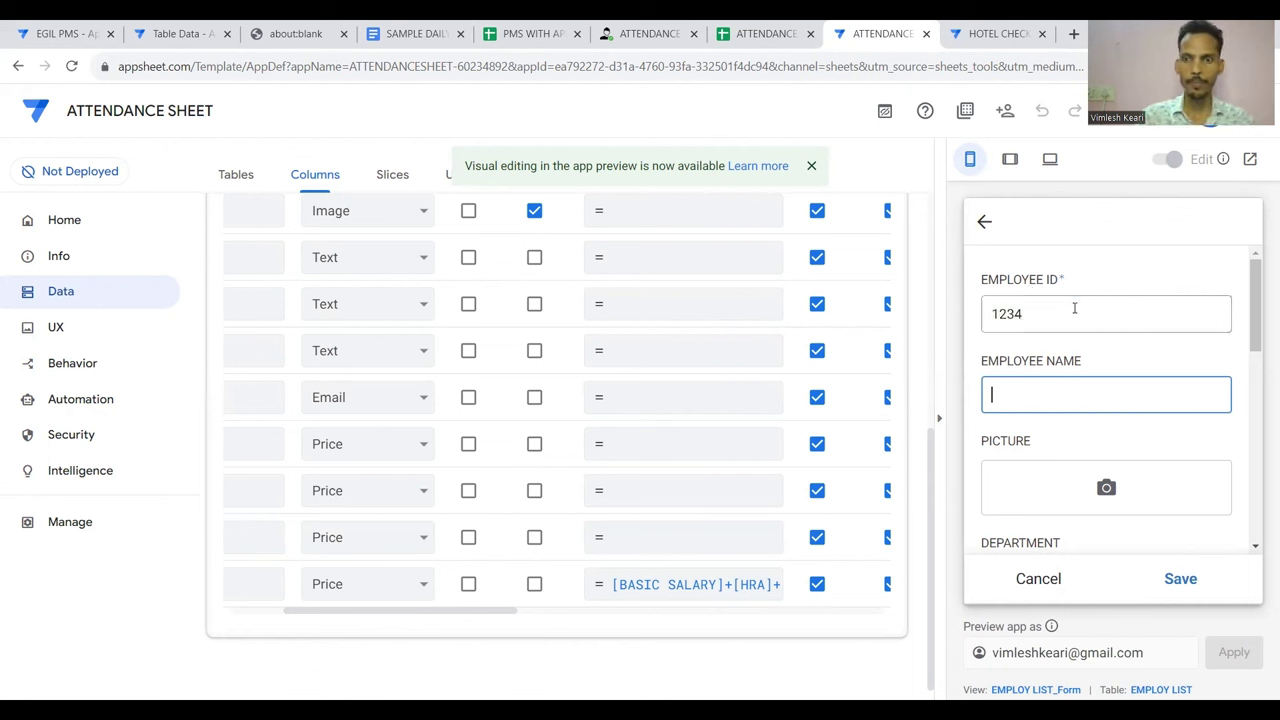
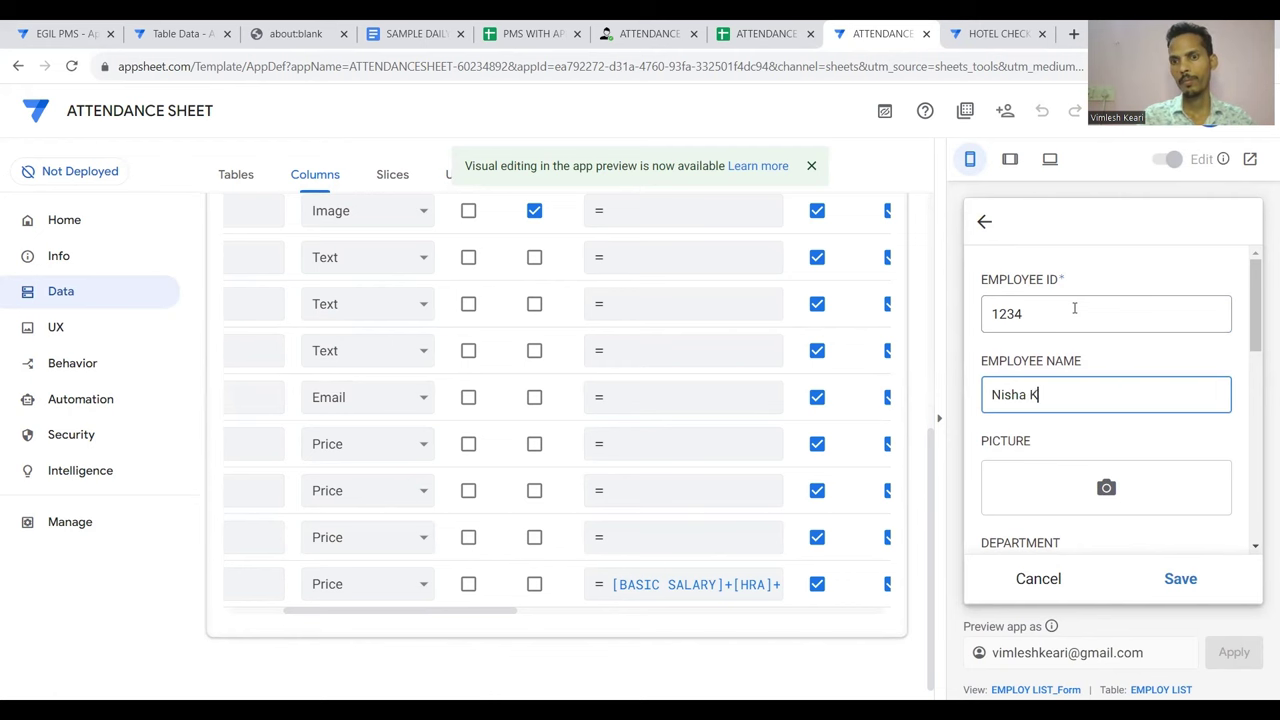
key("Tab")
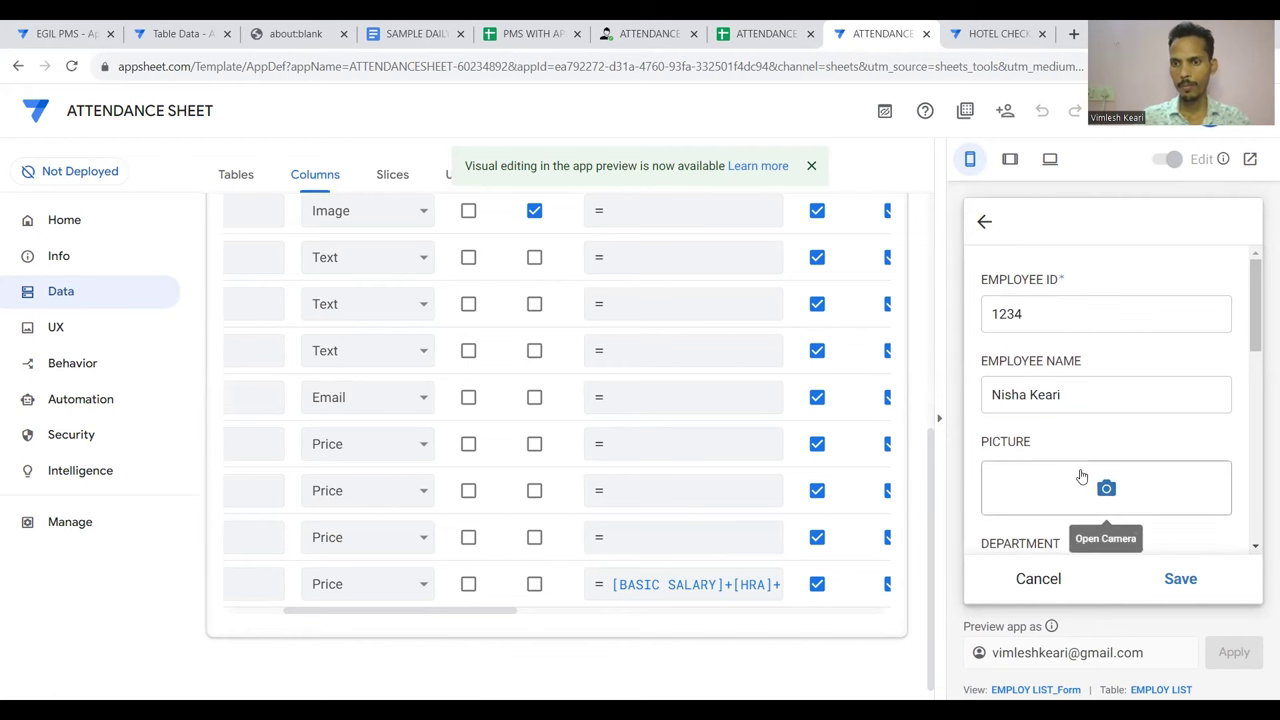
Set the picture to the Logo 100 Pixcel (1) image, department IT, designation DME
left_click(1081, 477)
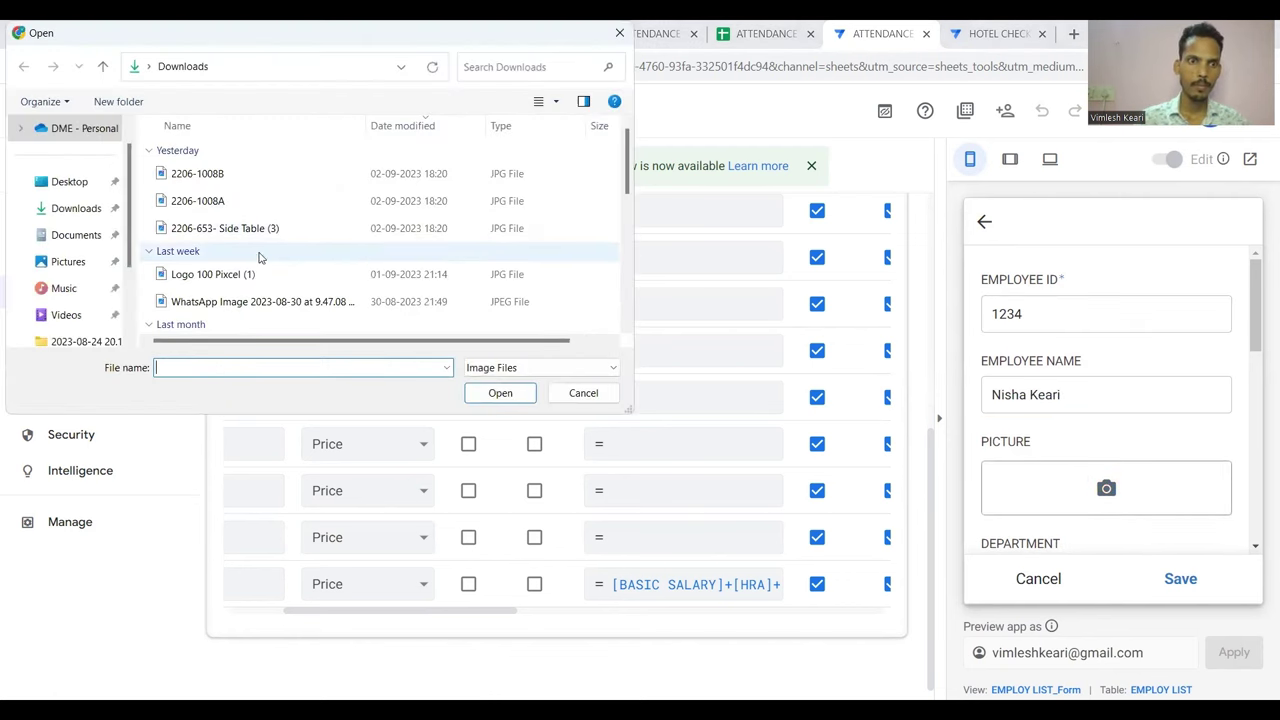
left_click(248, 274)
double_click(248, 274)
left_click(1037, 428)
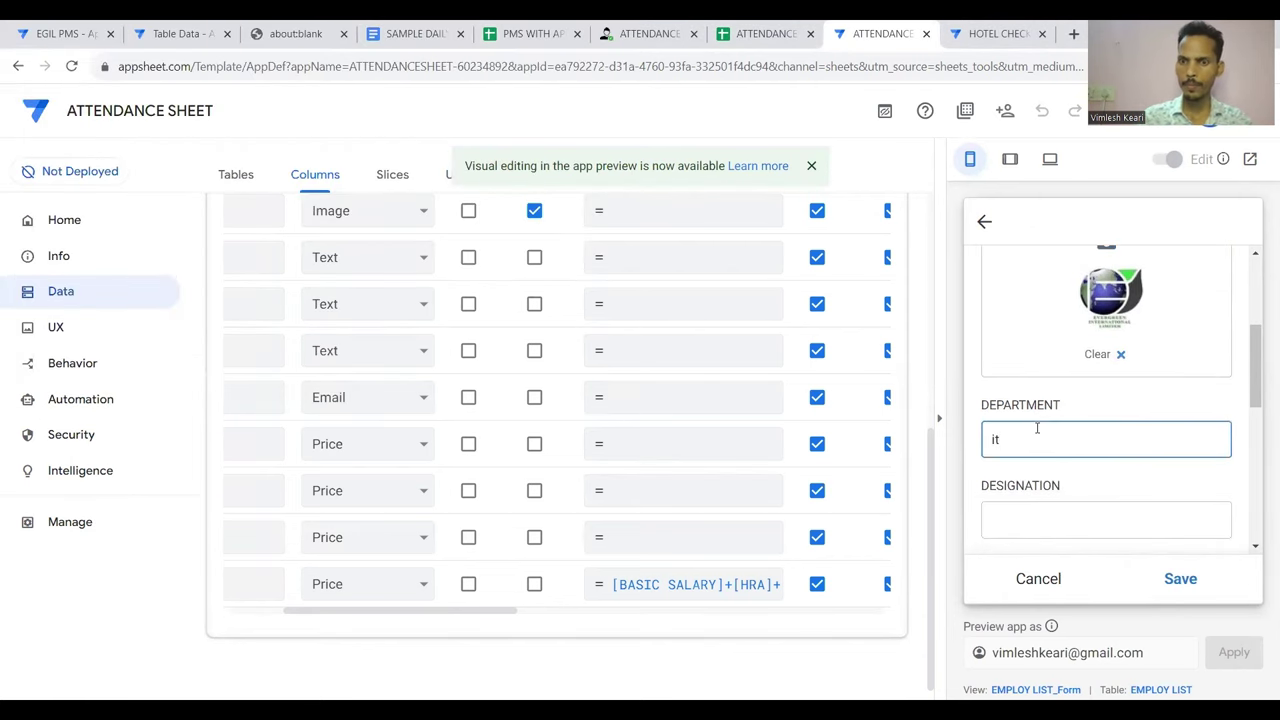
type("IT")
key("Tab")
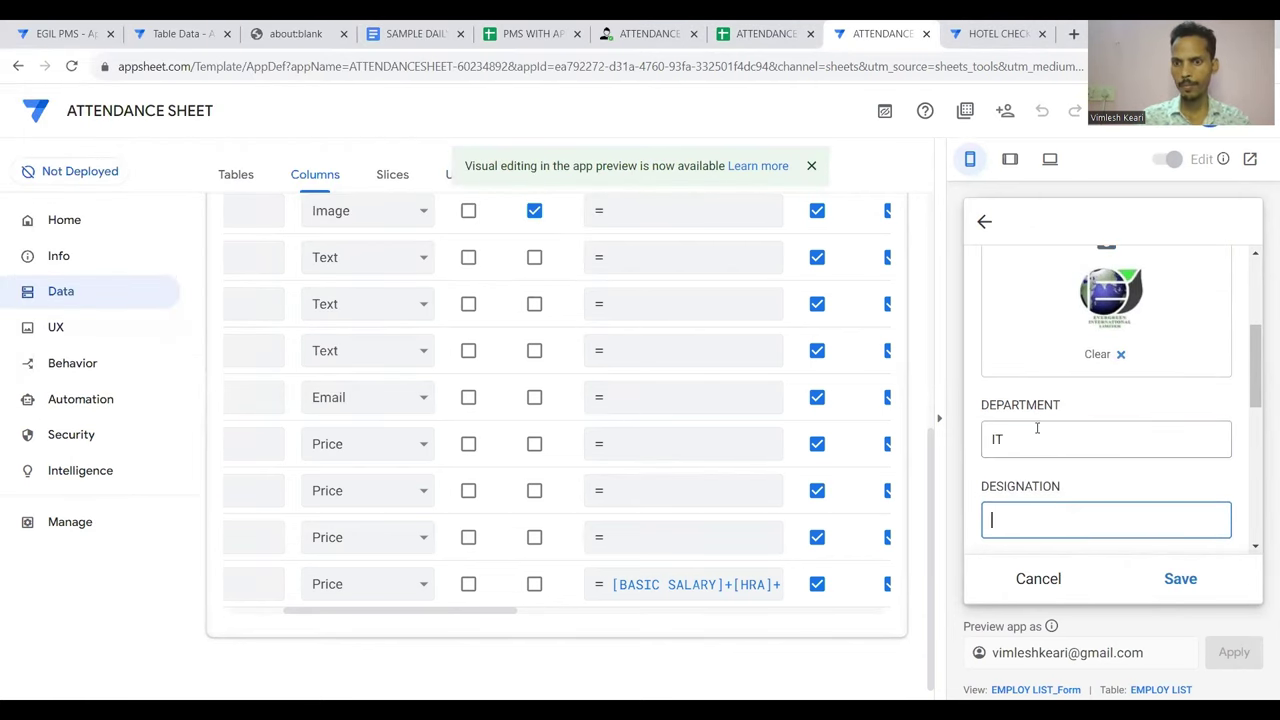
type("deve")
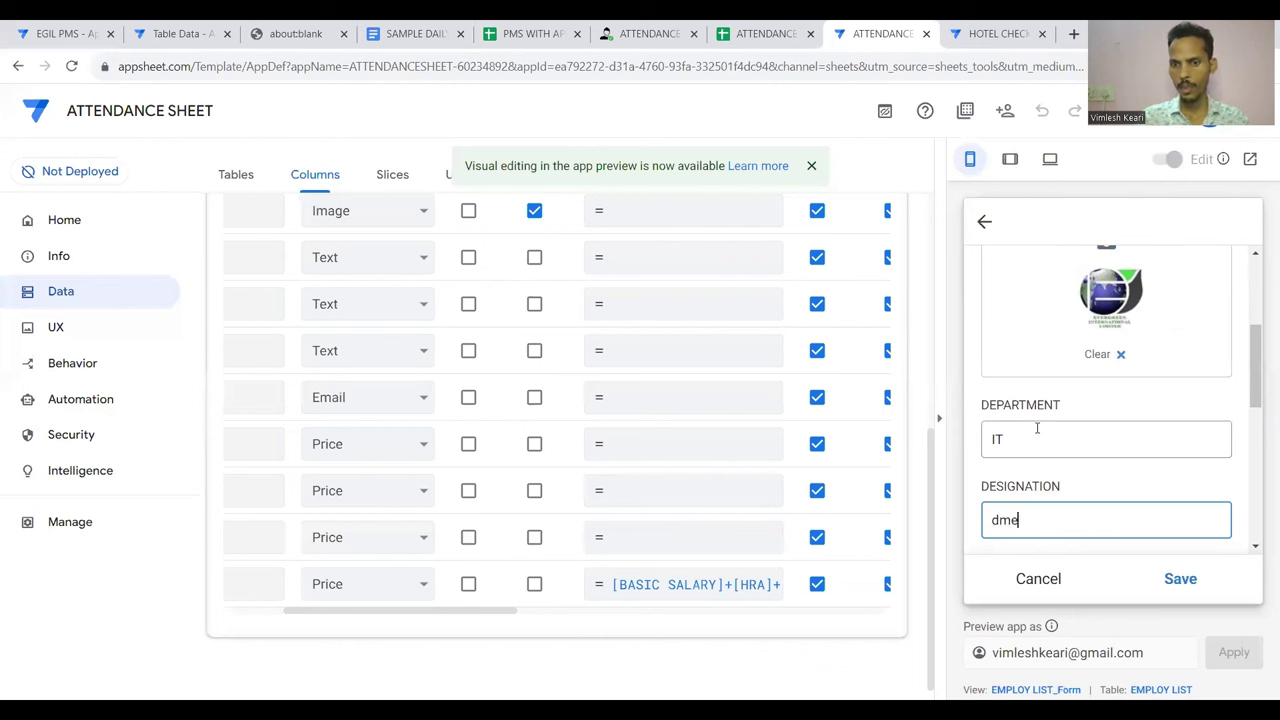
key("BackSpace")
key("BackSpace")
key("BackSpace")
key("BackSpace")
type("DME")
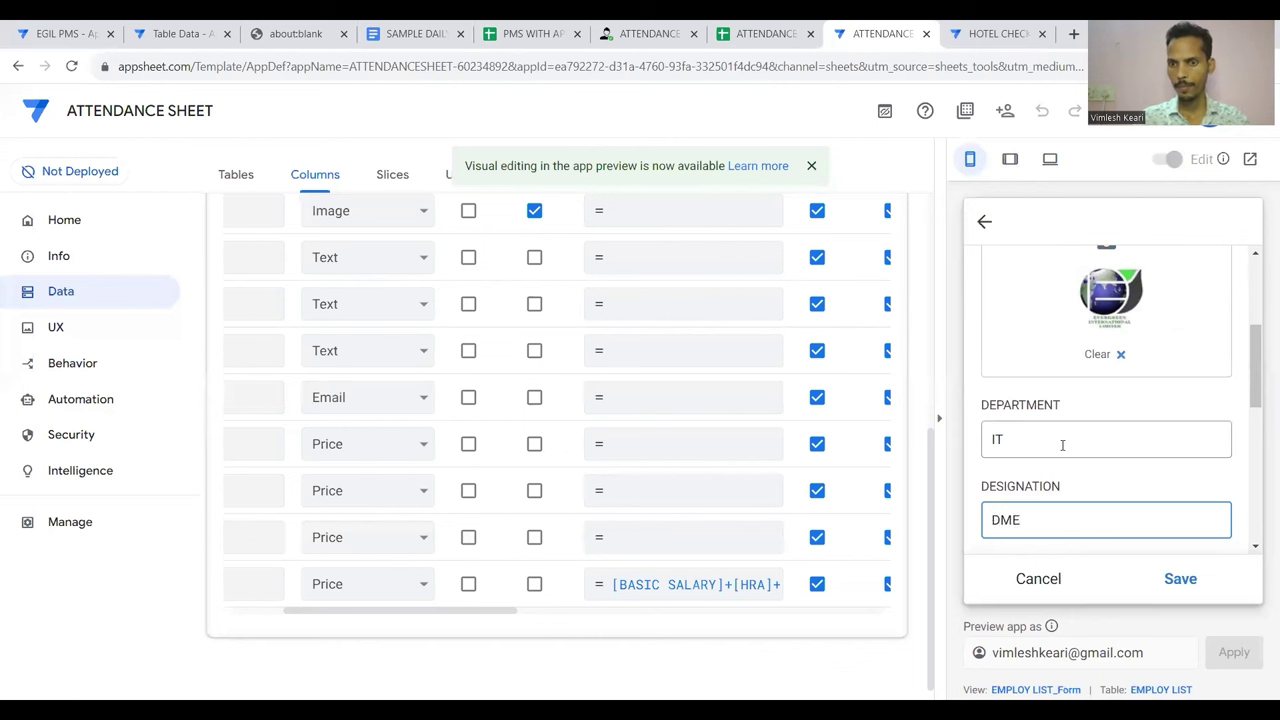
Set PERMISSION to USER ROLE and fill in the employee's email
scroll(1062, 445, "down", 2)
left_click(1052, 405)
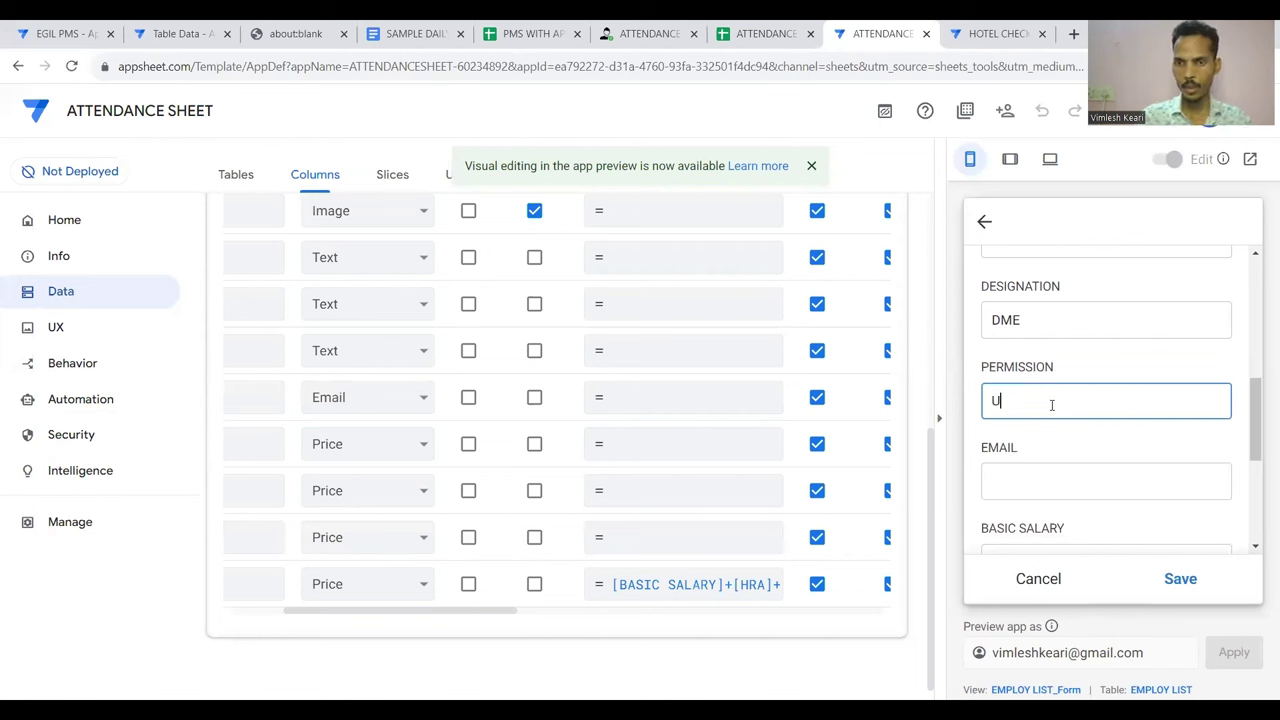
type("USER")
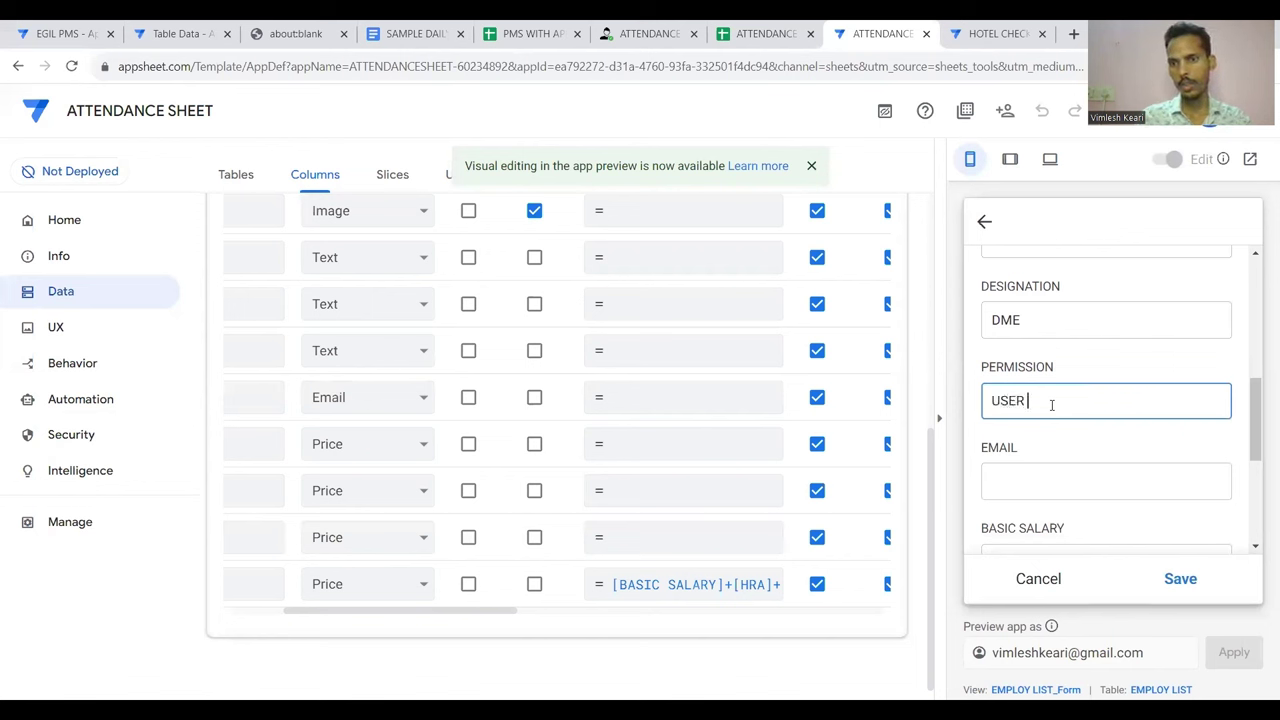
type(" ROLE")
scroll(1052, 406, "down", 1)
left_click(1042, 397)
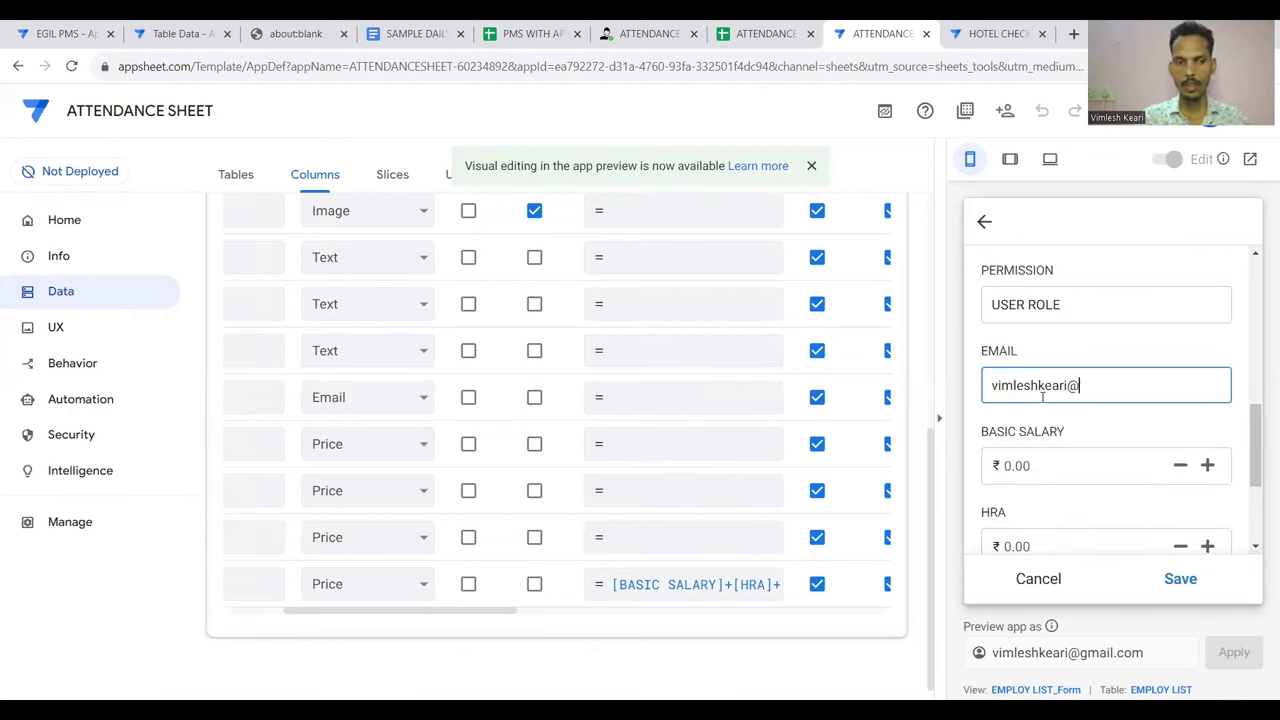
type("gmail.com")
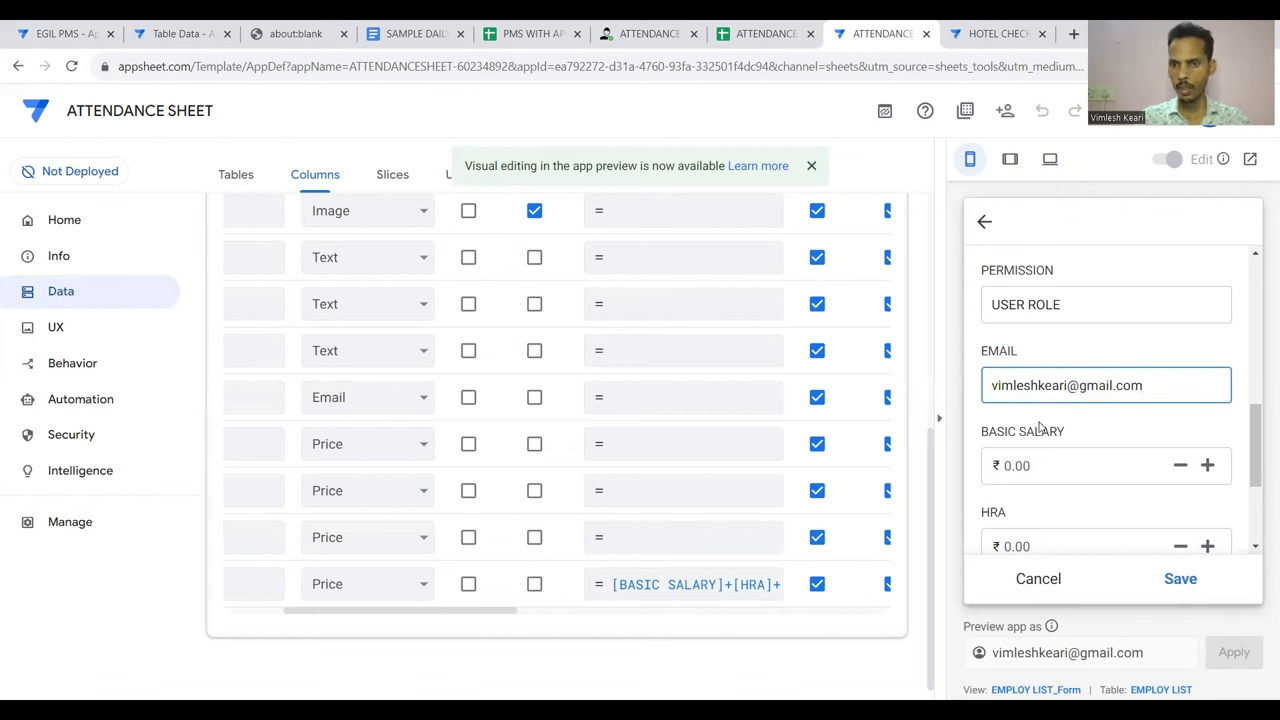
Enter basic salary 18000, HRA 20000 and convience 10000
left_click(1030, 464)
type("18")
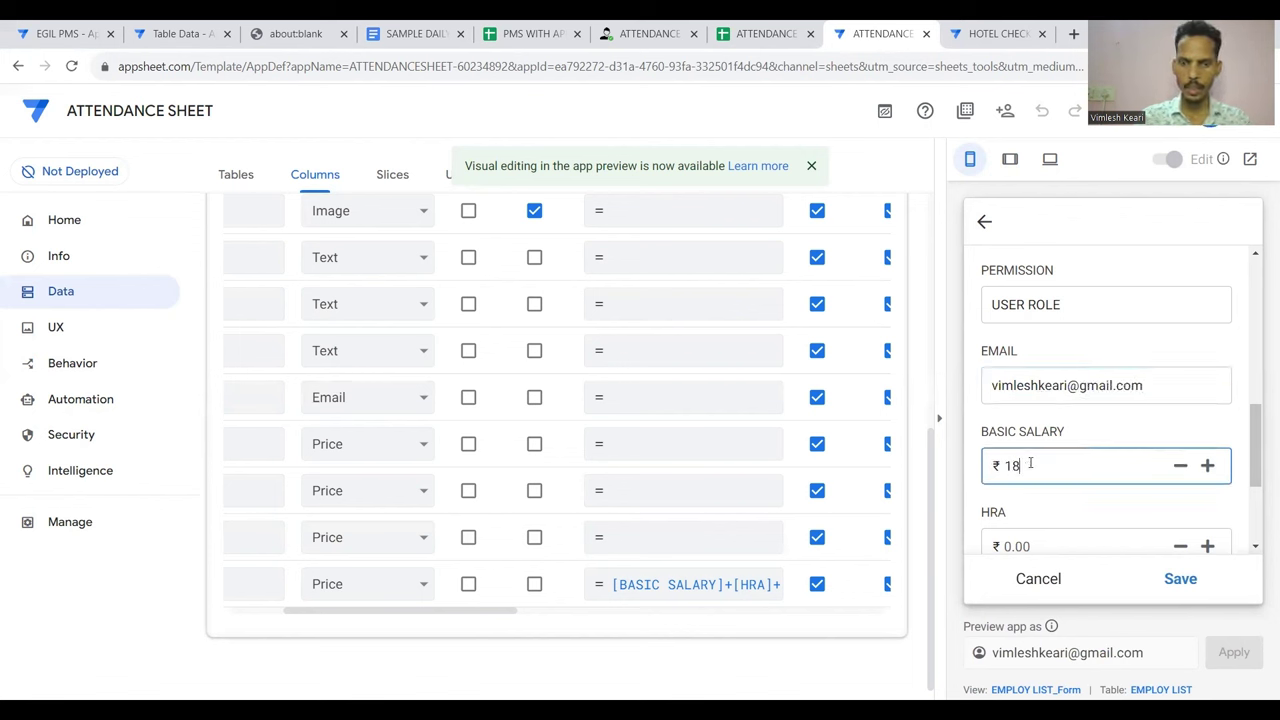
type("000")
scroll(1033, 477, "down", 1)
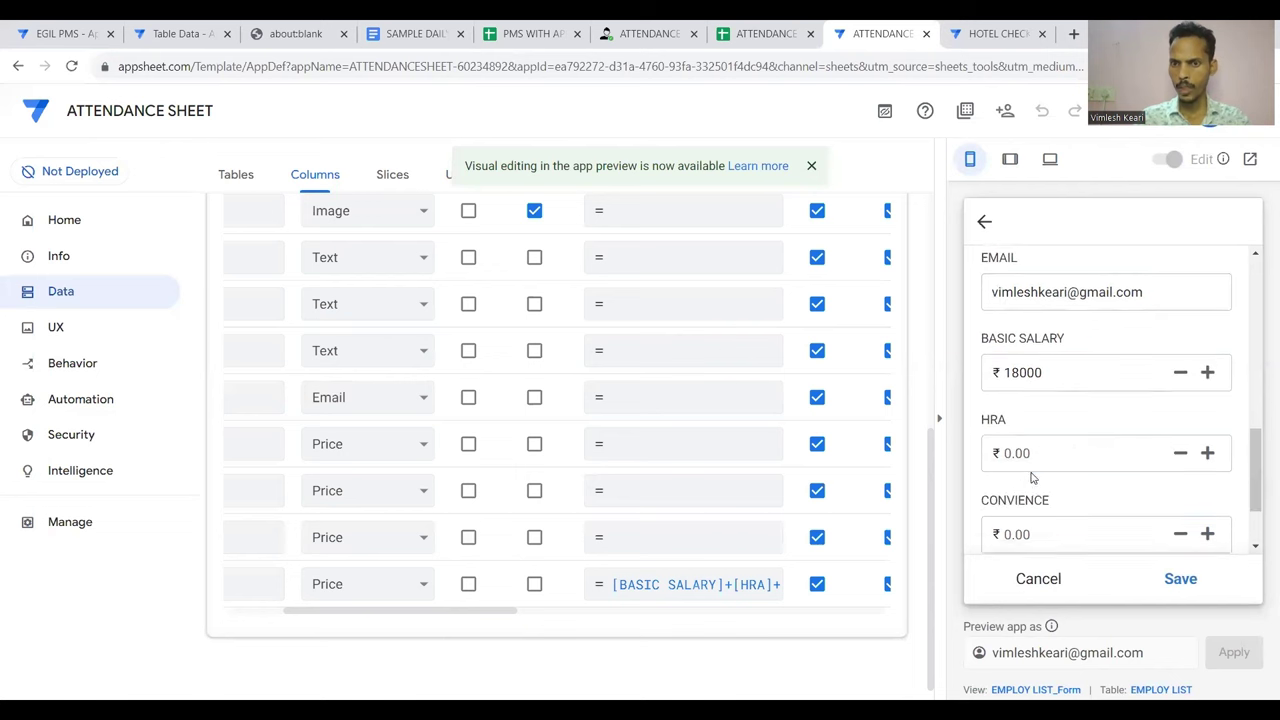
left_click(1025, 455)
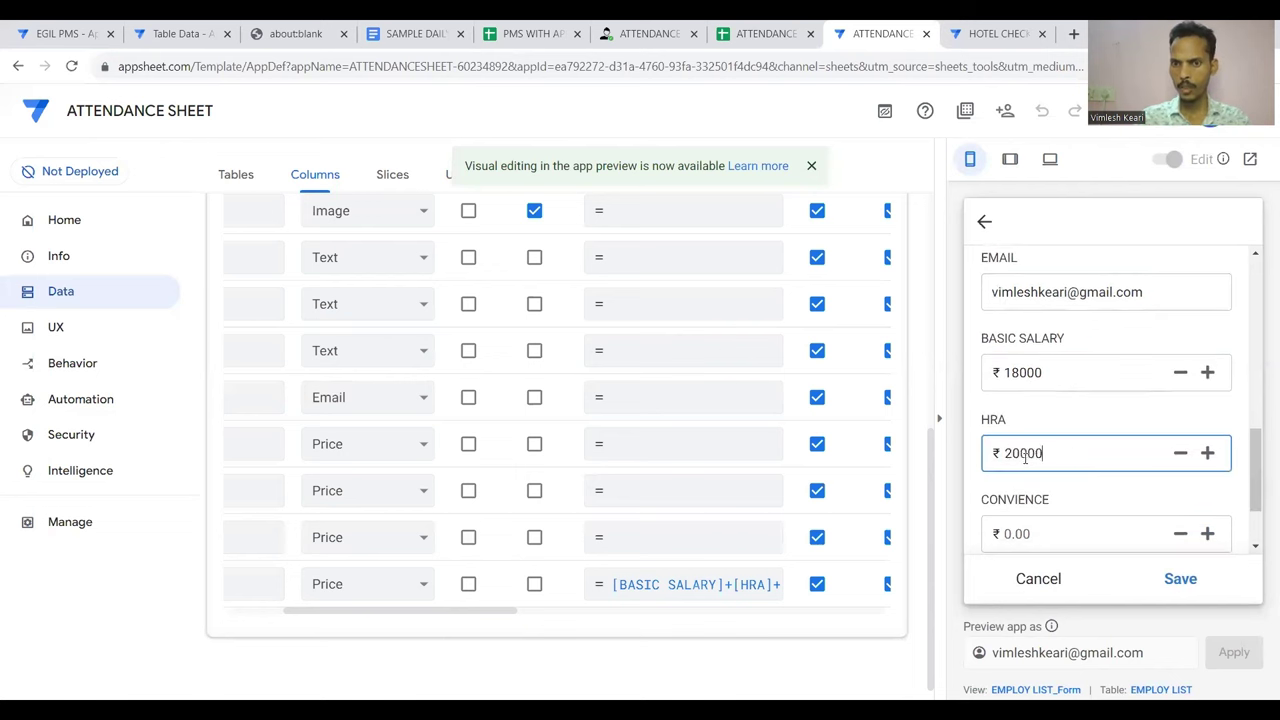
type("20000")
scroll(1025, 457, "down", 1)
left_click(1025, 455)
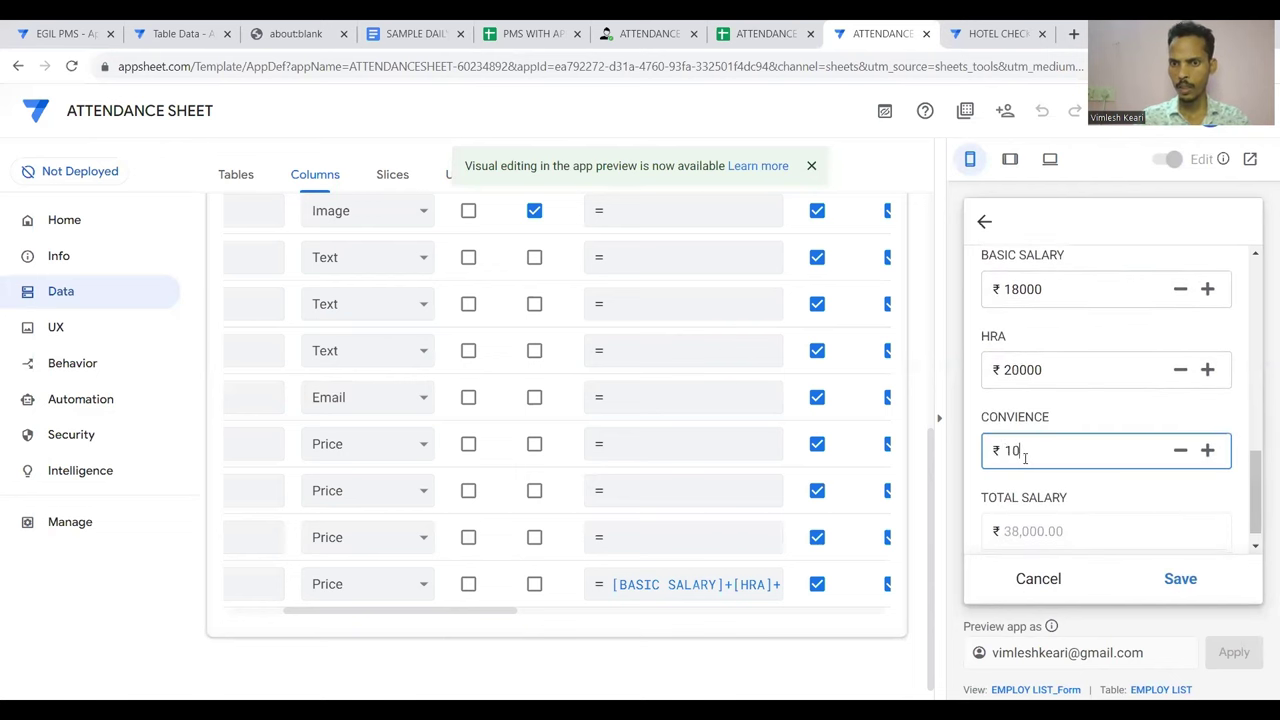
type("10000")
scroll(1025, 460, "down", 1)
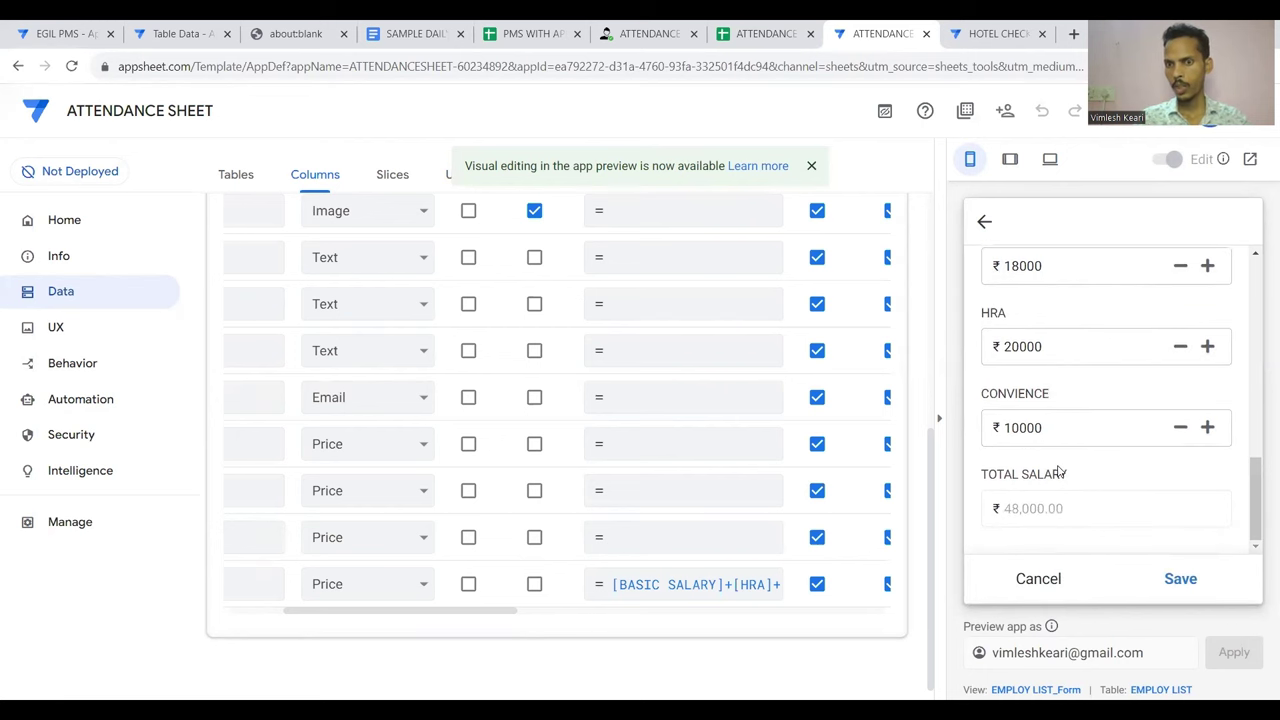
Save the new employee record and bring up the EMPLOY LIST view settings
left_click(1184, 582)
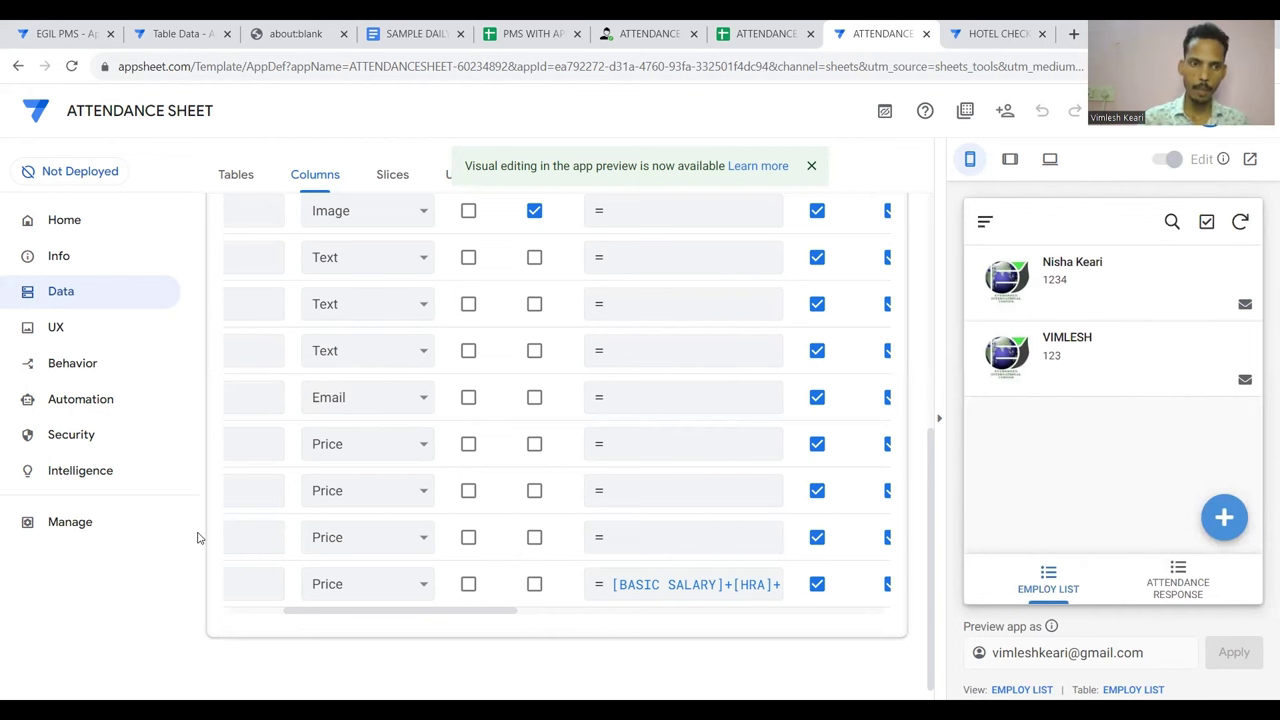
scroll(924, 474, "up", 3)
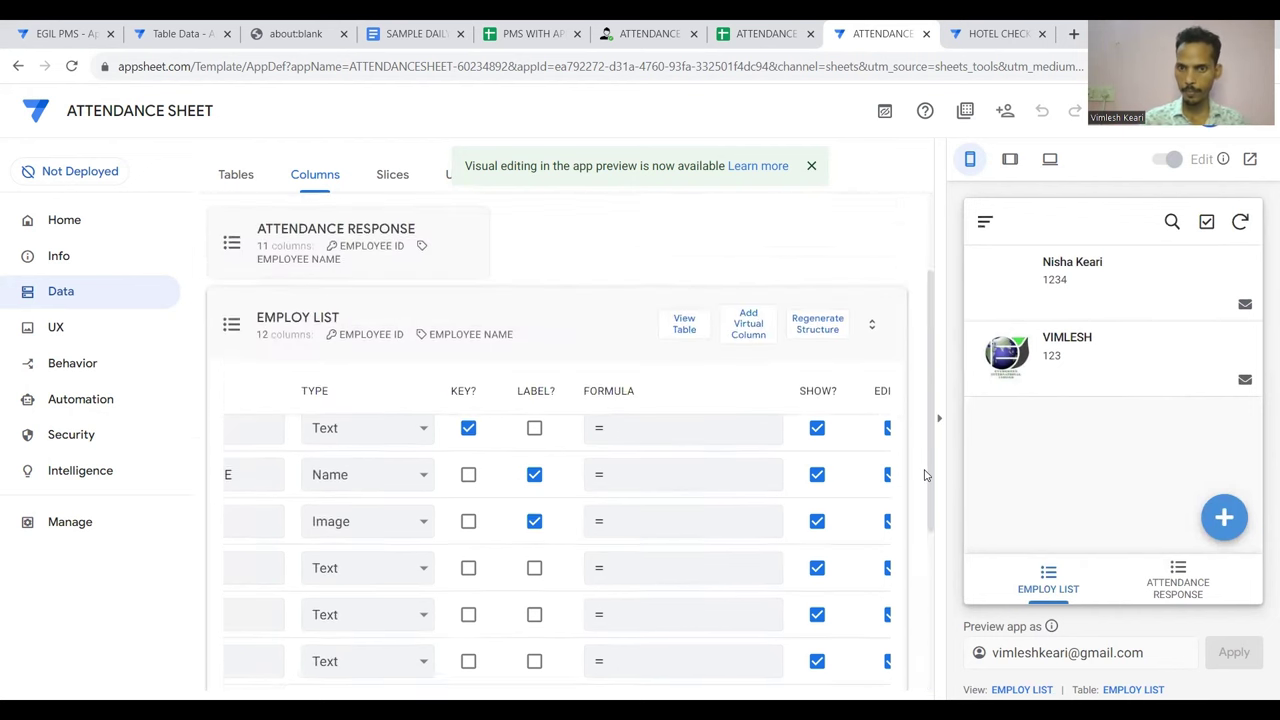
left_click(577, 290)
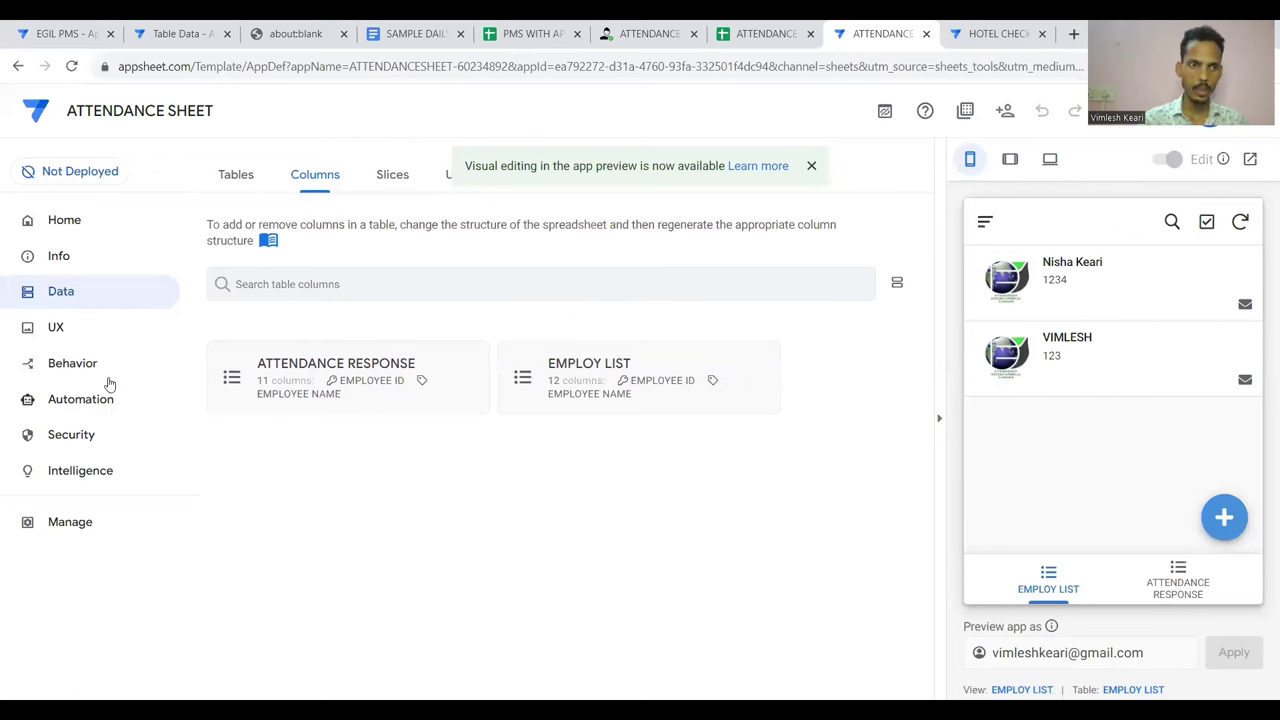
left_click(61, 328)
scroll(409, 437, "down", 3)
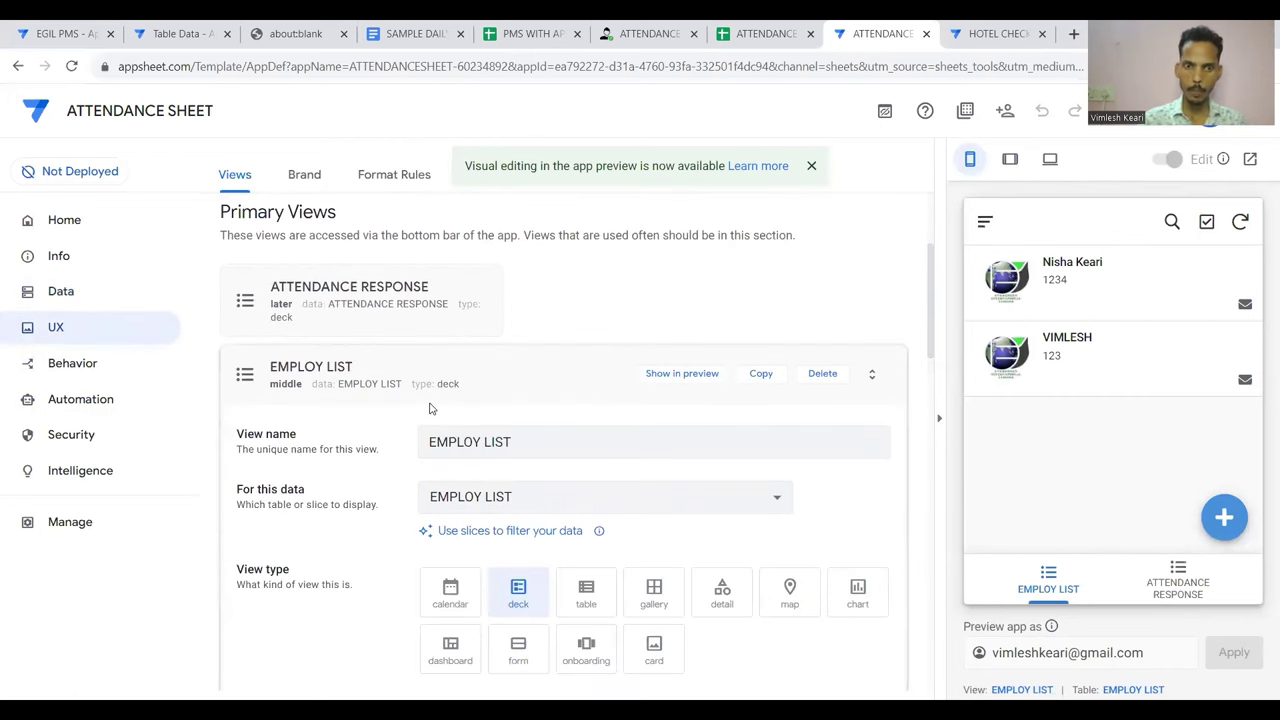
scroll(429, 409, "down", 3)
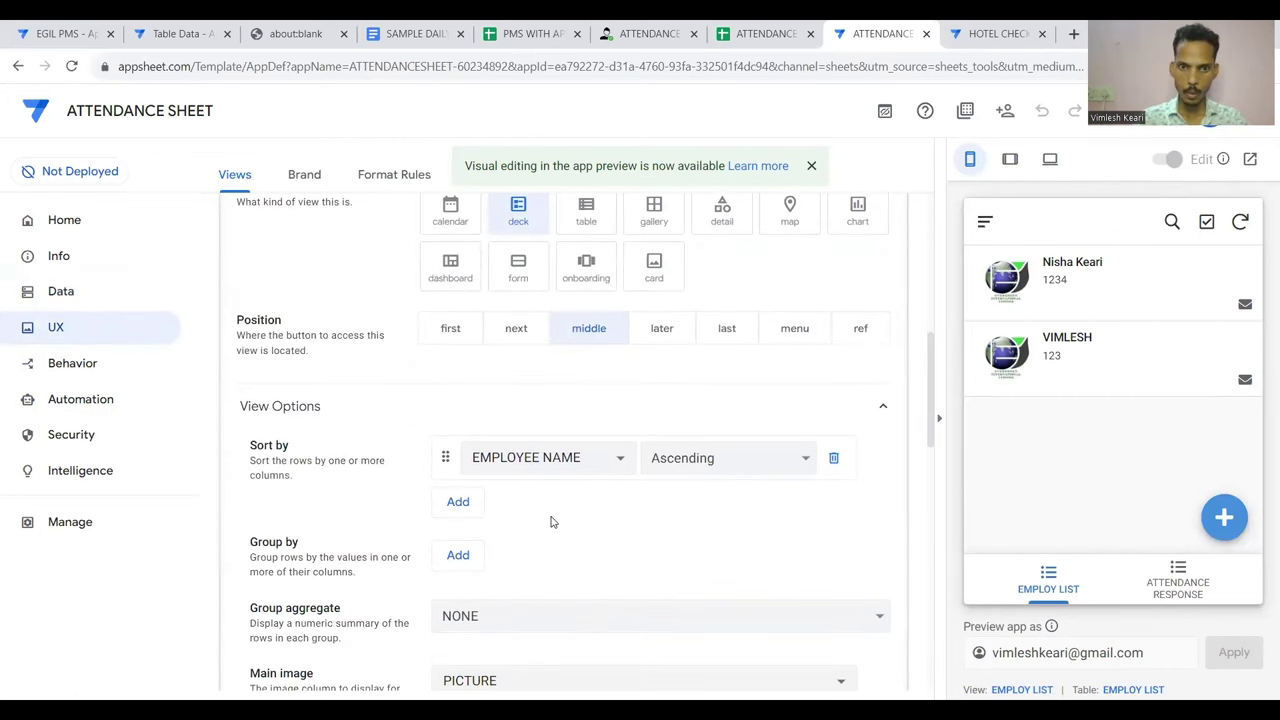
scroll(649, 495, "down", 2)
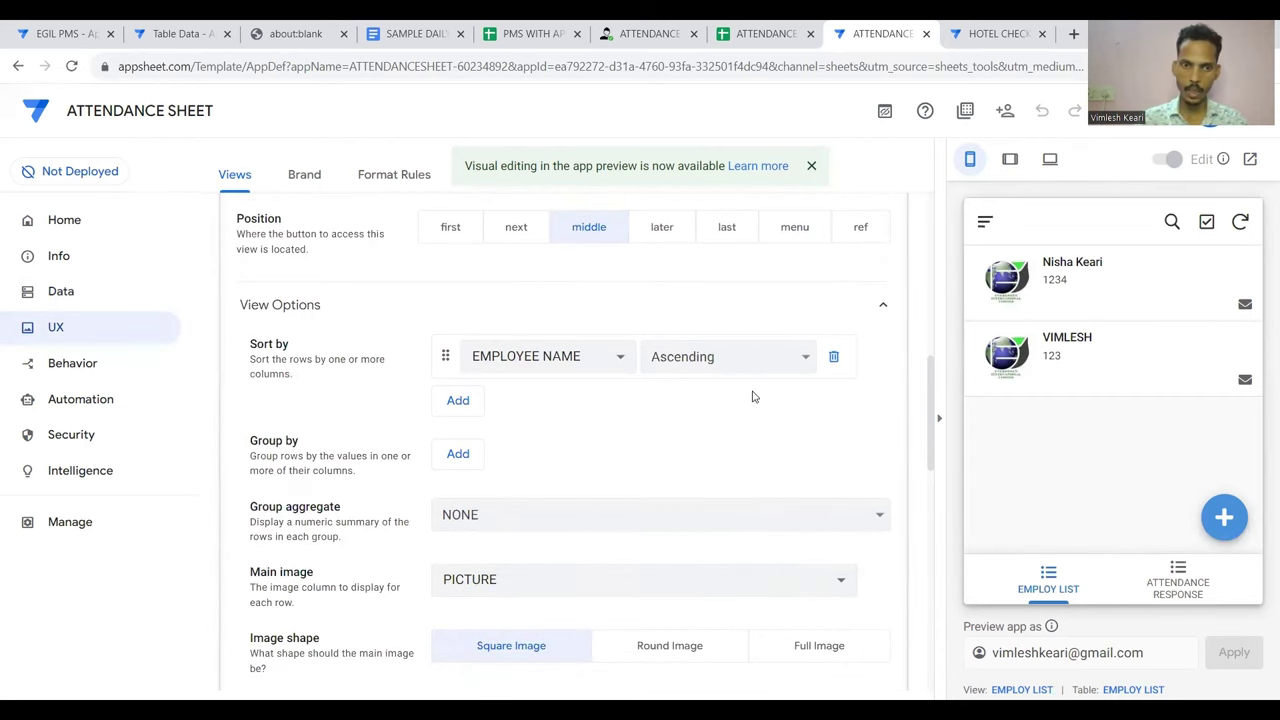
scroll(753, 397, "down", 3)
scroll(753, 397, "down", 1)
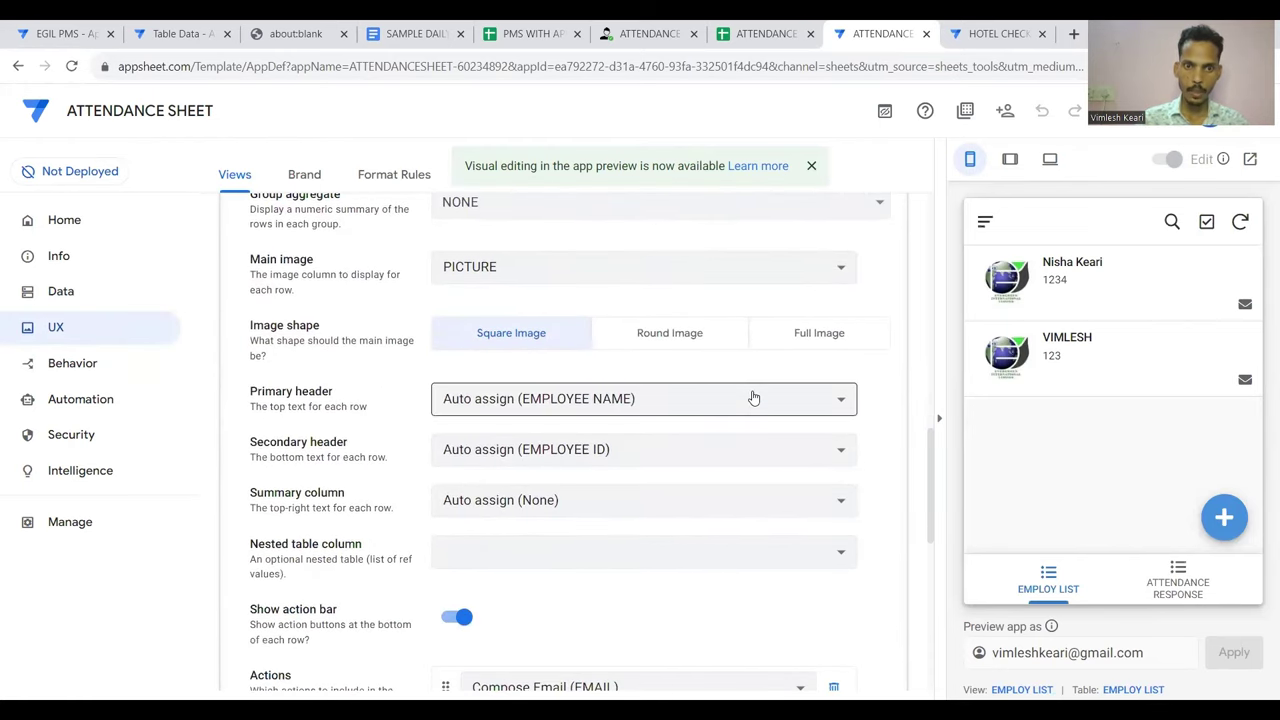
Keep EMPLOYEE NAME as primary header, set secondary header DESIGNATION and summary column DEPARTMENT
left_click(686, 400)
left_click(686, 400)
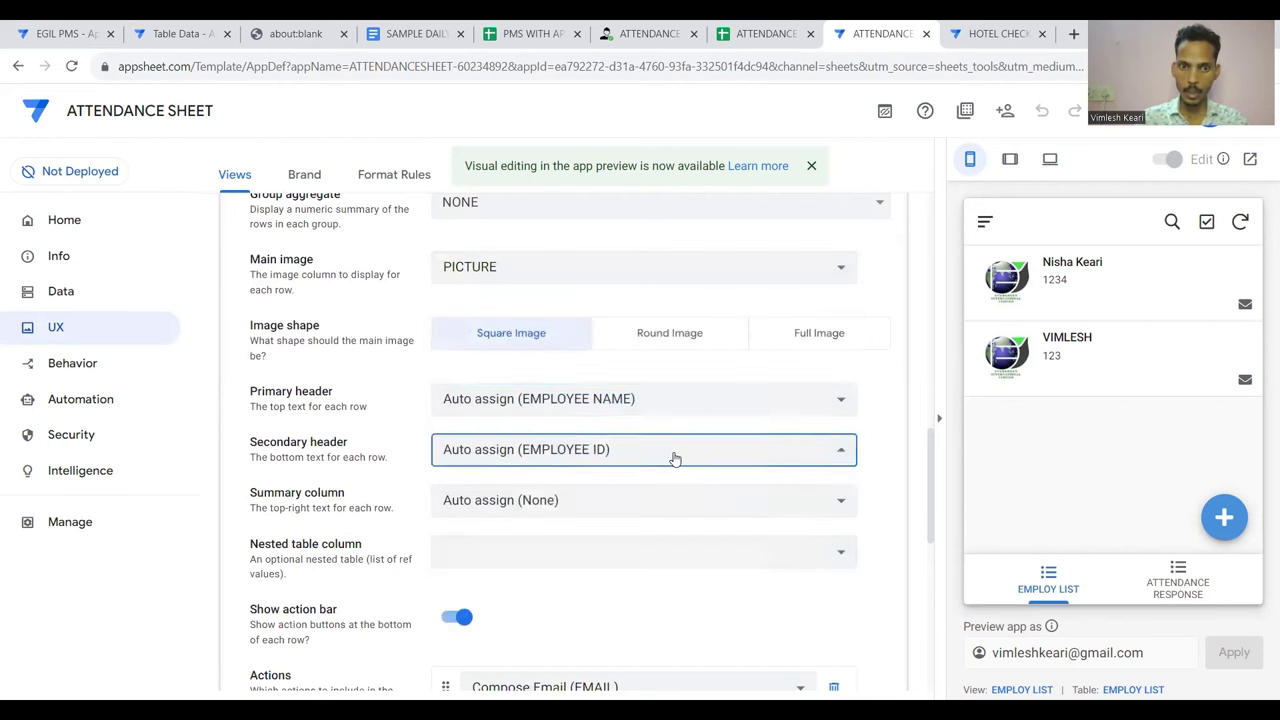
left_click(675, 458)
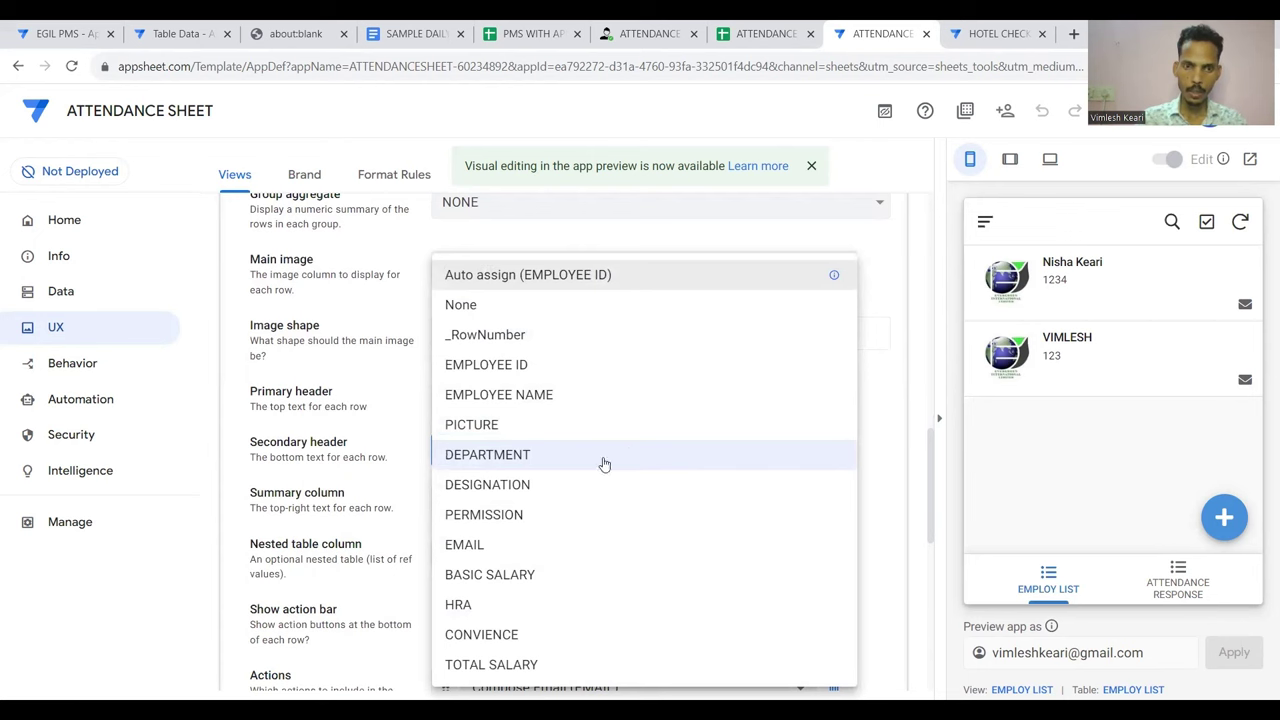
left_click(571, 485)
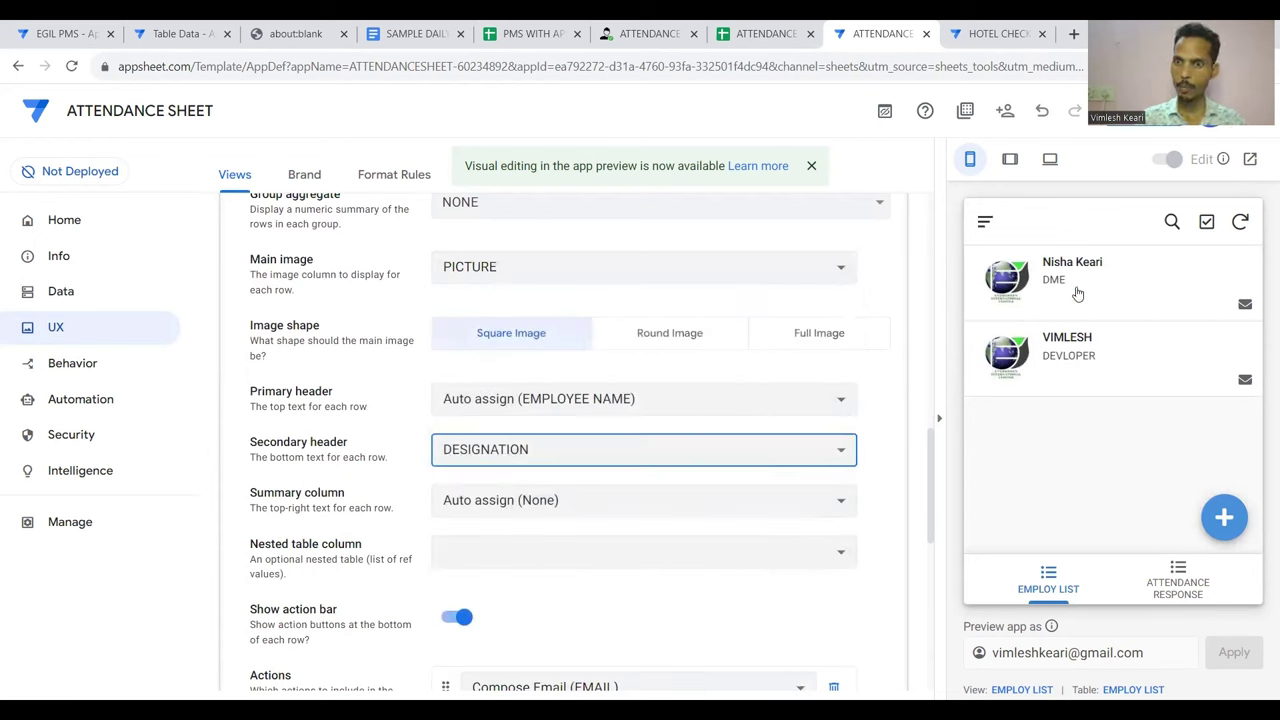
left_click(561, 502)
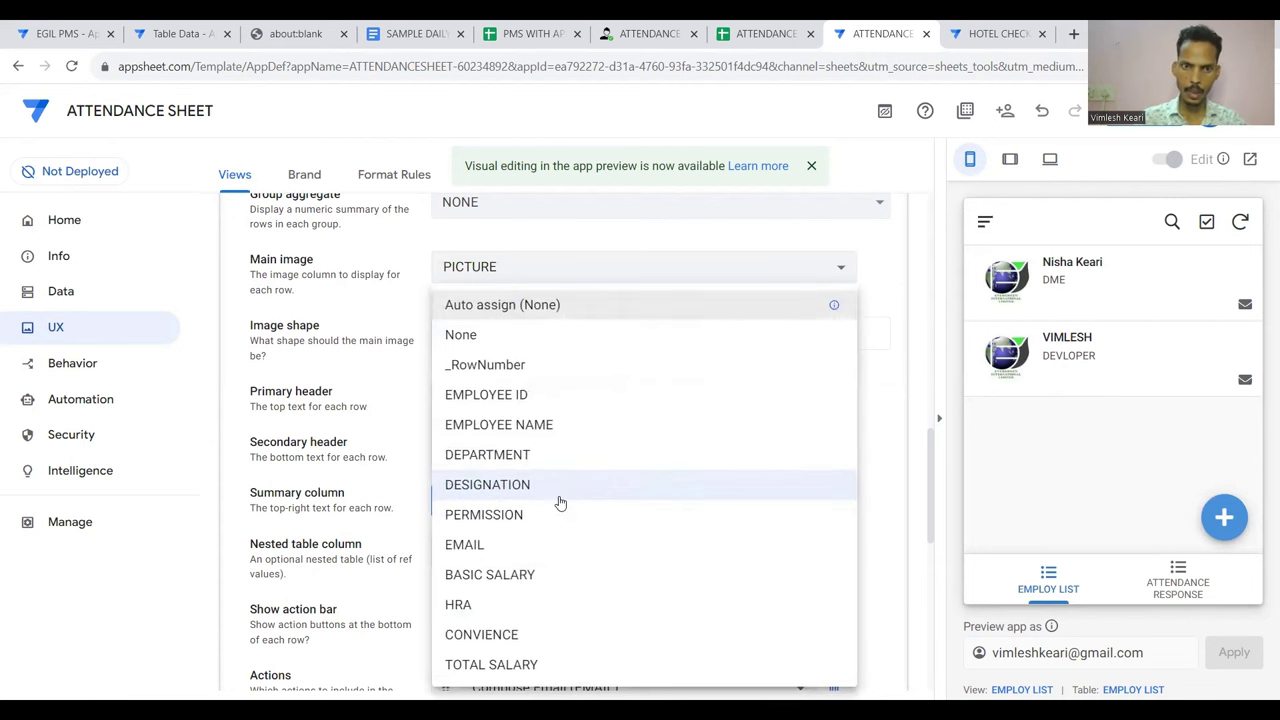
left_click(519, 457)
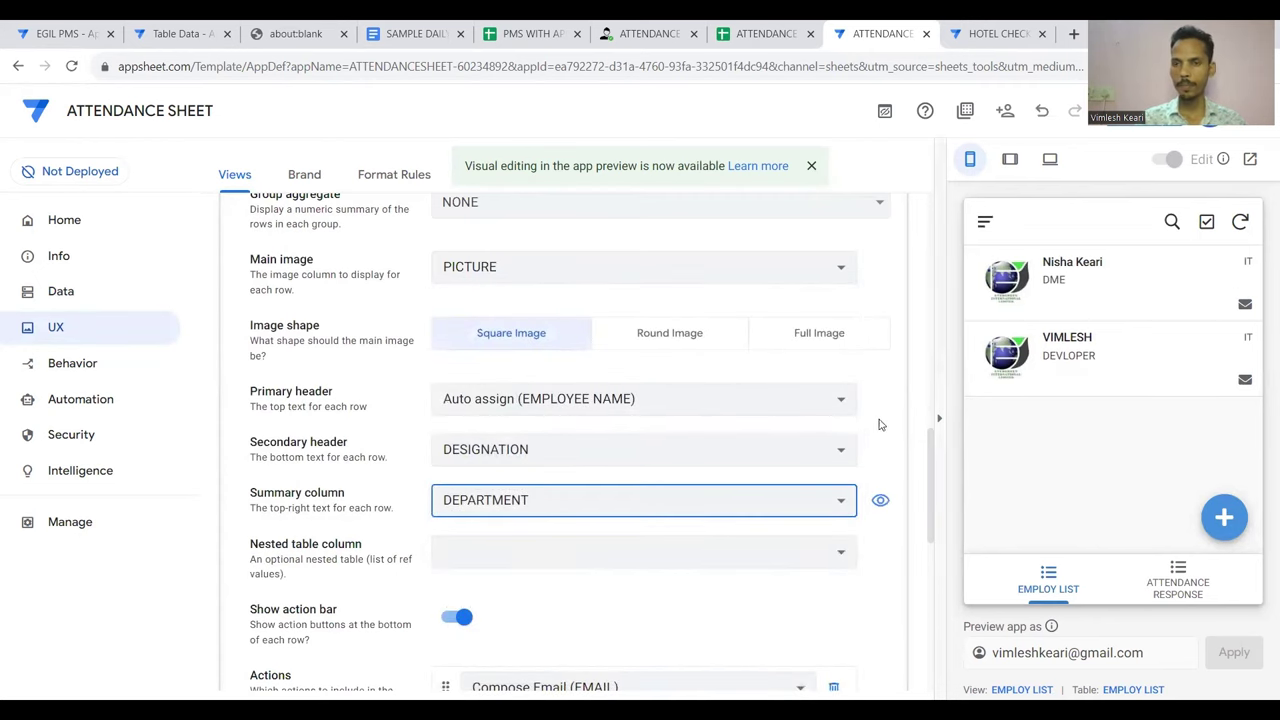
scroll(810, 445, "down", 1)
scroll(810, 445, "up", 3)
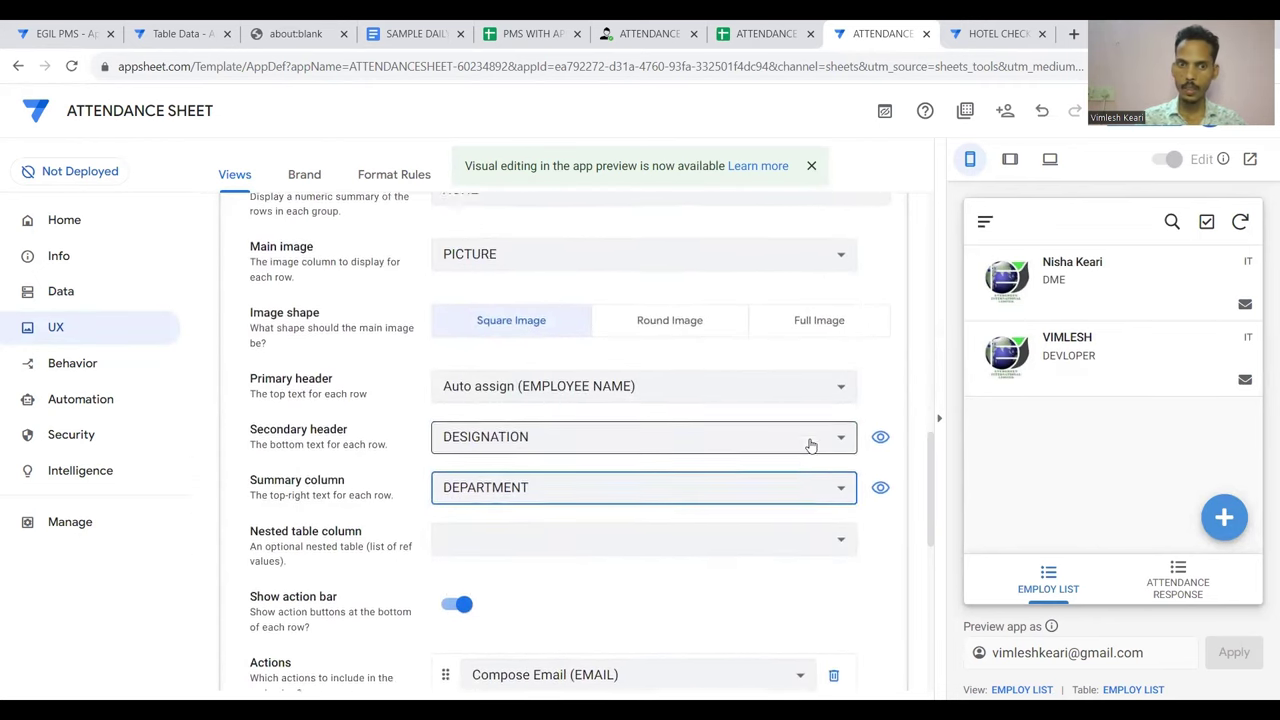
scroll(811, 445, "up", 2)
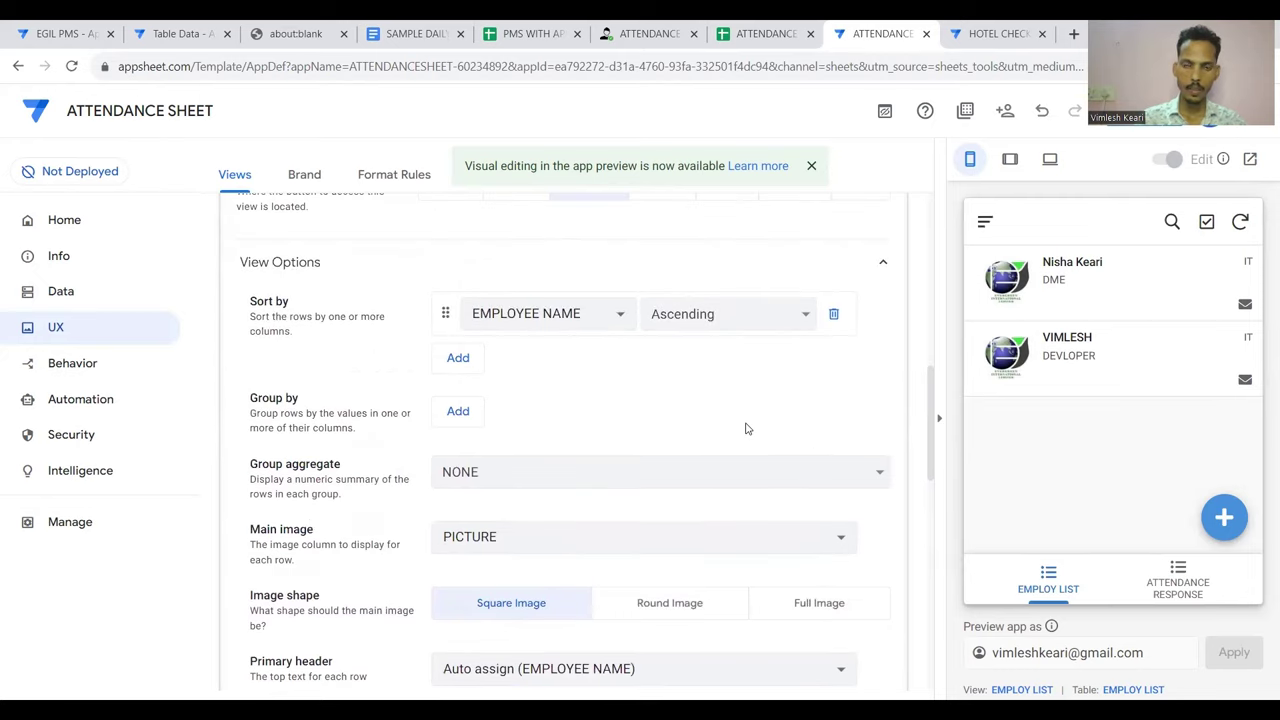
scroll(745, 428, "down", 1)
scroll(745, 428, "down", 10)
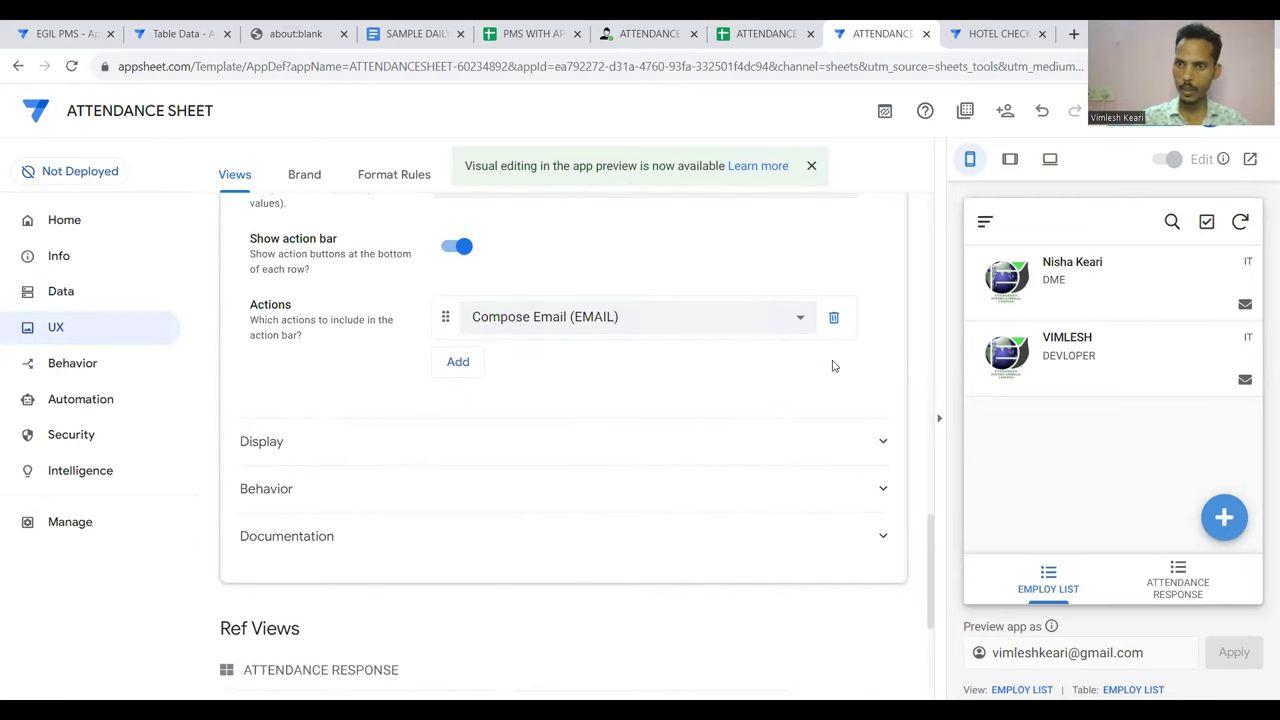
Give the EMPLOY LIST view the people icon found by searching icons for 'user'
left_click(718, 459)
scroll(717, 457, "down", 2)
scroll(611, 425, "down", 1)
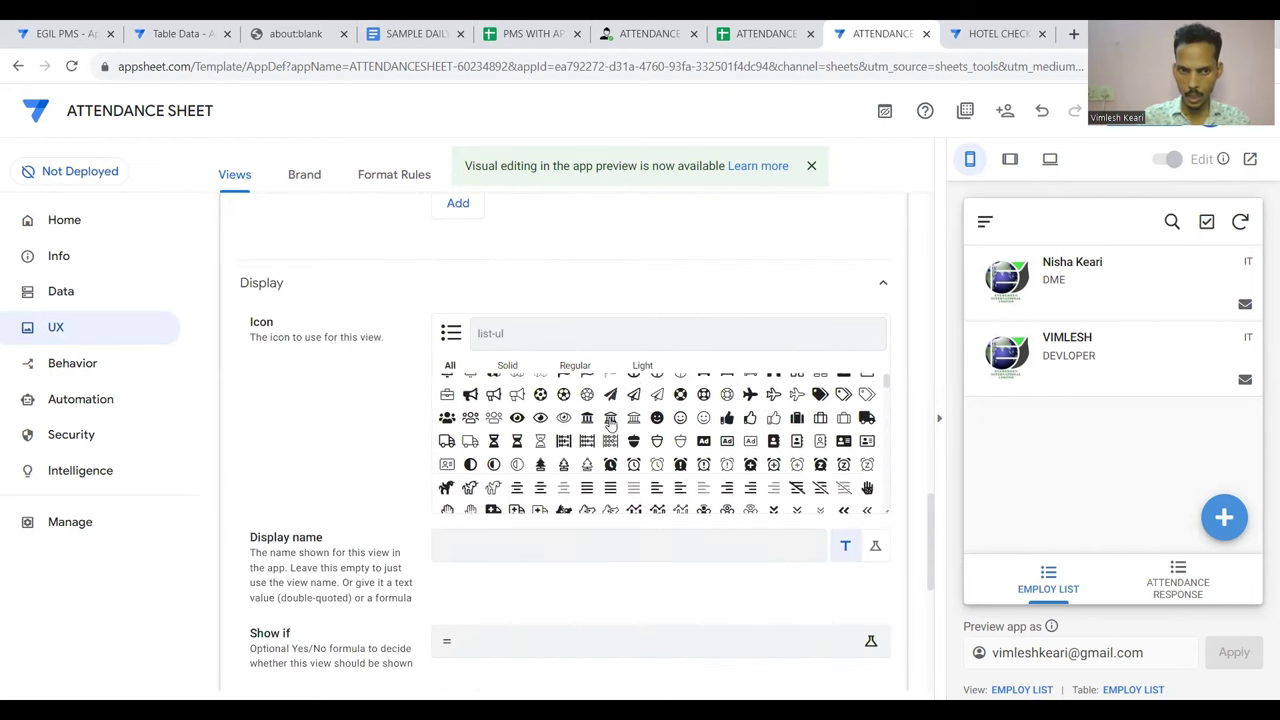
scroll(611, 425, "down", 5)
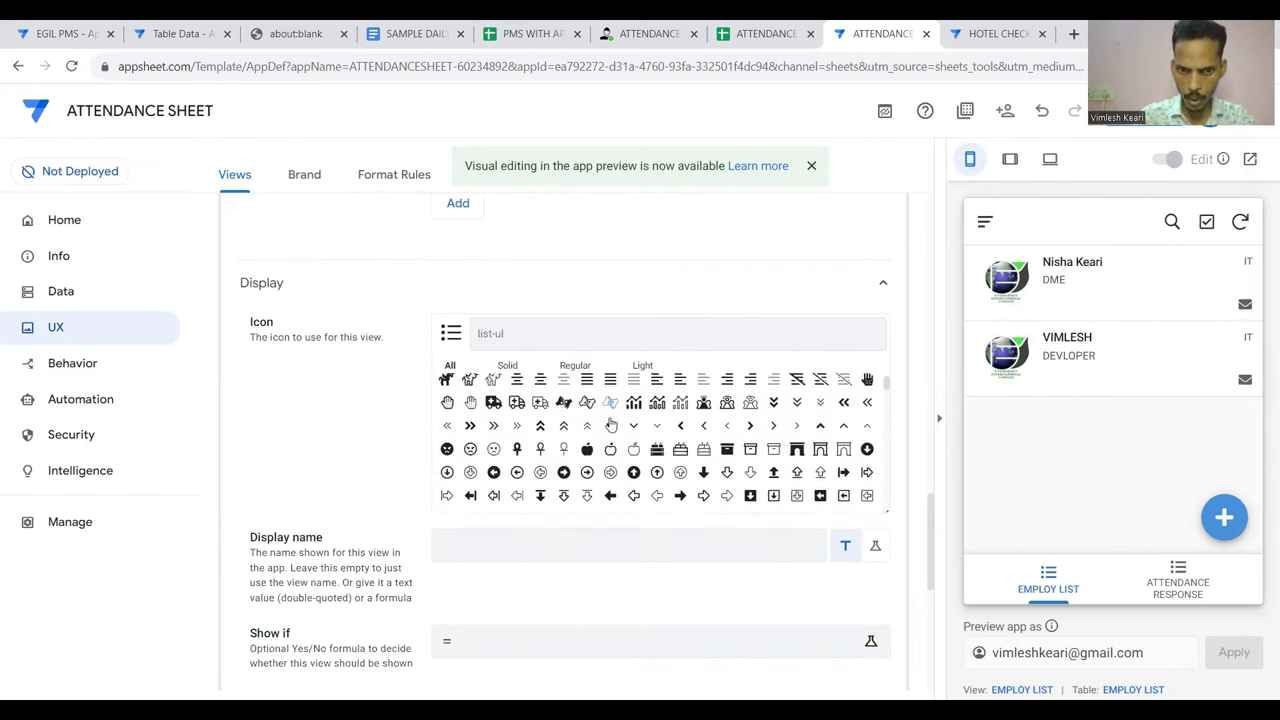
left_click(522, 330)
type("user")
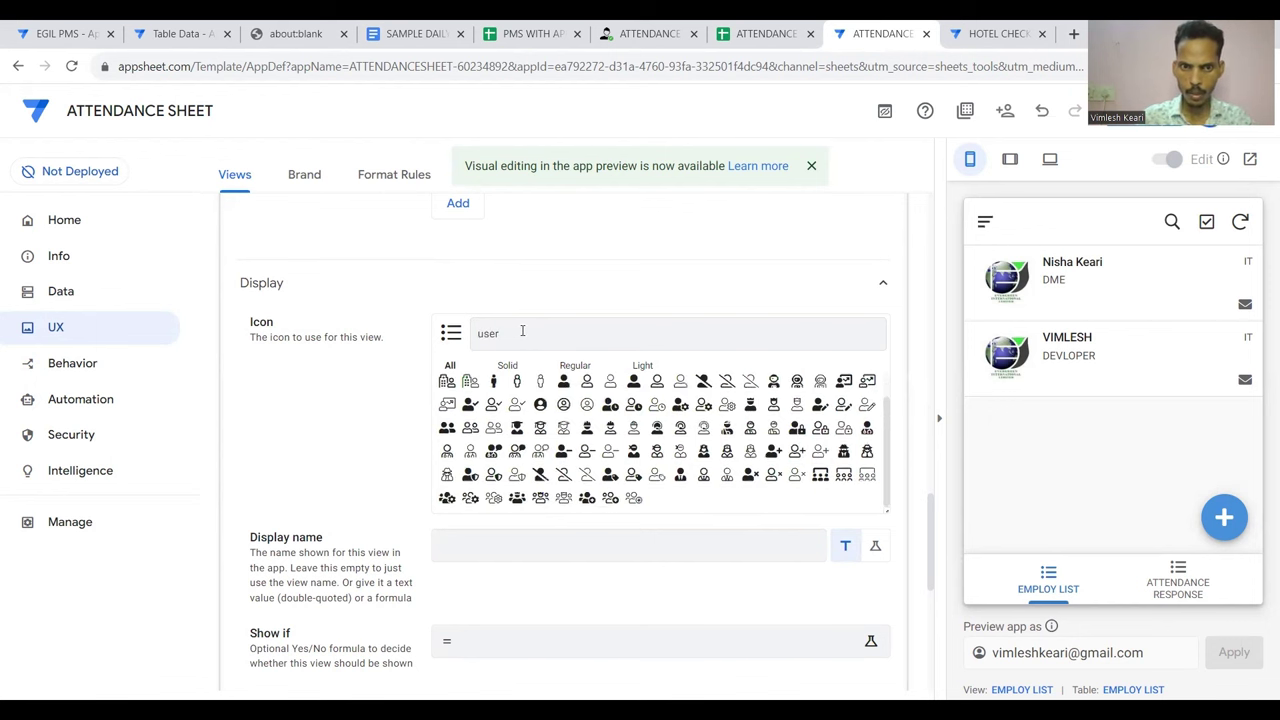
left_click(447, 430)
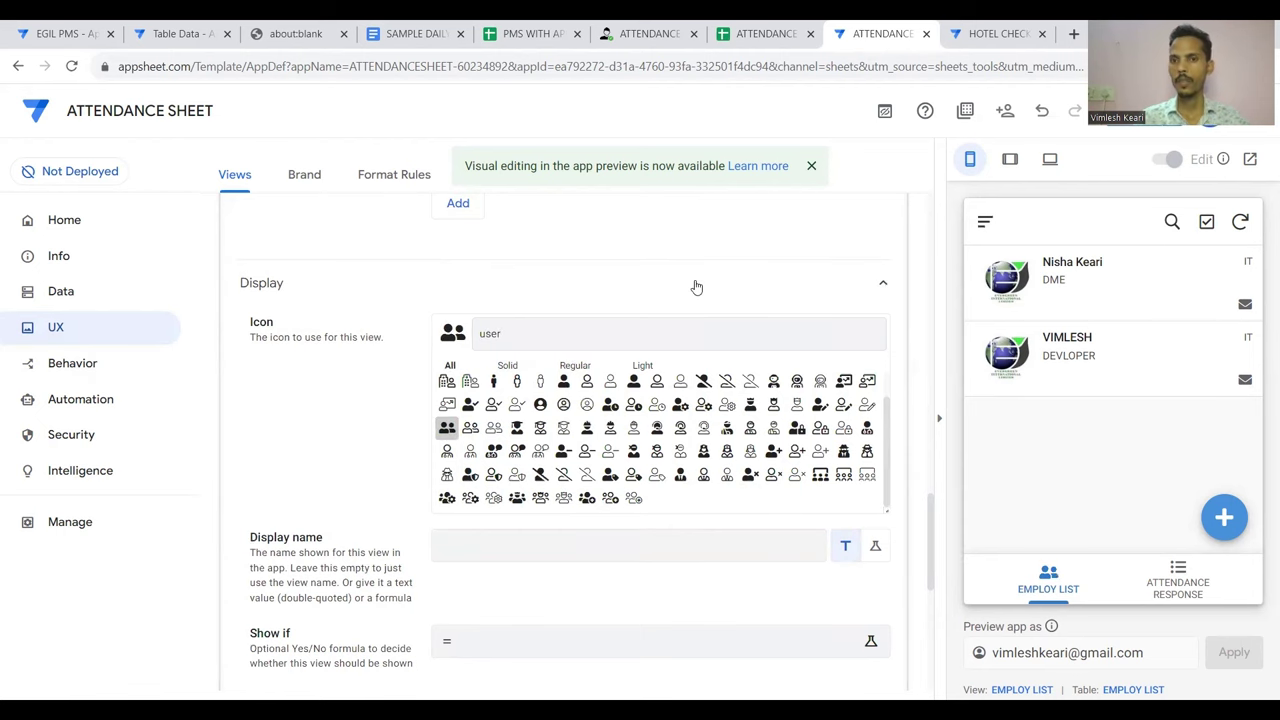
Collapse the EMPLOY LIST view card and save the app changes
scroll(697, 288, "up", 5)
scroll(697, 288, "up", 6)
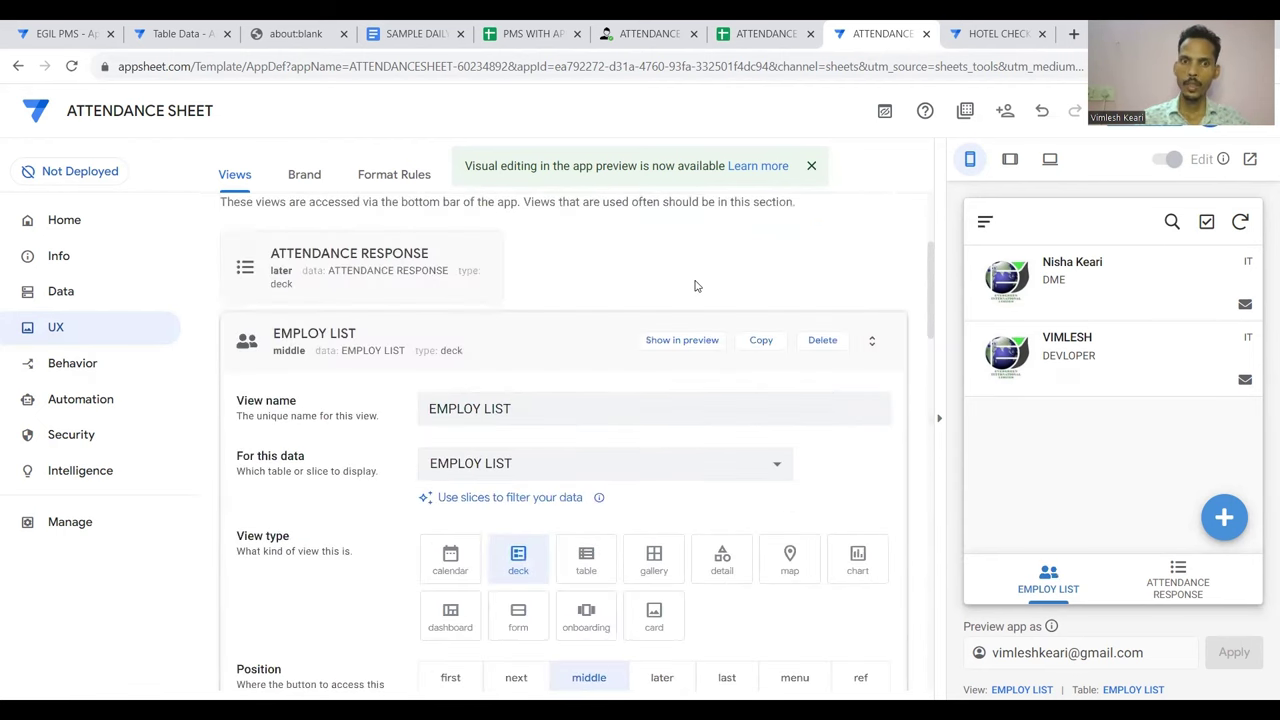
left_click(585, 347)
left_click(1112, 138)
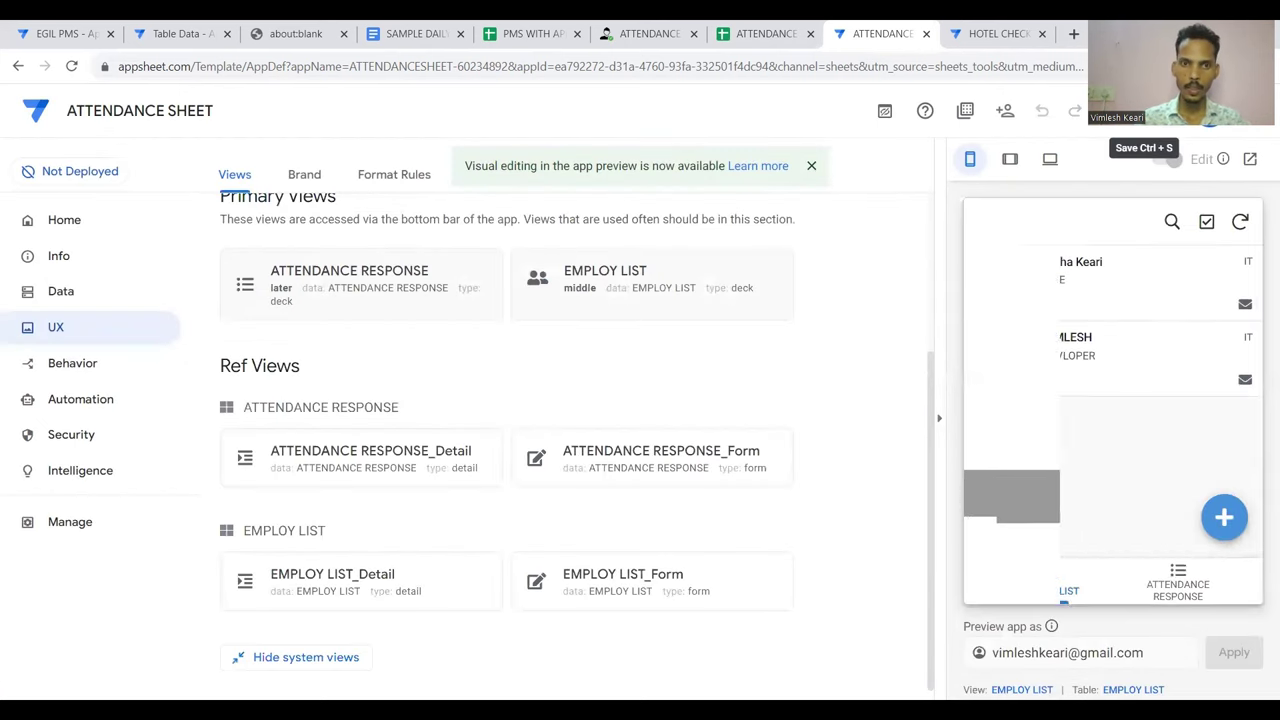
left_click(58, 293)
left_click(334, 174)
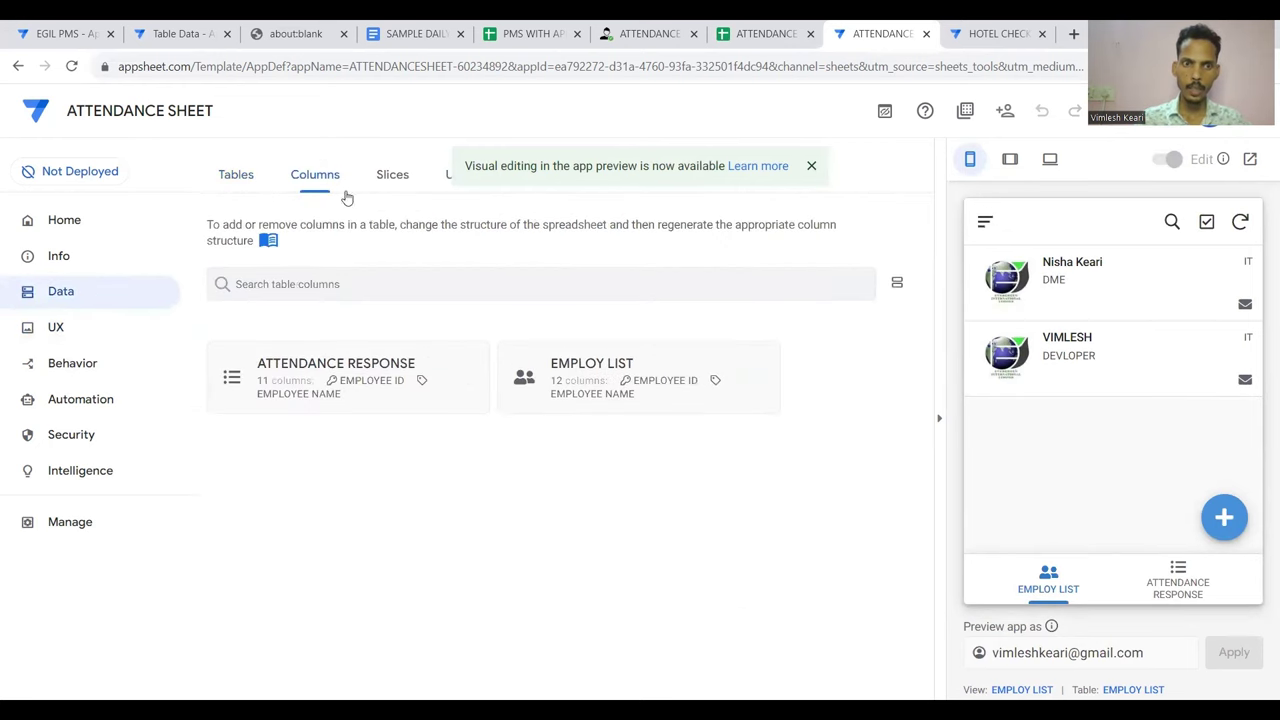
left_click(363, 374)
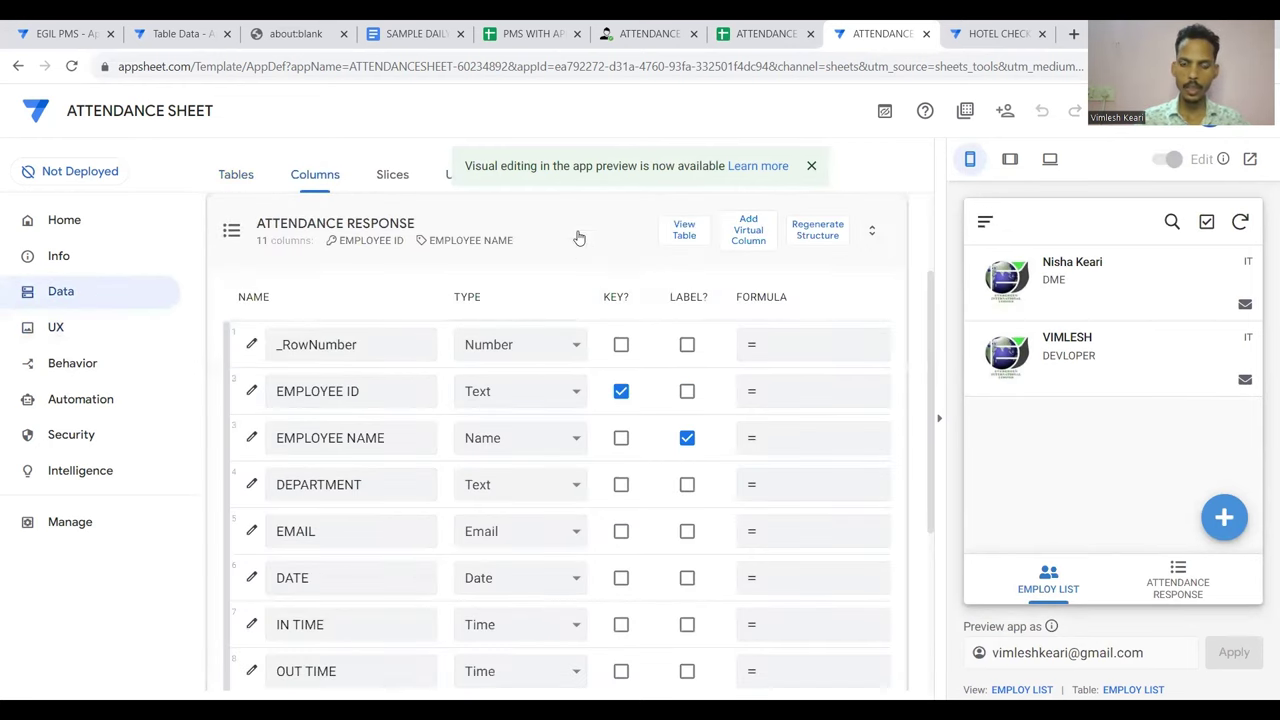
scroll(578, 300, "down", 2)
scroll(606, 314, "right", 1)
scroll(606, 314, "left", 1)
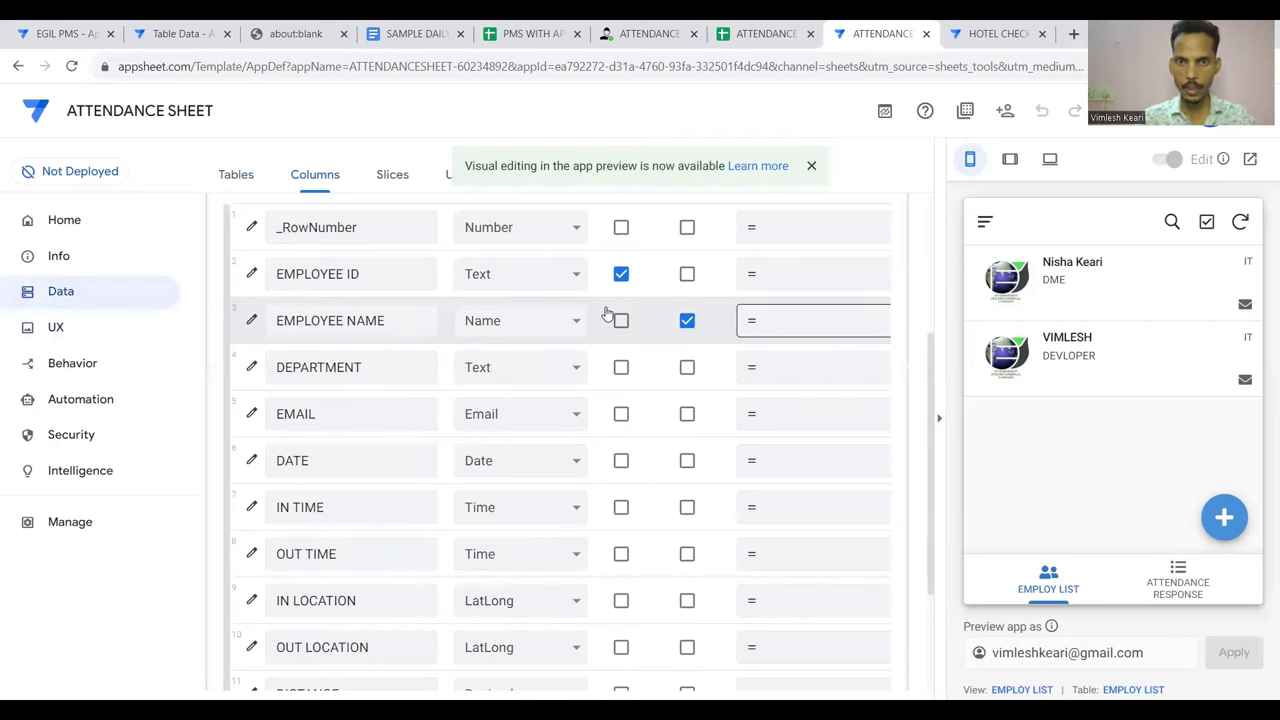
scroll(610, 322, "up", 1)
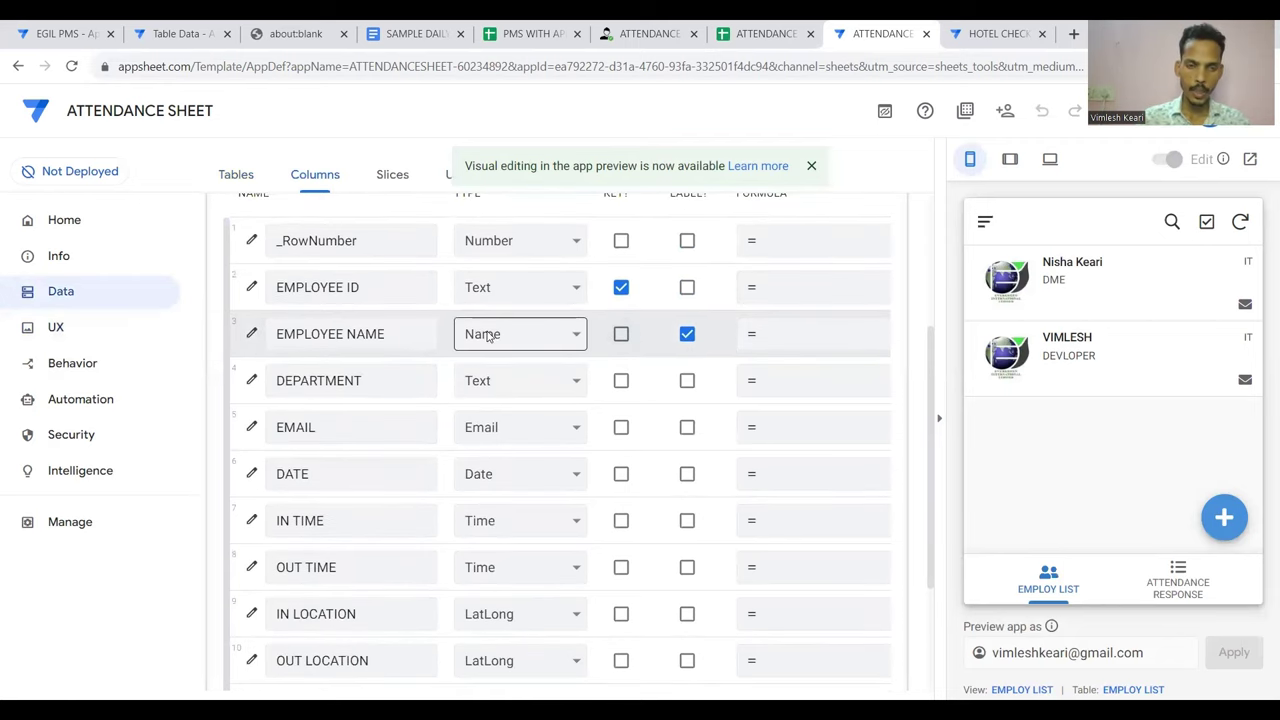
scroll(289, 347, "up", 1)
scroll(289, 347, "up", 1)
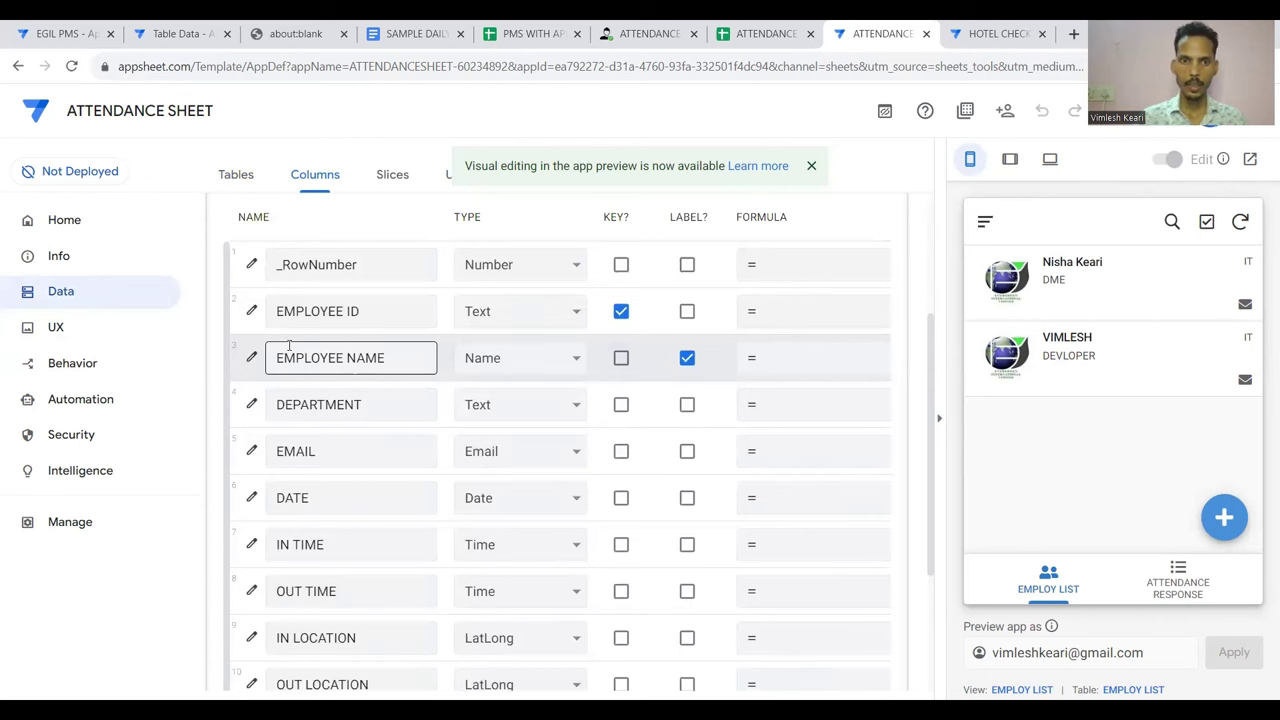
scroll(660, 340, "up", 2)
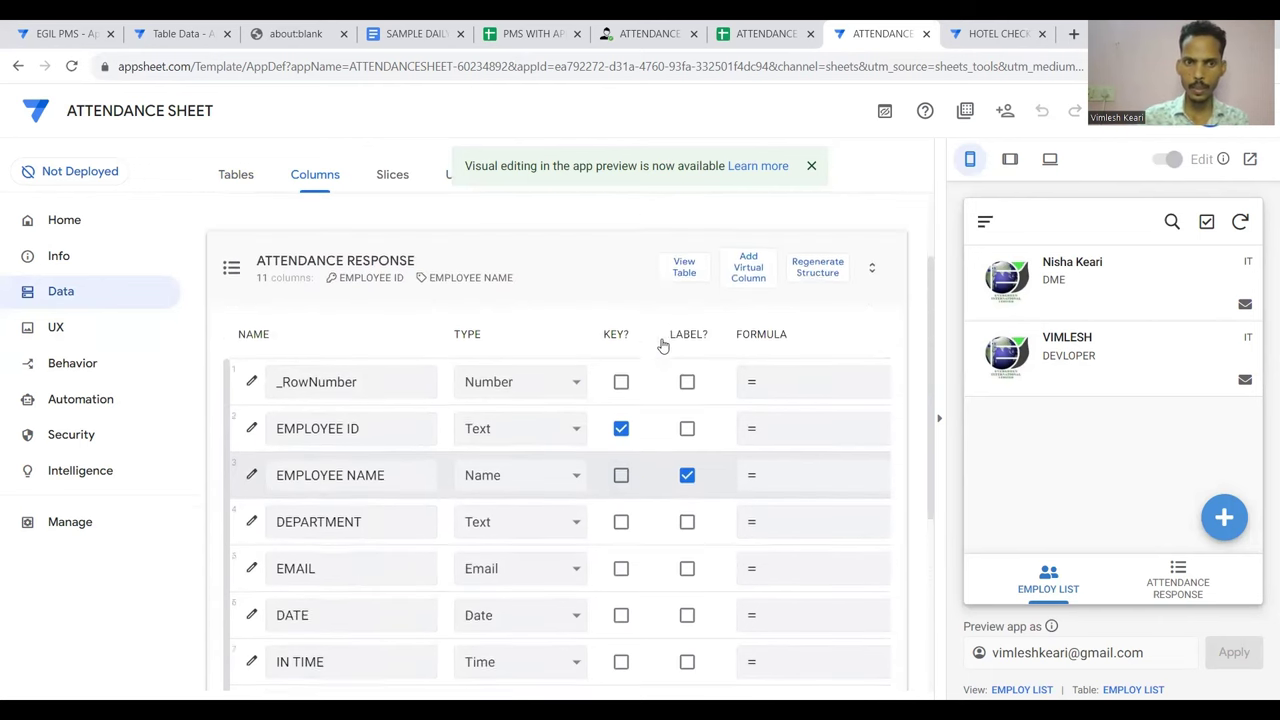
Move the EMPLOY LIST key from EMPLOYEE ID to EMPLOYEE NAME and save
left_click(588, 333)
left_click(603, 367)
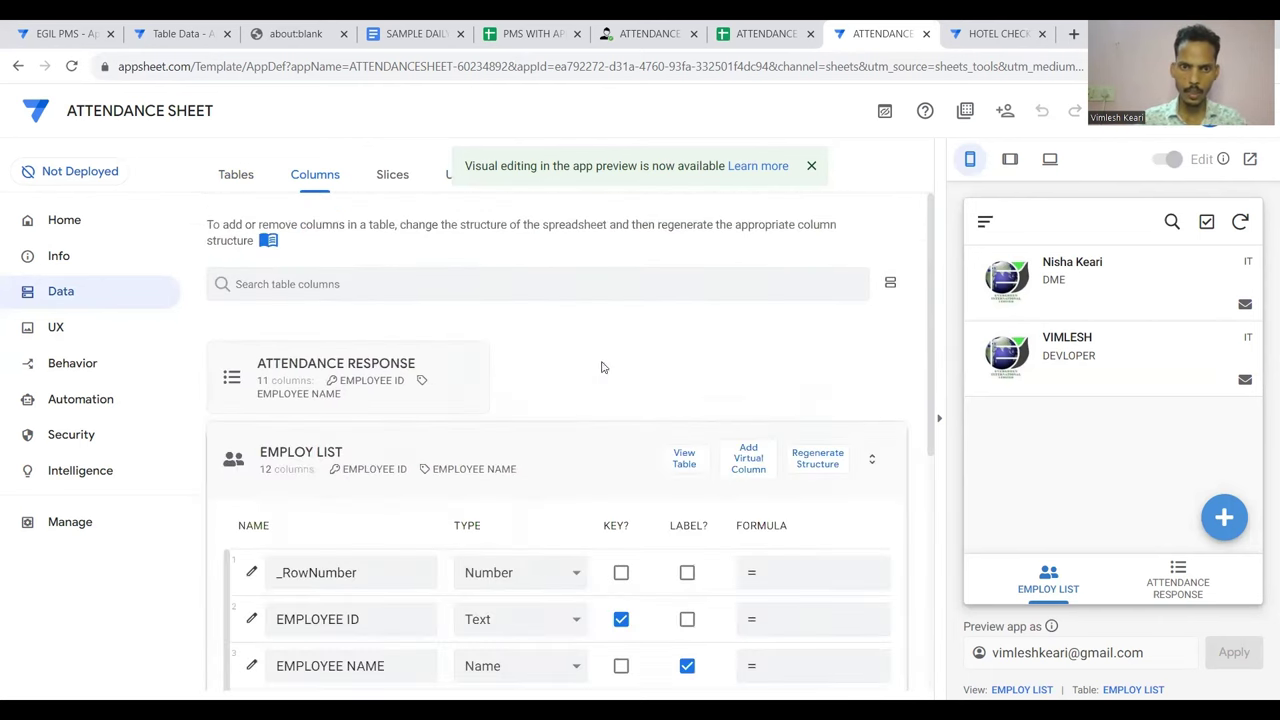
left_click(621, 392)
left_click(621, 440)
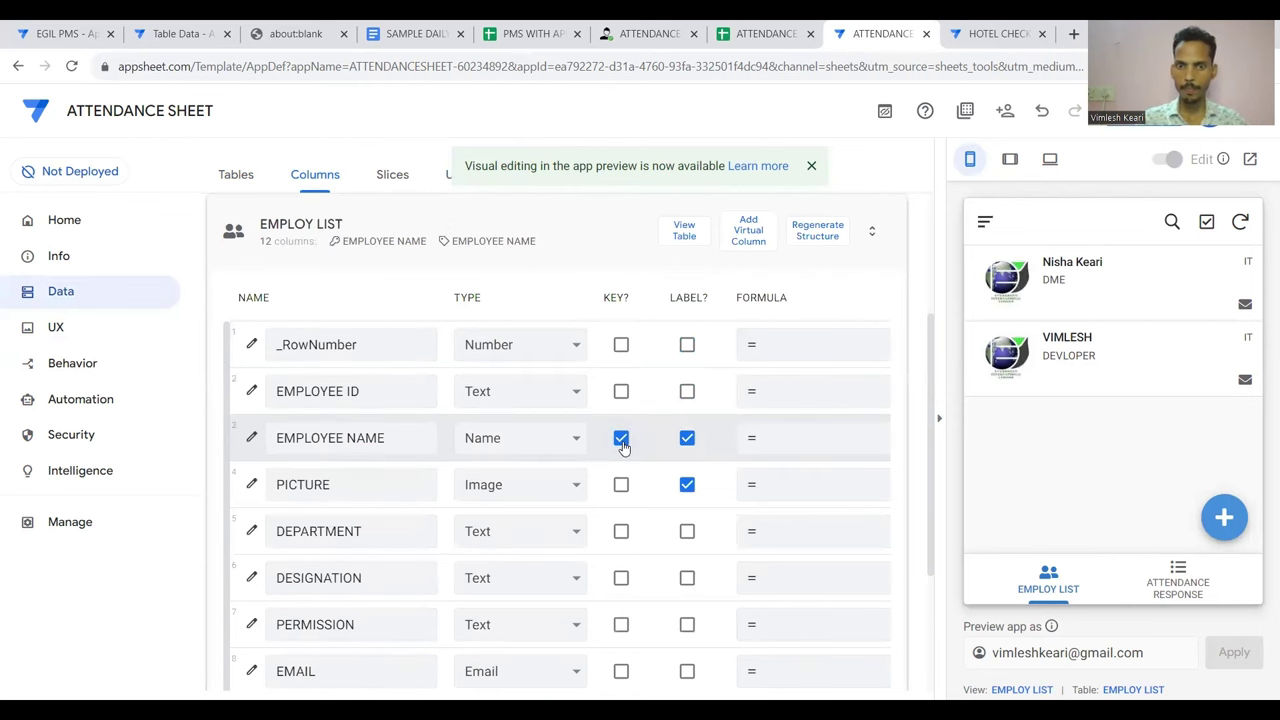
left_click(1137, 125)
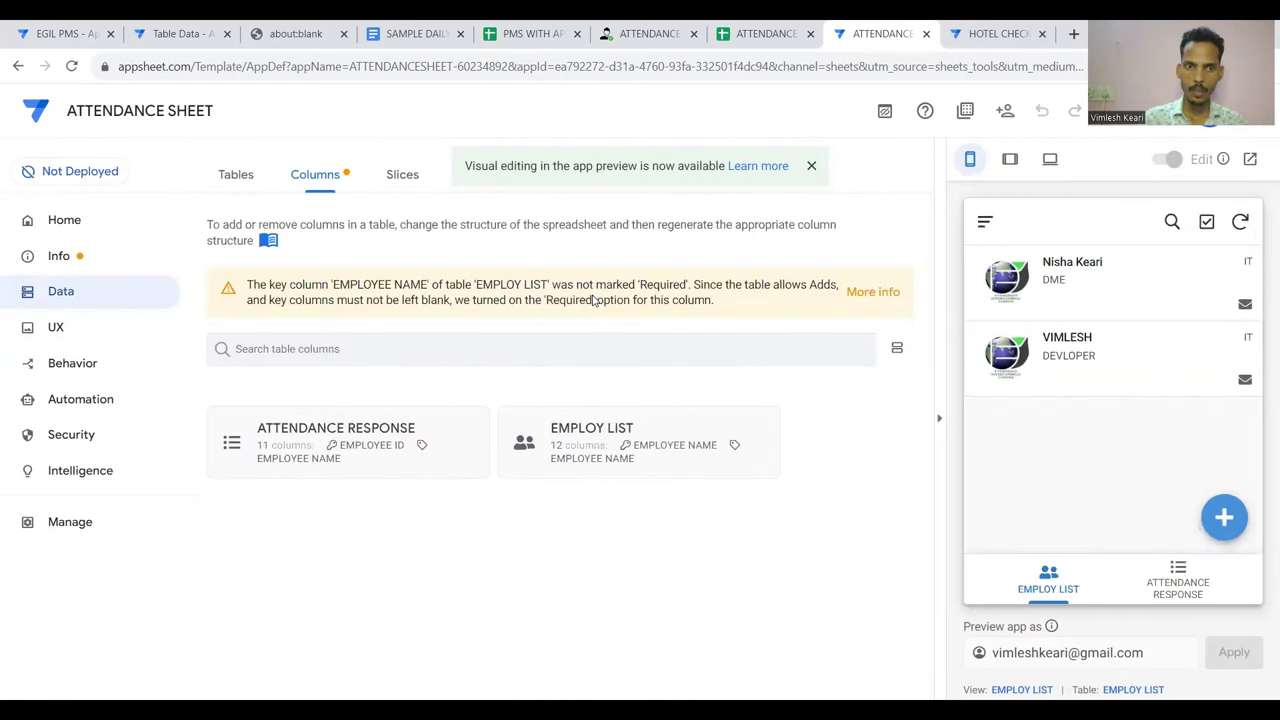
Reconfirm EMPLOYEE NAME as key, save again, and show the ATTENDANCE RESPONSE columns
left_click(617, 436)
left_click(622, 439)
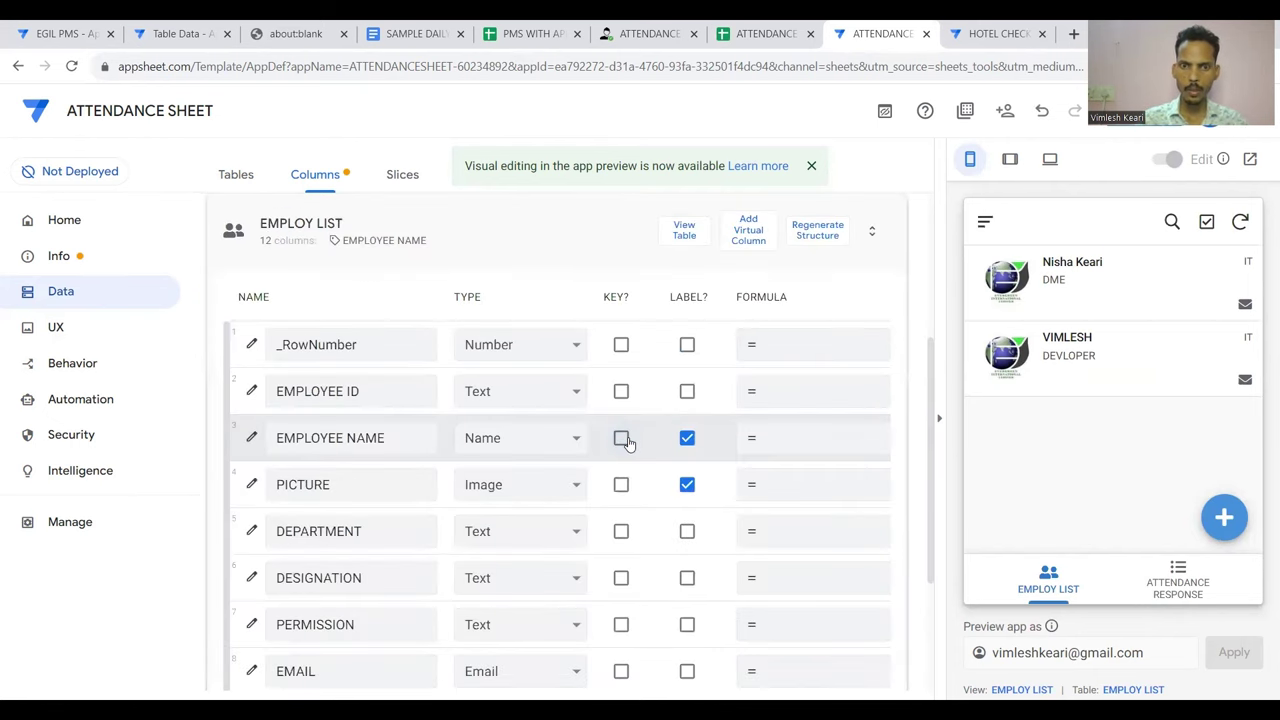
left_click(622, 439)
left_click(1115, 110)
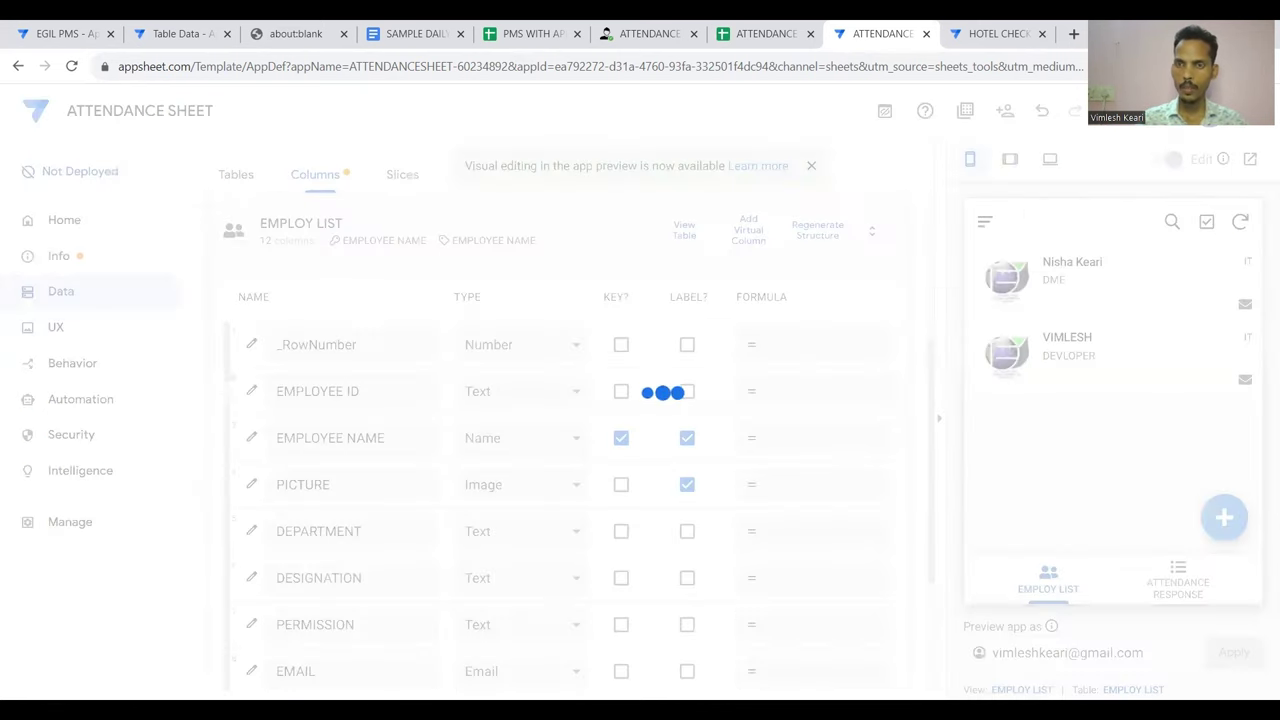
left_click(600, 234)
left_click(386, 368)
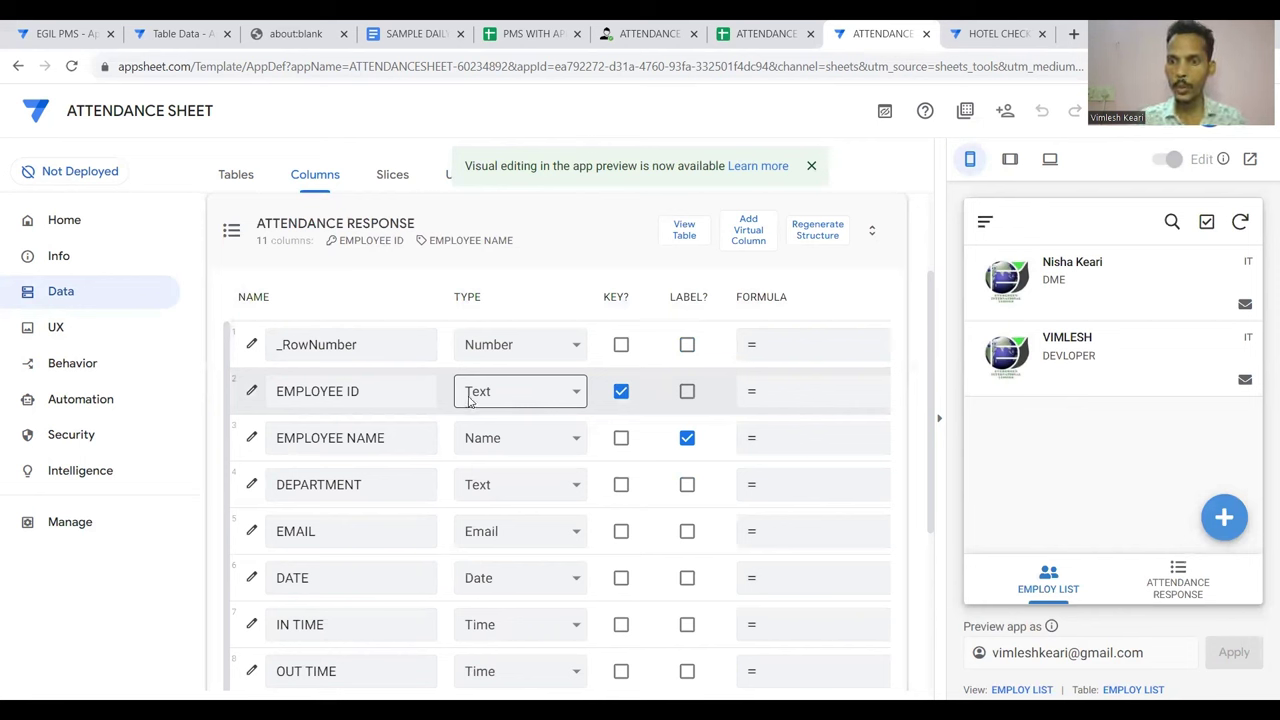
Open a new ATTENDANCE RESPONSE form in the preview and scroll the columns to INITIAL VALUE
left_click(1178, 584)
left_click(1224, 517)
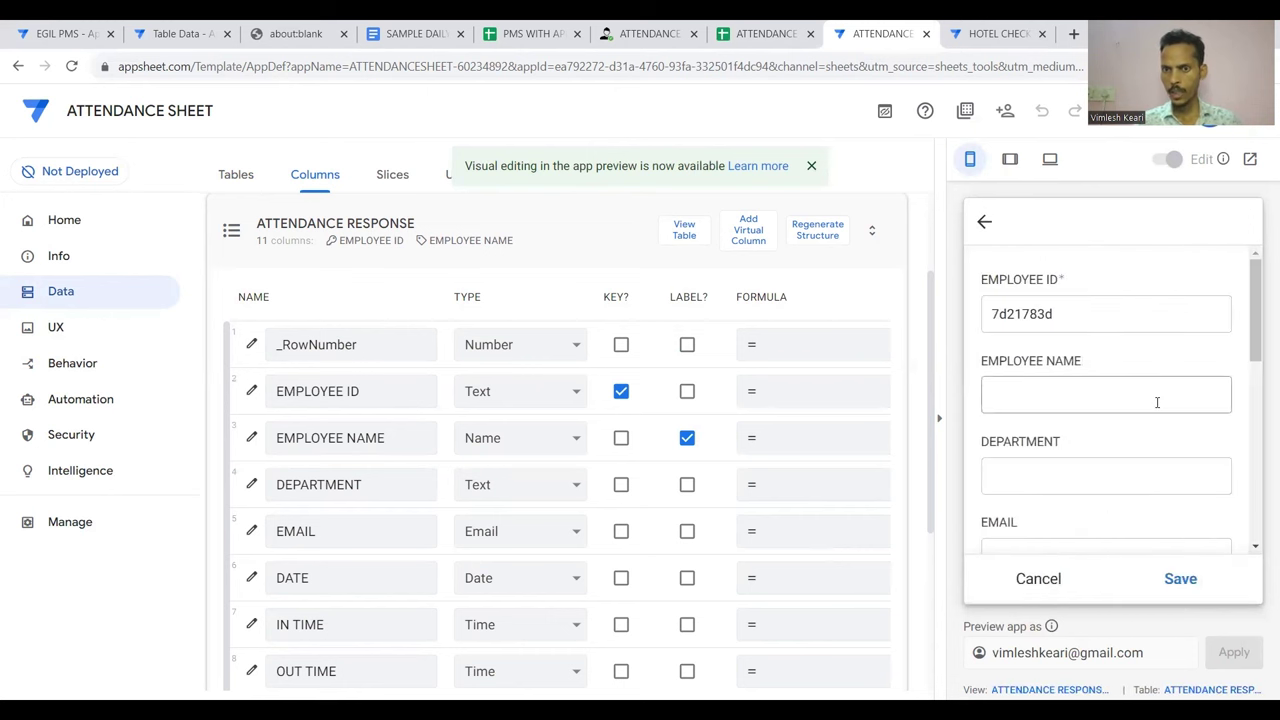
scroll(1157, 405, "down", 5)
scroll(1157, 405, "up", 3)
scroll(1157, 405, "down", 3)
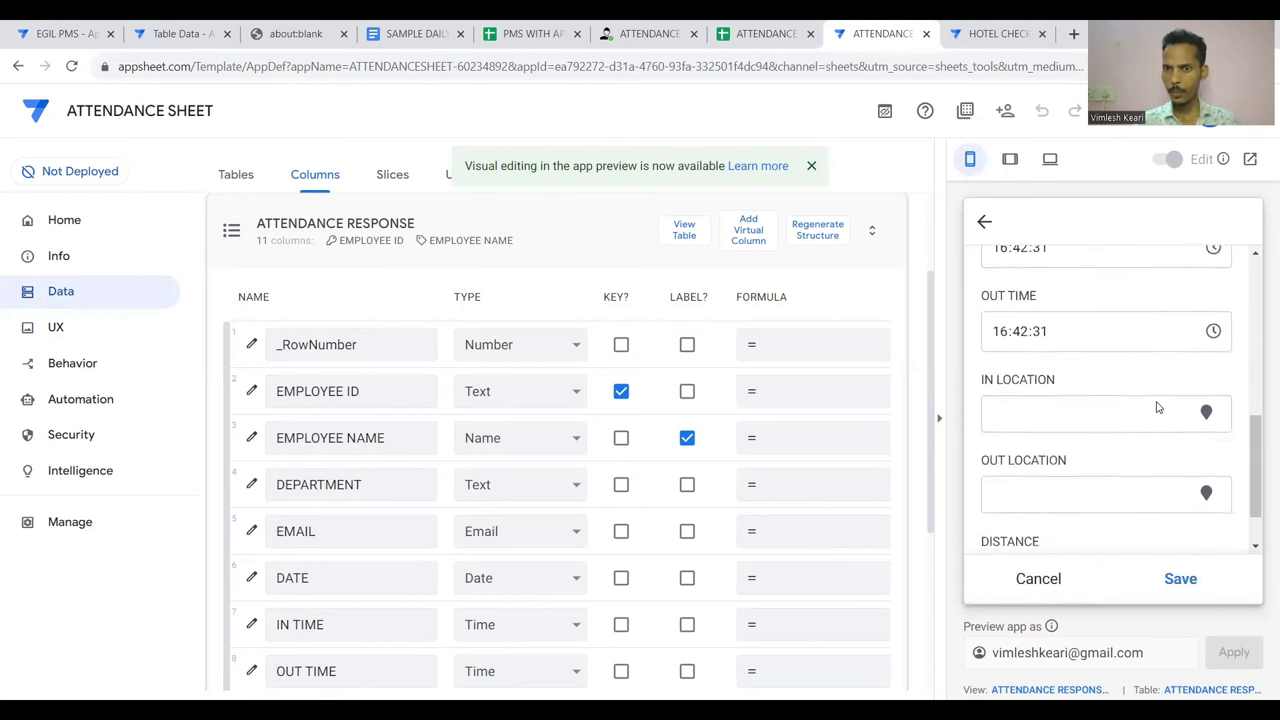
scroll(1157, 405, "up", 5)
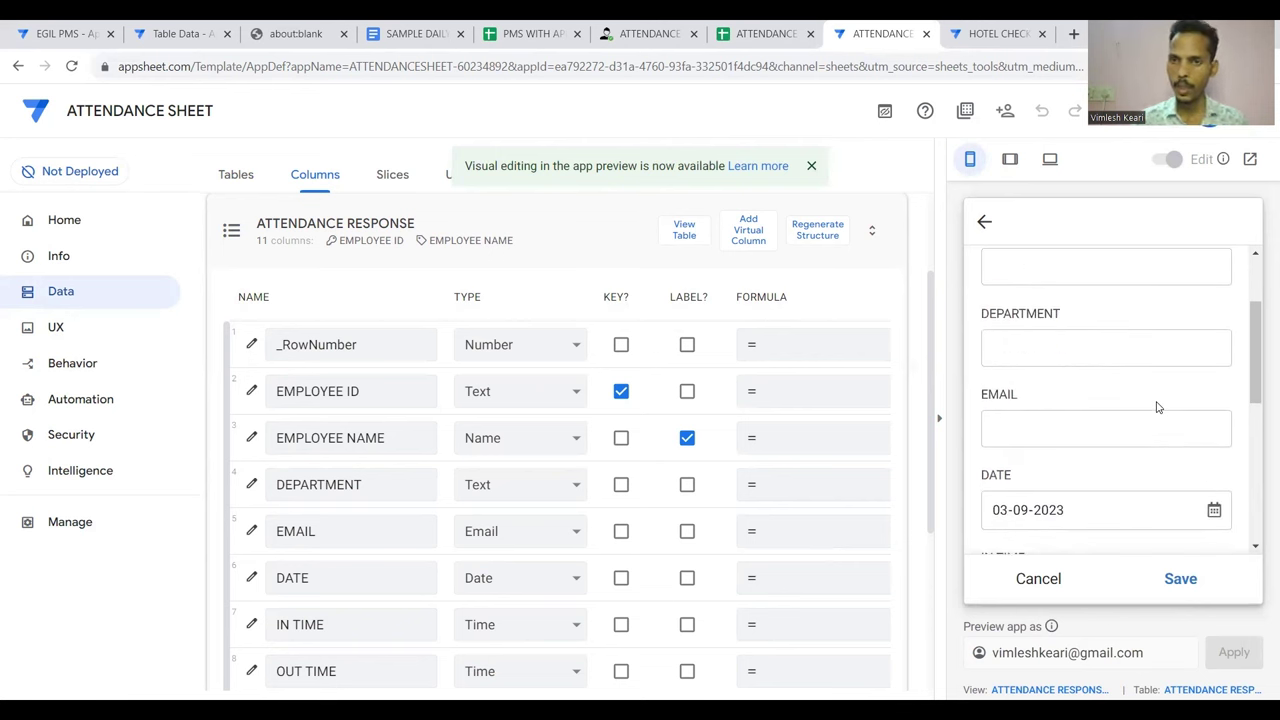
scroll(1157, 405, "up", 2)
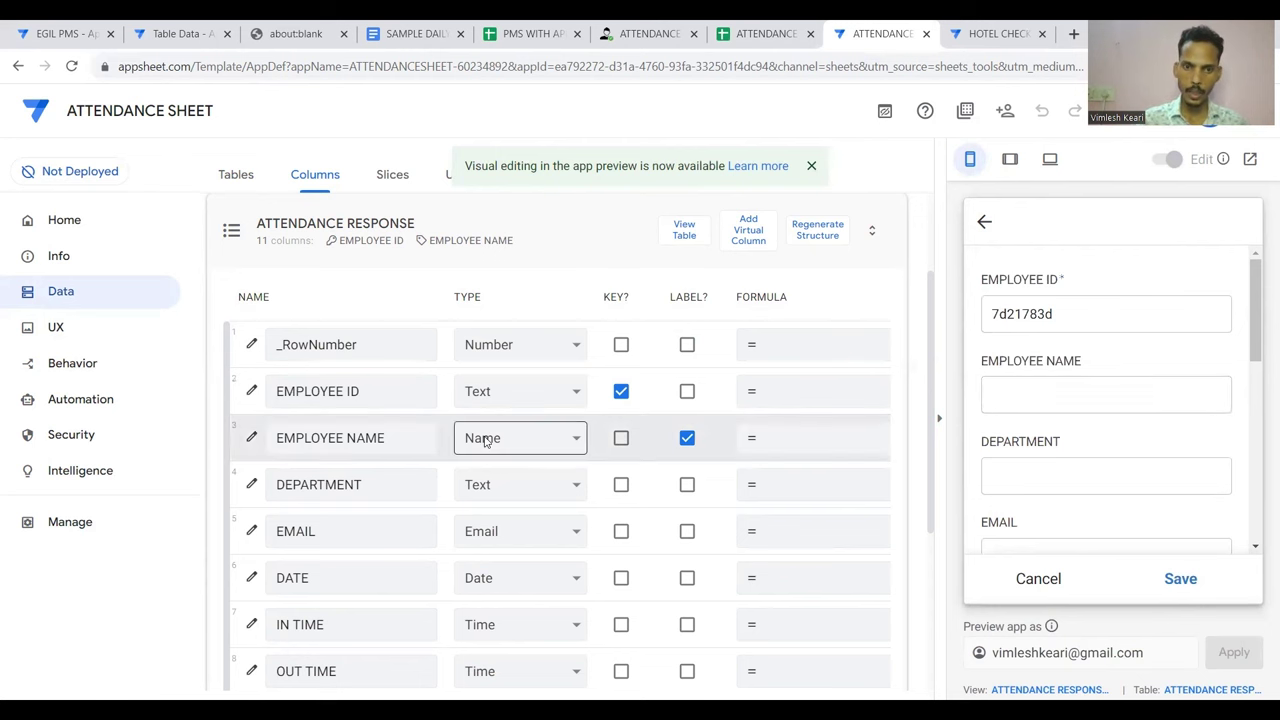
scroll(485, 441, "right", 10)
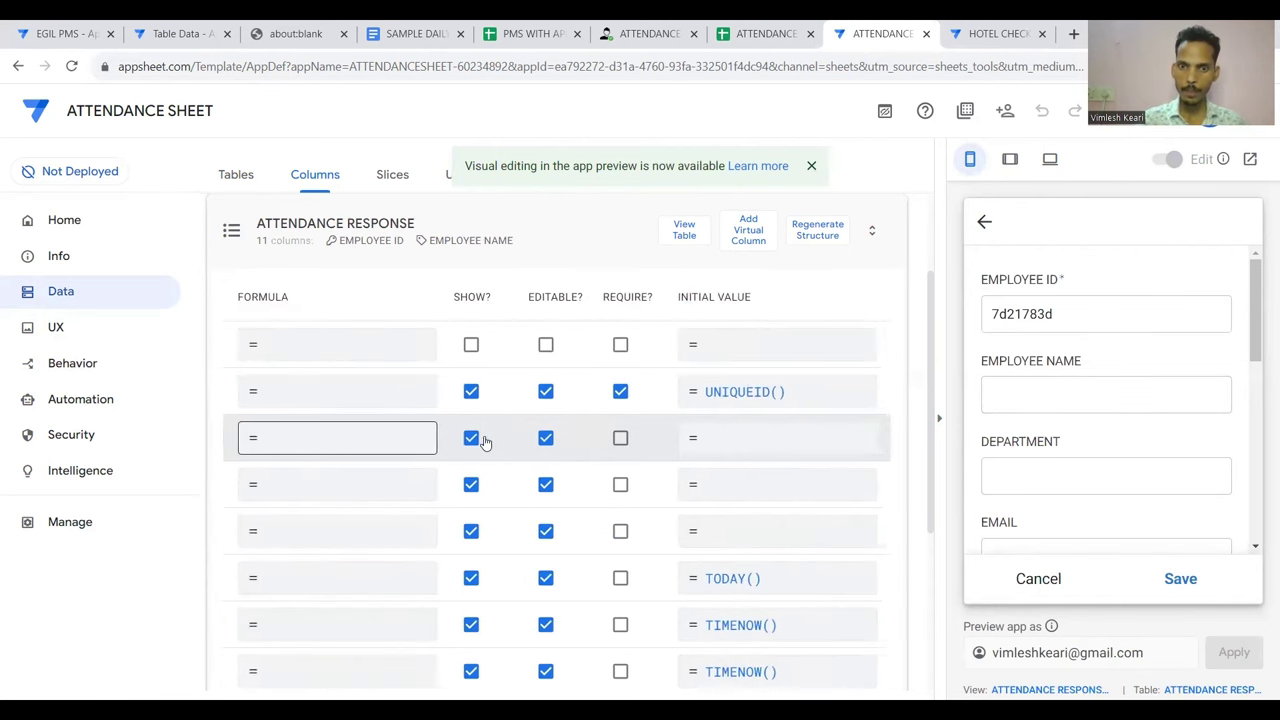
Delete EMPLOYEE ID's UNIQUEID() initial value and save it empty
left_click(760, 438)
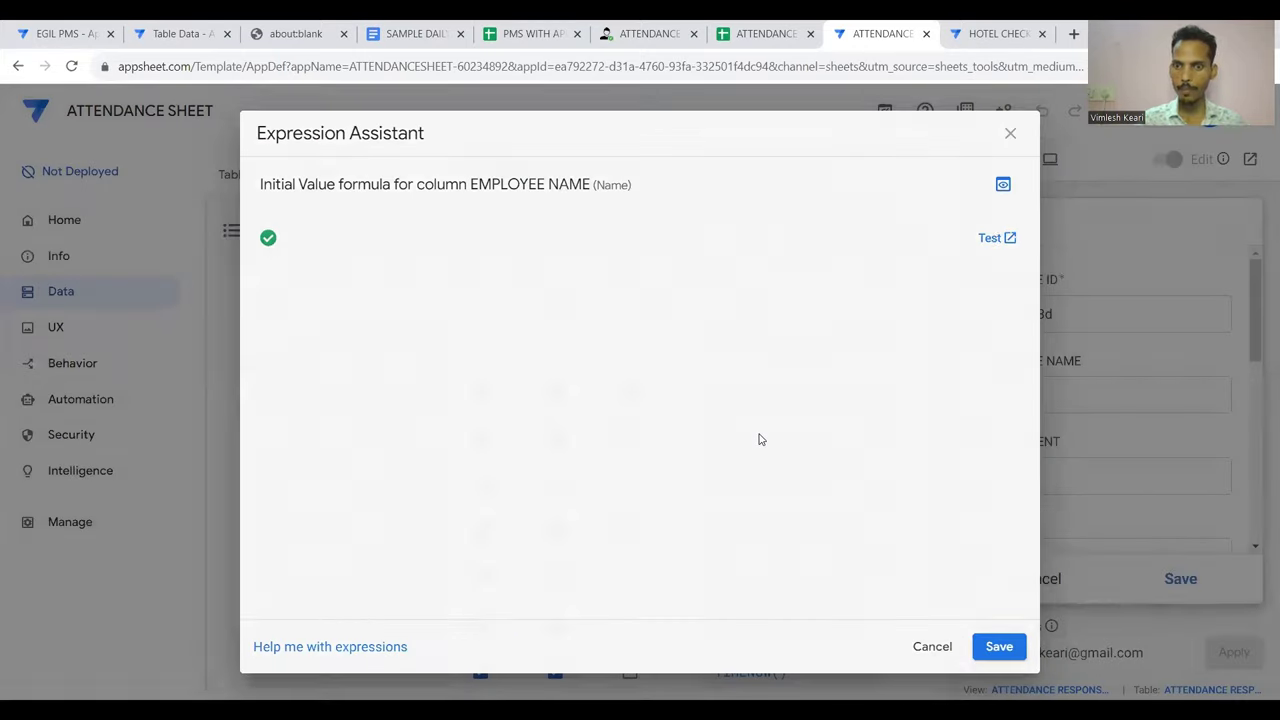
key("Escape")
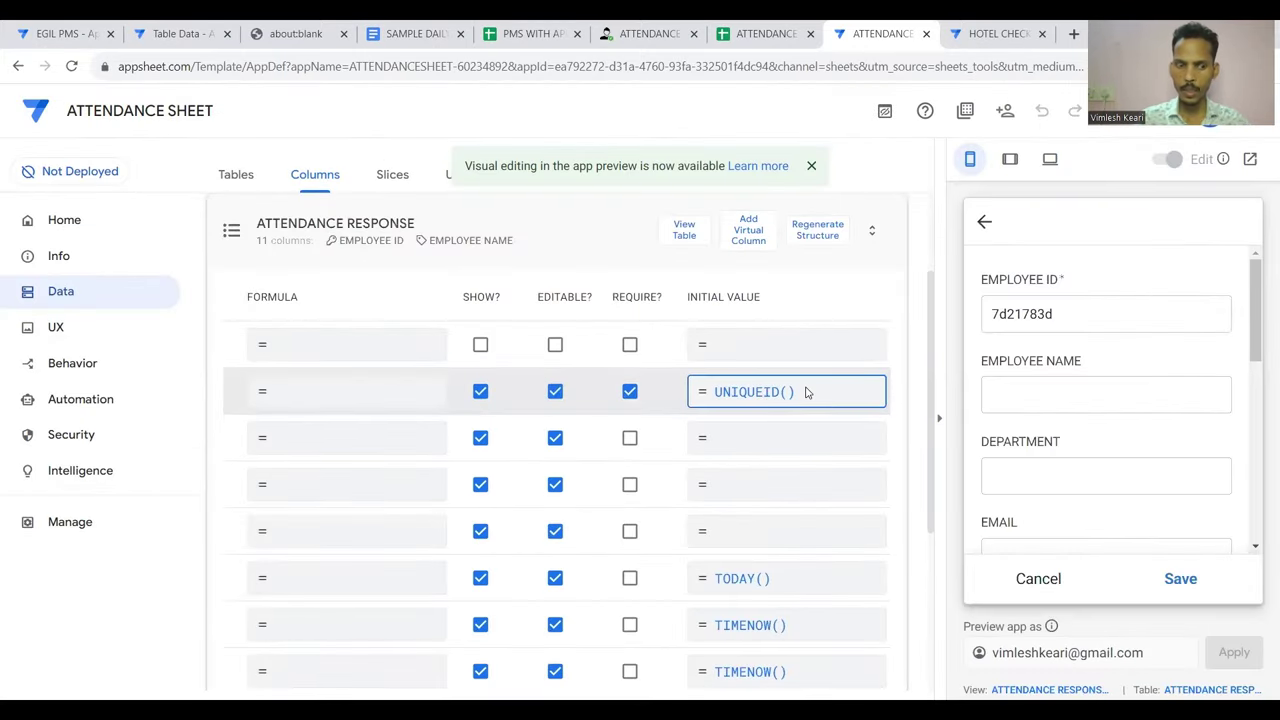
left_click(807, 392)
key("BackSpace")
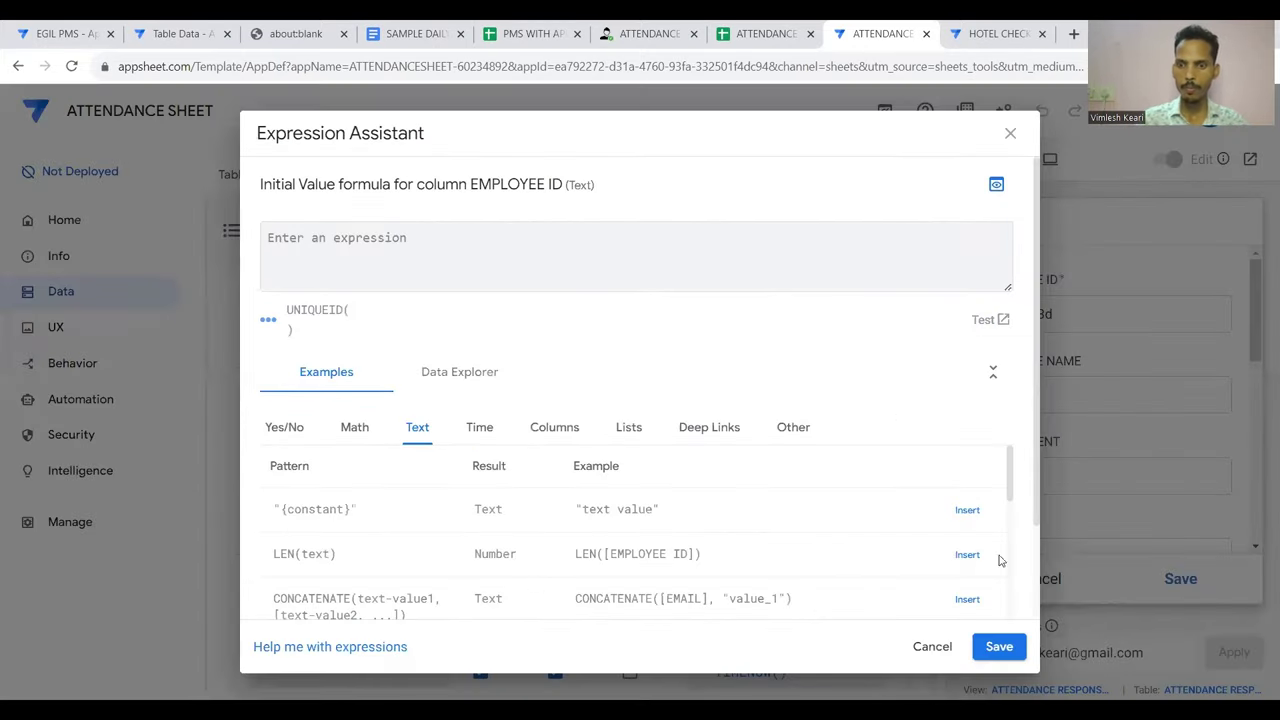
left_click(999, 646)
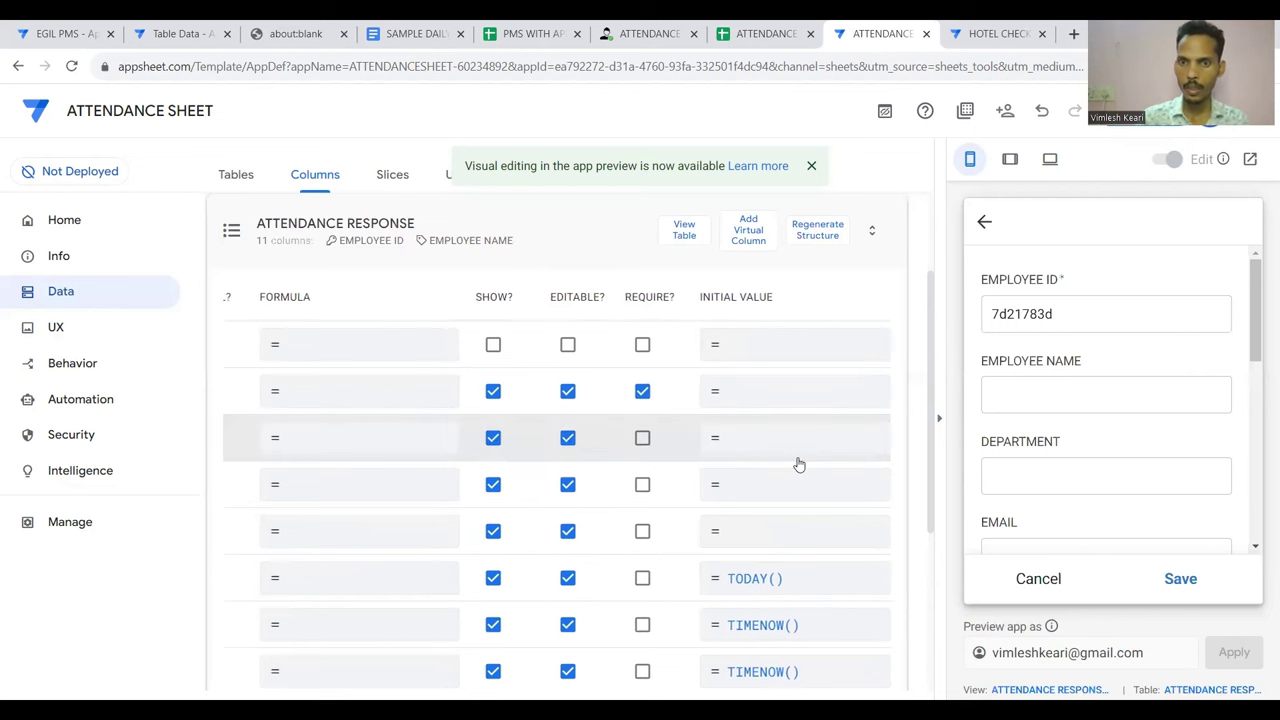
Begin writing a lookup() formula as EMPLOYEE ID's initial value
scroll(784, 389, "left", 5)
scroll(782, 389, "left", 2)
scroll(782, 389, "right", 2)
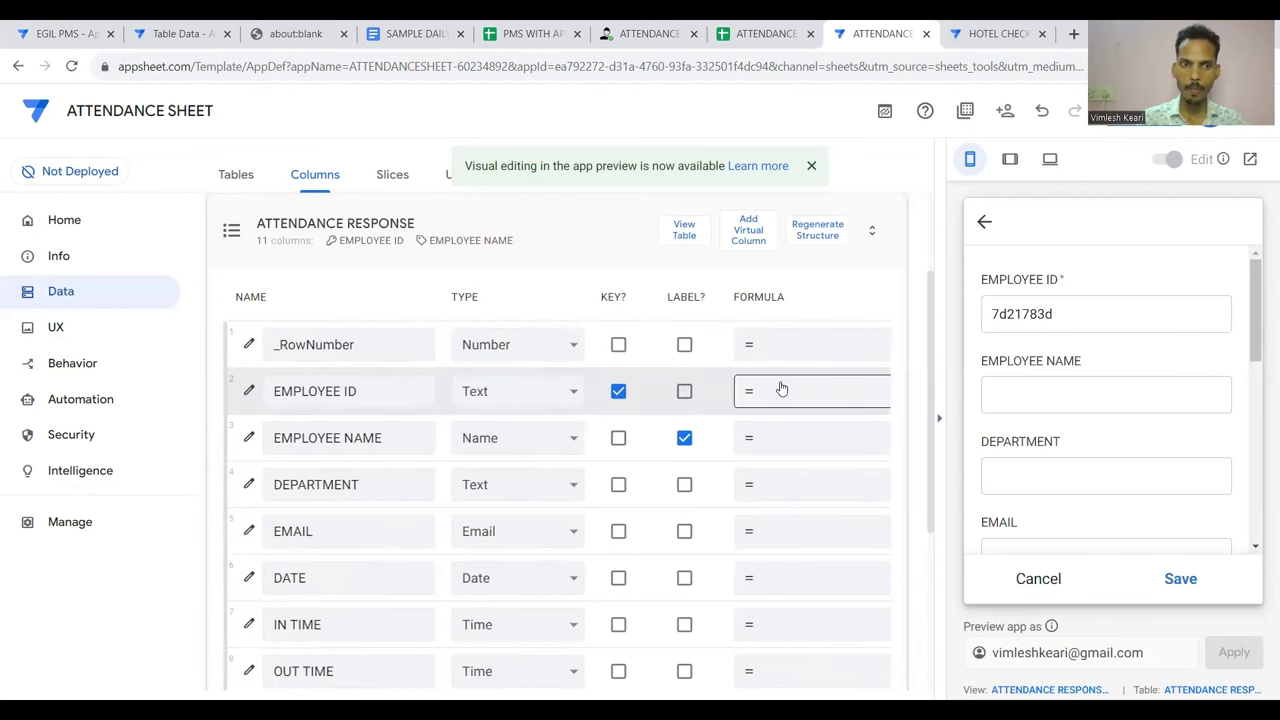
scroll(782, 389, "right", 8)
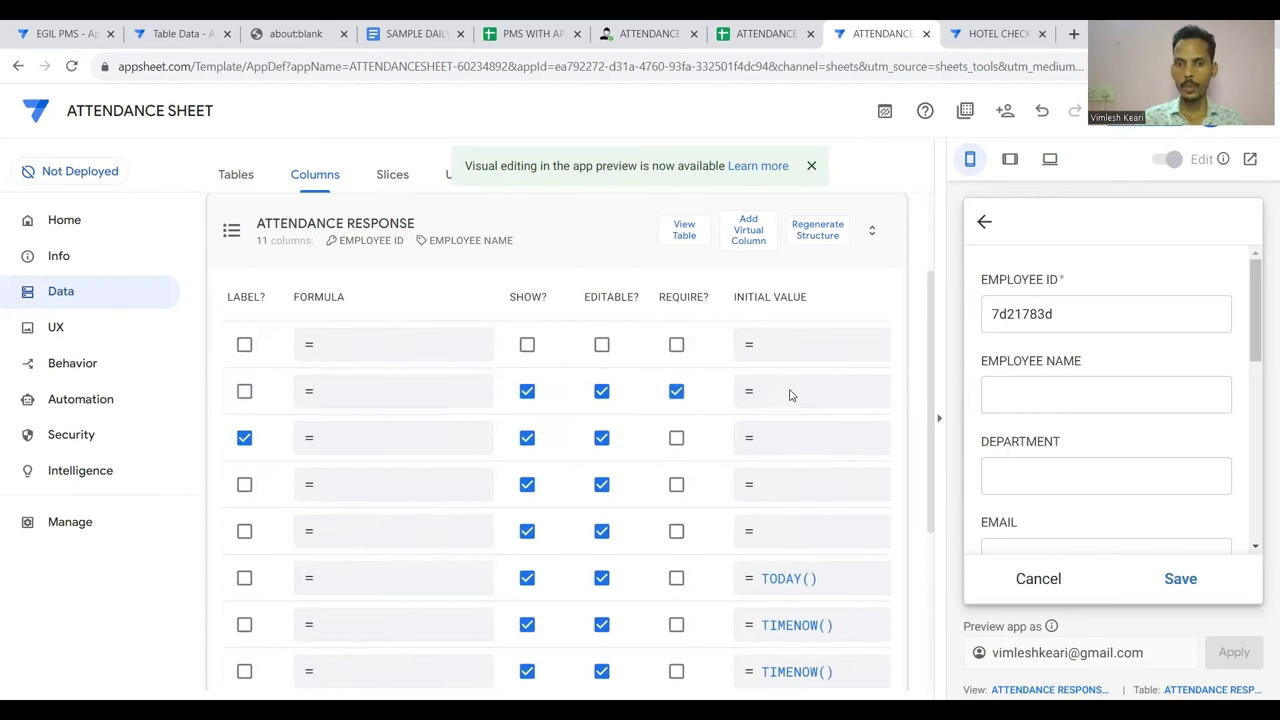
left_click(788, 395)
key("Escape")
scroll(791, 397, "right", 1)
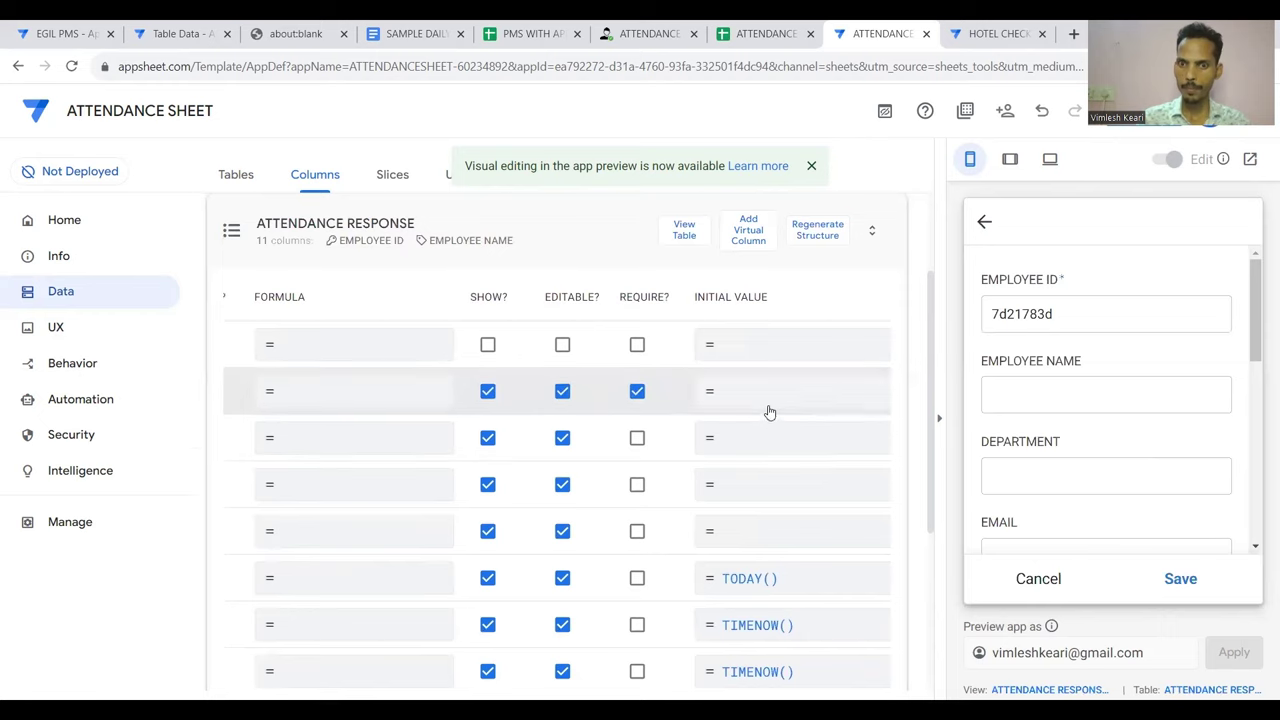
left_click(767, 395)
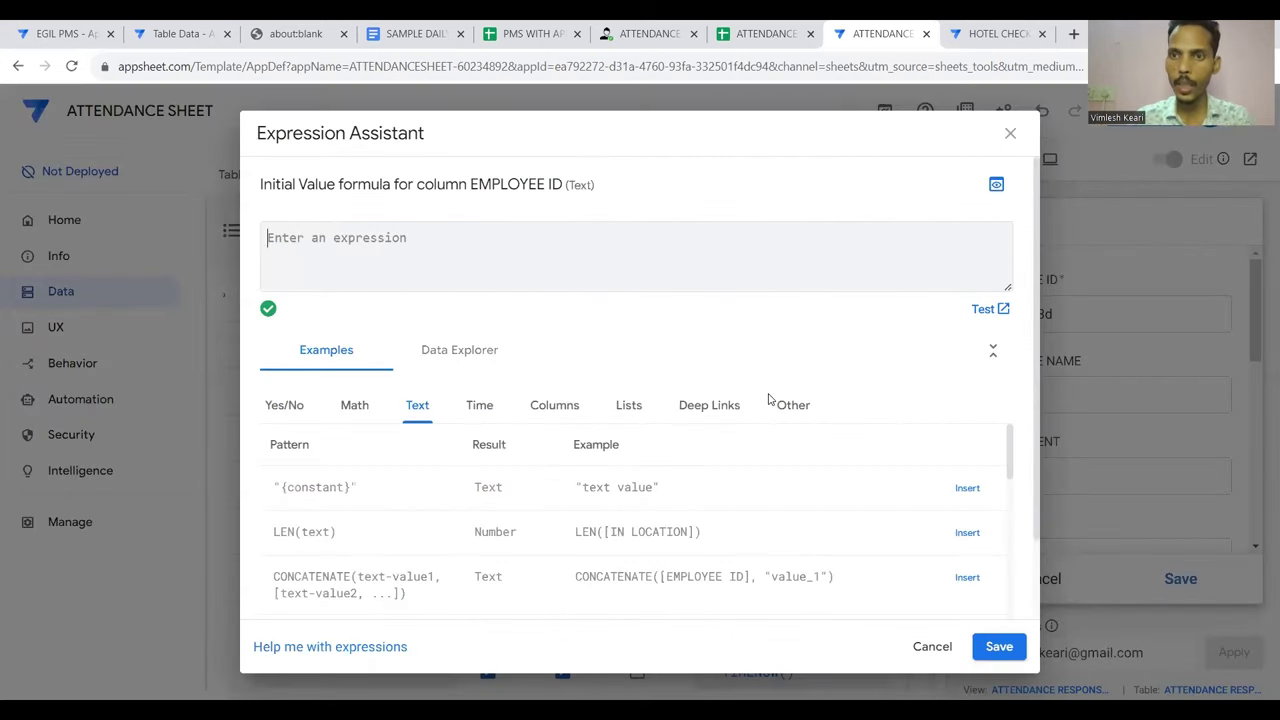
type("loo")
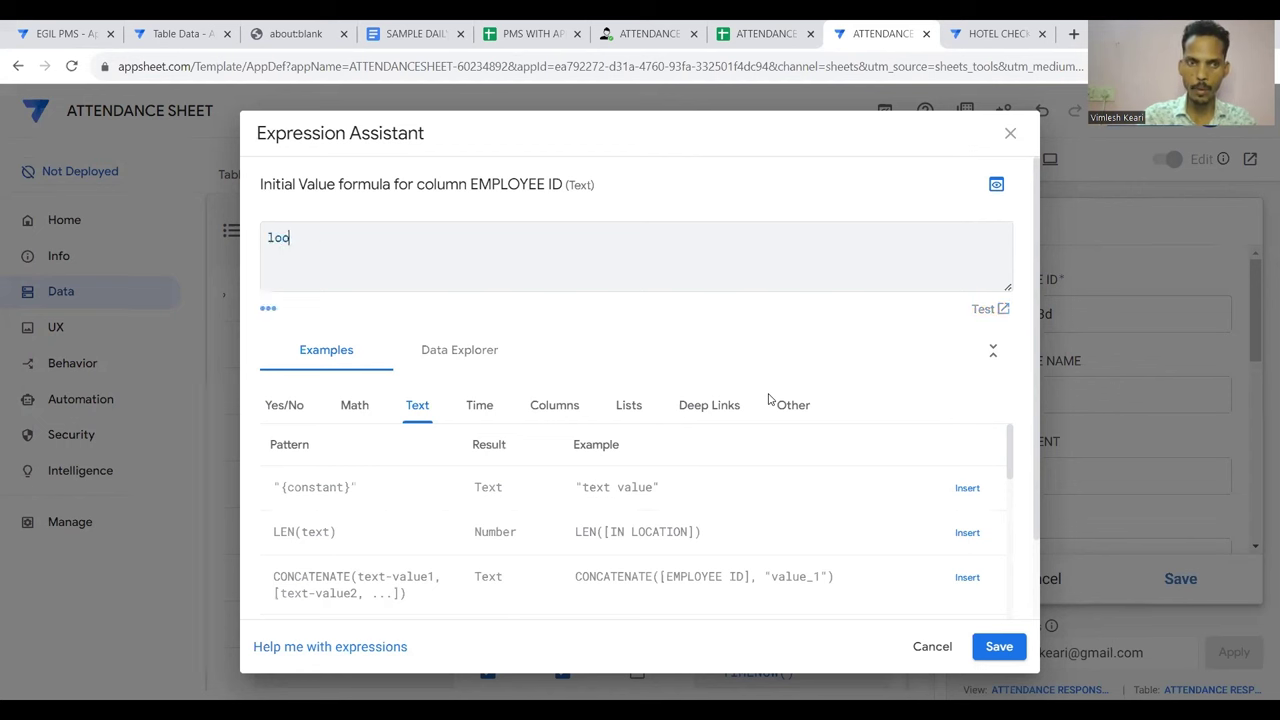
type("kup(useremail(),\"")
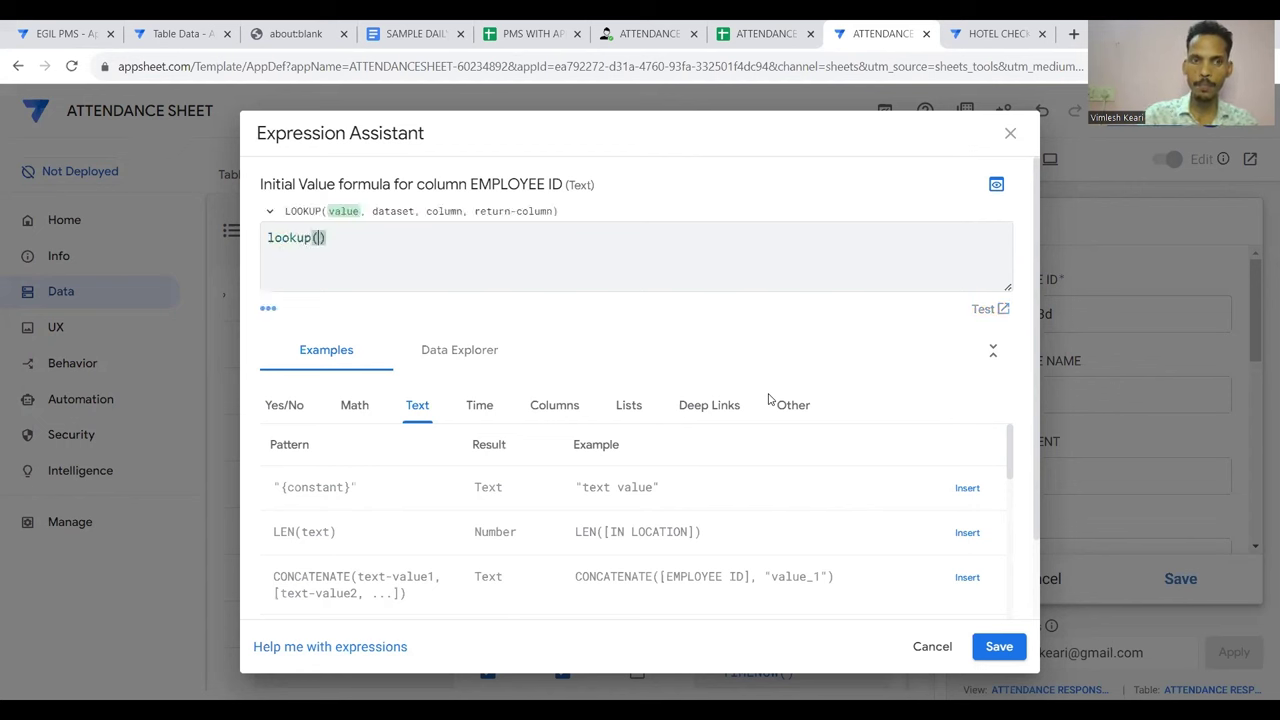
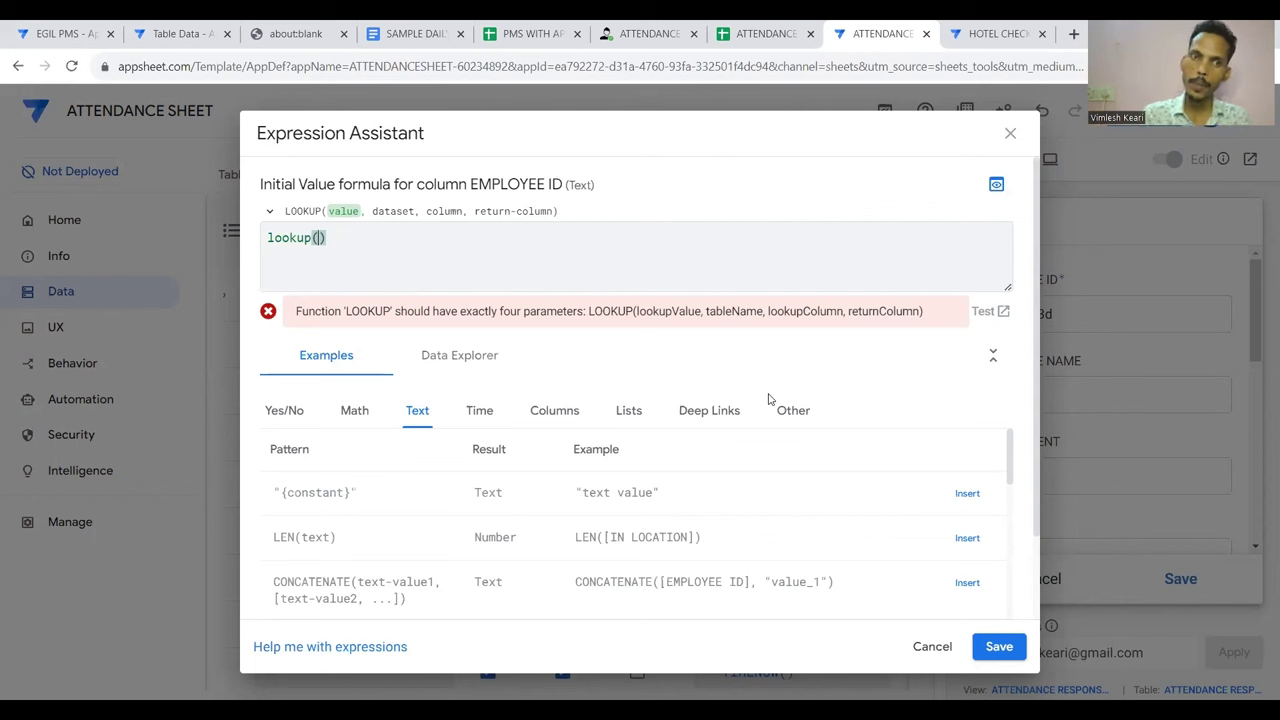
Start the lookup with useremail(), table "EMPLOY LIST" and match column "EMAIL", copying names from the sheet
type("usere")
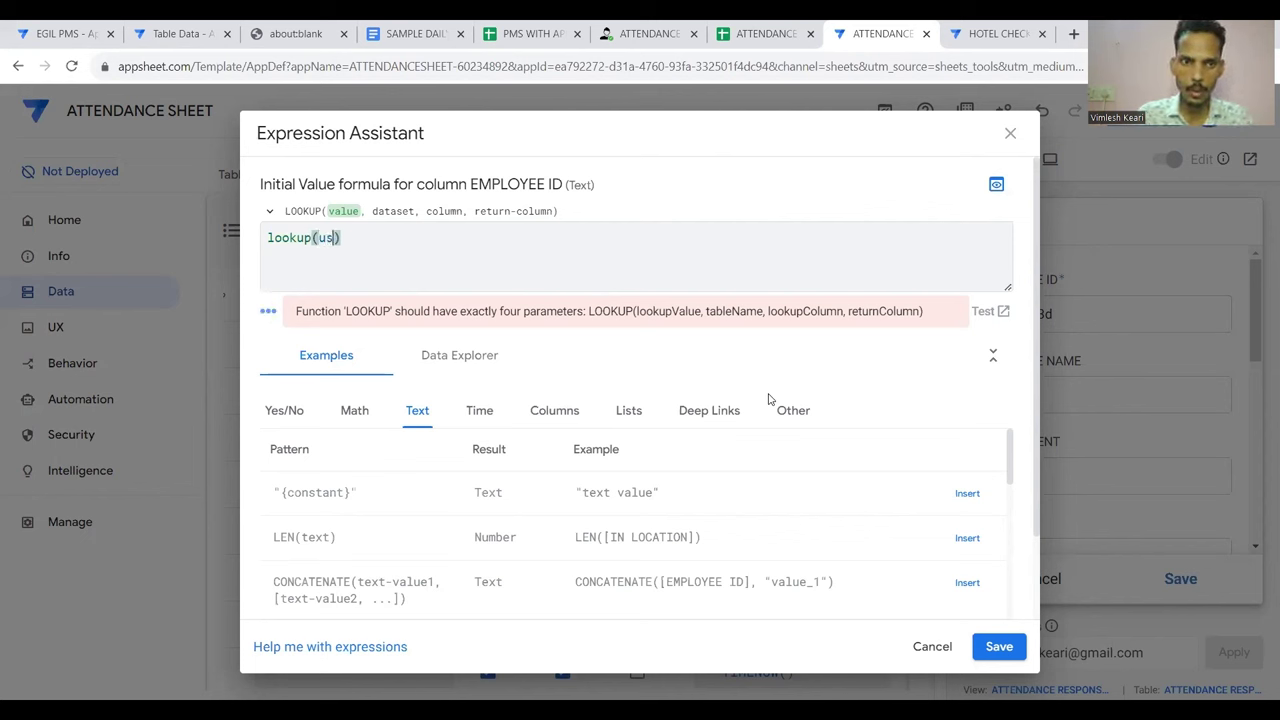
type("mail()")
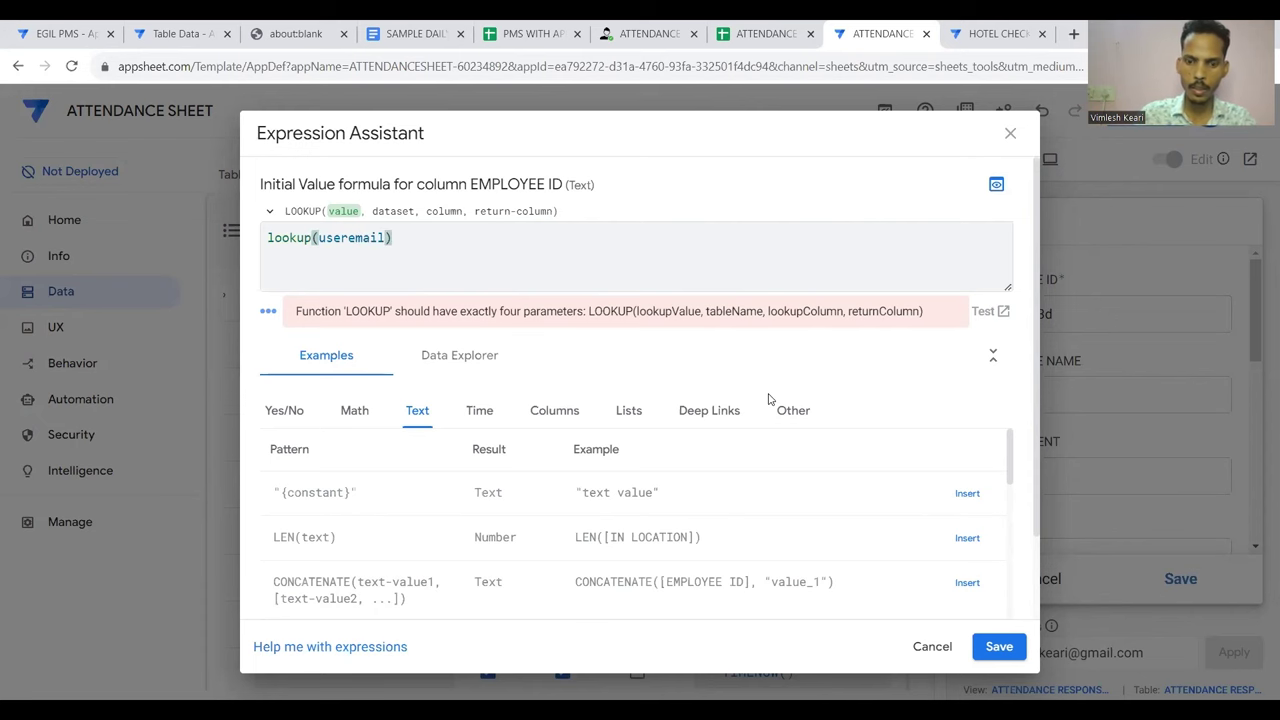
type(",\"")
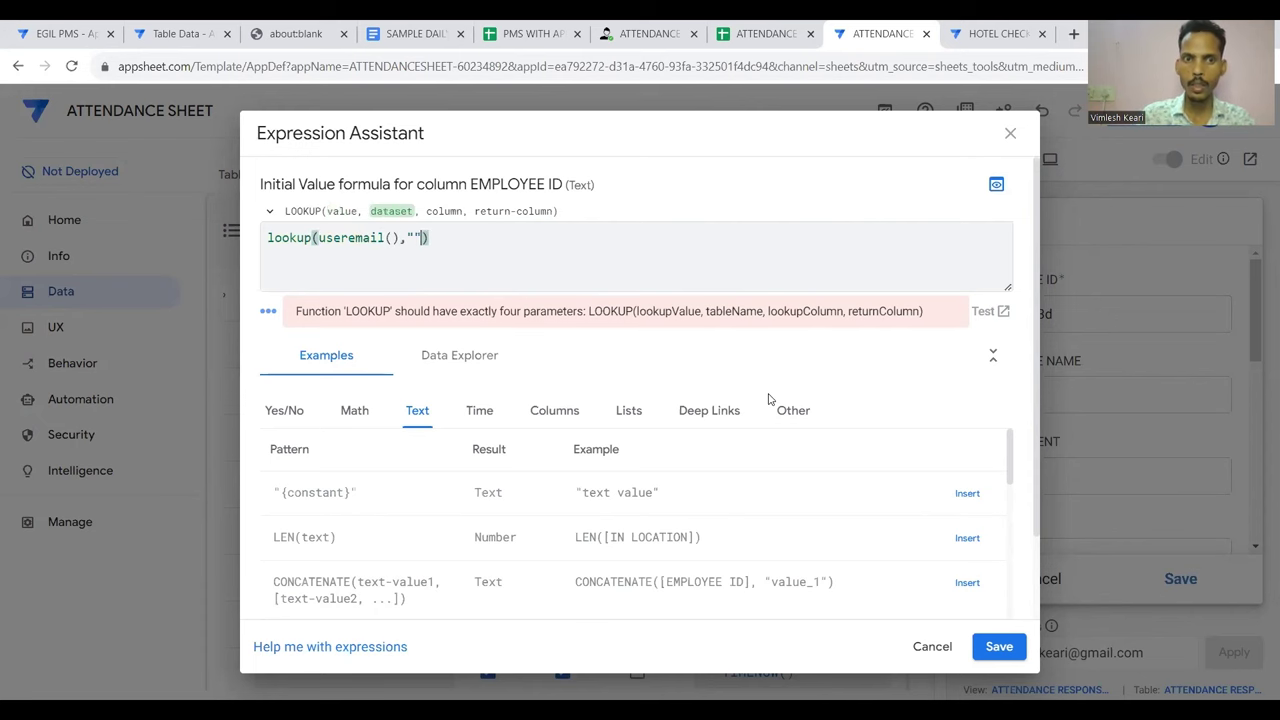
left_click(724, 27)
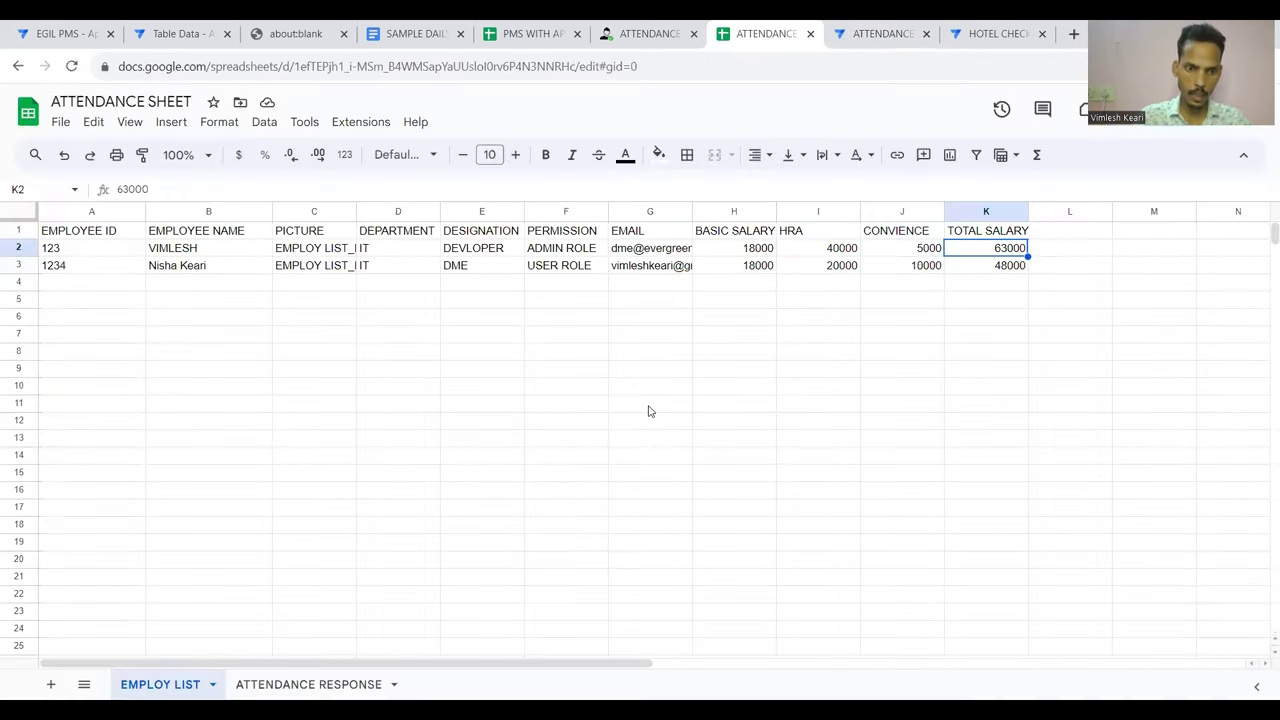
double_click(160, 684)
key("ctrl+c")
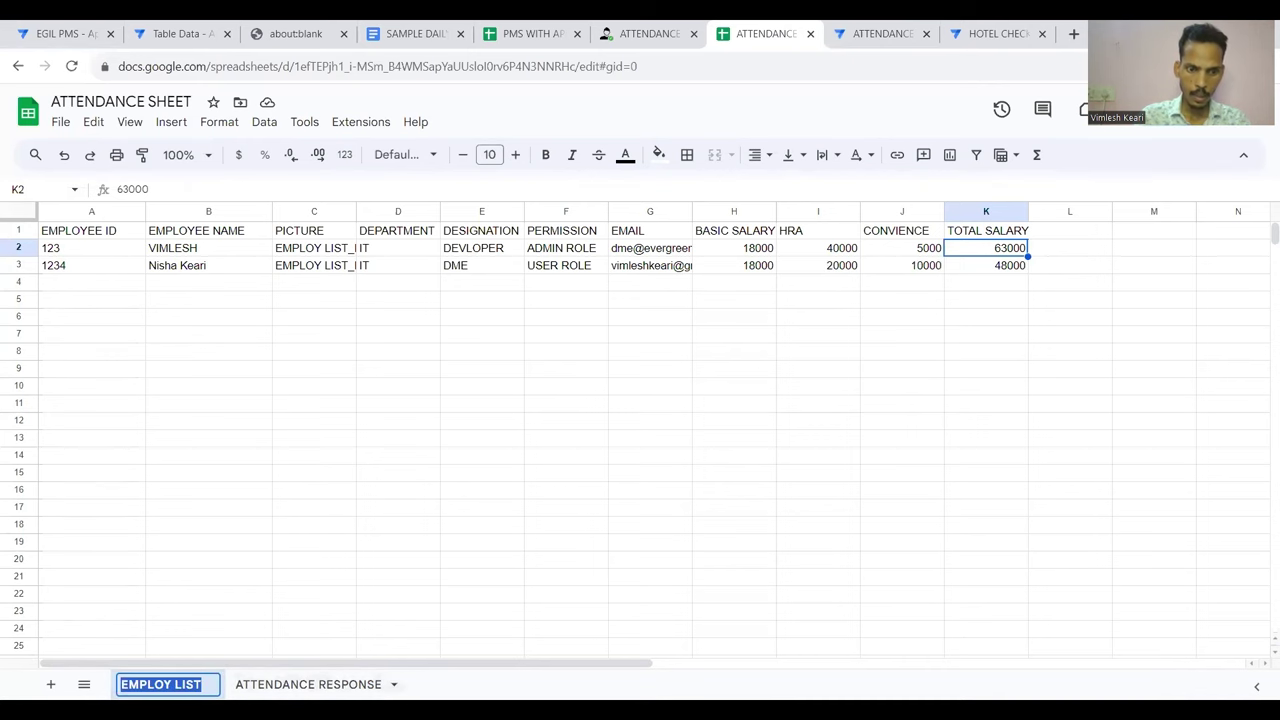
left_click(845, 30)
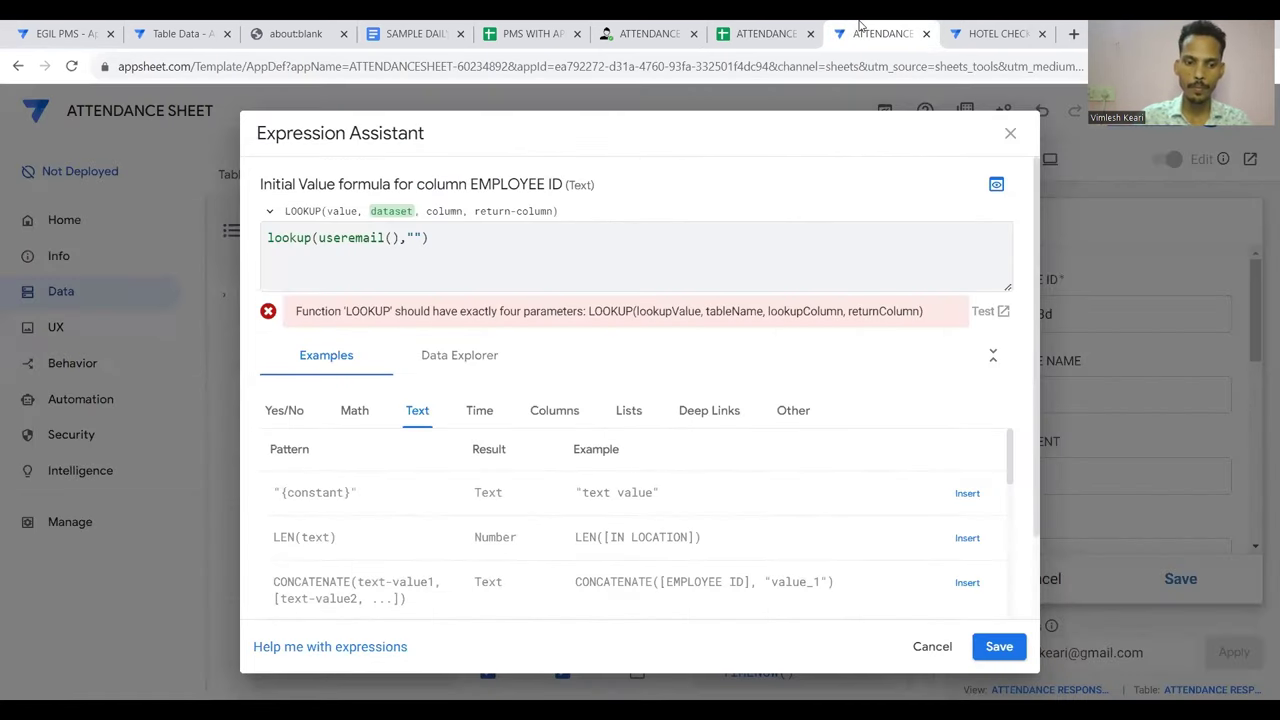
key("ctrl+v")
key("Right")
type("\"")
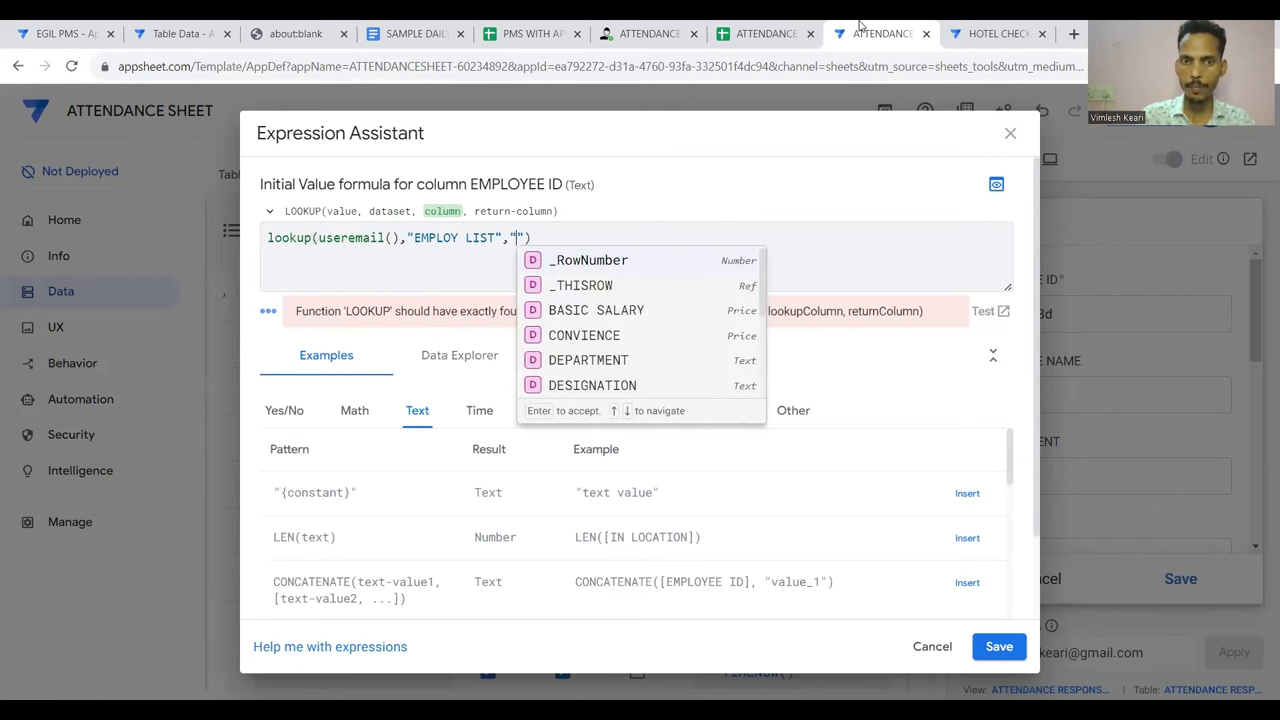
left_click(766, 24)
left_click(657, 233)
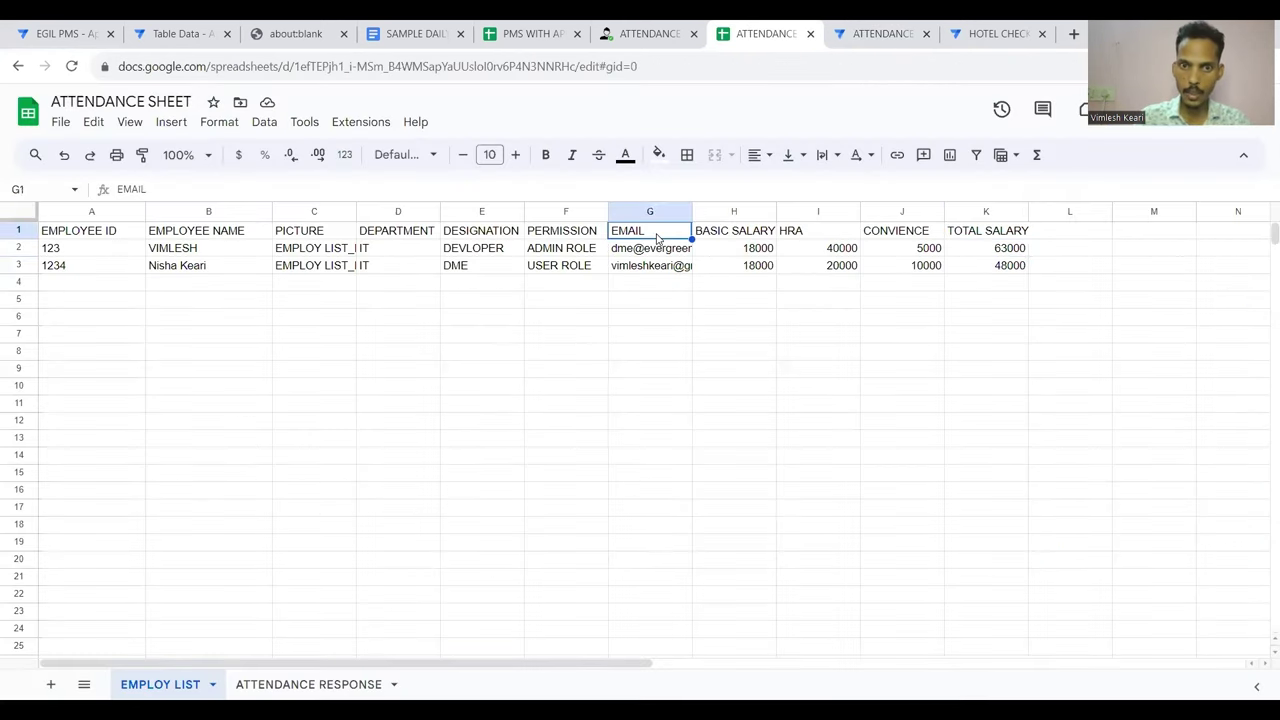
left_click(866, 33)
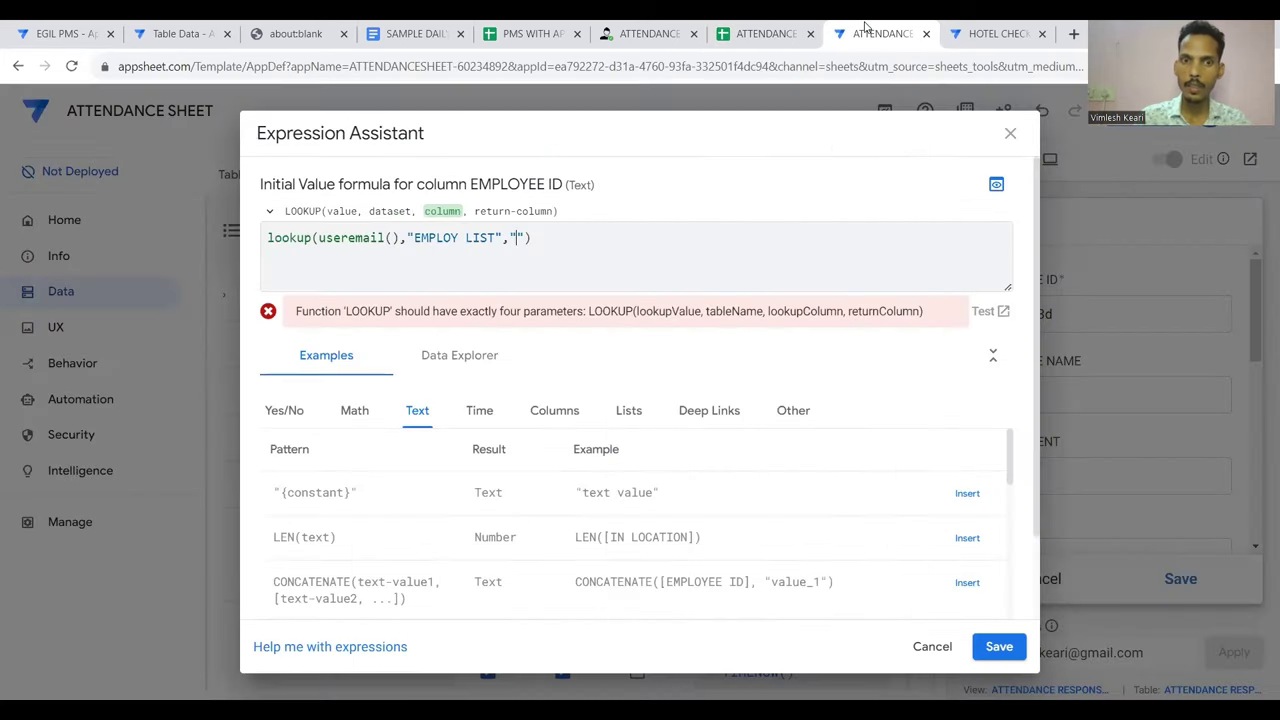
type("EMAIL")
key("Right")
type(",\"")
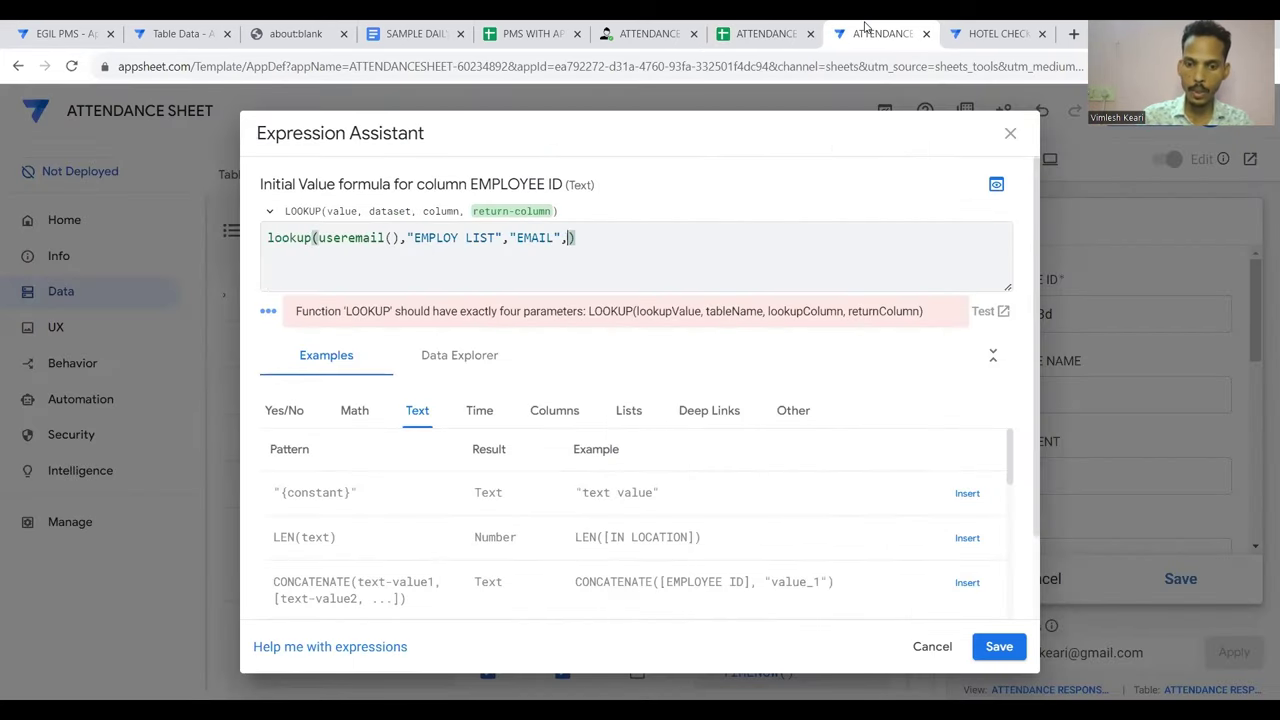
Make "EMPLOYEE ID" the returned column and save the lookup as EMPLOYEE ID's initial value
left_click(760, 33)
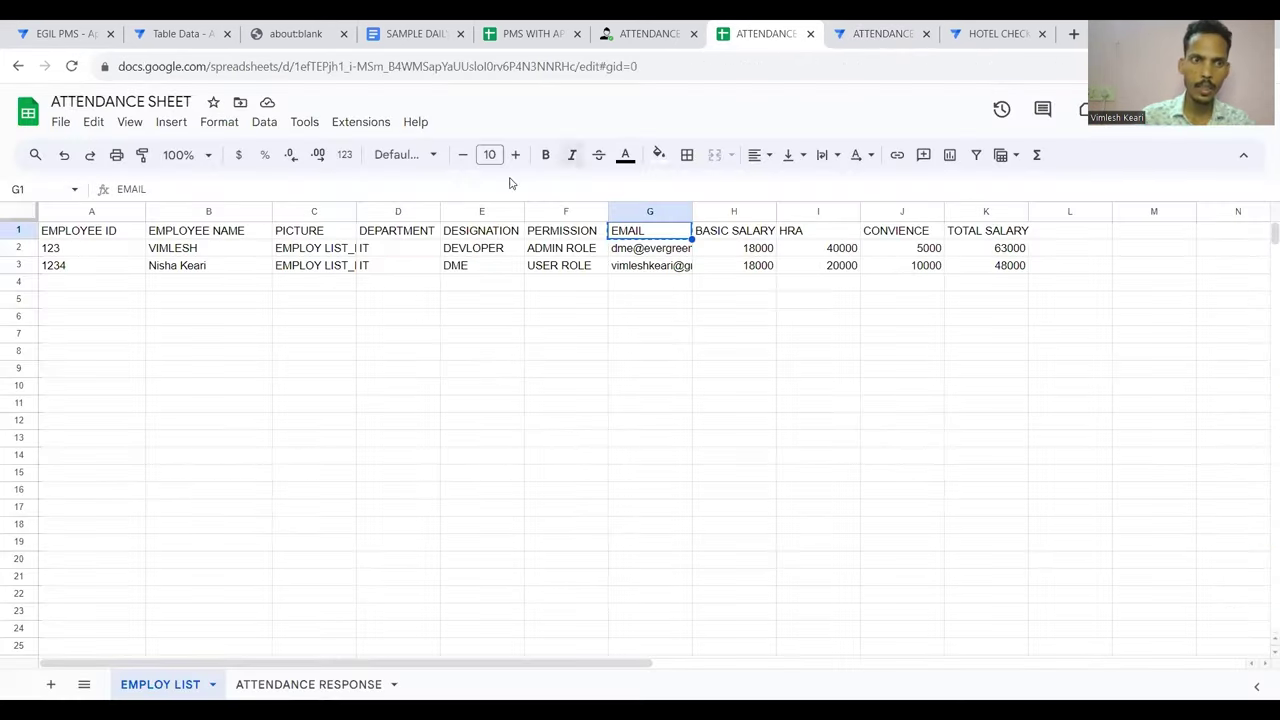
key("ctrl+c")
left_click(267, 238)
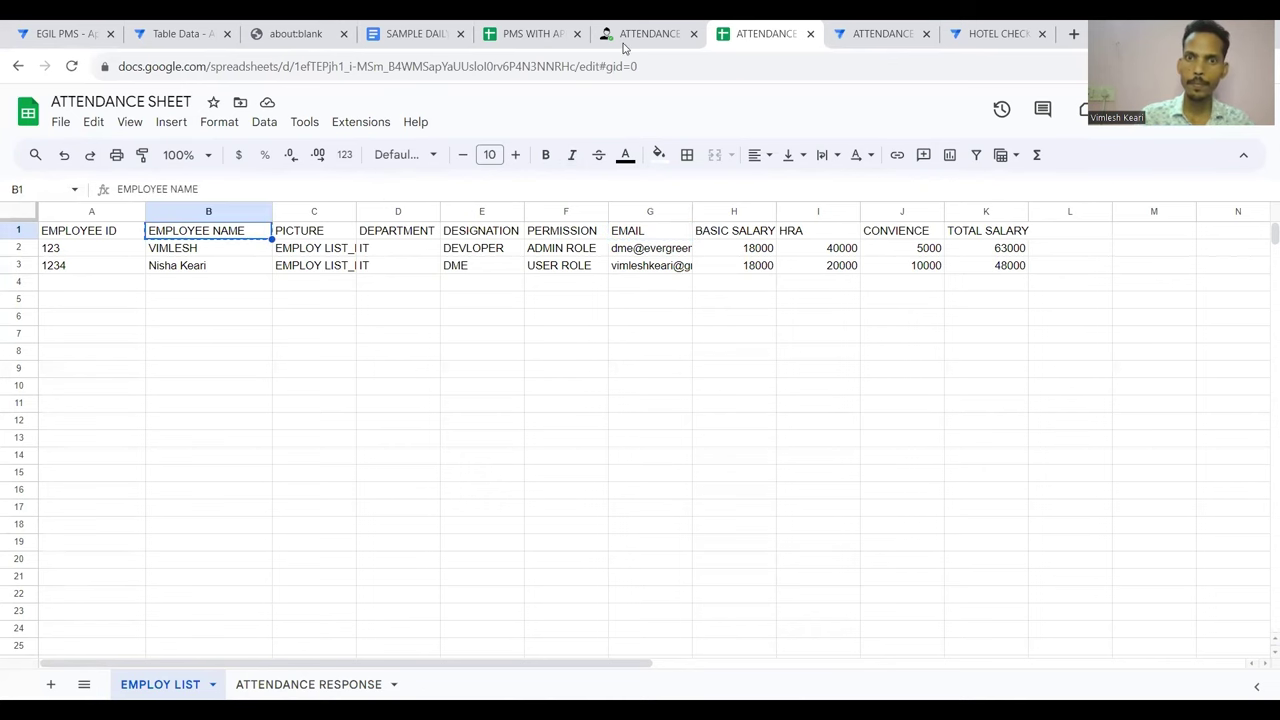
left_click(880, 33)
key("ctrl+v")
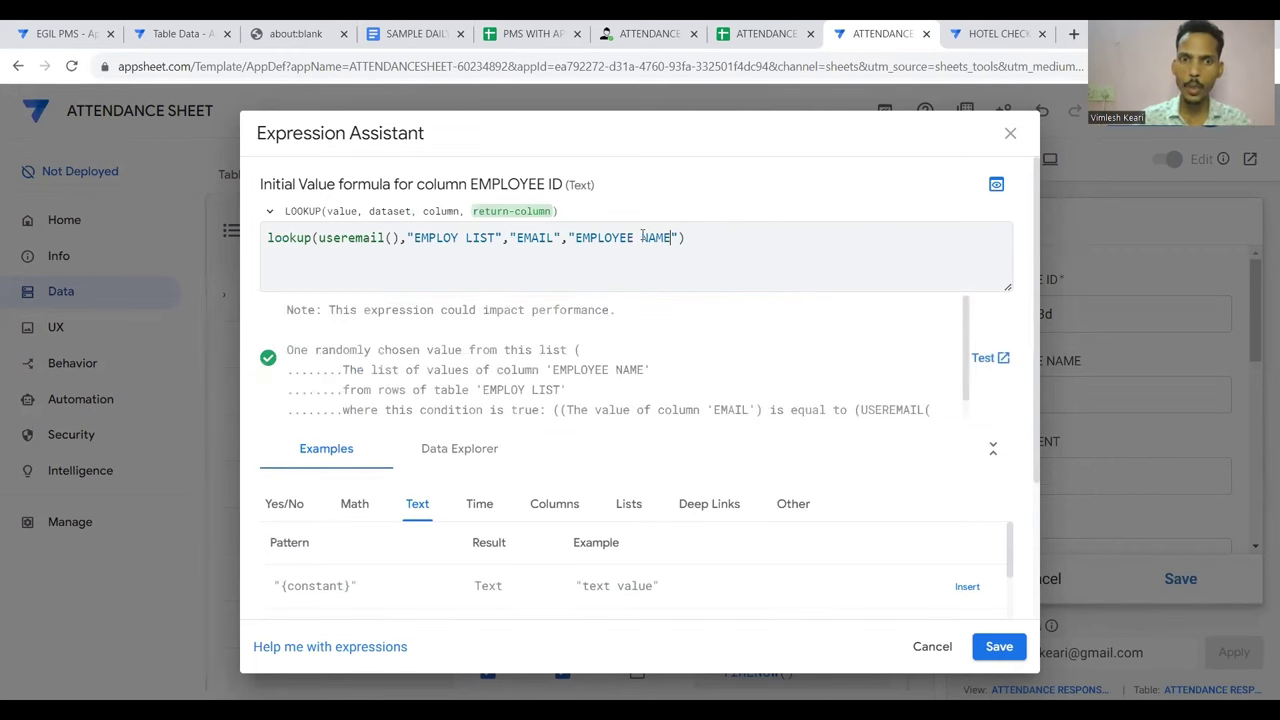
left_click(763, 28)
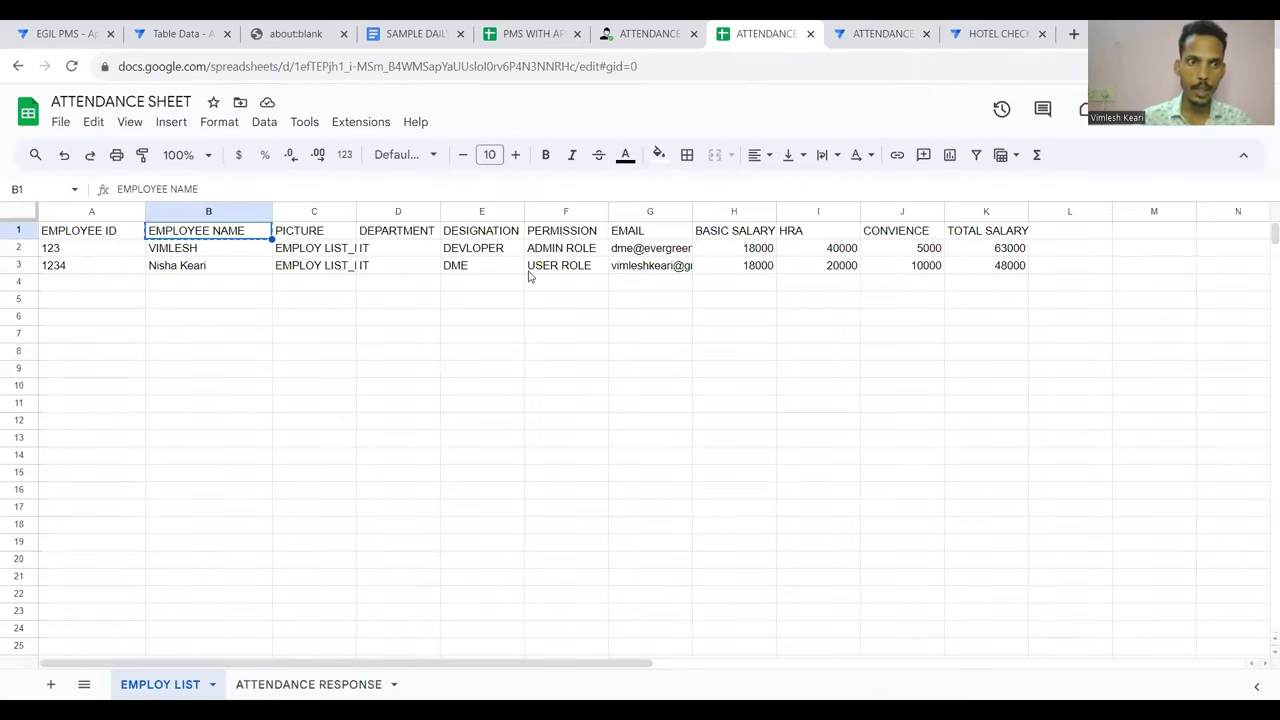
key("Left")
left_click(867, 31)
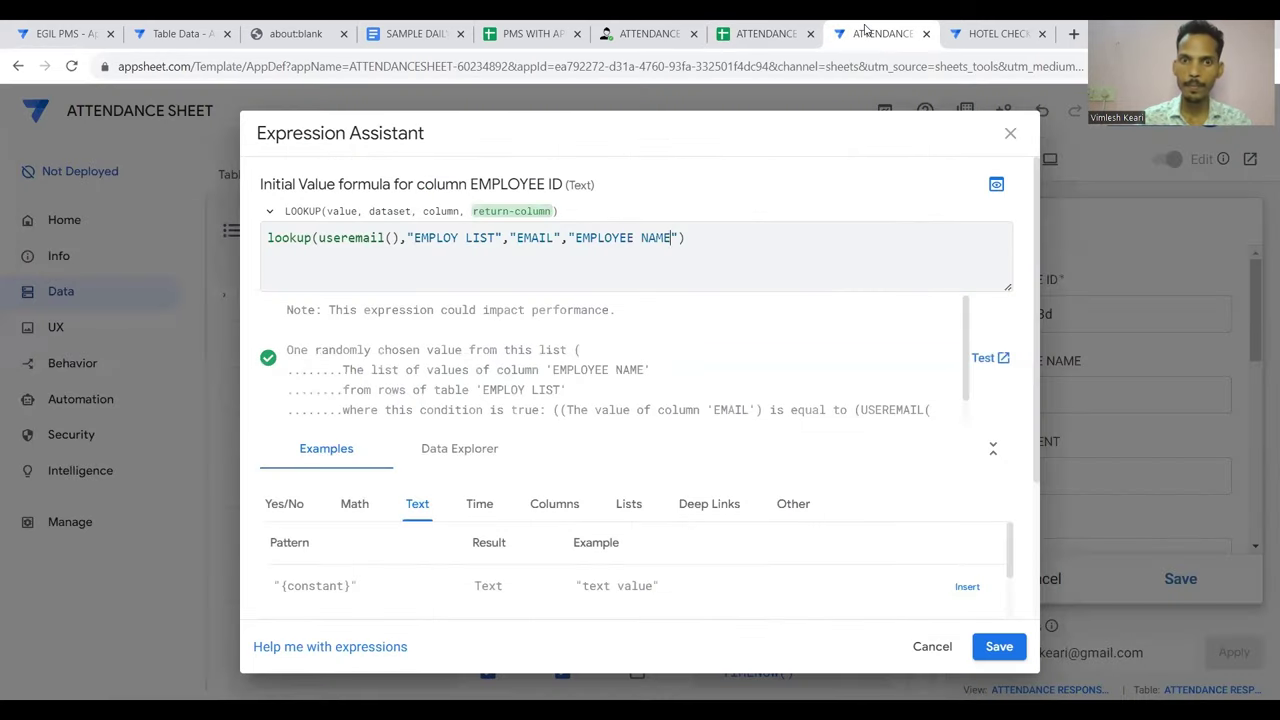
key("shift+Left")
key("shift+Left")
key("shift+Left")
key("shift+Left")
key("shift+Left")
key("shift+Left")
key("shift+Left")
key("shift+Left")
key("shift+Left")
key("shift+Left")
key("shift+Left")
key("shift+Left")
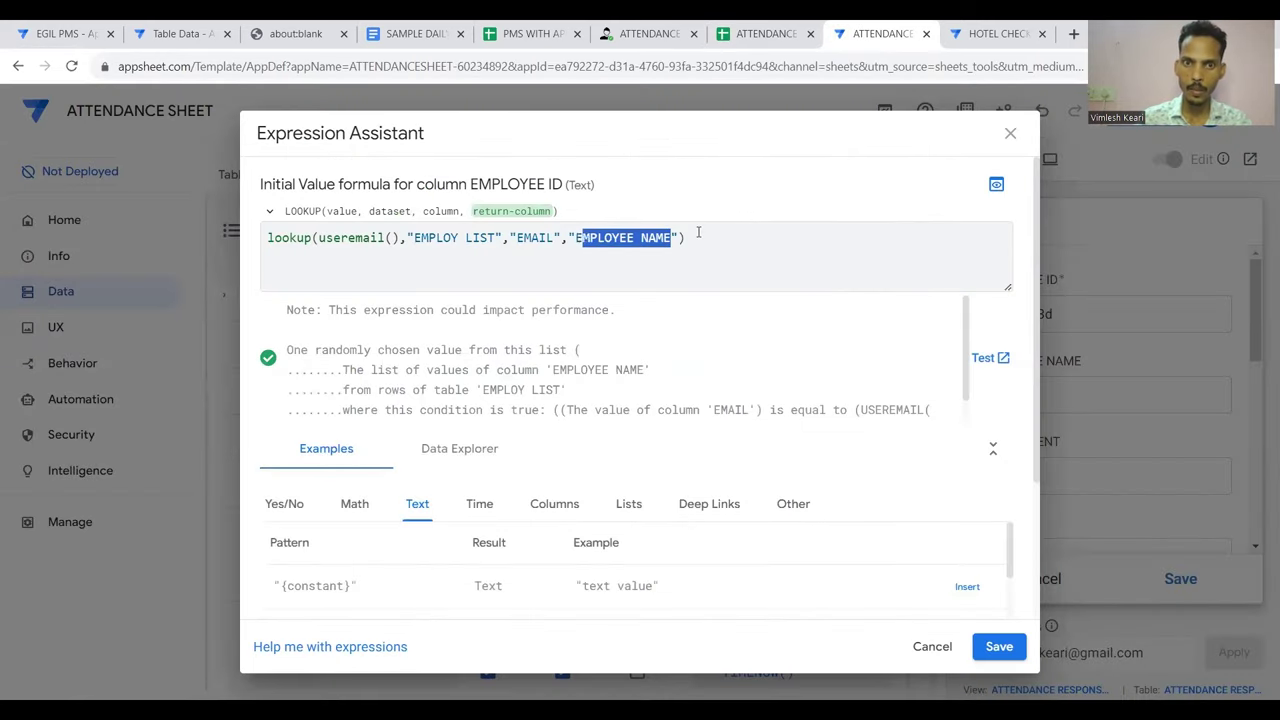
key("ctrl+v")
left_click(692, 250)
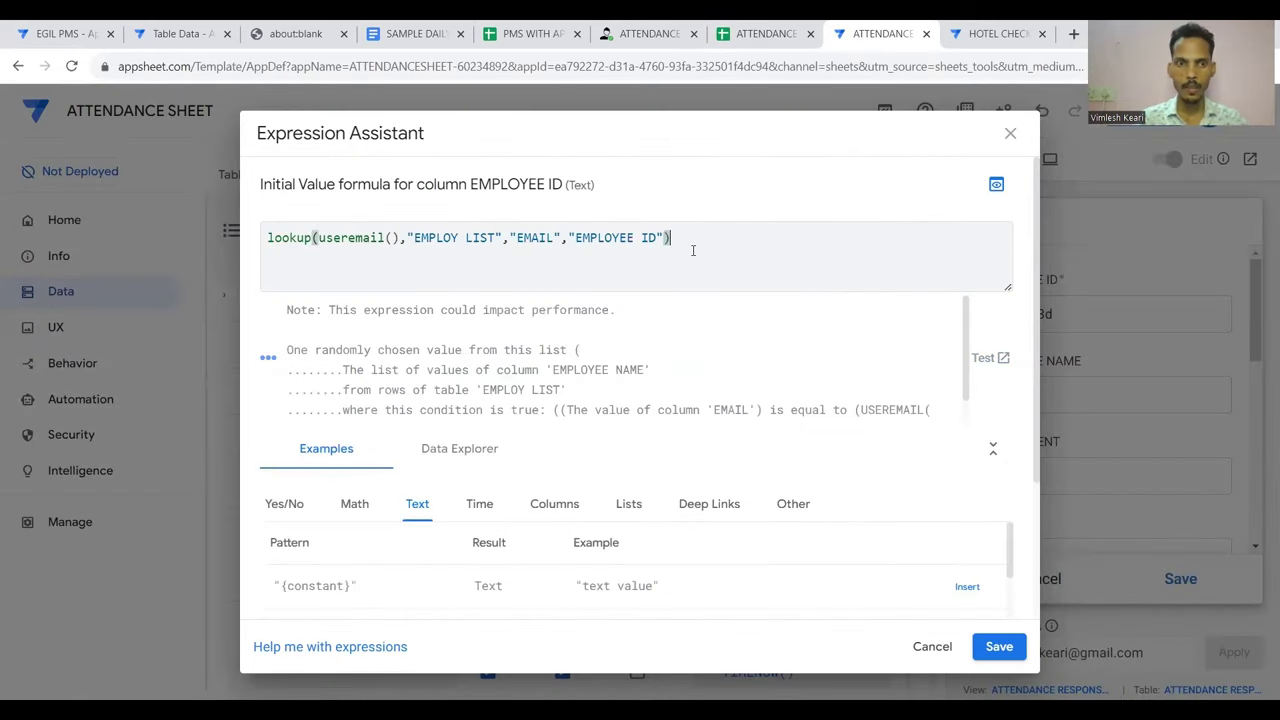
key("ctrl+a")
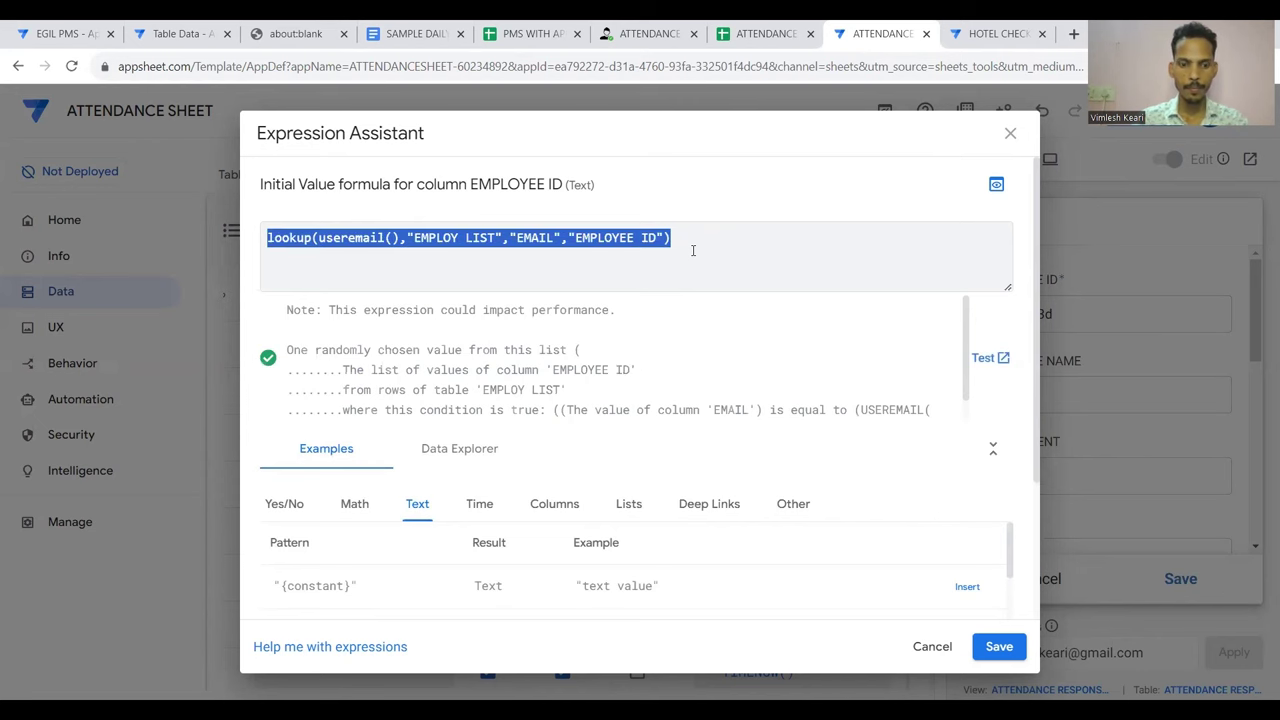
left_click(999, 648)
Save the app and compare the preview's prefilled EMPLOYEE ID 1234 against the spreadsheet
left_click(1139, 127)
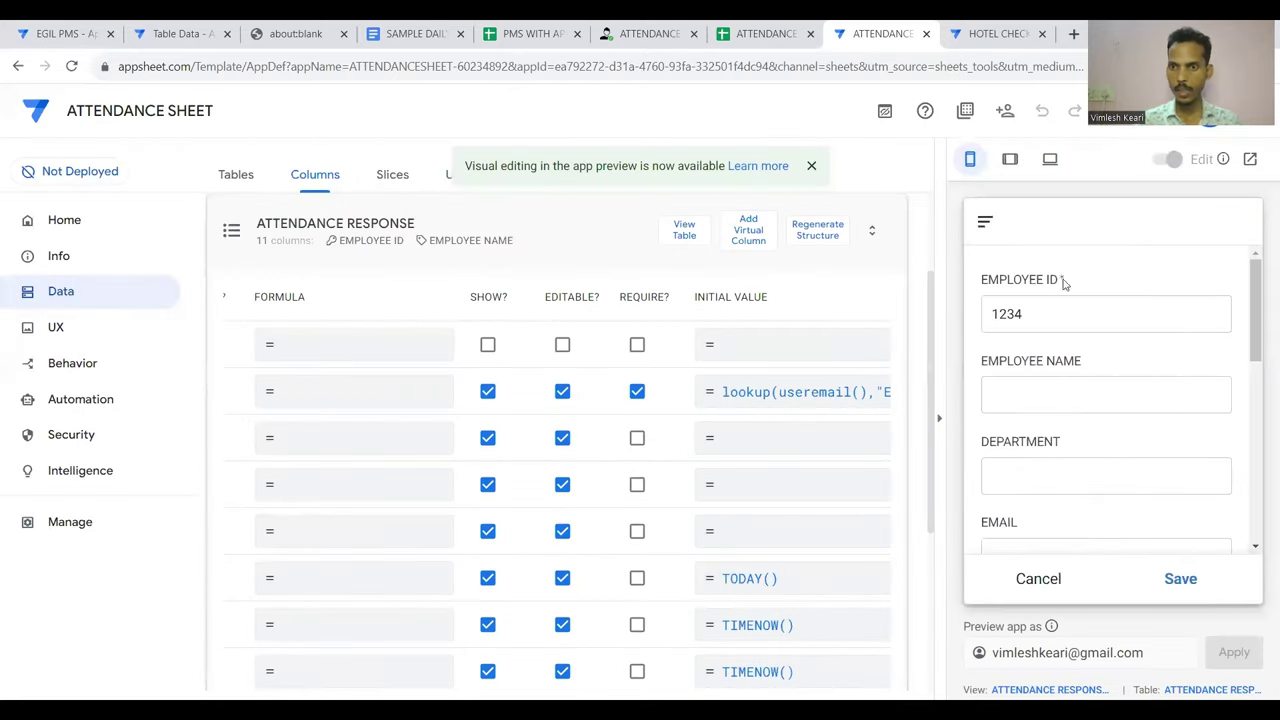
double_click(1041, 313)
left_click(1041, 313)
left_click(766, 33)
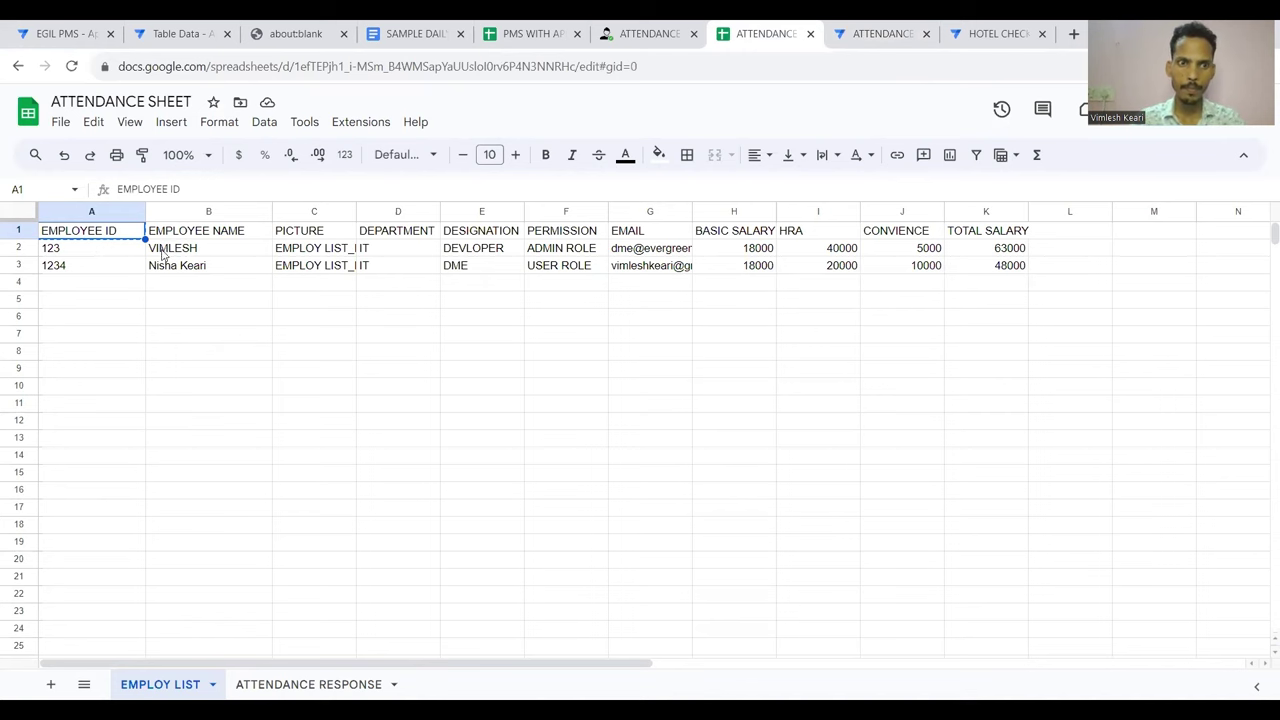
left_click(857, 30)
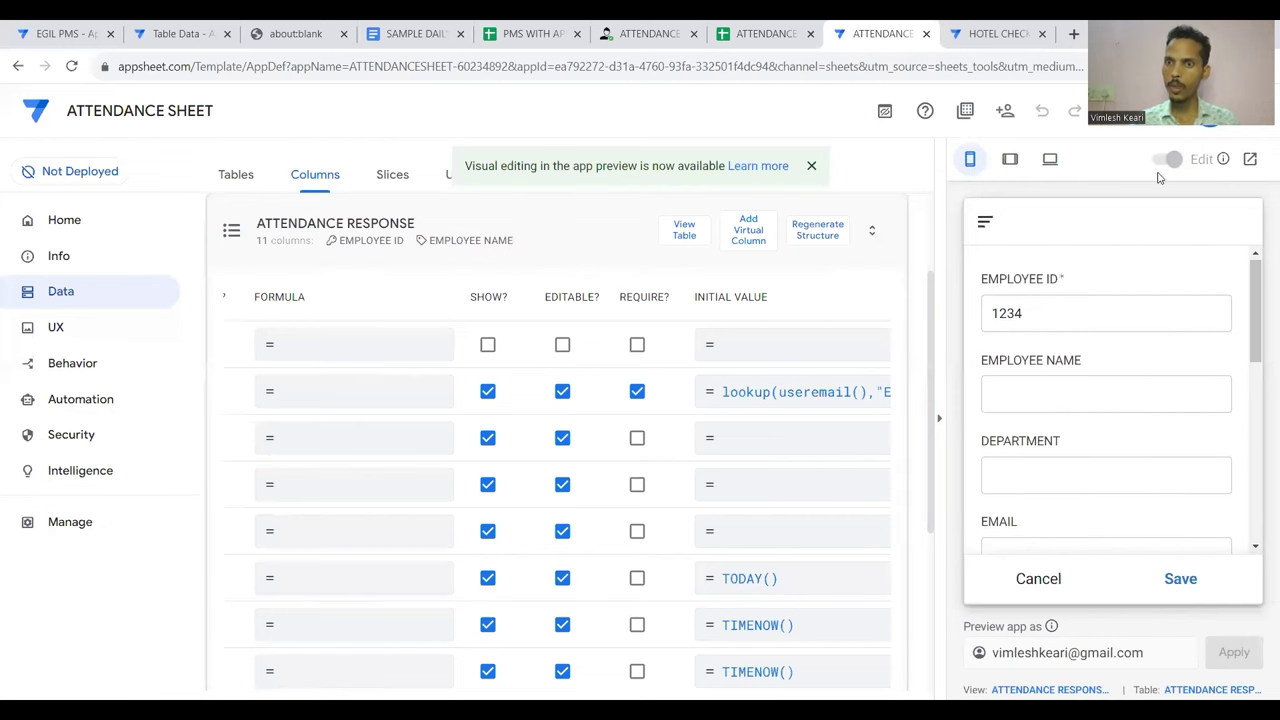
Confirm the preview's signed-in account matches the spreadsheet row for employee 1234
left_click(1216, 126)
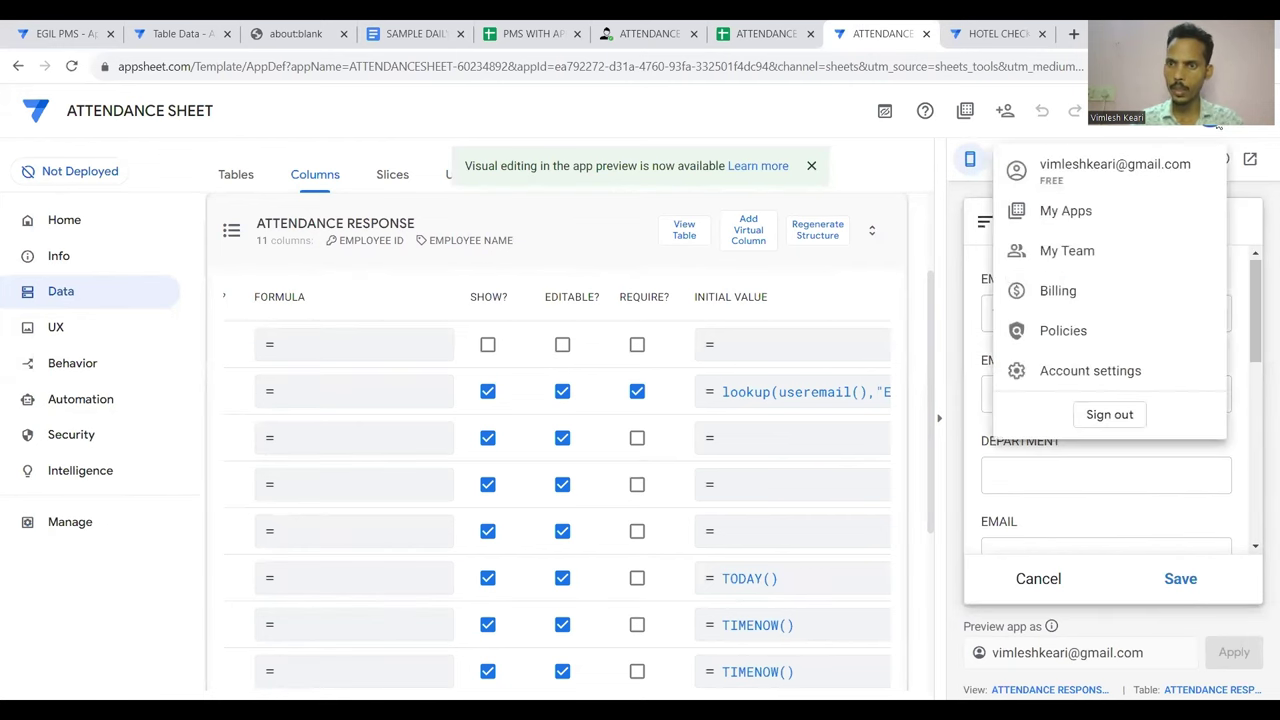
left_click(1062, 315)
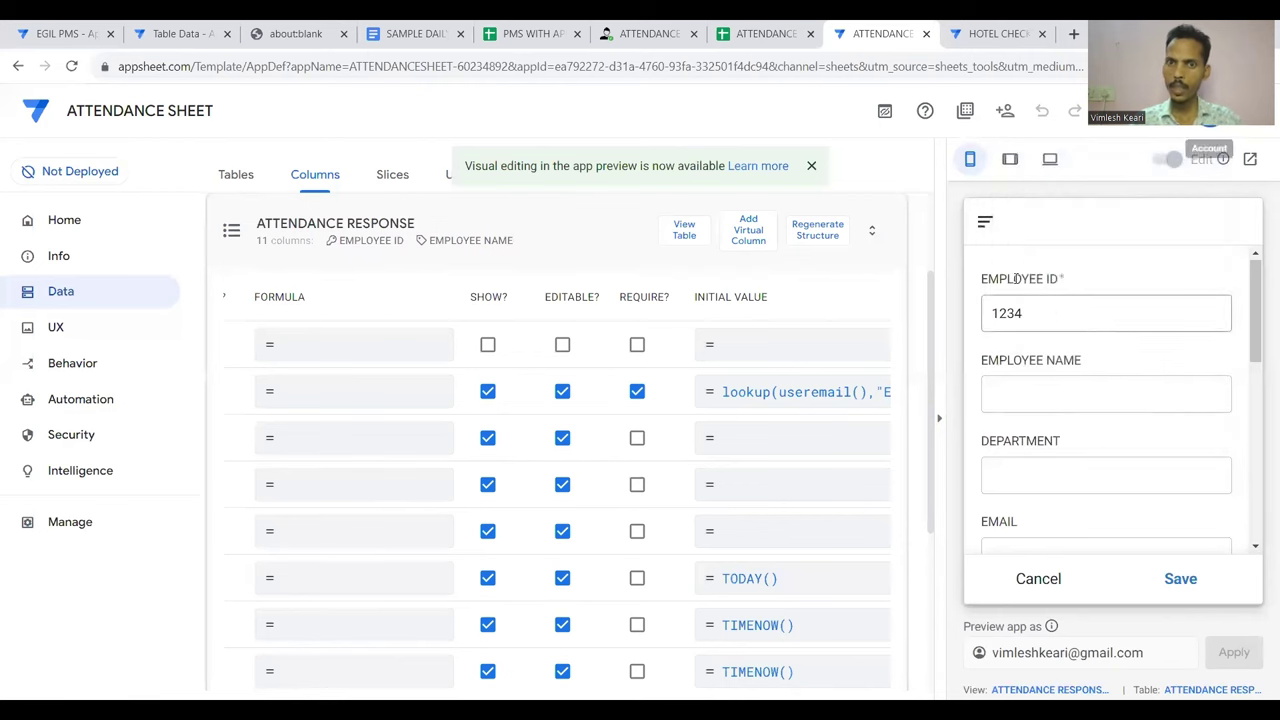
left_click(764, 33)
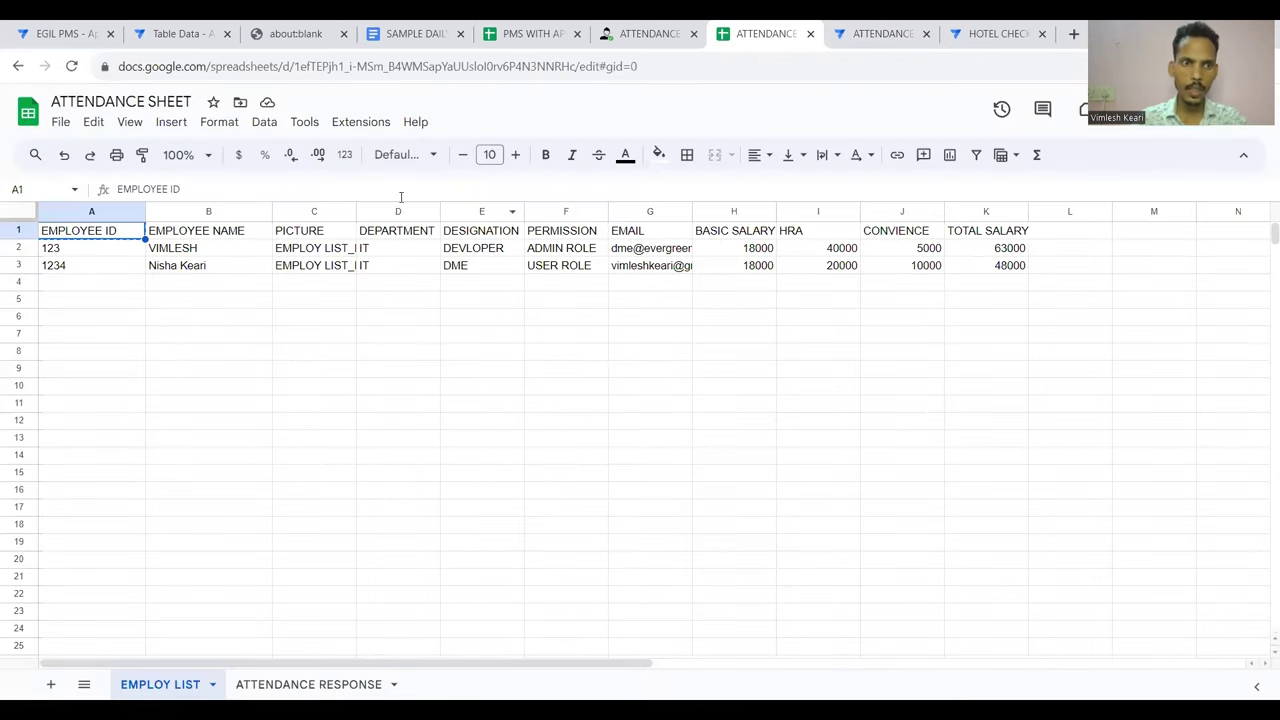
left_click(18, 265)
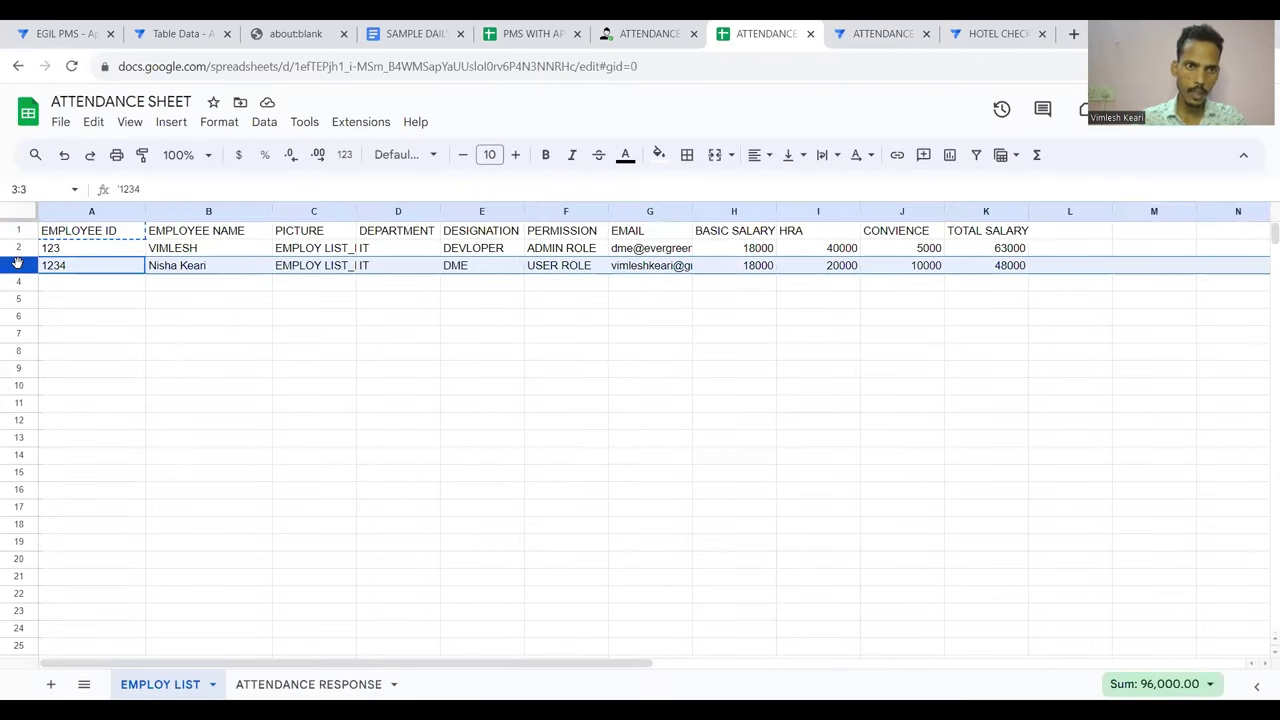
left_click(857, 30)
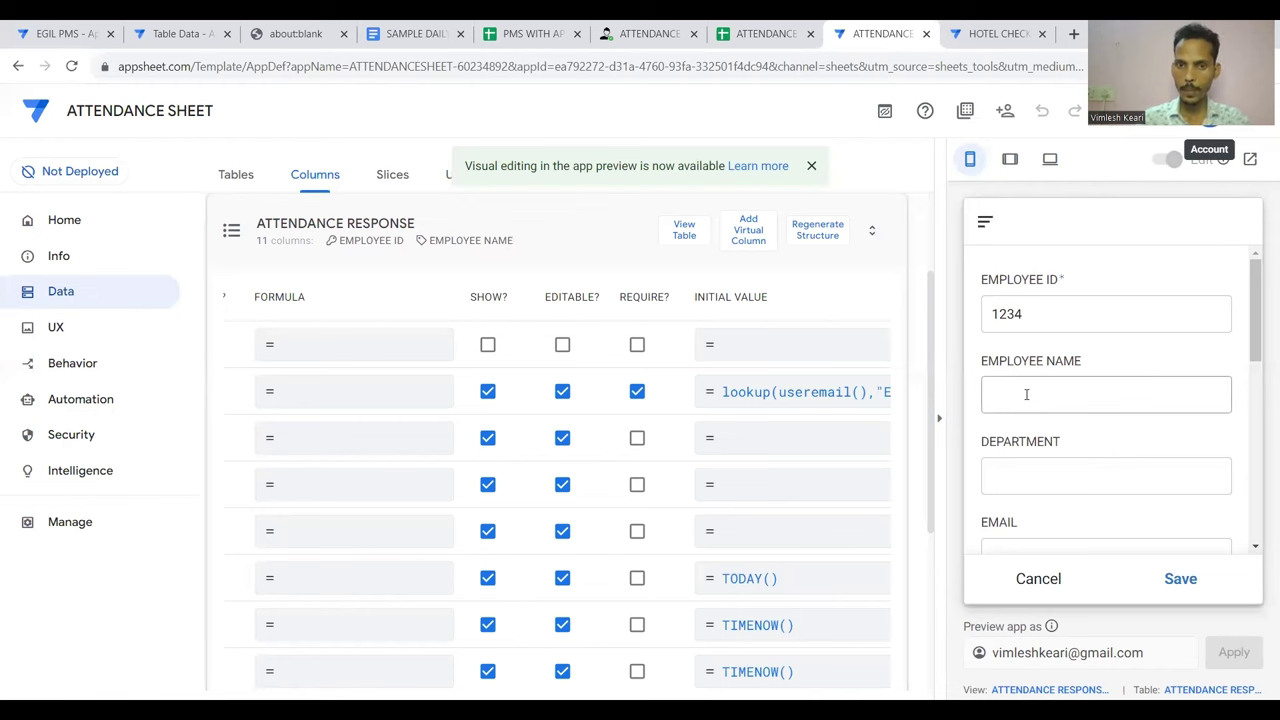
Set EMPLOYEE NAME's initial value to lookup(useremail(),"EMPLOY LIST","EMAIL","EMPLOYEE NAME")
left_click(777, 400)
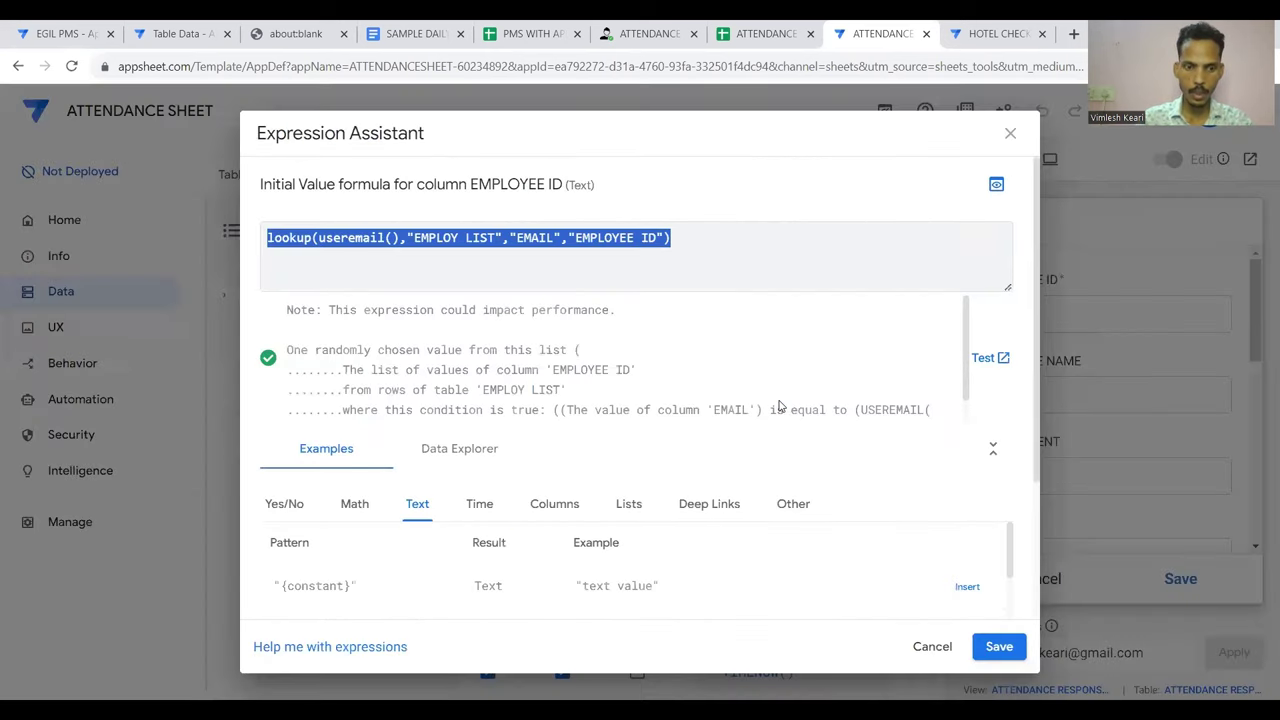
key("Escape")
left_click(764, 443)
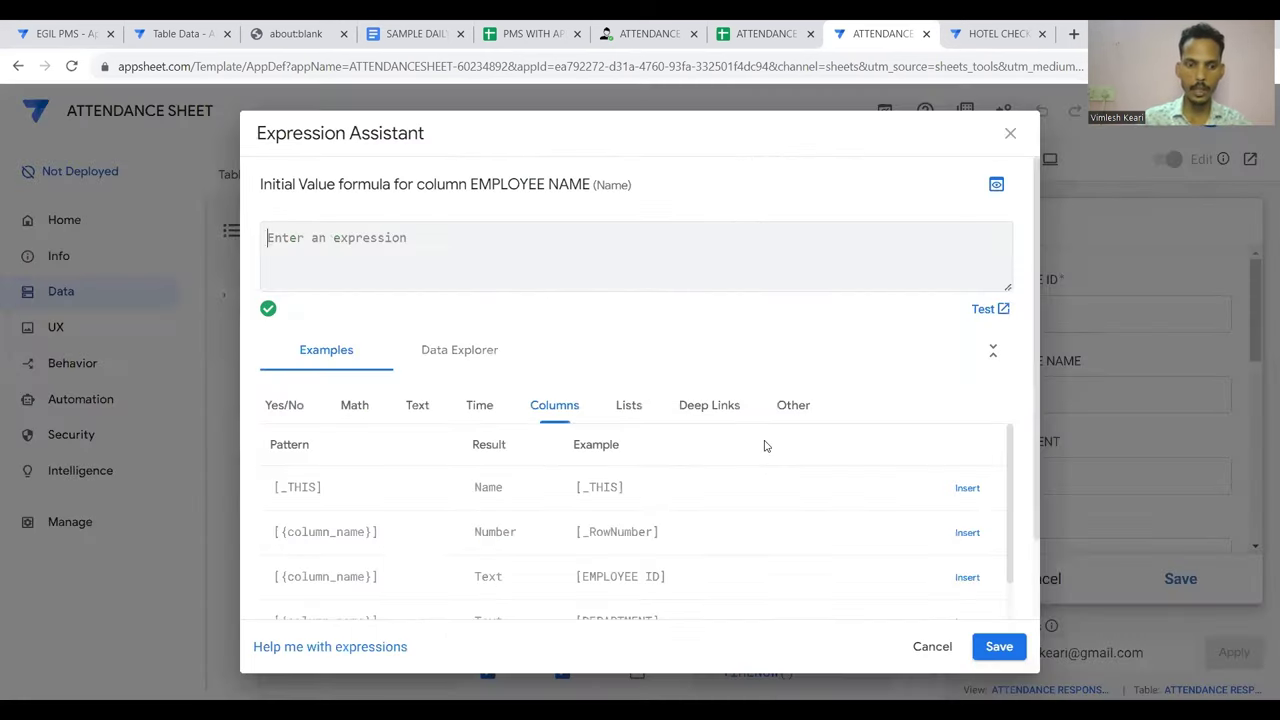
key("ctrl+v")
left_click(658, 237)
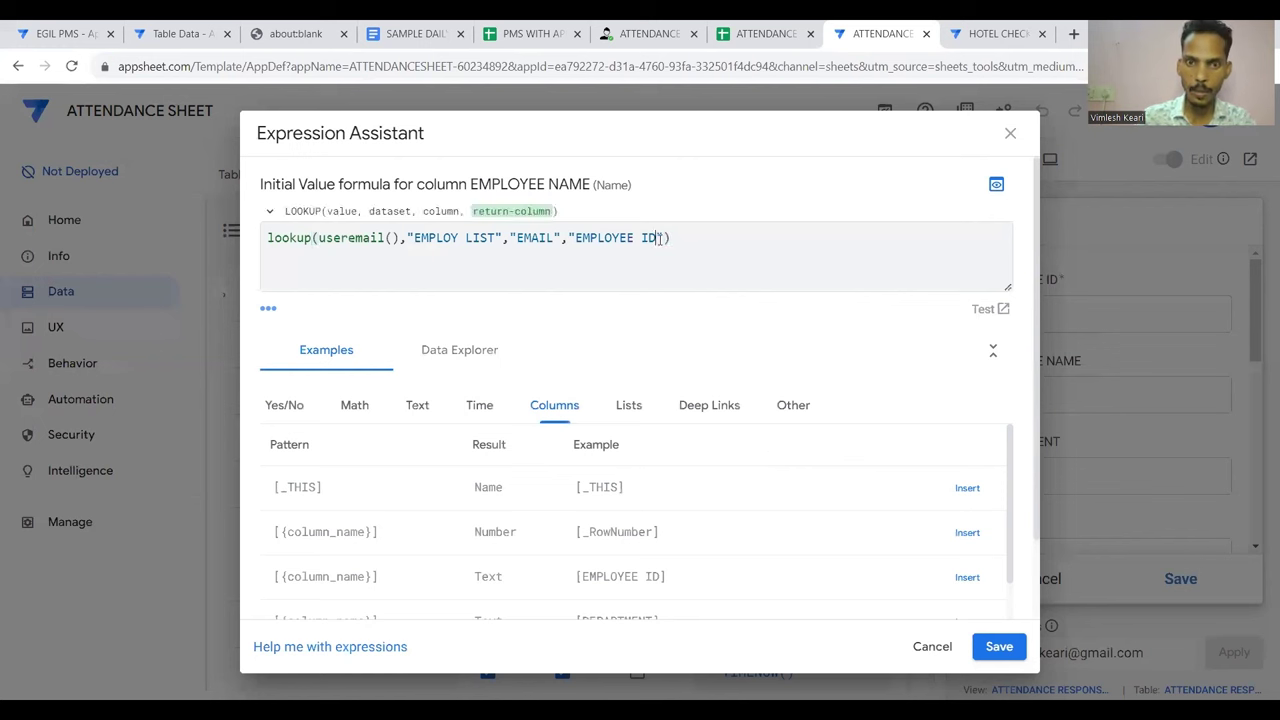
key("BackSpace")
key("BackSpace")
key("BackSpace")
key("BackSpace")
key("BackSpace")
key("BackSpace")
key("BackSpace")
key("BackSpace")
key("BackSpace")
key("BackSpace")
key("BackSpace")
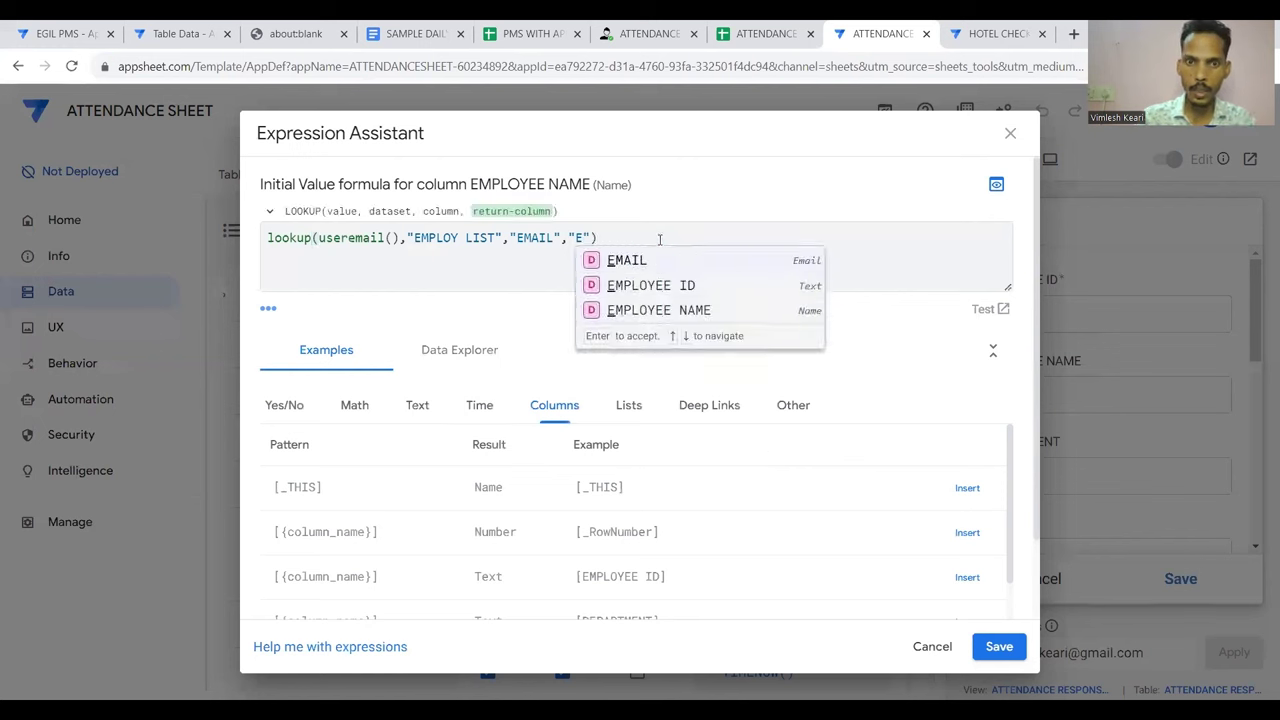
type("na")
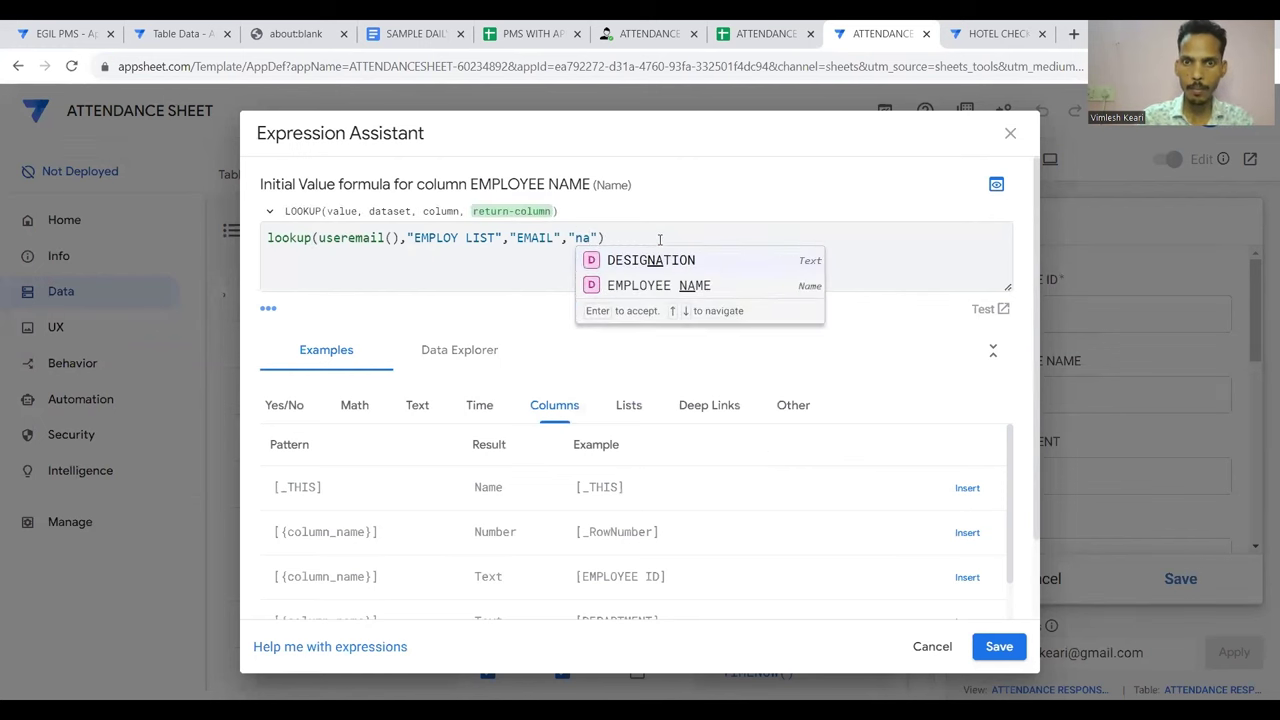
left_click(665, 286)
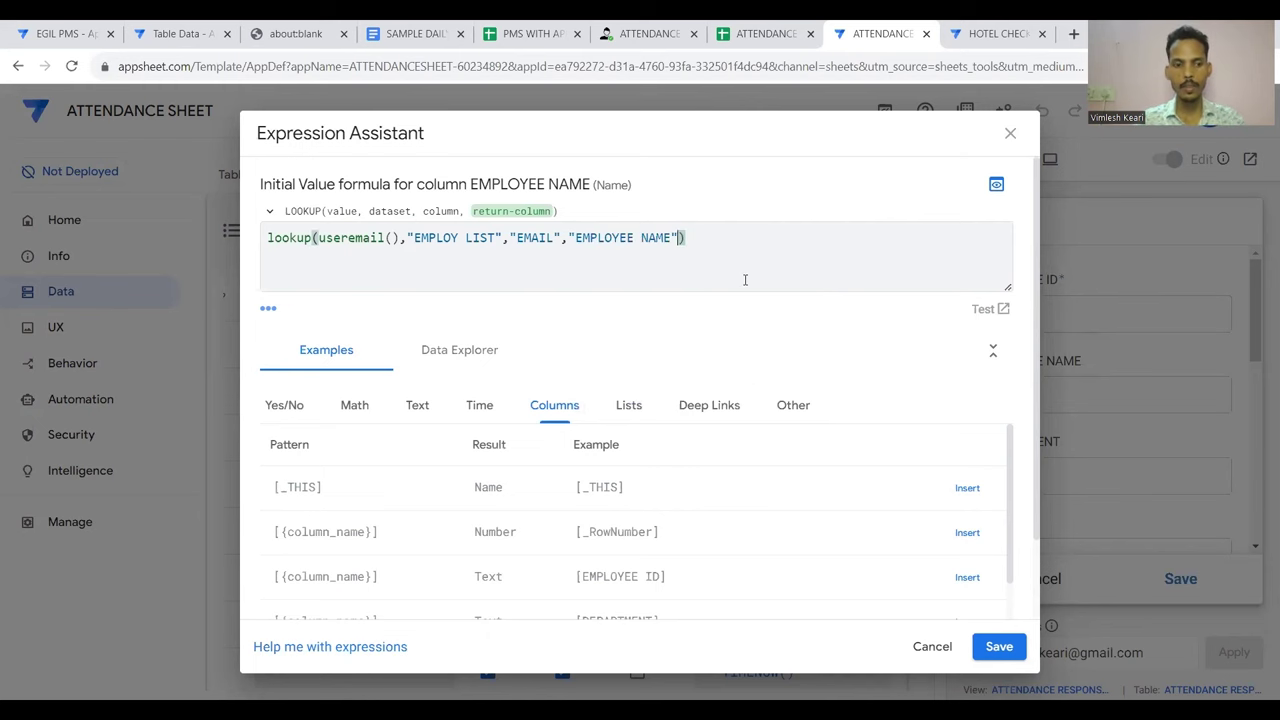
key("ctrl+a")
key("ctrl+c")
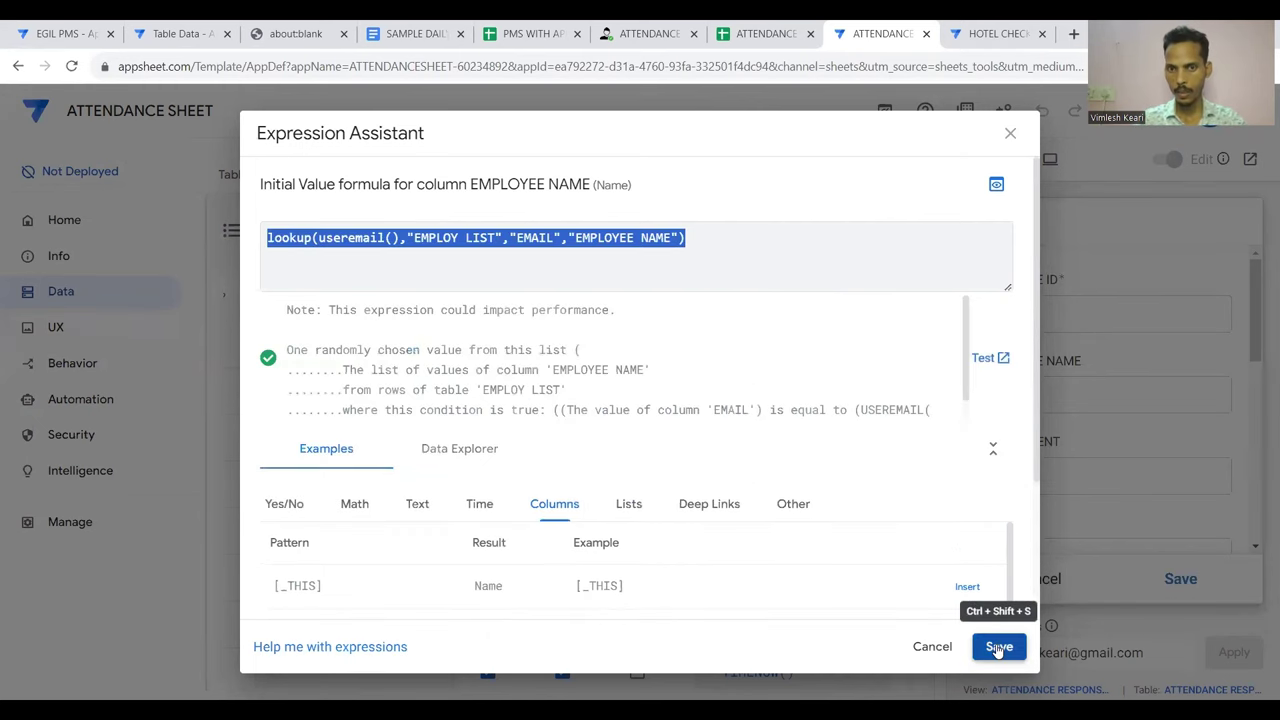
left_click(999, 646)
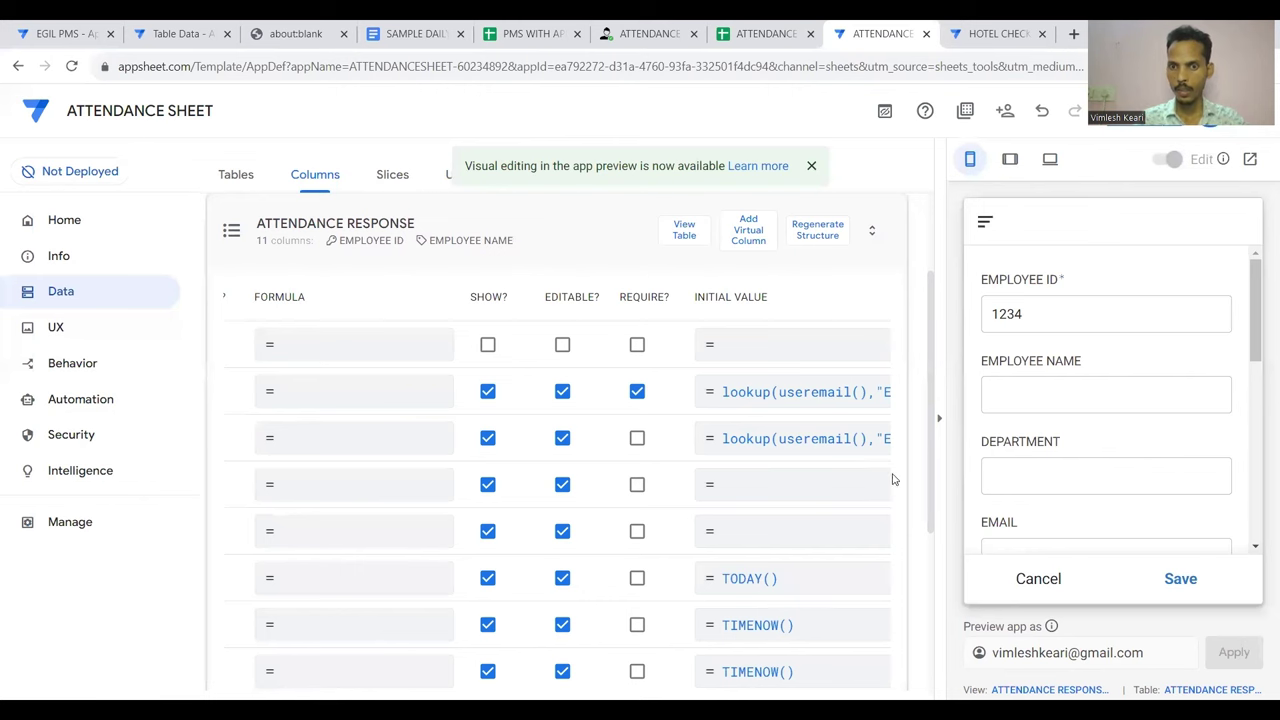
Give DEPARTMENT the same lookup initial value, returning the DEPARTMENT column instead
left_click(804, 490)
key("ctrl+v")
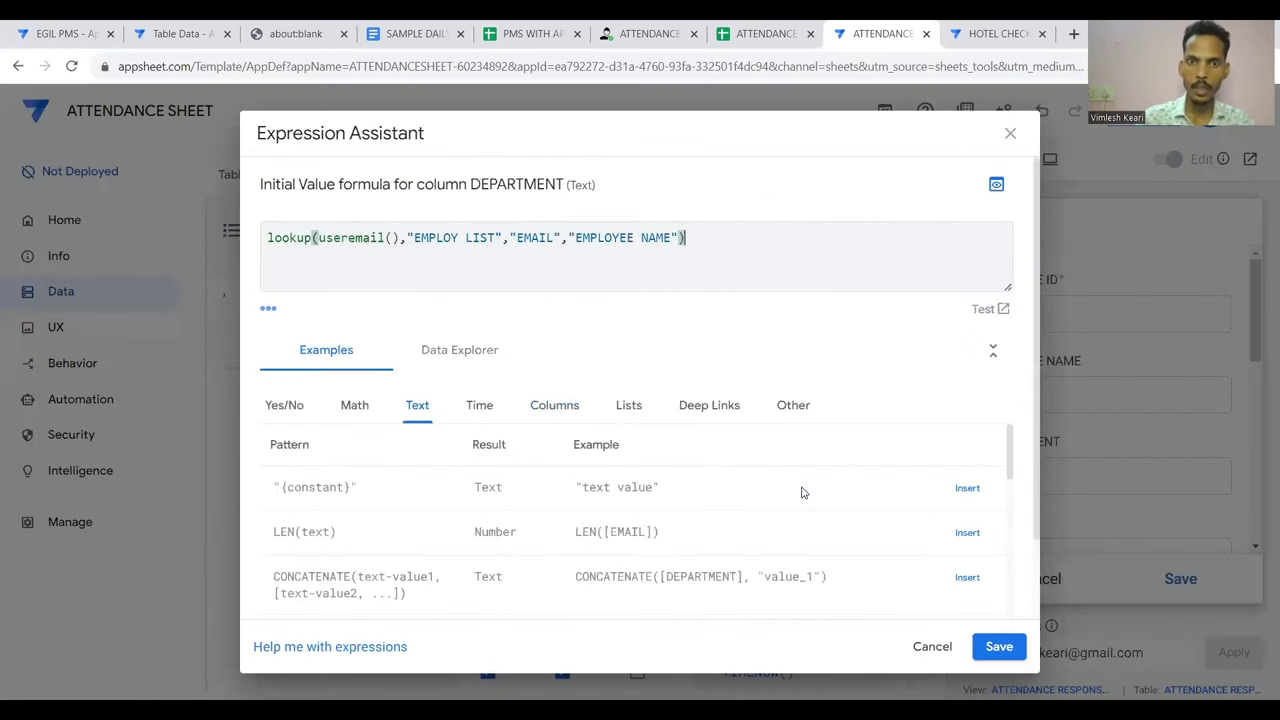
left_click(673, 233)
key("BackSpace")
key("BackSpace")
key("BackSpace")
key("BackSpace")
key("BackSpace")
key("BackSpace")
key("BackSpace")
key("BackSpace")
key("BackSpace")
key("BackSpace")
key("BackSpace")
key("BackSpace")
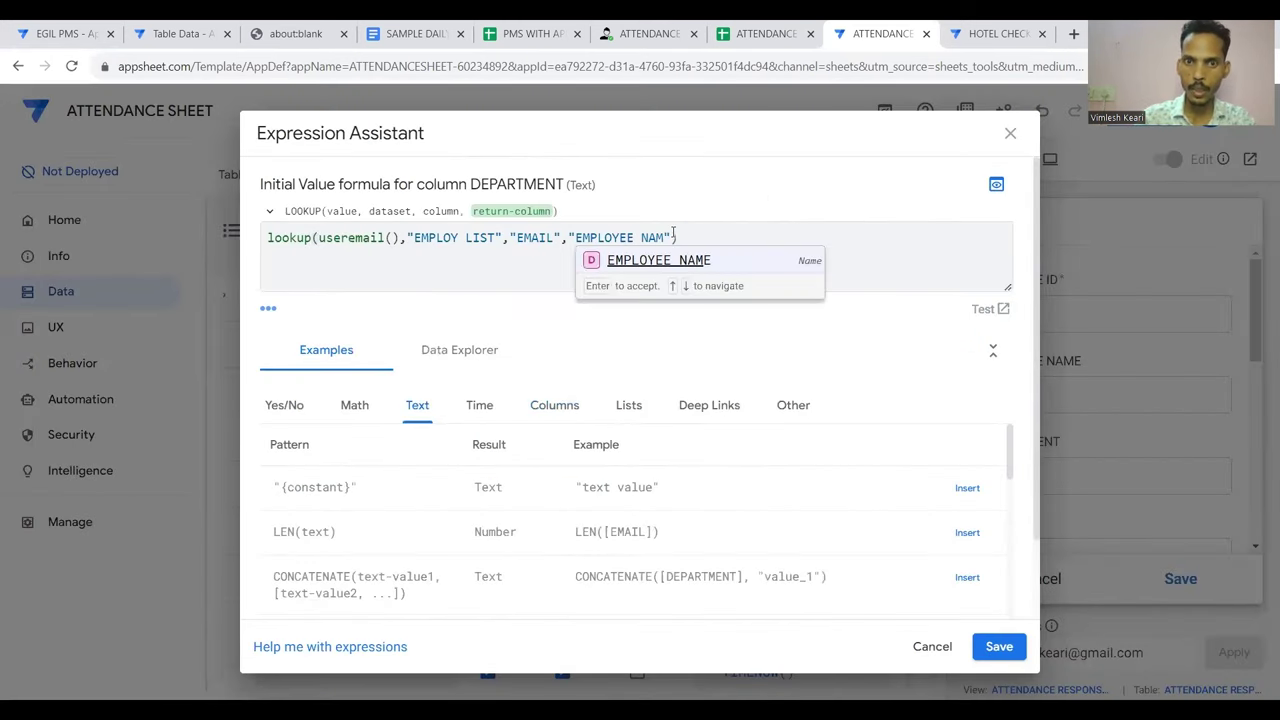
key("BackSpace")
type("depa")
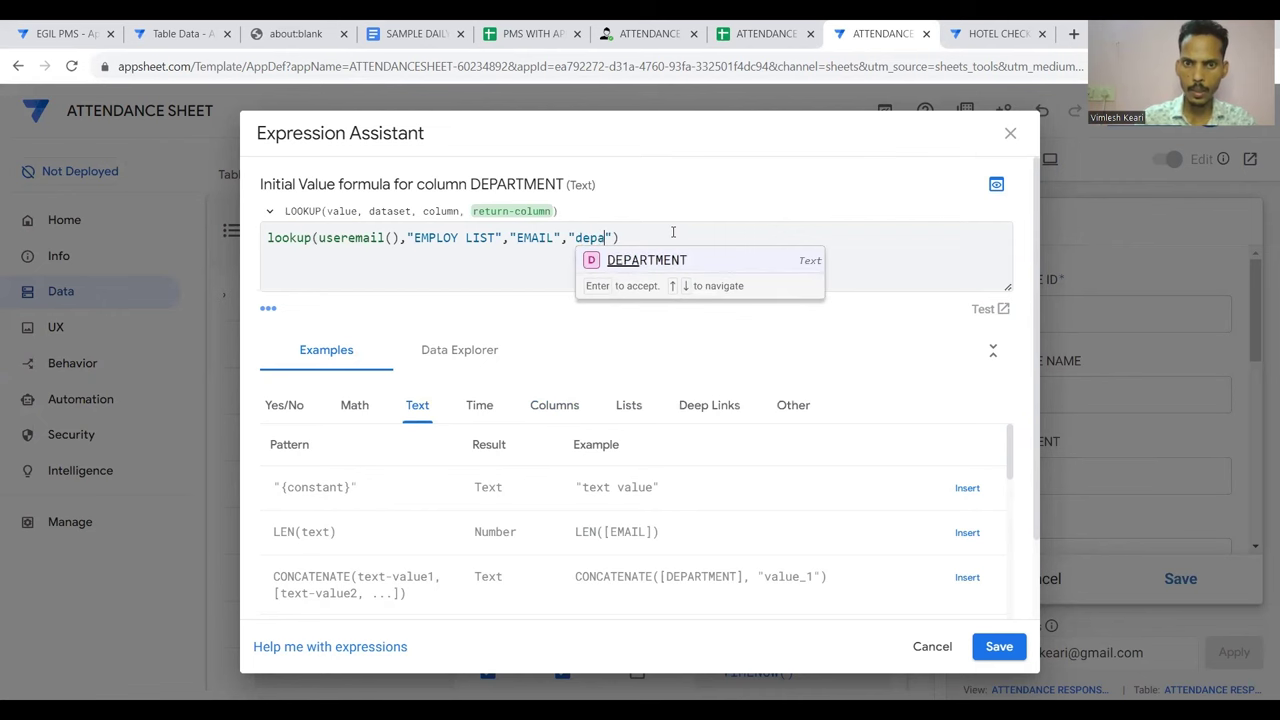
left_click(665, 260)
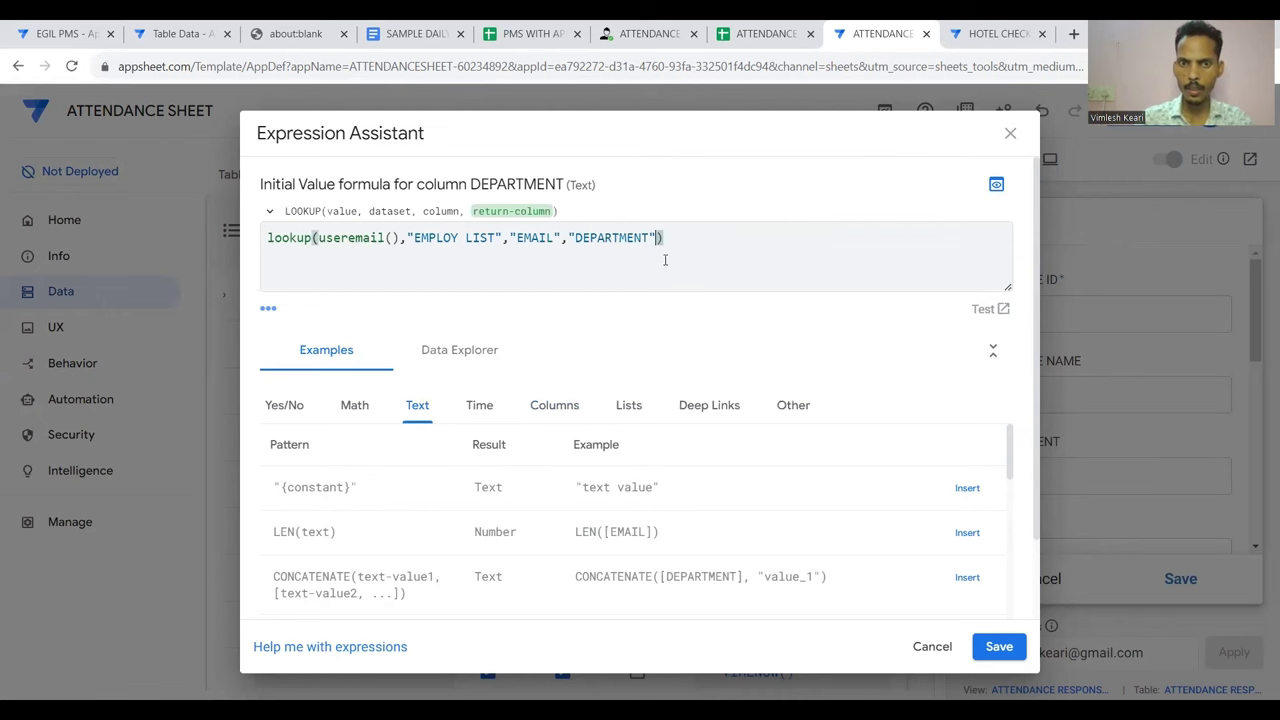
left_click(999, 646)
Enter useremail() as the EMAIL column's Initial Value and save it
scroll(815, 528, "left", 5)
scroll(815, 528, "right", 2)
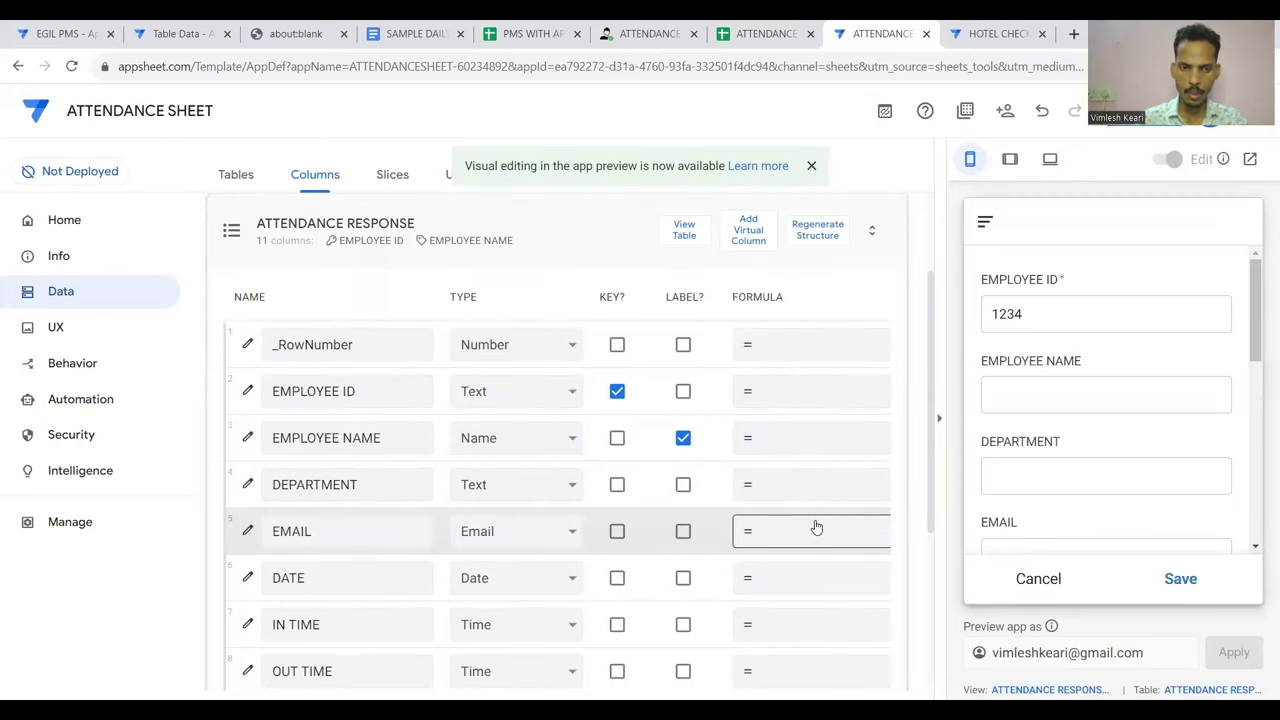
scroll(816, 527, "right", 5)
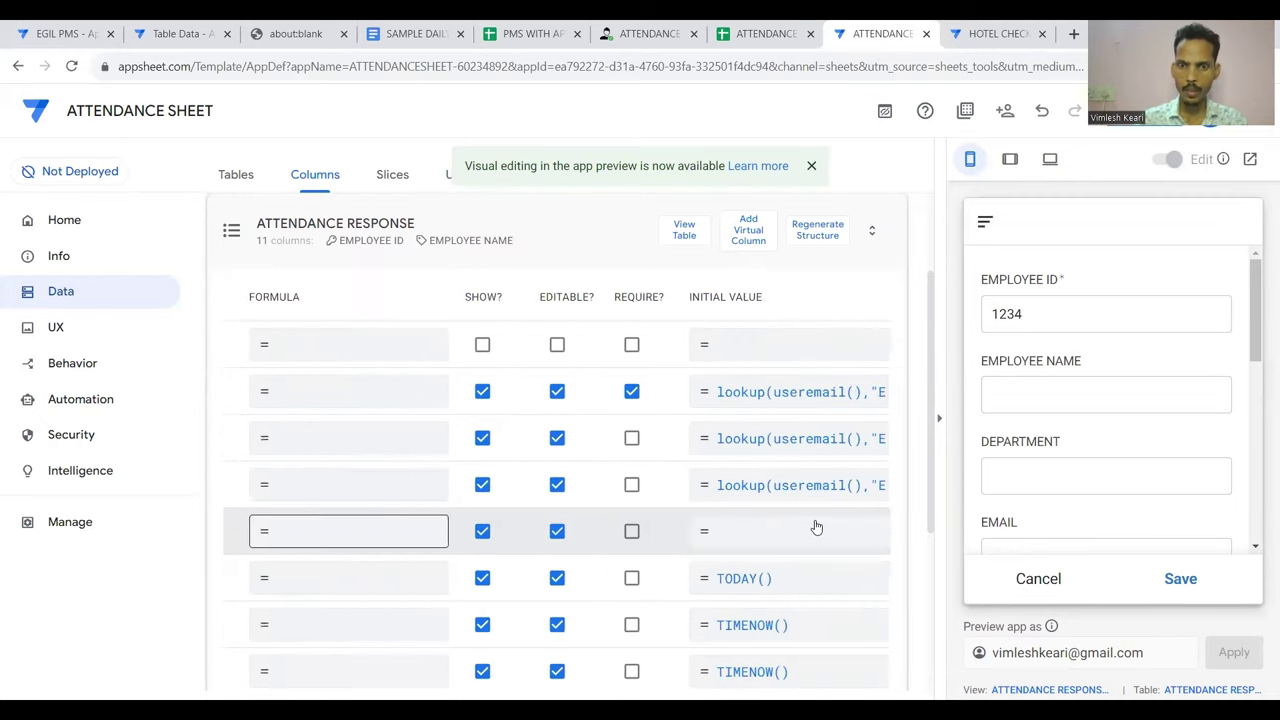
left_click(792, 531)
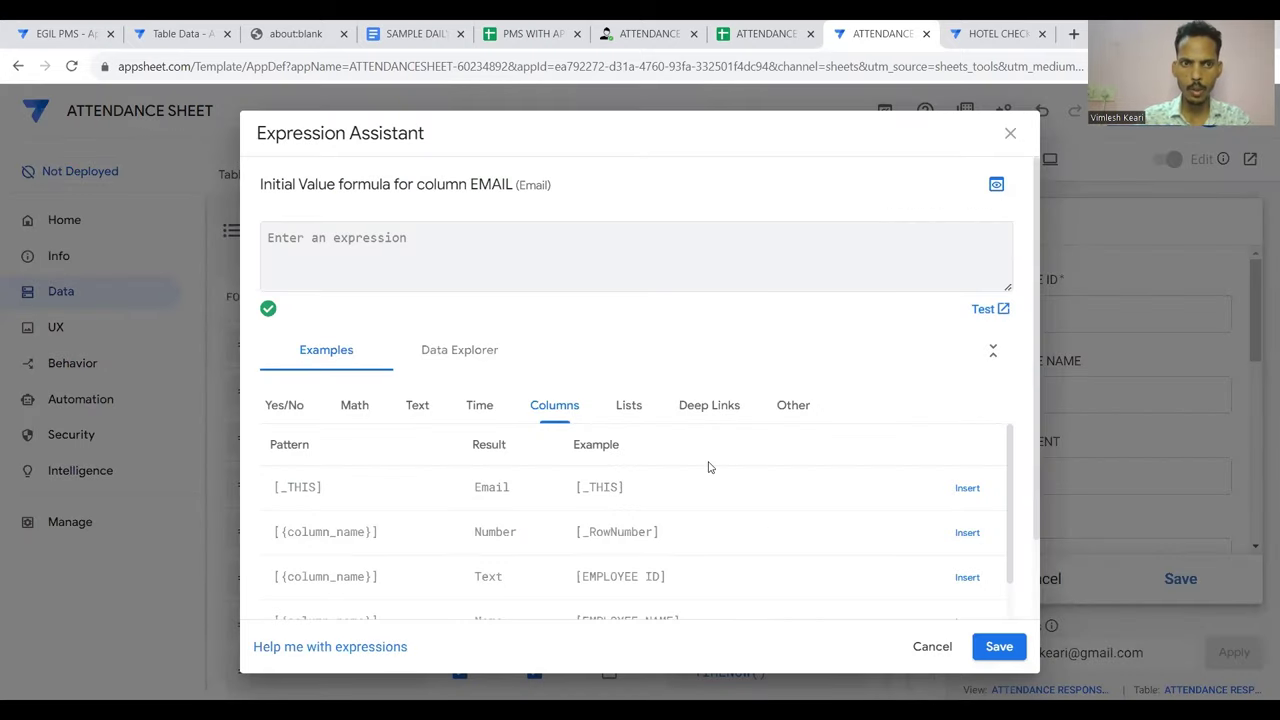
type("useremail()")
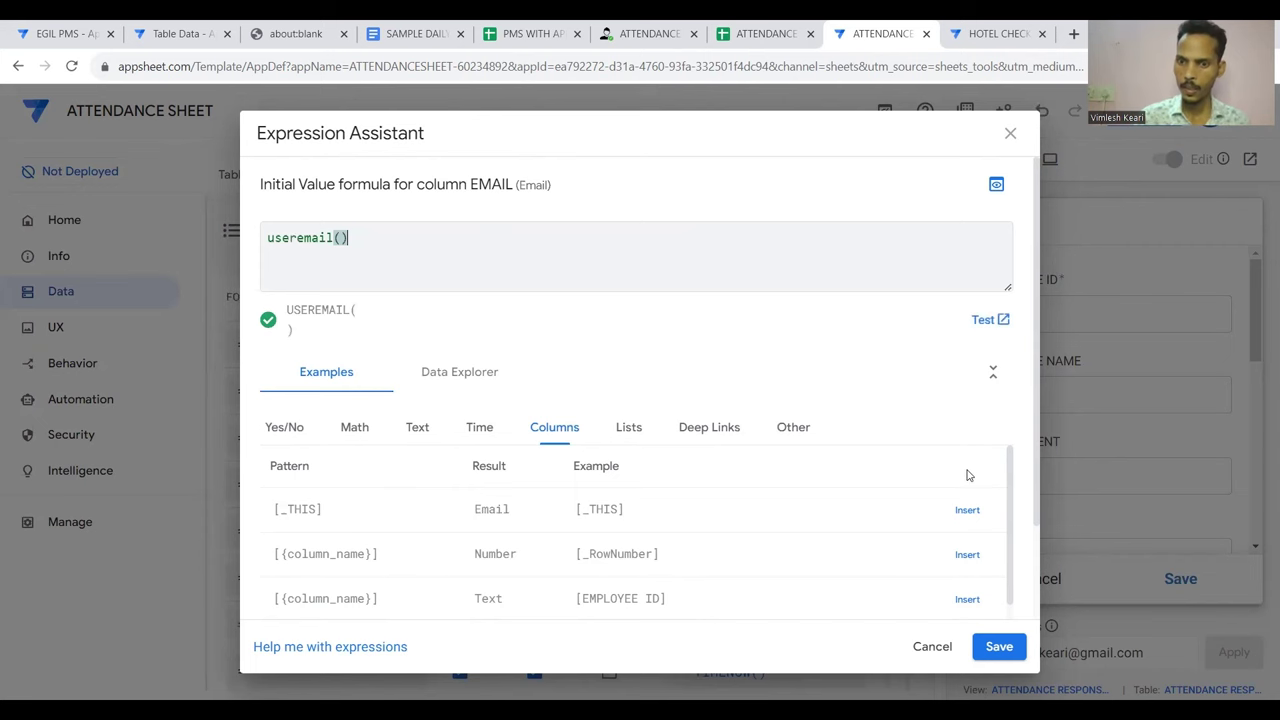
left_click(997, 652)
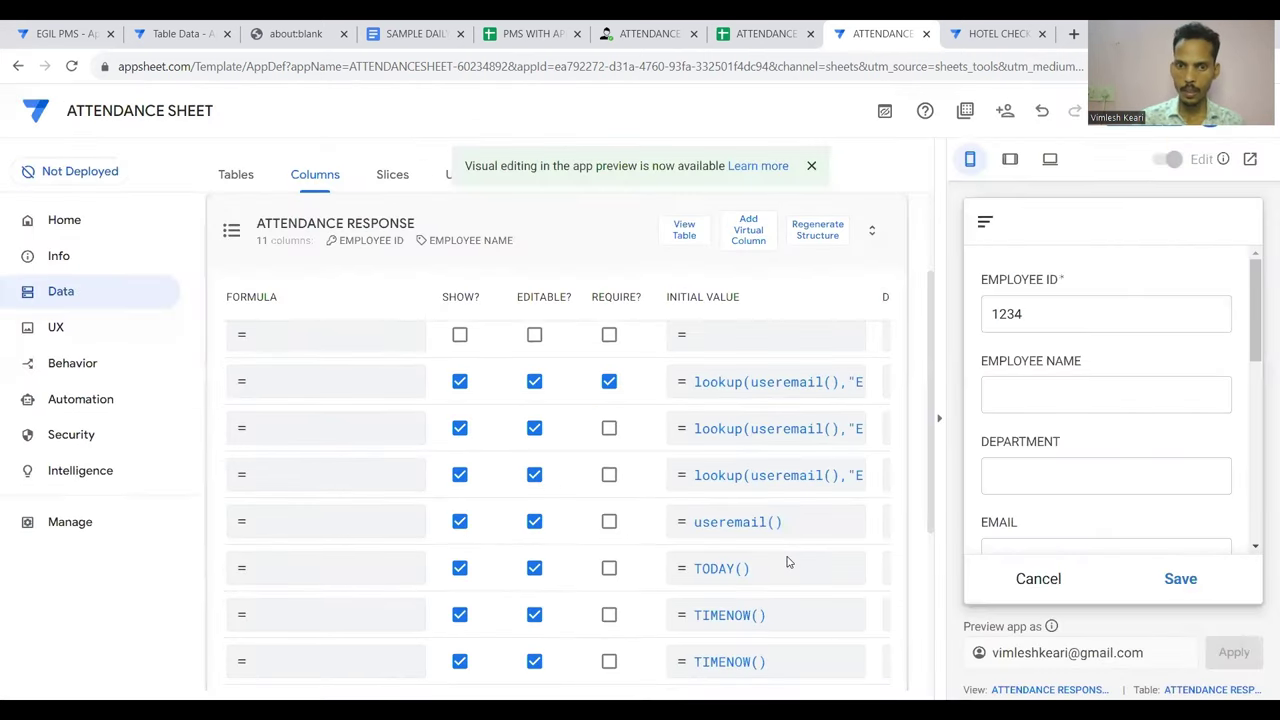
Delete TIMENOW() from OUT TIME's Initial Value and save it blank
scroll(711, 566, "down", 3)
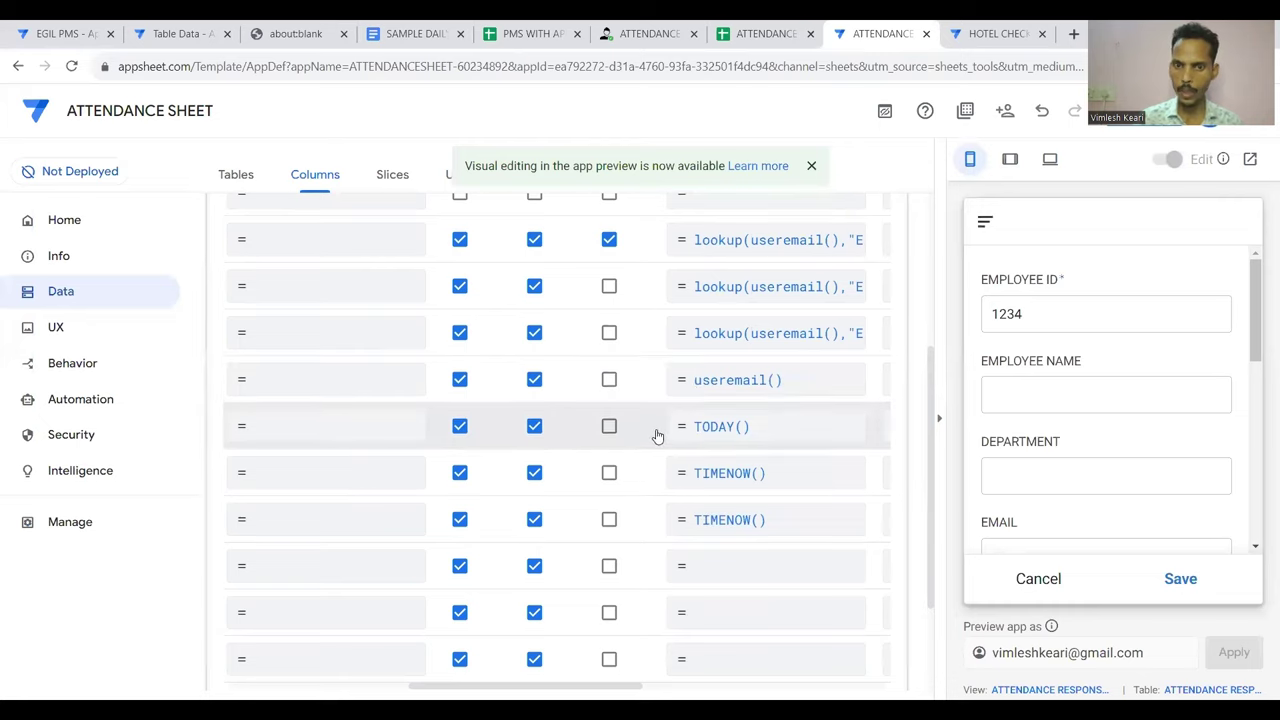
scroll(655, 434, "left", 5)
scroll(657, 434, "right", 3)
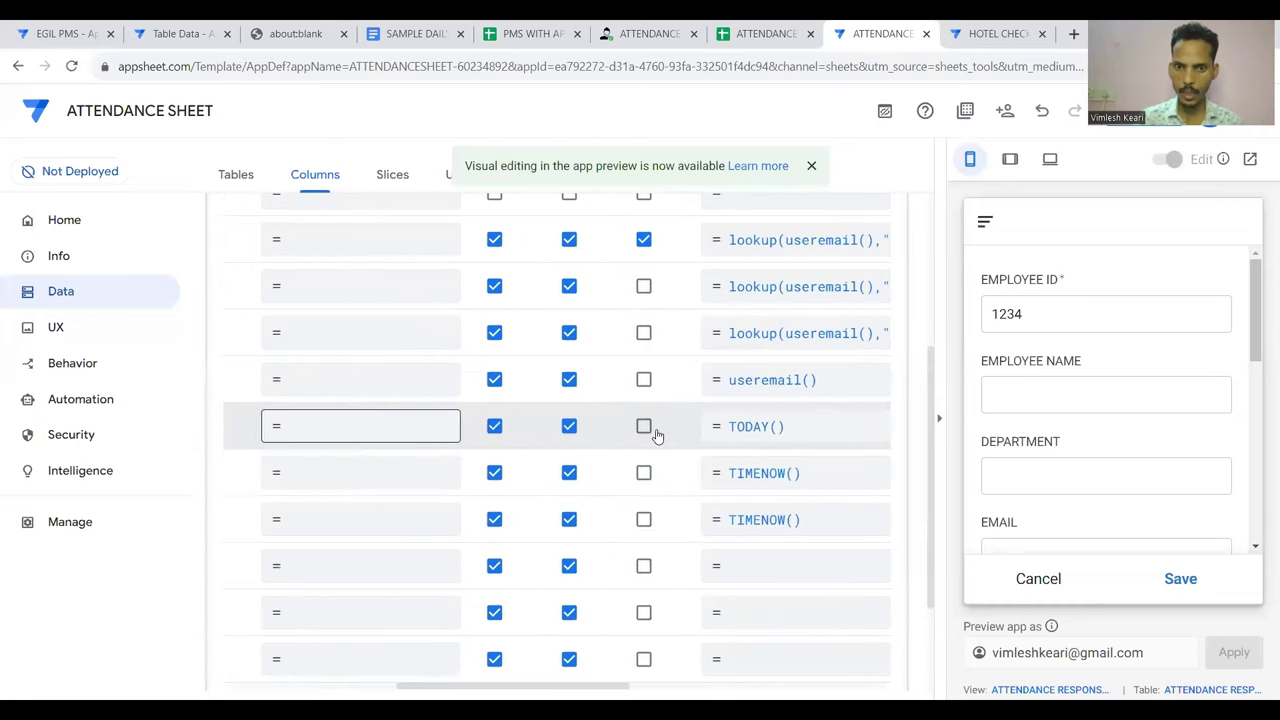
scroll(777, 489, "left", 5)
scroll(781, 487, "right", 5)
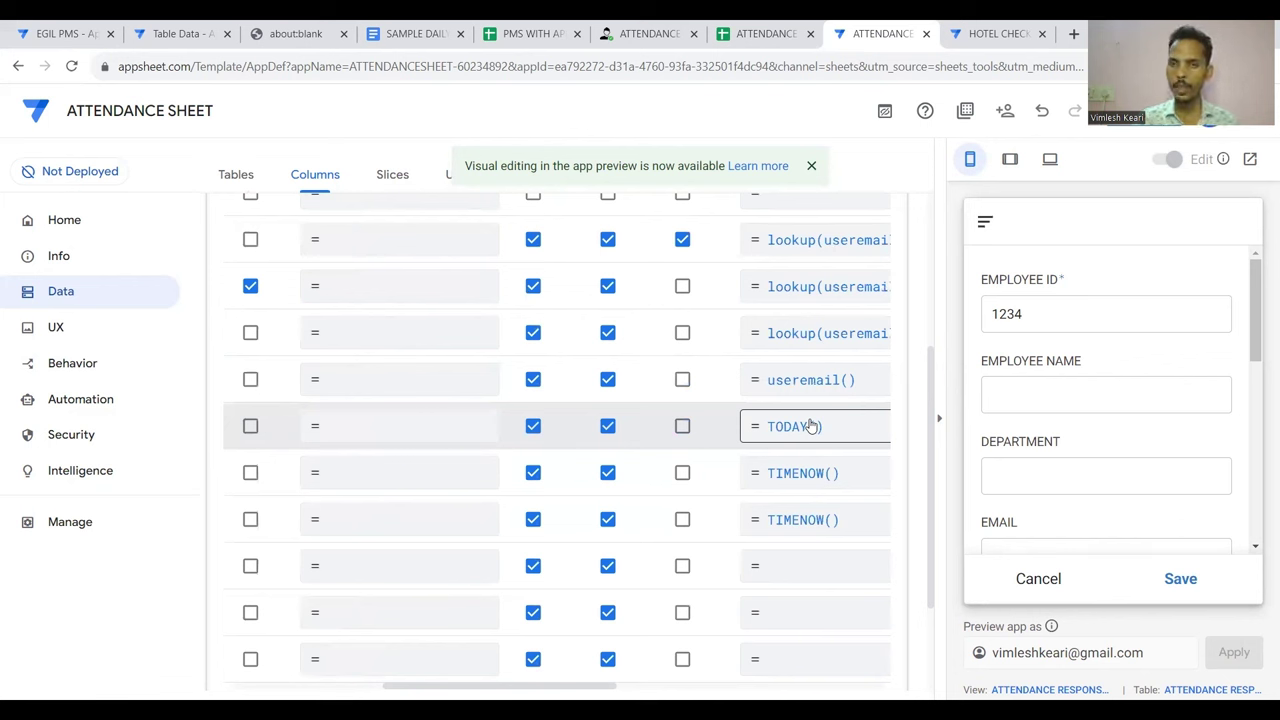
left_click(800, 521)
key("Escape")
scroll(797, 526, "left", 5)
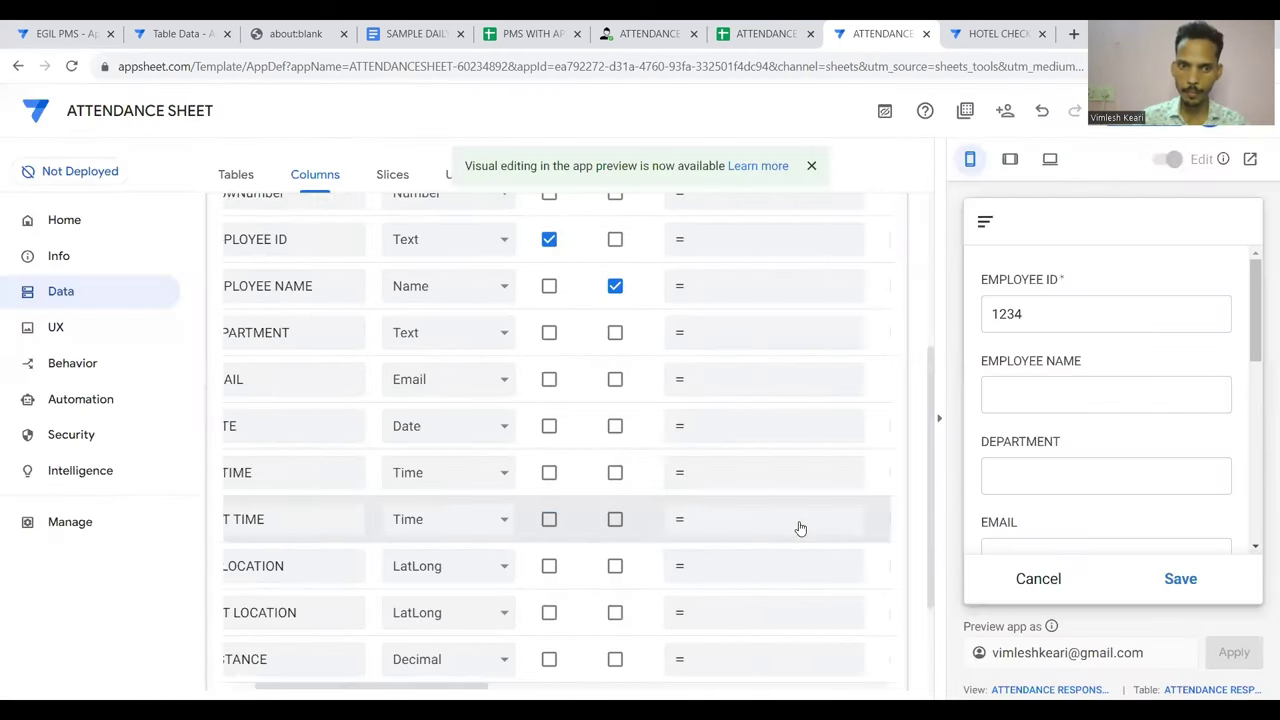
scroll(797, 526, "right", 6)
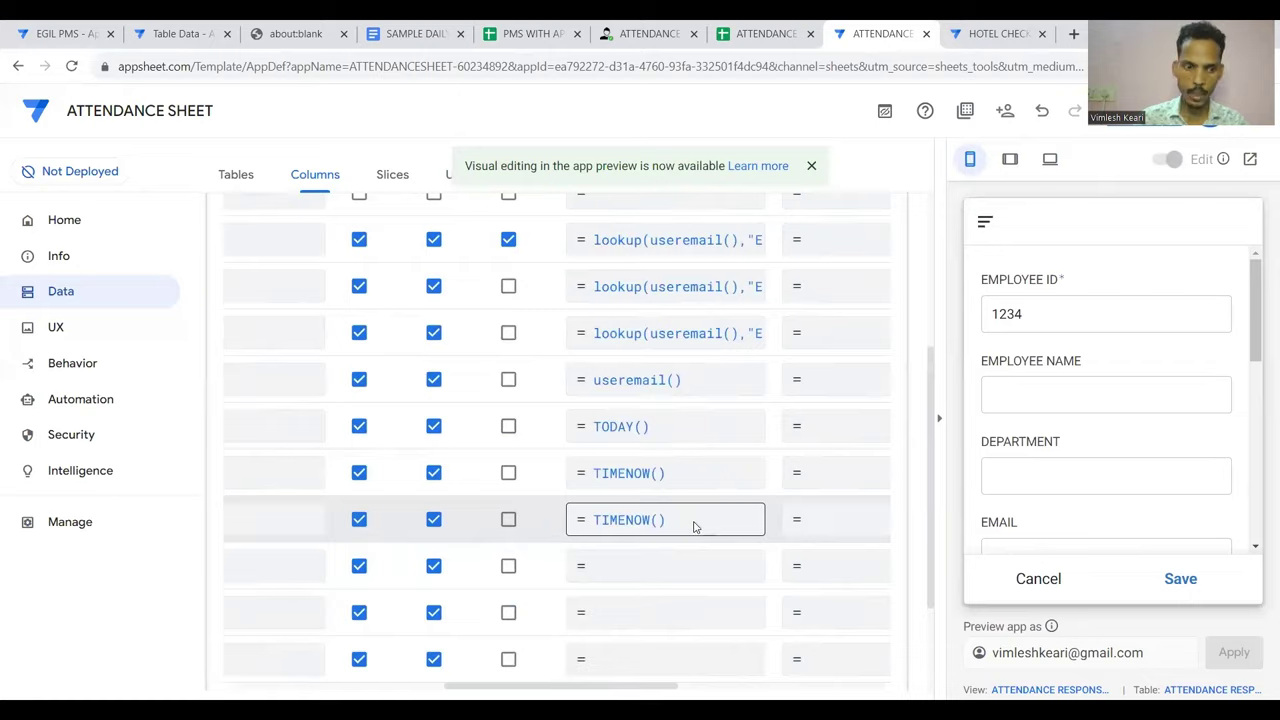
left_click(695, 527)
key("BackSpace")
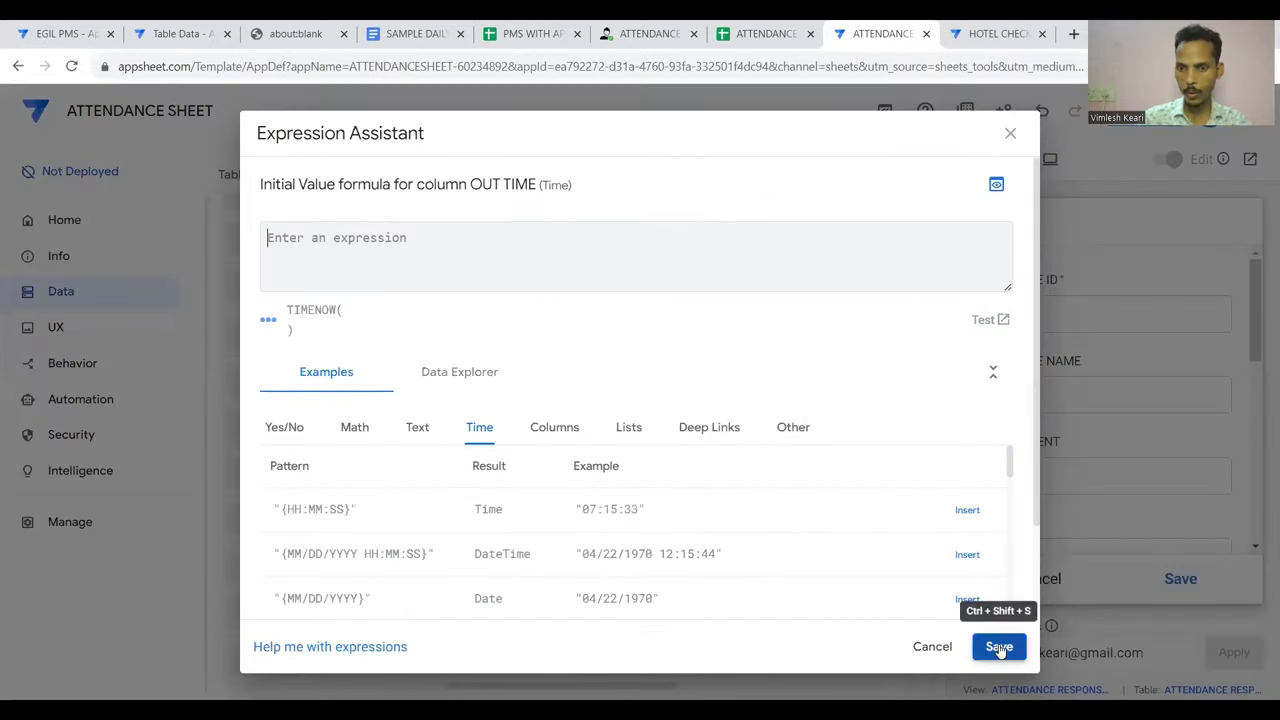
left_click(999, 647)
scroll(666, 519, "left", 5)
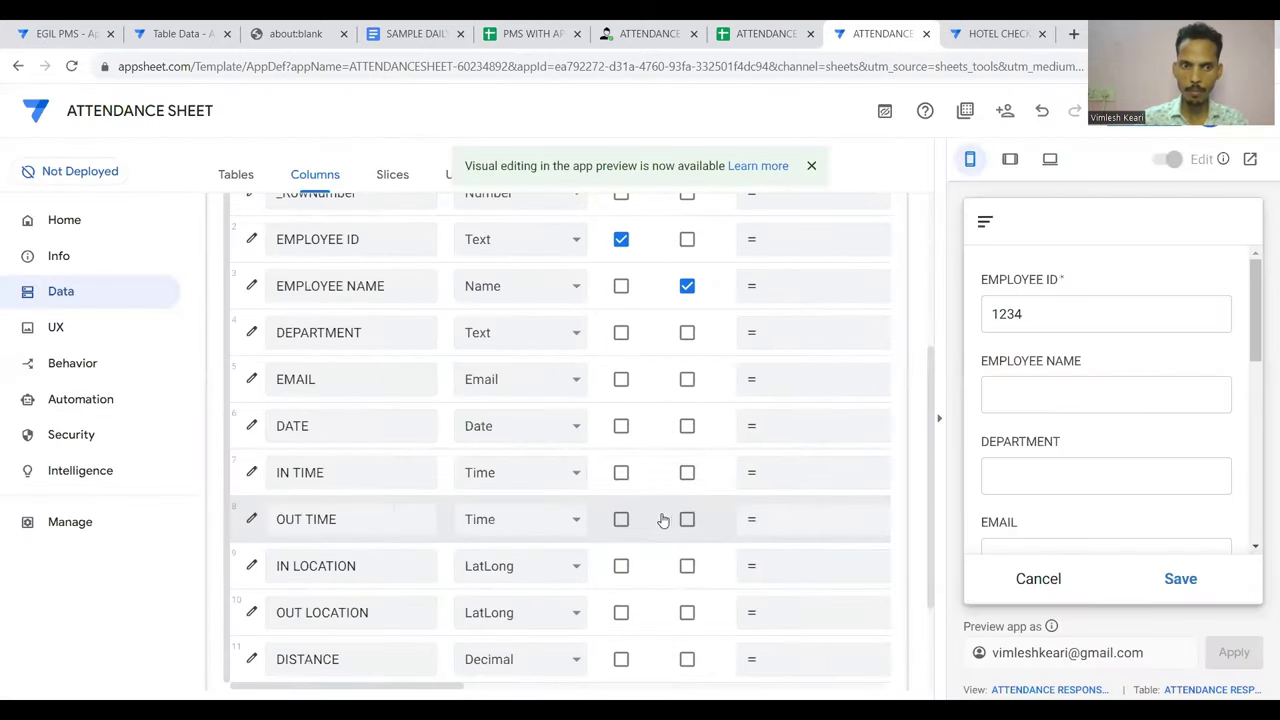
scroll(509, 545, "down", 1)
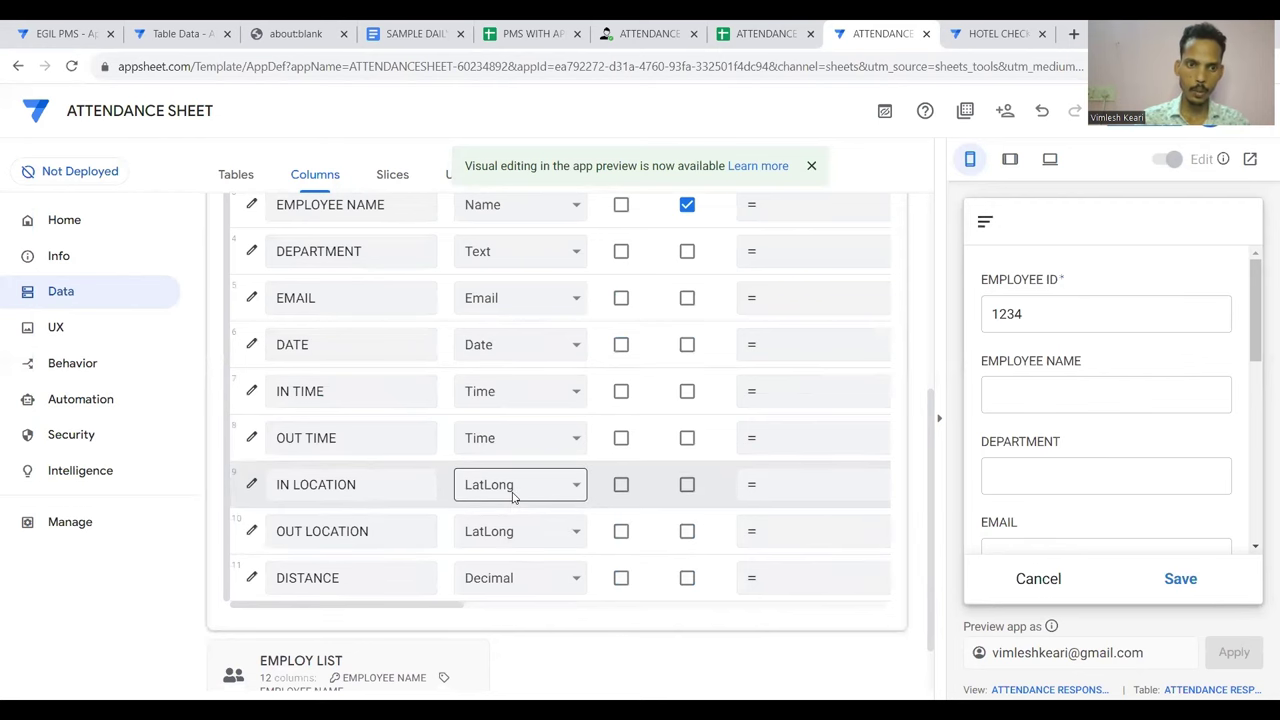
scroll(513, 498, "right", 5)
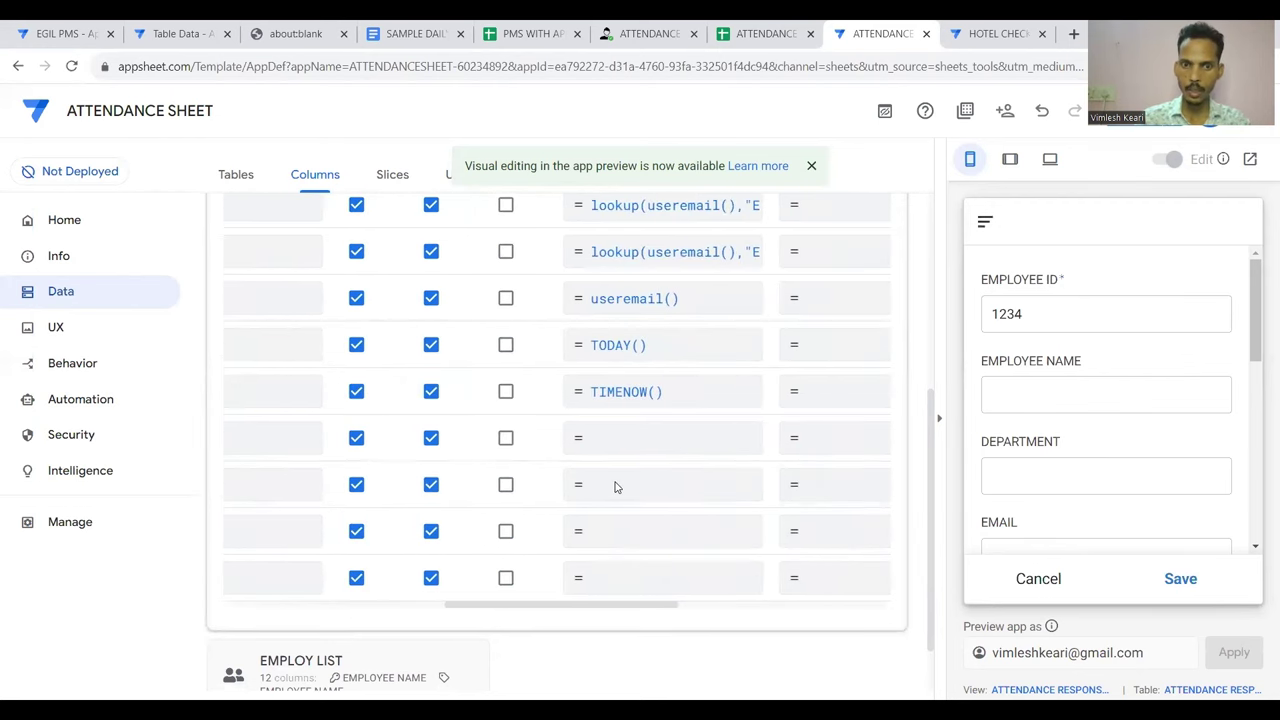
Replace a trial latlong() with here() as IN LOCATION's Initial Value and save
left_click(616, 486)
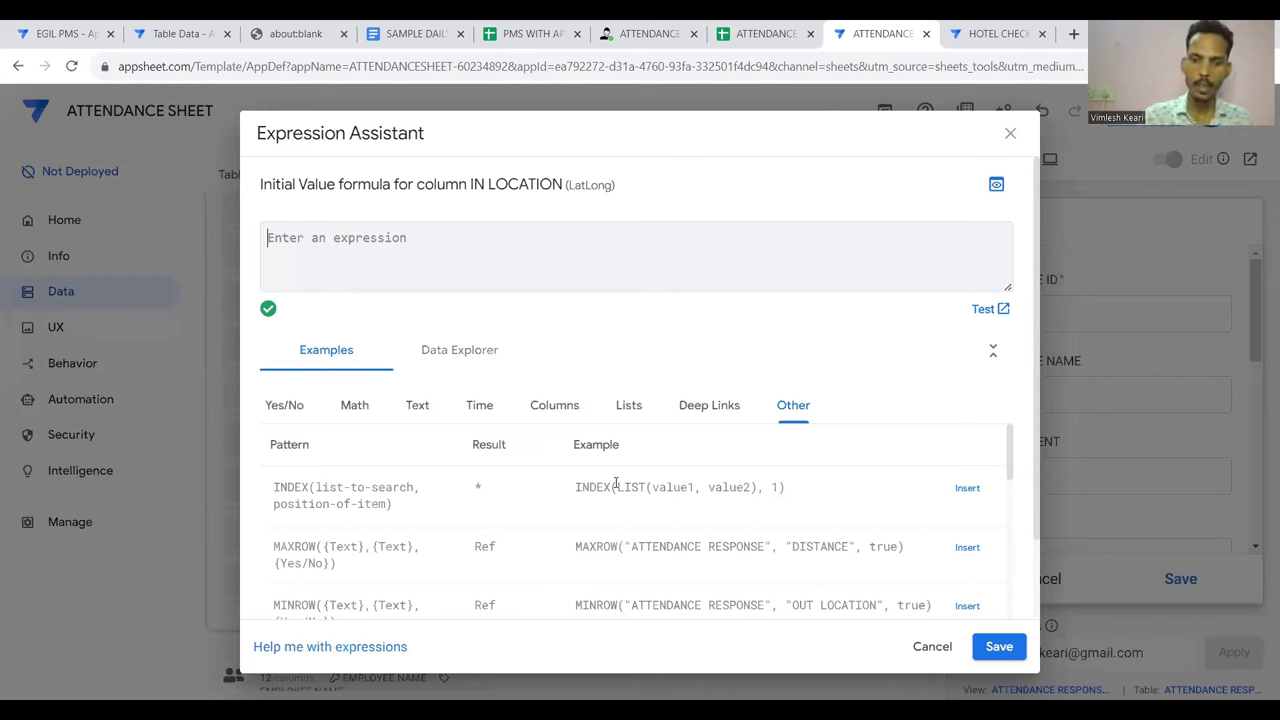
type("latlong")
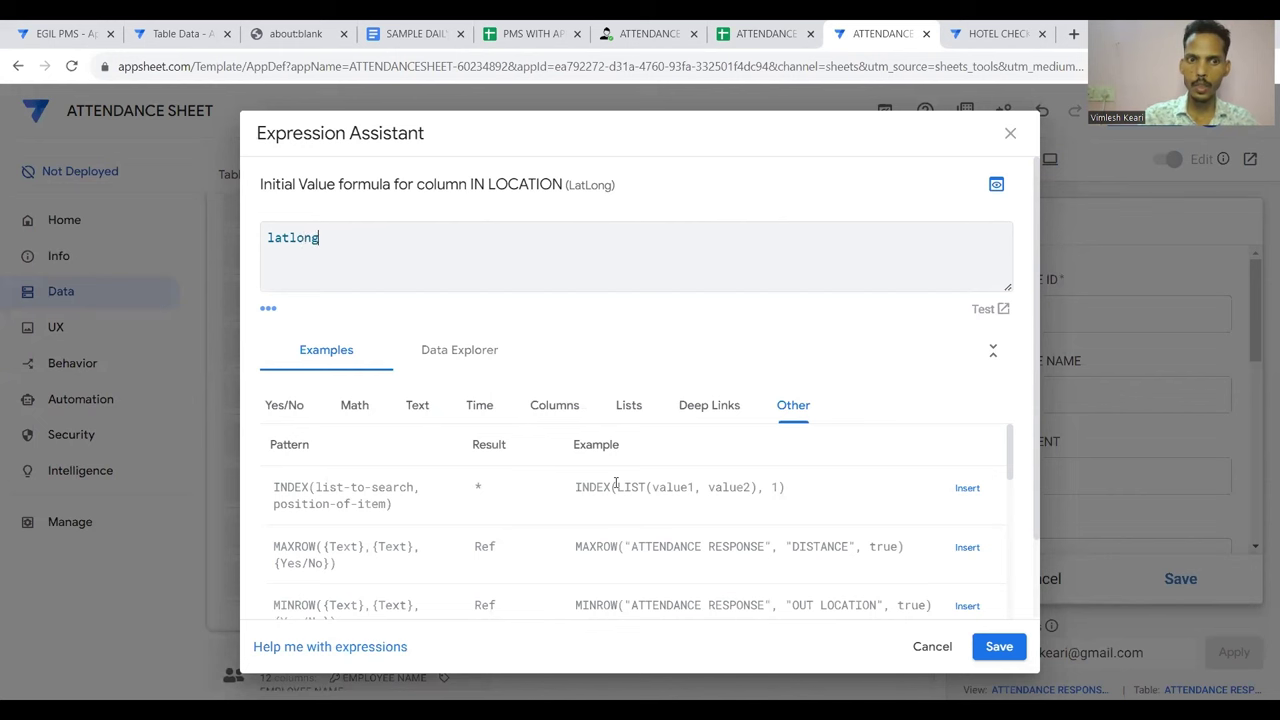
type("(")
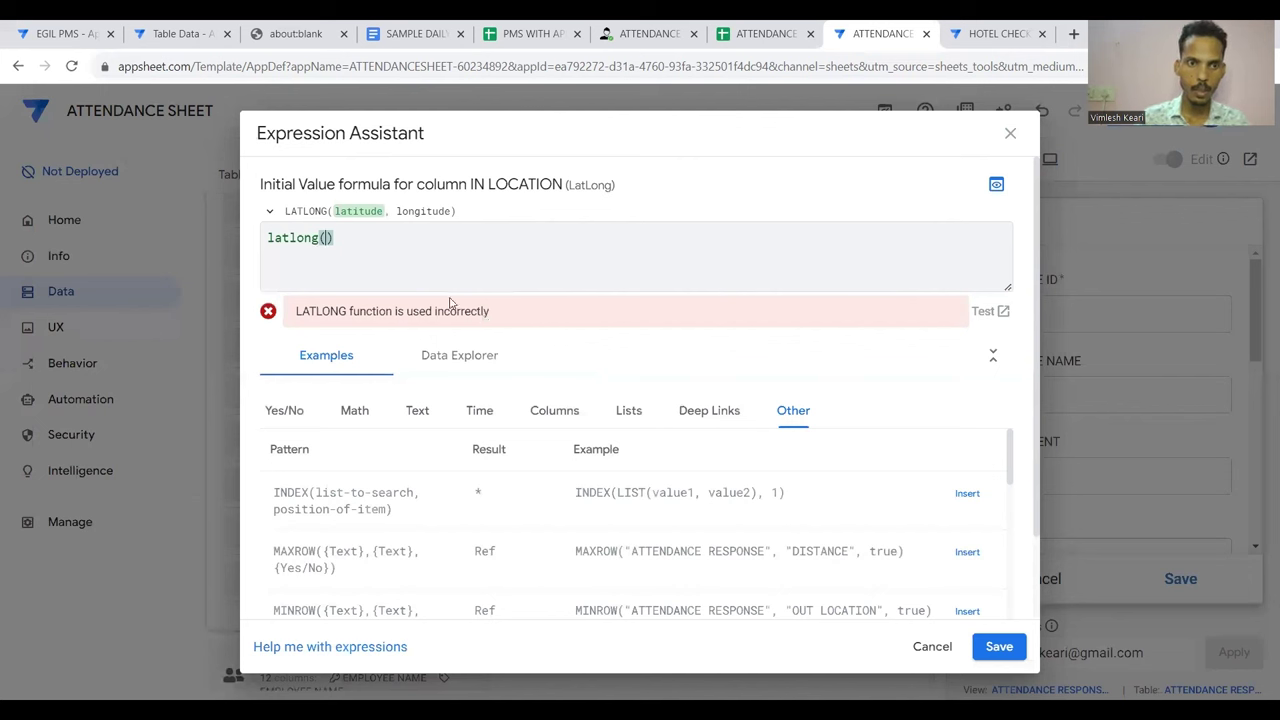
left_click(367, 258)
key("BackSpace")
key("BackSpace")
key("BackSpace")
key("BackSpace")
key("BackSpace")
key("BackSpace")
key("BackSpace")
key("BackSpace")
key("BackSpace")
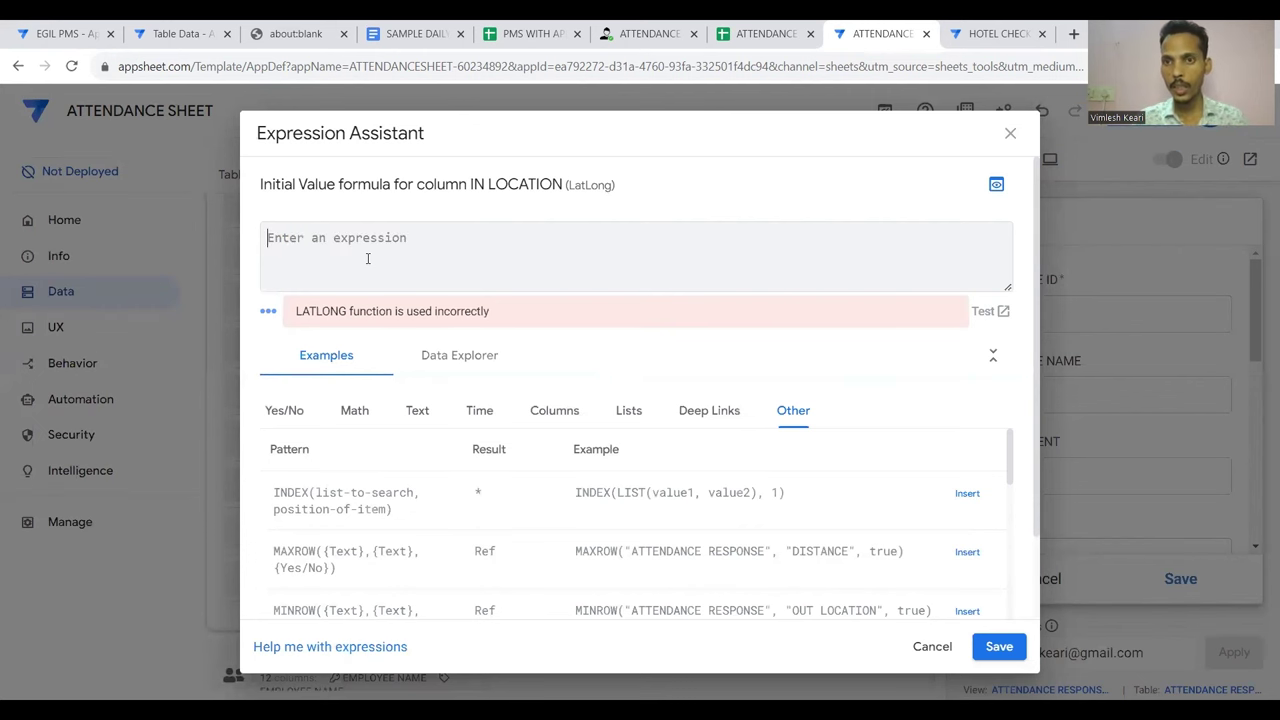
type("he")
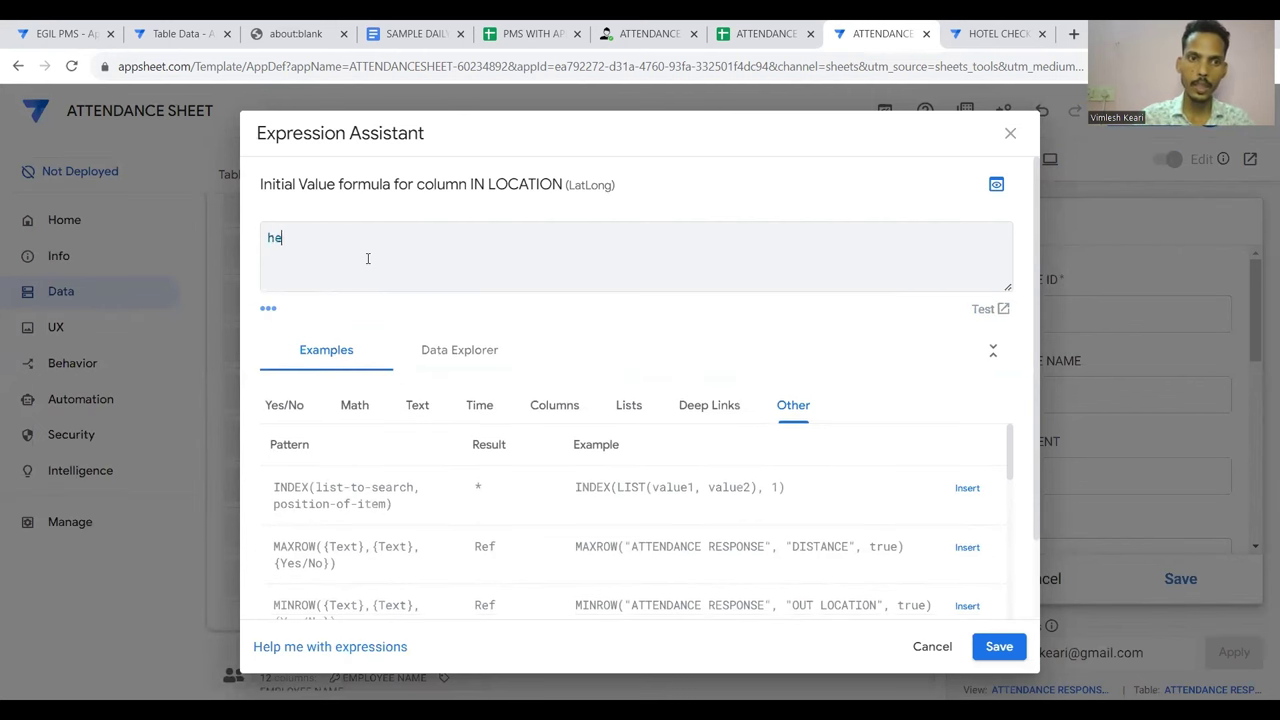
type("re()")
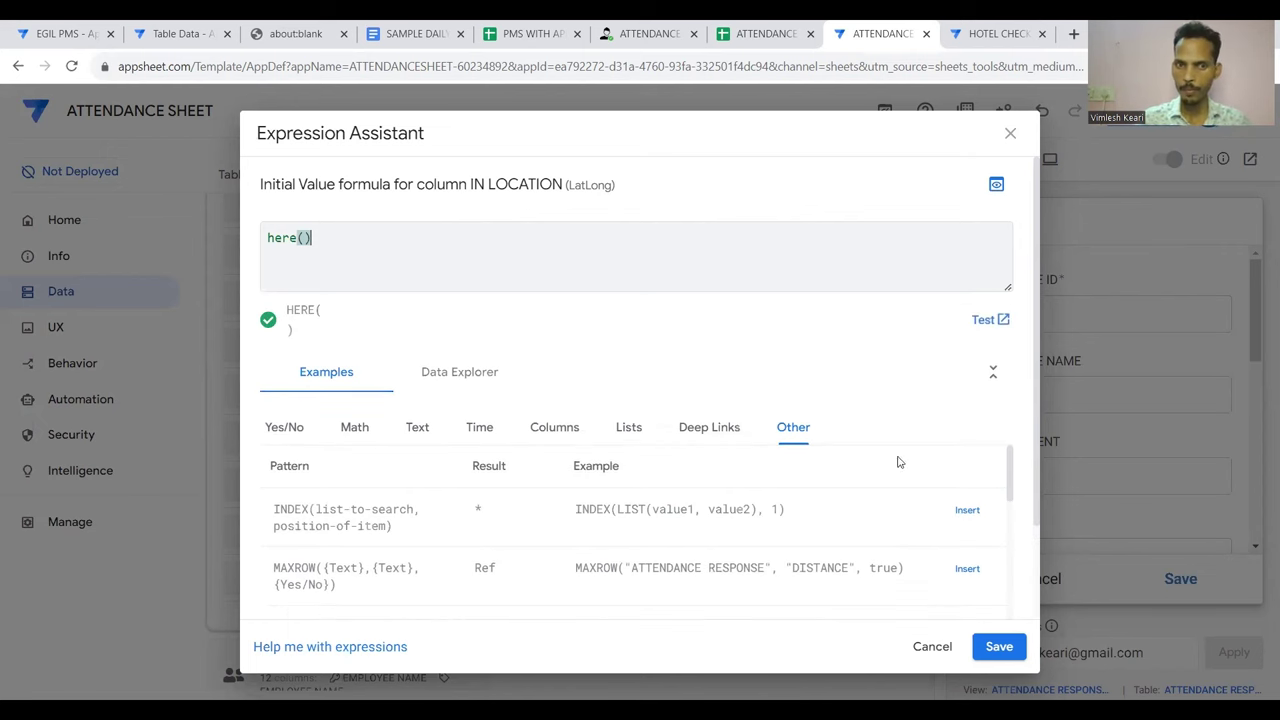
left_click(999, 646)
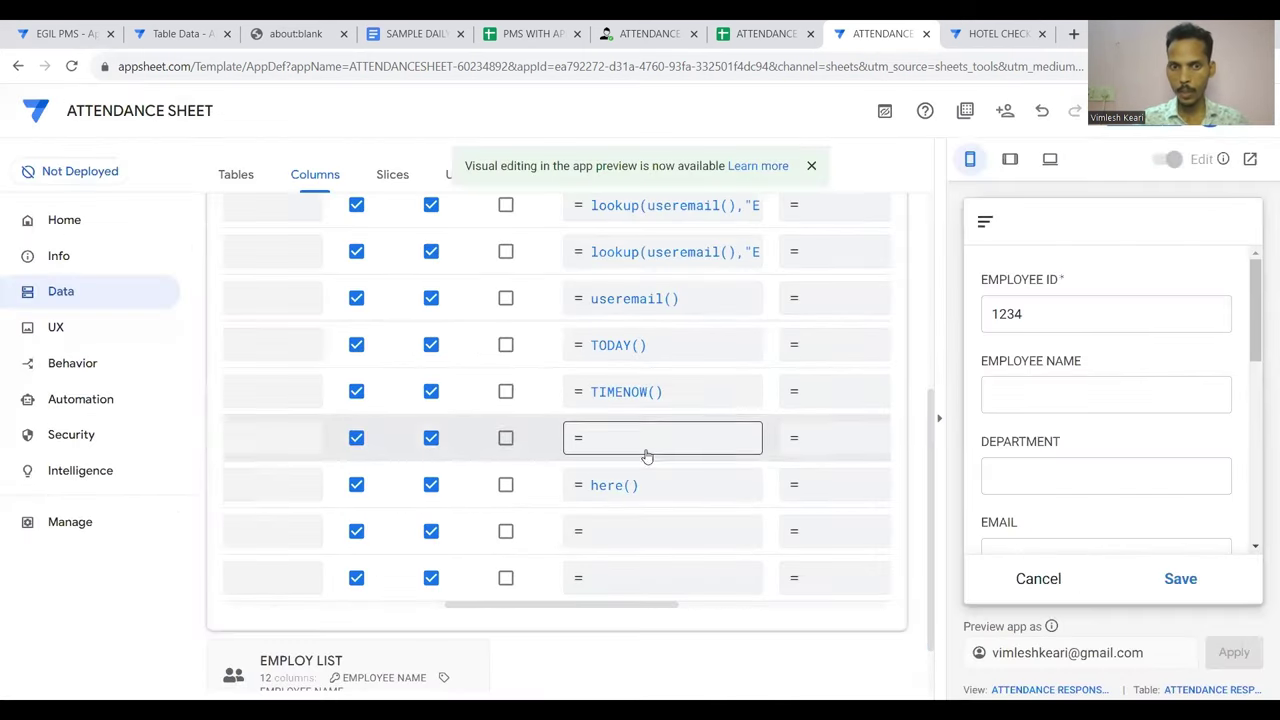
Save the column changes to the app
scroll(560, 500, "left", 5)
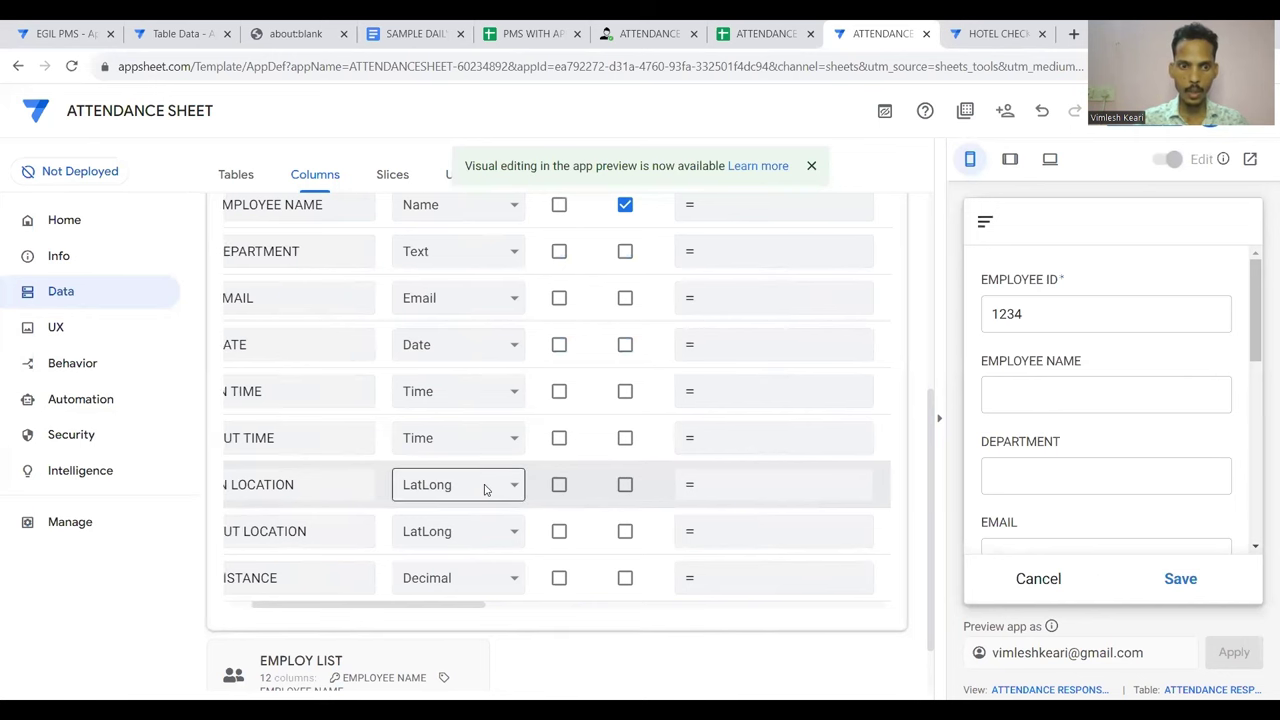
scroll(485, 488, "down", 1)
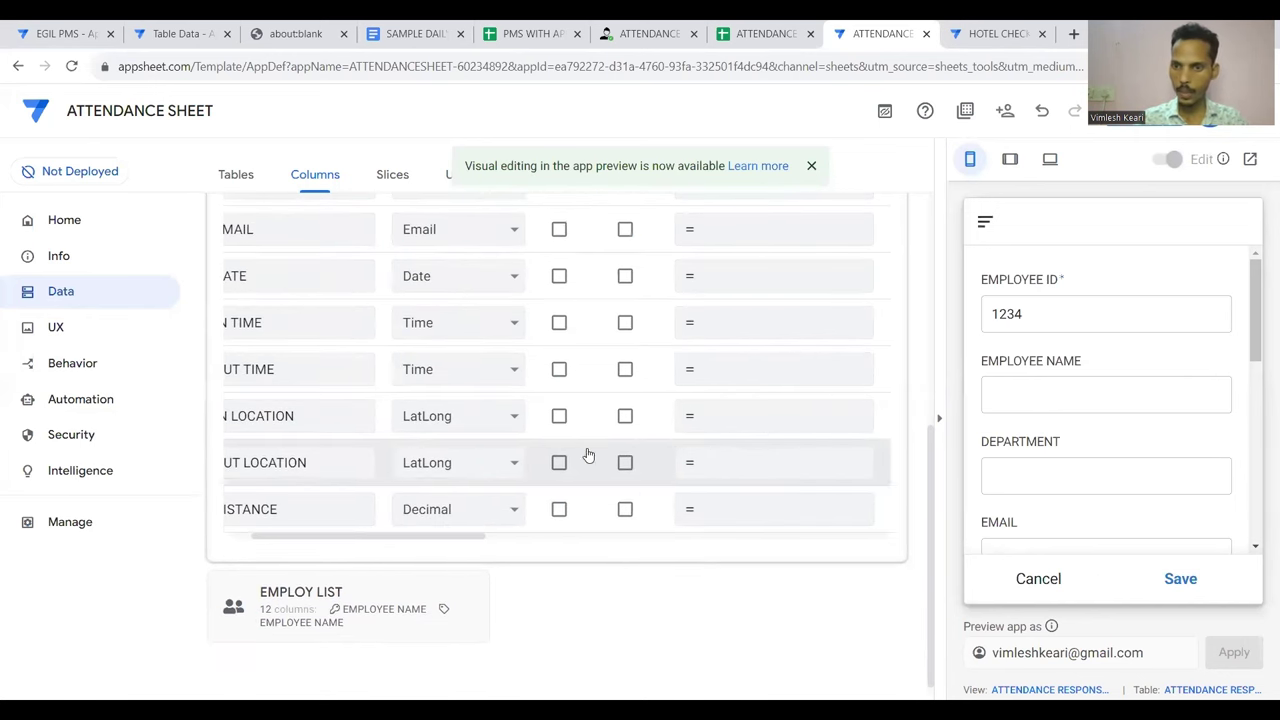
scroll(589, 455, "right", 2)
left_click(1130, 110)
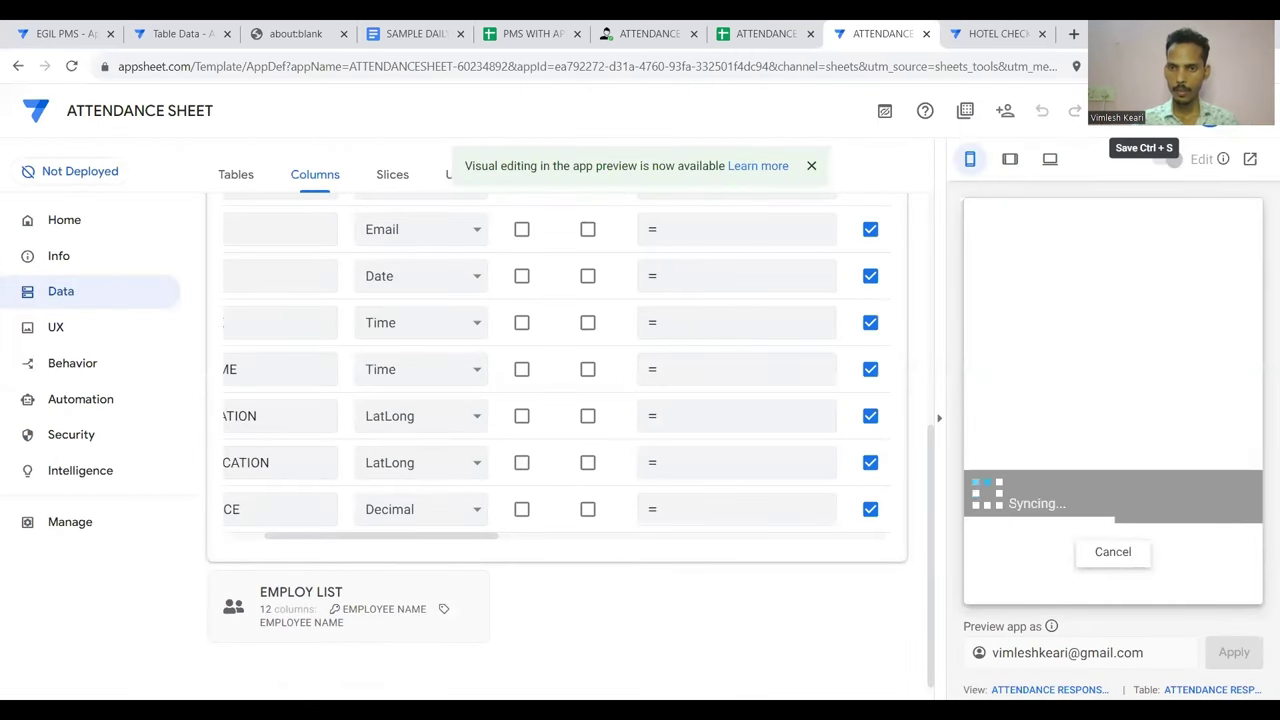
Check the preview form: IN LOCATION shows coordinates, OUT TIME and OUT LOCATION stay empty
scroll(1142, 320, "down", 5)
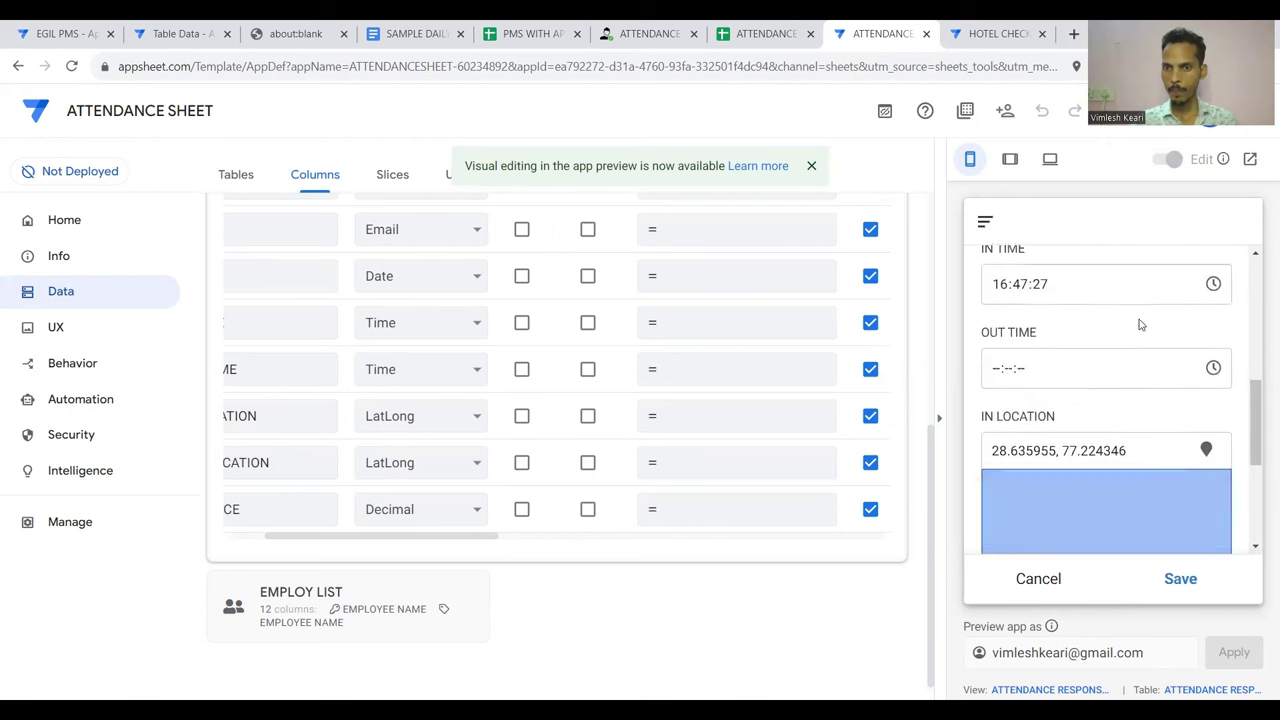
scroll(1142, 324, "down", 5)
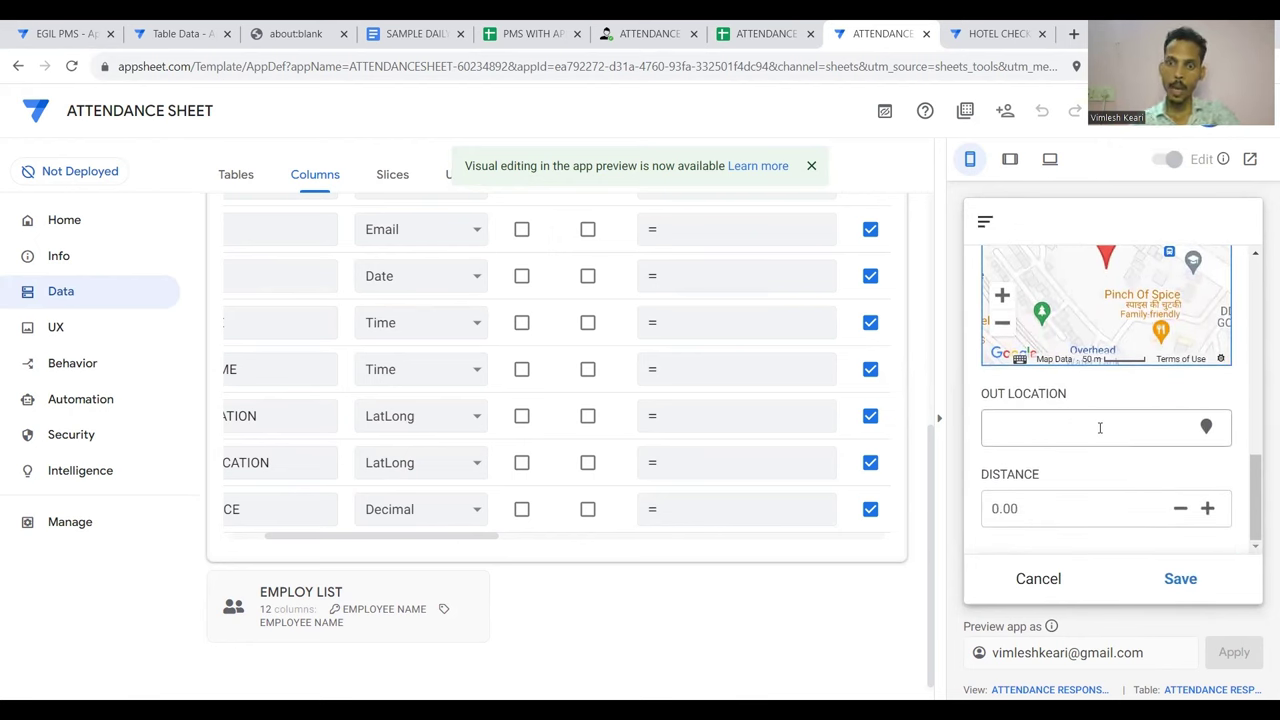
left_click(1100, 428)
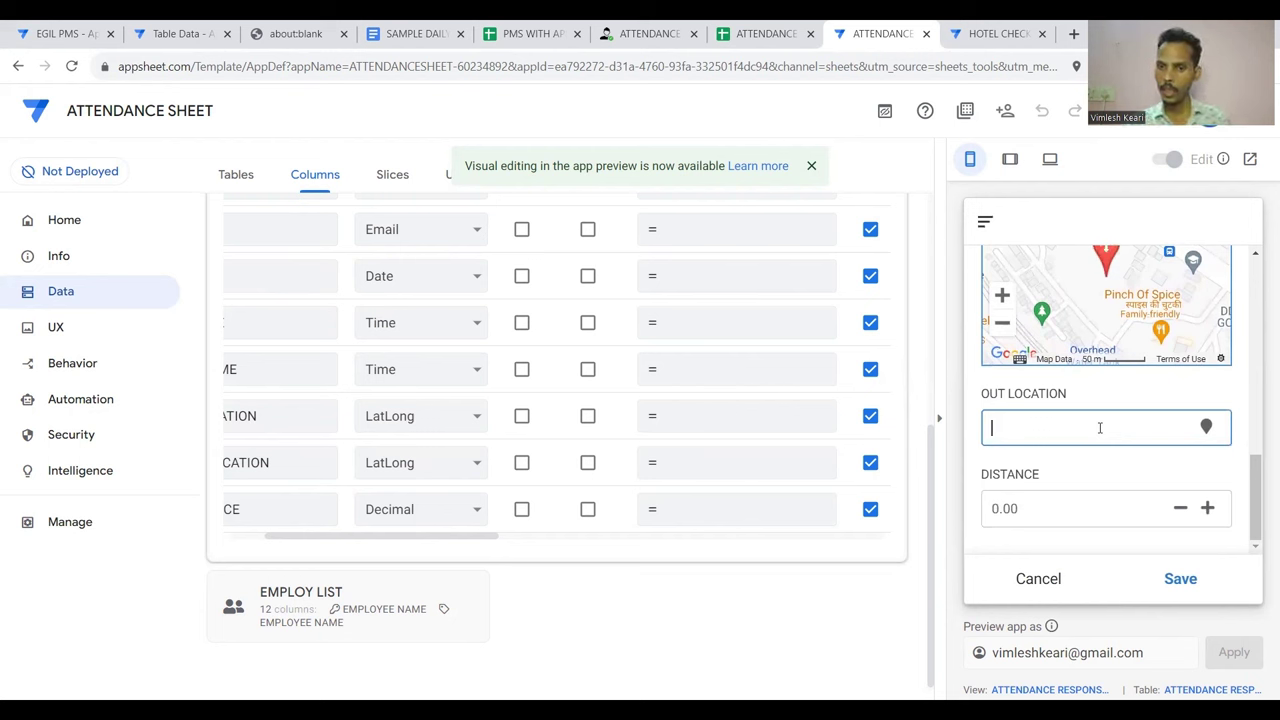
scroll(1100, 428, "up", 5)
scroll(1100, 433, "down", 1)
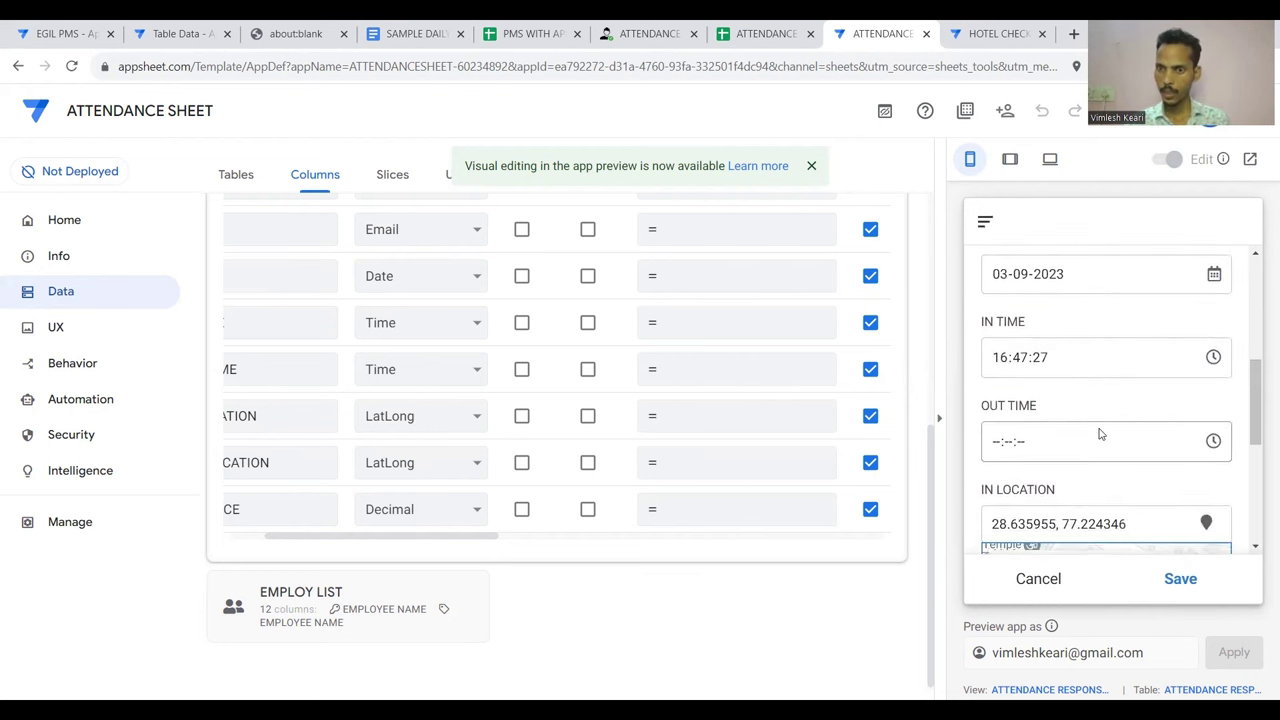
scroll(1203, 430, "up", 4)
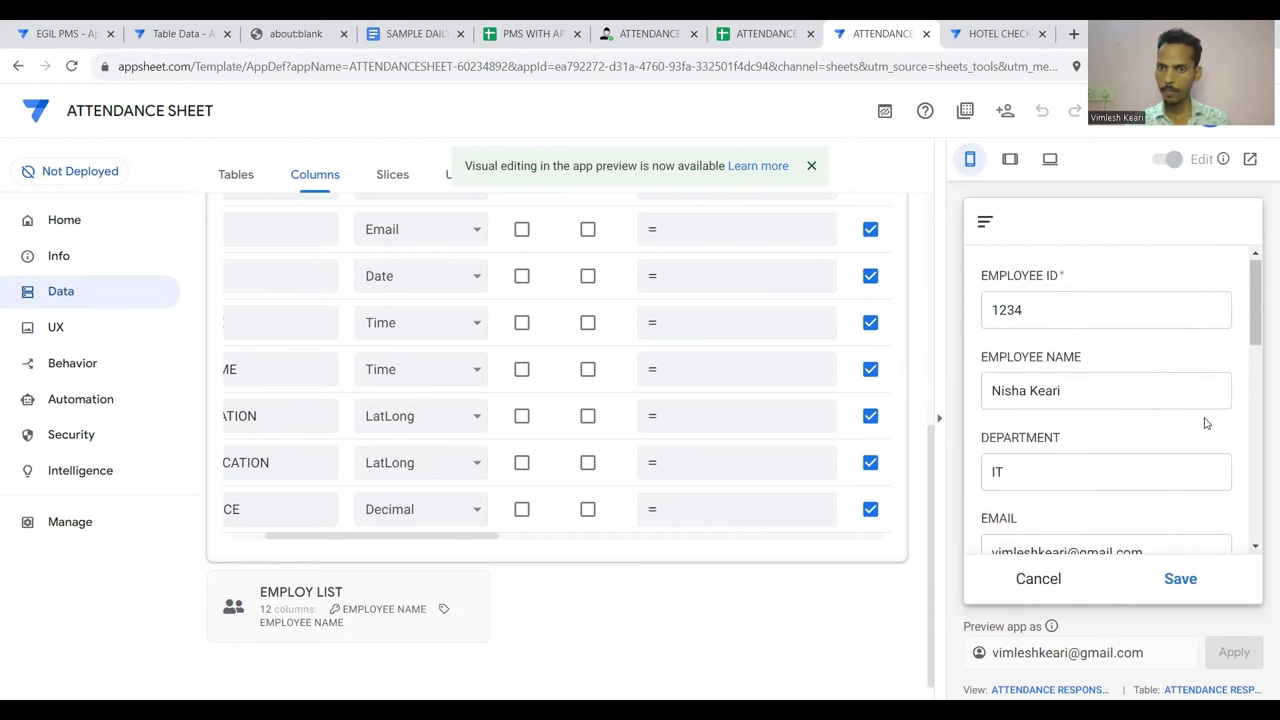
scroll(1205, 423, "down", 5)
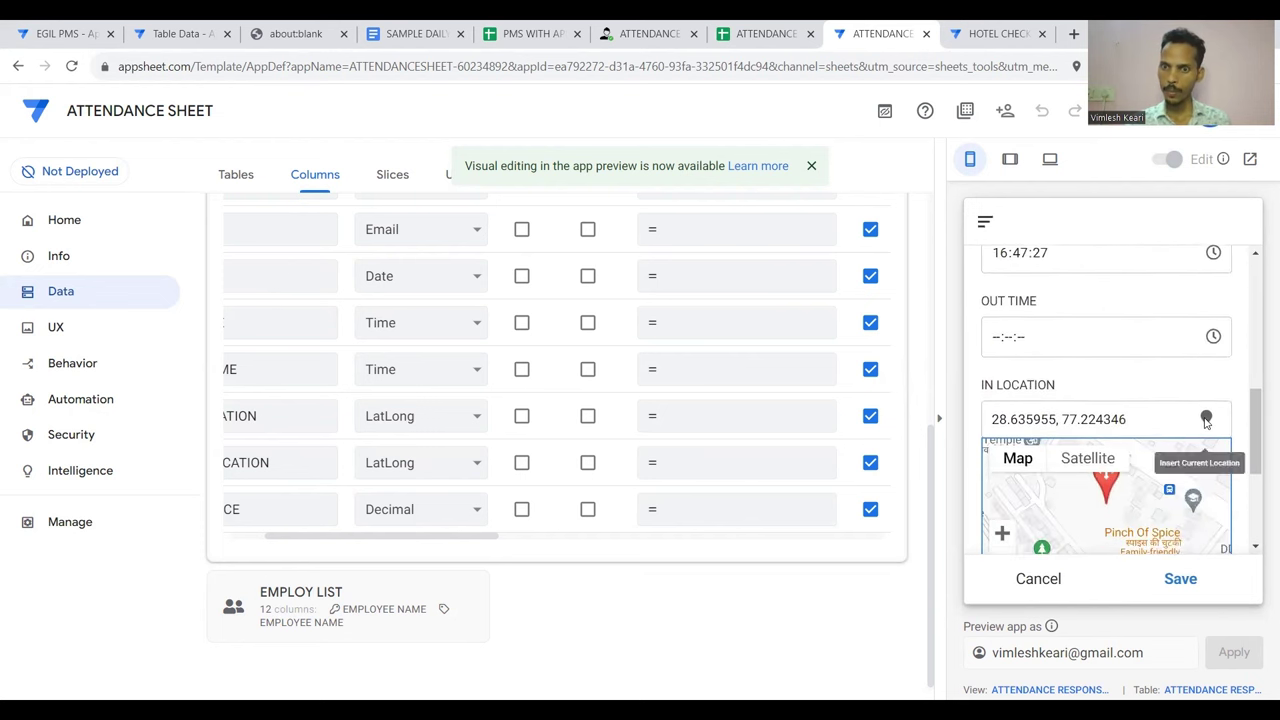
scroll(1205, 423, "up", 1)
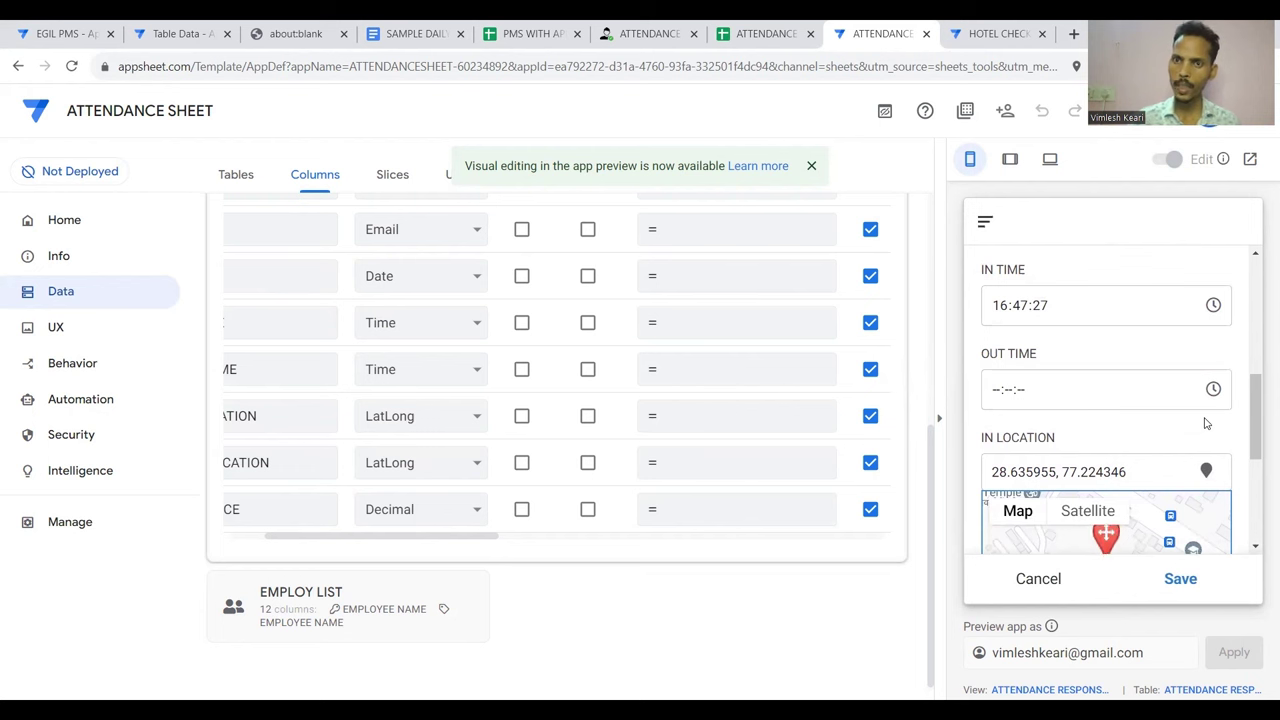
scroll(894, 389, "right", 6)
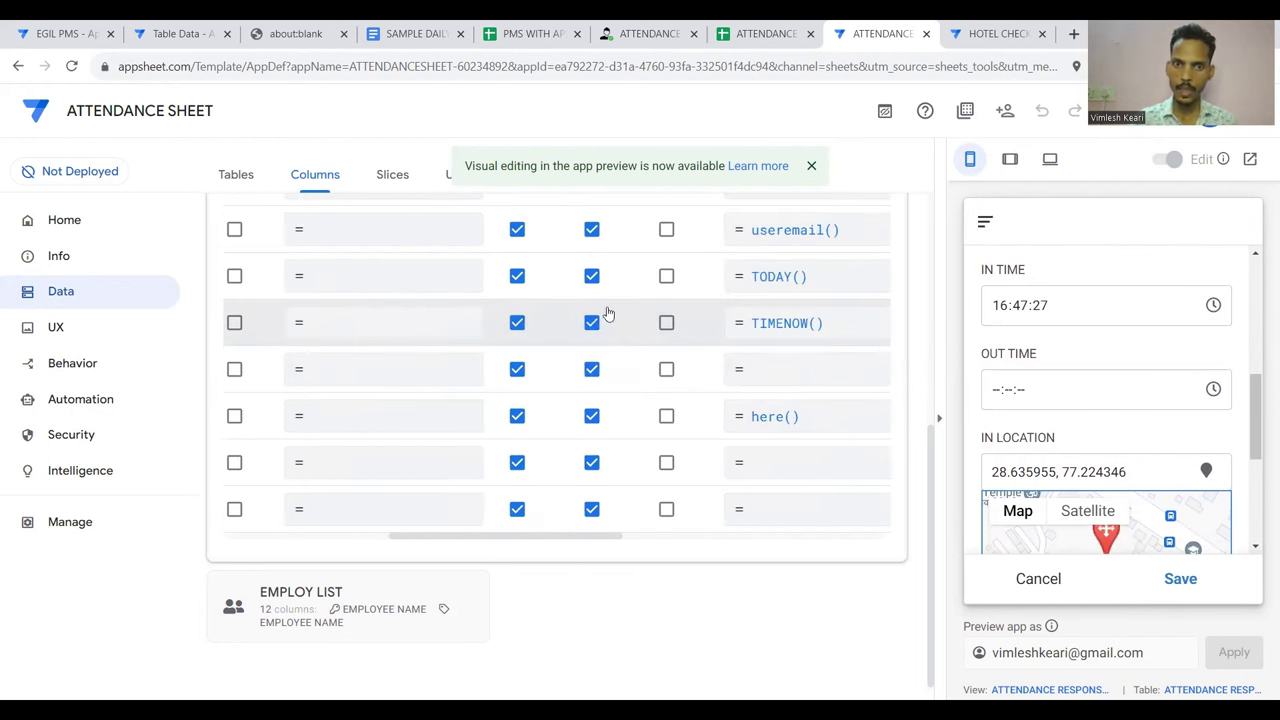
Uncheck Editable? for the TIMENOW(), three lookup, useremail() and TODAY() columns
left_click(592, 324)
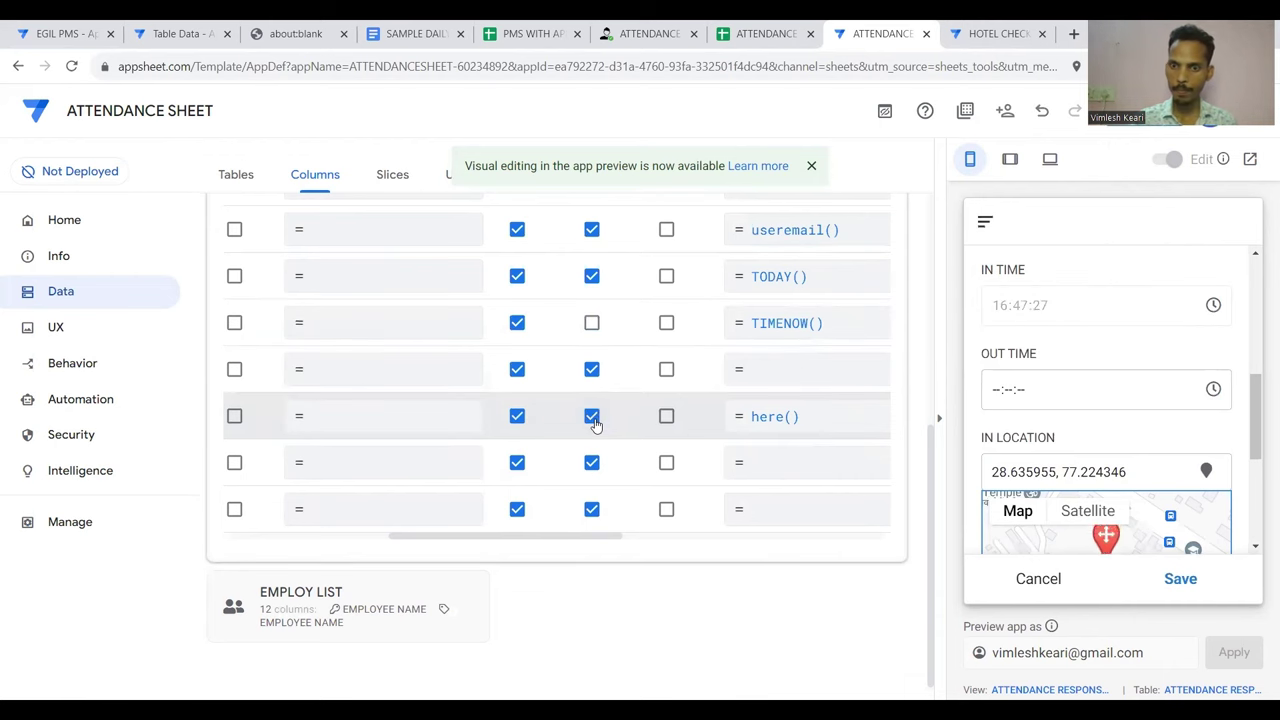
scroll(625, 308, "up", 3)
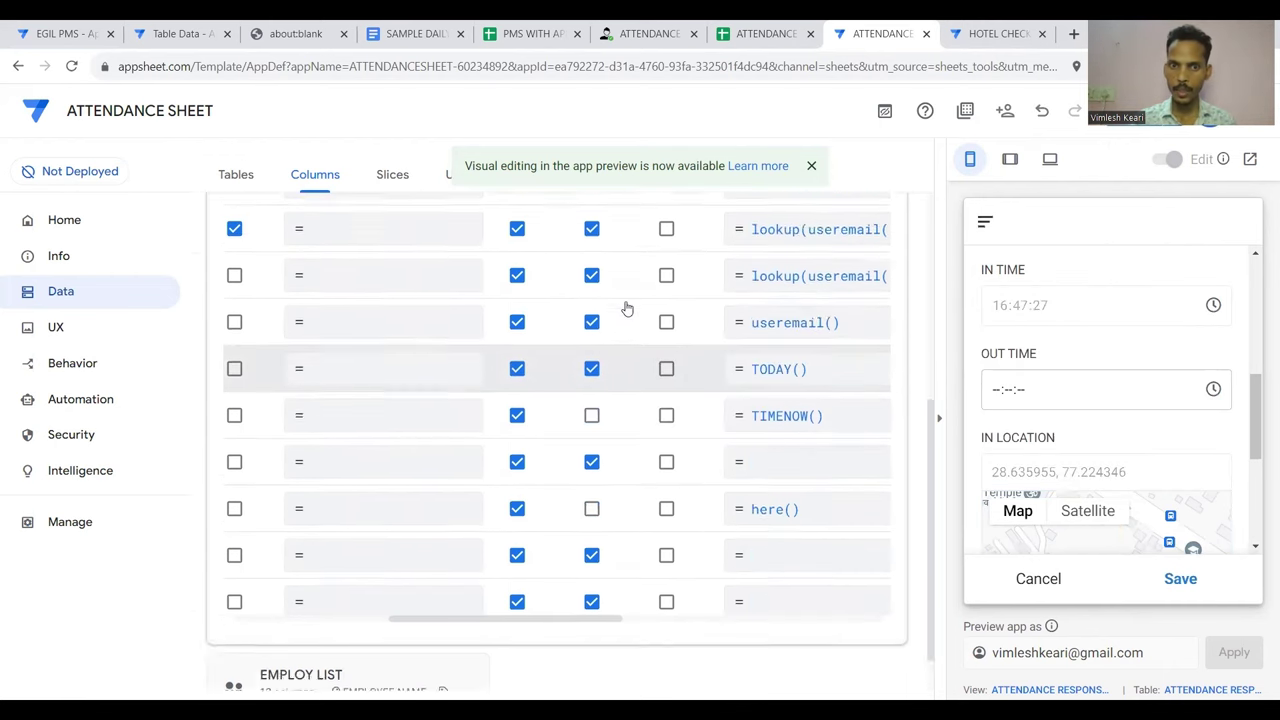
scroll(626, 306, "down", 1)
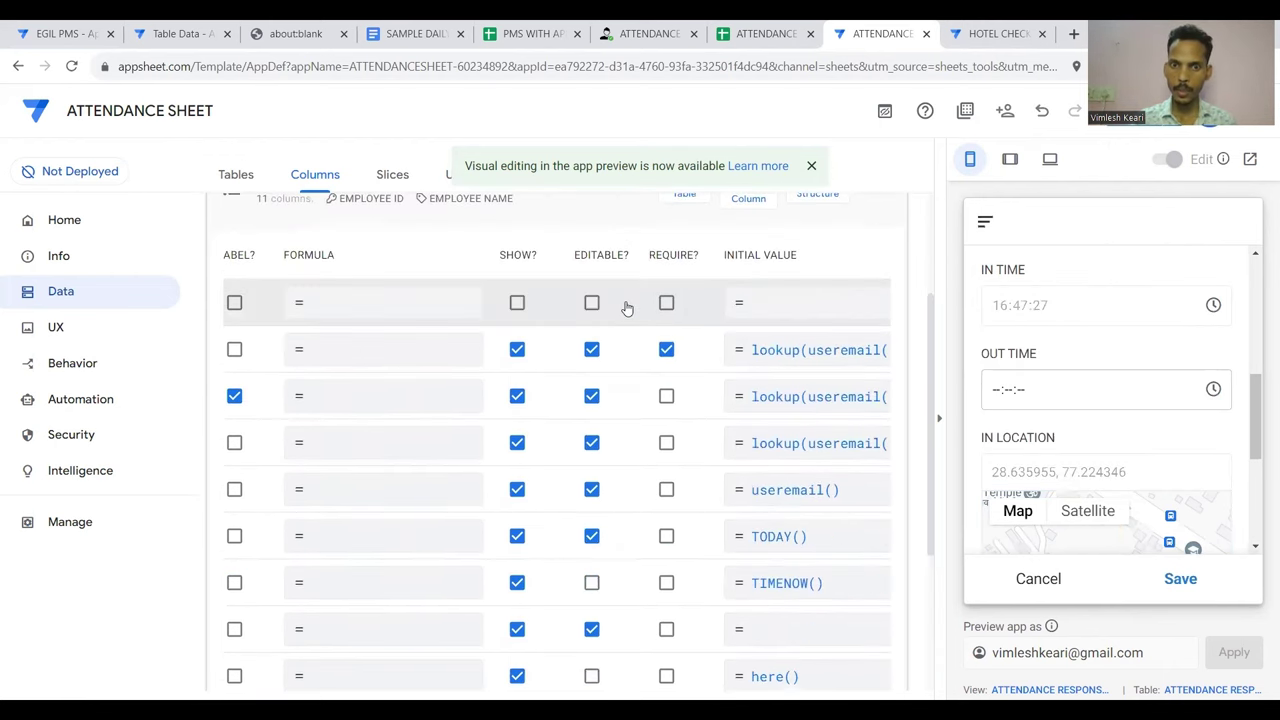
left_click(592, 350)
left_click(592, 396)
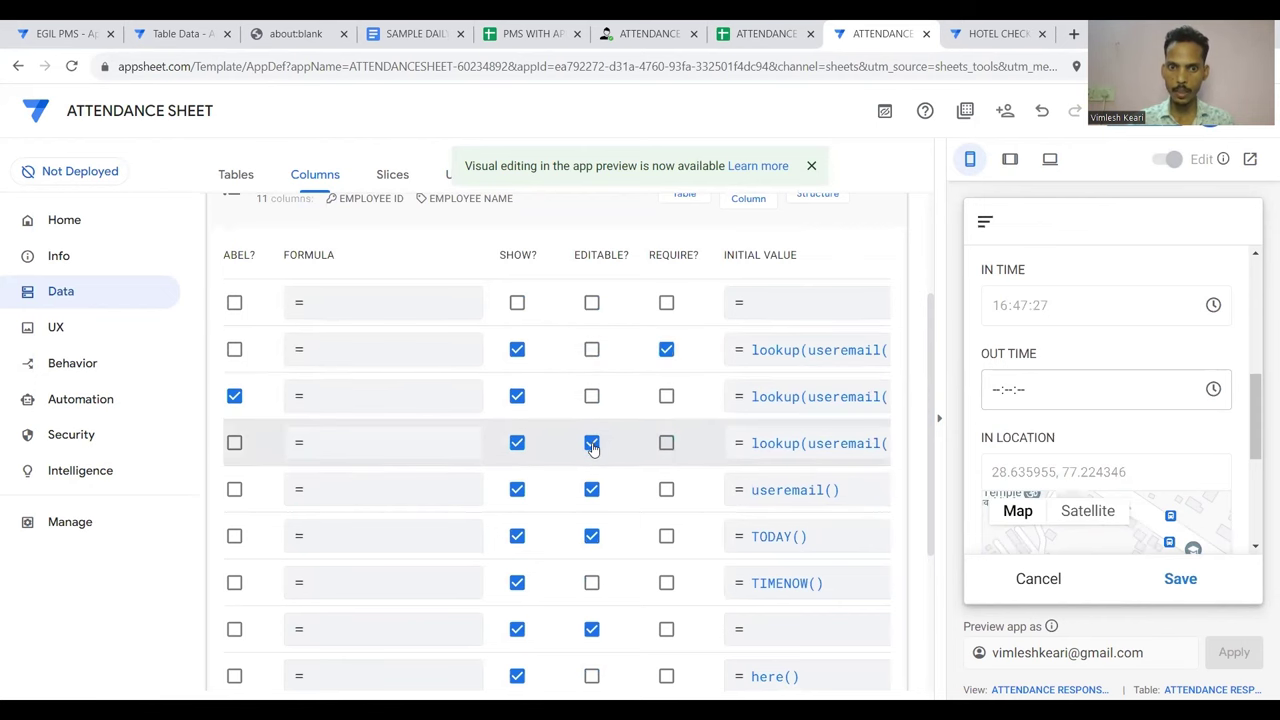
left_click(592, 443)
left_click(592, 490)
left_click(592, 536)
scroll(591, 540, "down", 1)
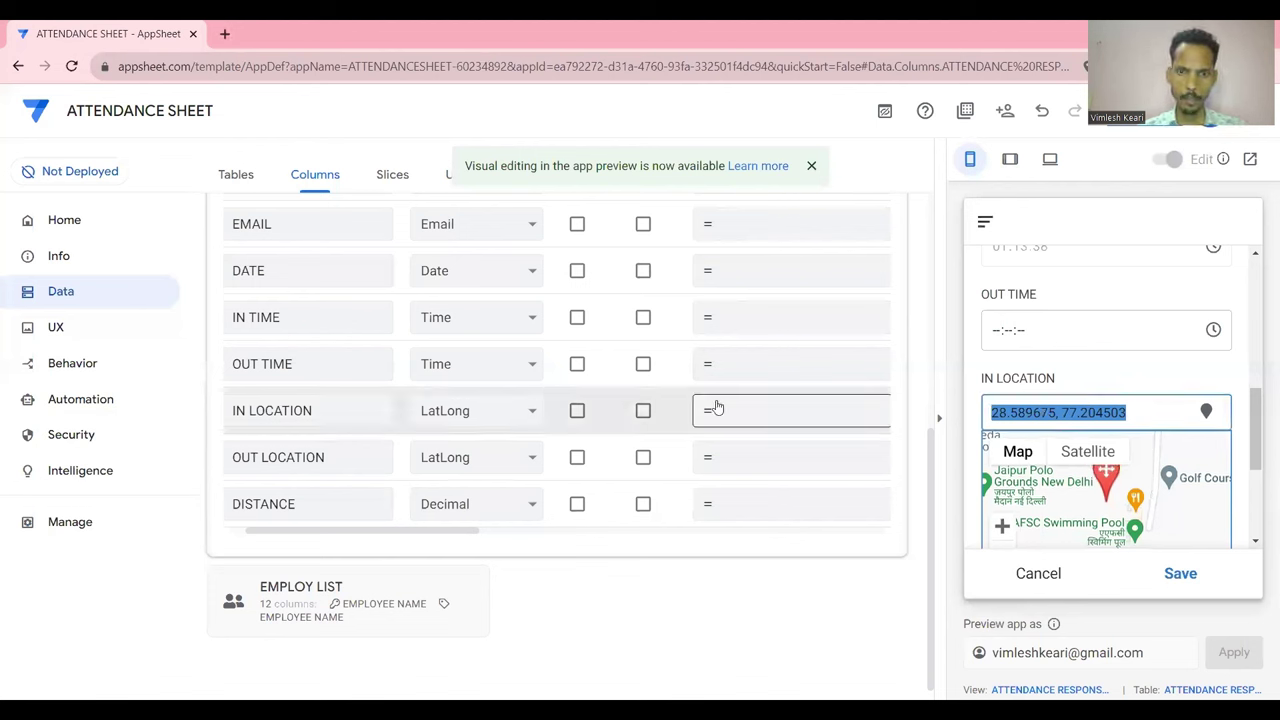
Enter DISTANCE(LATLONG(28.589675, 77.204503),[IN LOCATION]) as DISTANCE's app formula and save it
left_click(783, 503)
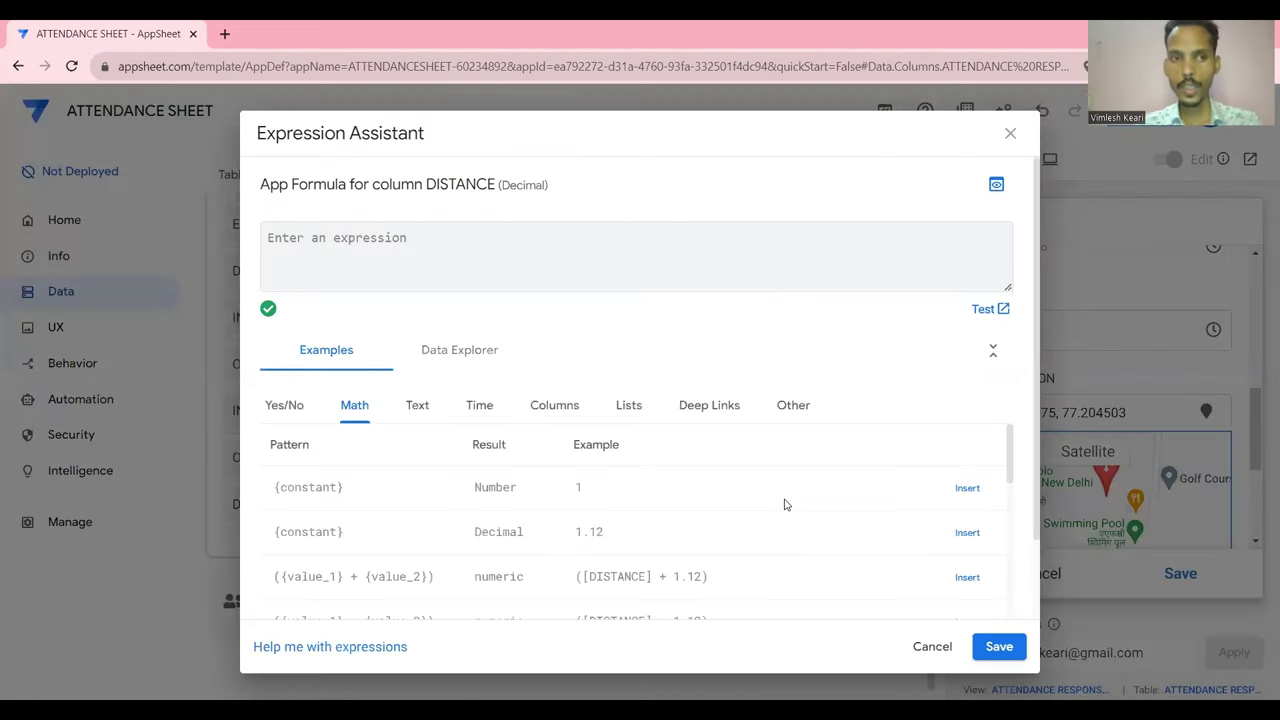
type("D")
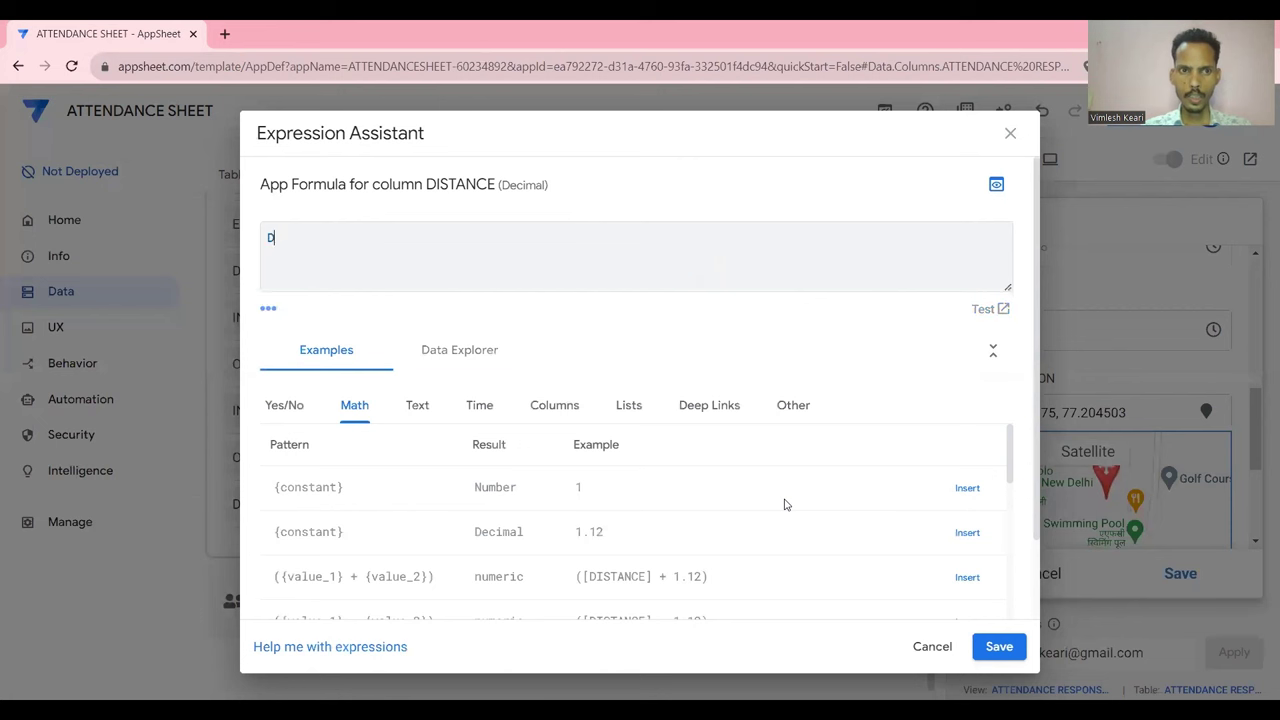
type("ISTANCE")
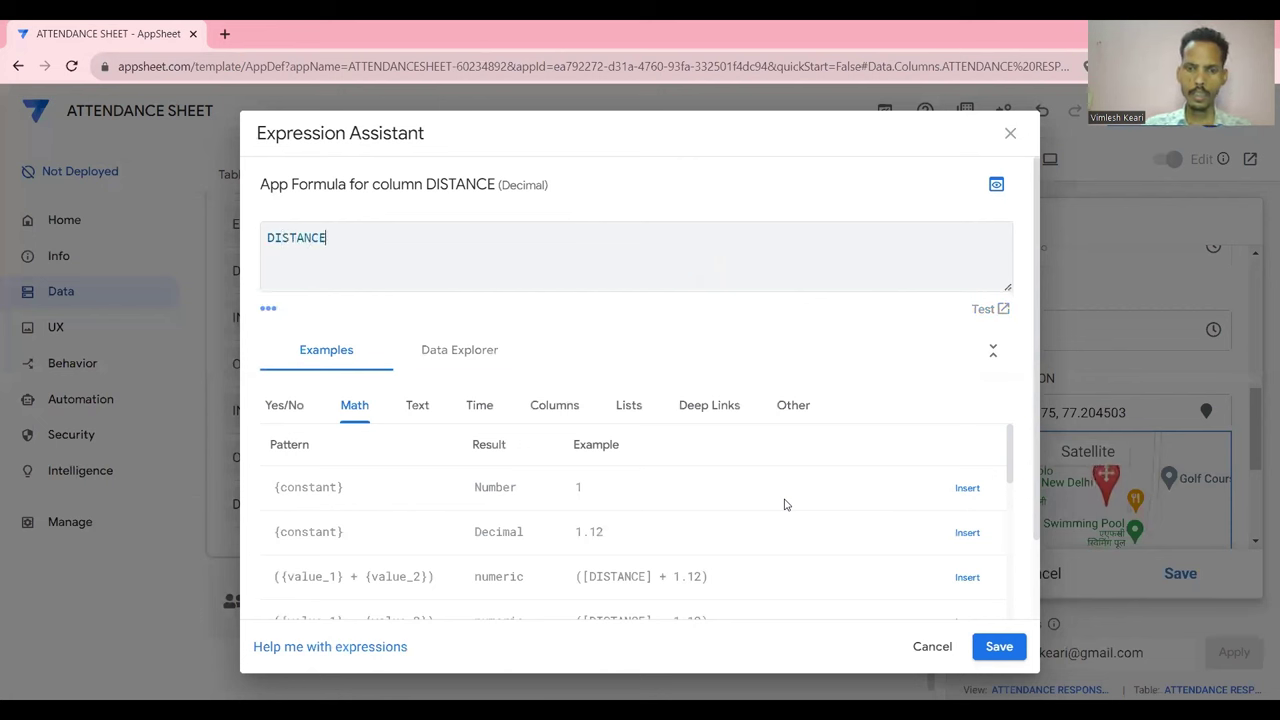
type("(")
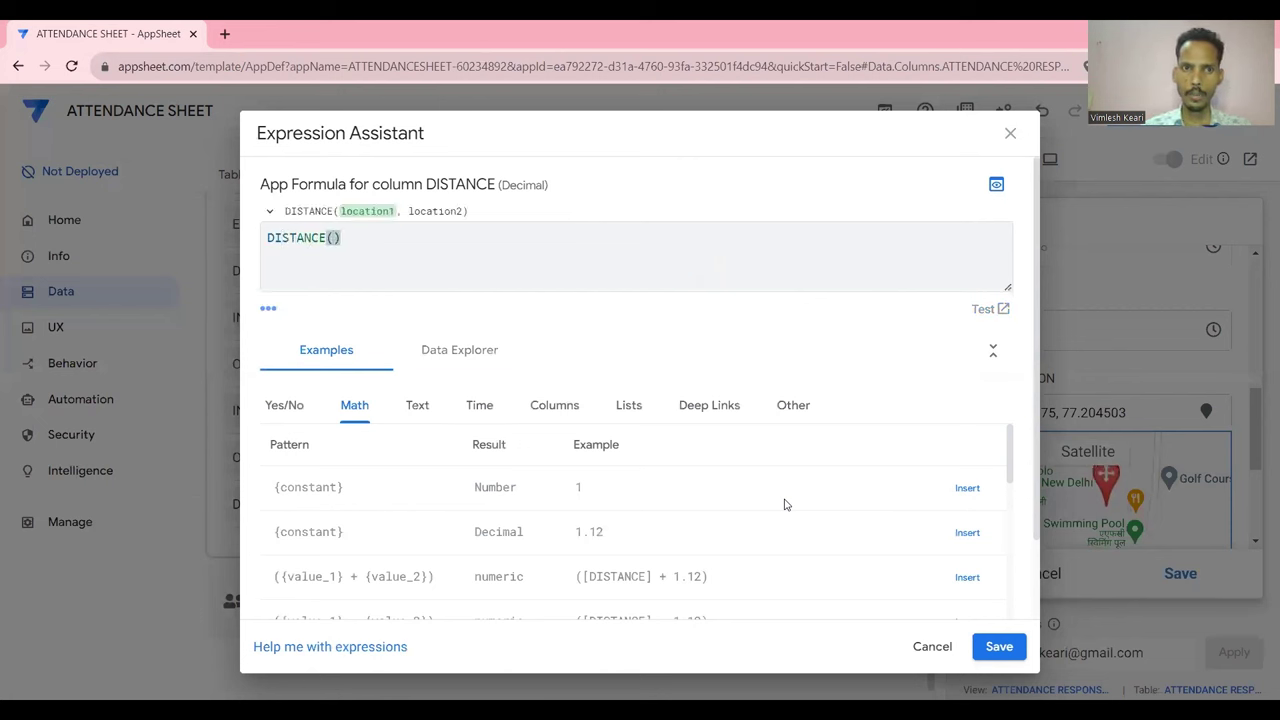
type("LAT")
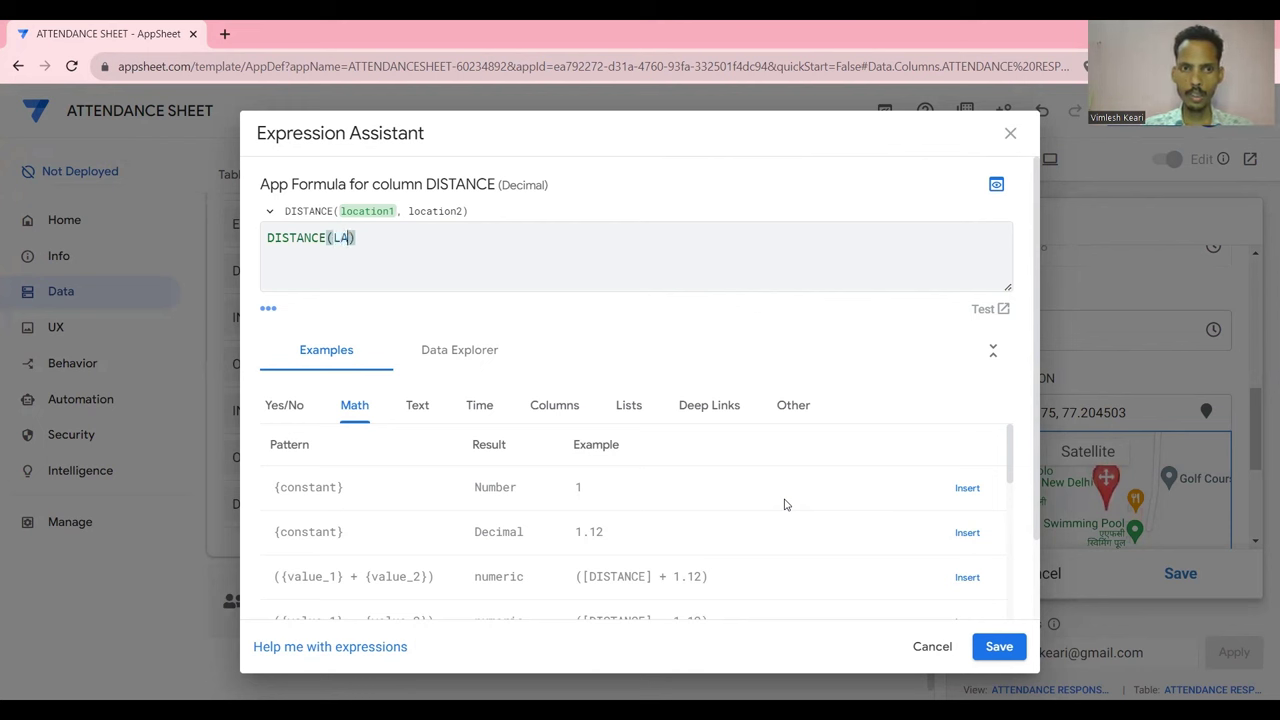
type("LONG")
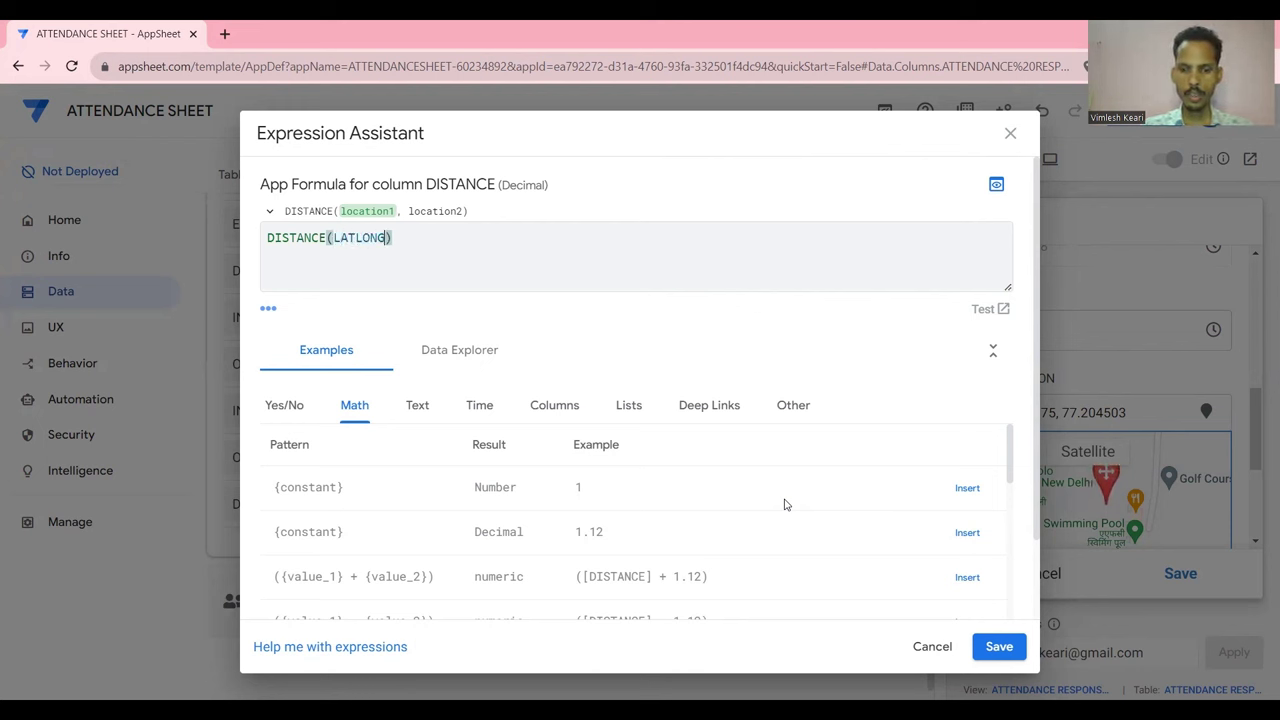
type("(")
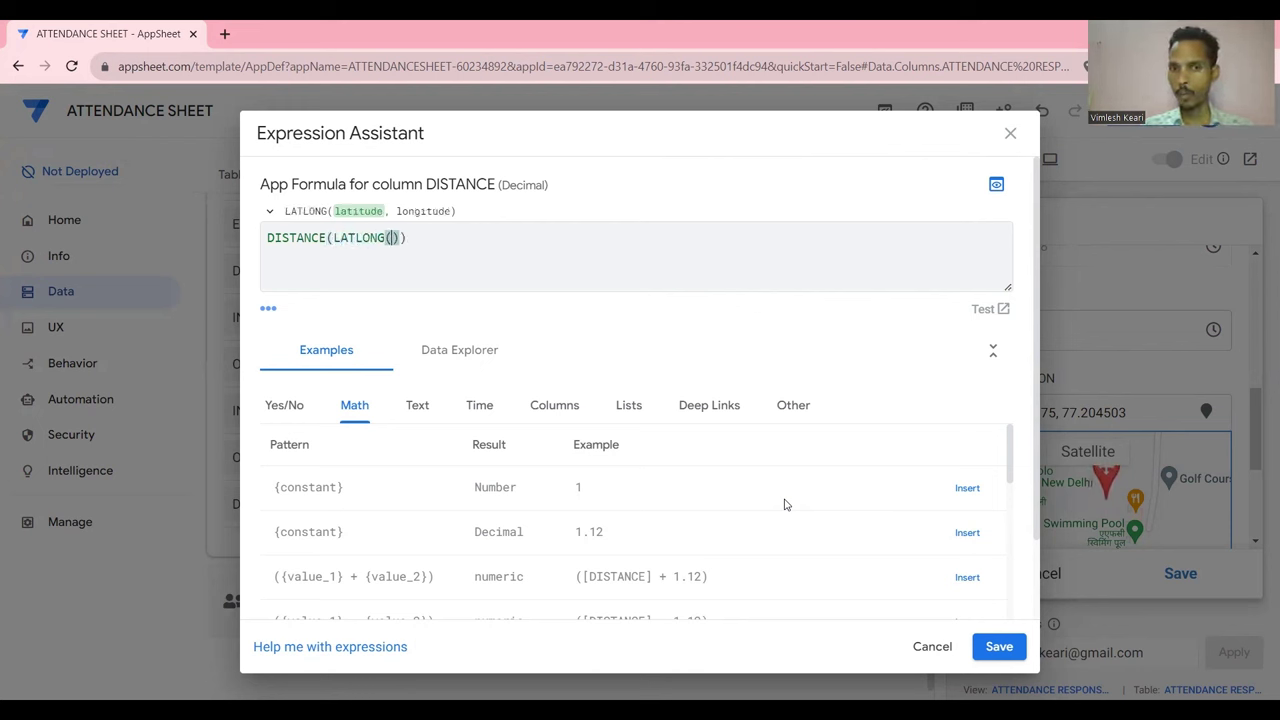
type("28.589675, 77.204503")
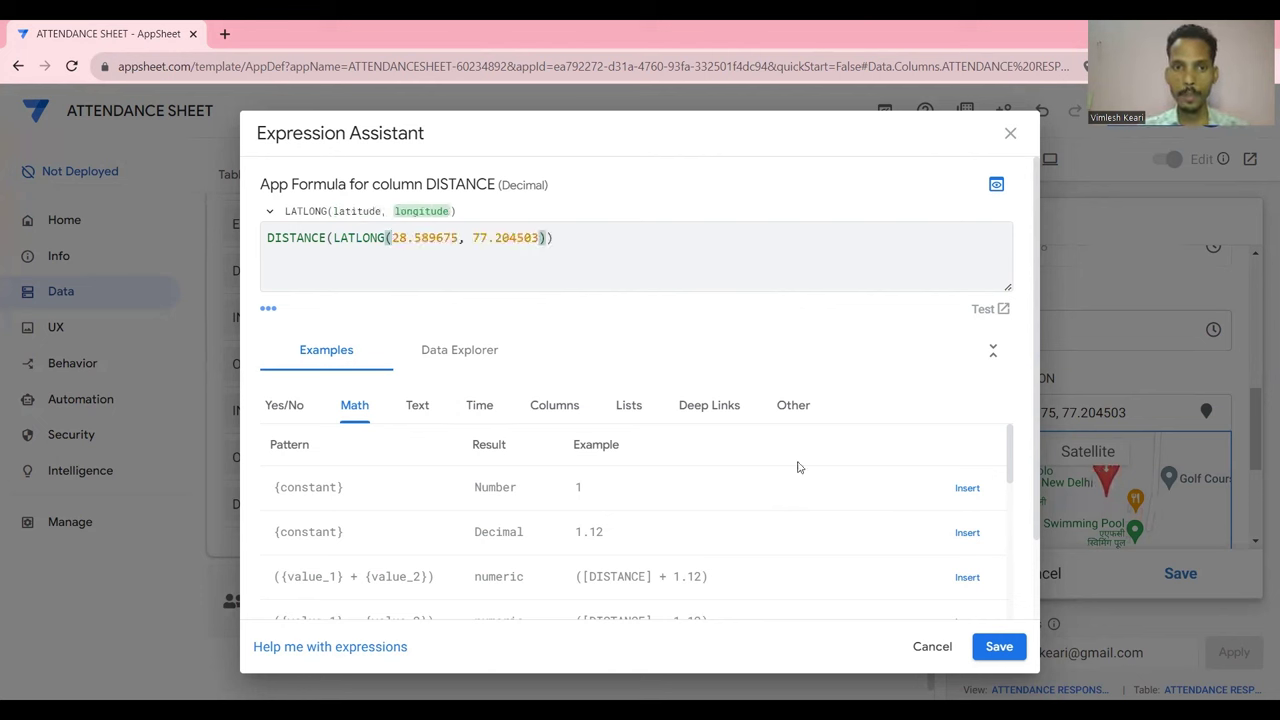
left_click(549, 238)
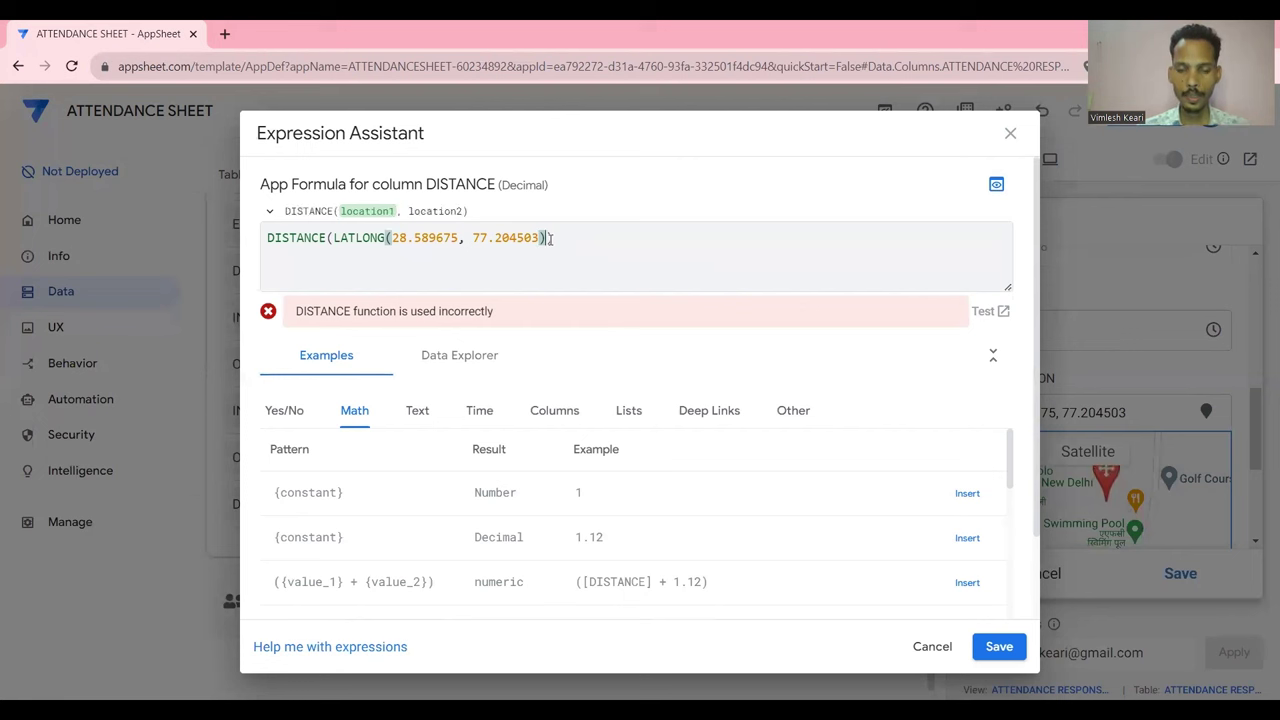
type(",[")
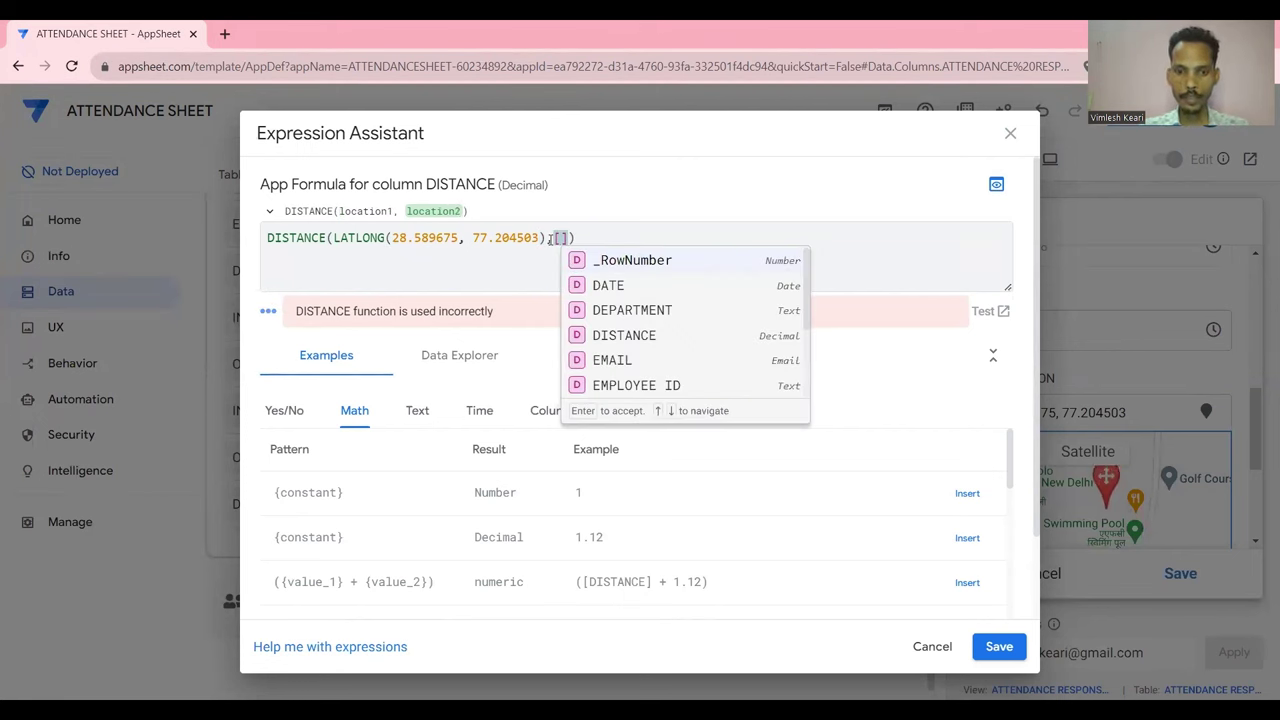
scroll(634, 336, "down", 3)
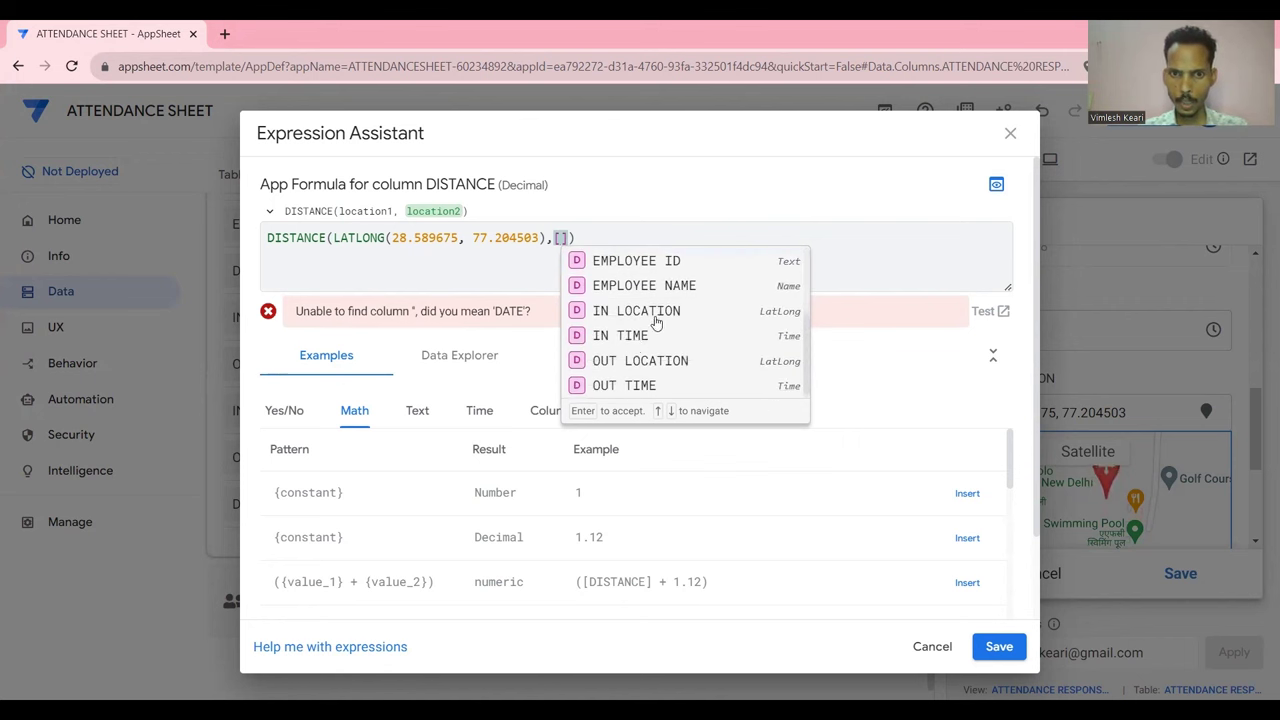
left_click(658, 317)
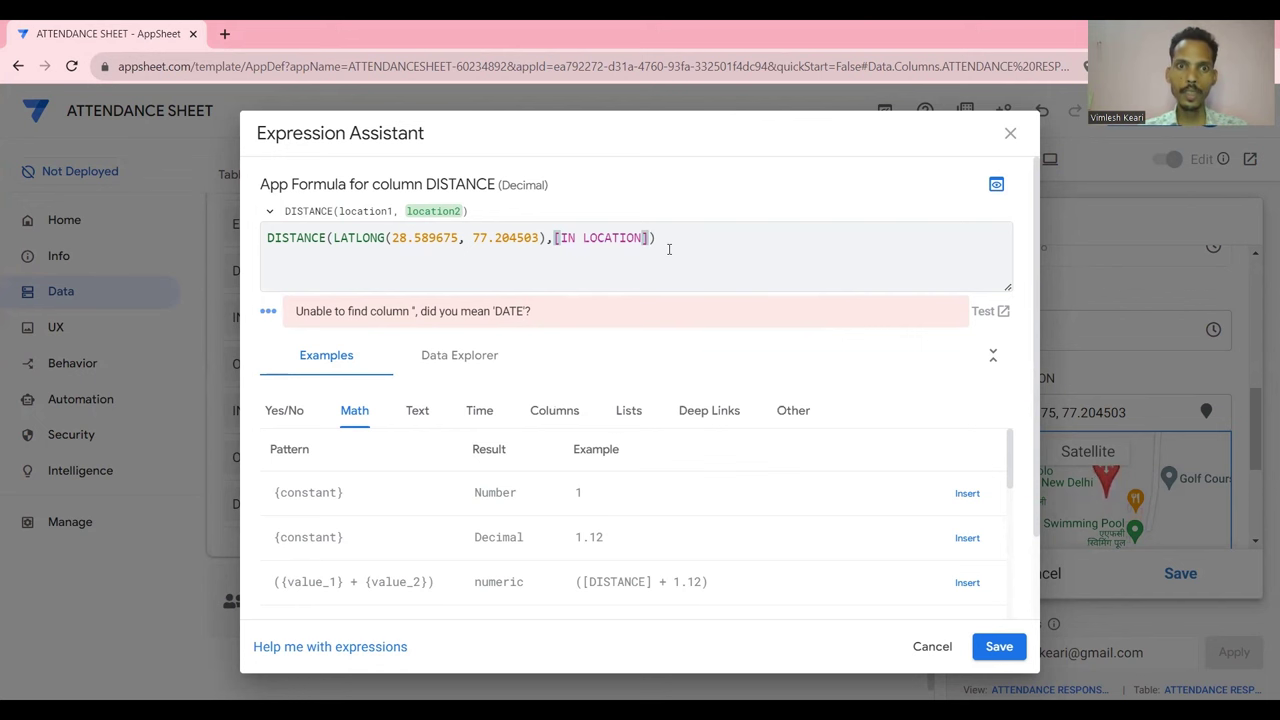
left_click_drag(541, 238, 392, 244)
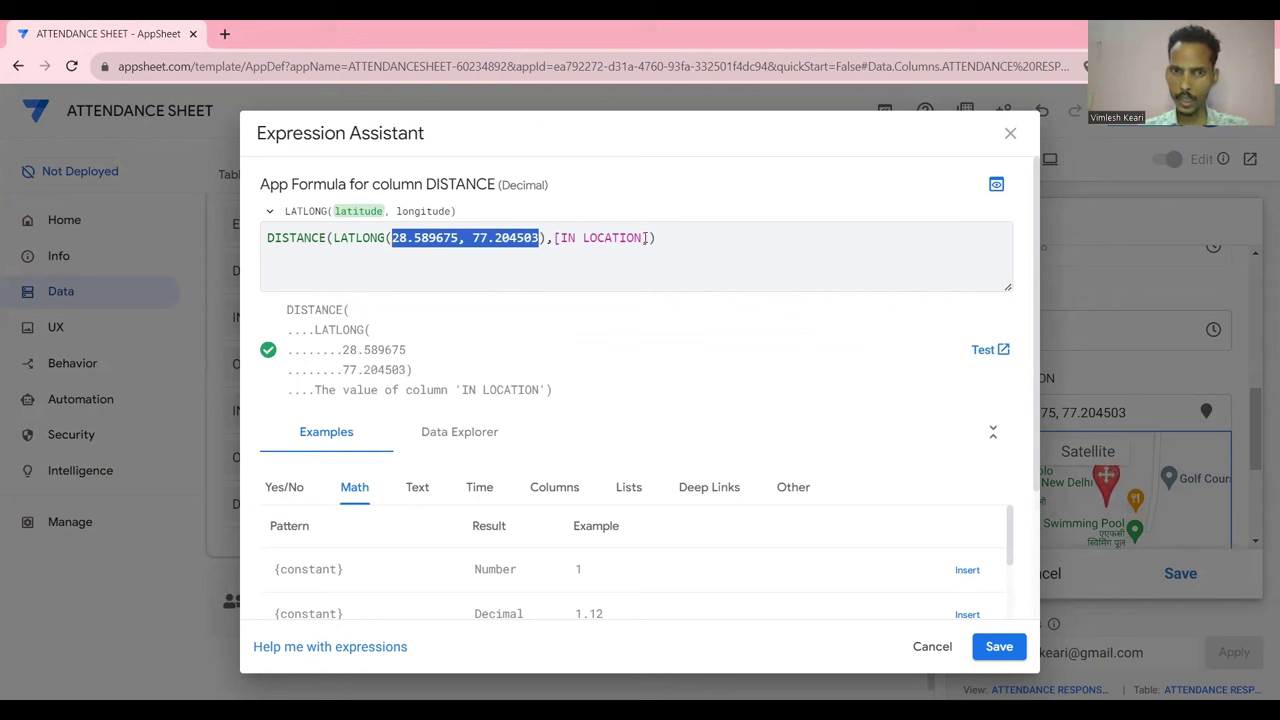
left_click_drag(645, 238, 605, 238)
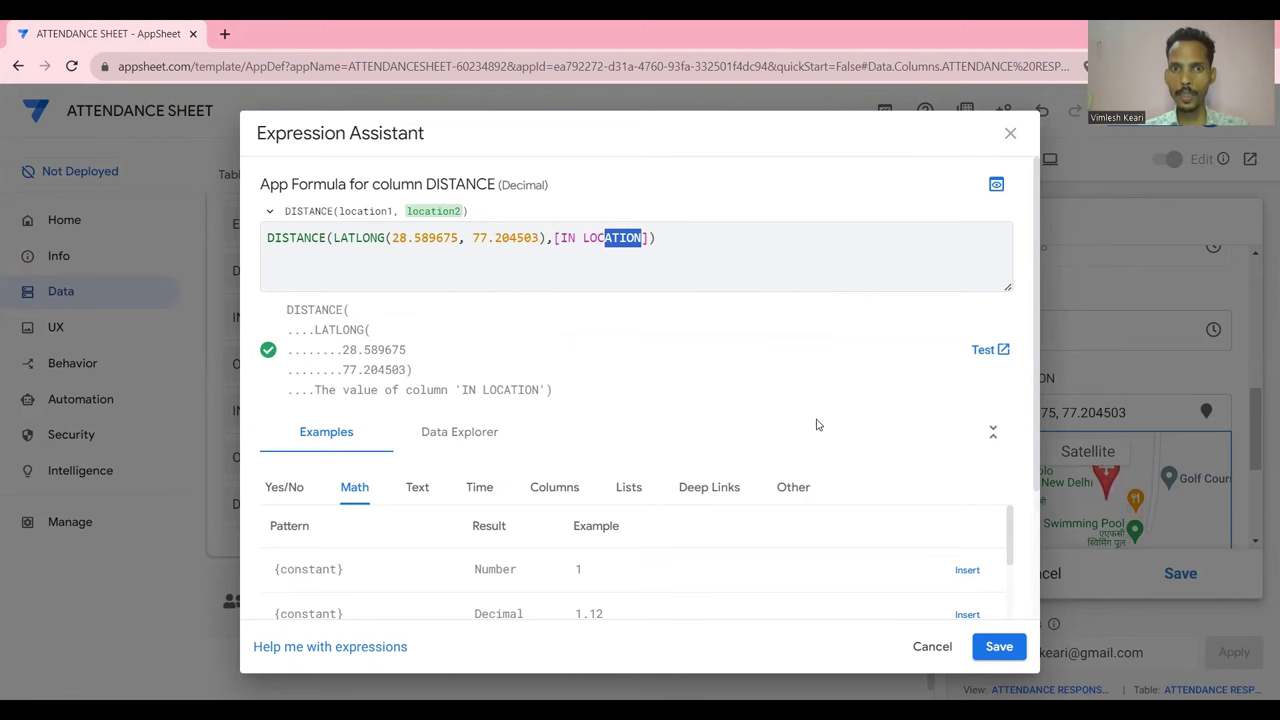
key("ctrl+shift+s")
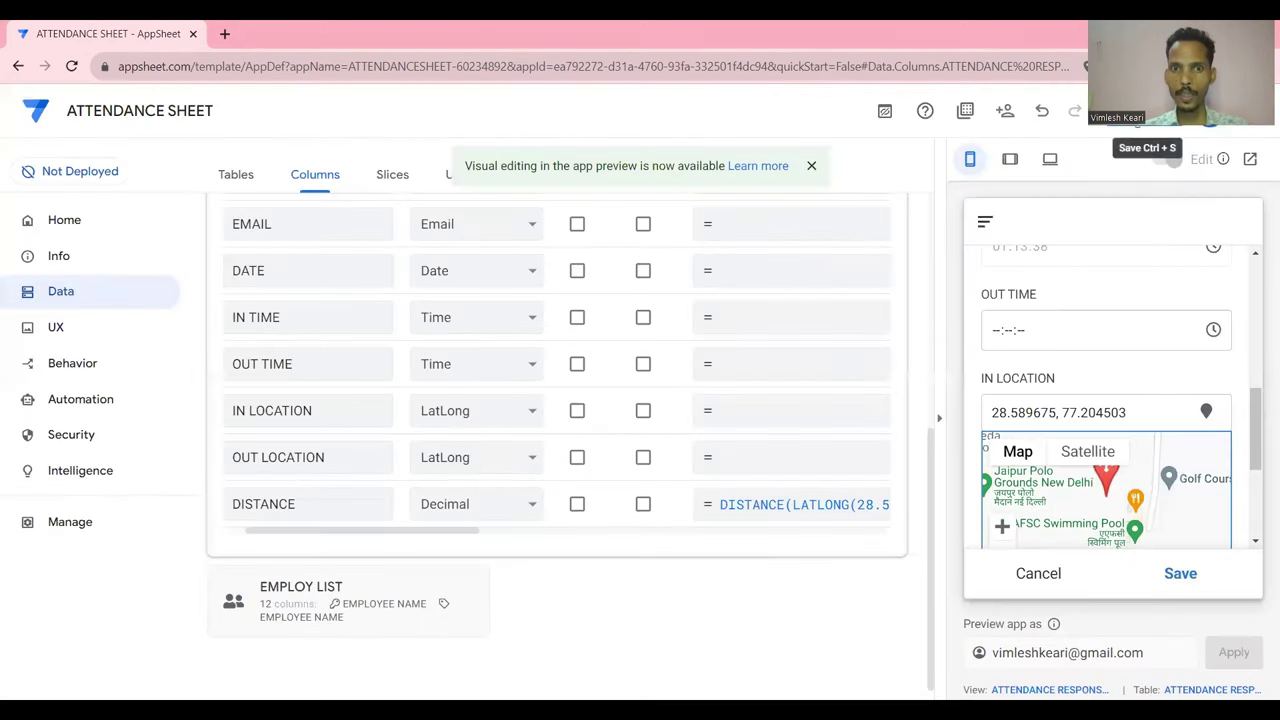
Save the app and scroll the preview form to inspect IN LOCATION and the calculated DISTANCE
left_click(1137, 130)
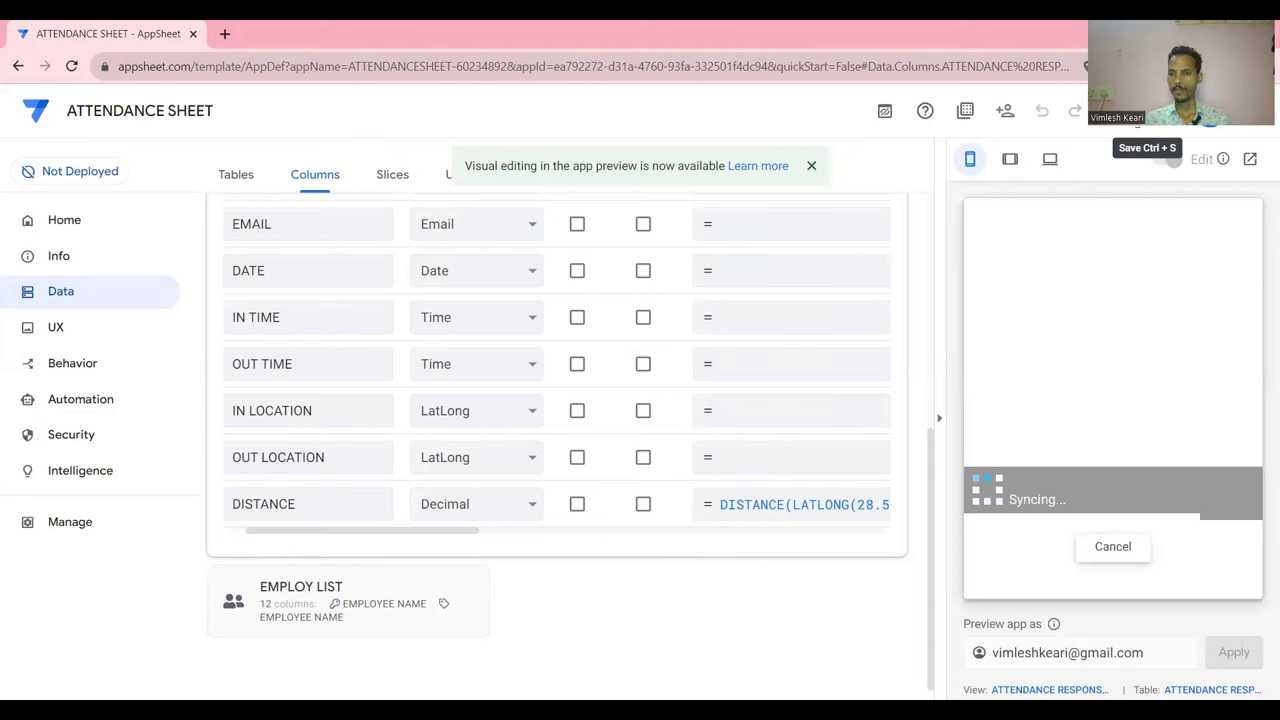
scroll(1150, 383, "down", 1)
scroll(1150, 383, "down", 10)
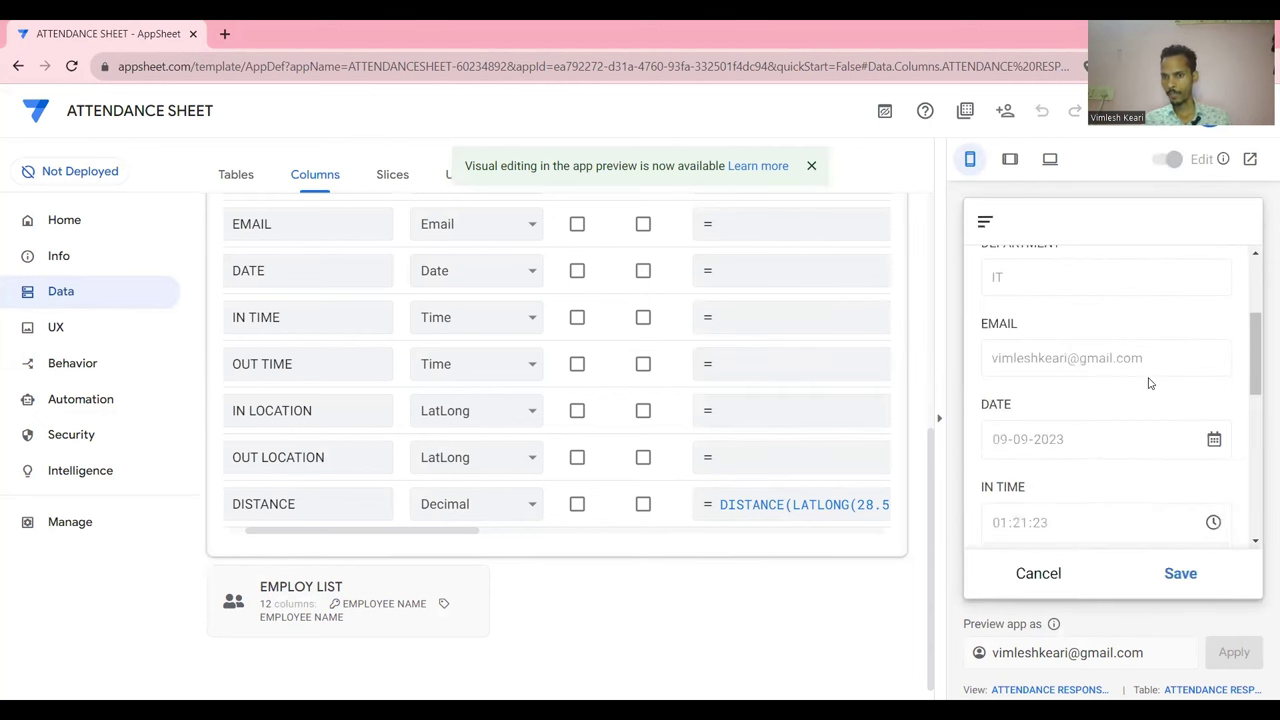
scroll(1155, 425, "down", 1)
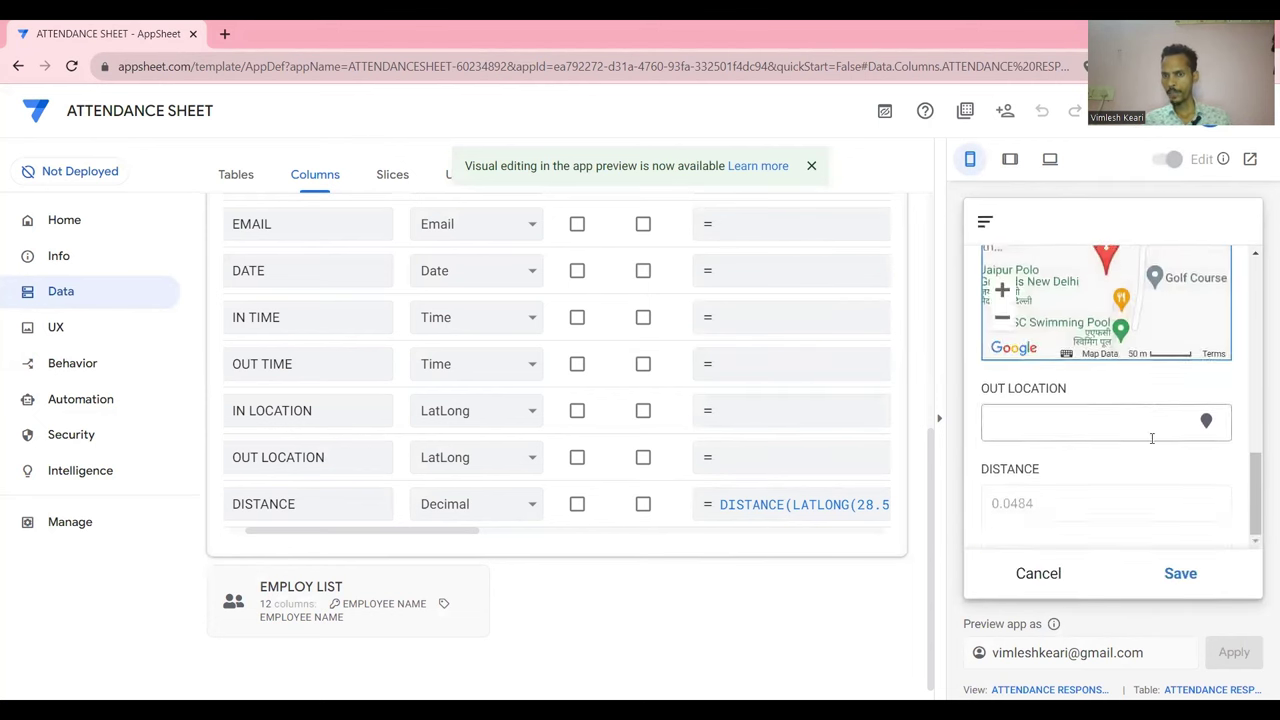
scroll(1153, 430, "up", 2)
scroll(1152, 446, "down", 1)
scroll(1153, 446, "up", 1)
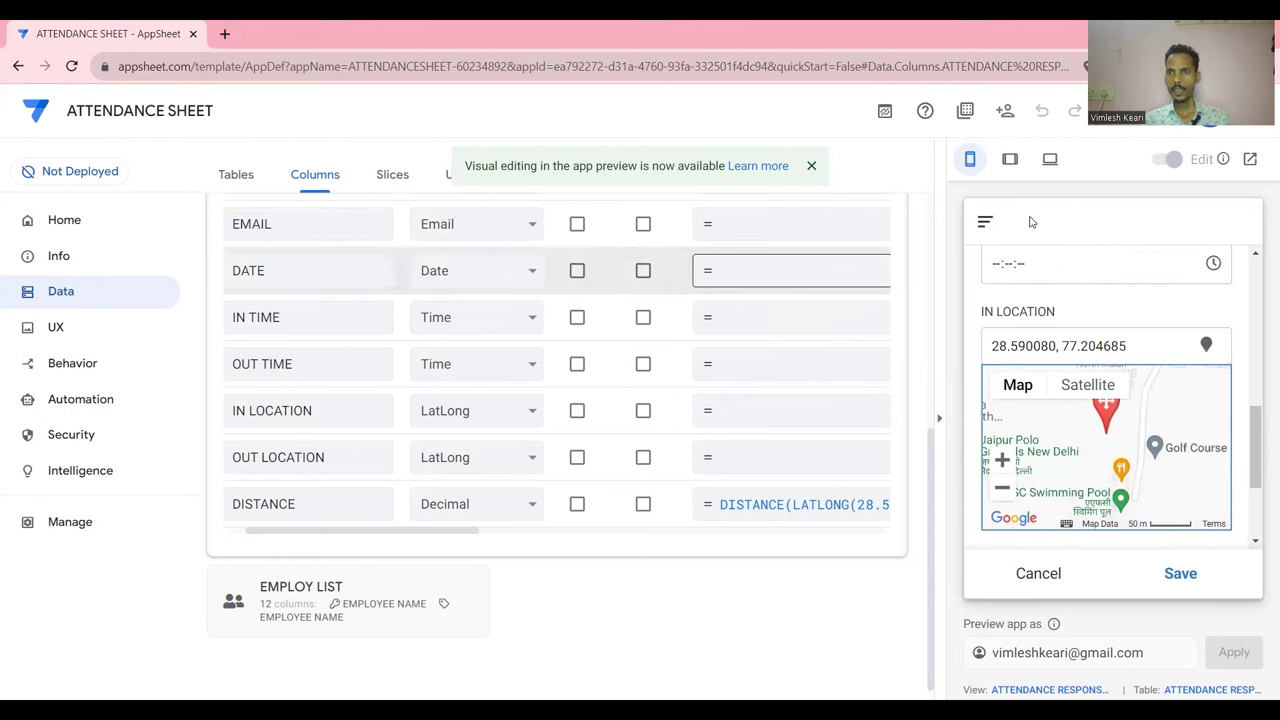
scroll(1121, 387, "down", 3)
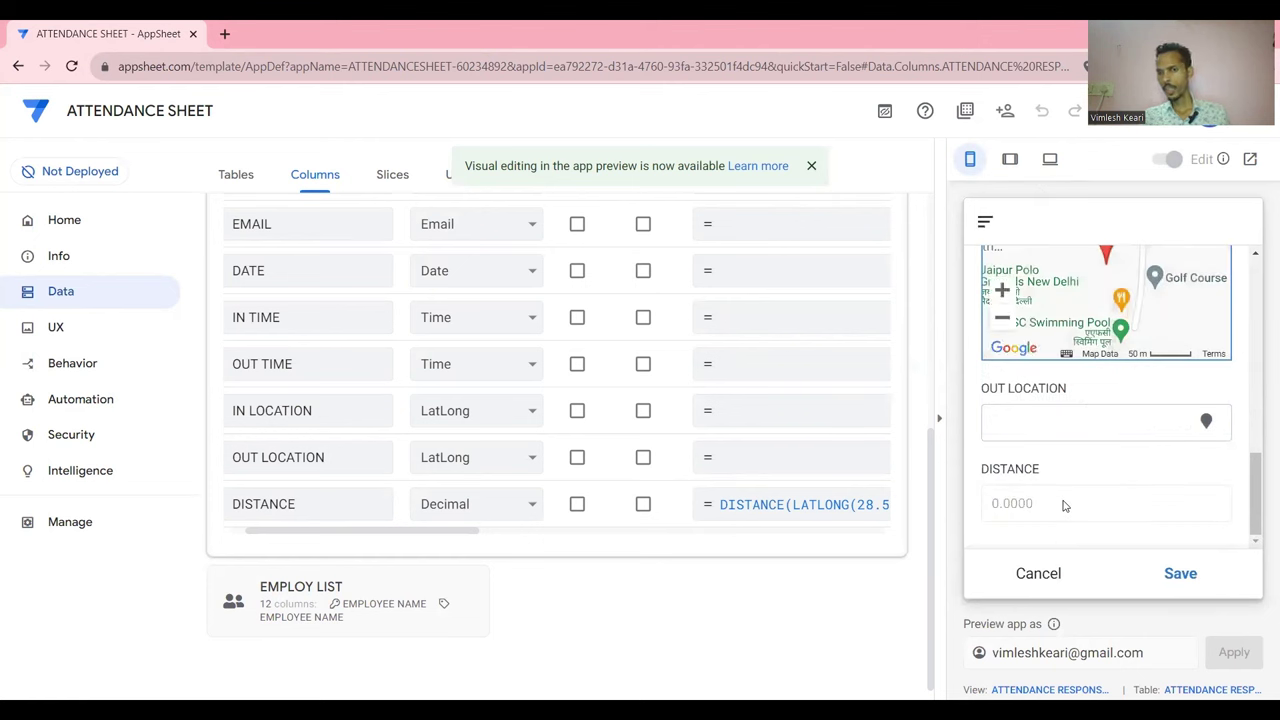
scroll(1078, 482, "up", 2)
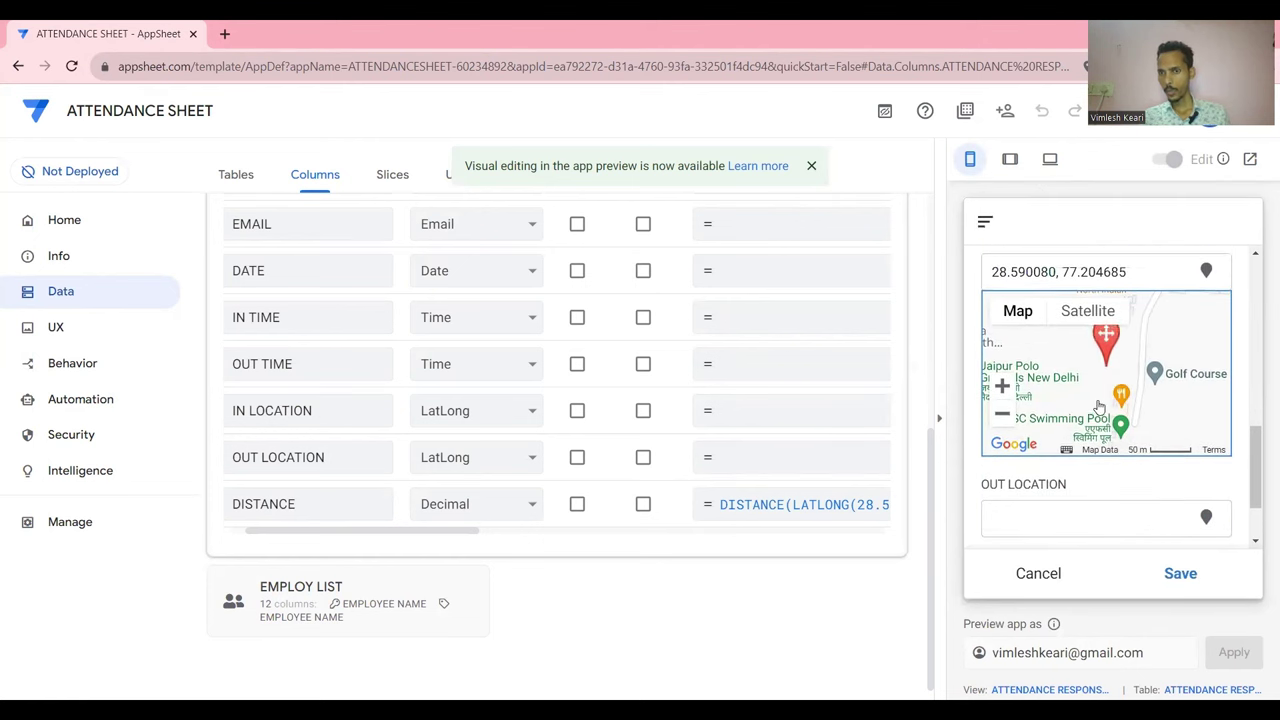
scroll(1148, 365, "down", 2)
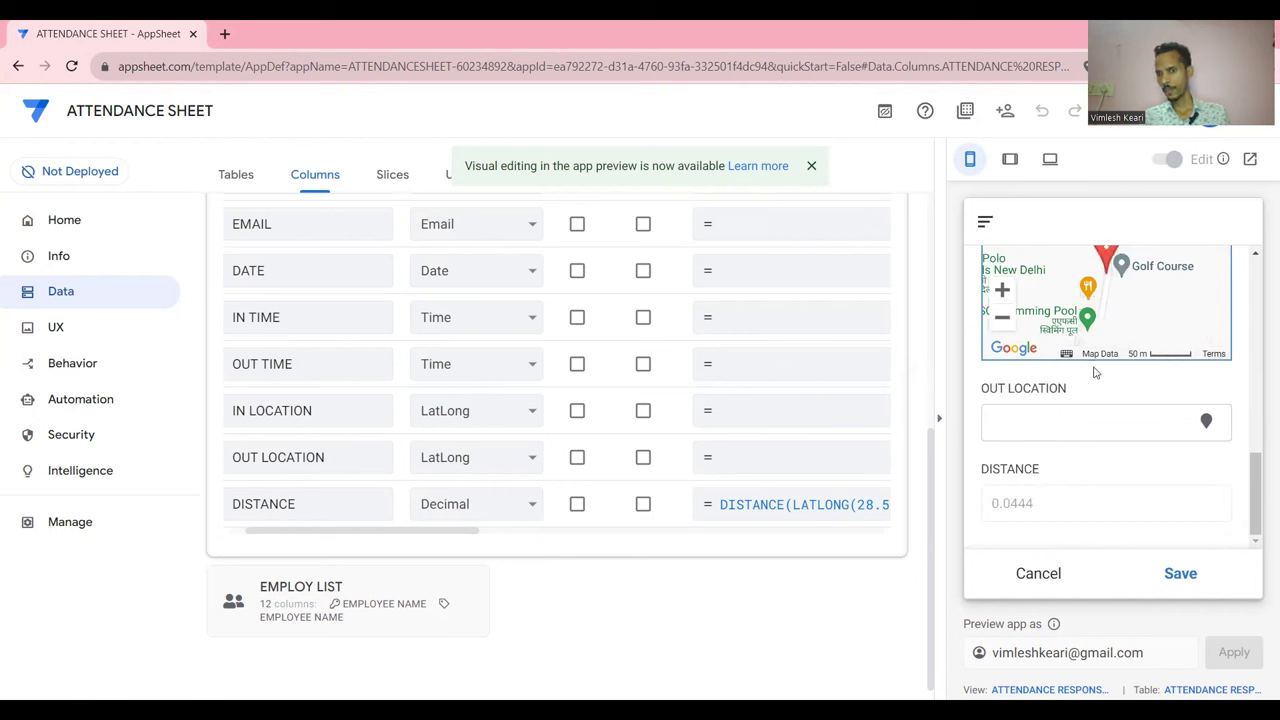
scroll(1108, 384, "up", 1)
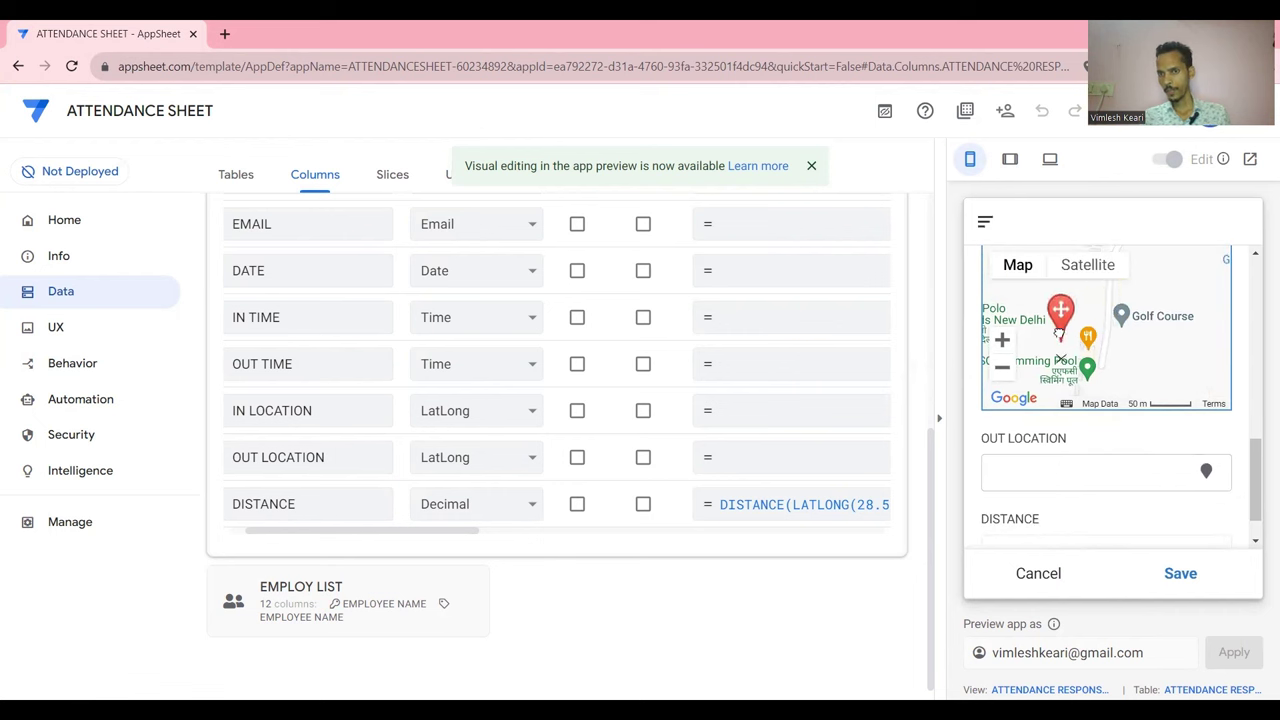
scroll(1052, 430, "down", 1)
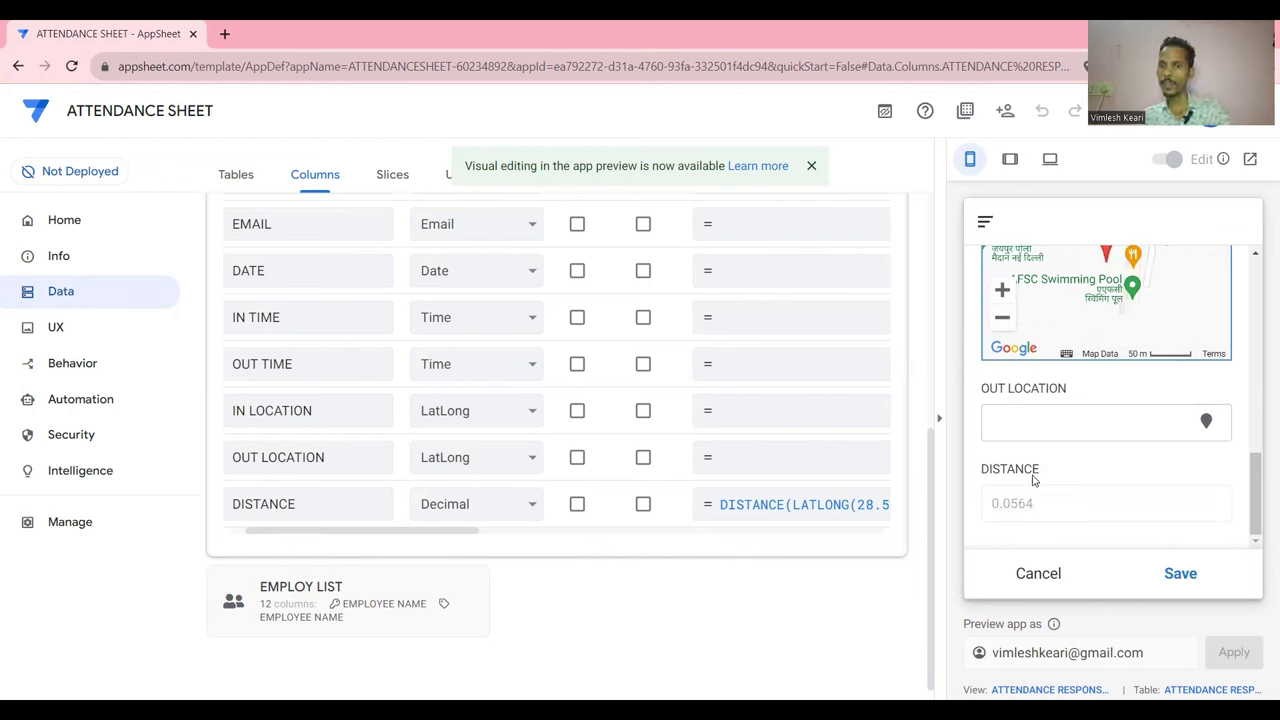
scroll(1034, 480, "up", 1)
scroll(1034, 485, "down", 1)
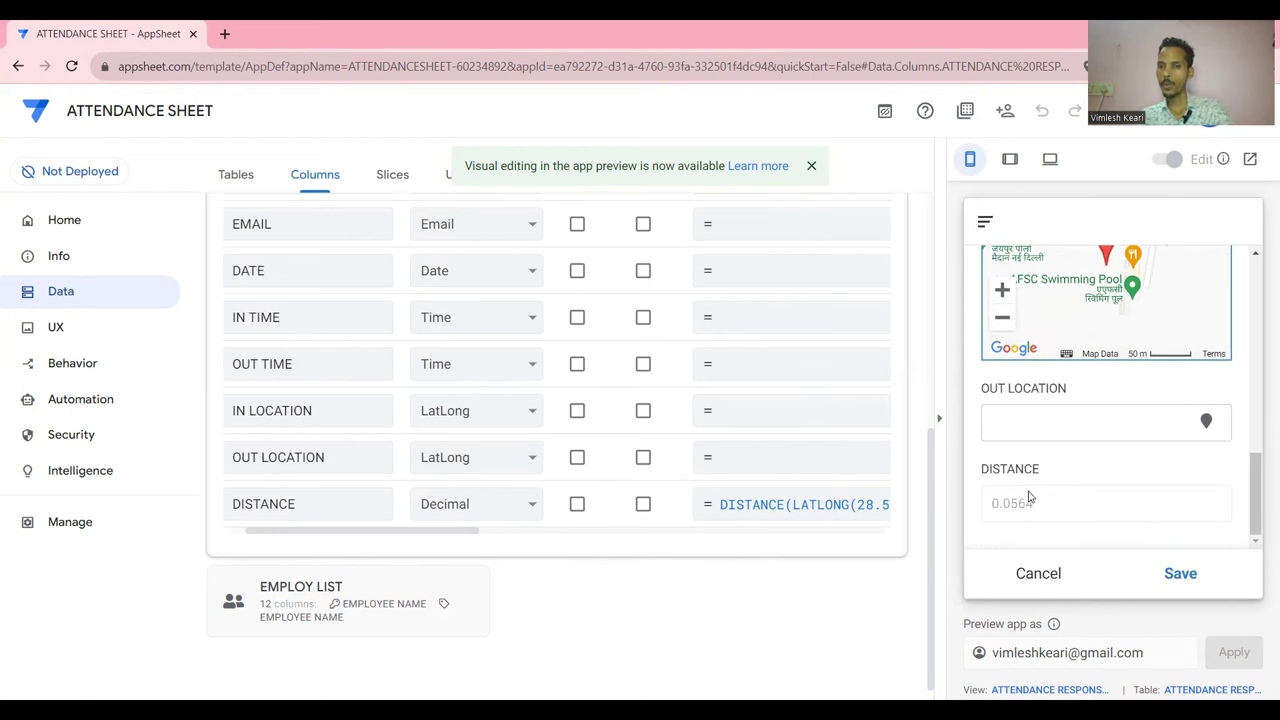
scroll(1065, 455, "up", 1)
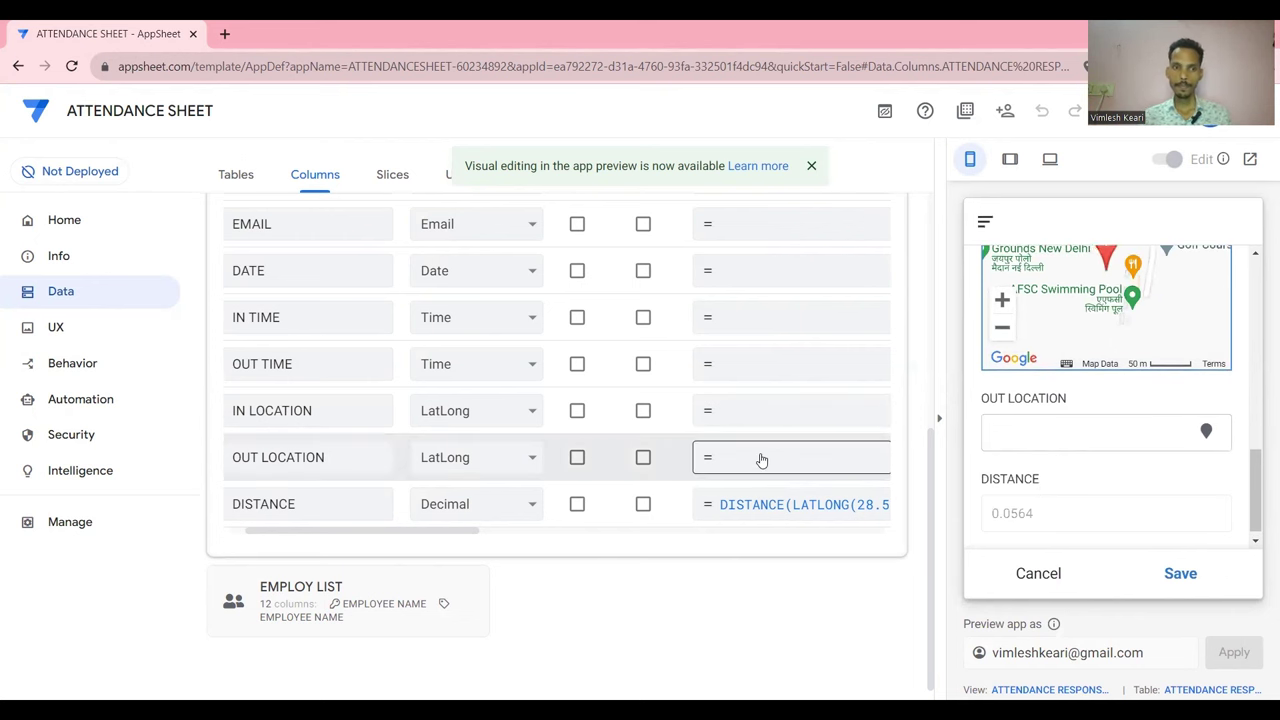
scroll(622, 437, "up", 1)
scroll(622, 437, "up", 3)
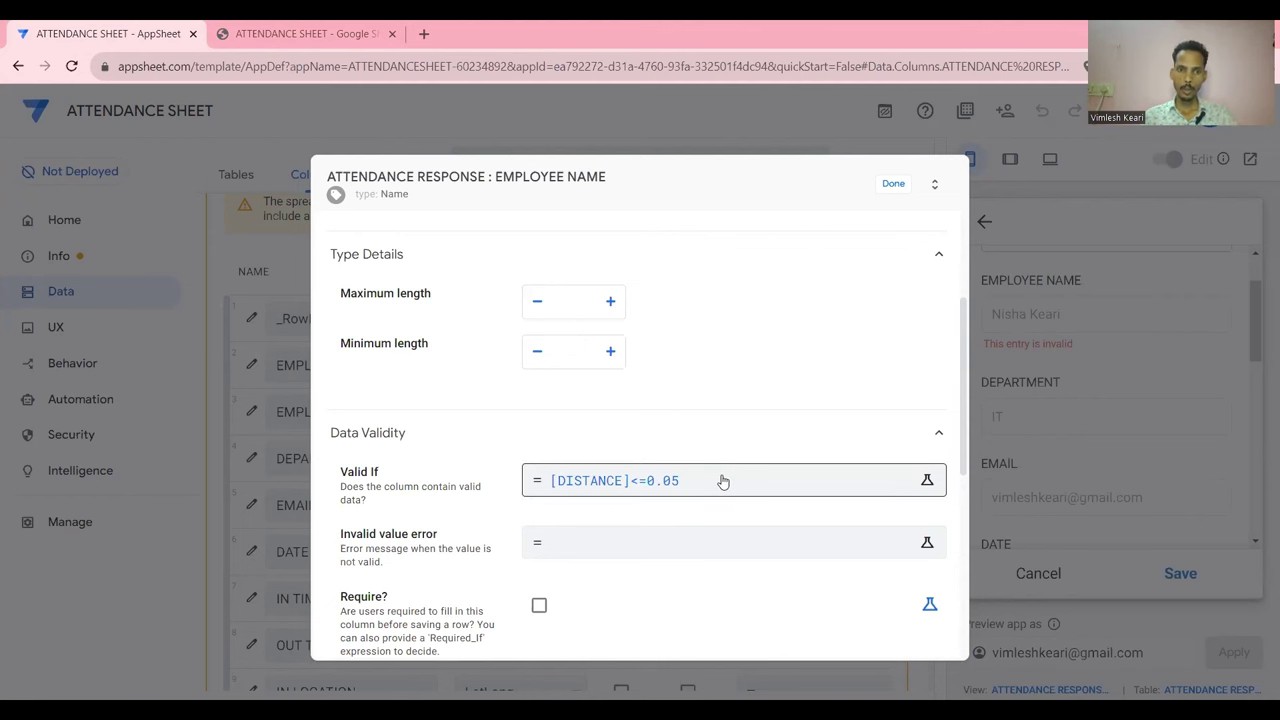
Enter the EMPLOYEE NAME invalid value error 'You are away form office grater then 50mtr' and save it
left_click(614, 534)
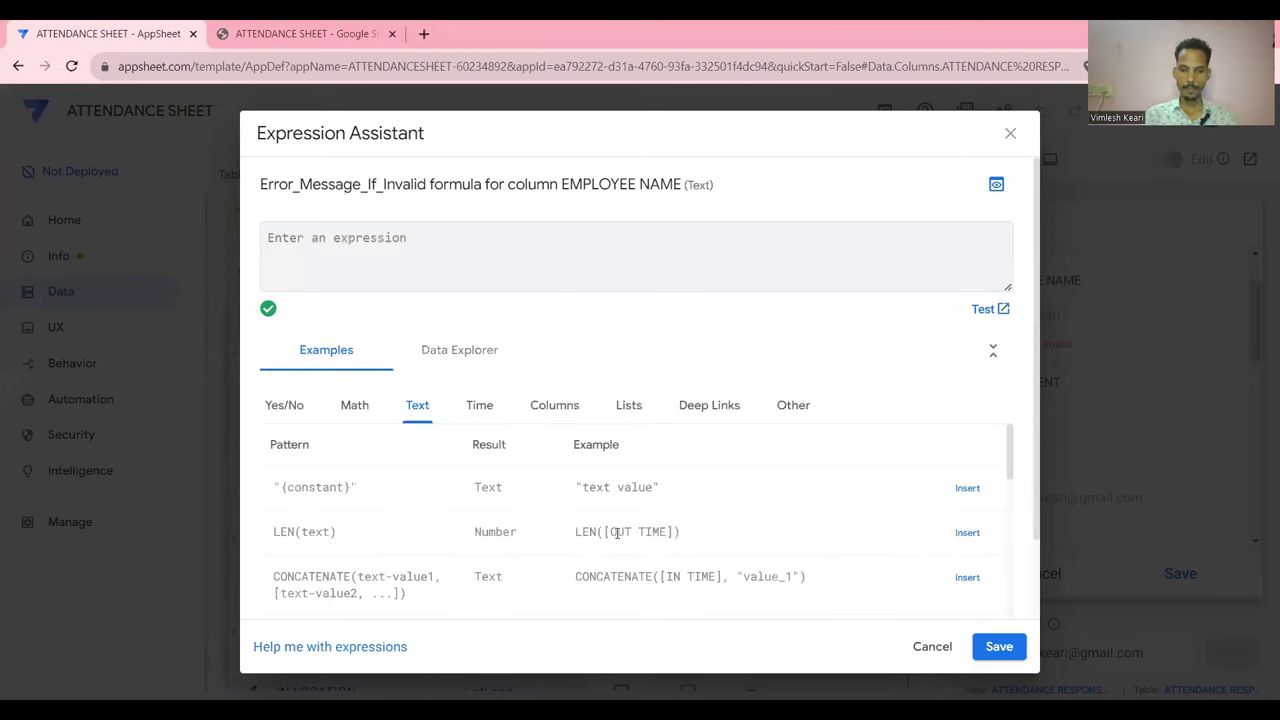
type("\"")
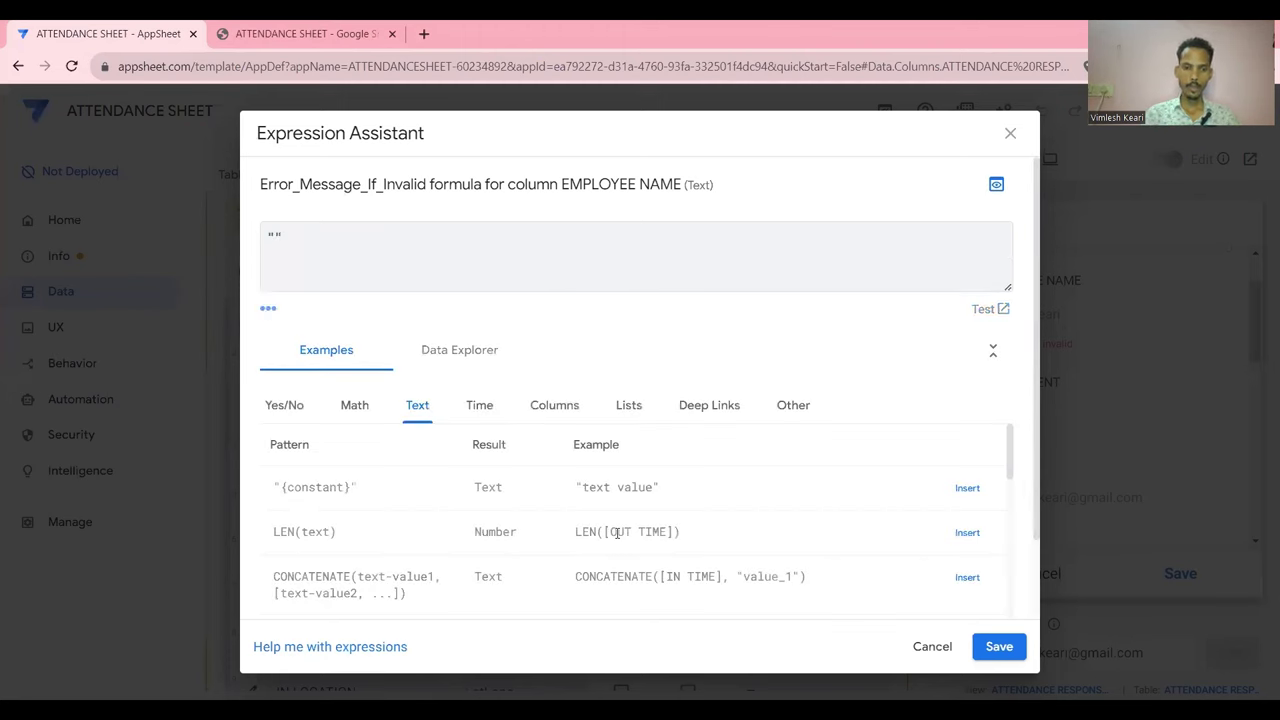
type("Yo")
type("u are aw")
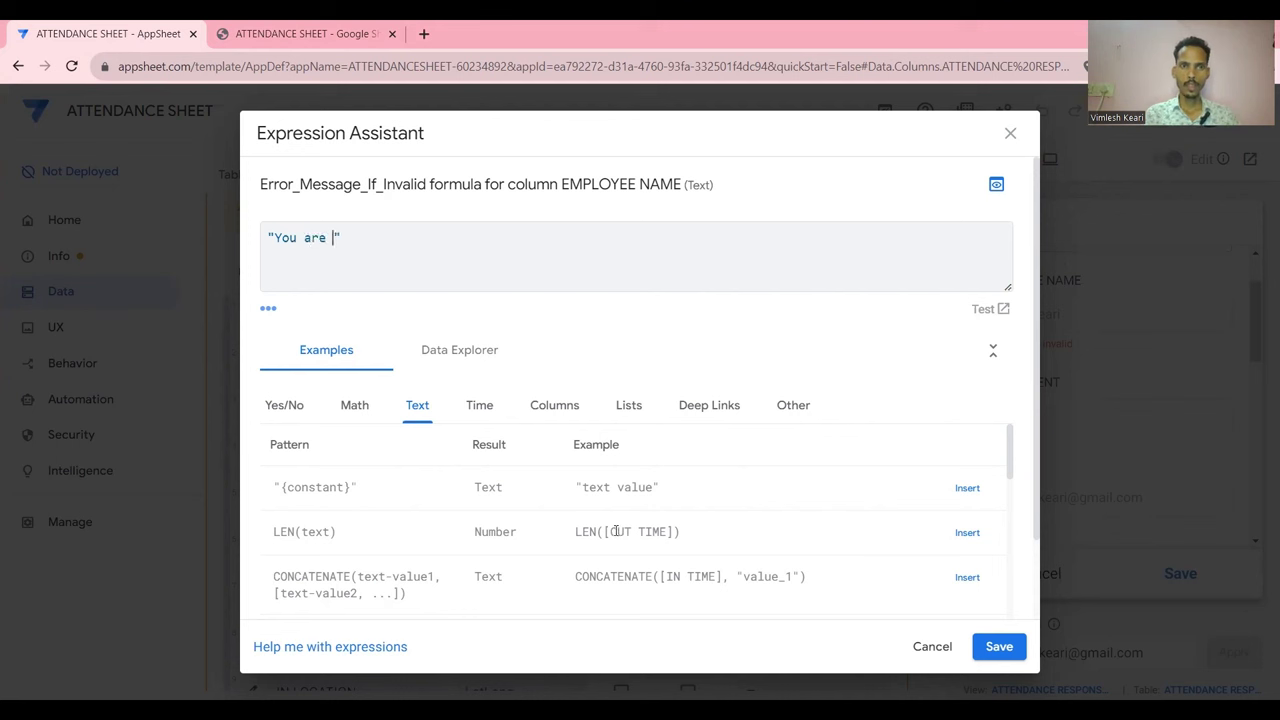
type("ay for")
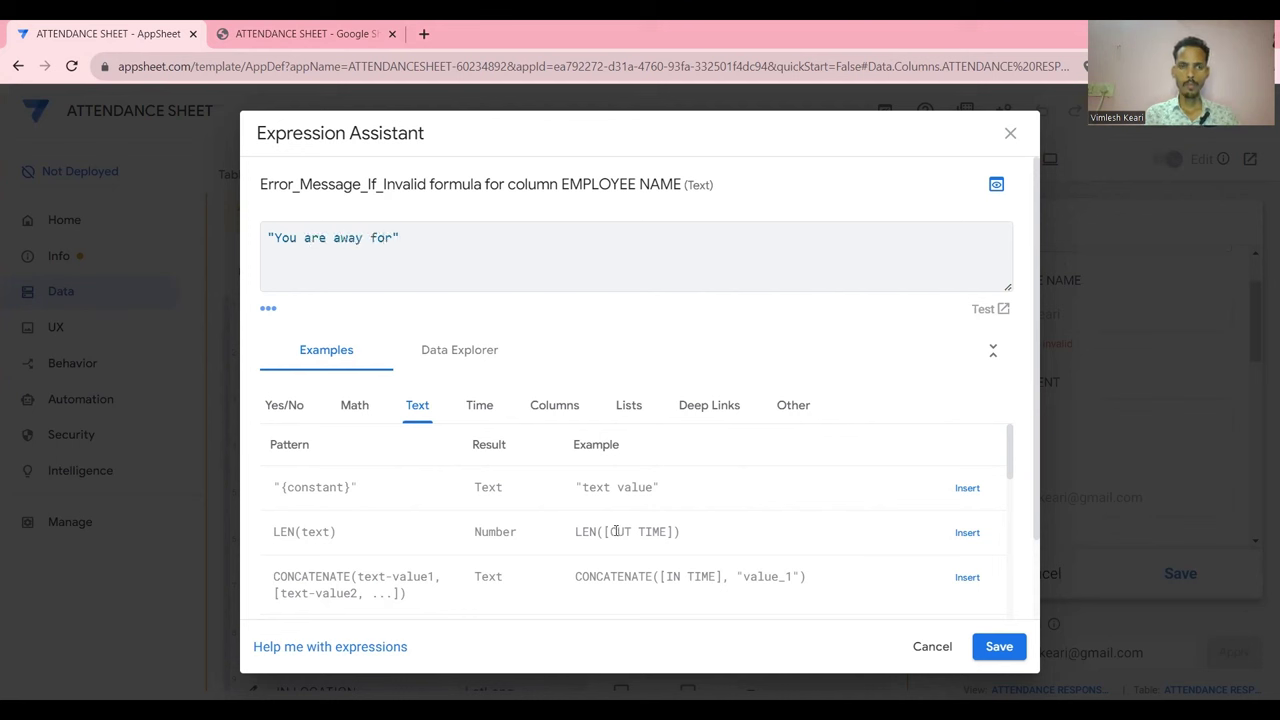
type("m office grater then 50mtr")
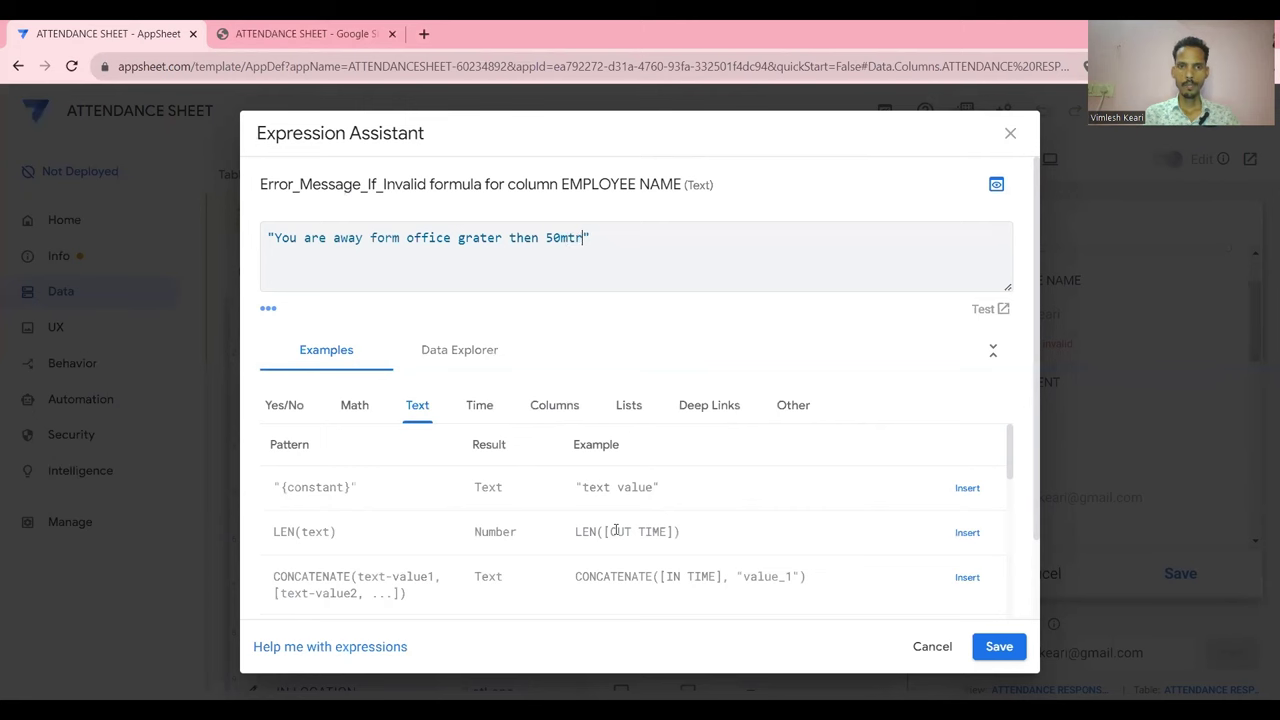
left_click(999, 646)
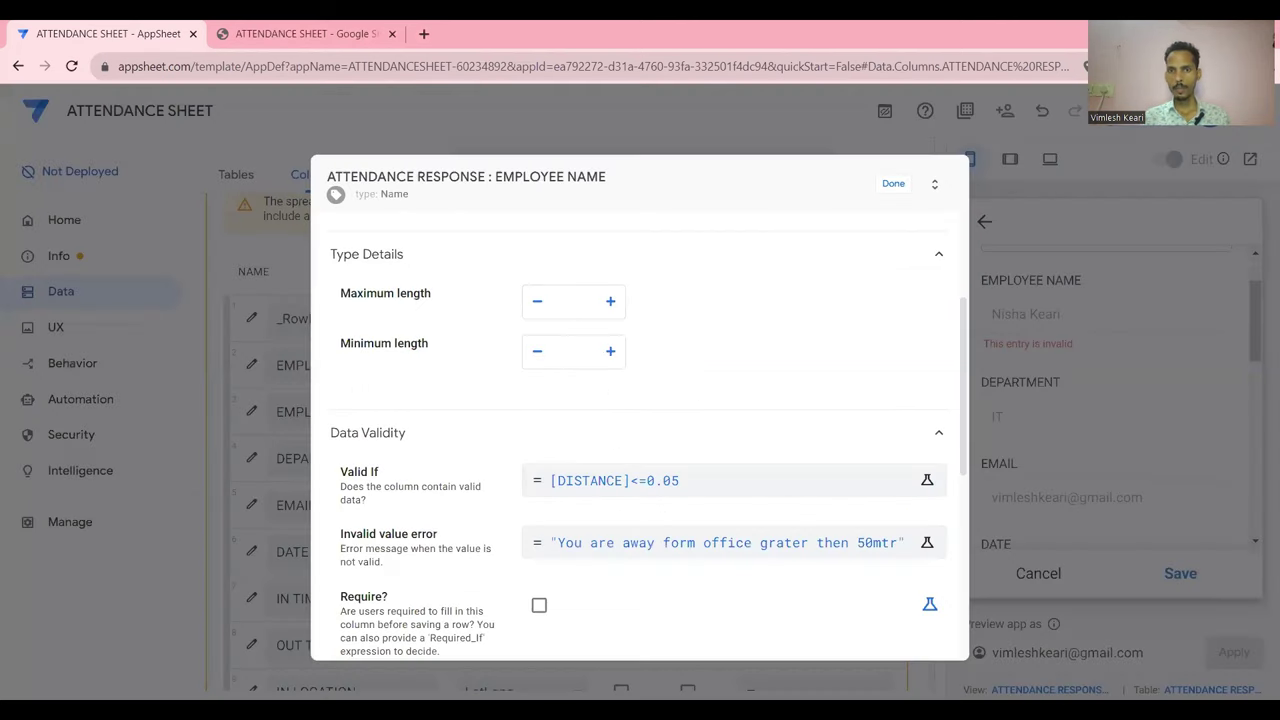
Save the app with the new EMPLOYEE NAME rule and re-save the DISTANCE formula
left_click(893, 183)
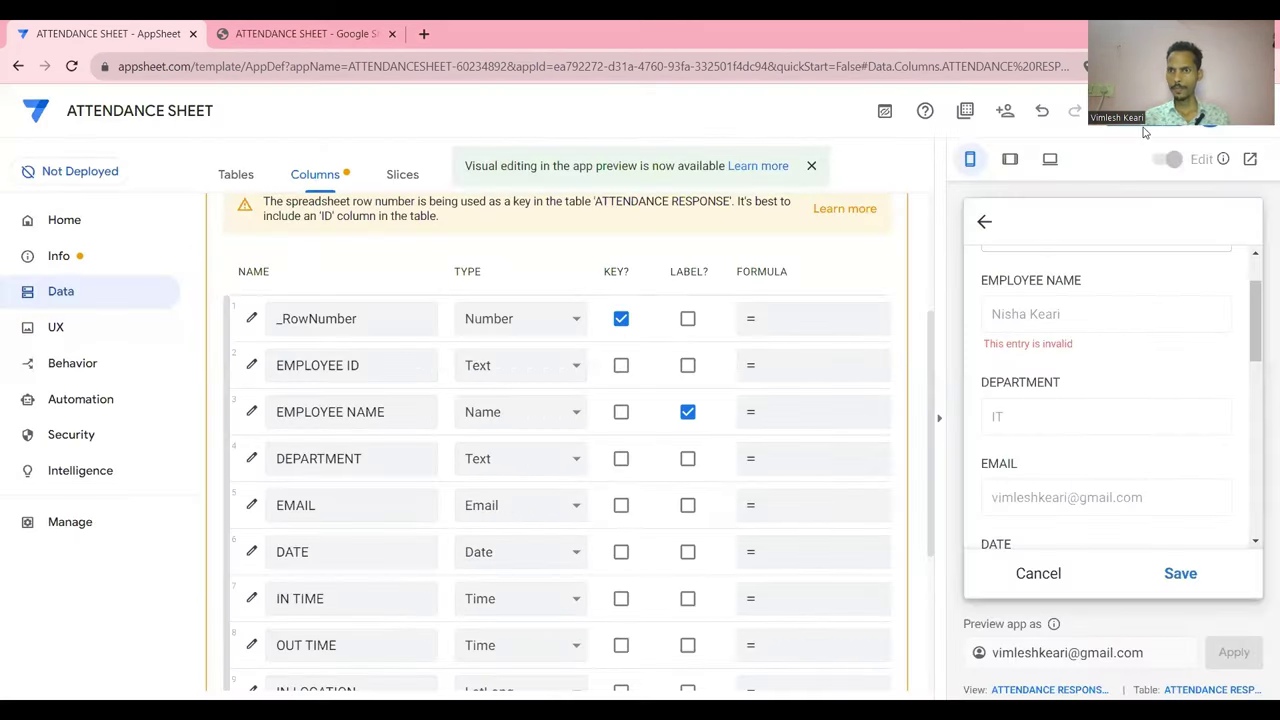
left_click(1126, 131)
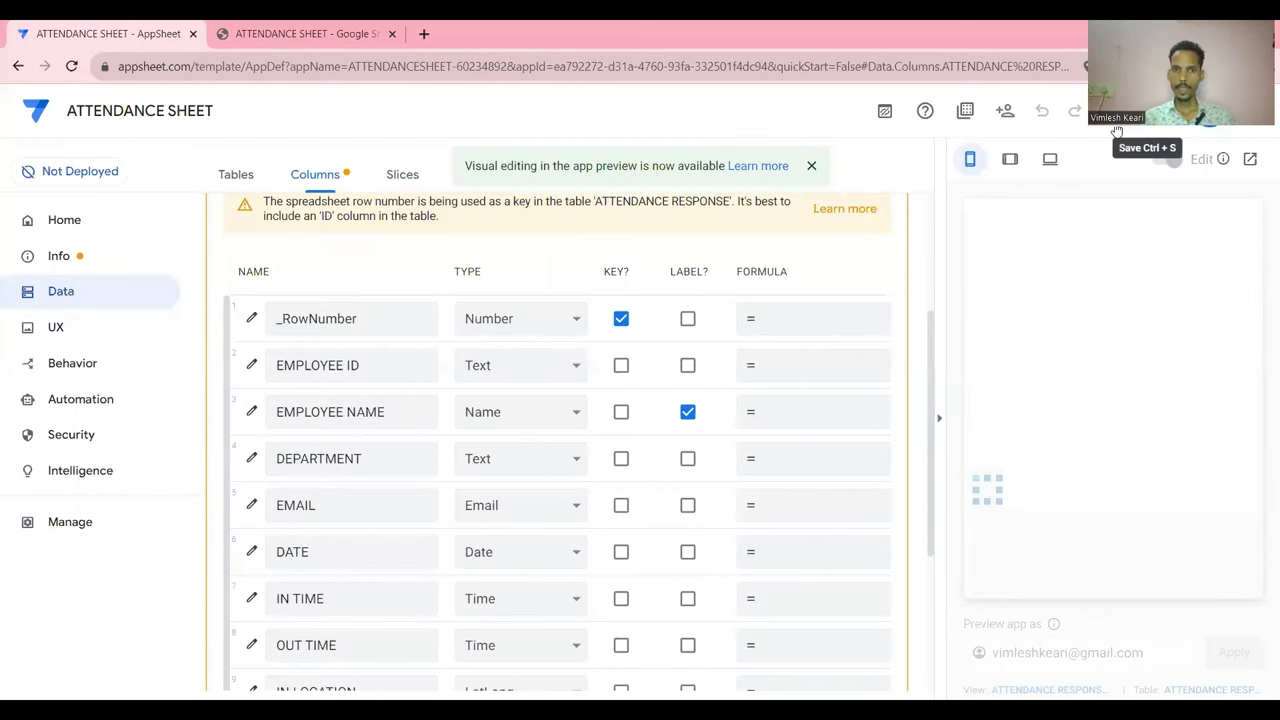
scroll(655, 330, "down", 3)
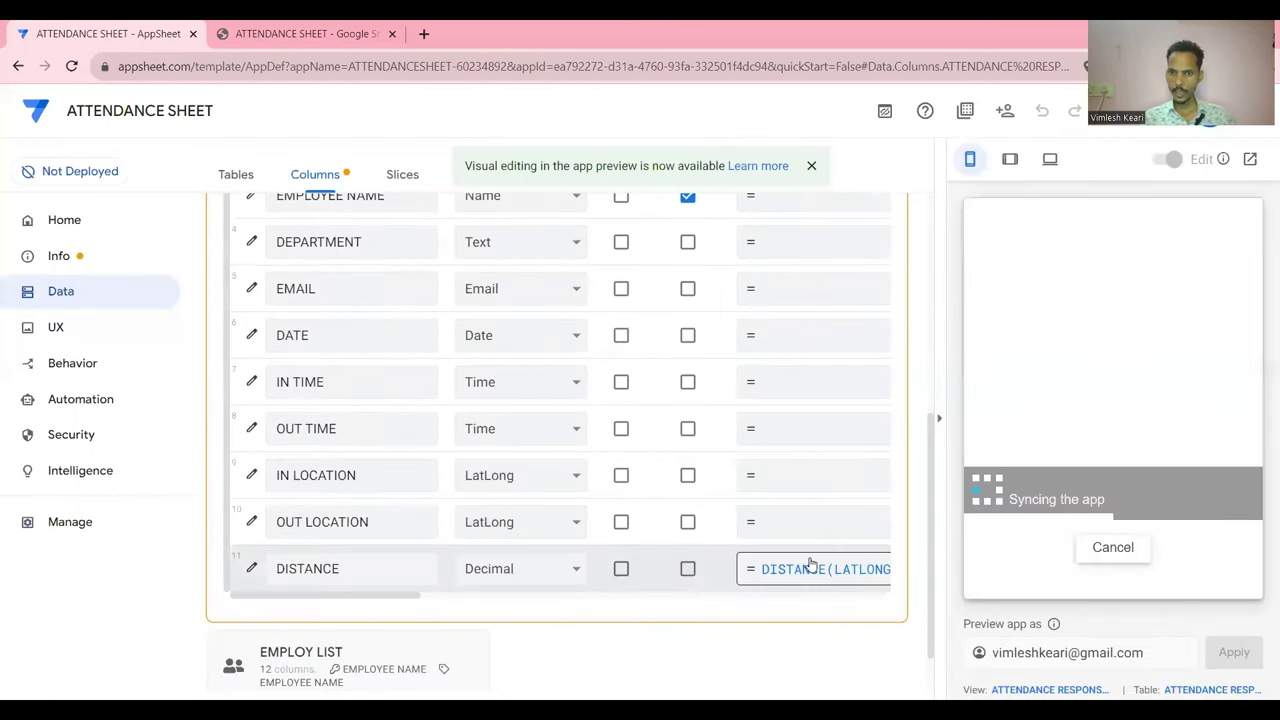
left_click(810, 566)
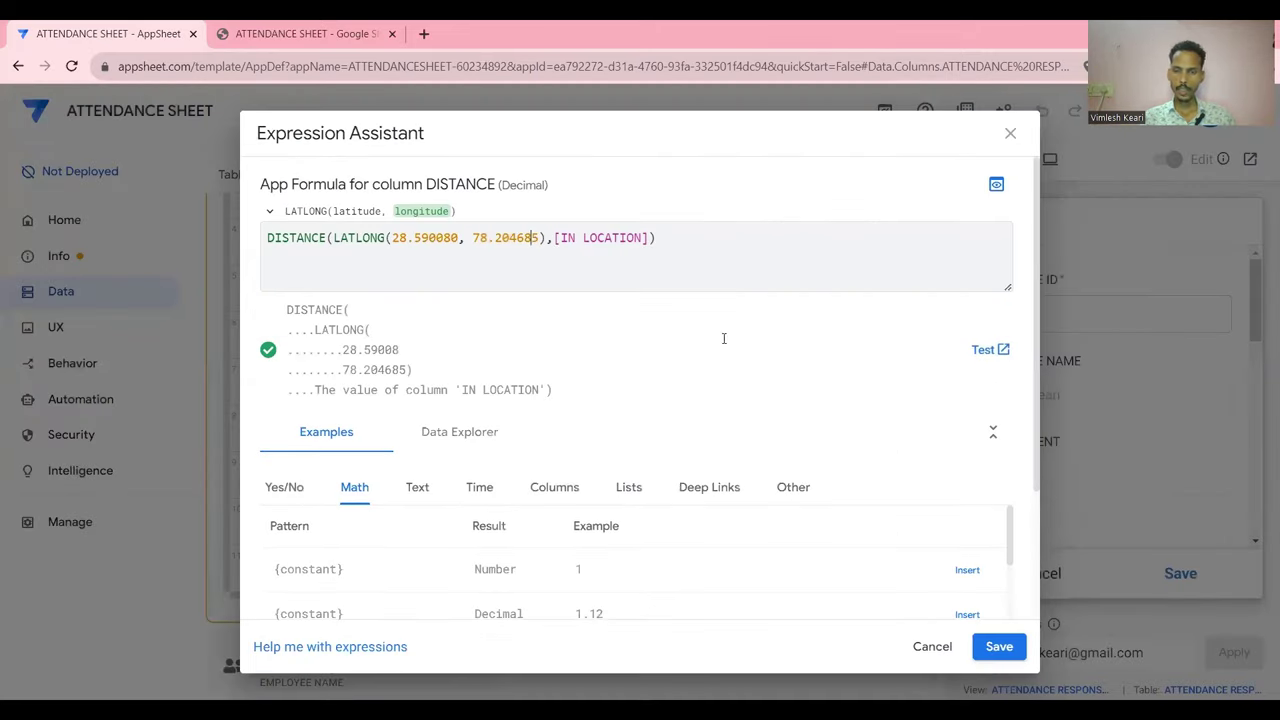
left_click(999, 646)
Test the validation by saving a new preview attendance entry, then discard the rejected entry
scroll(1101, 460, "down", 5)
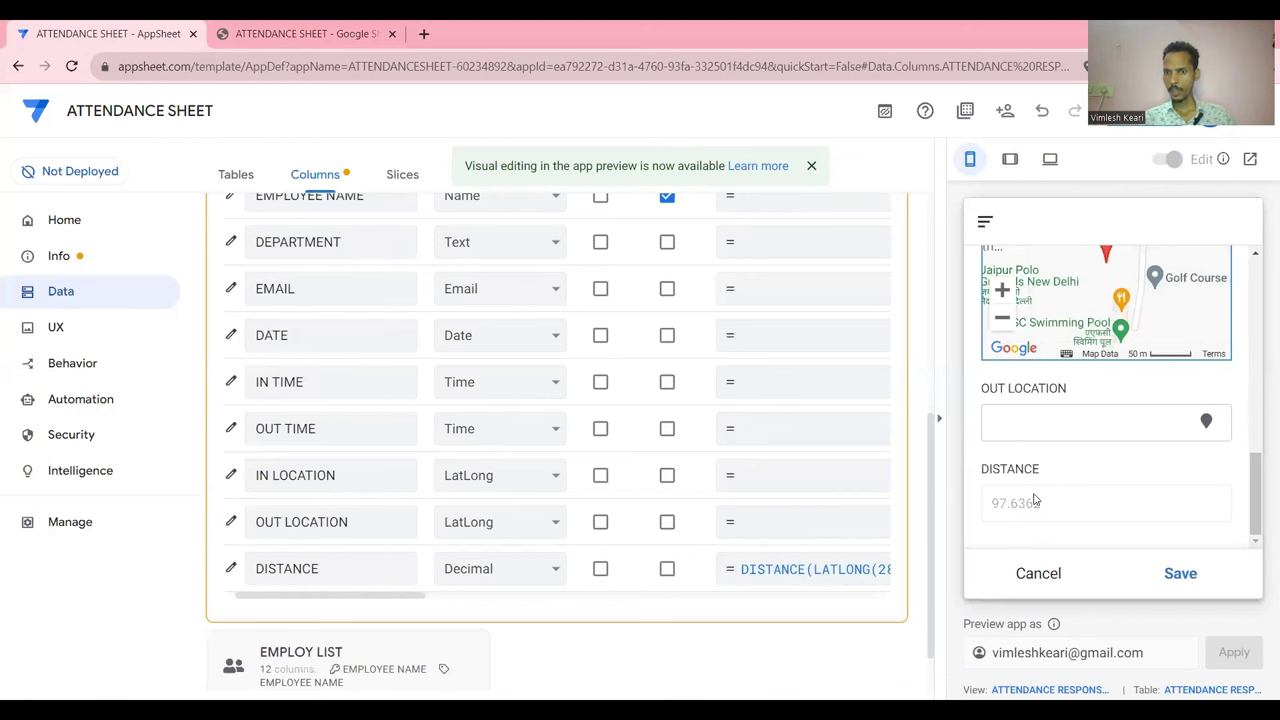
scroll(1030, 500, "up", 5)
scroll(1035, 498, "up", 1)
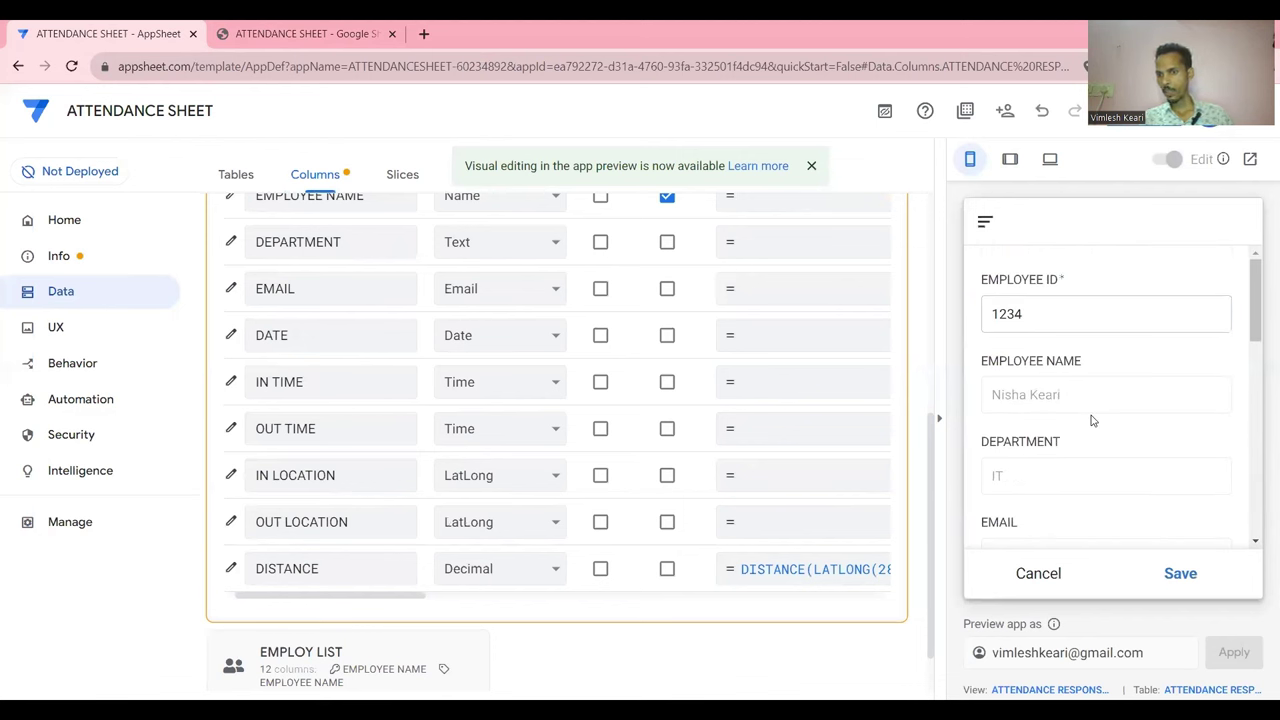
left_click(1038, 573)
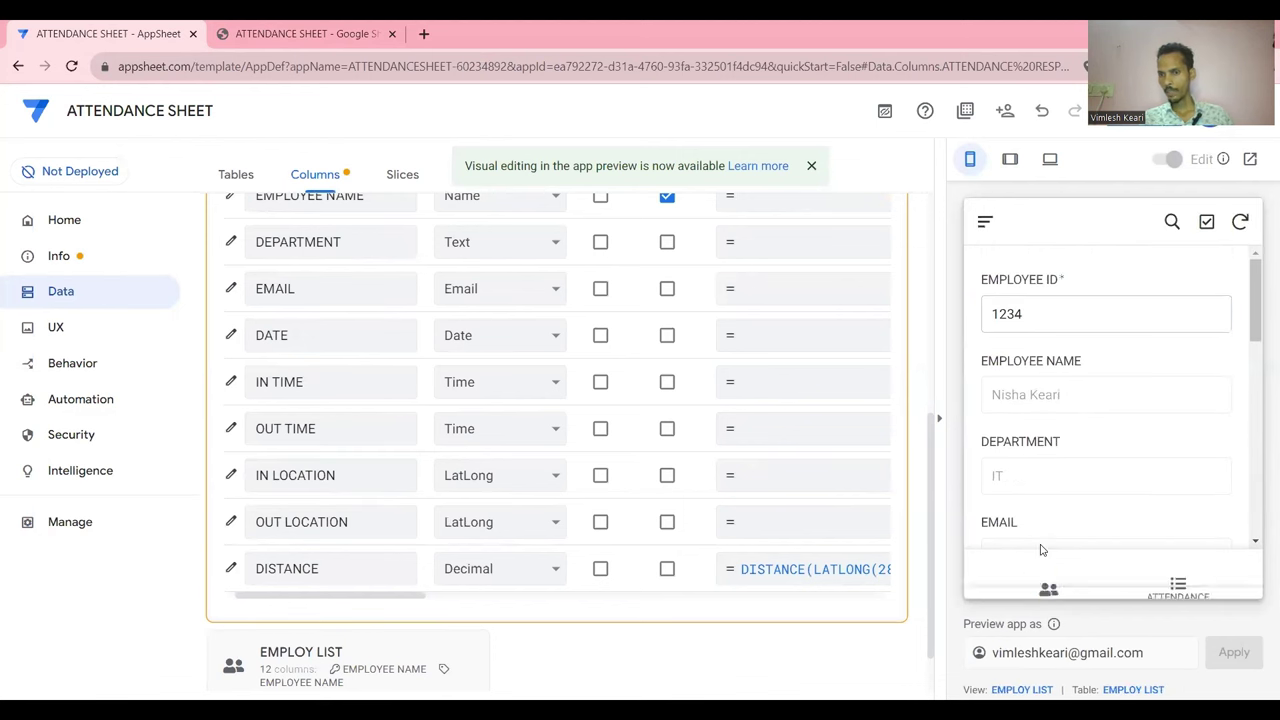
left_click(1176, 578)
left_click(1224, 512)
scroll(1168, 458, "down", 5)
left_click(1181, 576)
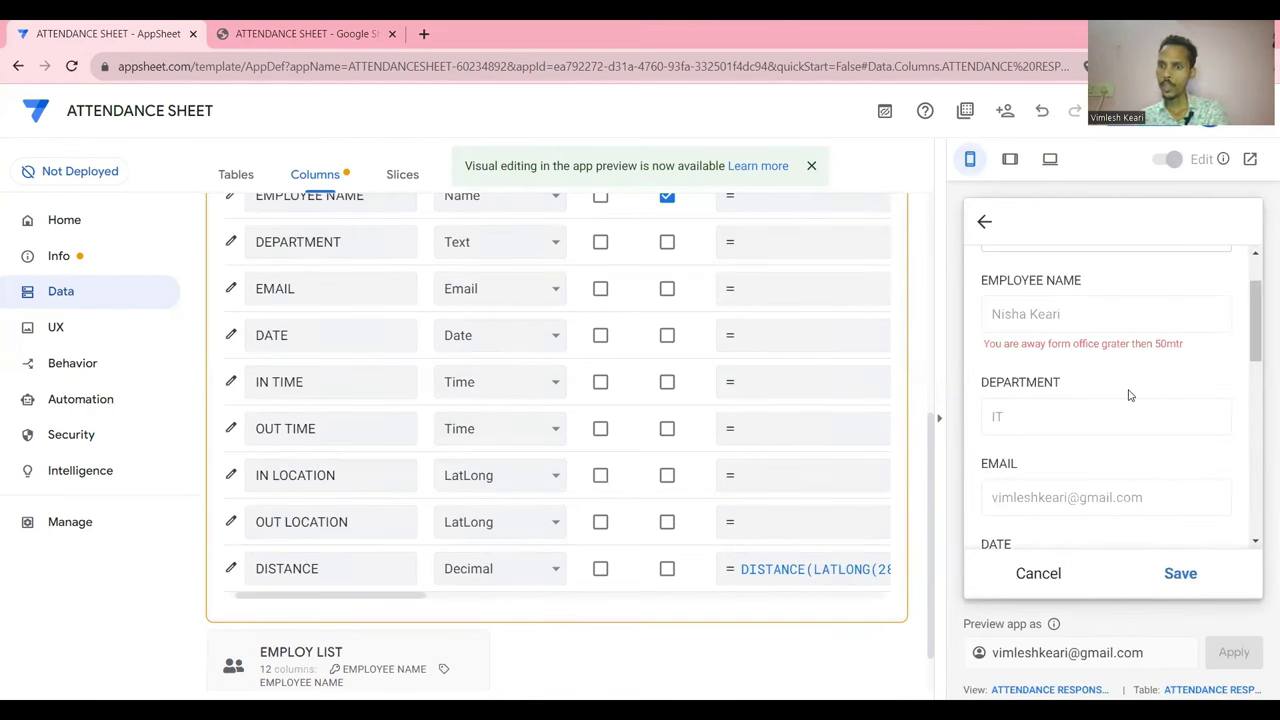
scroll(1129, 395, "down", 4)
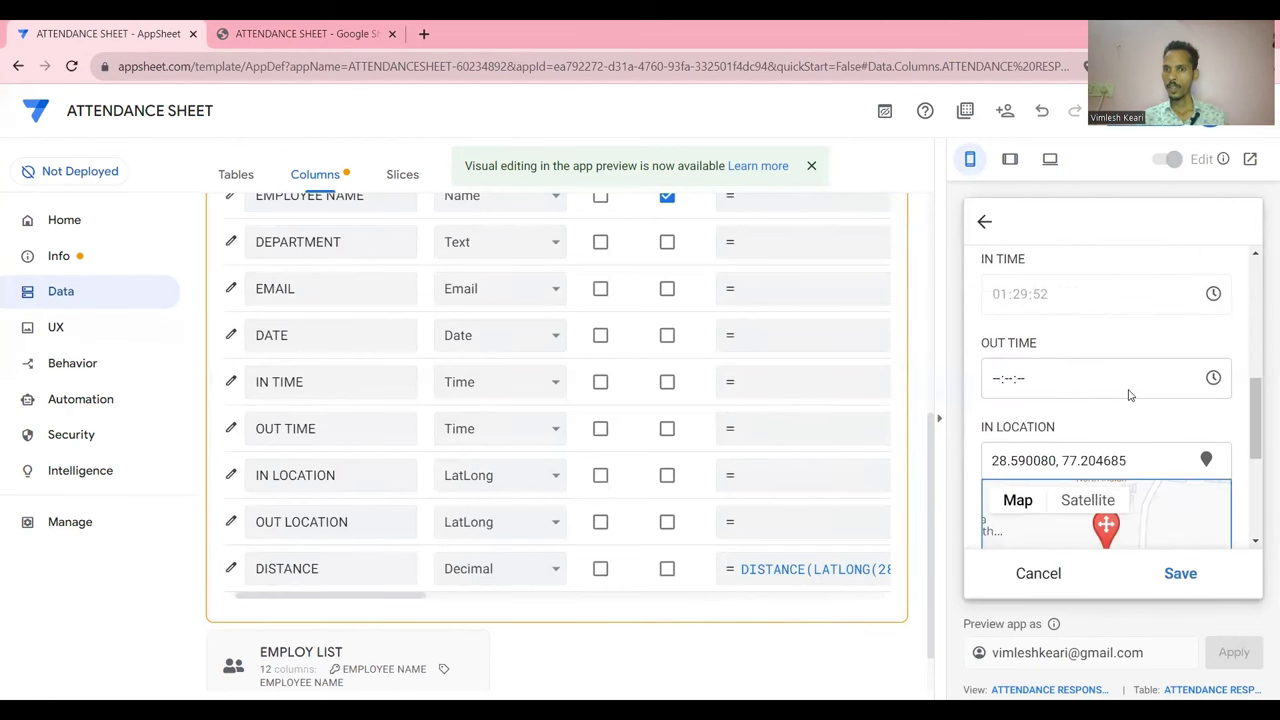
left_click(1045, 573)
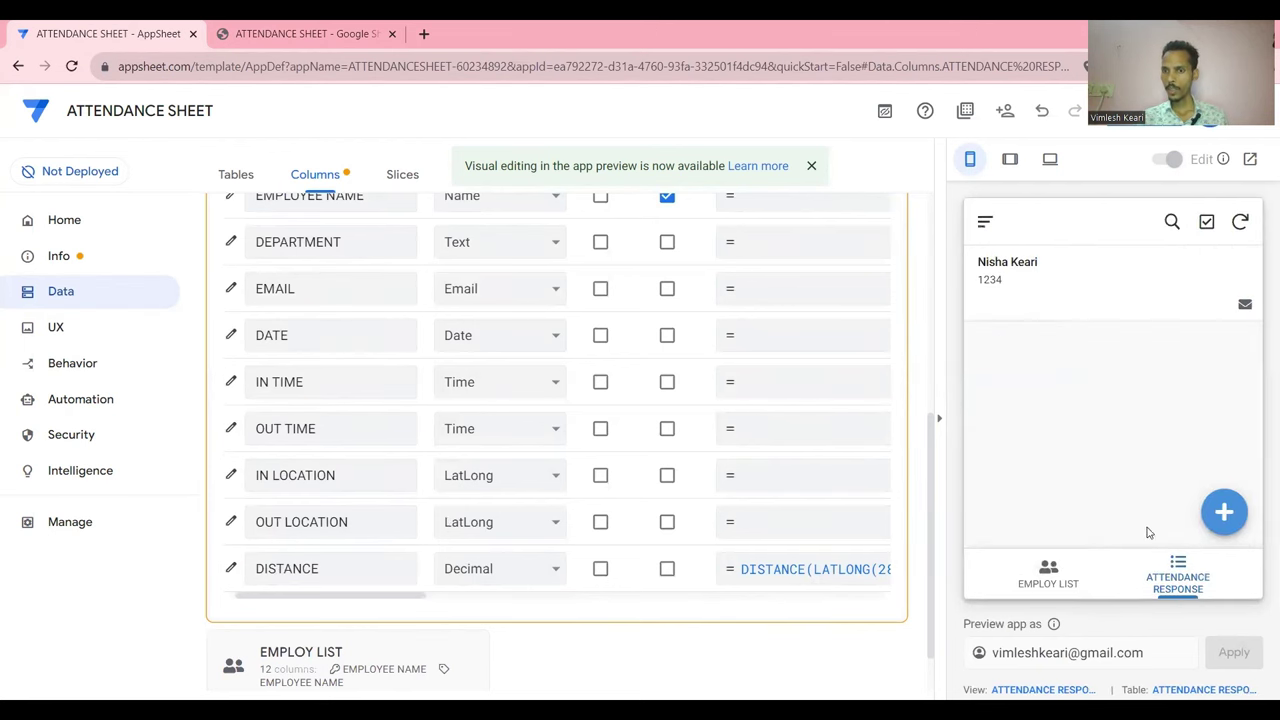
left_click(1222, 513)
scroll(1151, 466, "down", 5)
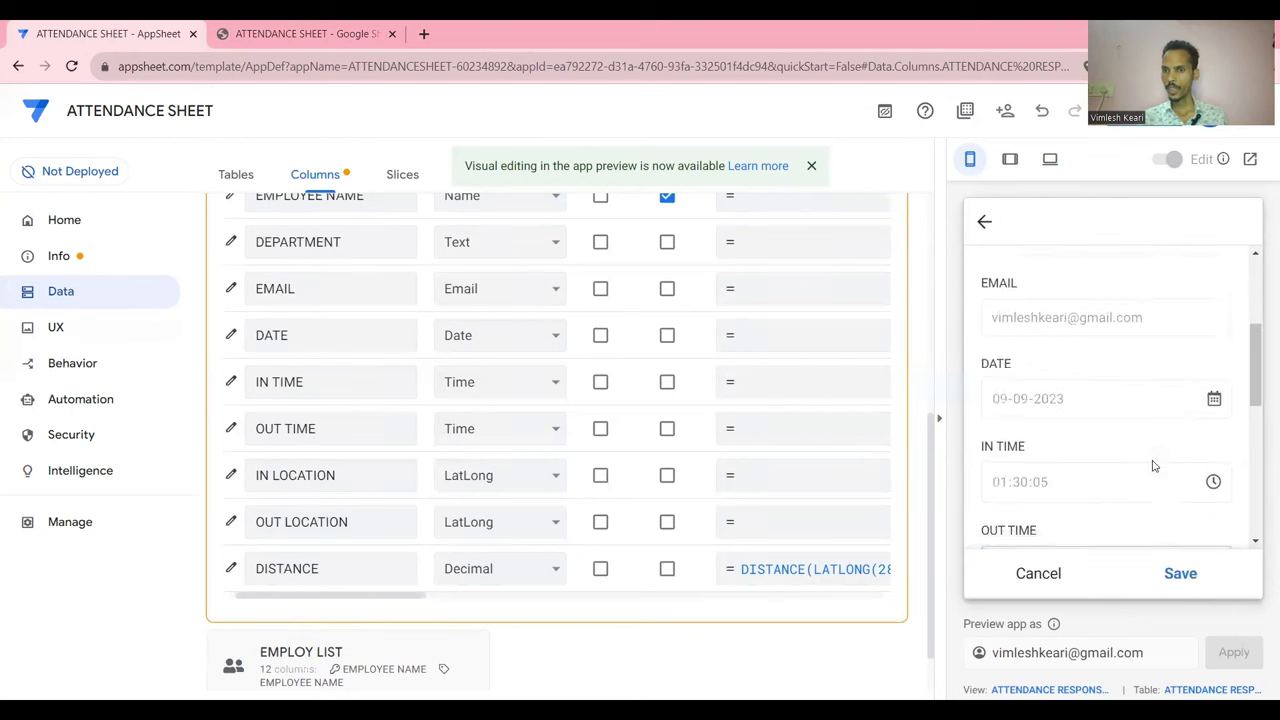
left_click_drag(1130, 371, 980, 378)
key("ctrl+c")
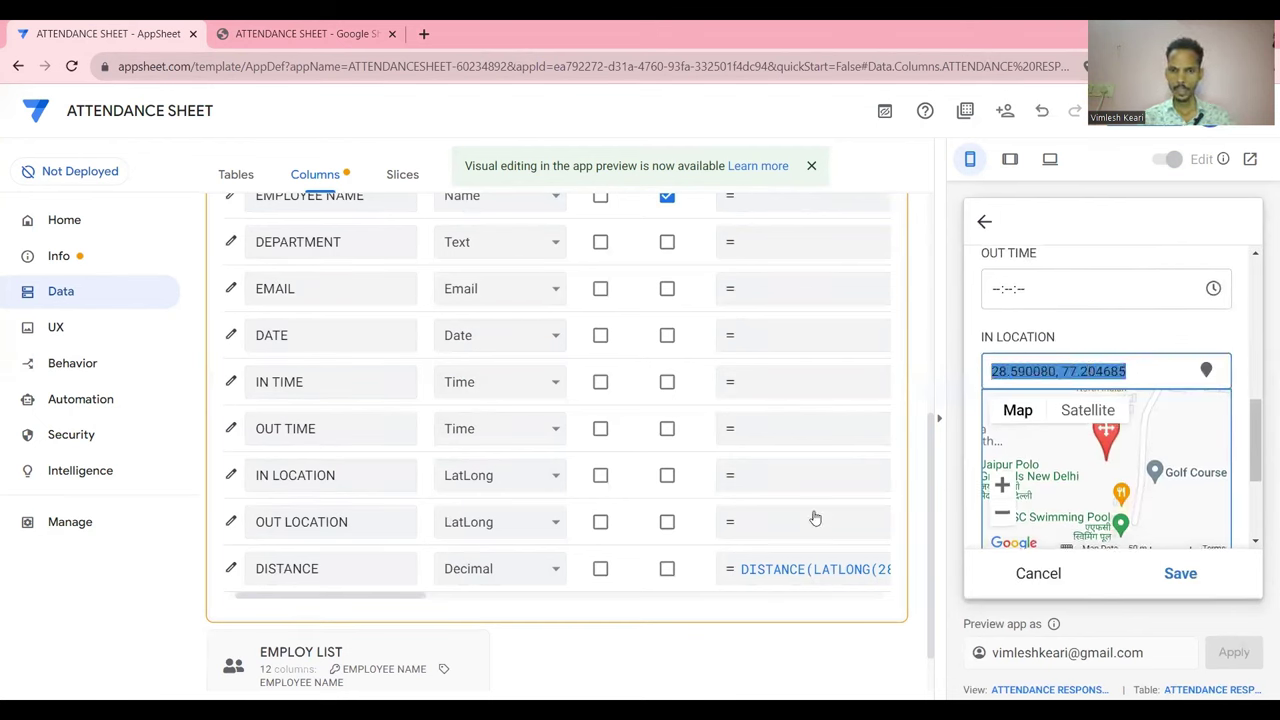
Replace the DISTANCE formula's fixed coordinates with 28.590080, 77.204685 and save the app
left_click(800, 565)
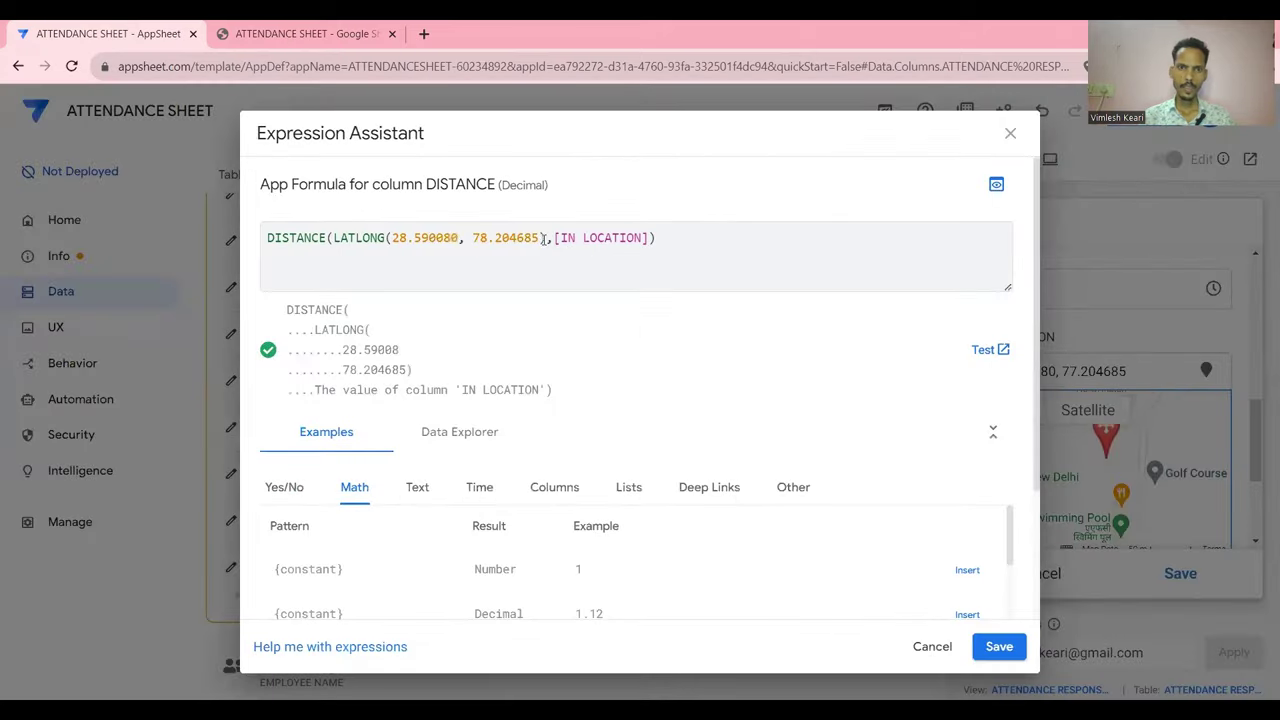
left_click(541, 237)
left_click_drag(494, 237, 541, 237)
key("ctrl+shift+Left")
key("ctrl+shift+Left")
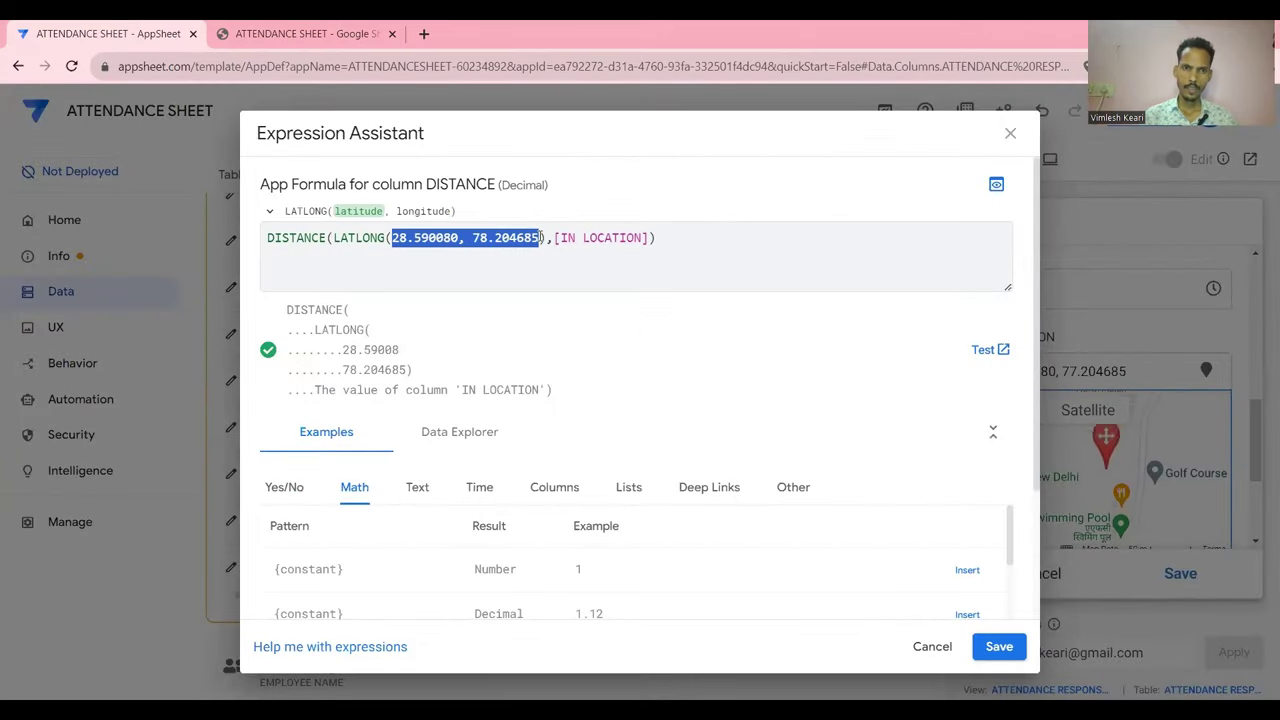
key("ctrl+v")
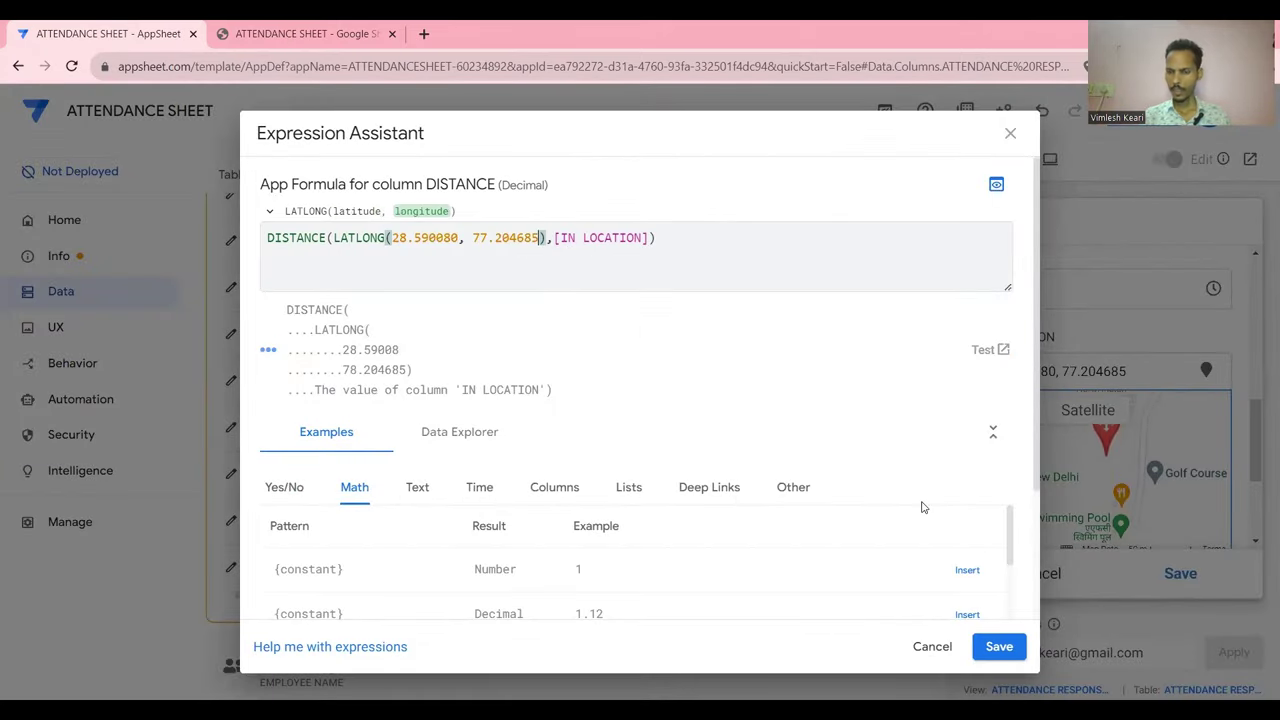
key("ctrl+Return")
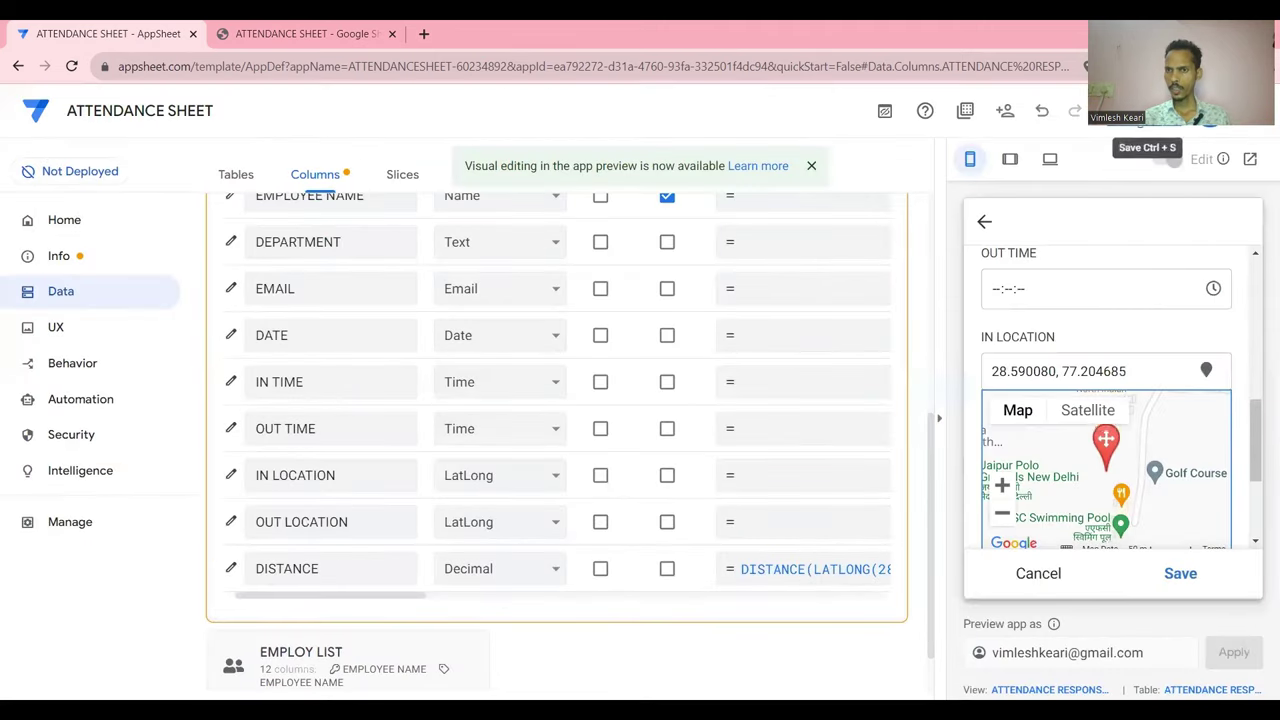
left_click(1116, 146)
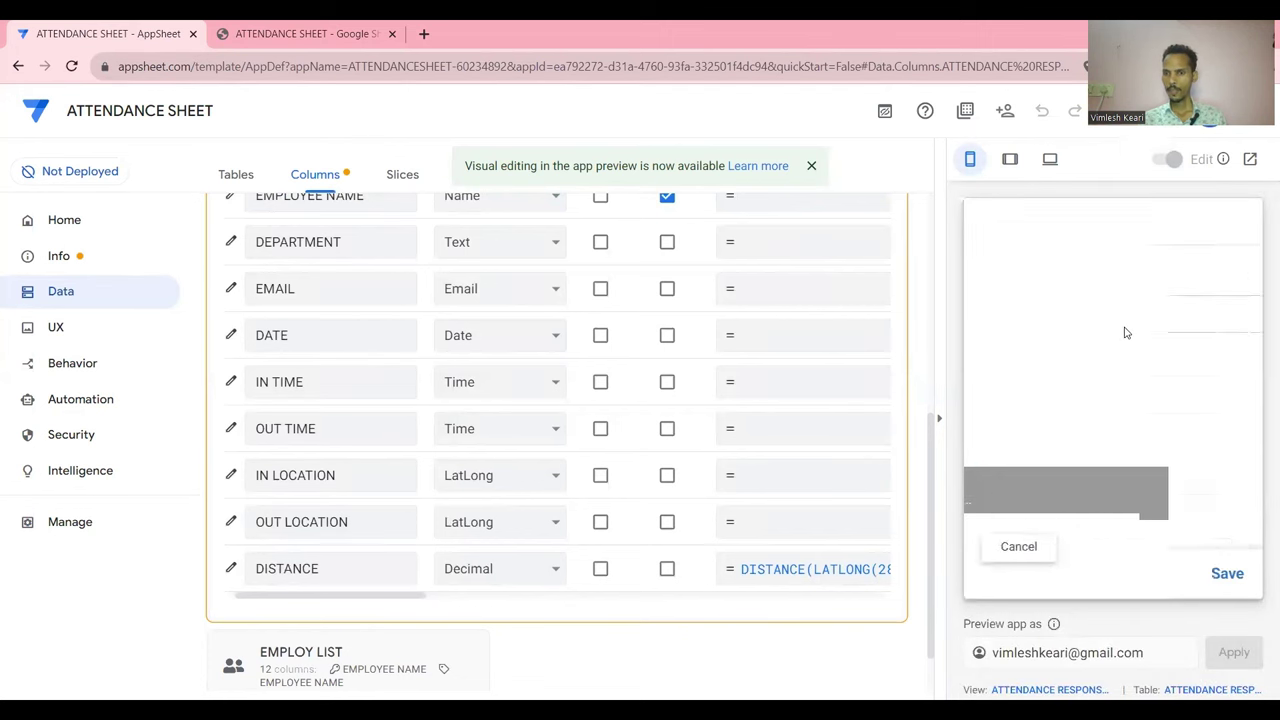
Submit the test attendance record in the preview and view the Attendance Response list
scroll(1125, 332, "down", 5)
scroll(1110, 440, "down", 1)
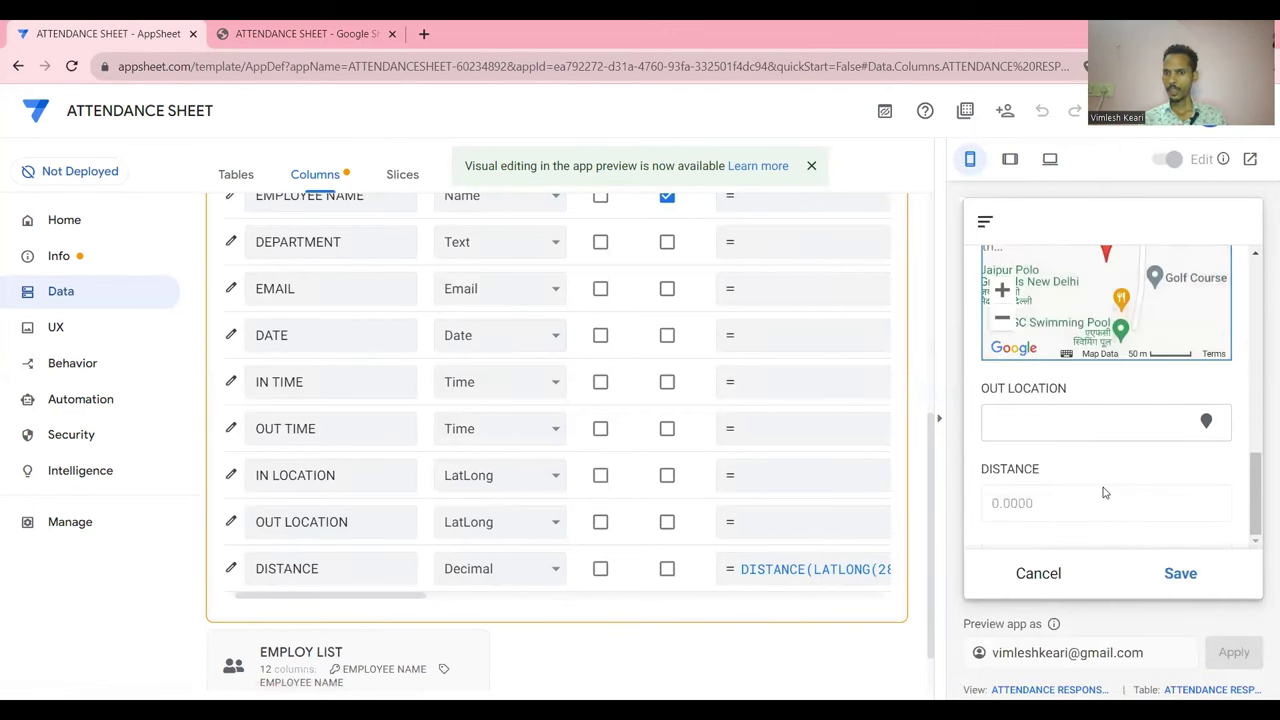
left_click(1180, 576)
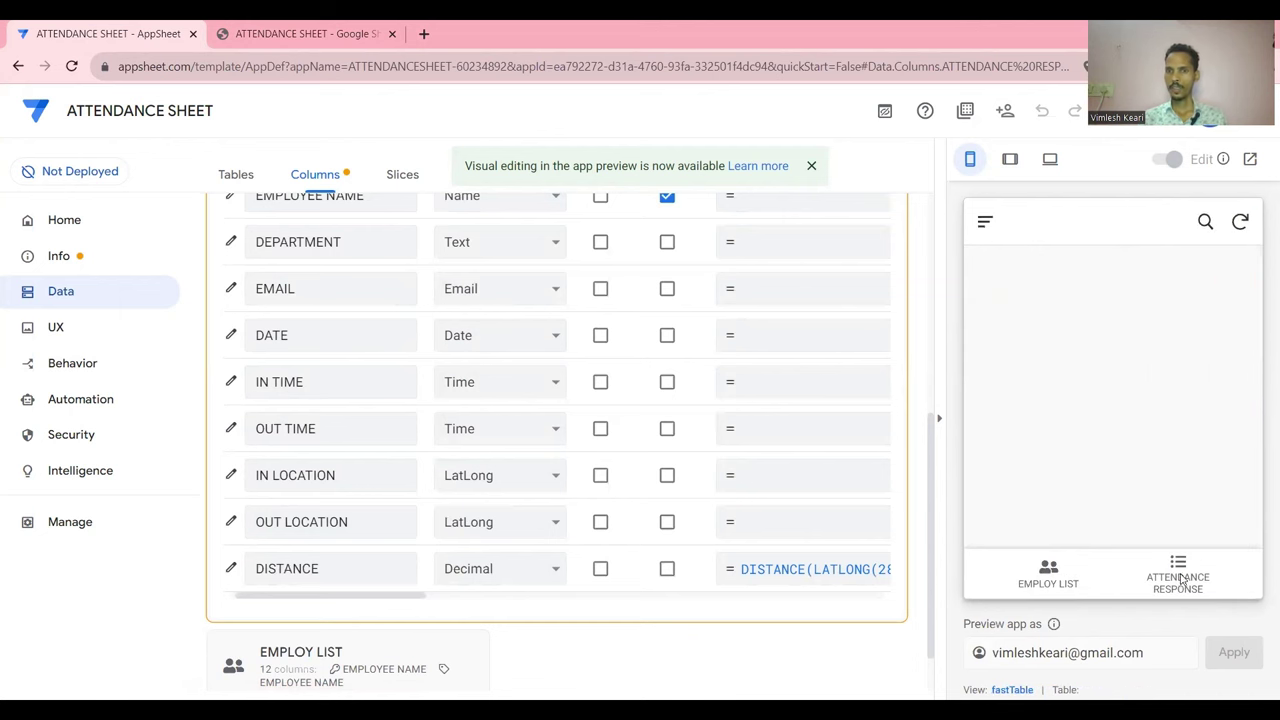
scroll(926, 381, "up", 3)
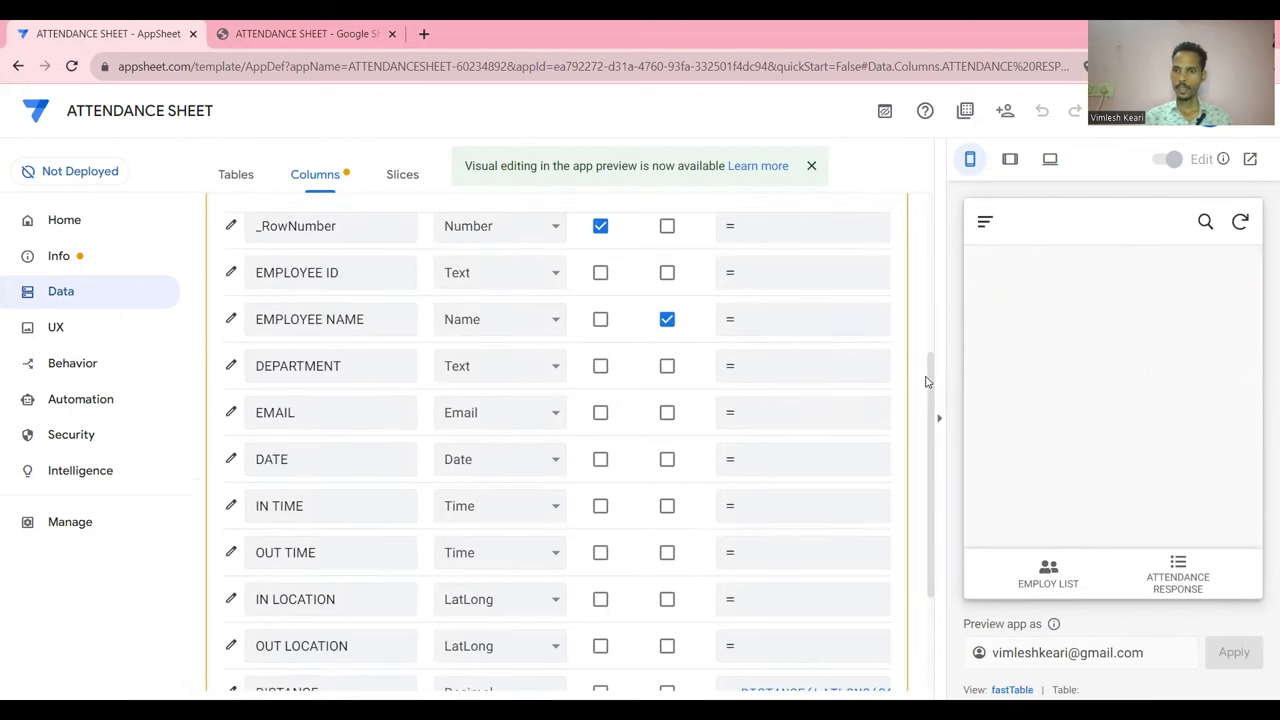
left_click(1168, 577)
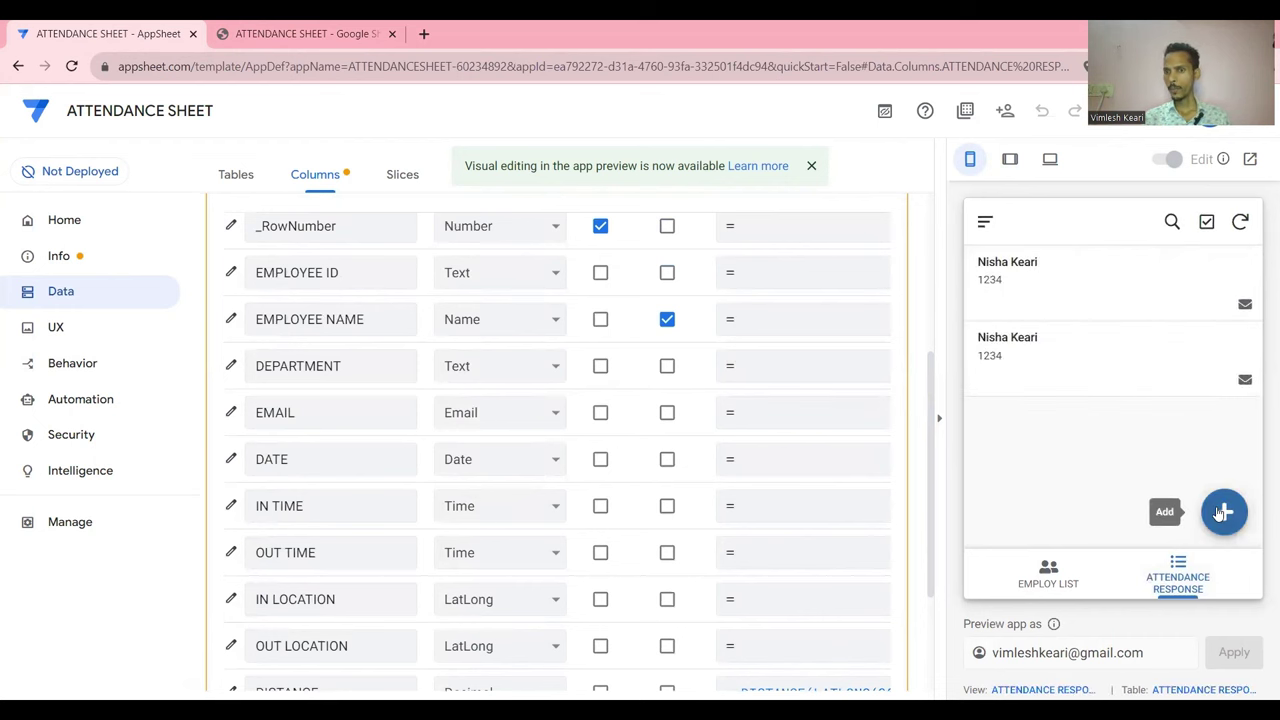
Add and save a third attendance record from the preview's + Add form
left_click(1222, 513)
scroll(1190, 490, "down", 5)
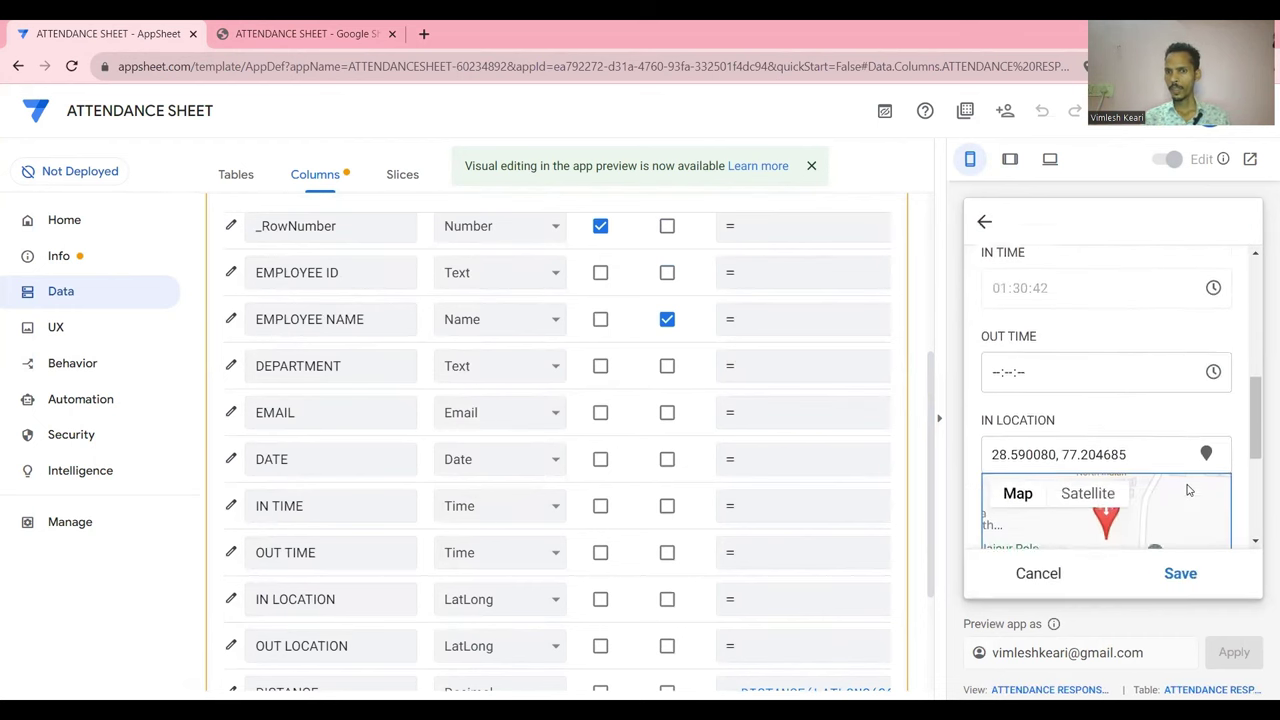
scroll(1189, 490, "down", 1)
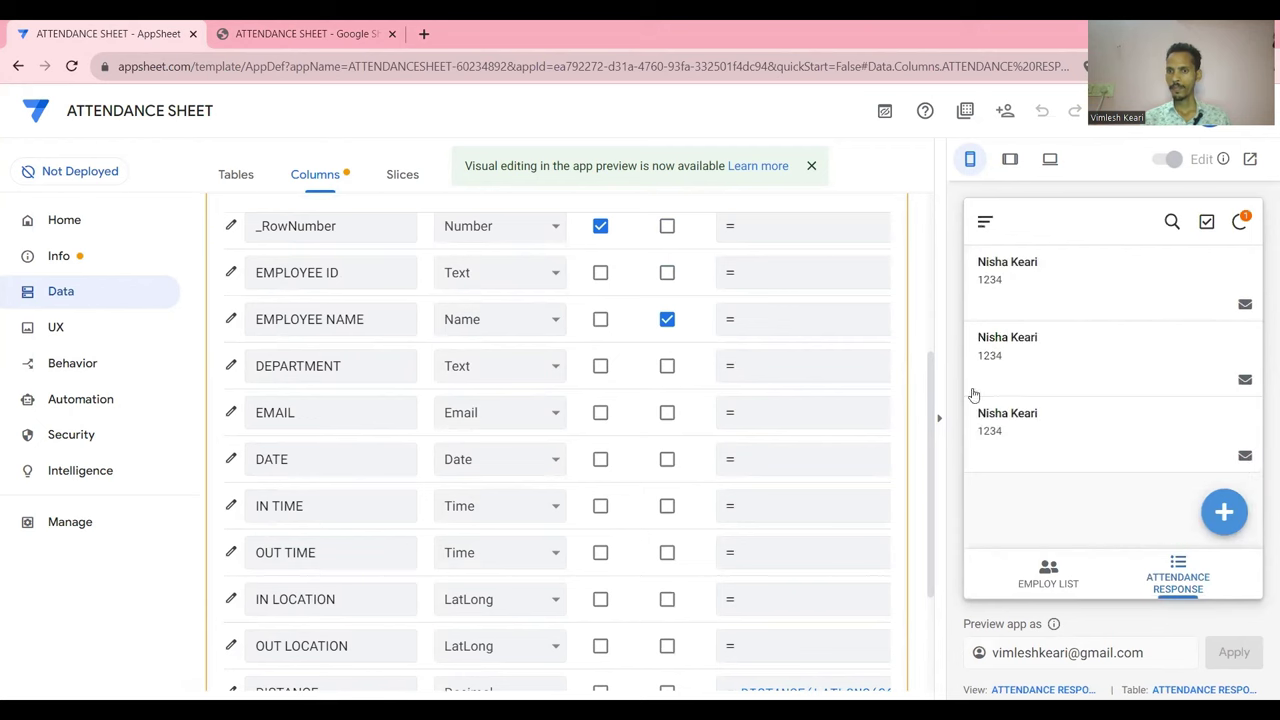
scroll(871, 306, "up", 1)
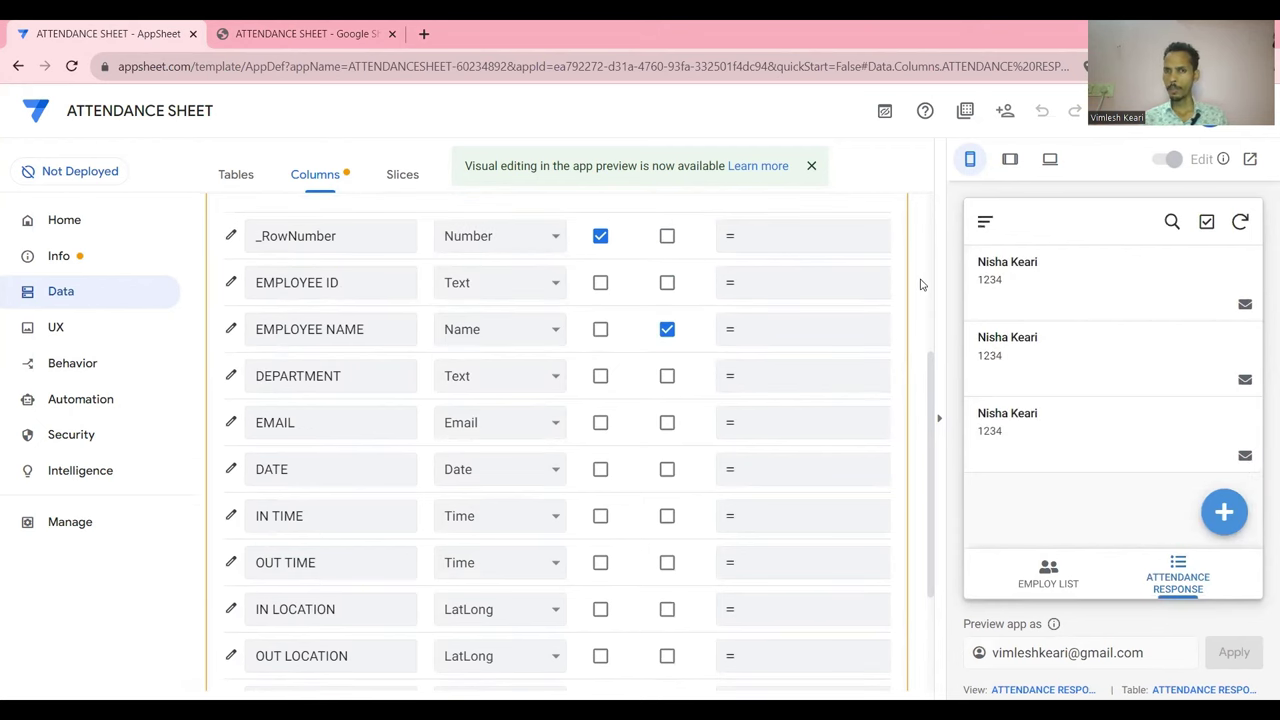
scroll(921, 285, "up", 3)
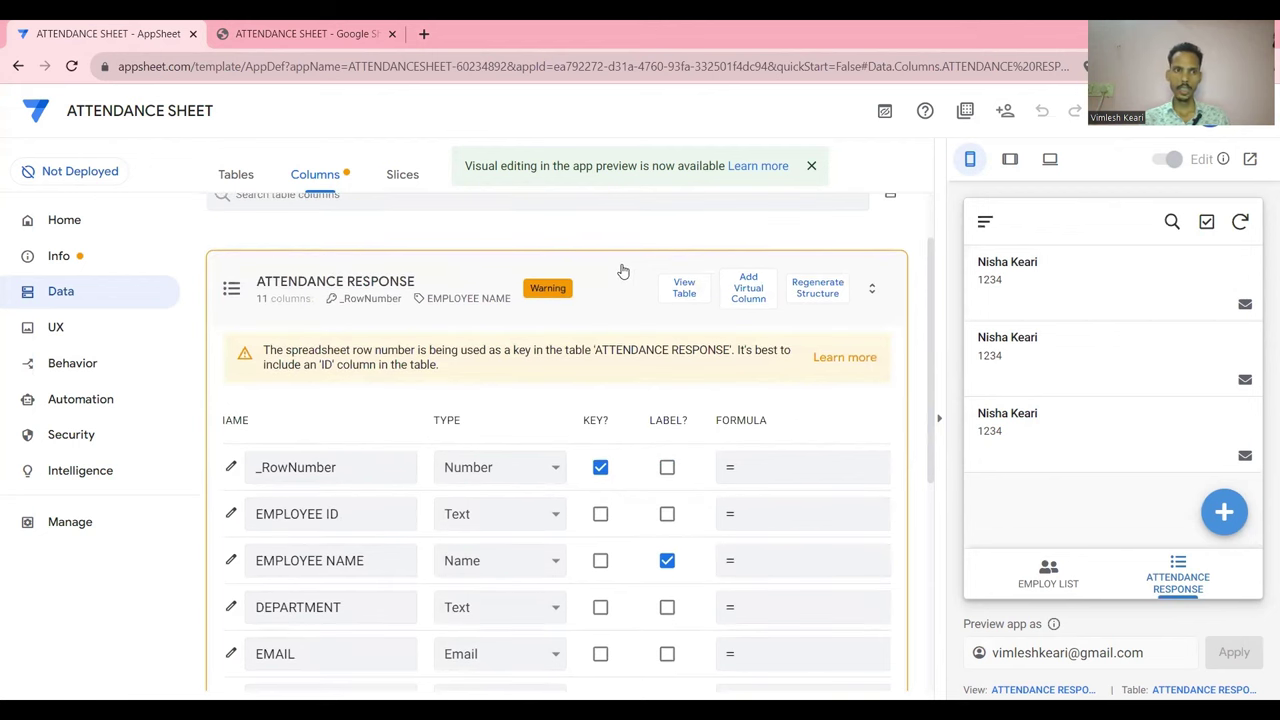
Collapse the ATTENDANCE RESPONSE table and open UX Views with system views shown
left_click(622, 271)
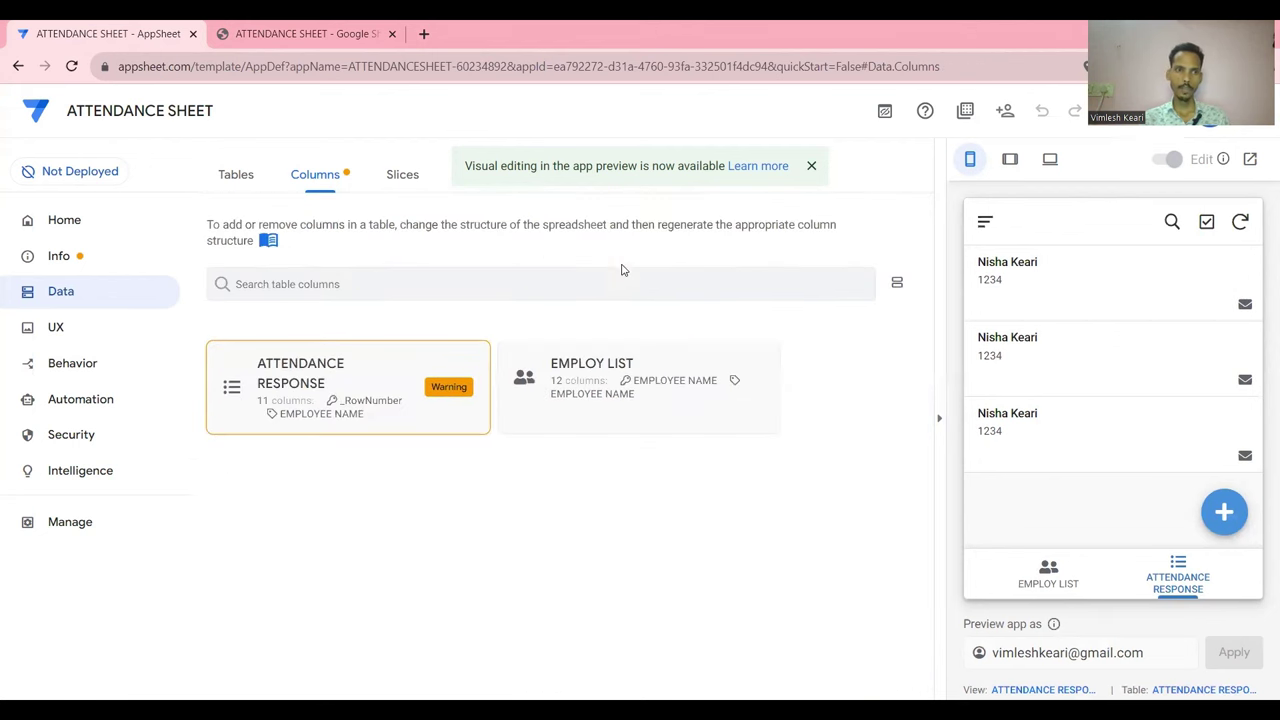
left_click(117, 339)
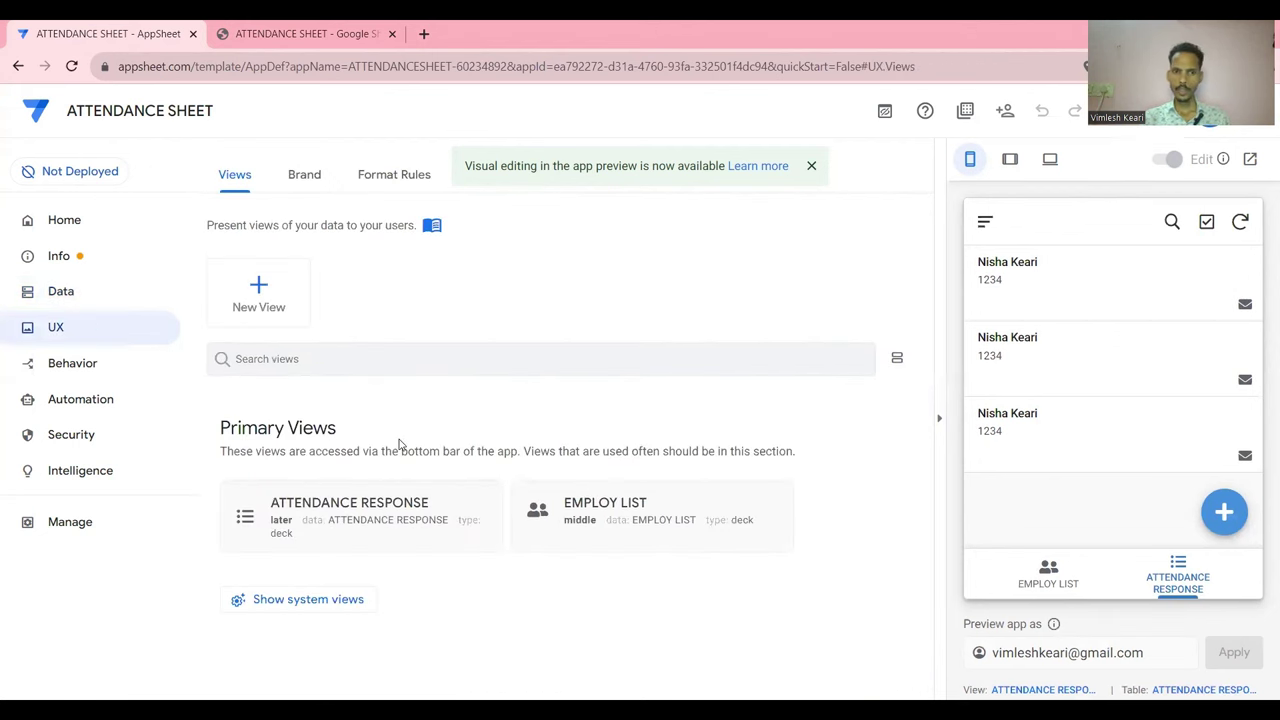
left_click(290, 602)
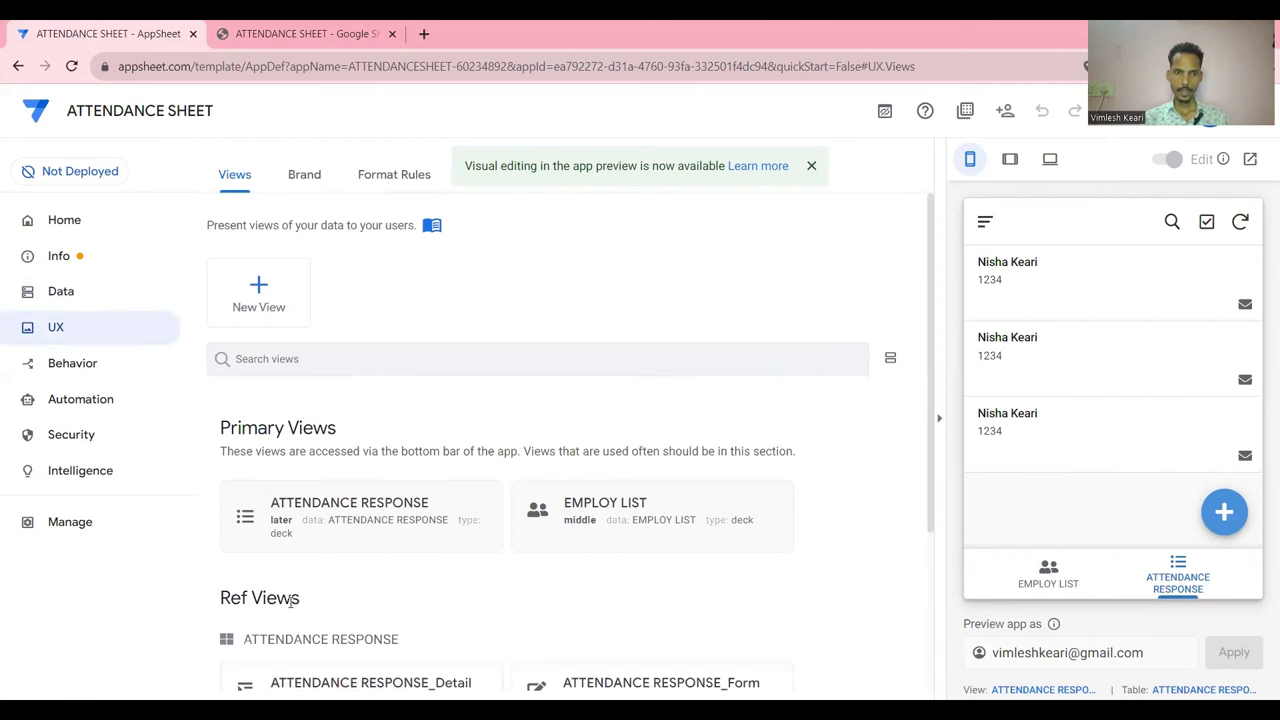
scroll(440, 538, "down", 3)
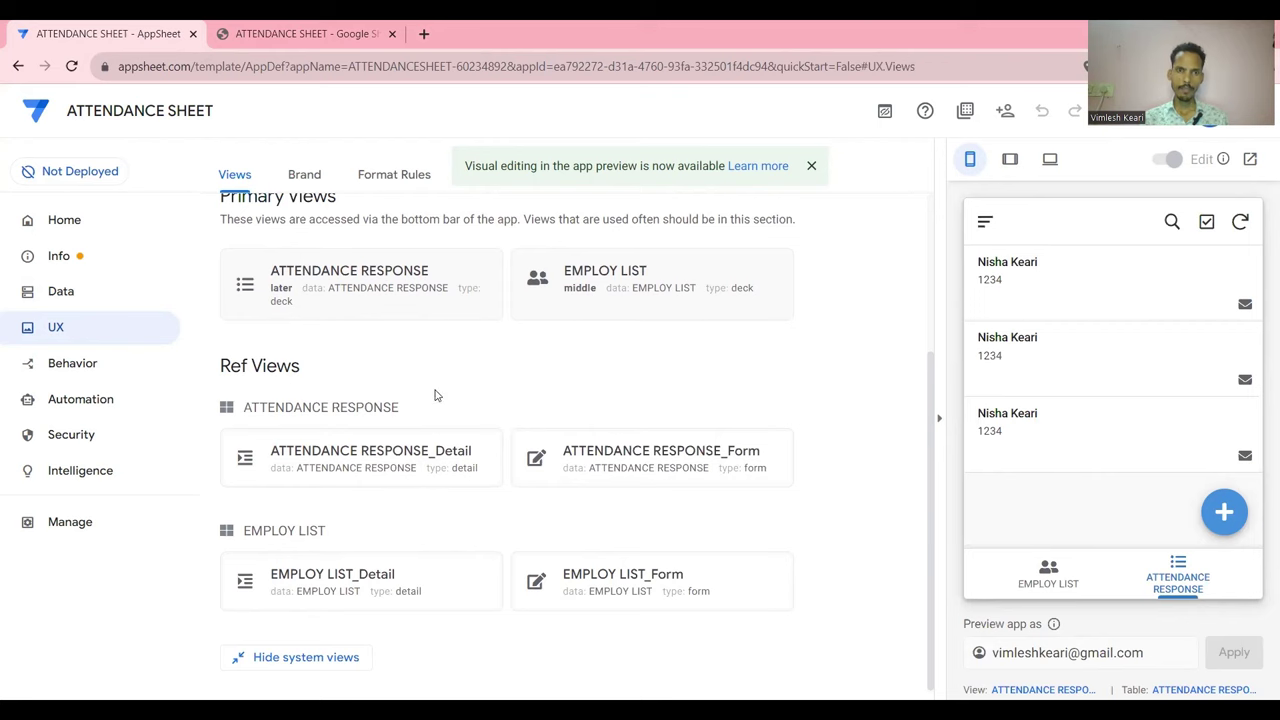
scroll(435, 395, "up", 1)
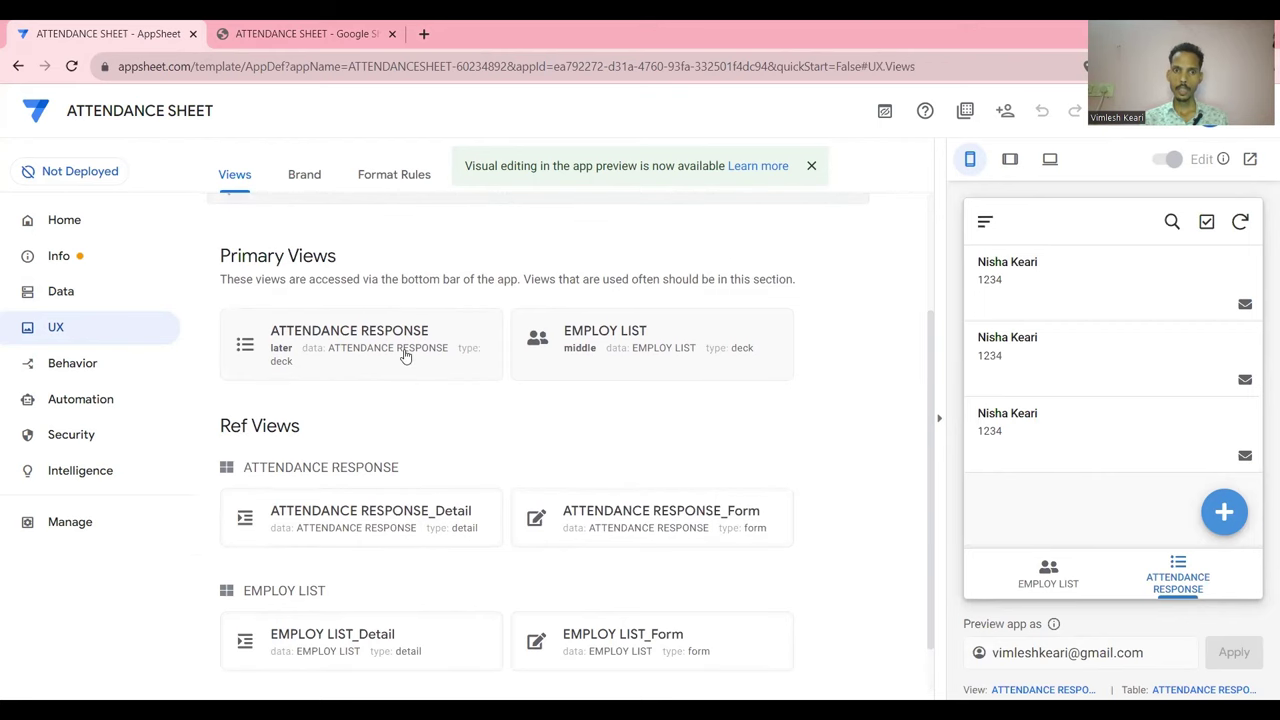
Switch the ATTENDANCE RESPONSE view type from deck to table
left_click(405, 355)
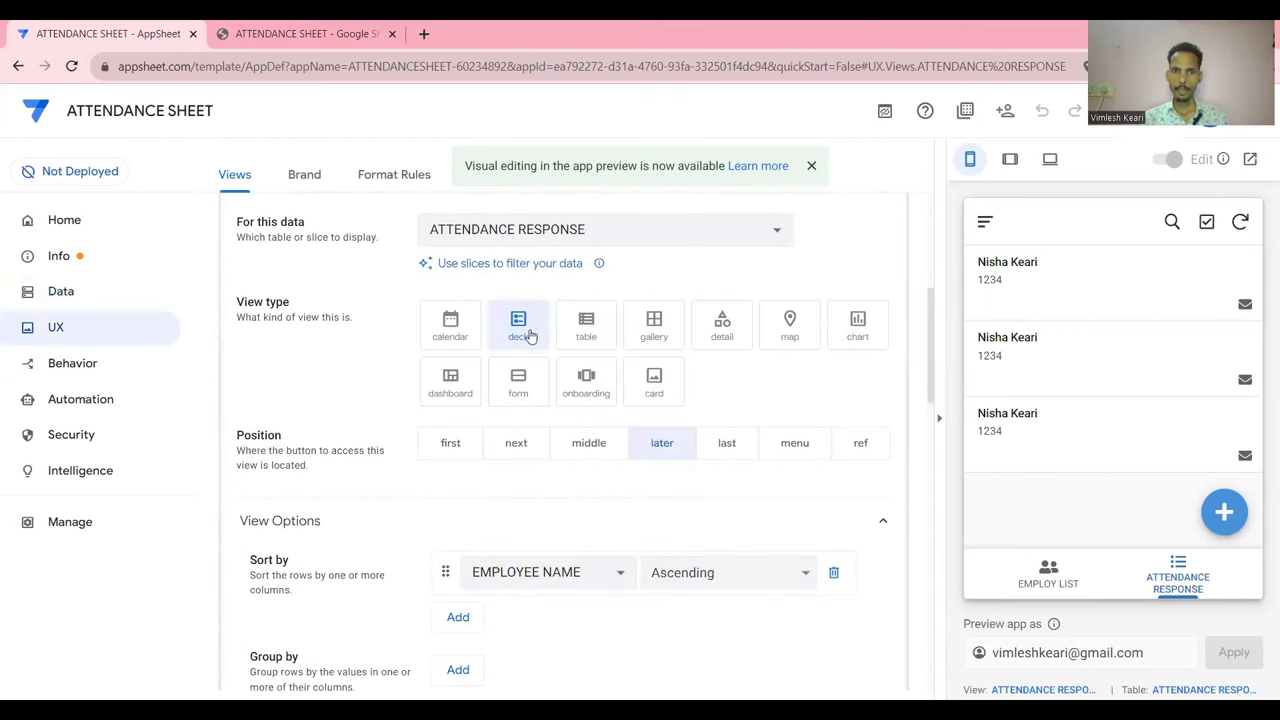
left_click(585, 330)
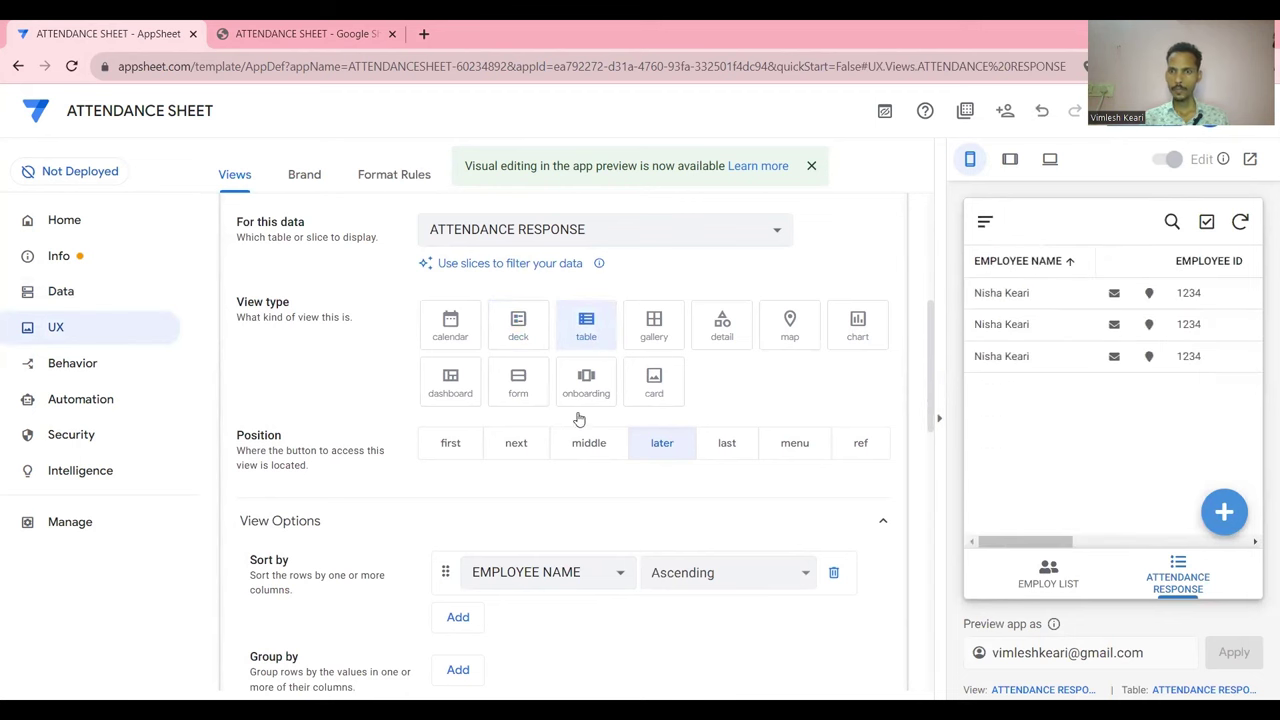
scroll(587, 464, "down", 2)
scroll(590, 465, "down", 2)
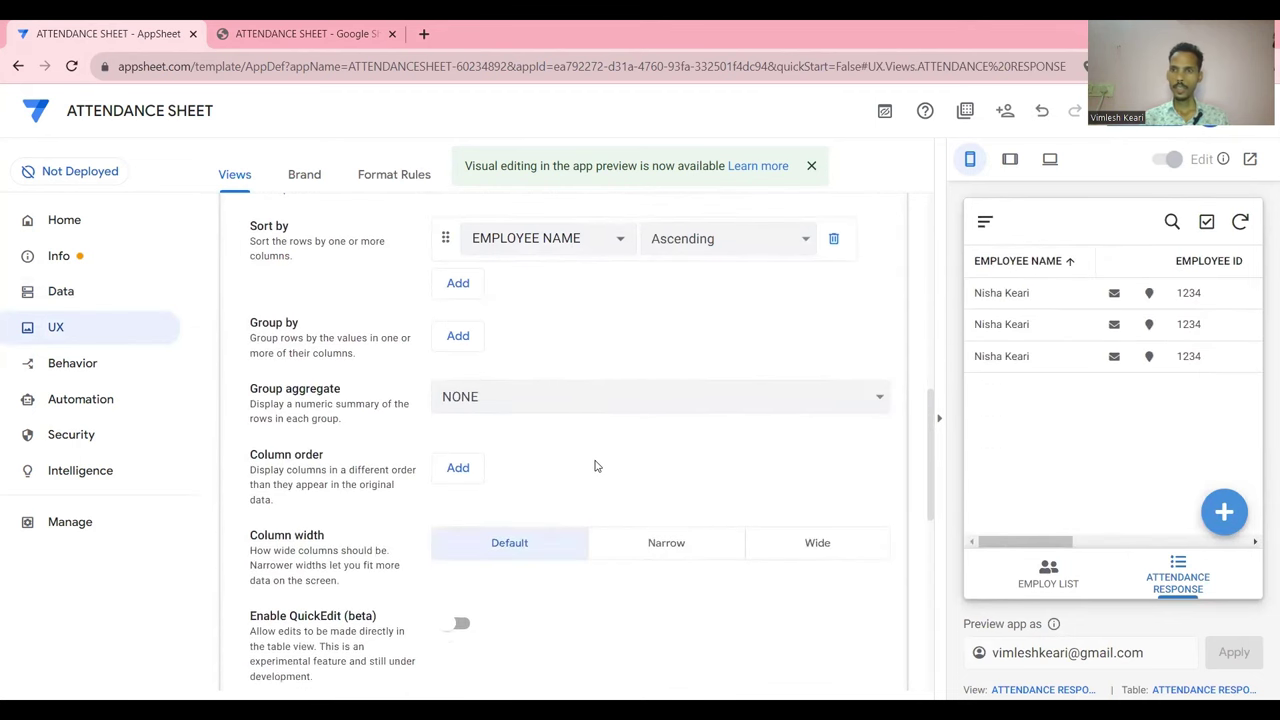
scroll(632, 466, "down", 1)
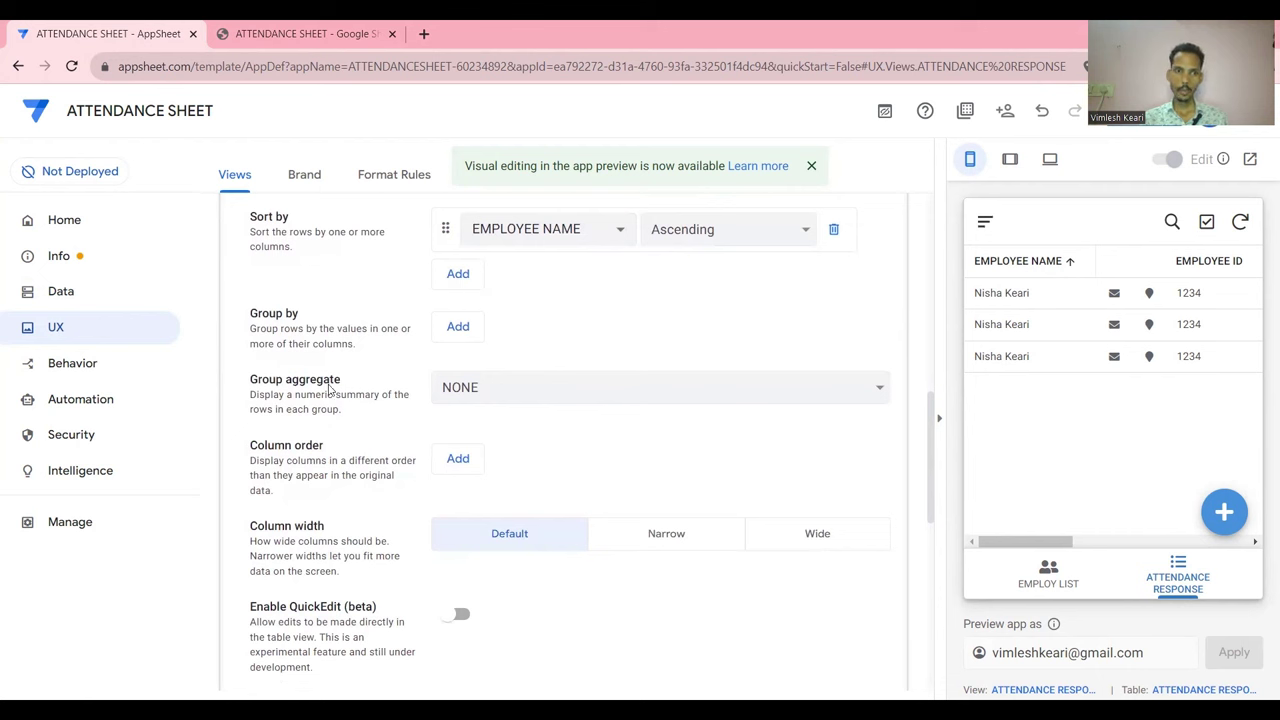
Add EMPLOYEE NAME, EMPLOYEE ID, DATE and IN TIME as the first column order entries
left_click(459, 464)
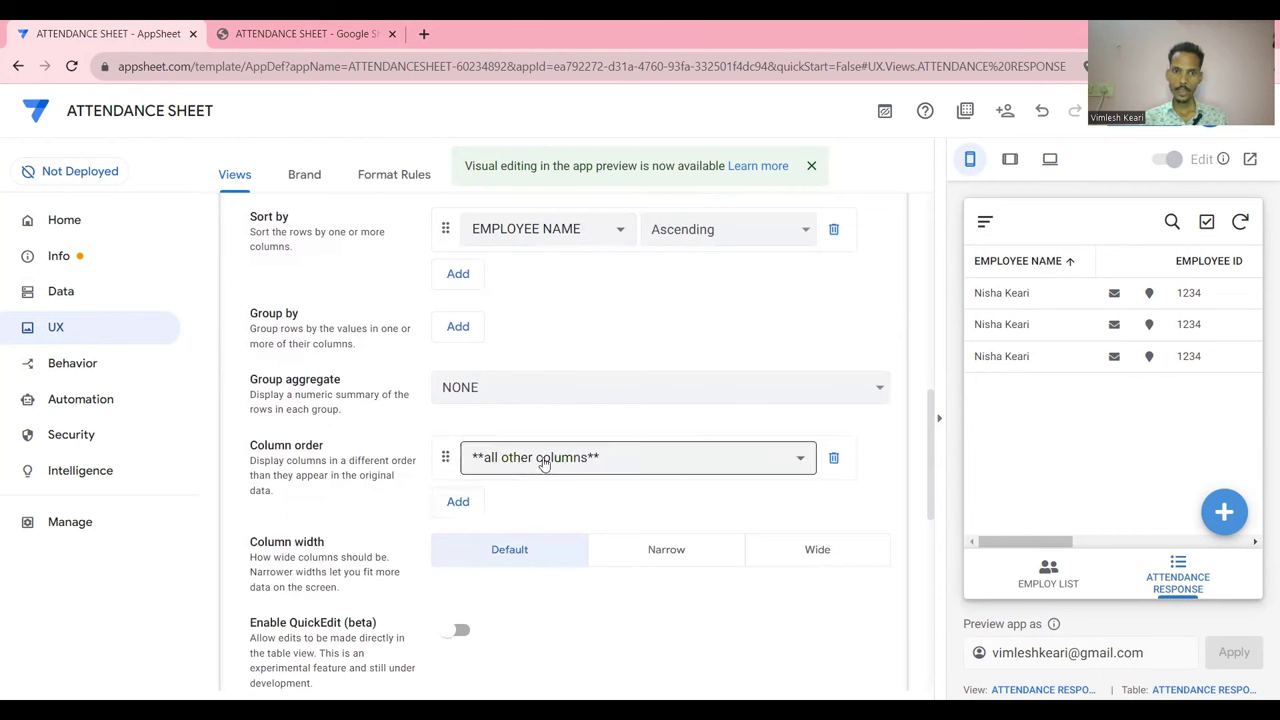
left_click(543, 462)
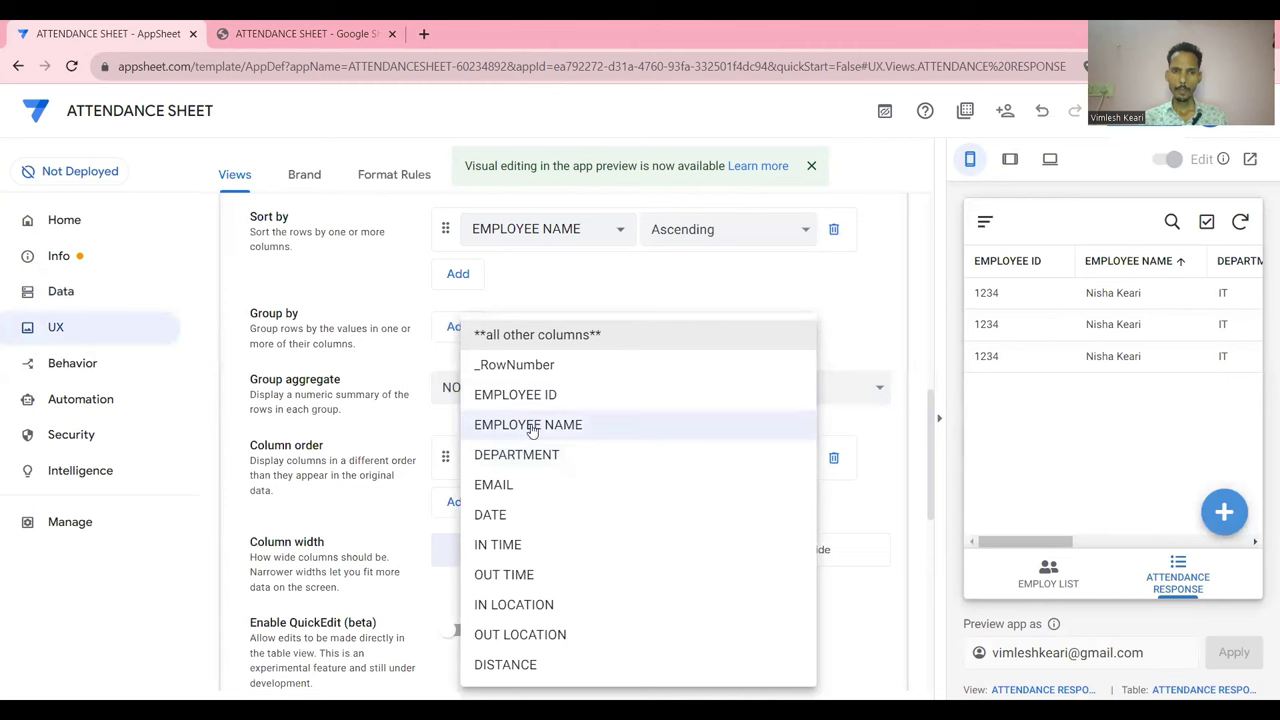
left_click(531, 426)
left_click(458, 501)
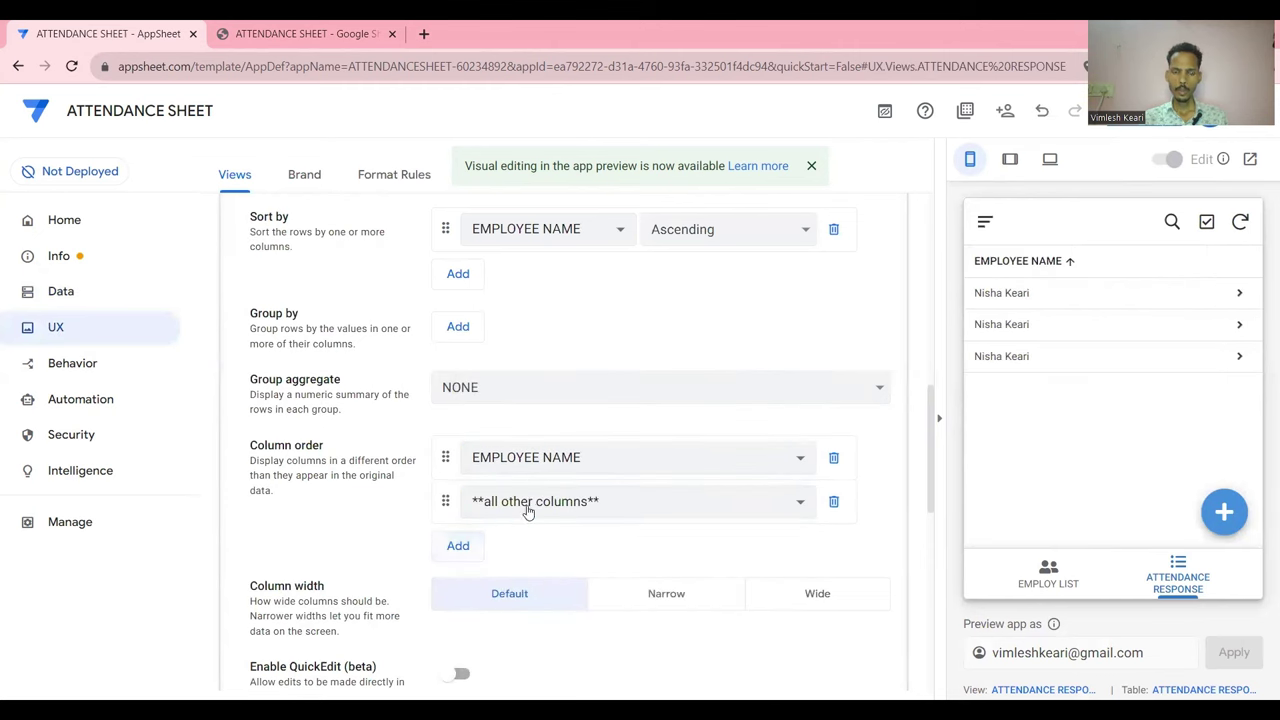
left_click(528, 503)
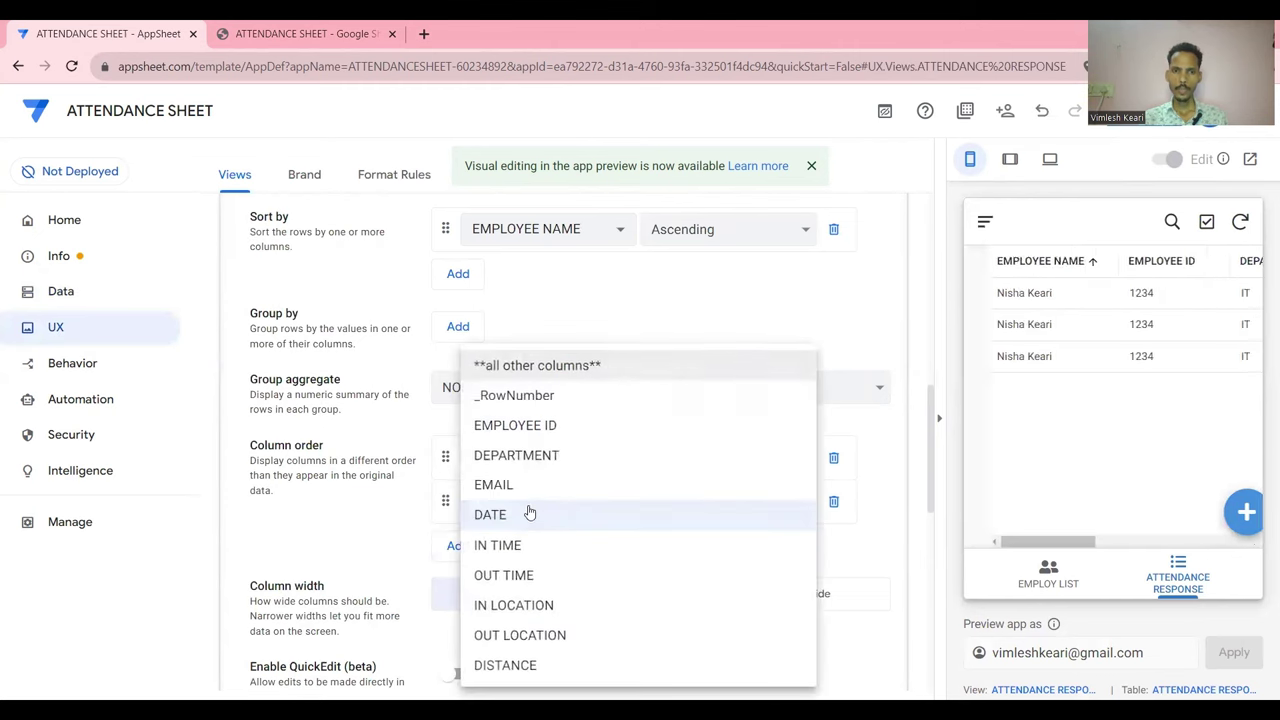
left_click(528, 428)
scroll(510, 500, "down", 2)
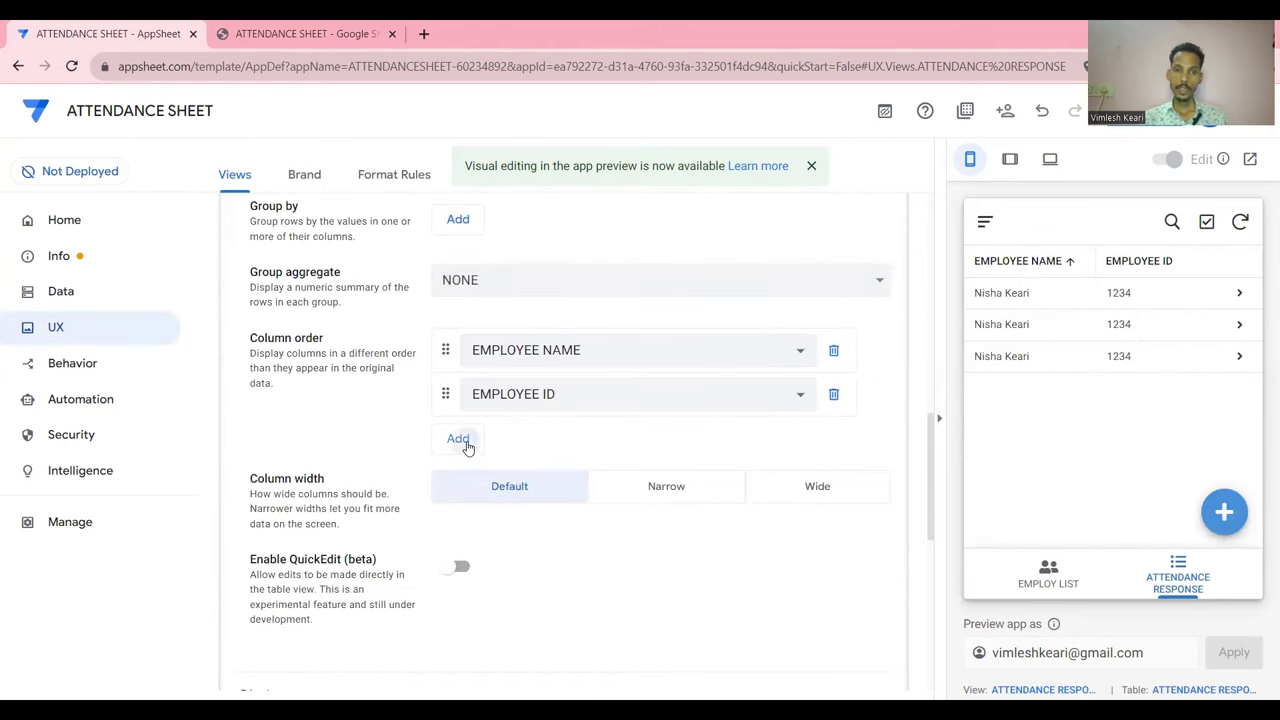
left_click(458, 438)
left_click(540, 438)
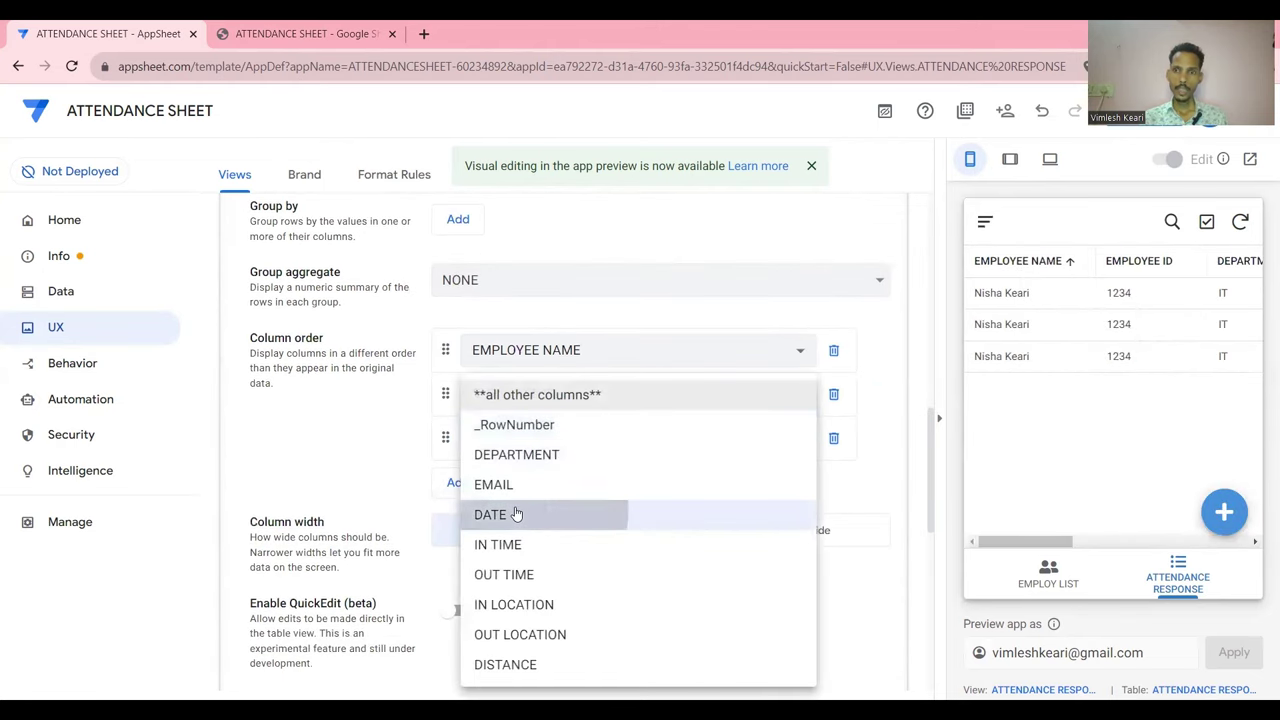
left_click(518, 512)
left_click(458, 484)
left_click(482, 486)
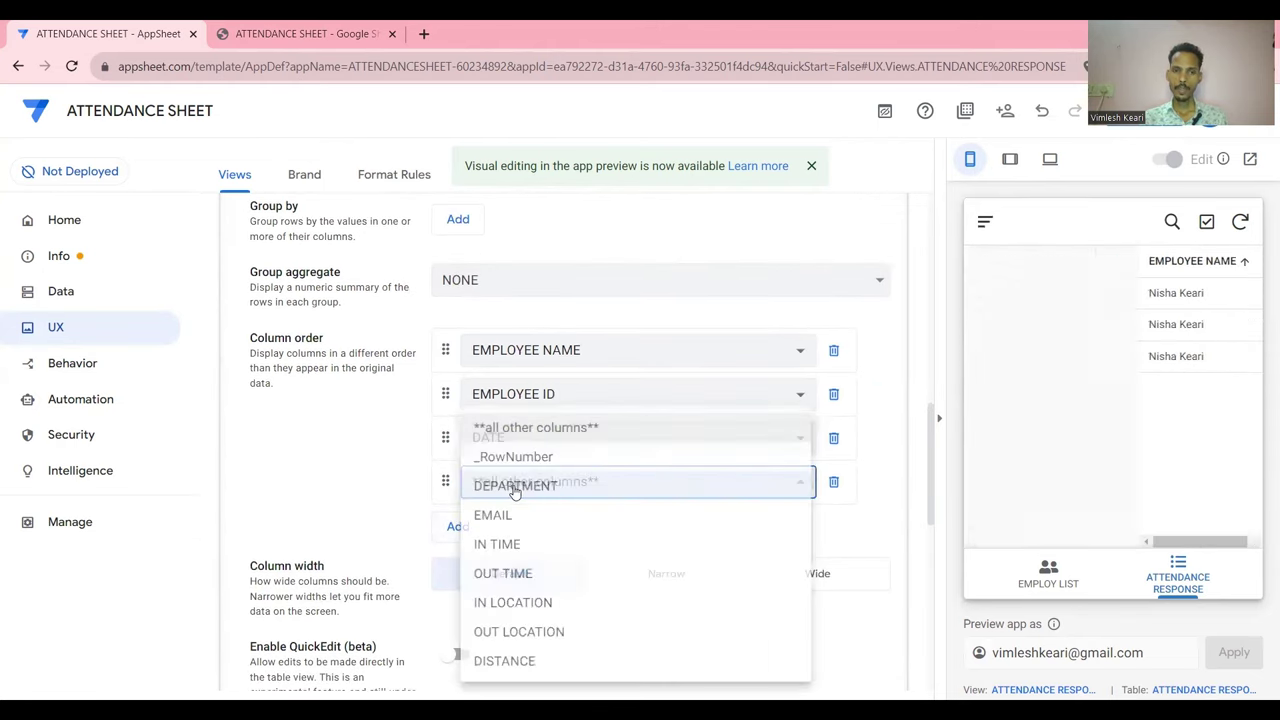
left_click(506, 545)
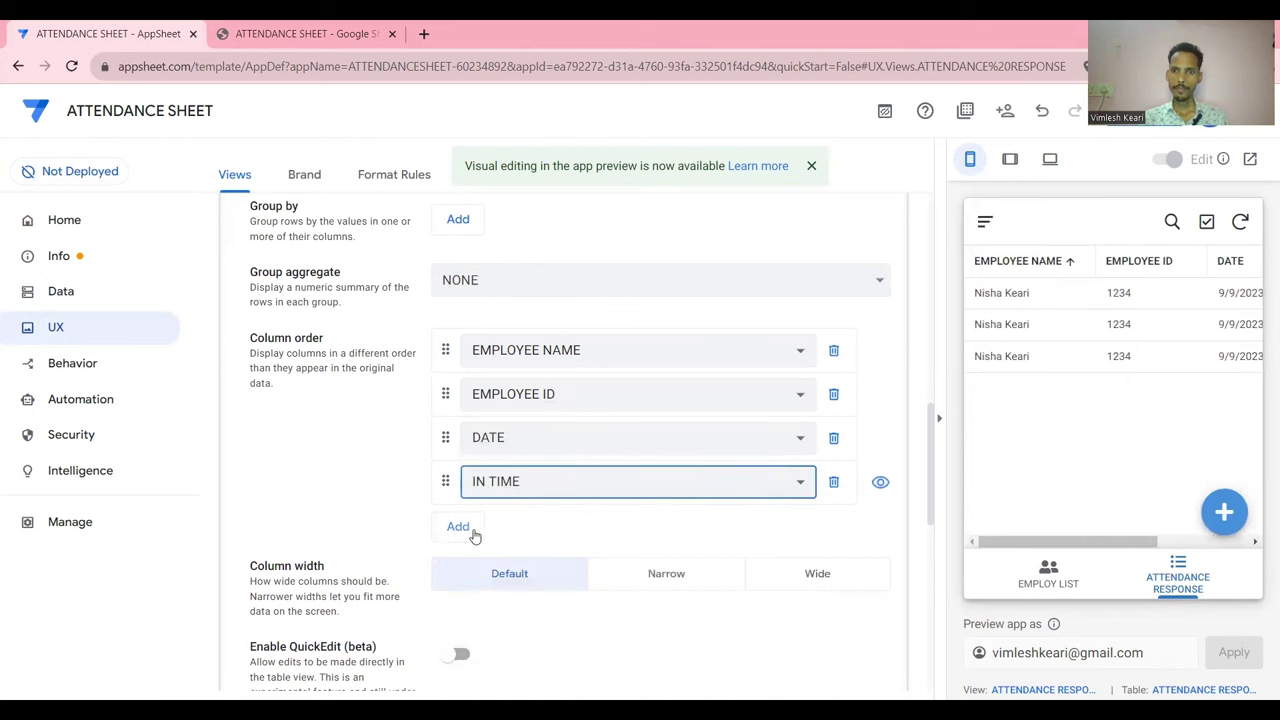
Append OUT TIME, IN LOCATION, OUT LOCATION, DISTANCE and DEPARTMENT to the column order
left_click(460, 528)
left_click(518, 527)
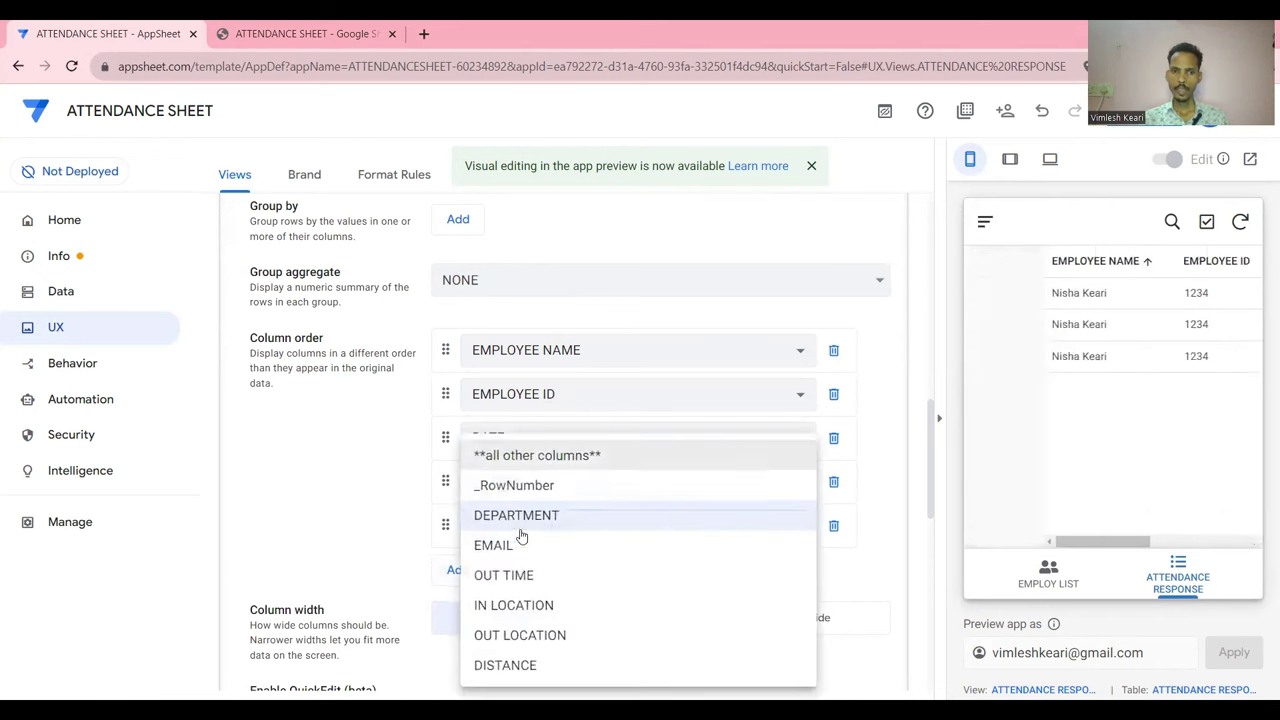
left_click(518, 576)
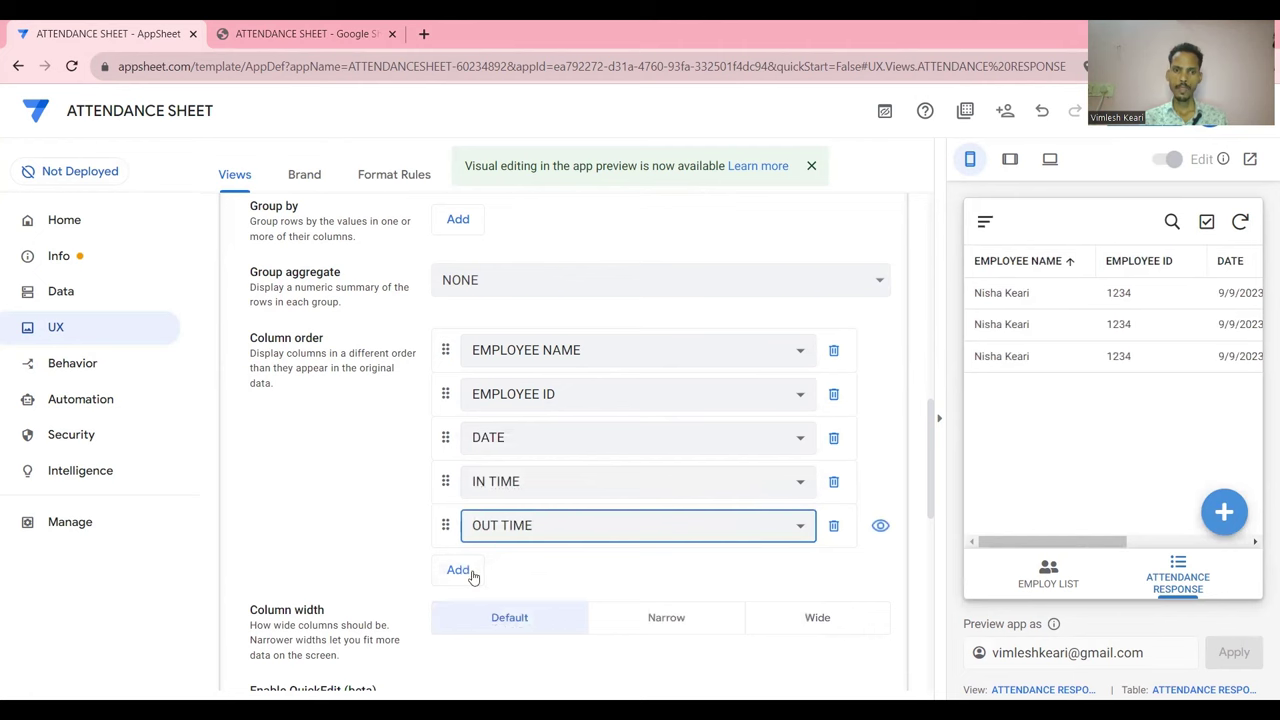
left_click(473, 578)
left_click(520, 571)
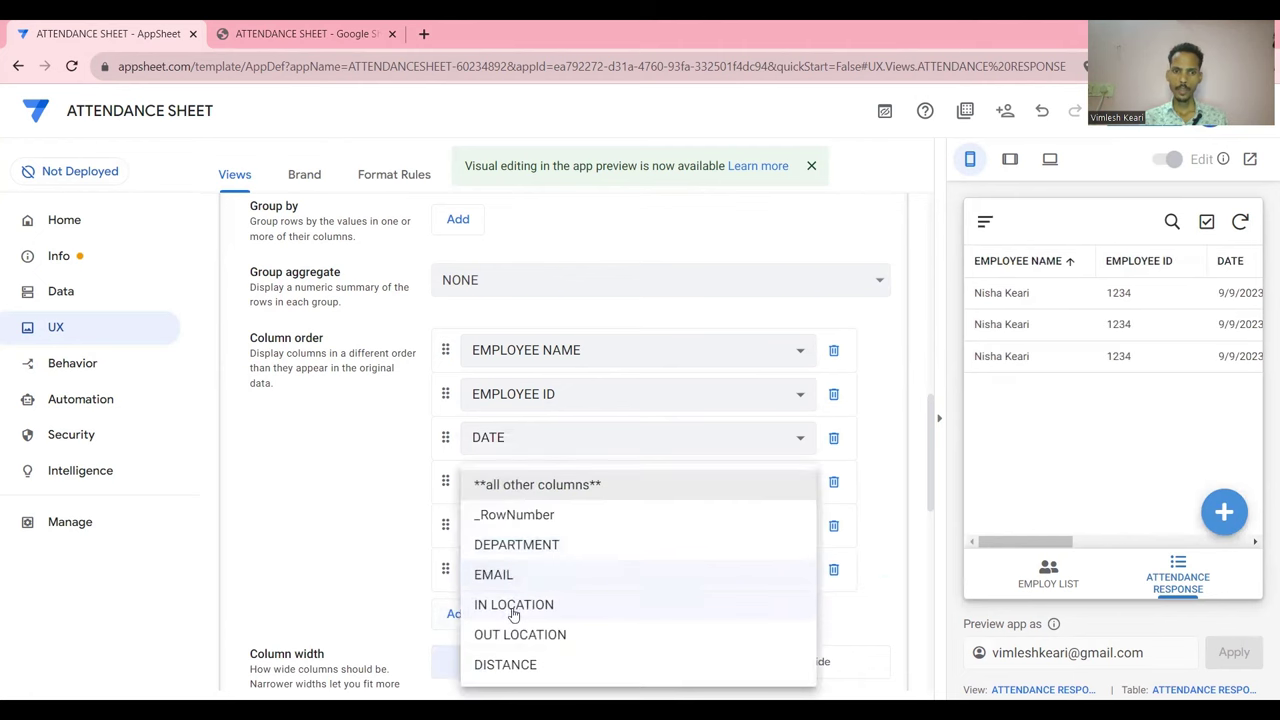
left_click(513, 606)
left_click(460, 613)
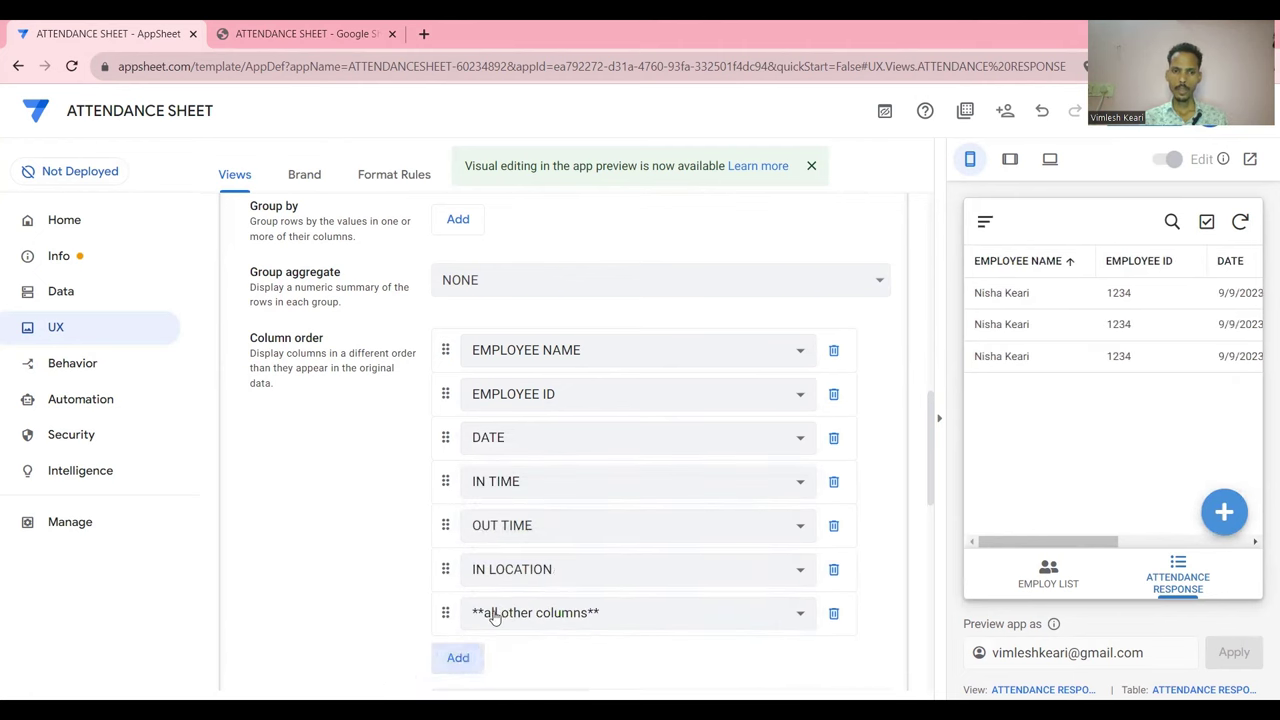
left_click(493, 617)
left_click(490, 632)
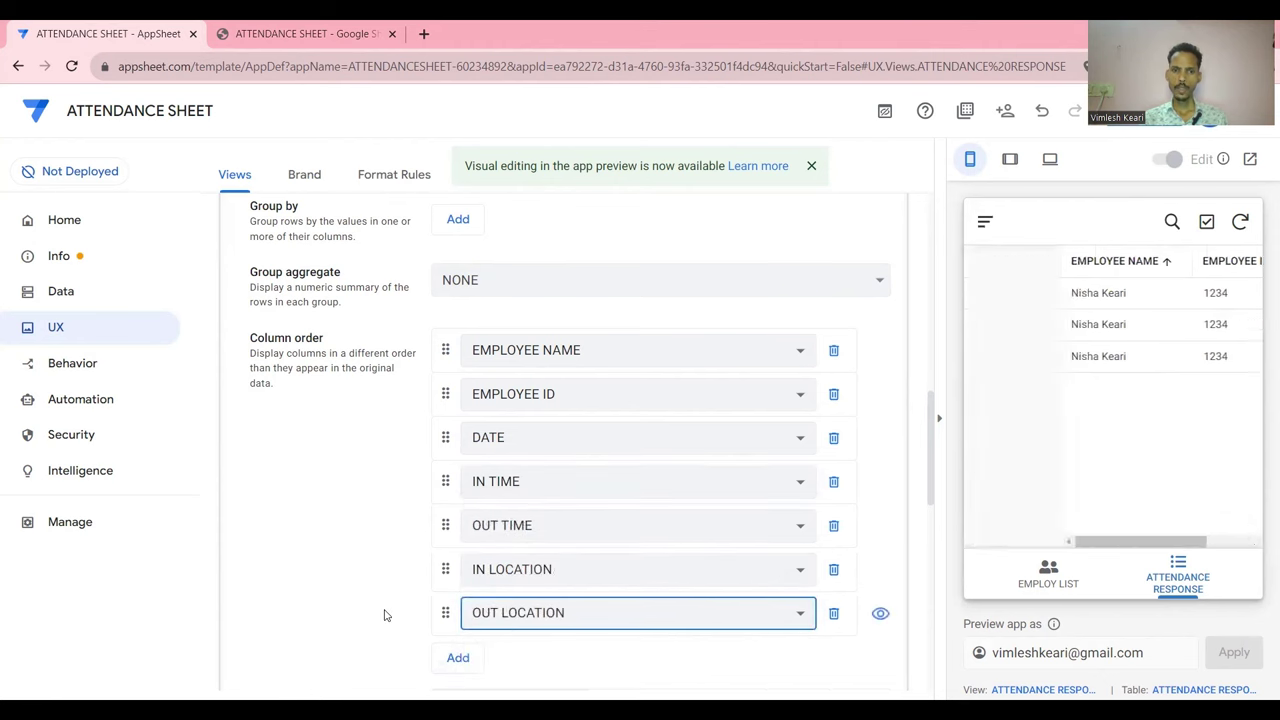
scroll(385, 615, "down", 2)
left_click(460, 486)
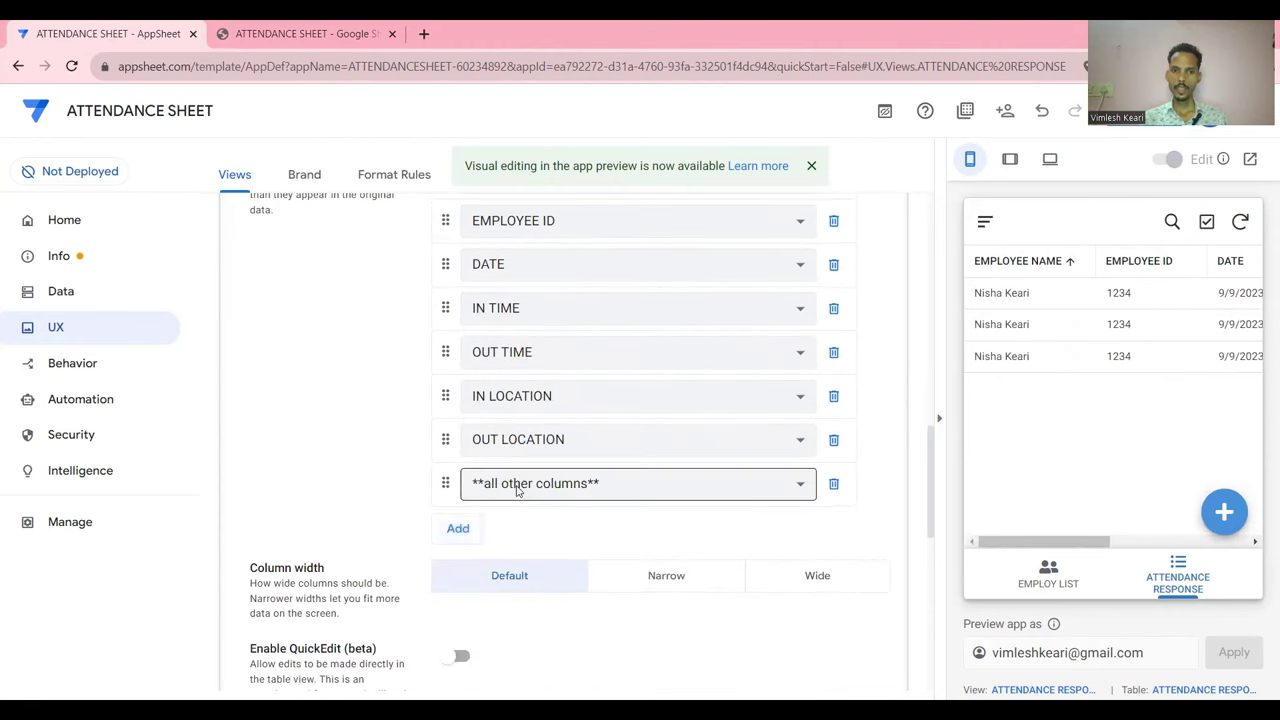
left_click(472, 484)
left_click(514, 647)
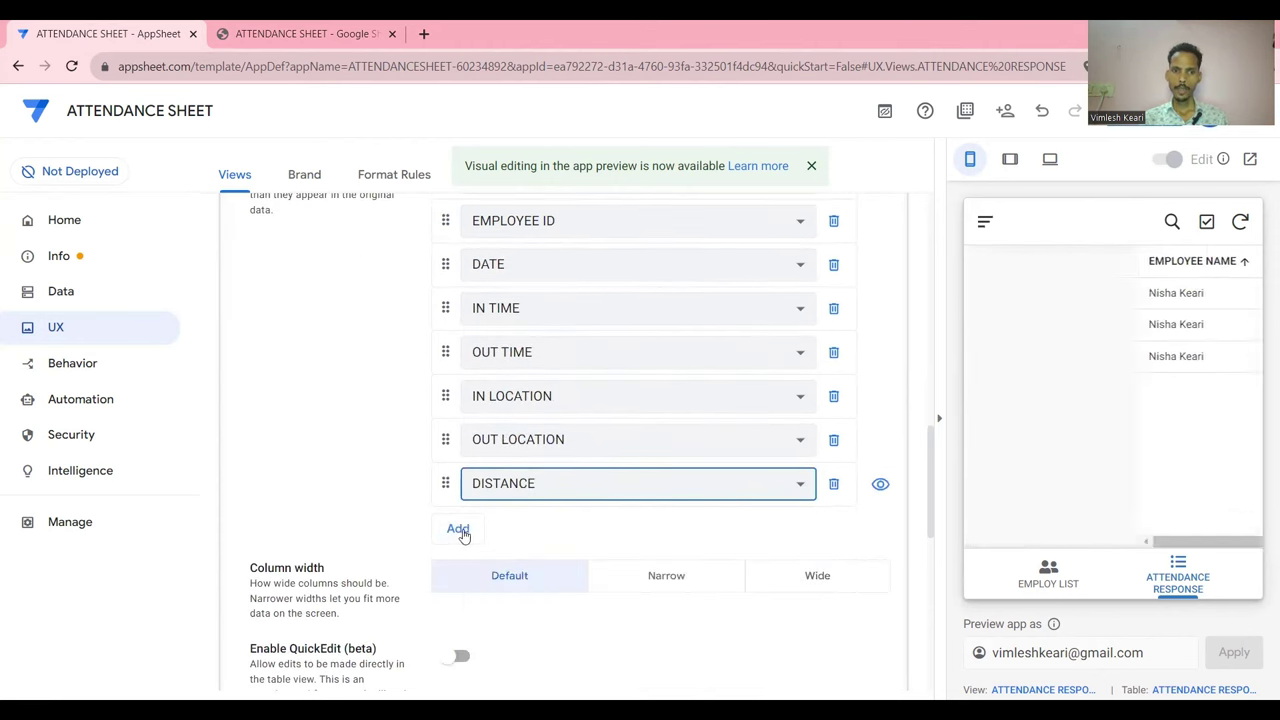
left_click(458, 528)
left_click(517, 535)
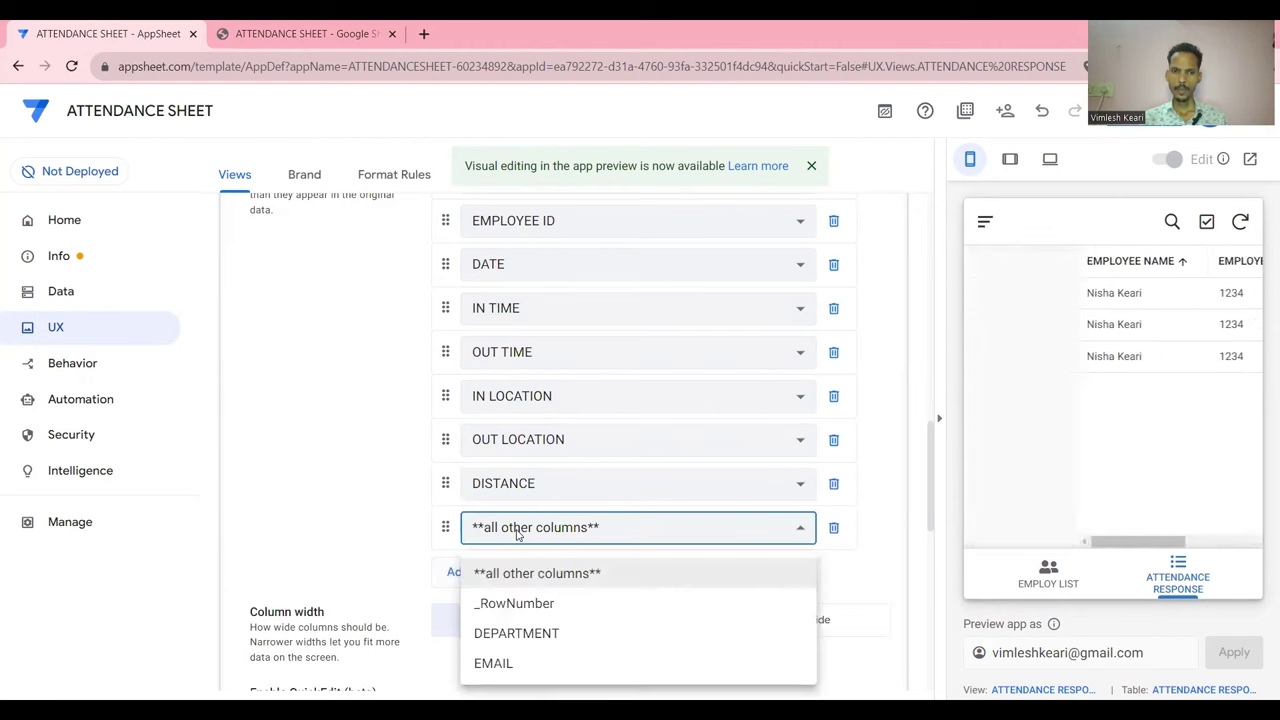
left_click(502, 627)
Move DEPARTMENT below EMPLOYEE ID and save the app with Ctrl+S
scroll(383, 534, "up", 1)
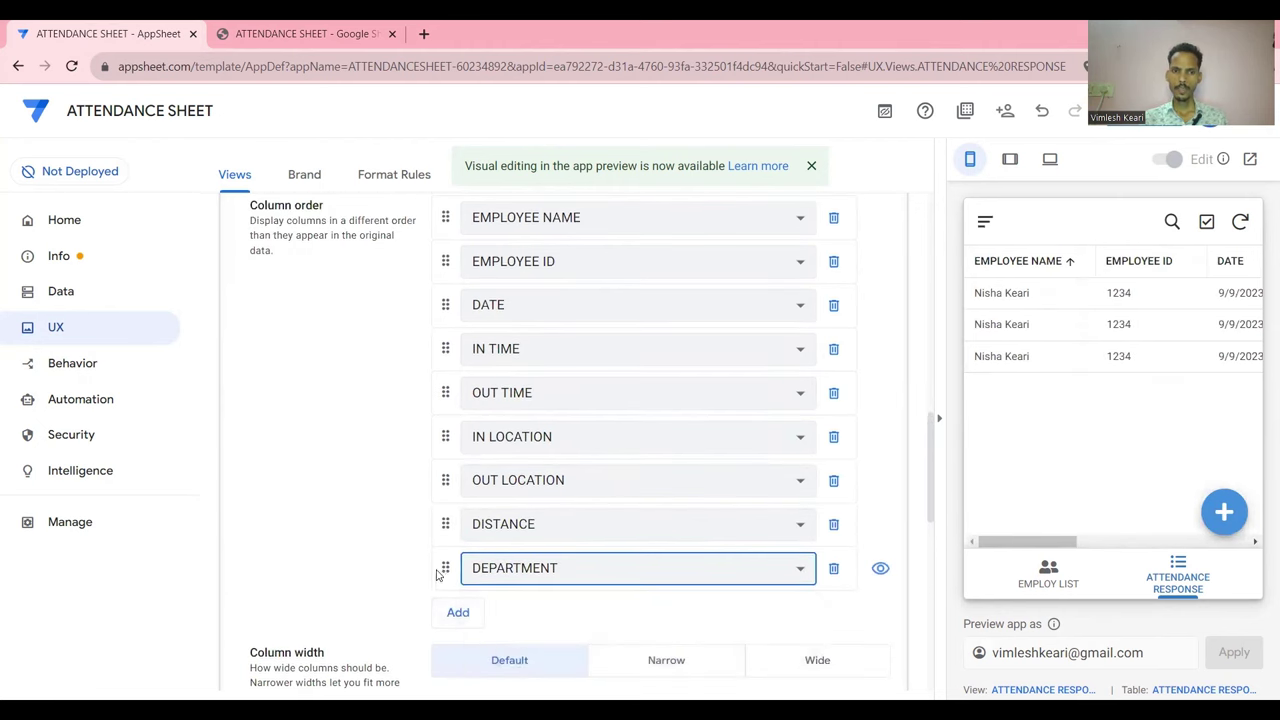
left_click_drag(445, 567, 480, 423)
scroll(1175, 375, "right", 3)
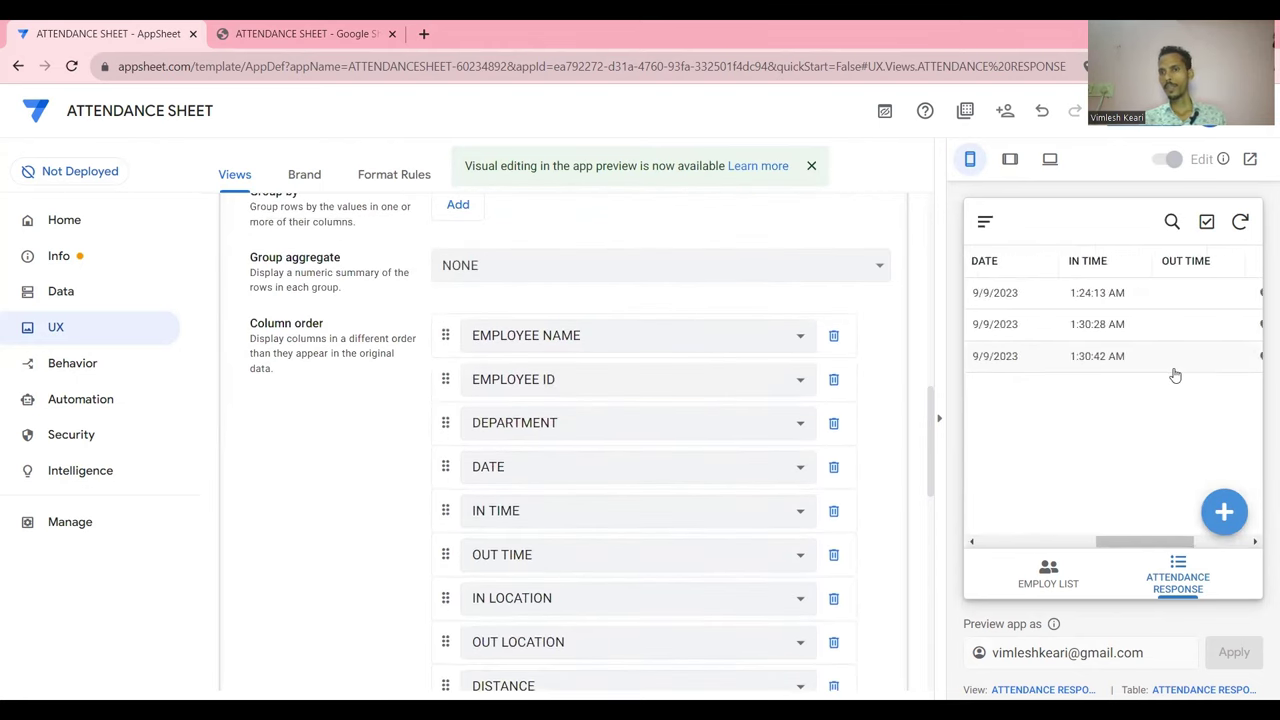
scroll(1175, 375, "right", 3)
key("ctrl+s")
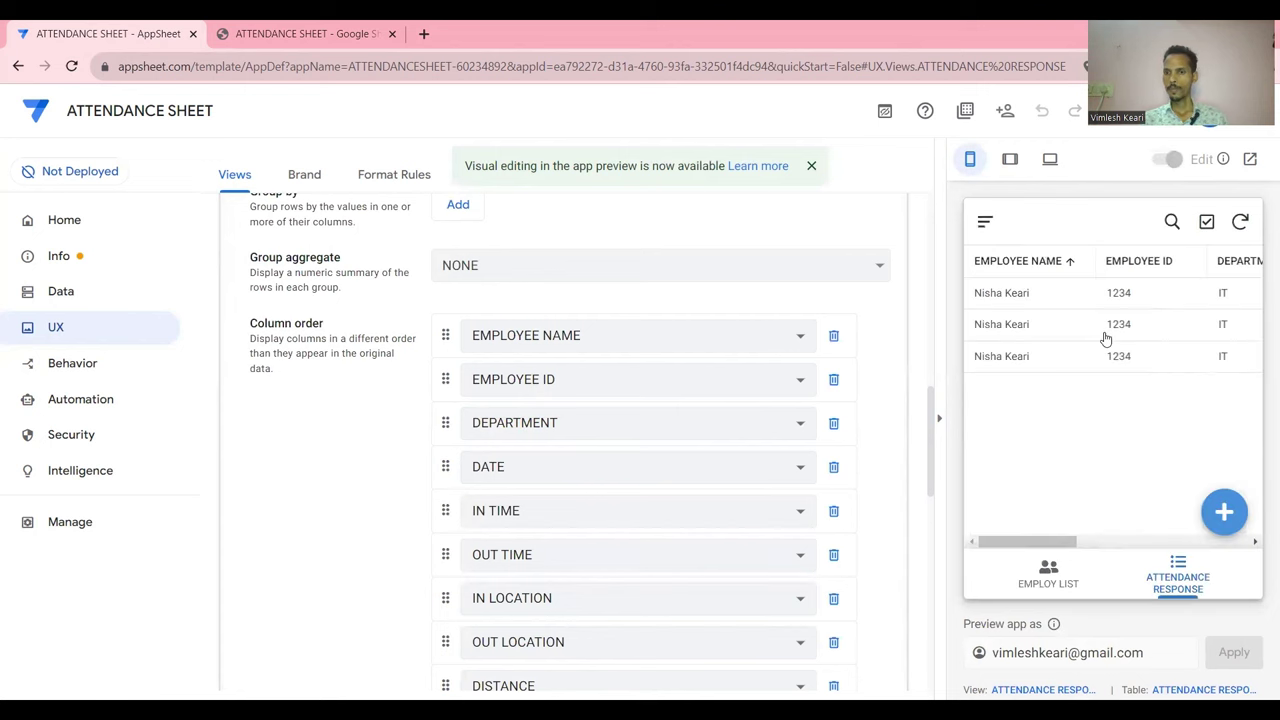
scroll(1135, 342, "right", 10)
scroll(1135, 342, "left", 10)
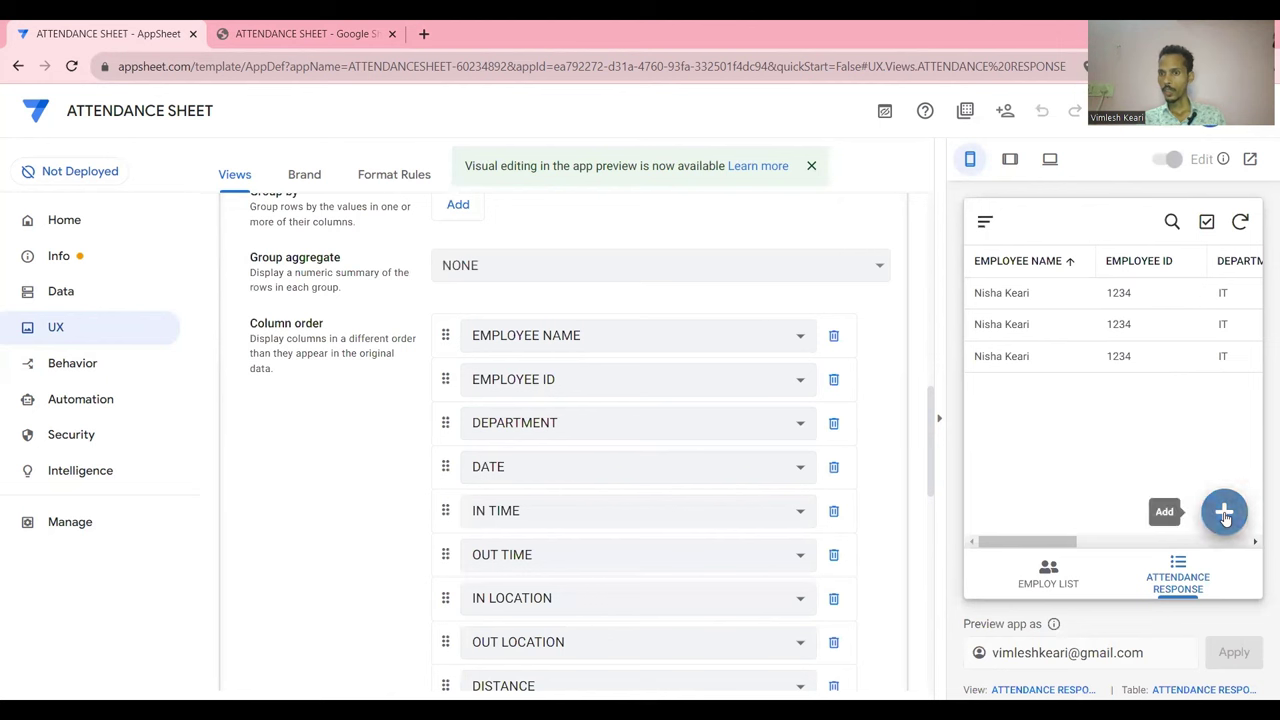
Add and save a new attendance entry in the preview
left_click(1224, 512)
scroll(1196, 444, "down", 4)
scroll(1196, 444, "down", 1)
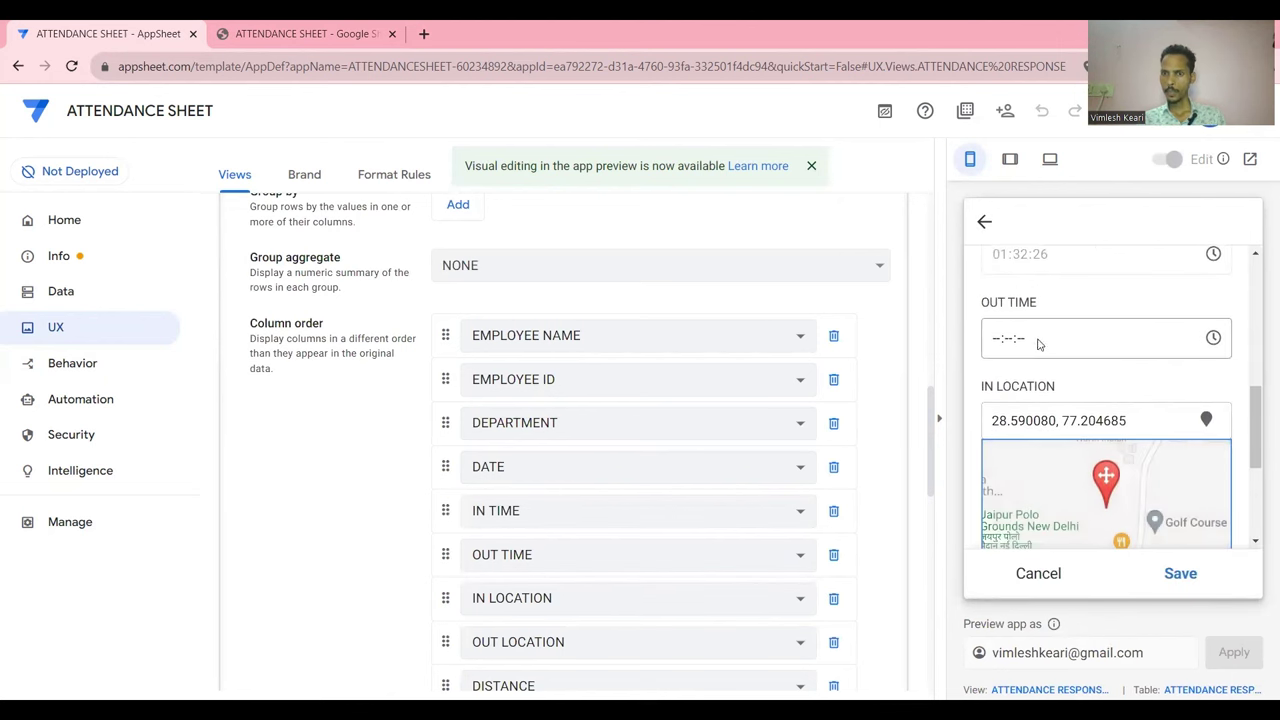
scroll(1124, 367, "down", 3)
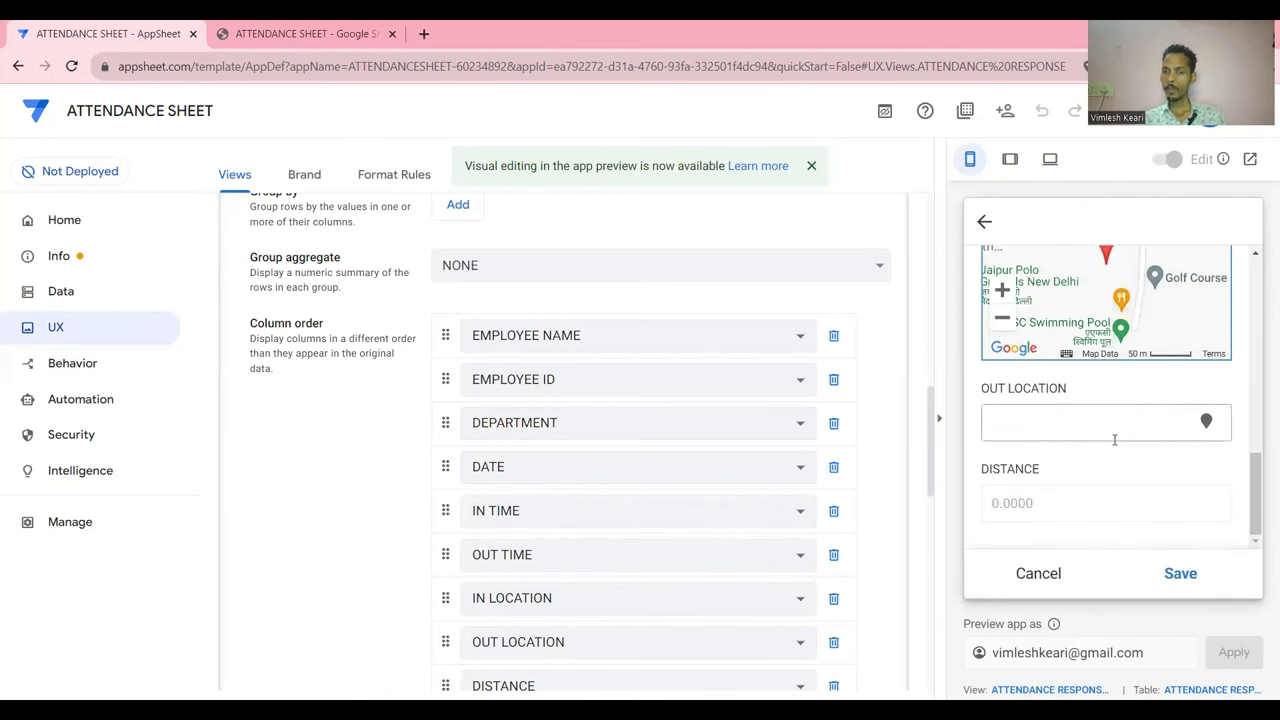
left_click(1176, 575)
Show the ATTENDANCE RESPONSE records, start another entry, and collapse the view settings
left_click(1177, 577)
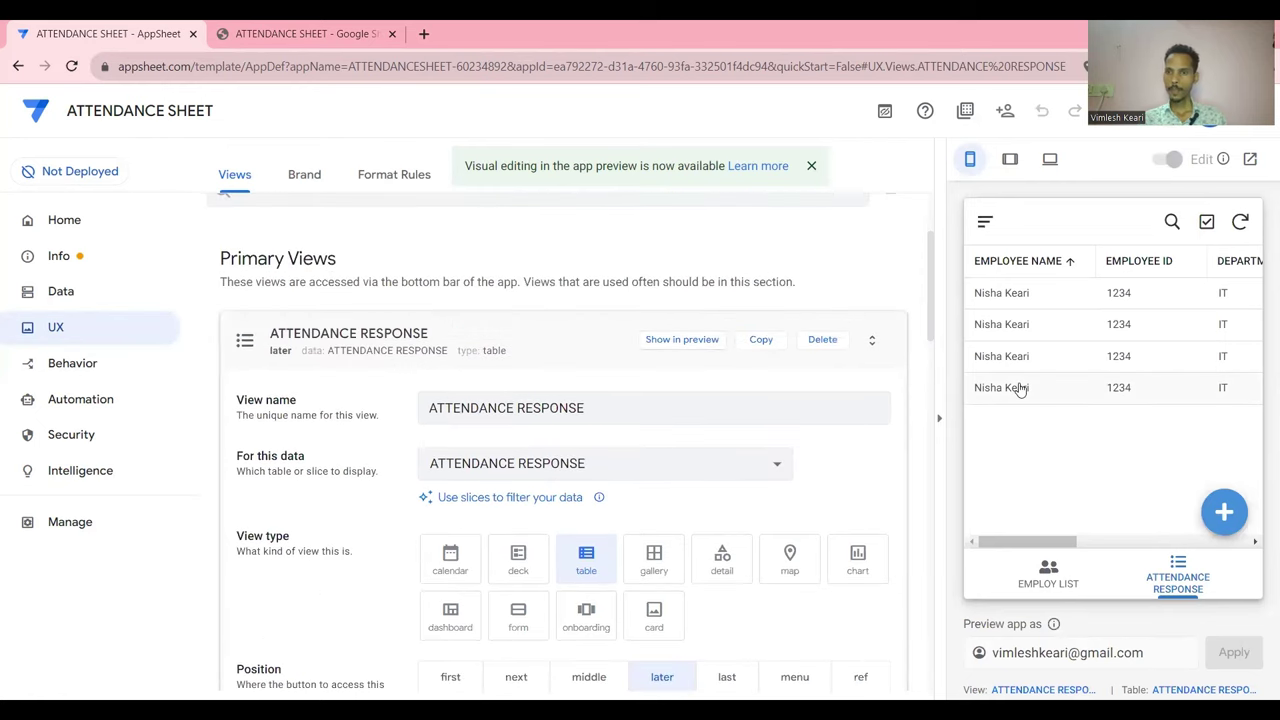
left_click(1224, 512)
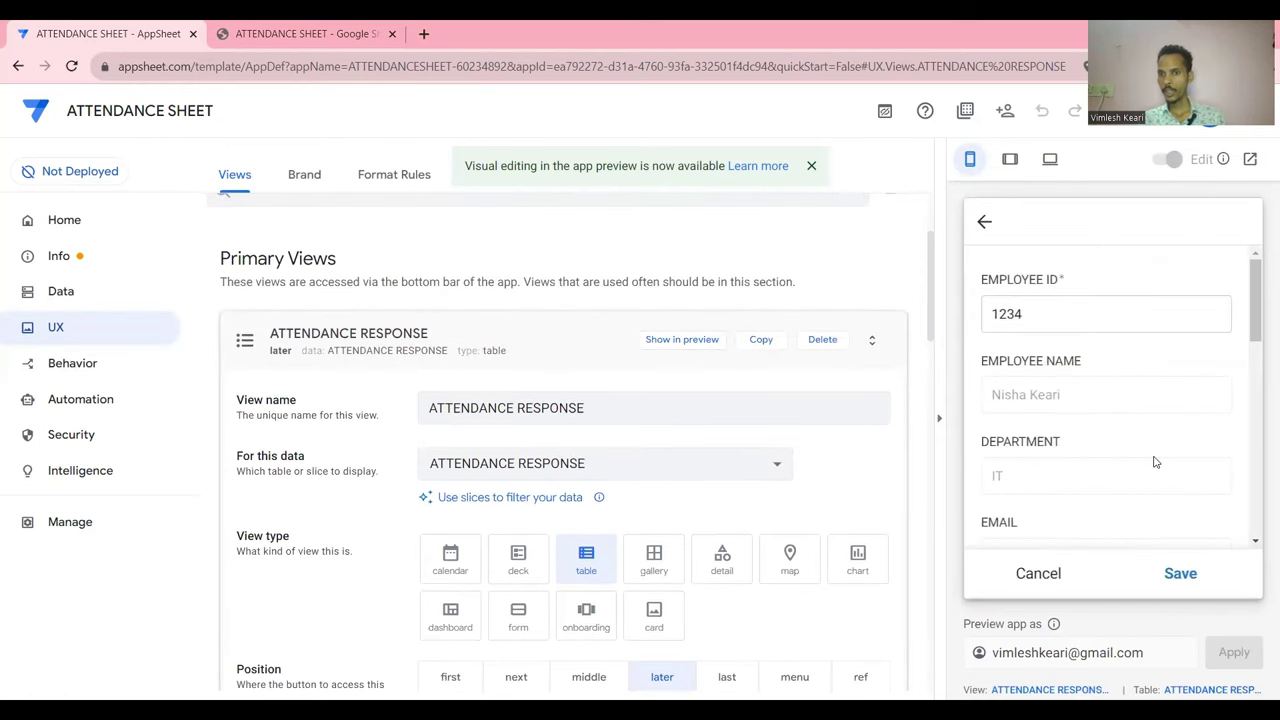
scroll(1154, 457, "down", 2)
scroll(1154, 461, "down", 3)
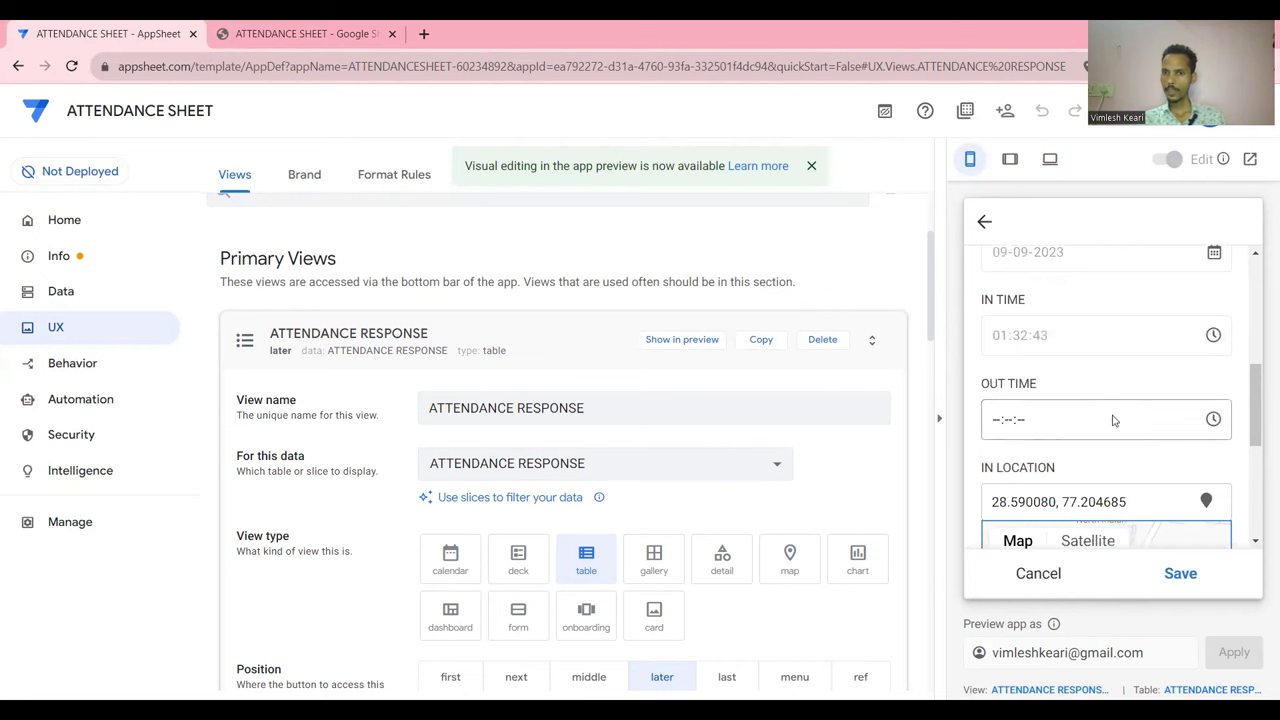
scroll(1113, 421, "down", 3)
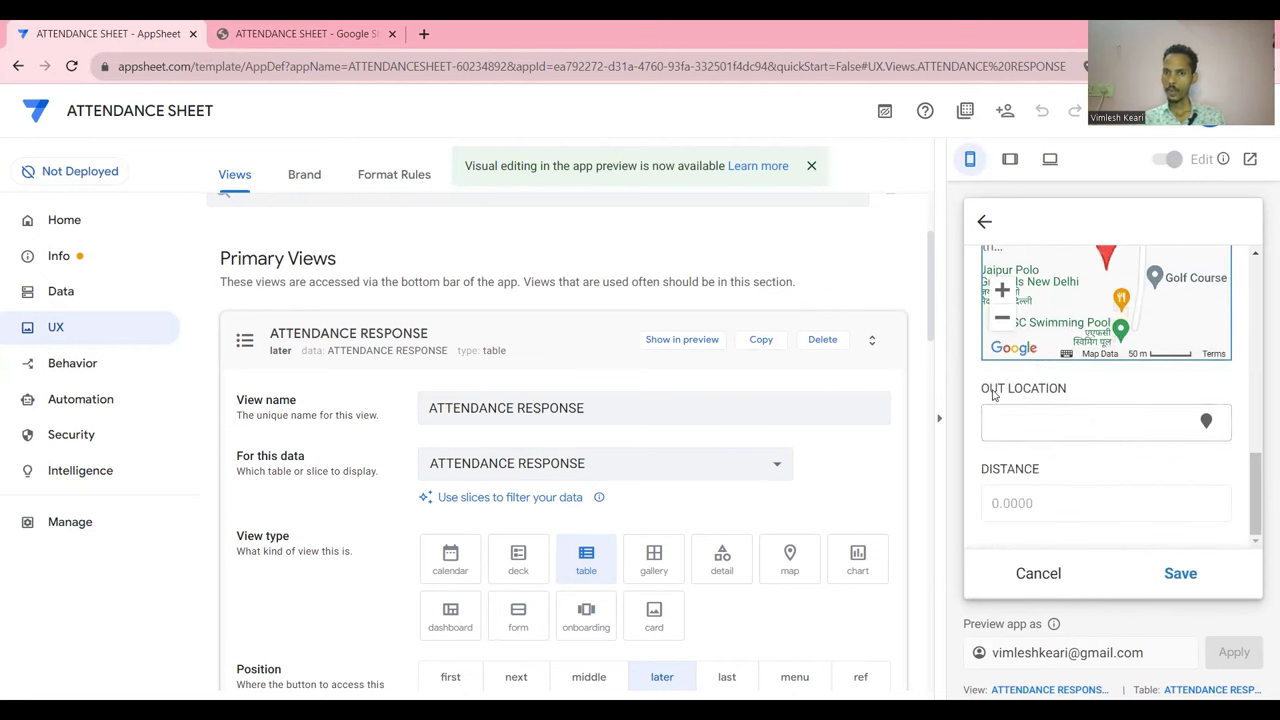
left_click(556, 363)
scroll(560, 430, "down", 1)
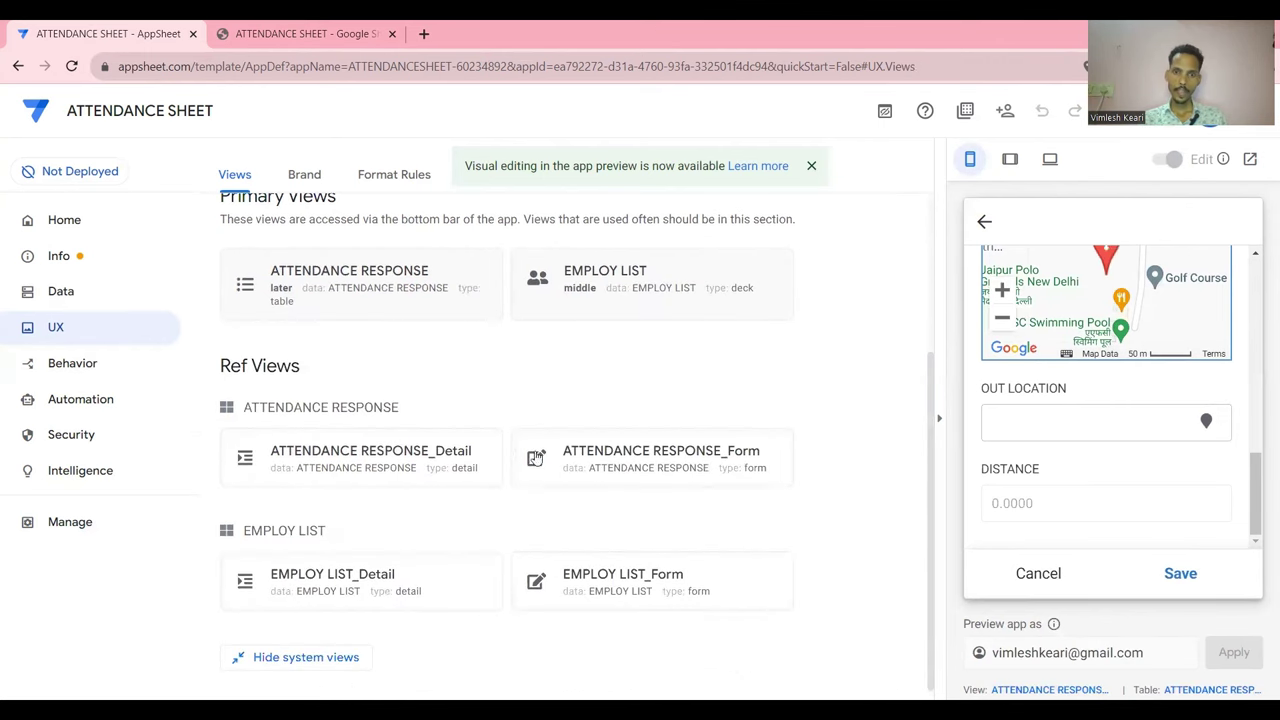
Start the ATTENDANCE RESPONSE_Form field order with EMPLOYEE NAME then DATE
left_click(608, 465)
scroll(606, 463, "down", 2)
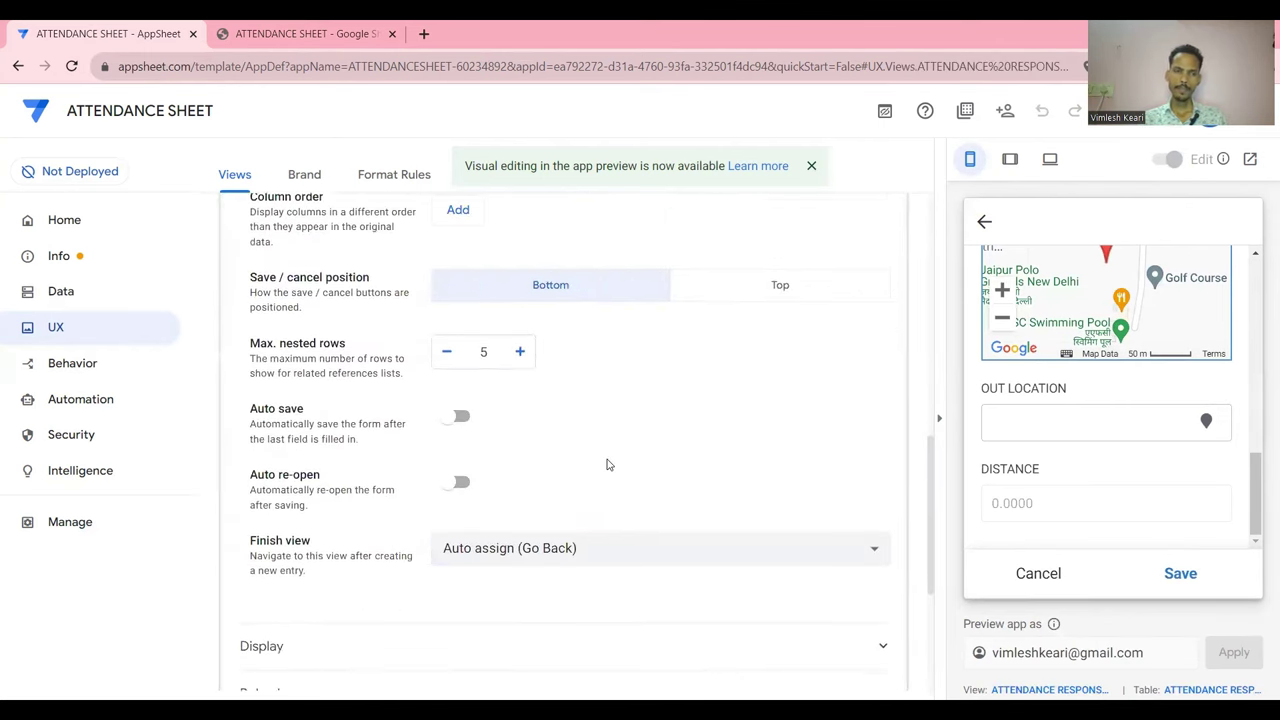
scroll(577, 450, "up", 2)
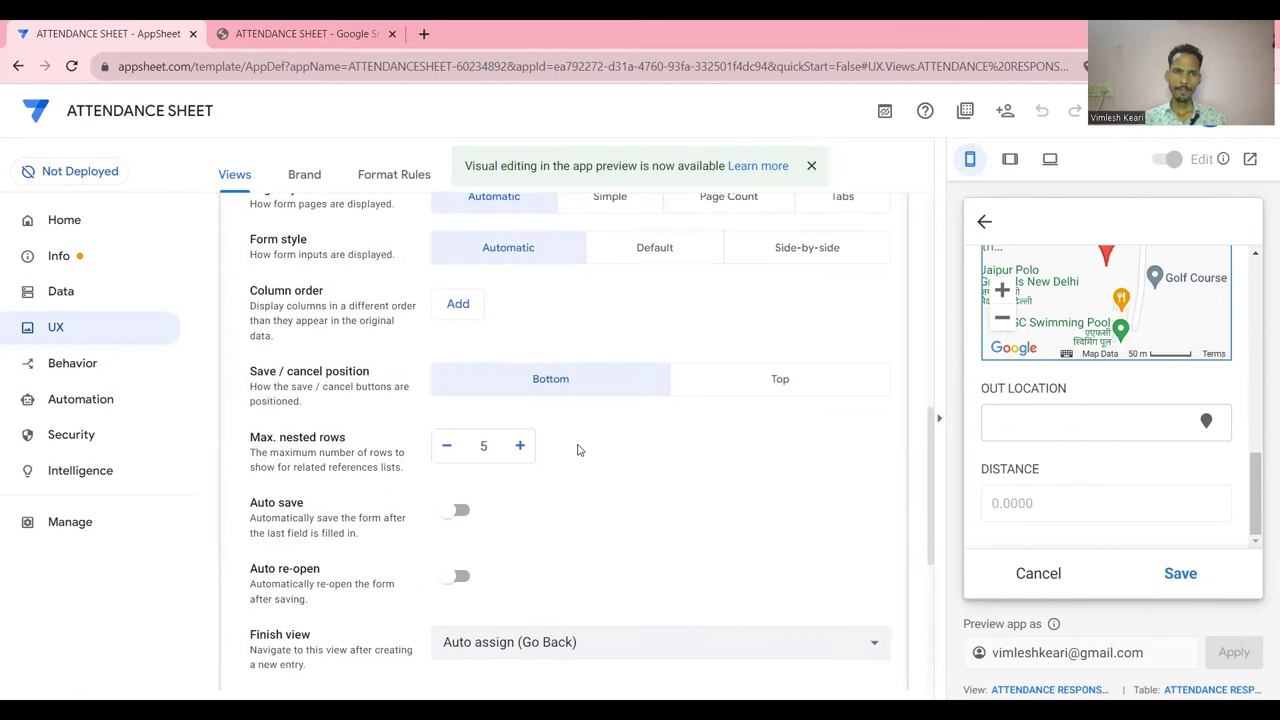
left_click(462, 315)
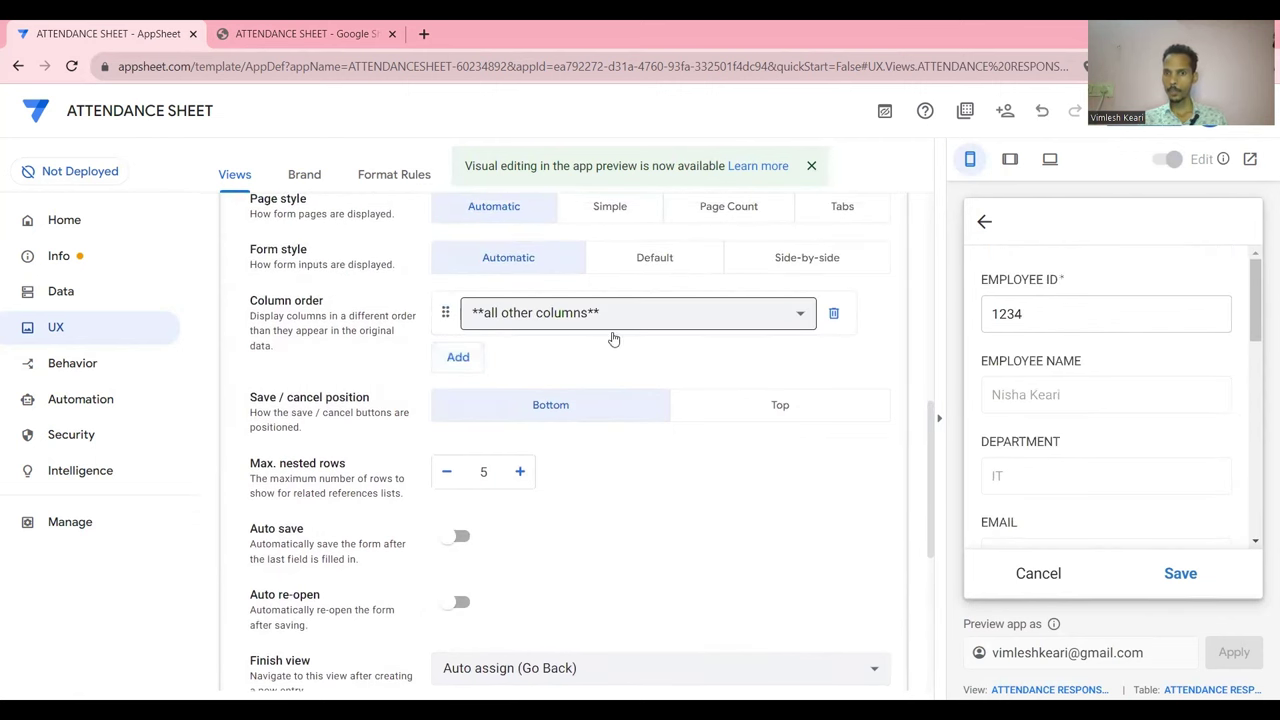
left_click(681, 328)
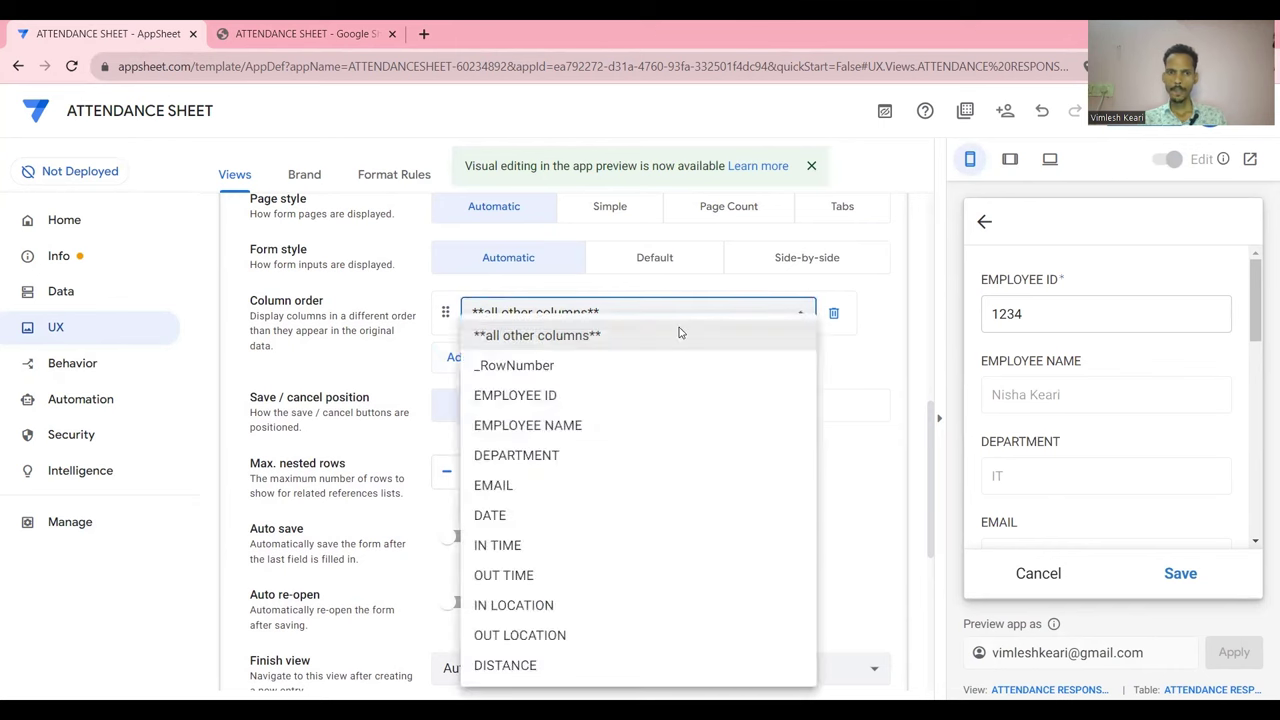
left_click(593, 399)
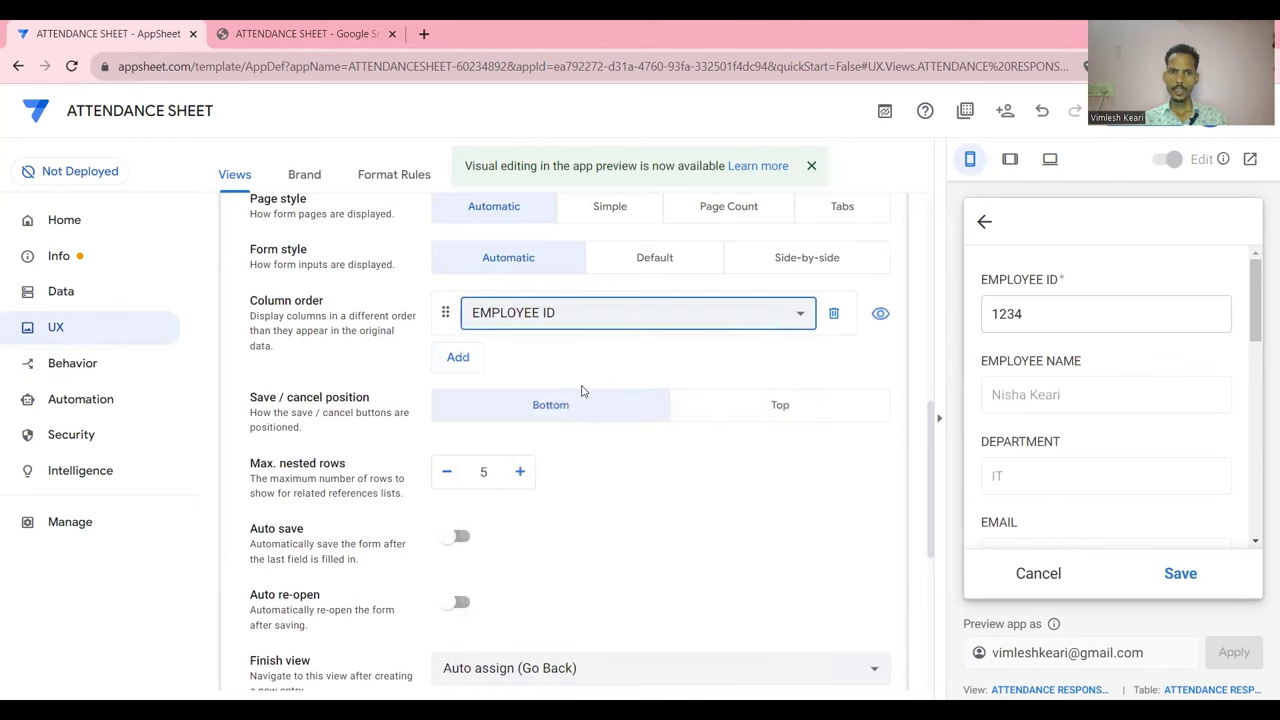
left_click(597, 318)
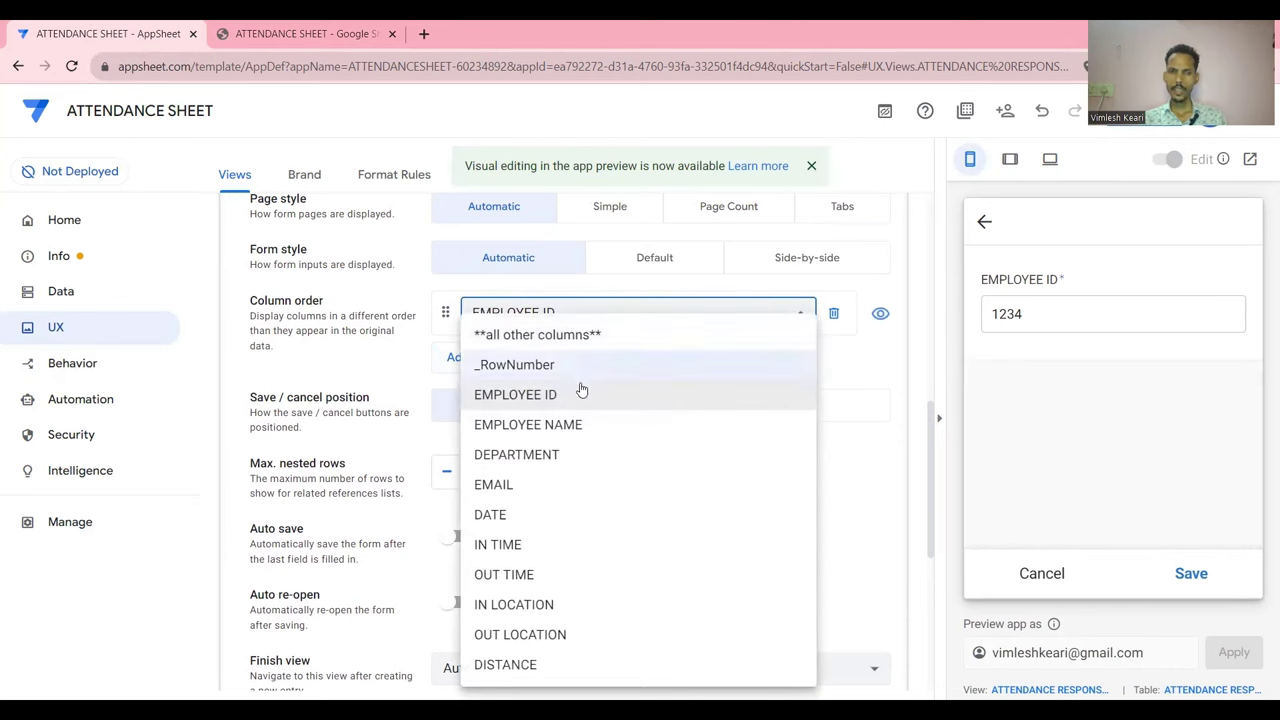
left_click(576, 430)
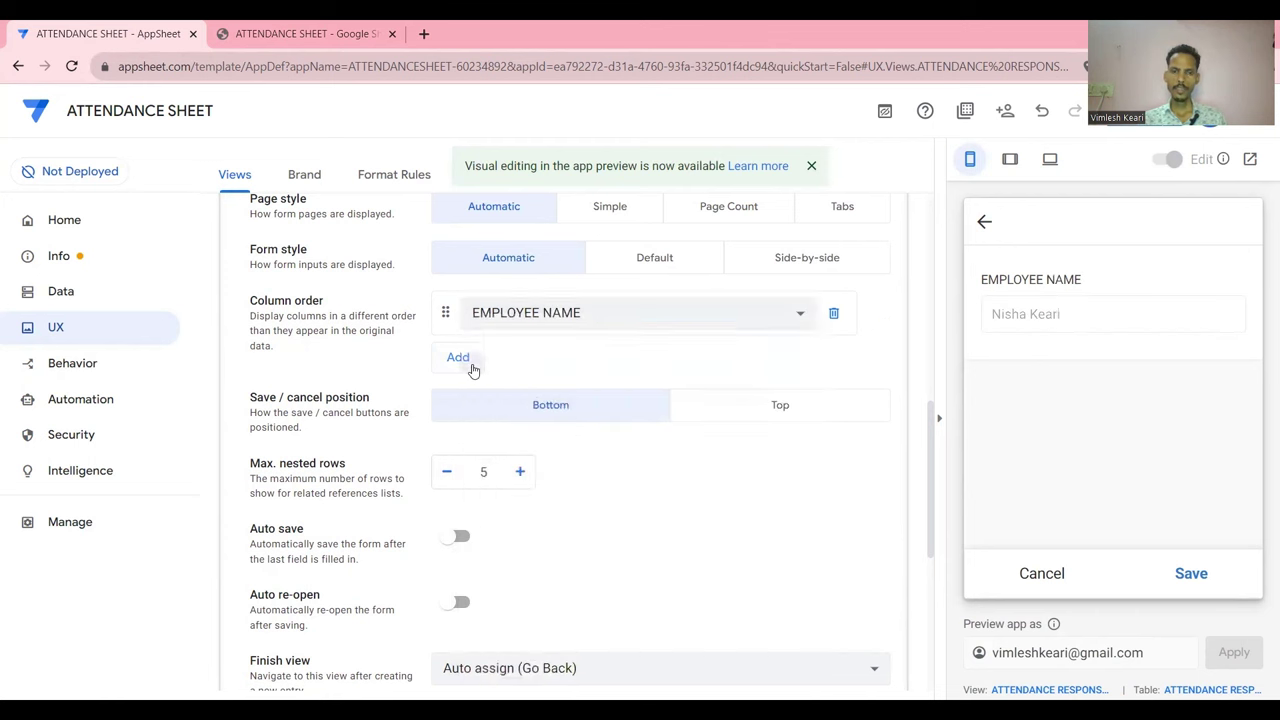
left_click(473, 370)
left_click(520, 362)
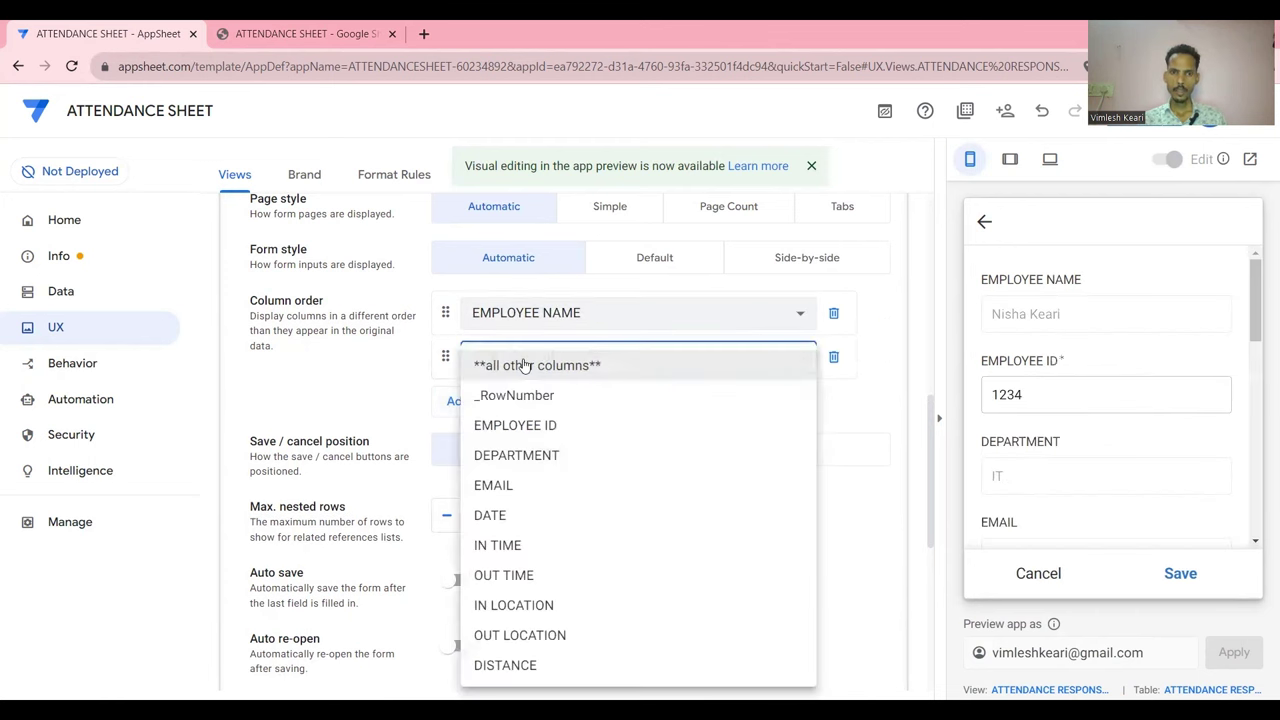
left_click(532, 454)
left_click(549, 364)
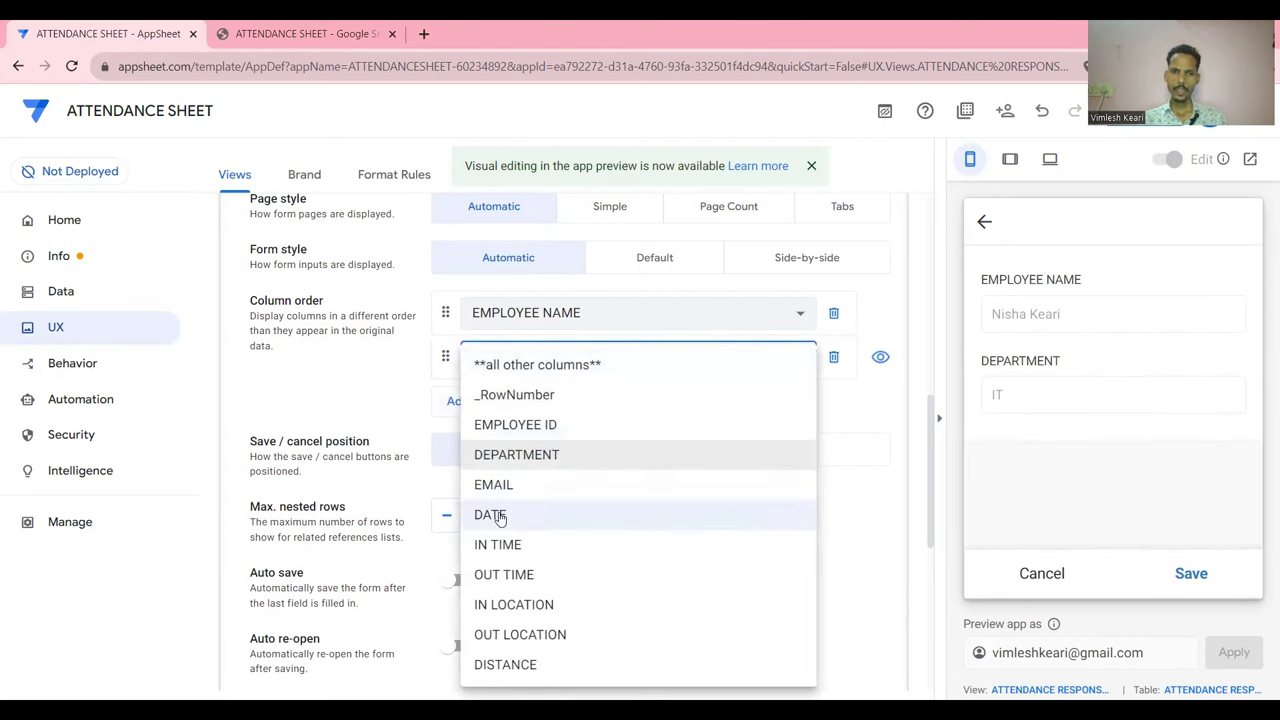
left_click(490, 514)
Add IN TIME, OUT TIME, IN LOCATION and DISTANCE to the form's field order
left_click(462, 404)
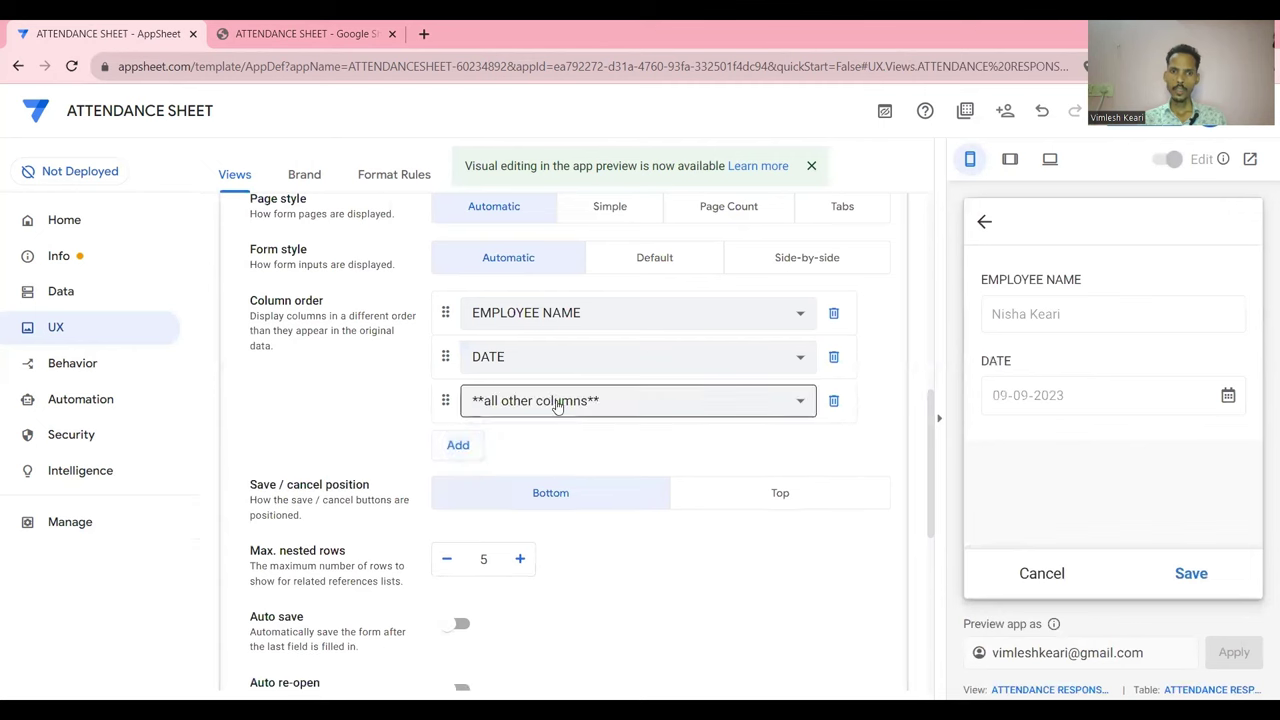
left_click(557, 401)
left_click(516, 548)
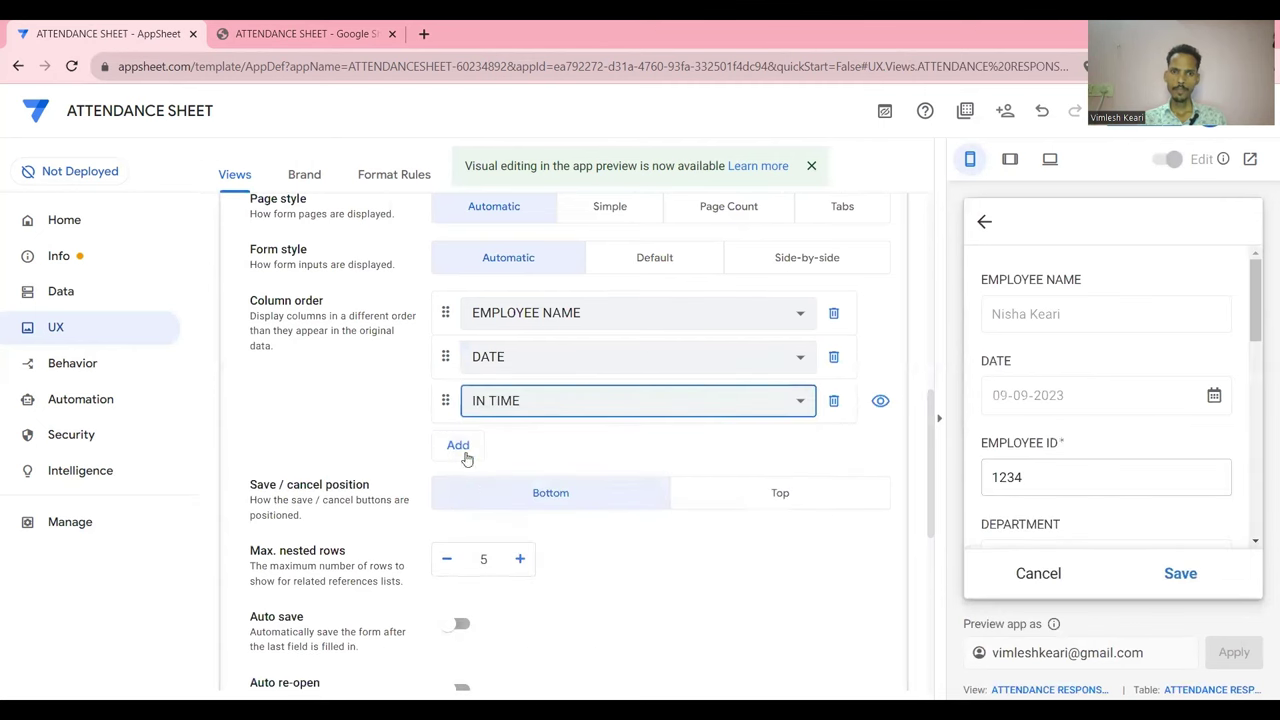
left_click(460, 445)
left_click(517, 446)
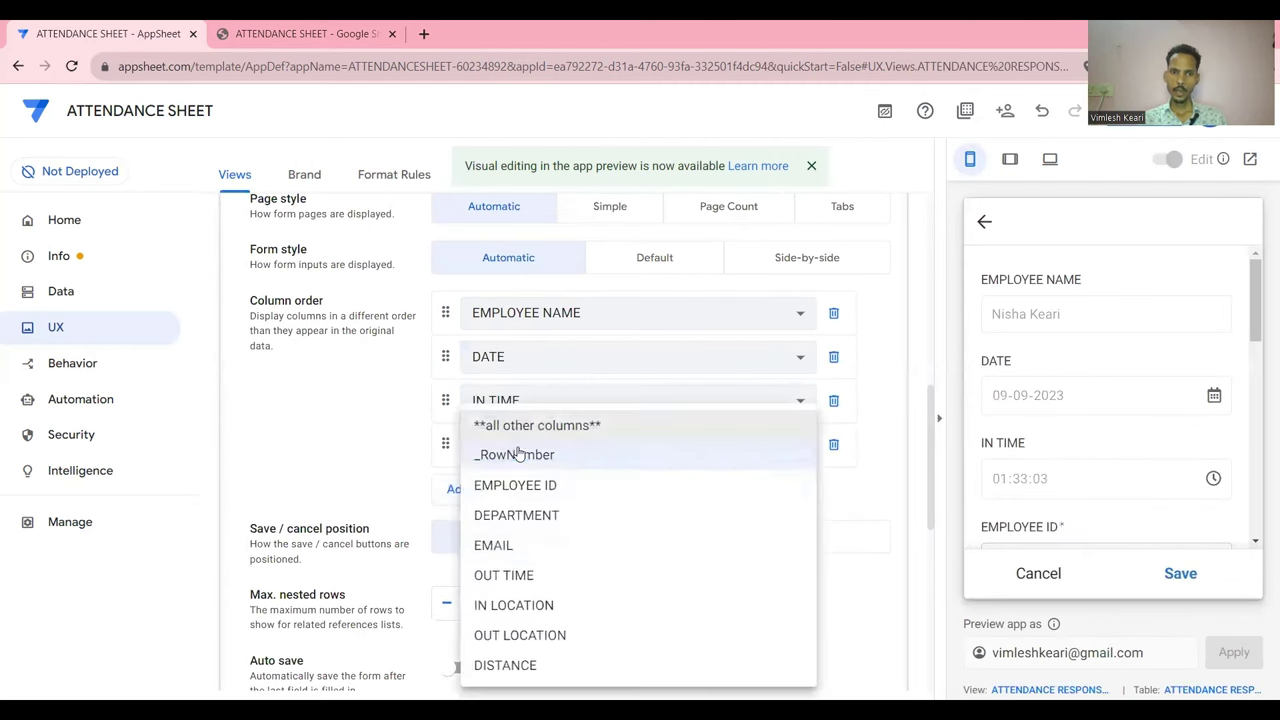
left_click(505, 575)
left_click(462, 494)
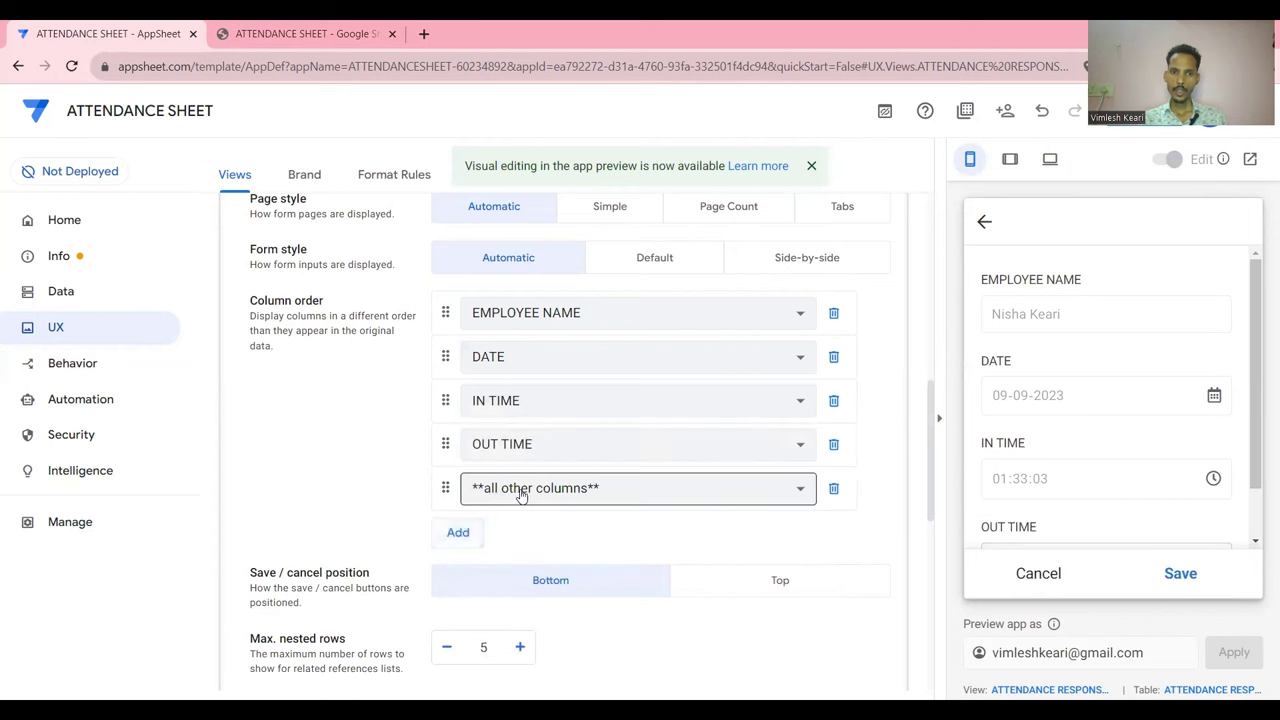
left_click(523, 489)
left_click(516, 606)
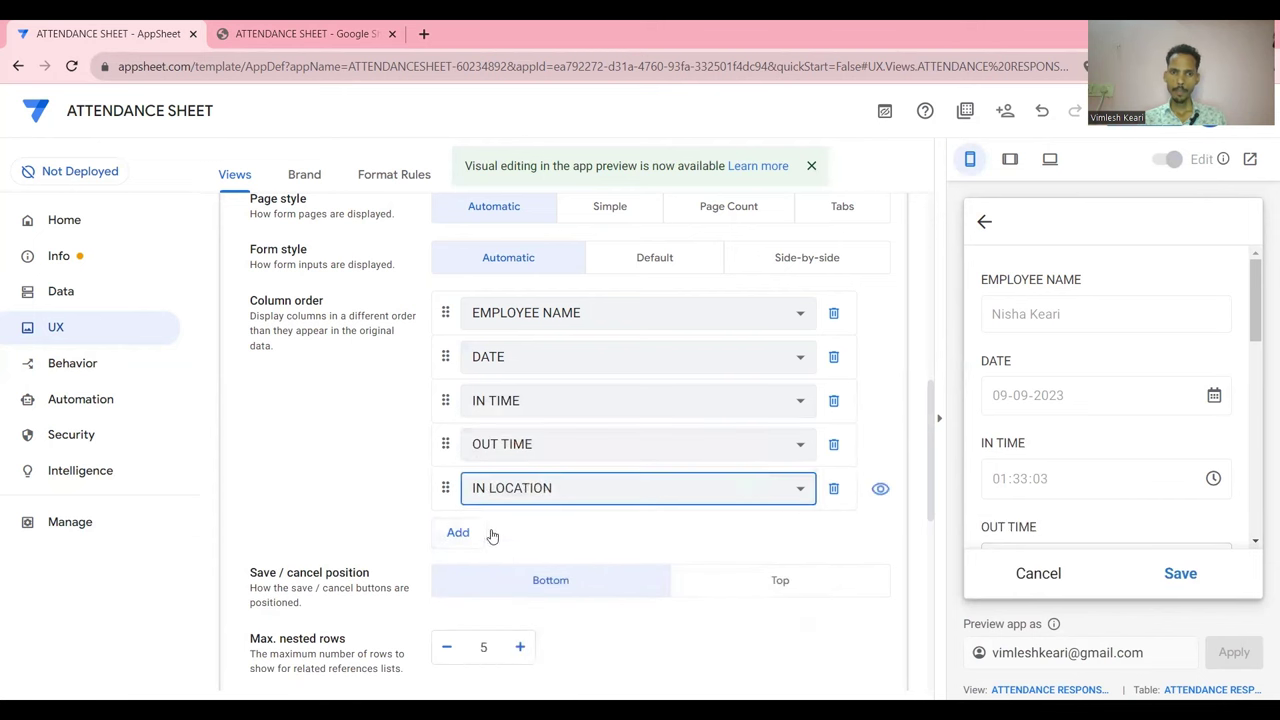
left_click(473, 537)
left_click(530, 531)
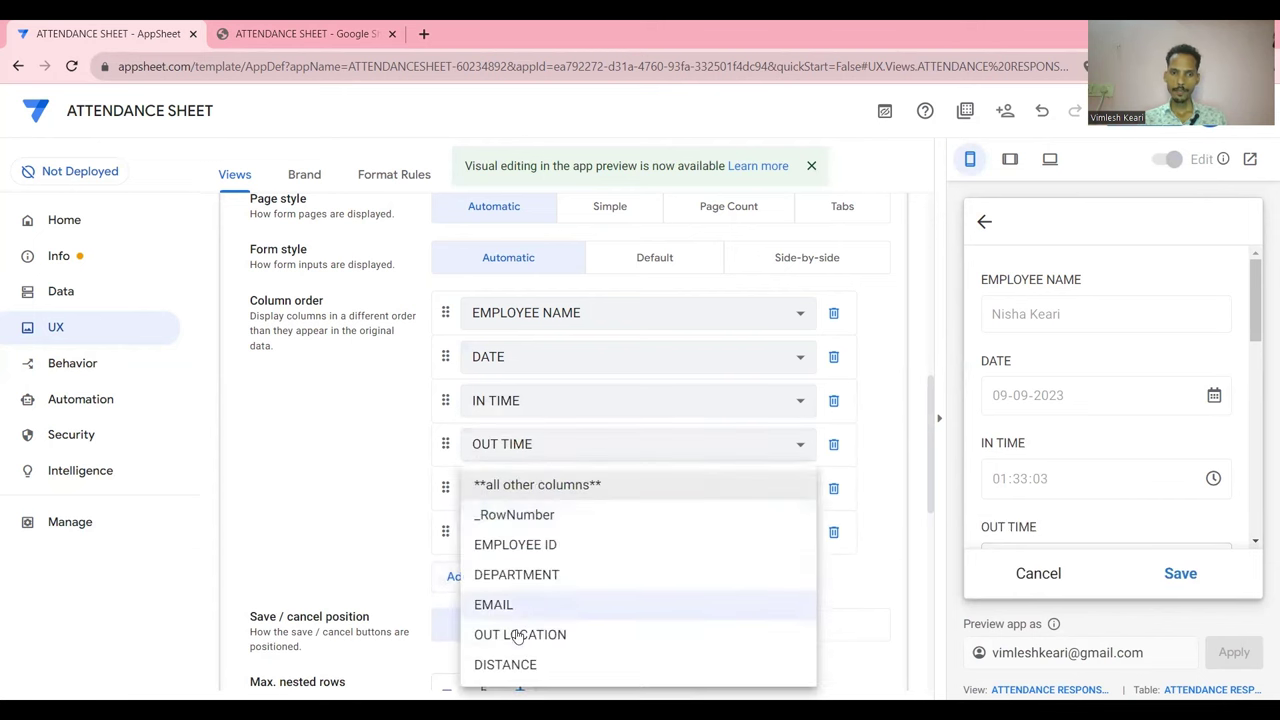
key("Return")
Remove OUT TIME from the form's fields
scroll(1007, 465, "down", 3)
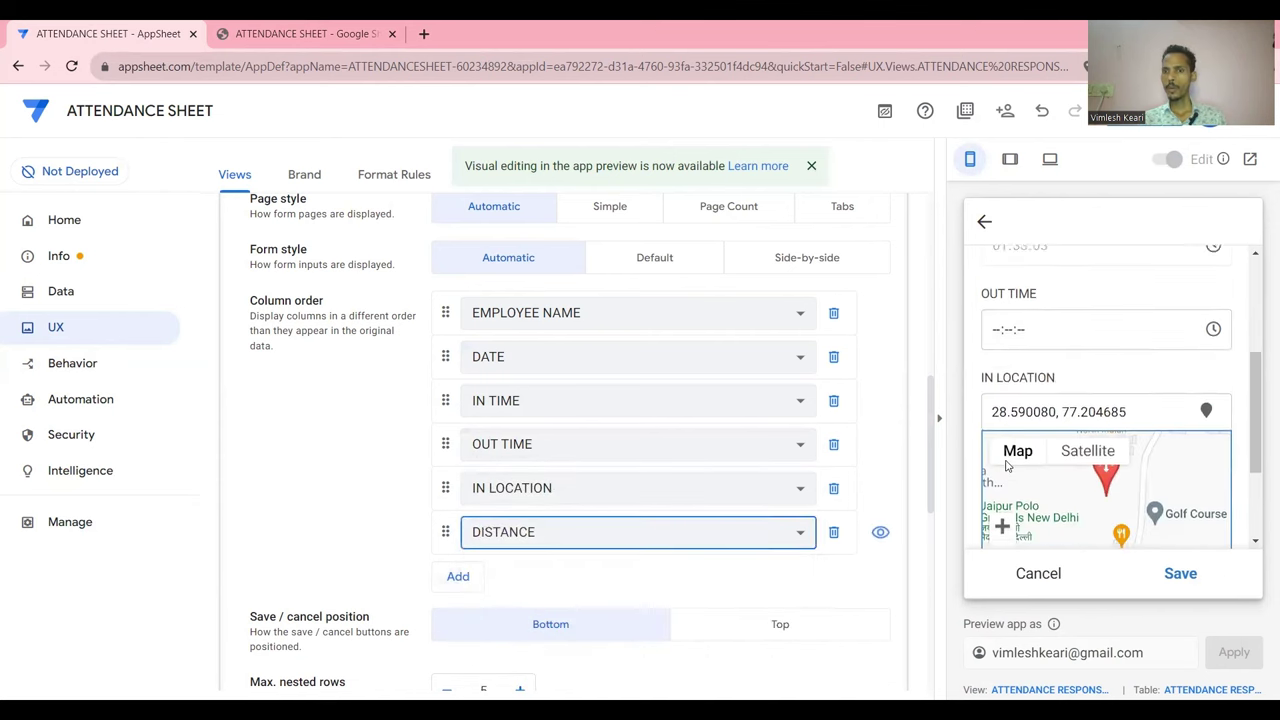
scroll(1073, 373, "up", 2)
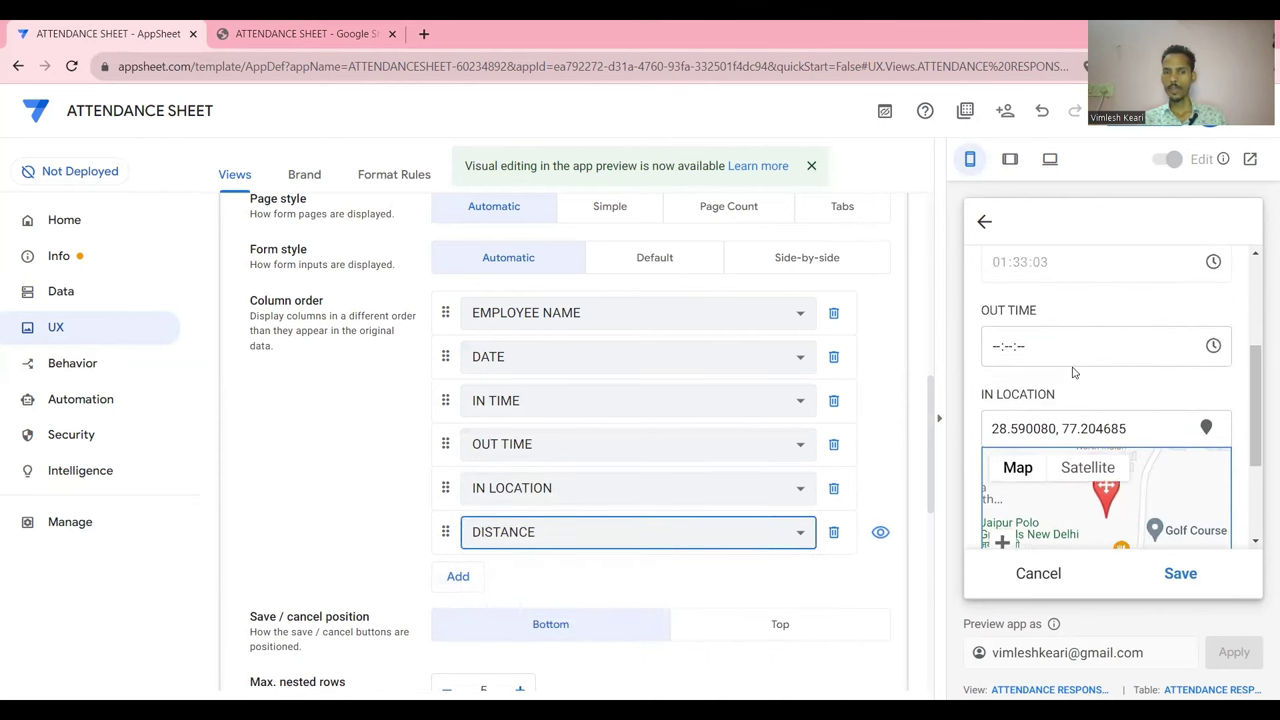
left_click(847, 447)
scroll(1122, 344, "down", 2)
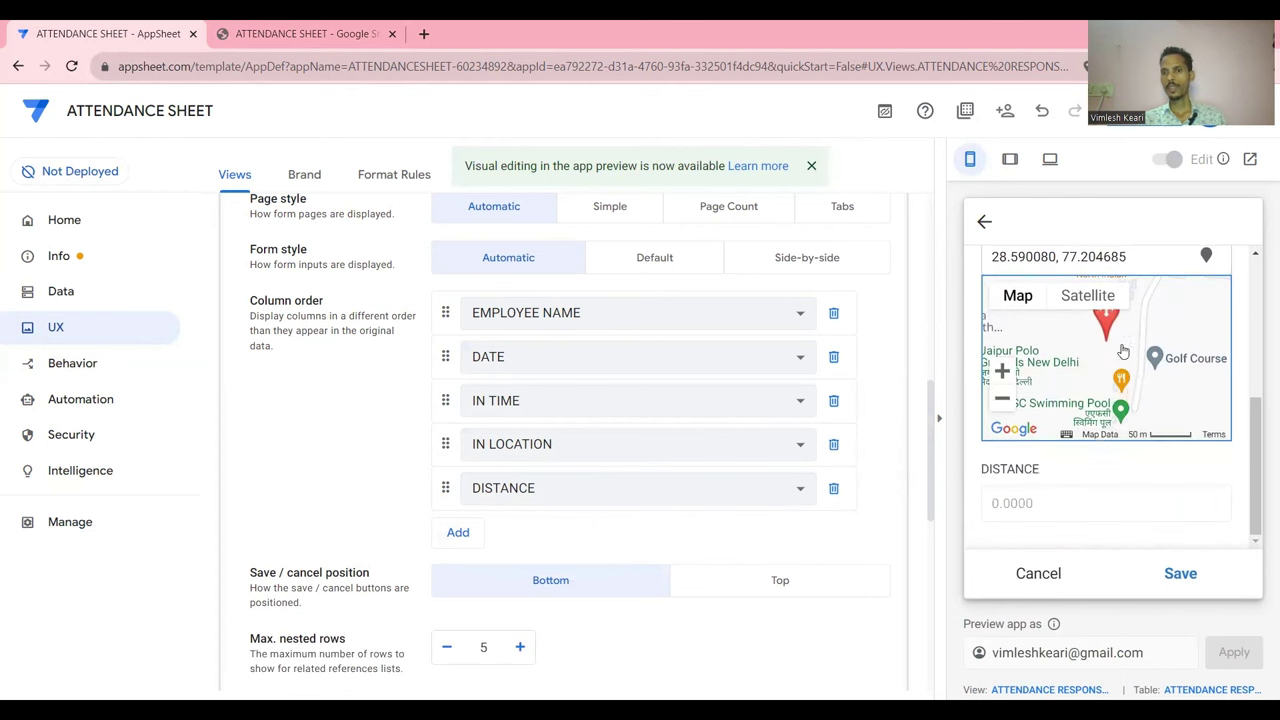
scroll(1097, 447, "up", 3)
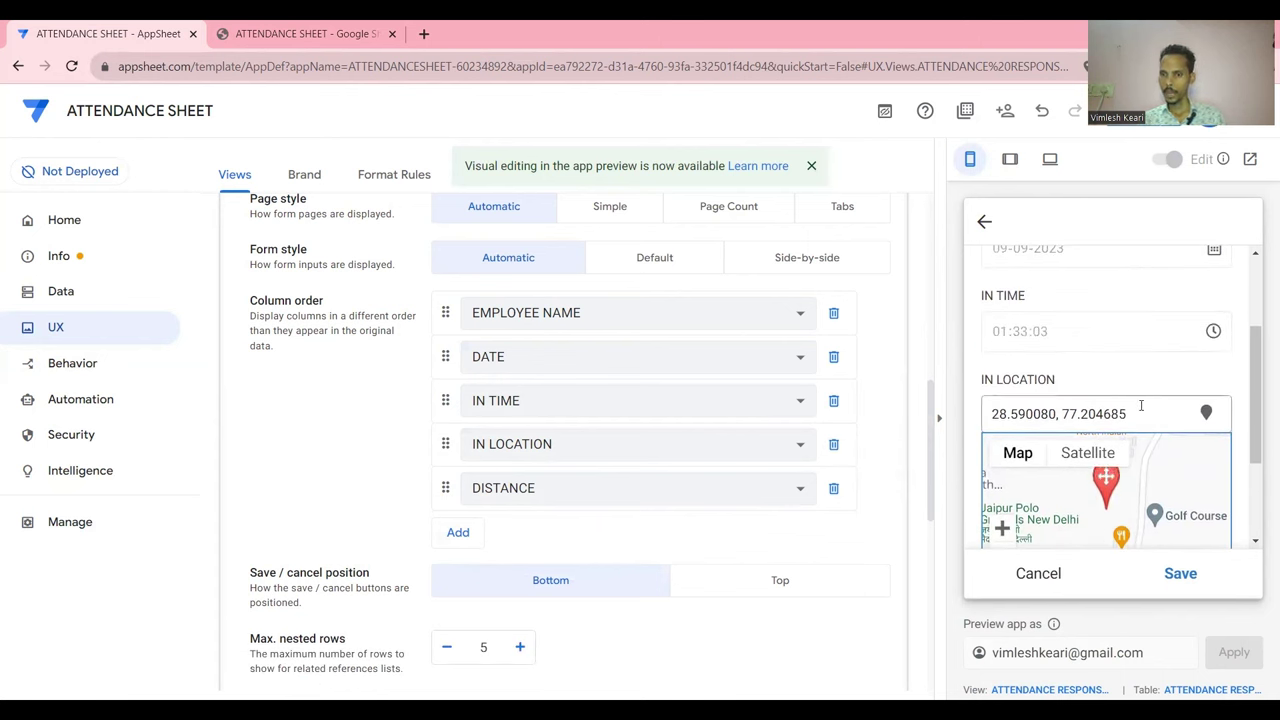
scroll(1140, 405, "down", 2)
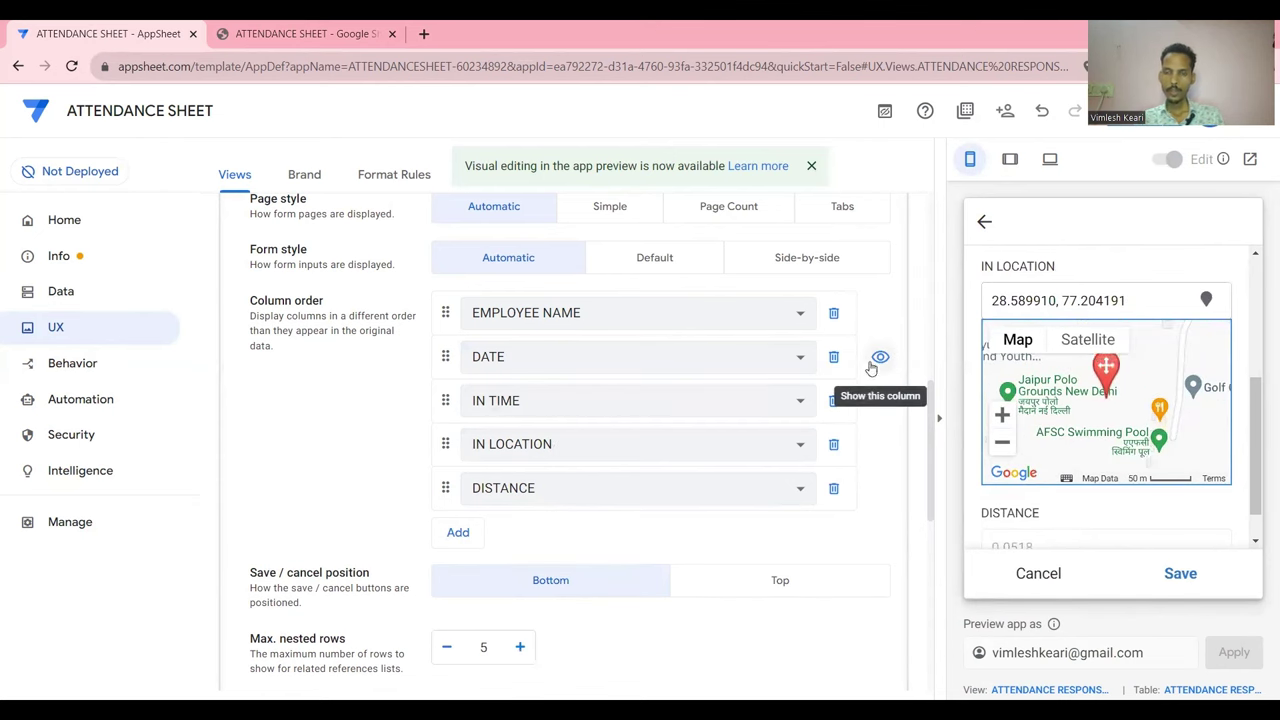
scroll(874, 360, "up", 2)
scroll(871, 369, "up", 1)
Review the ATTENDANCE RESPONSE column settings under Data > Columns
left_click(464, 336)
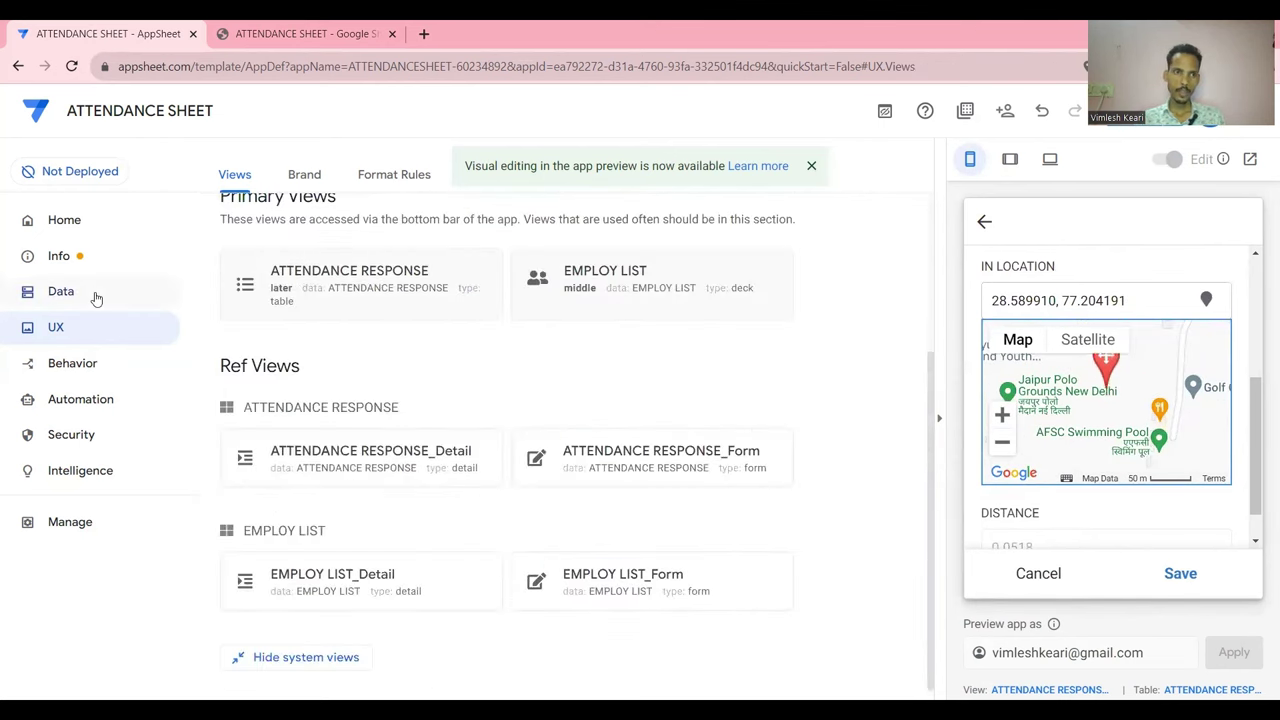
left_click(96, 296)
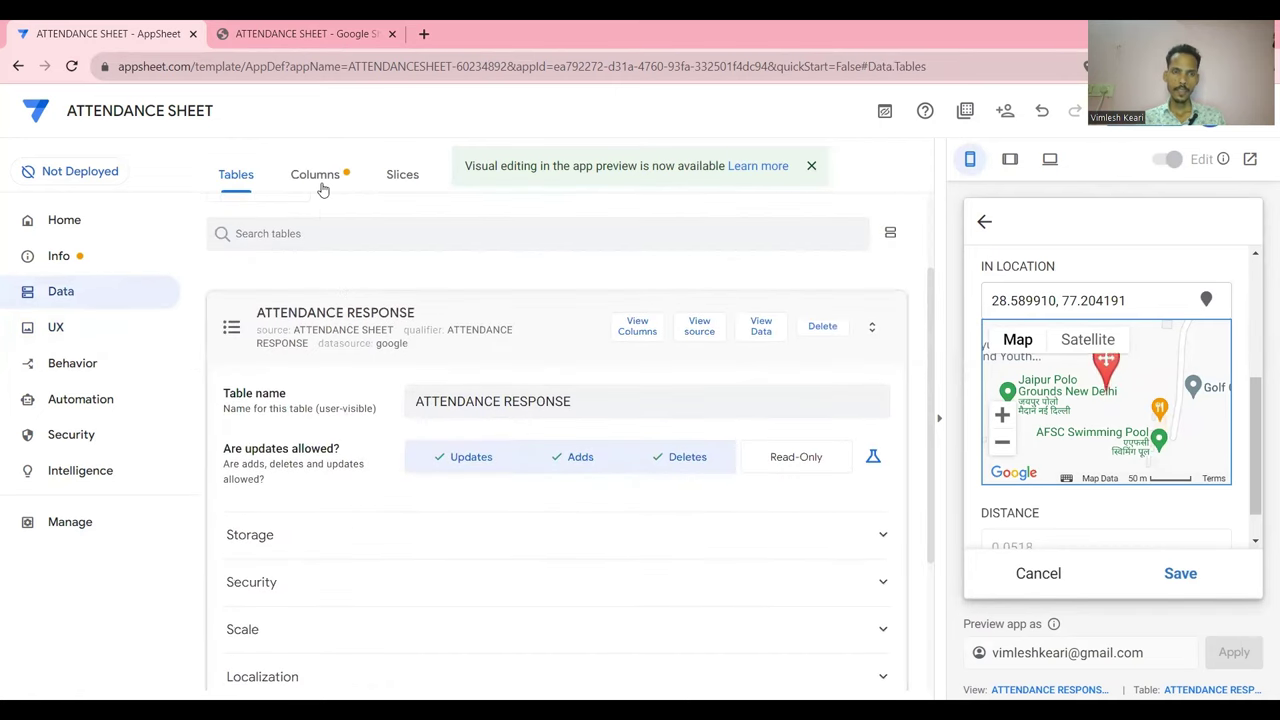
left_click(318, 180)
left_click(381, 352)
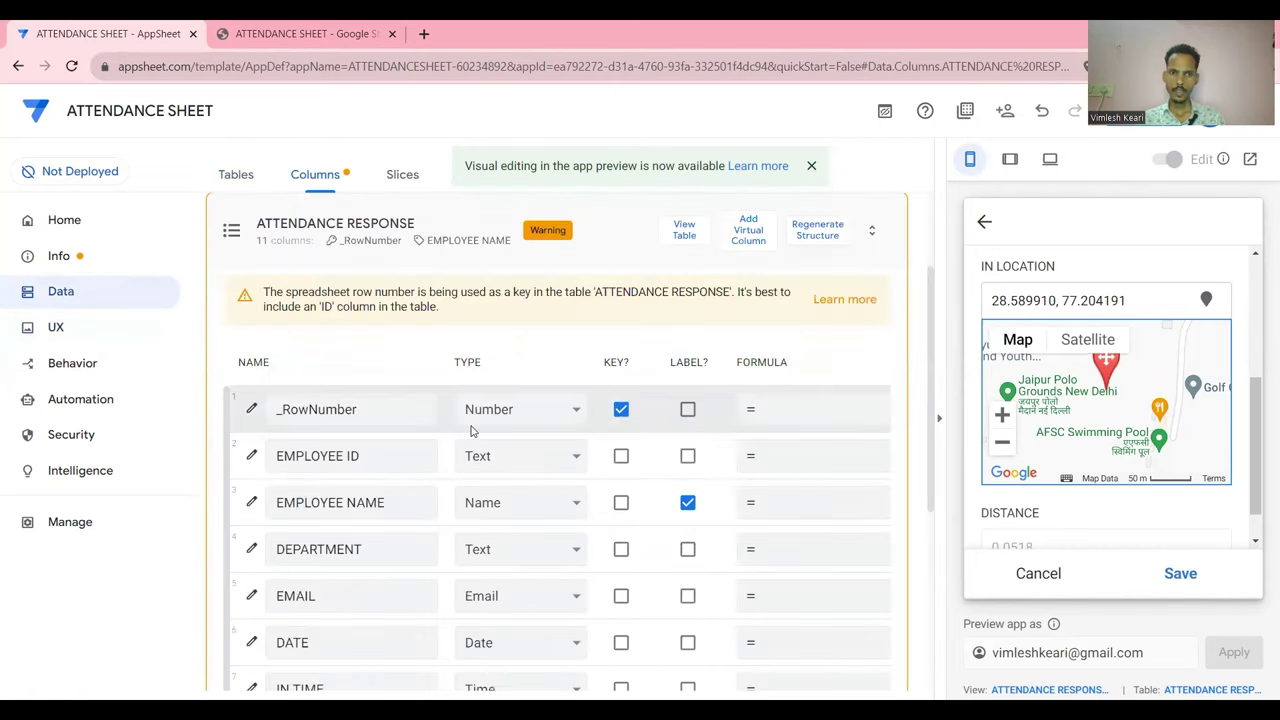
scroll(692, 413, "down", 3)
scroll(692, 413, "right", 5)
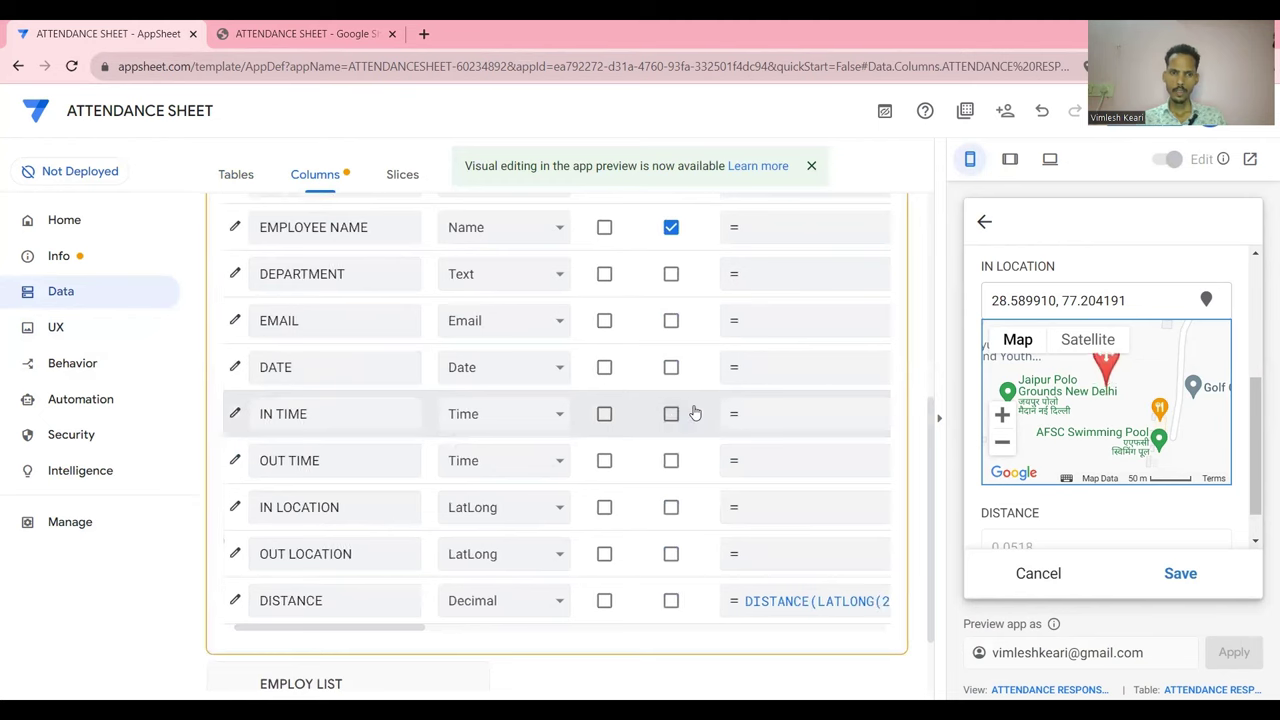
scroll(716, 448, "right", 5)
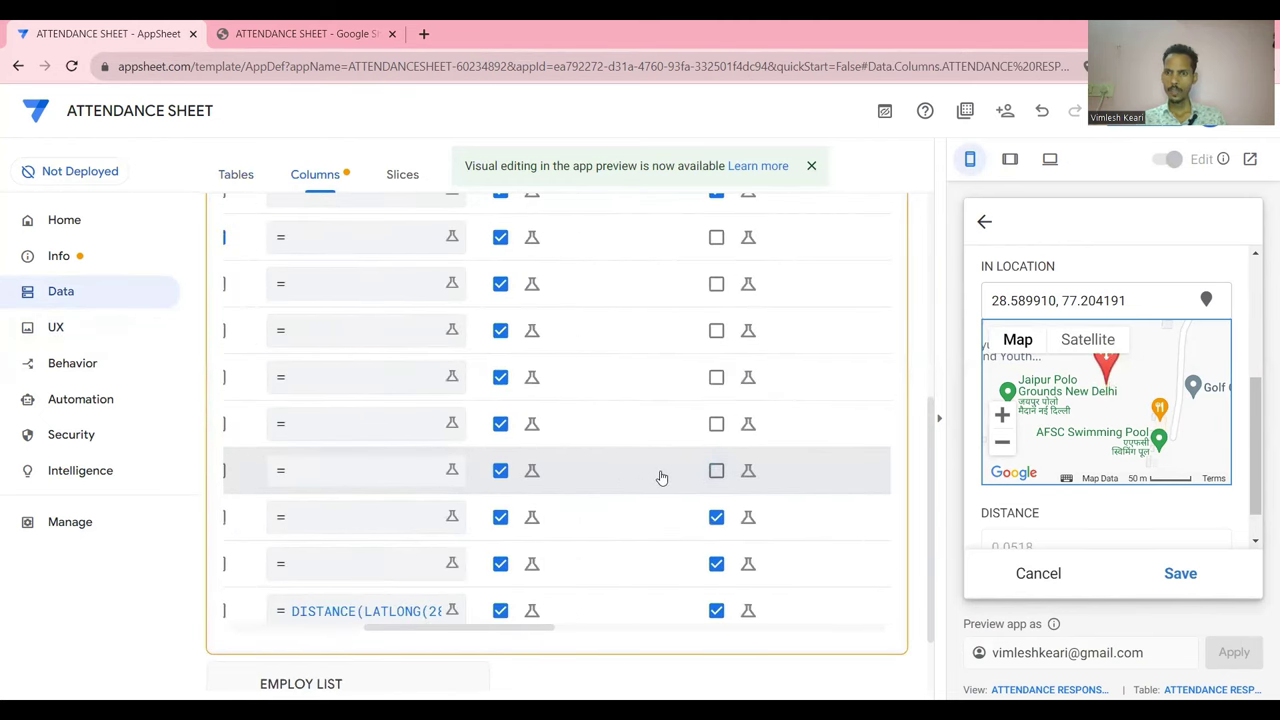
scroll(634, 486, "left", 5)
scroll(634, 486, "left", 2)
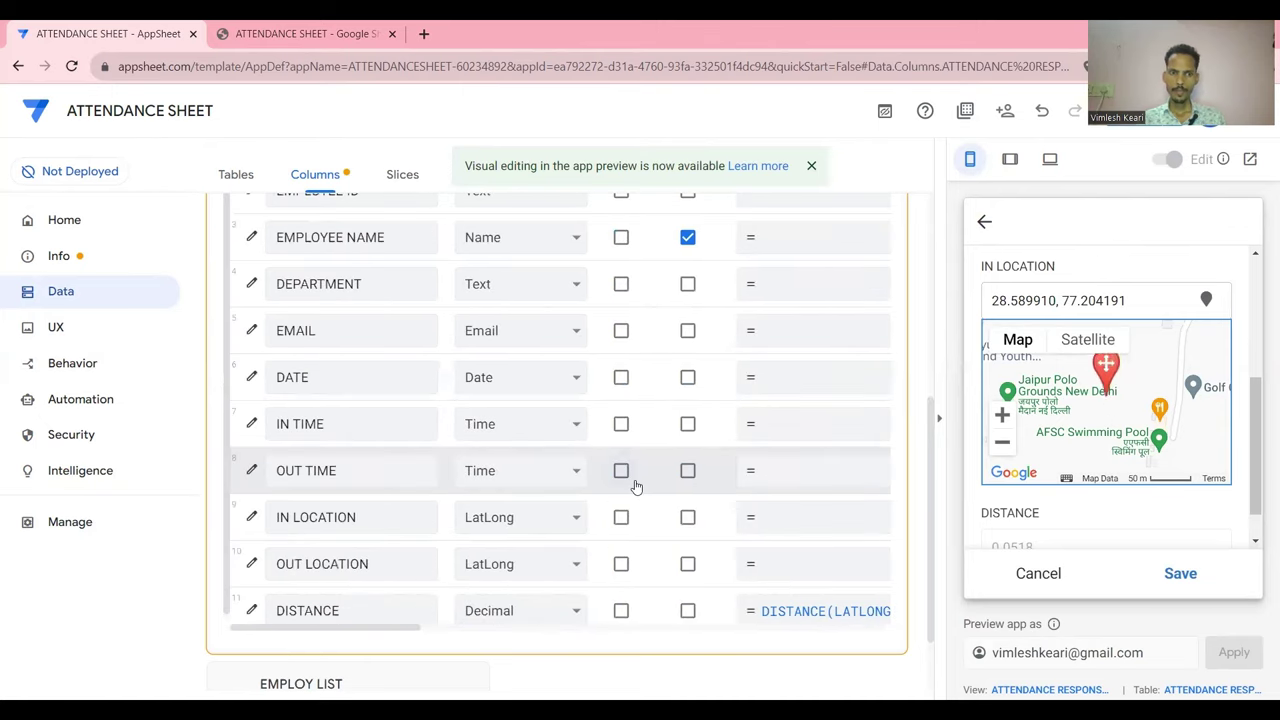
scroll(634, 486, "right", 5)
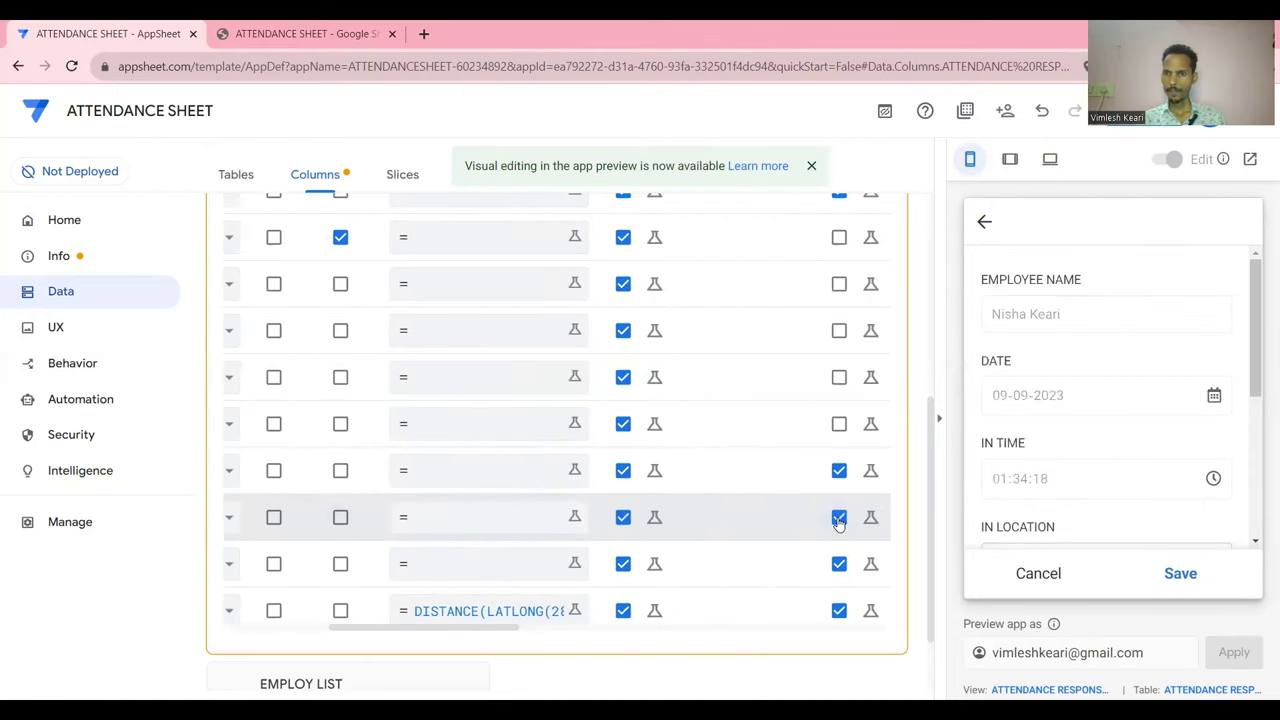
scroll(1066, 451, "down", 3)
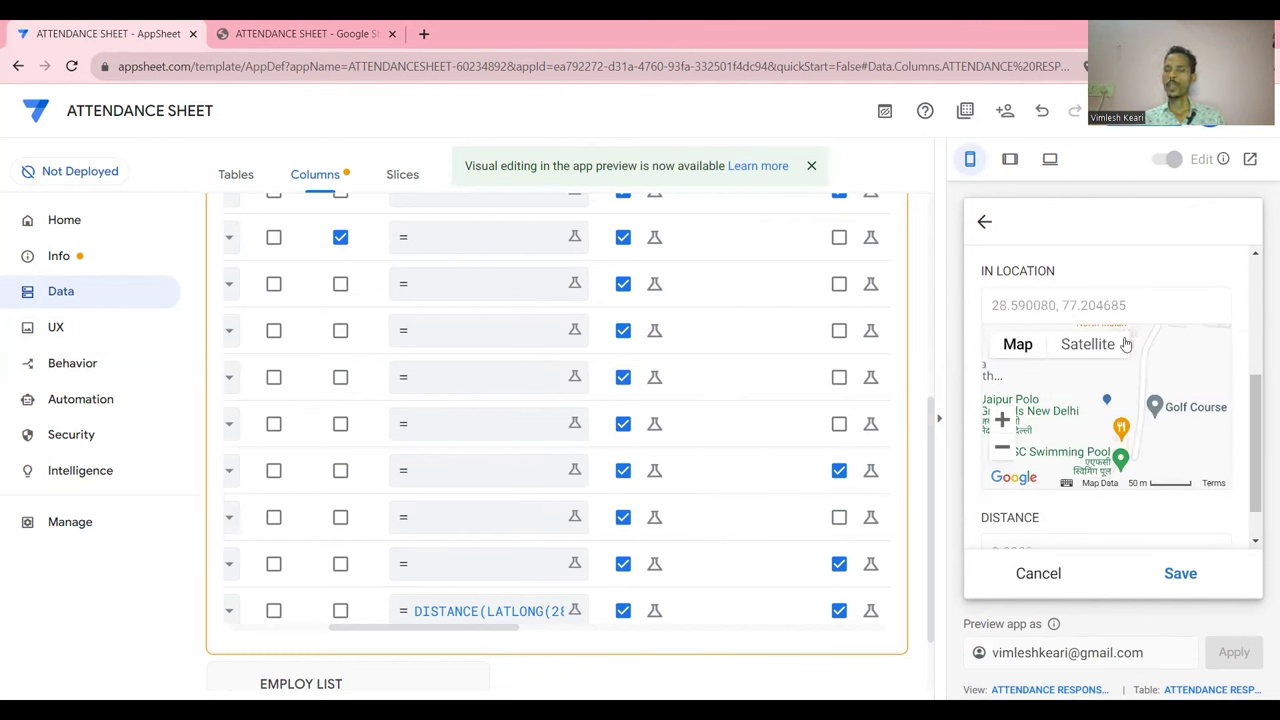
scroll(1080, 392, "down", 1)
scroll(1082, 395, "up", 1)
scroll(1086, 400, "down", 1)
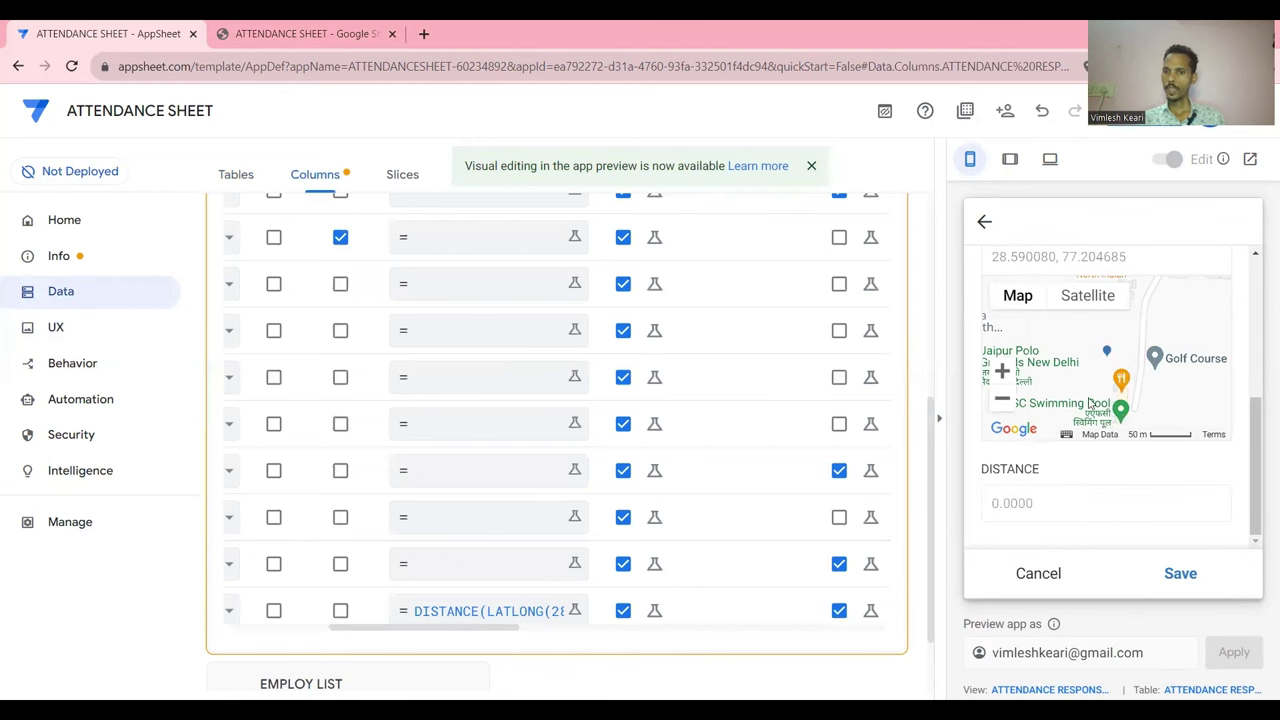
Save the test attendance entry in the preview and collapse the ATTENDANCE RESPONSE columns
left_click(1178, 574)
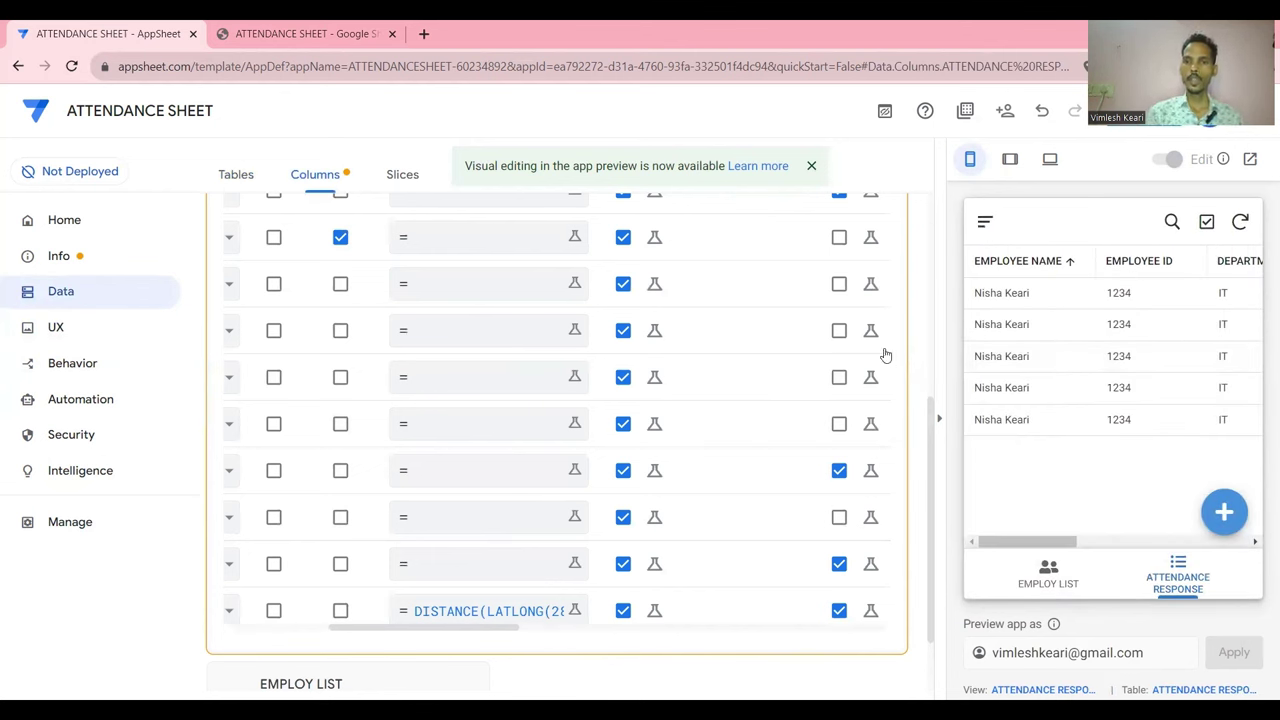
scroll(917, 314, "up", 5)
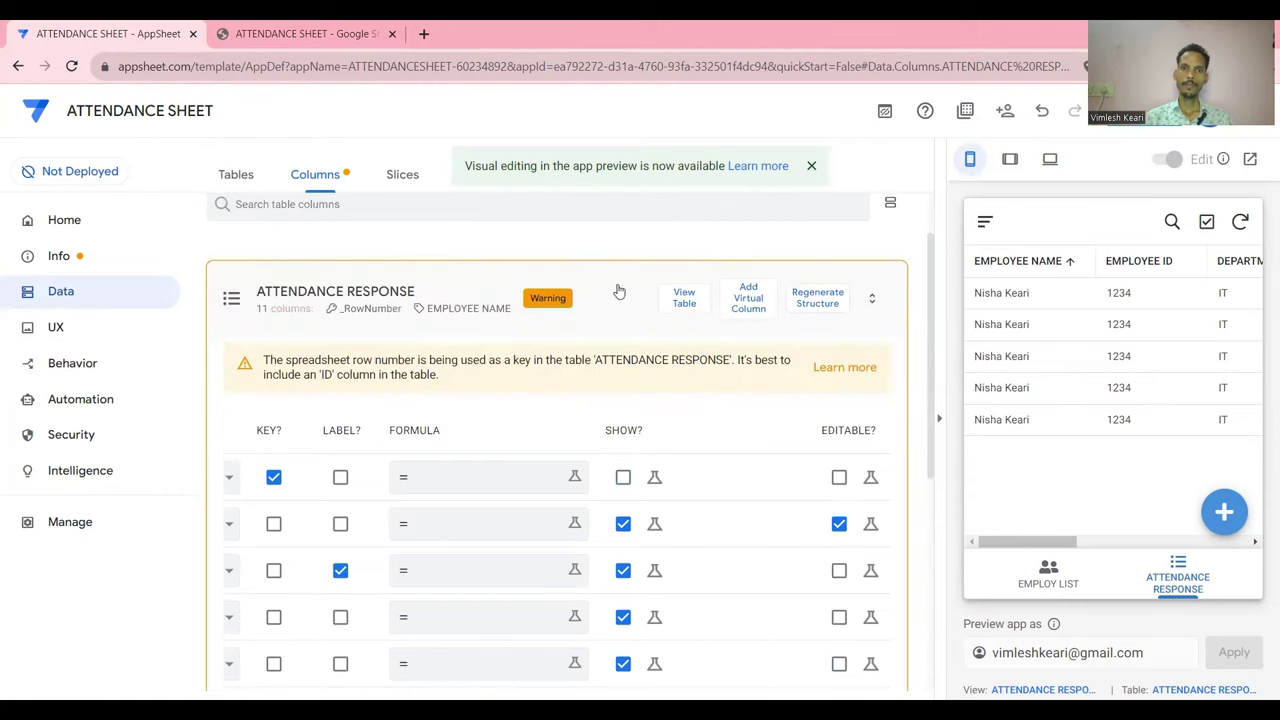
left_click(620, 290)
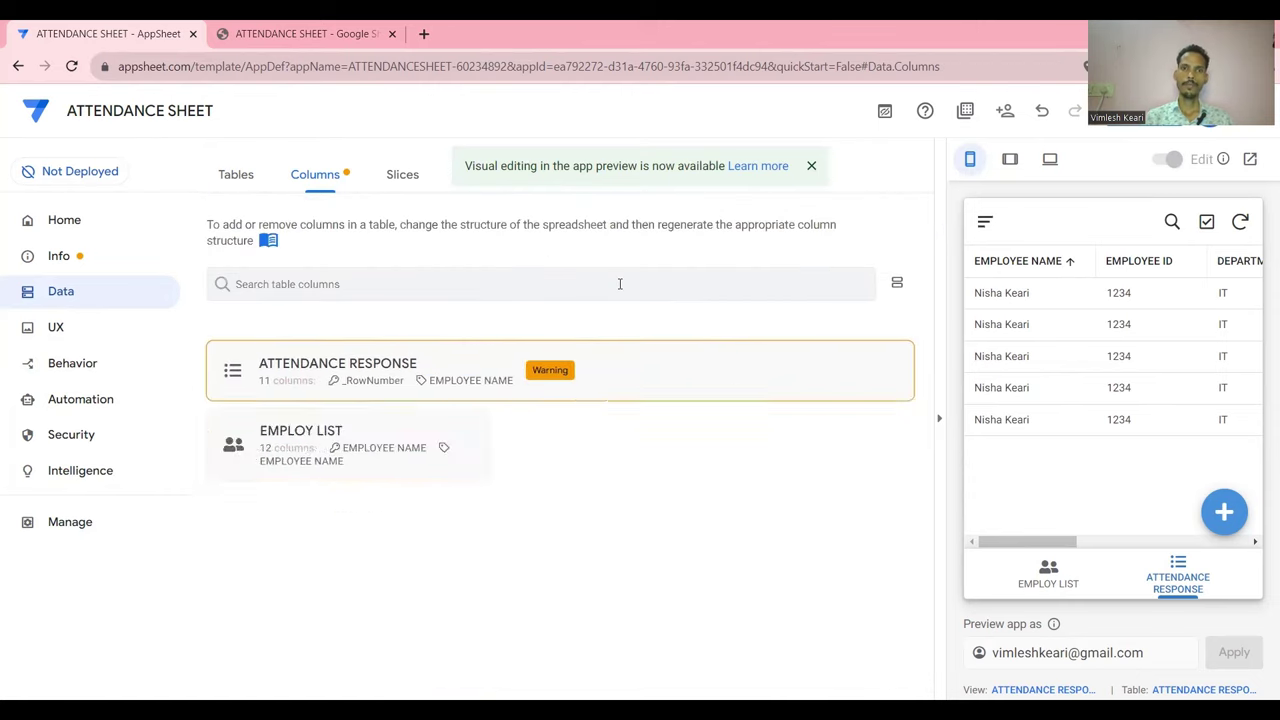
left_click(72, 363)
Create a new action named OUT for the ATTENDANCE RESPONSE table
left_click(264, 292)
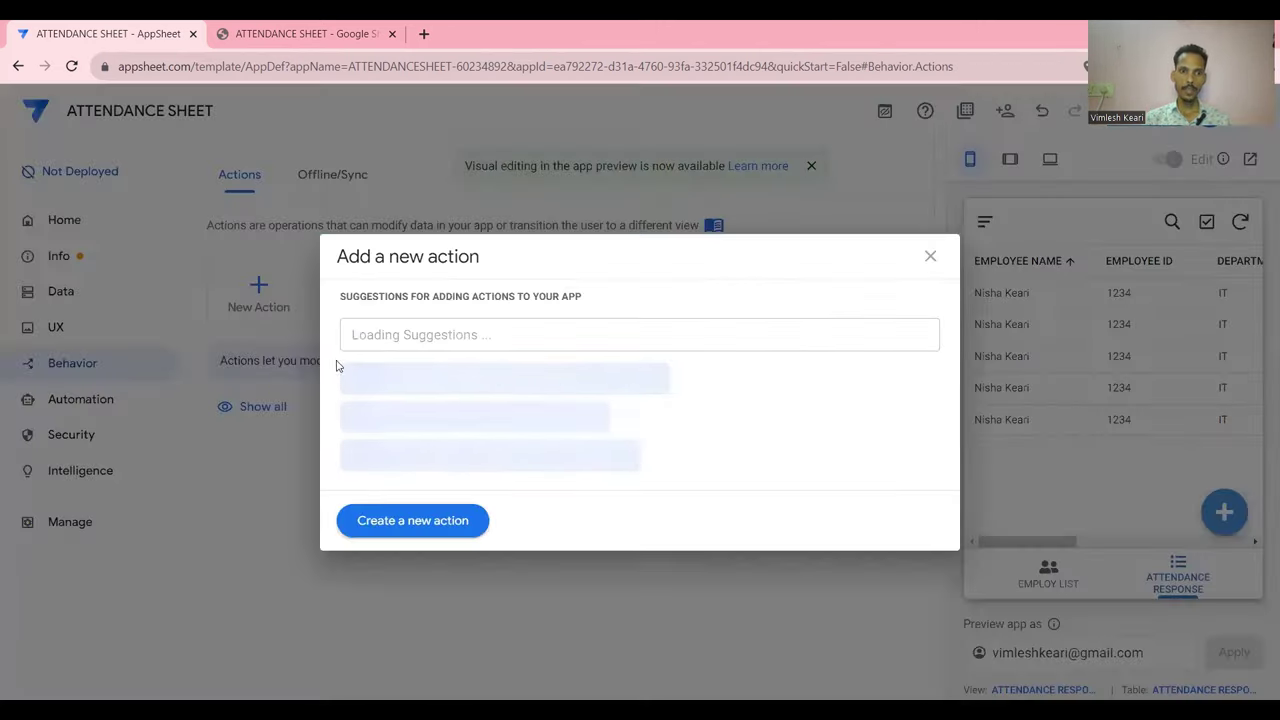
left_click(411, 520)
scroll(474, 497, "down", 2)
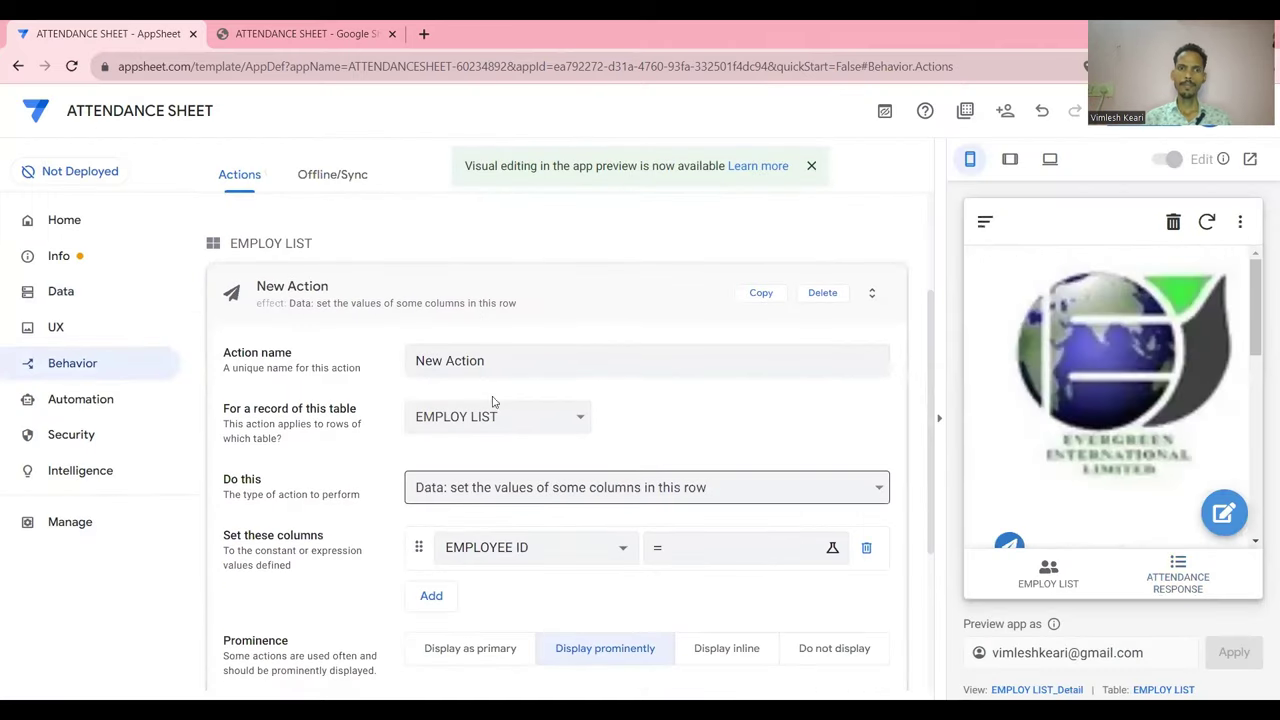
left_click(484, 361)
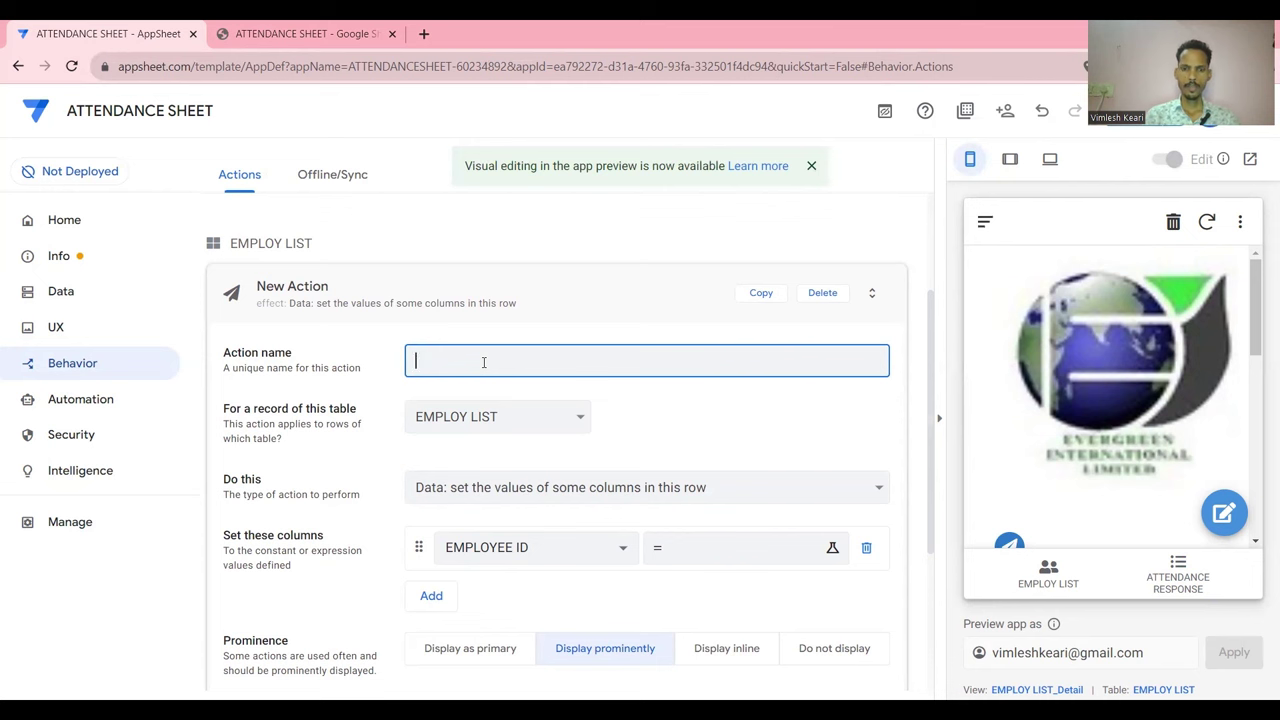
left_click(548, 428)
left_click(531, 446)
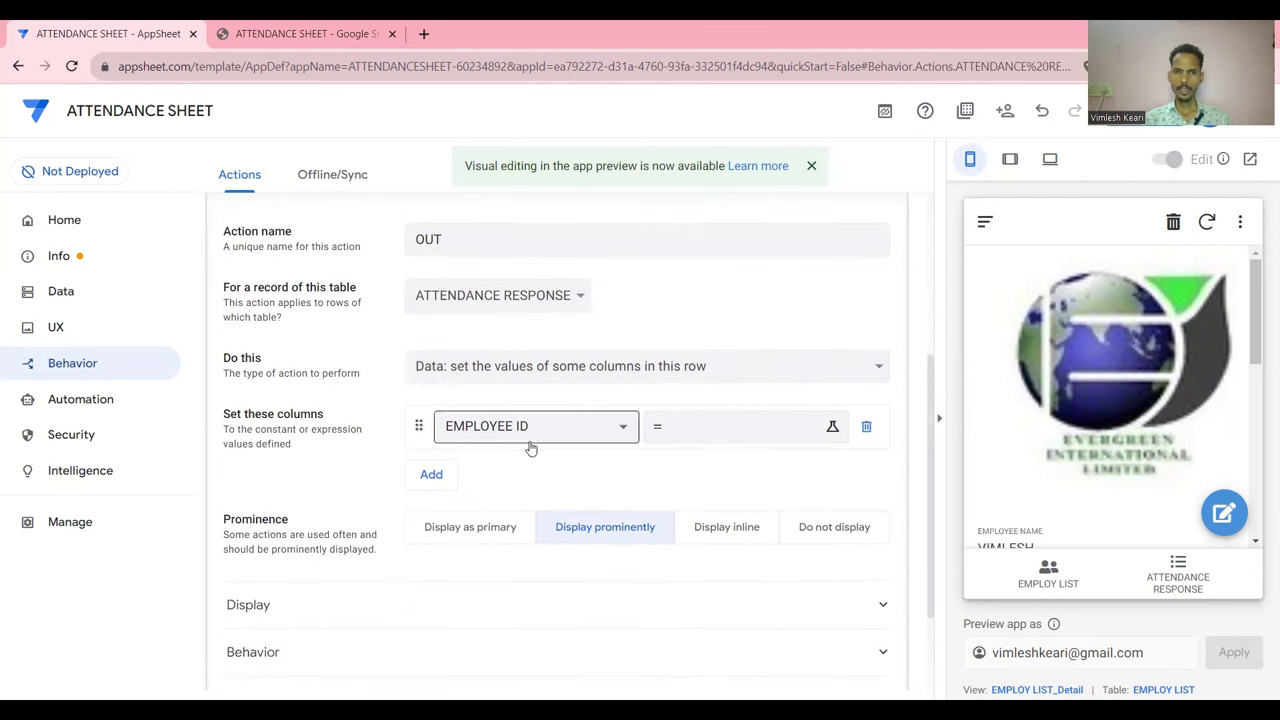
Make OUT set row values, choosing OUT TIME and opening its value expression
left_click(613, 368)
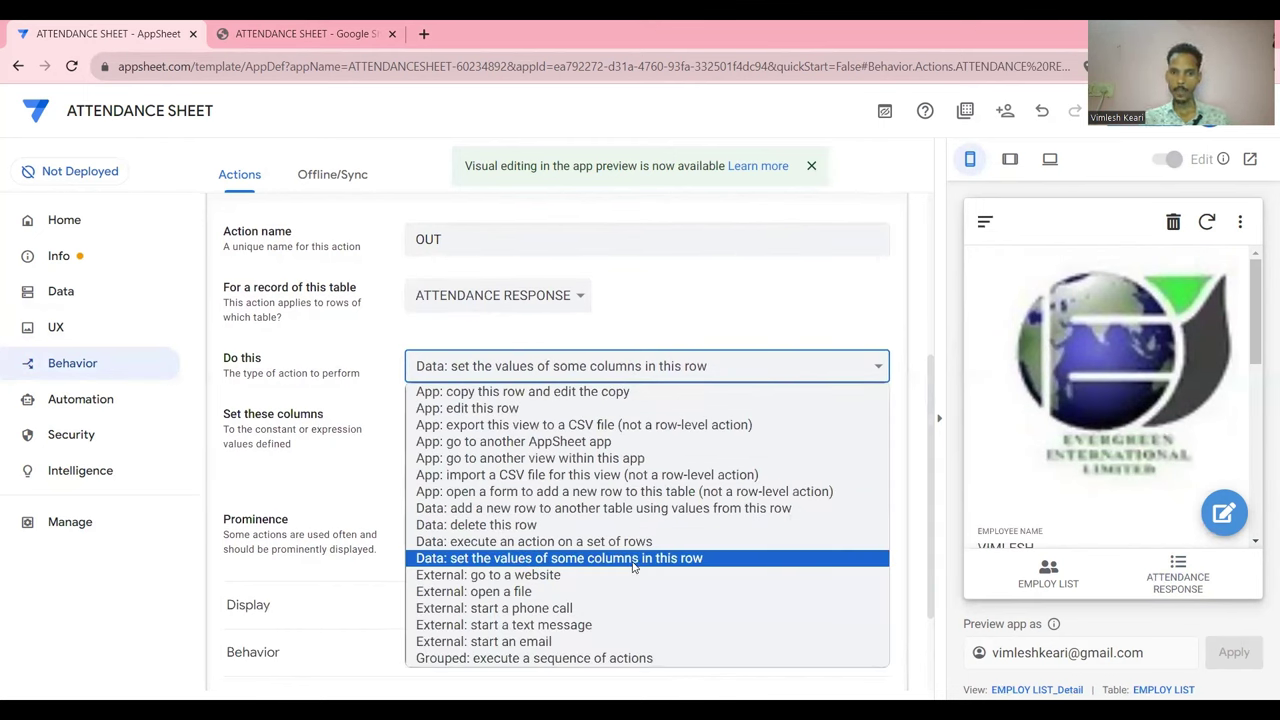
left_click(632, 566)
left_click(612, 428)
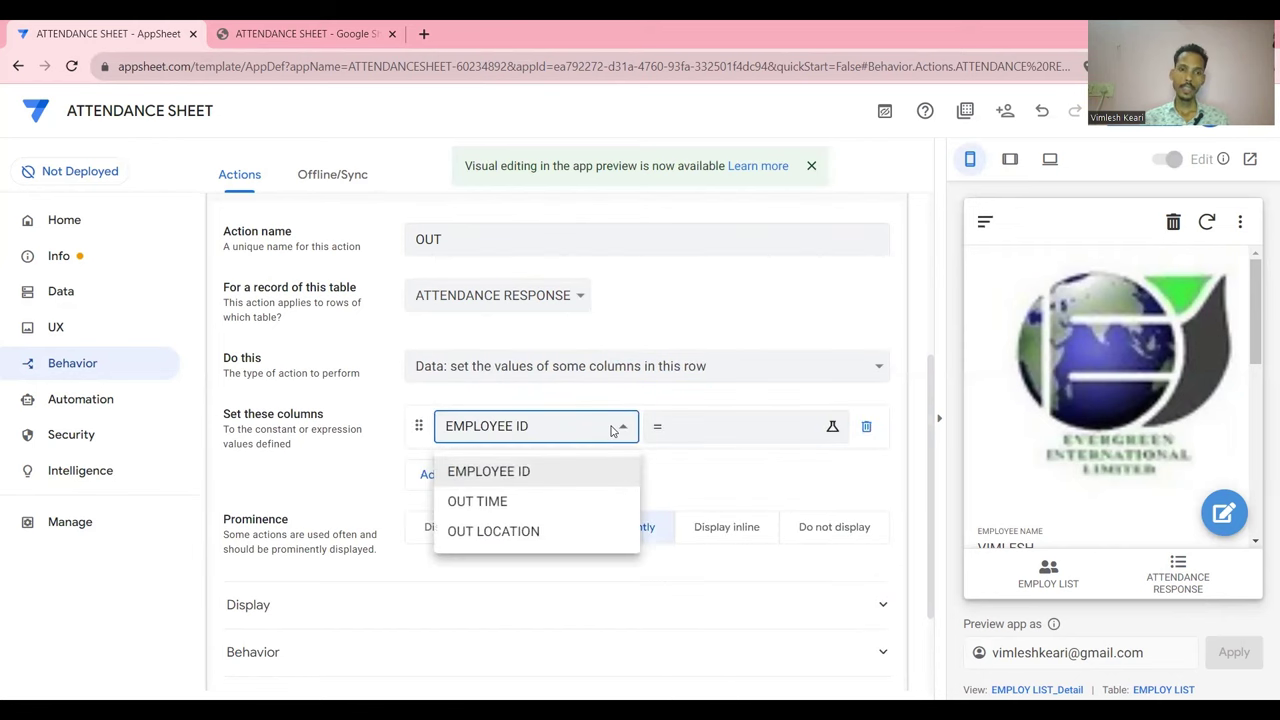
left_click(517, 501)
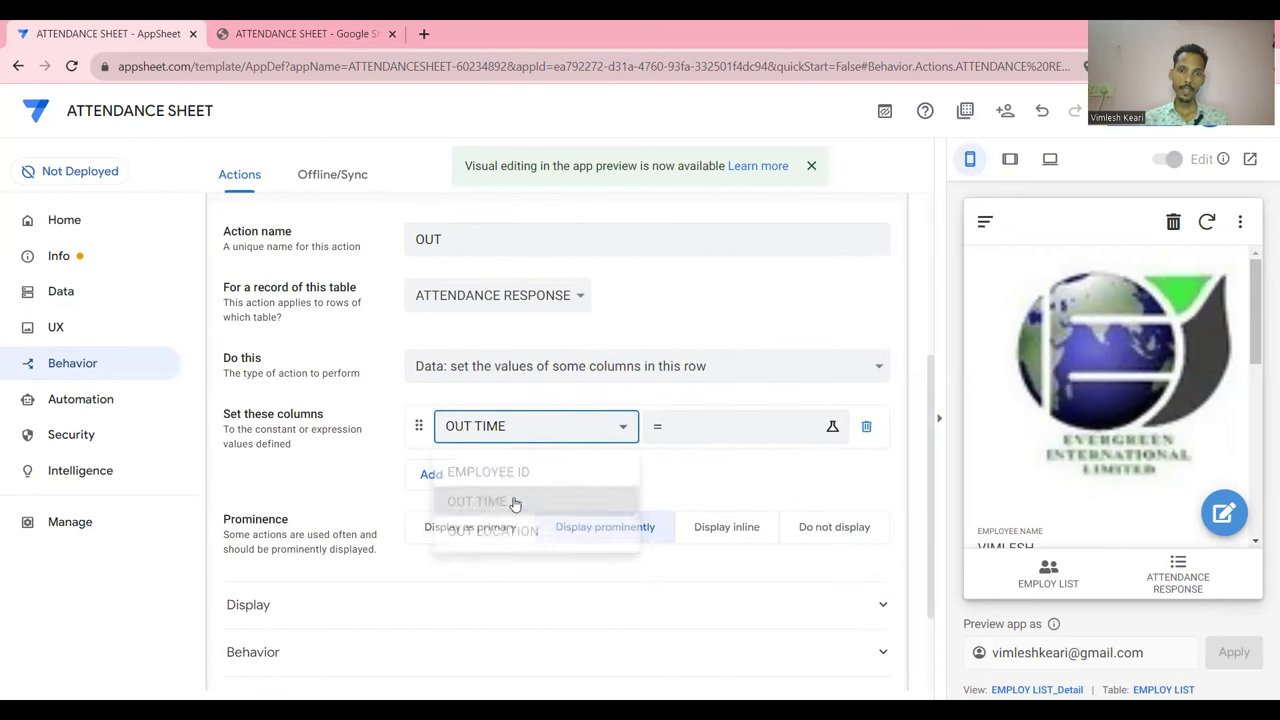
left_click(700, 428)
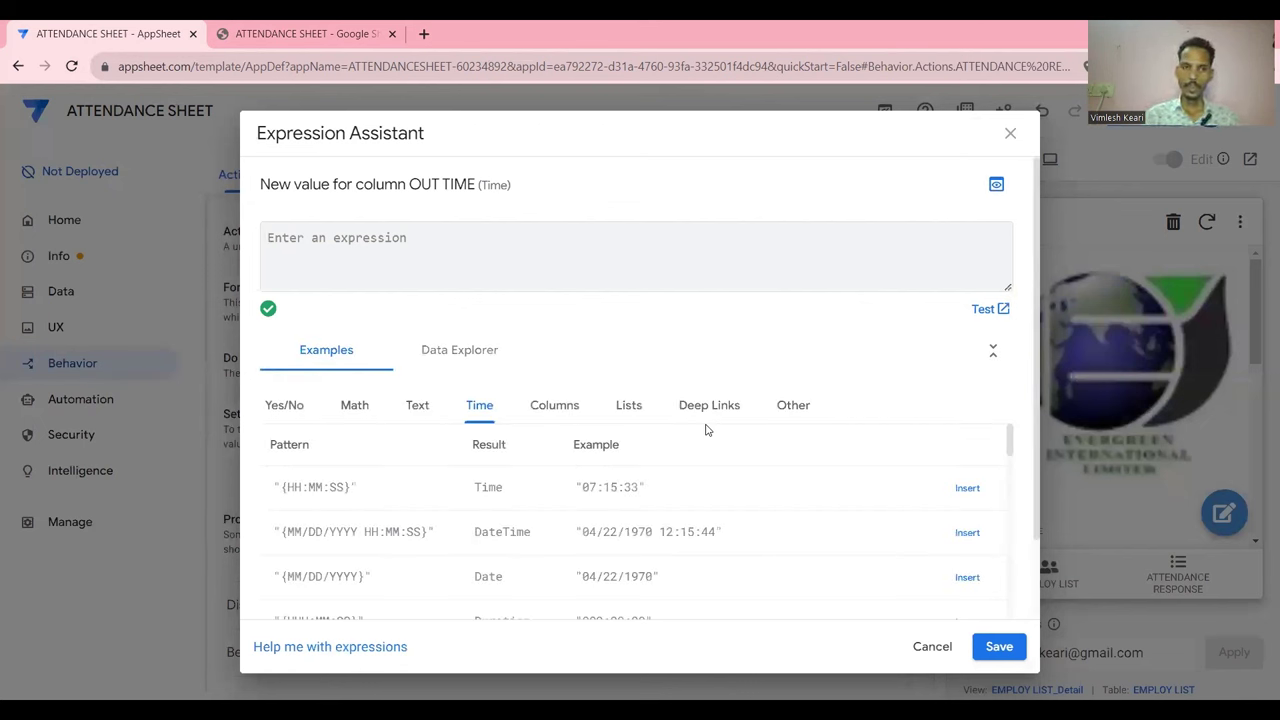
Enter TIMENOW() for OUT TIME, then add OUT LOCATION with the expression HERE()
type("TIMENOW()")
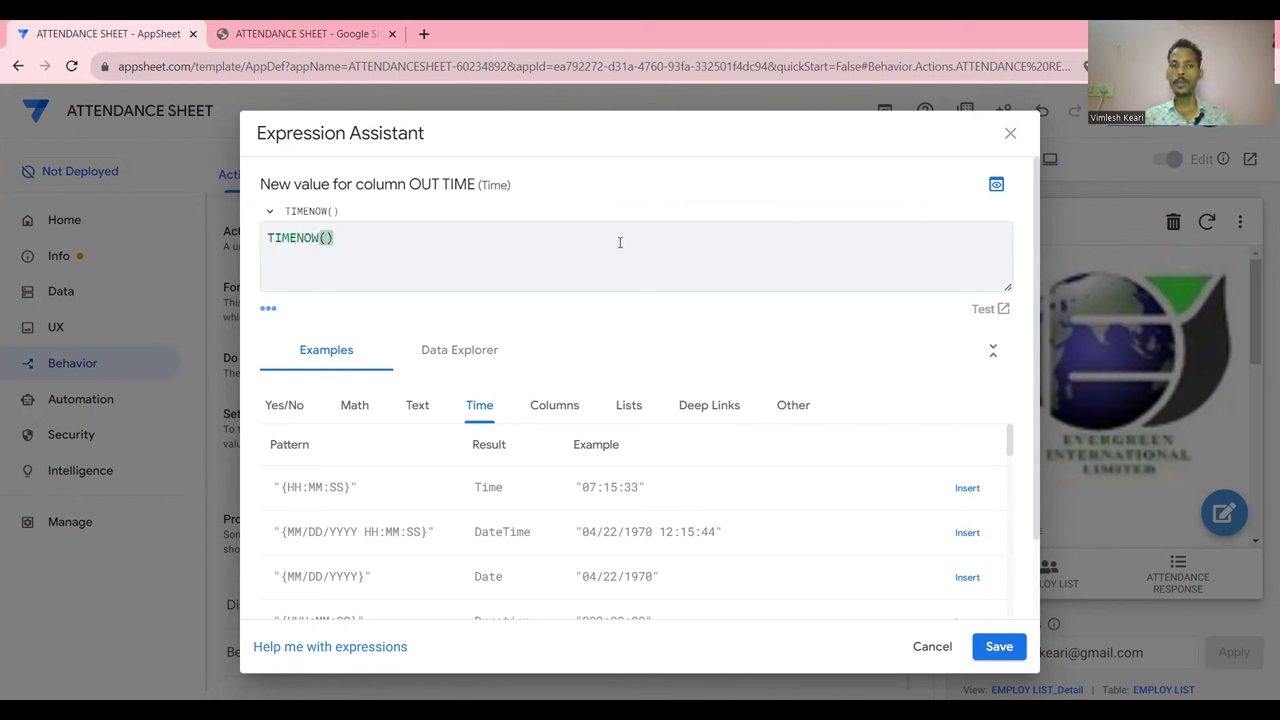
left_click(999, 646)
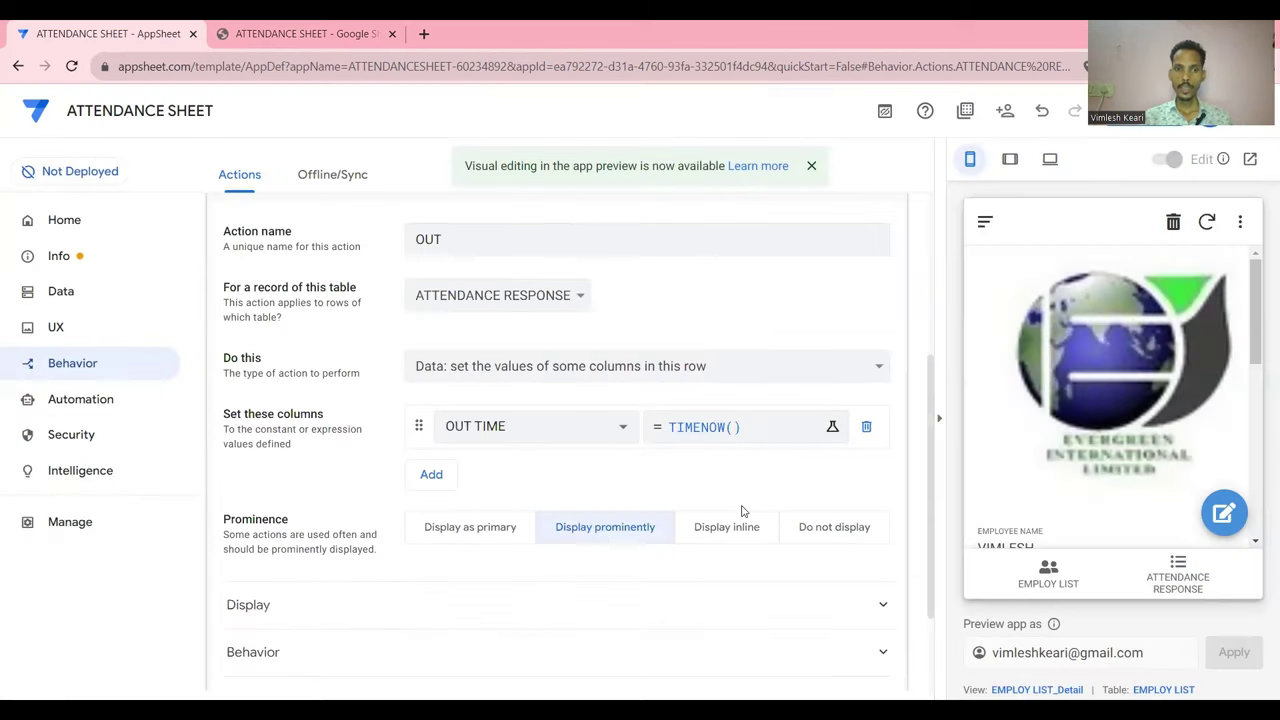
left_click(433, 474)
left_click(514, 480)
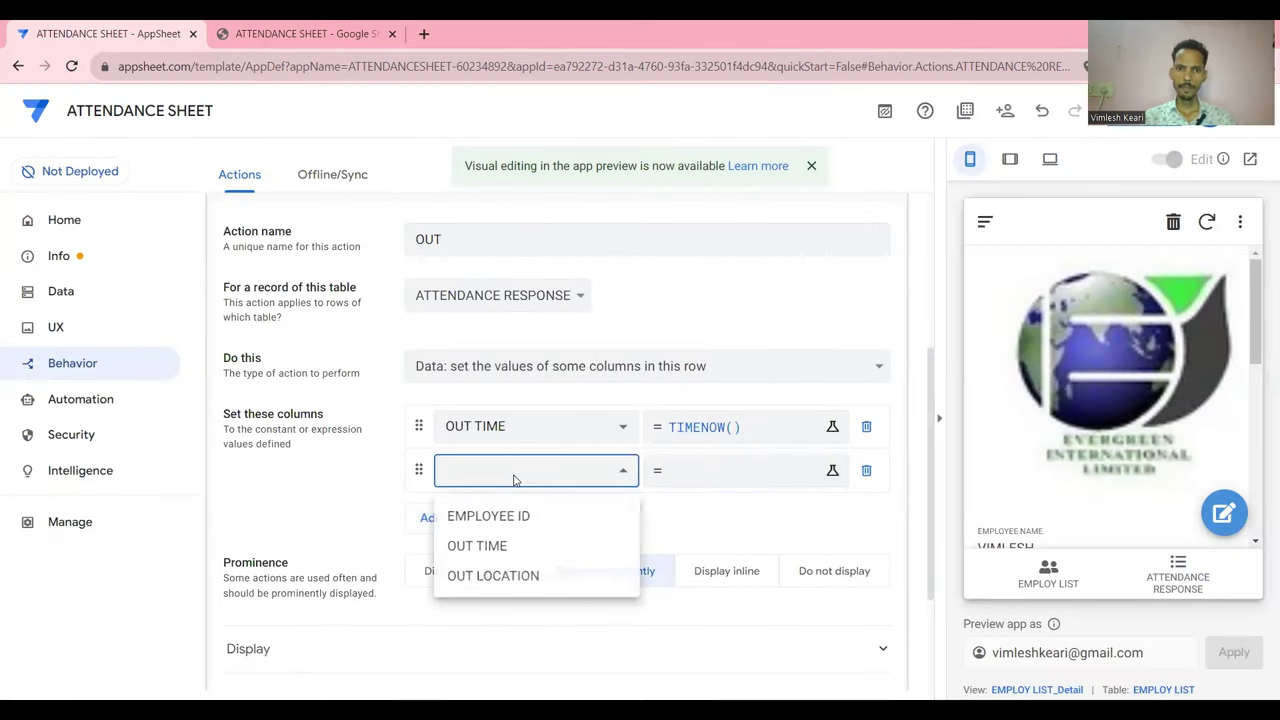
left_click(514, 580)
left_click(708, 474)
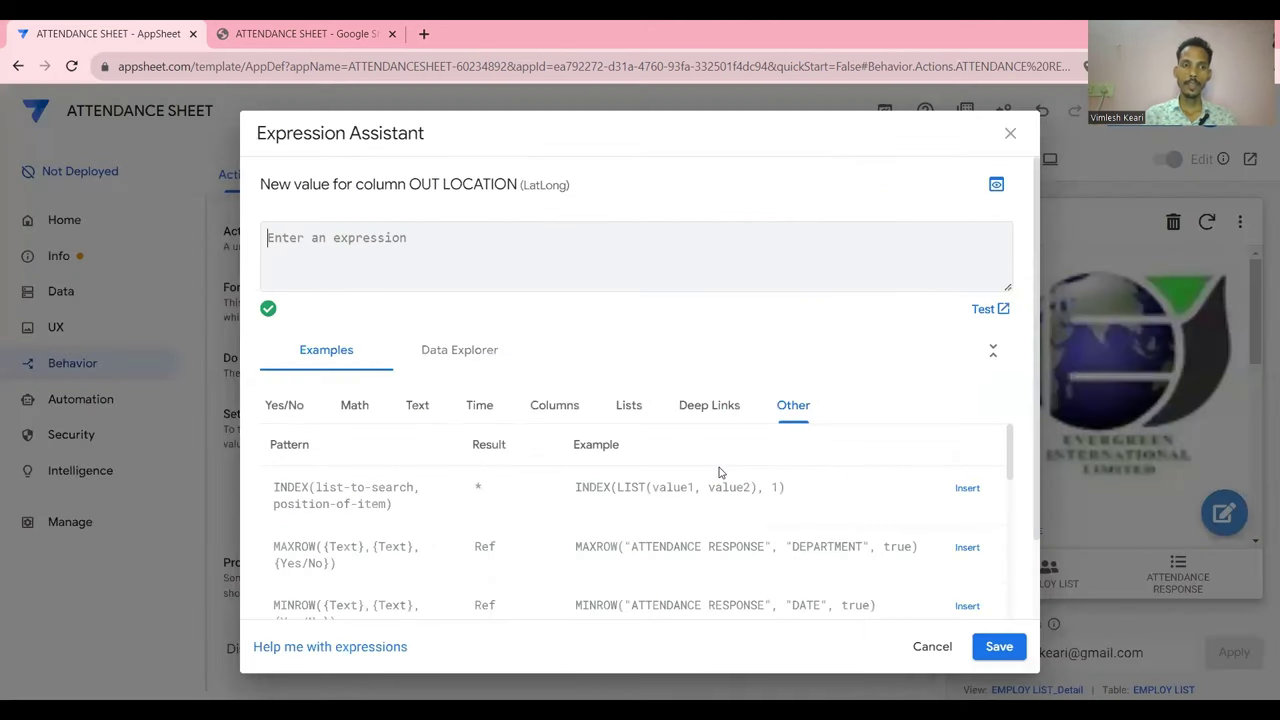
type("H")
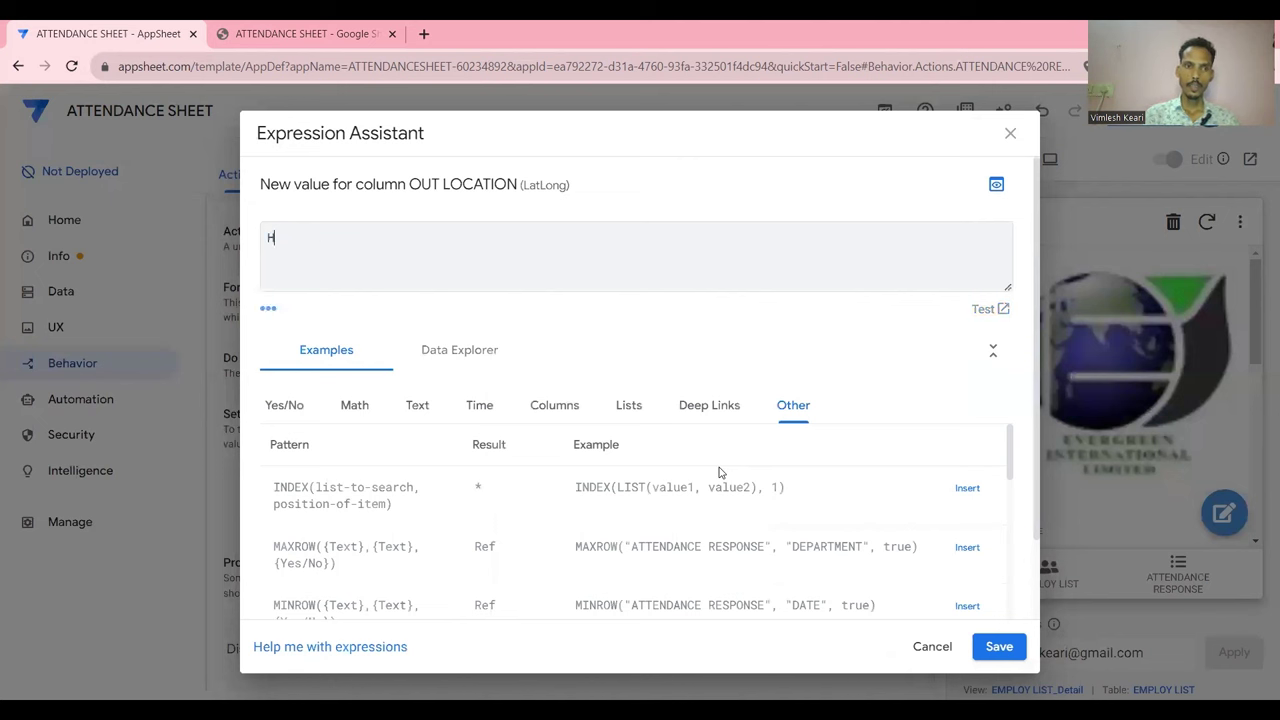
type("ERE()")
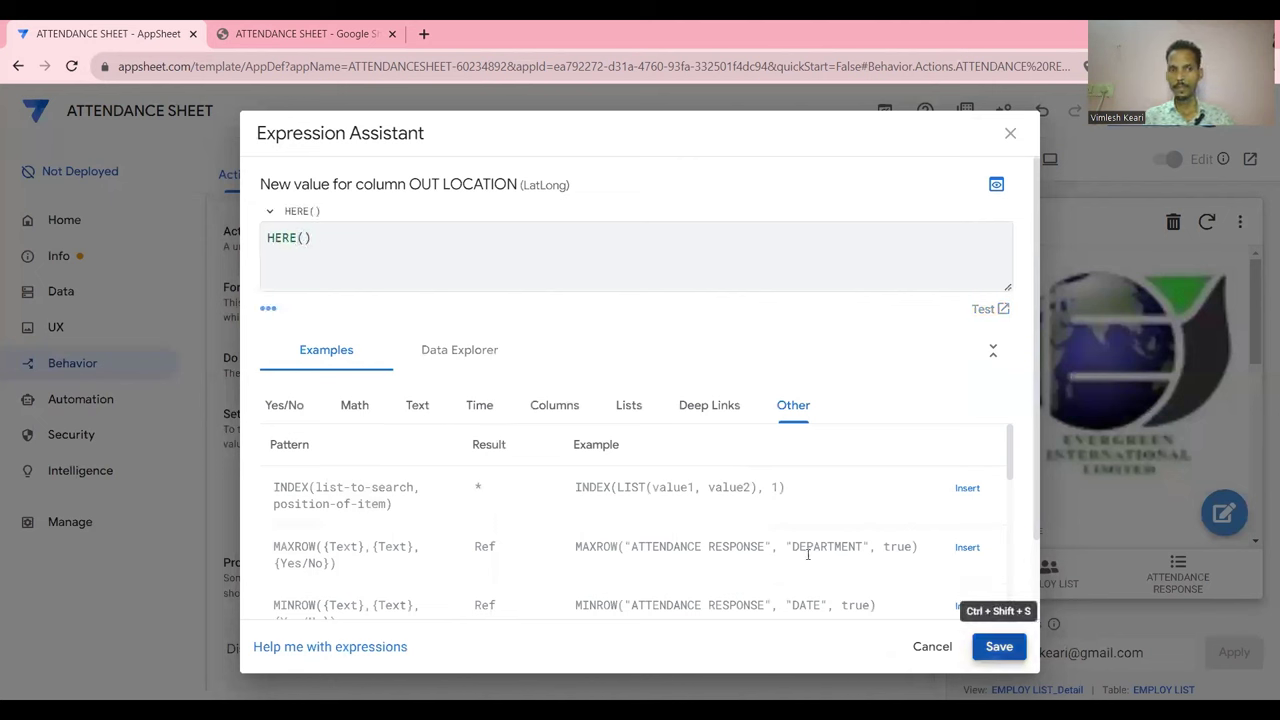
left_click(999, 646)
scroll(808, 554, "down", 2)
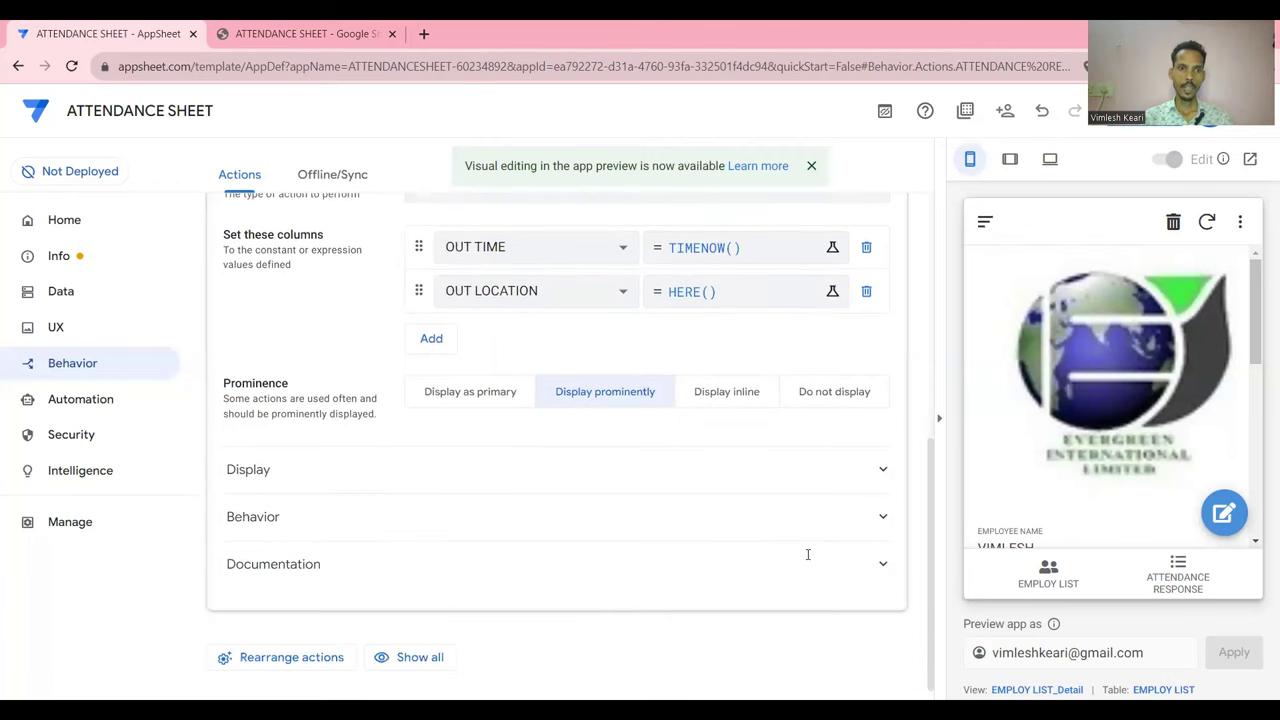
Give the OUT action the filled exit-arrow icon found by searching 'exit'
left_click(794, 486)
scroll(794, 484, "down", 1)
scroll(765, 480, "down", 1)
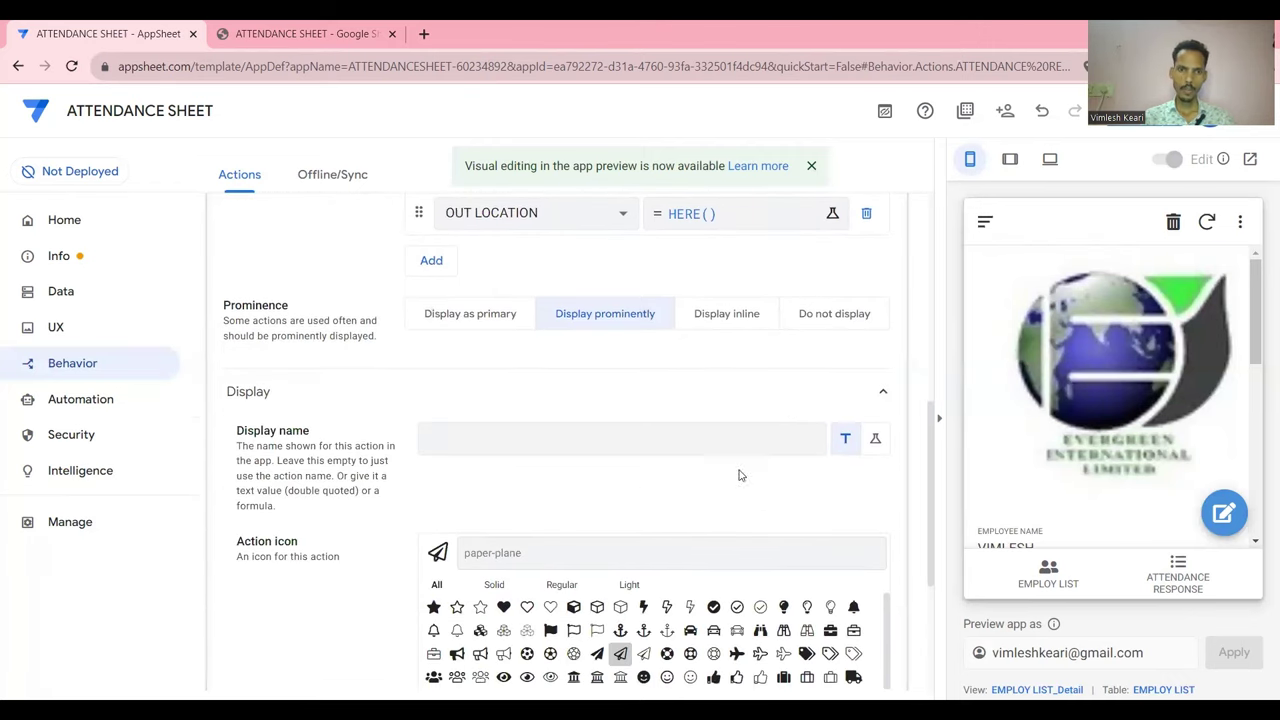
scroll(600, 515, "down", 2)
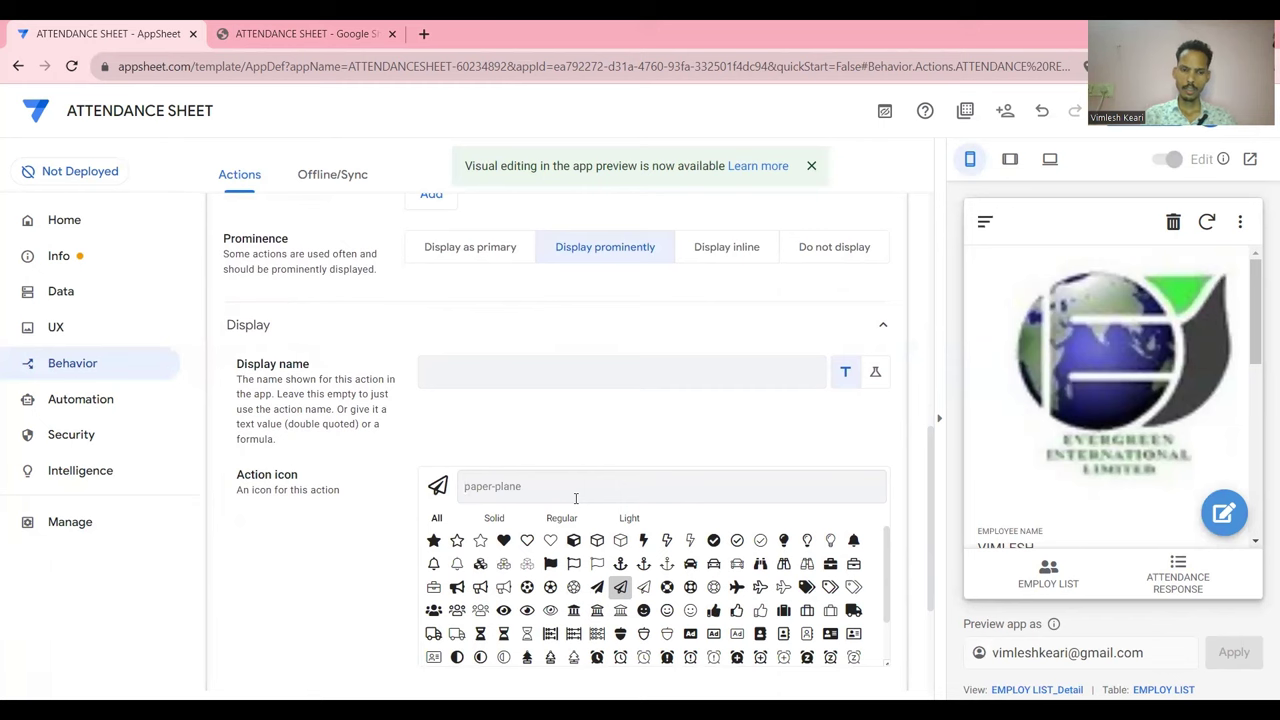
type("out")
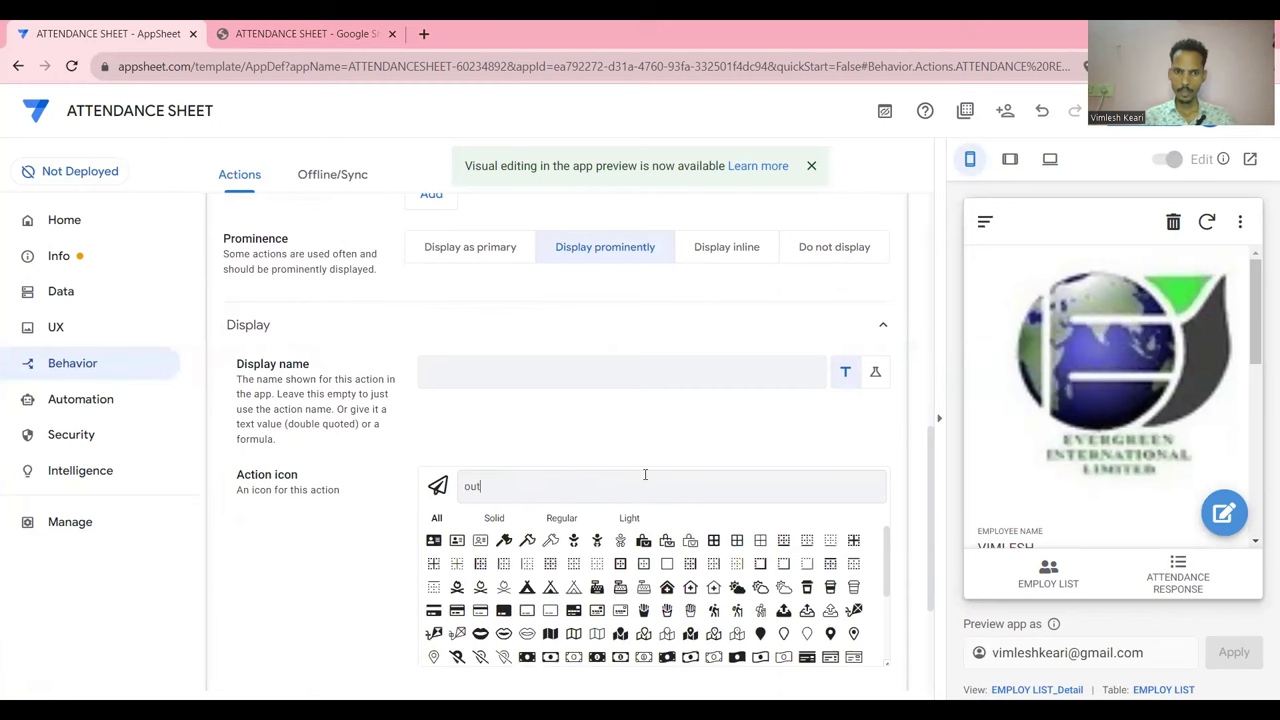
scroll(645, 474, "down", 3)
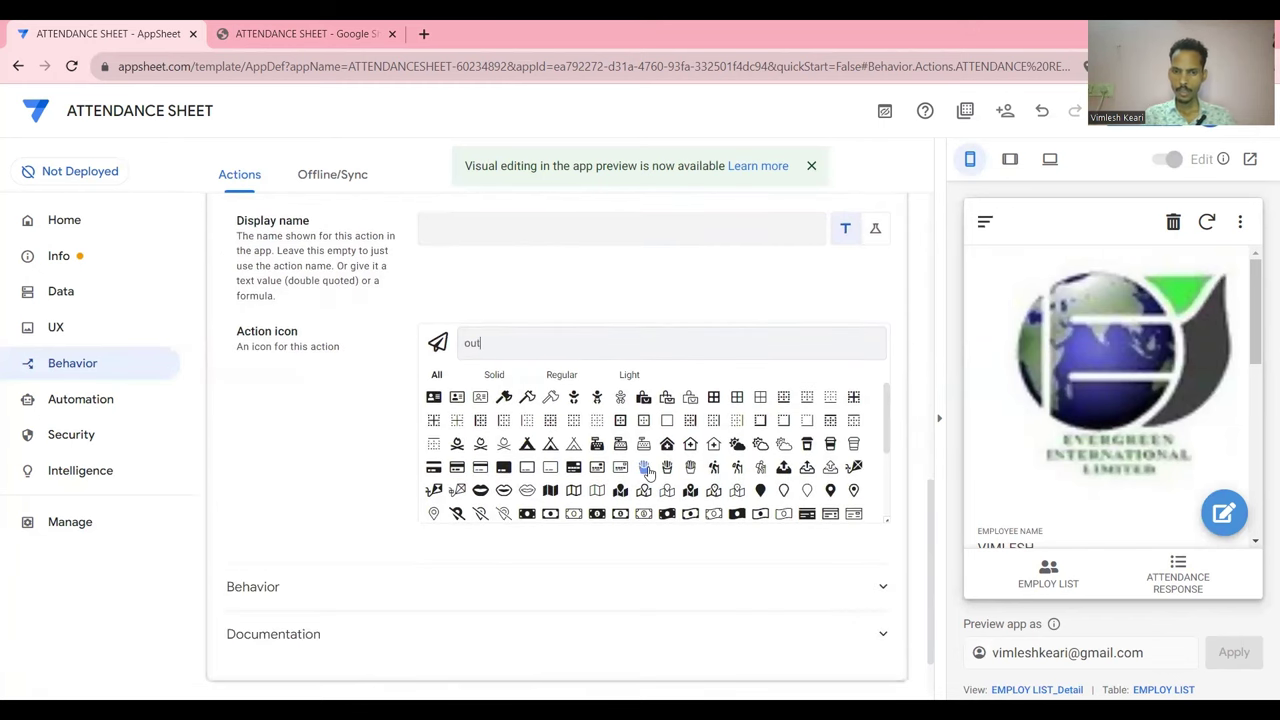
key("BackSpace")
key("BackSpace")
key("BackSpace")
type("exit")
left_click(643, 397)
Save the app changes
scroll(655, 330, "up", 1)
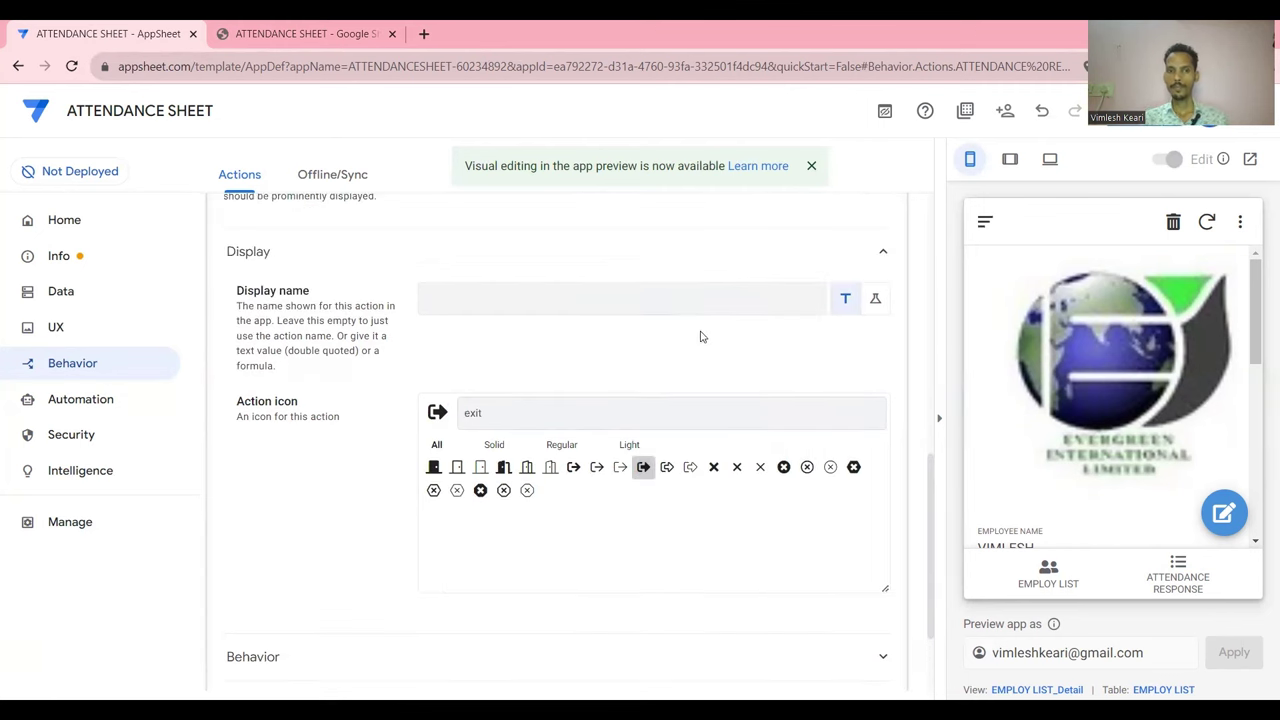
scroll(660, 323, "up", 4)
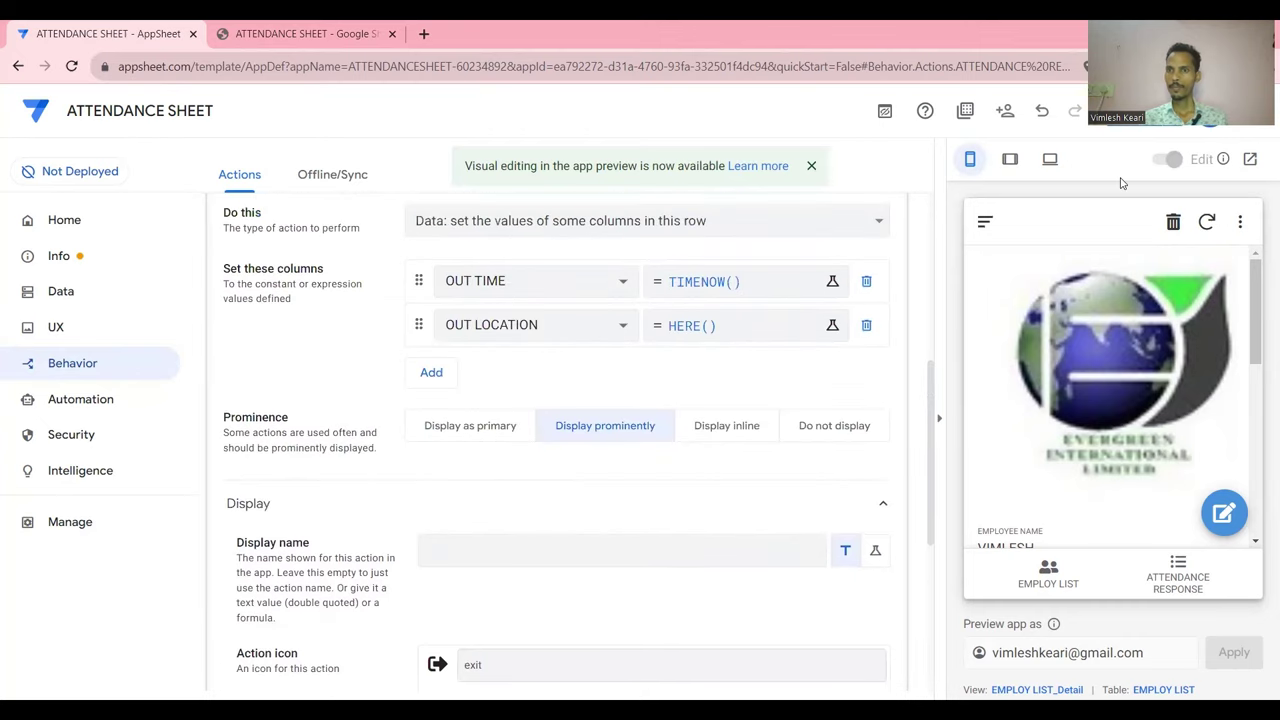
left_click(1116, 118)
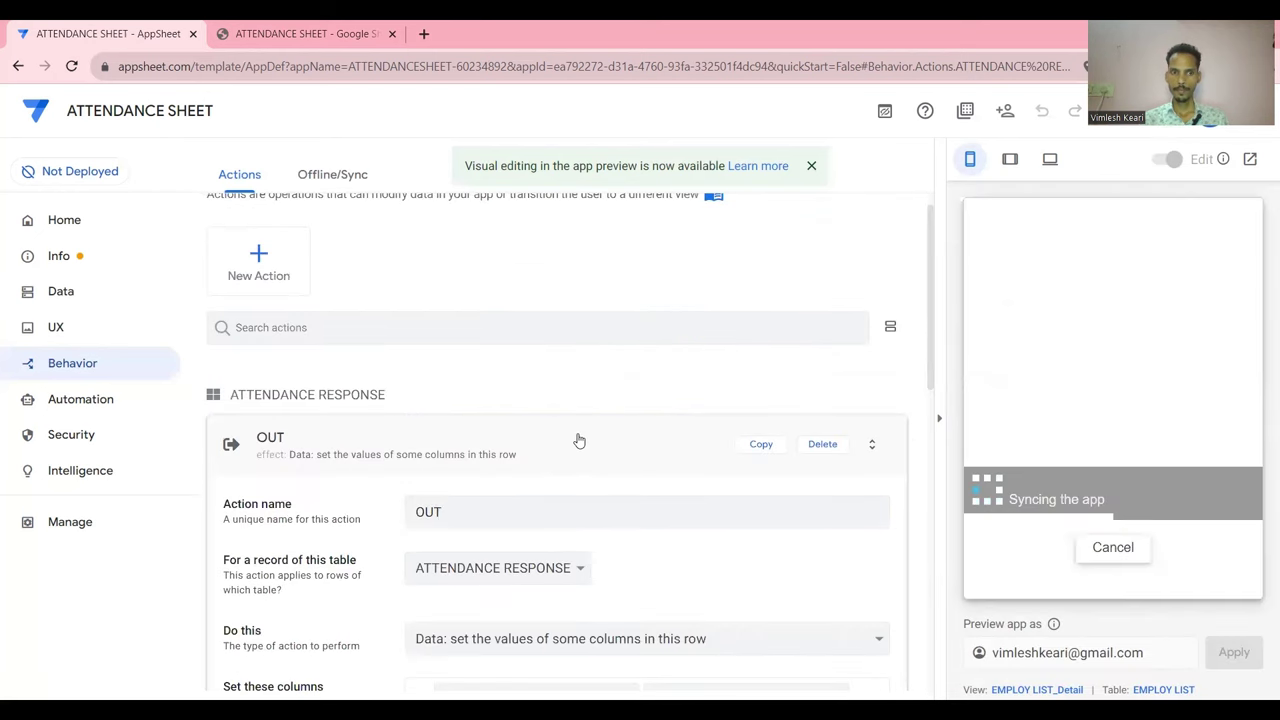
Run OUT on the first attendance record in the preview, giving it out time 1:36:20 AM
left_click(578, 440)
left_click(1178, 576)
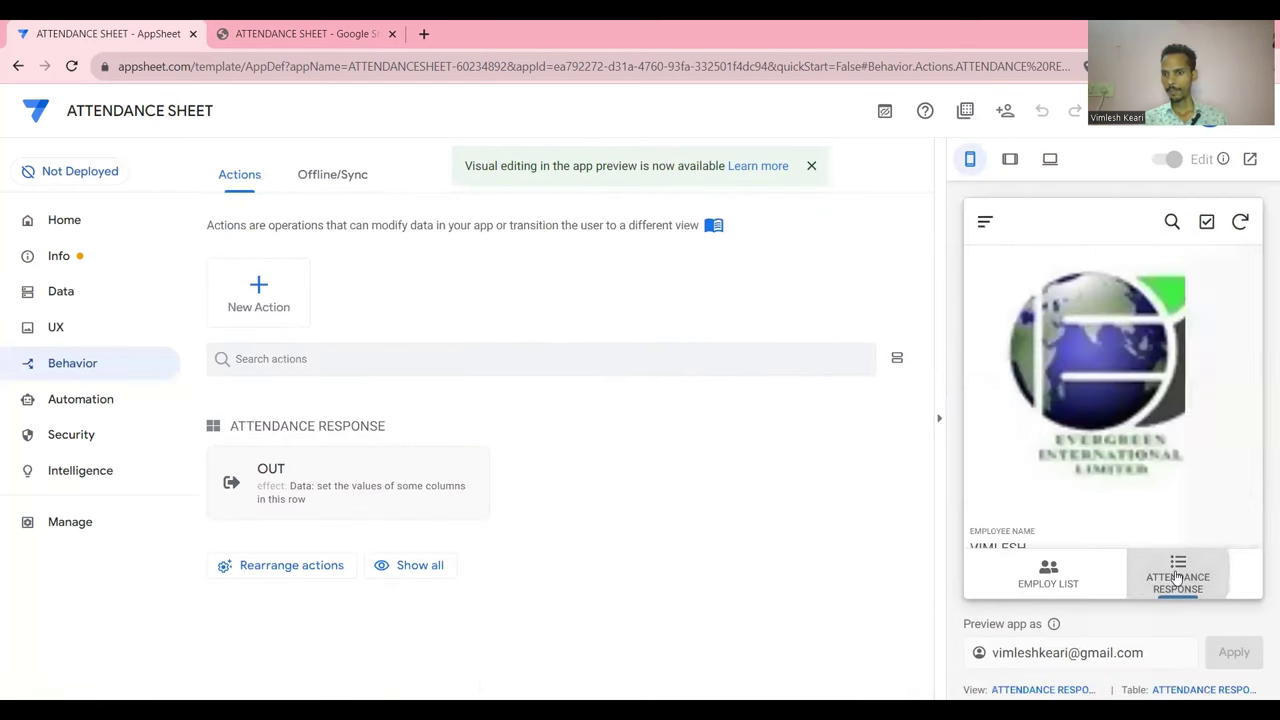
left_click(1112, 297)
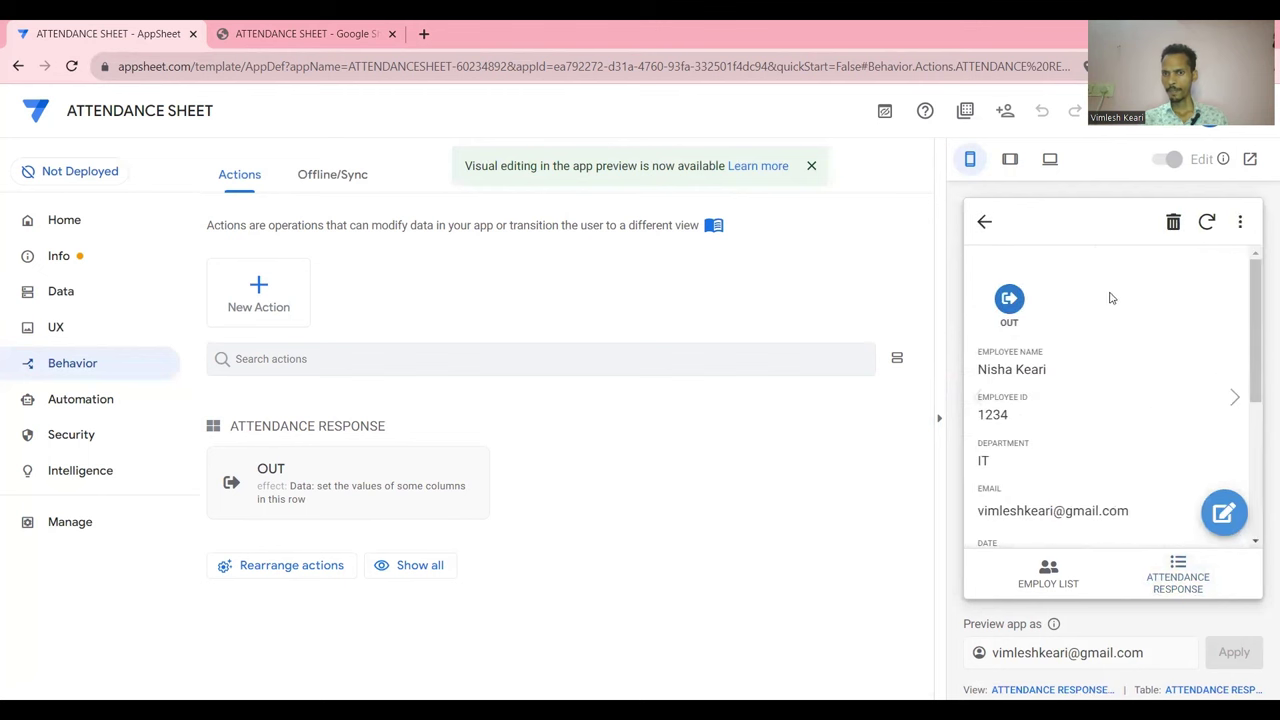
scroll(1038, 430, "down", 3)
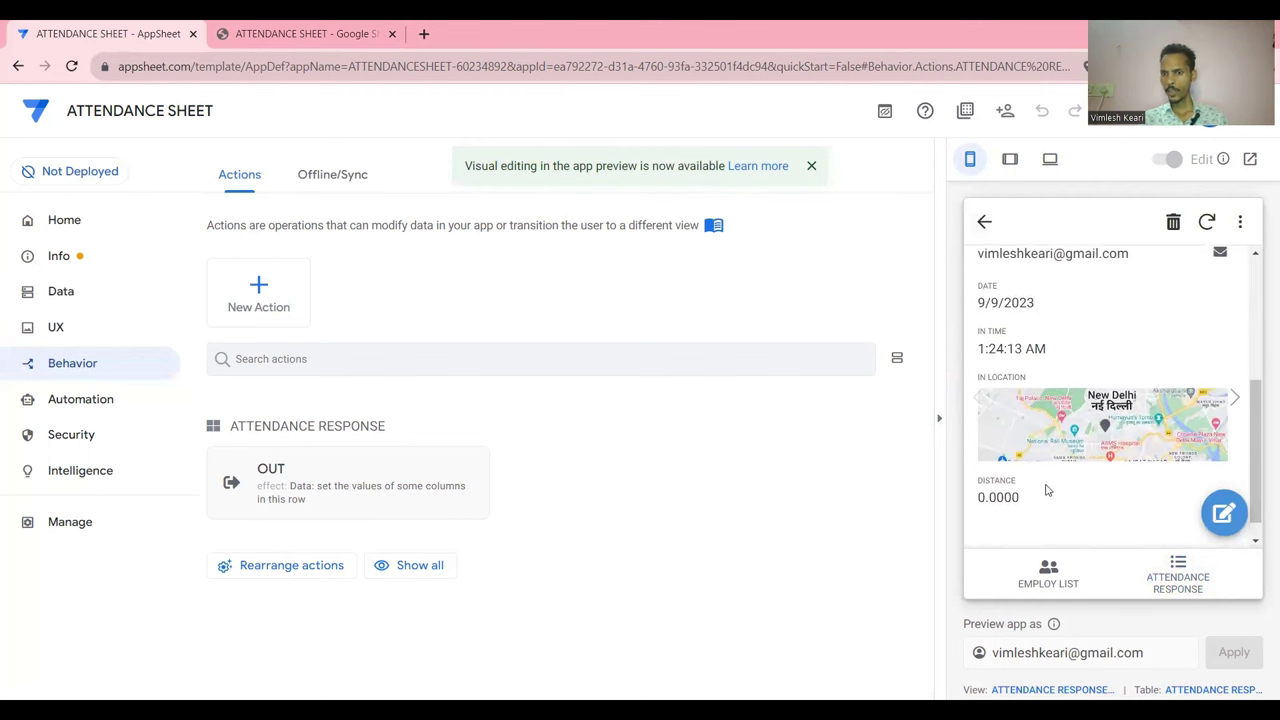
scroll(1013, 310, "up", 3)
scroll(1013, 312, "up", 1)
left_click(1006, 290)
scroll(1060, 379, "down", 2)
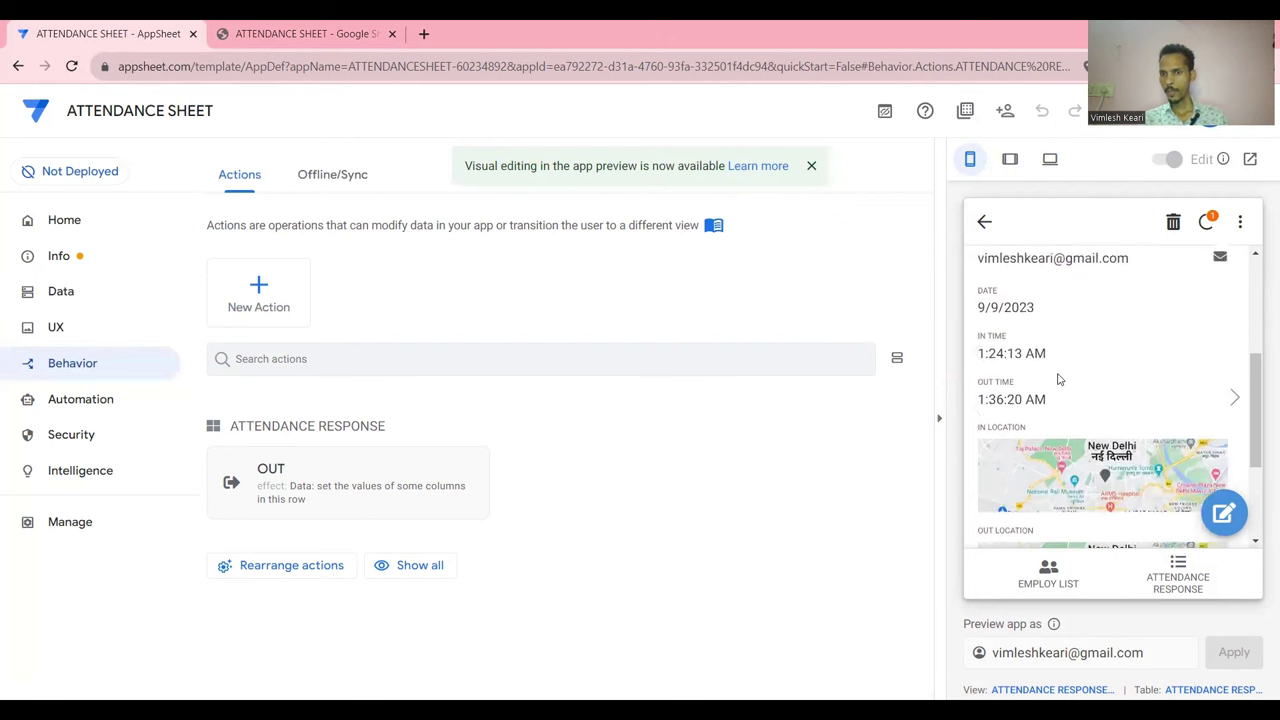
scroll(1060, 379, "down", 2)
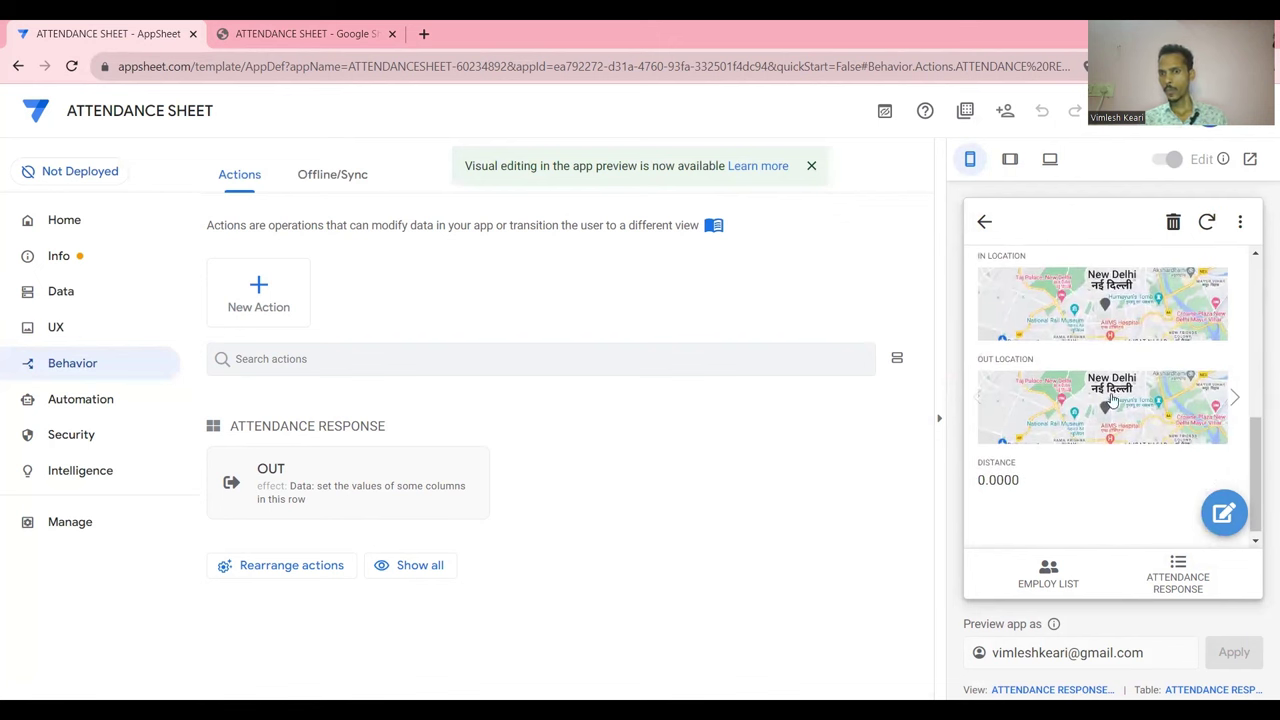
scroll(1103, 372, "up", 2)
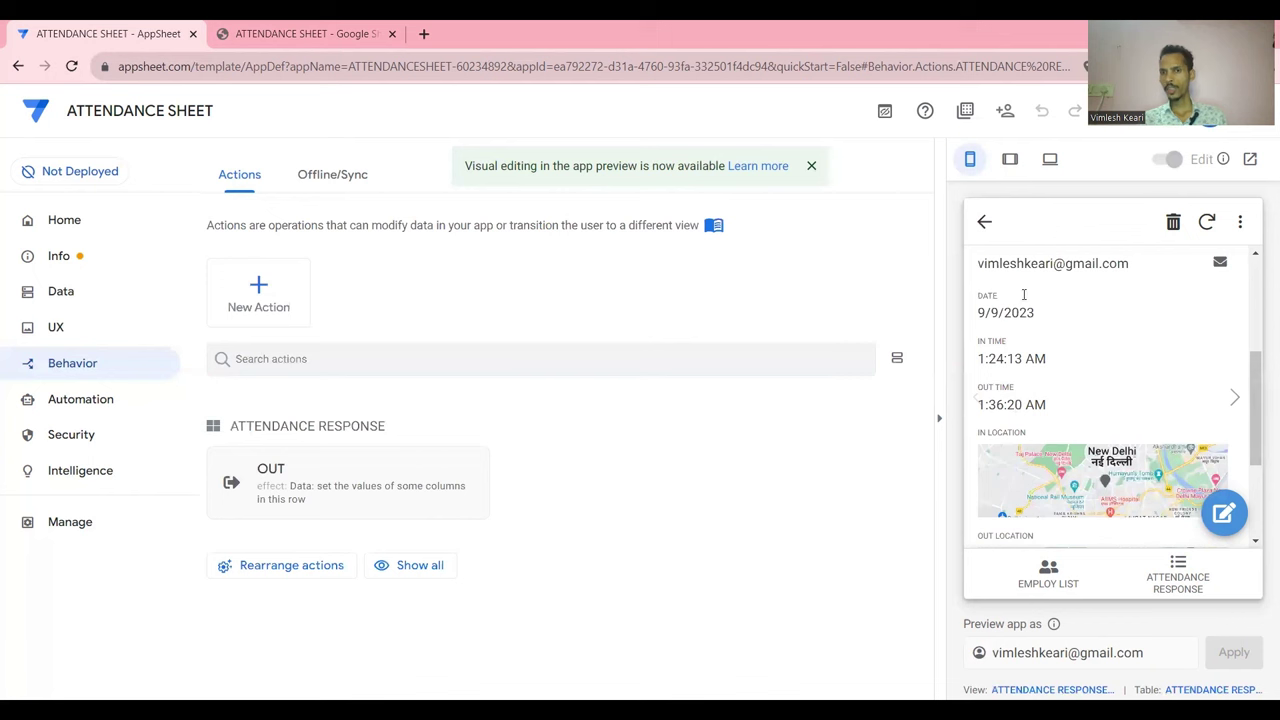
left_click(984, 221)
Add and save a new attendance record in the preview, then run OUT on a record again
scroll(1066, 300, "right", 5)
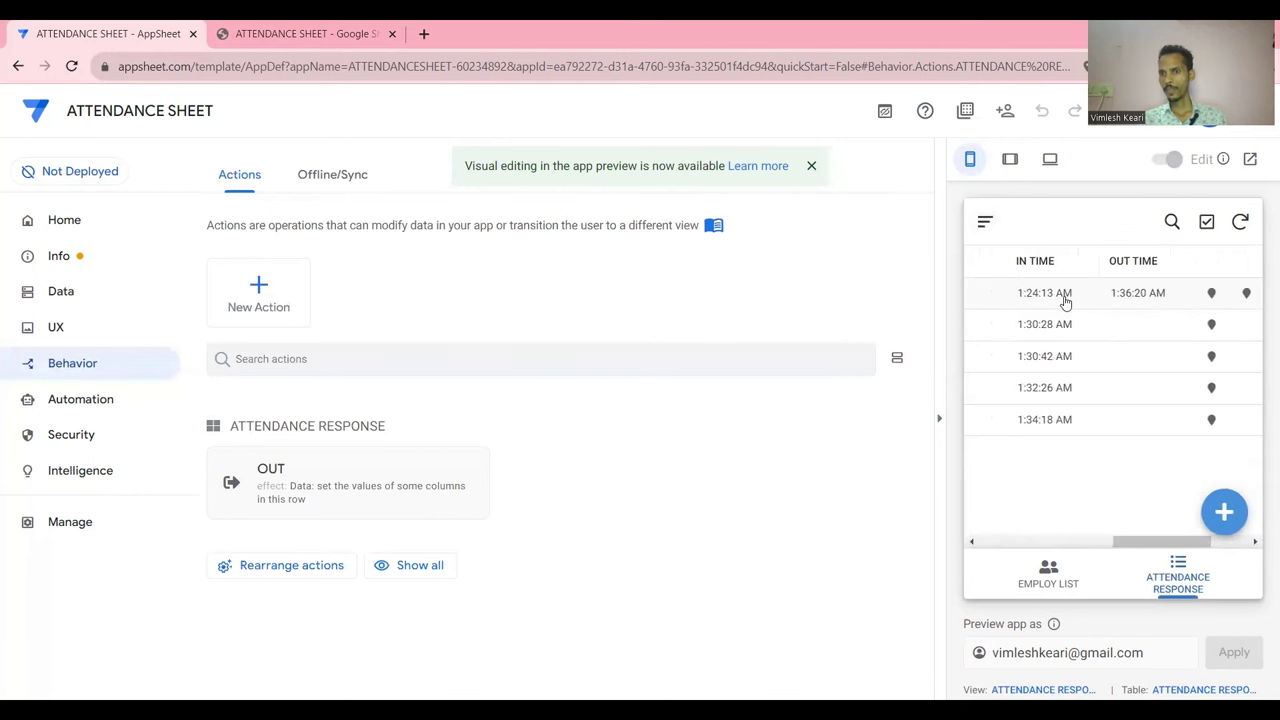
scroll(1084, 300, "left", 5)
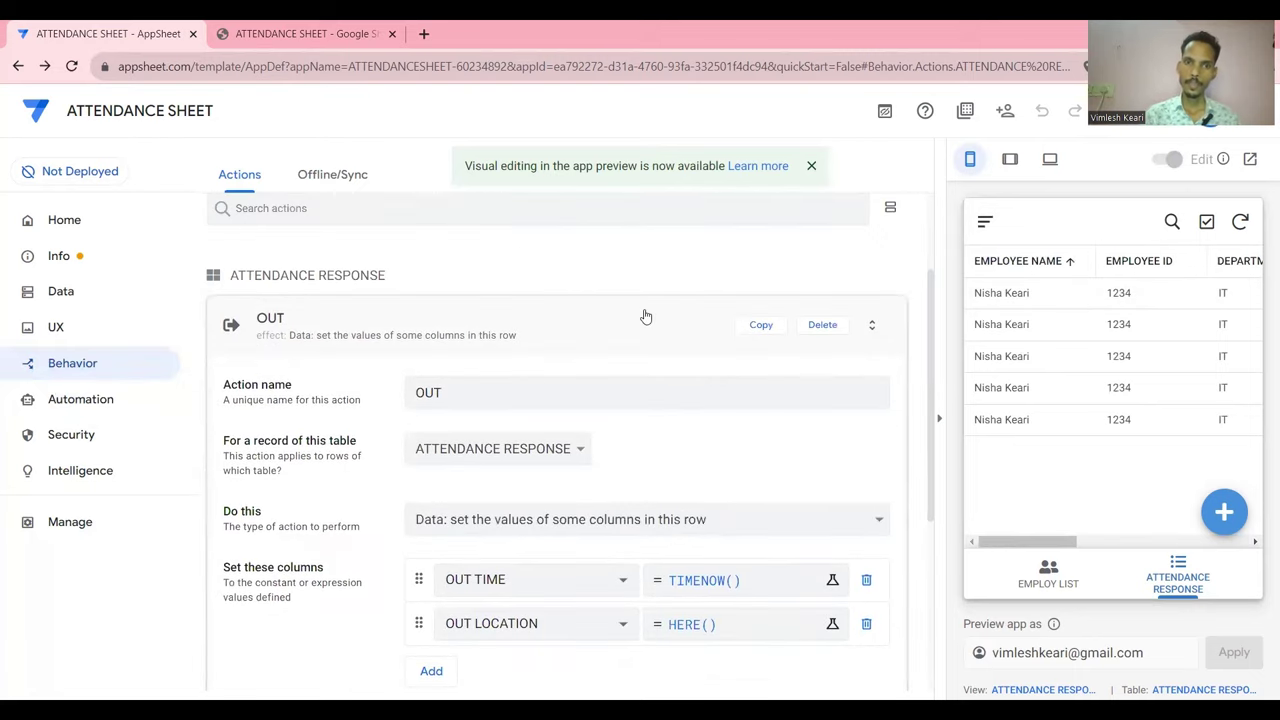
left_click(639, 316)
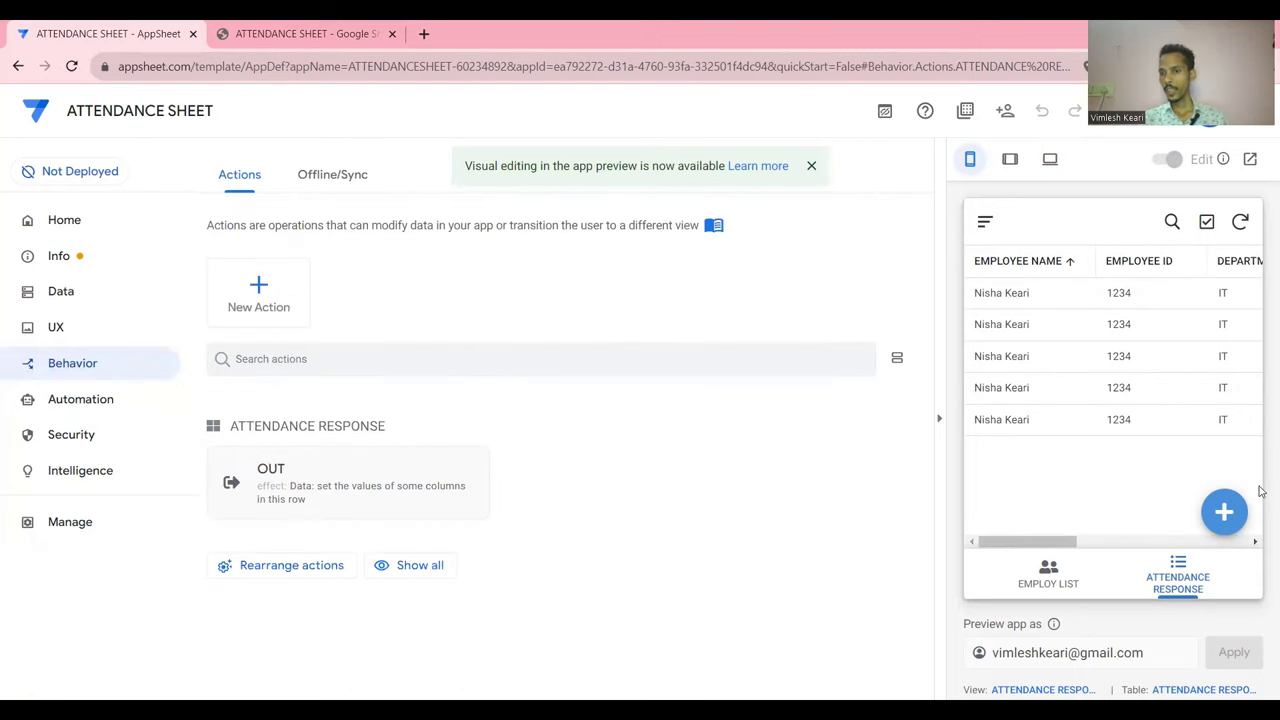
left_click(1224, 512)
scroll(1140, 480, "down", 5)
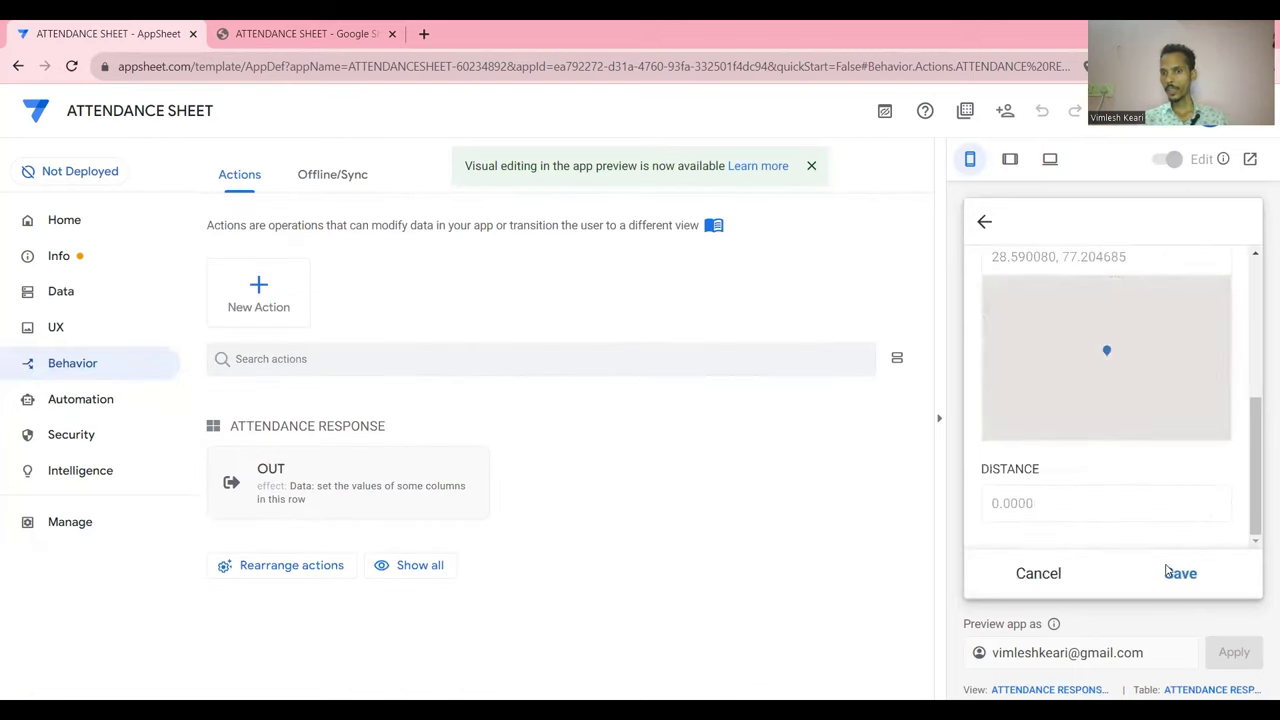
left_click(1178, 573)
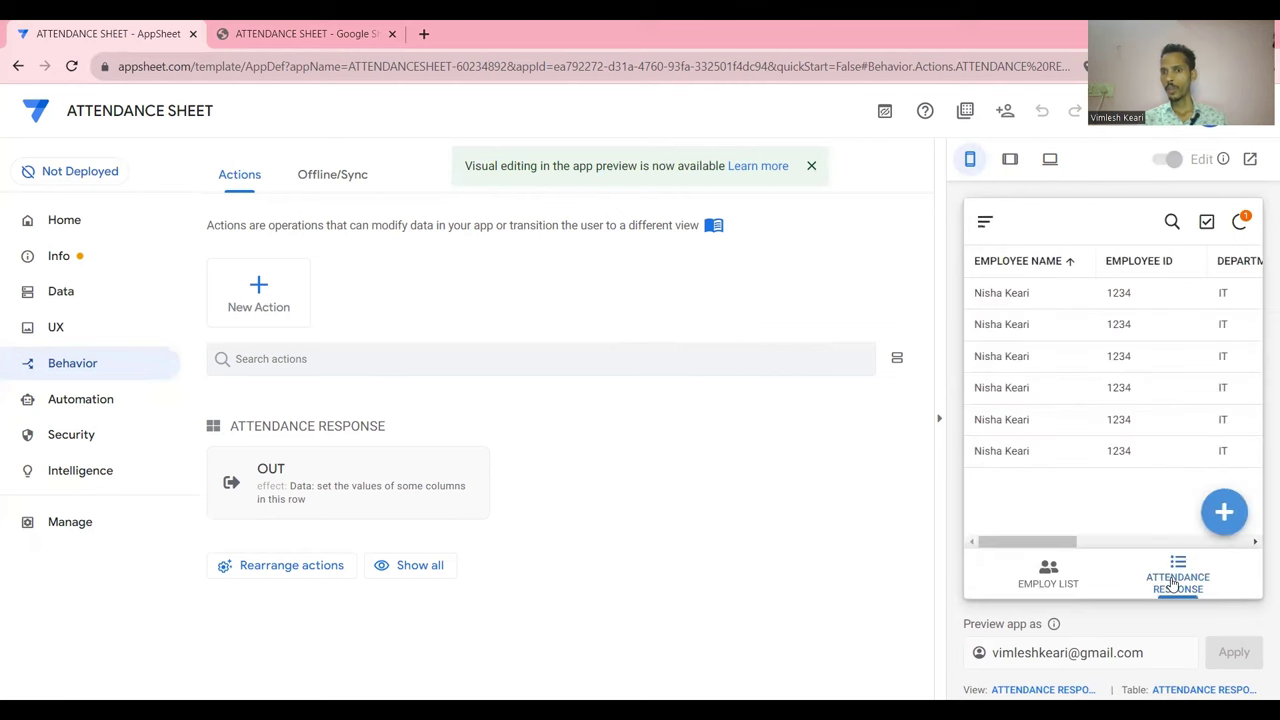
left_click(1137, 369)
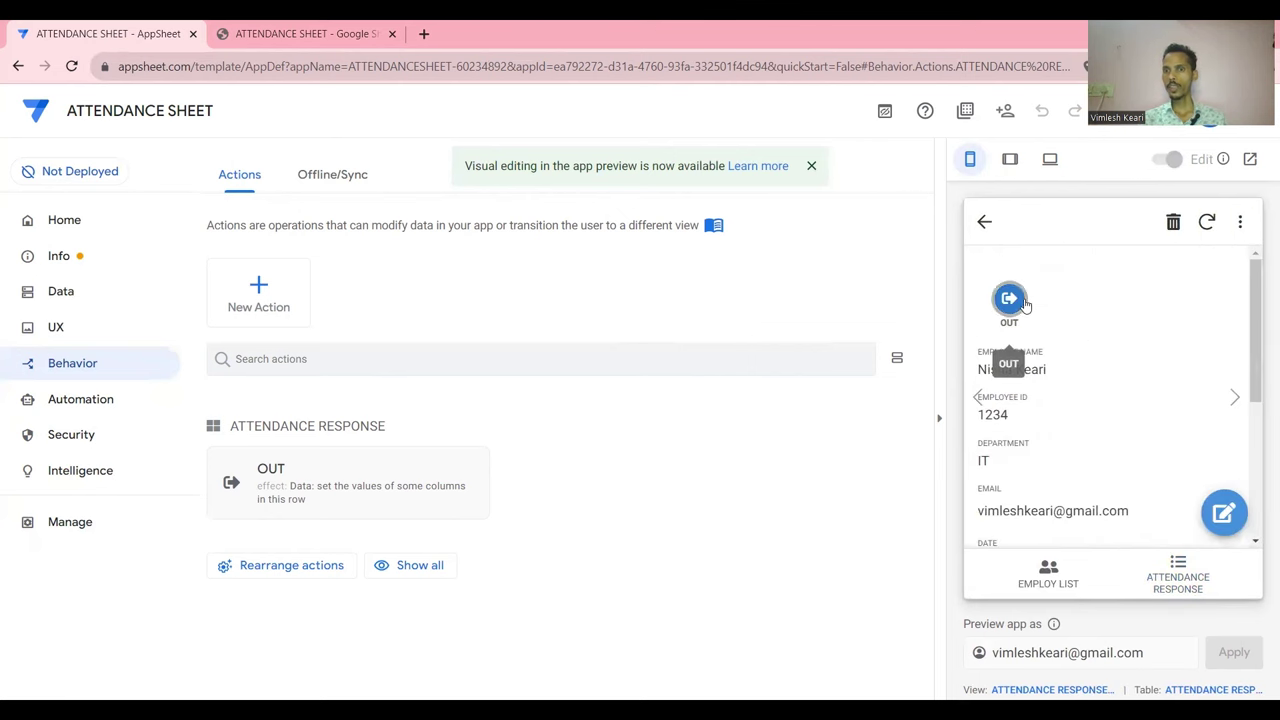
left_click(1025, 304)
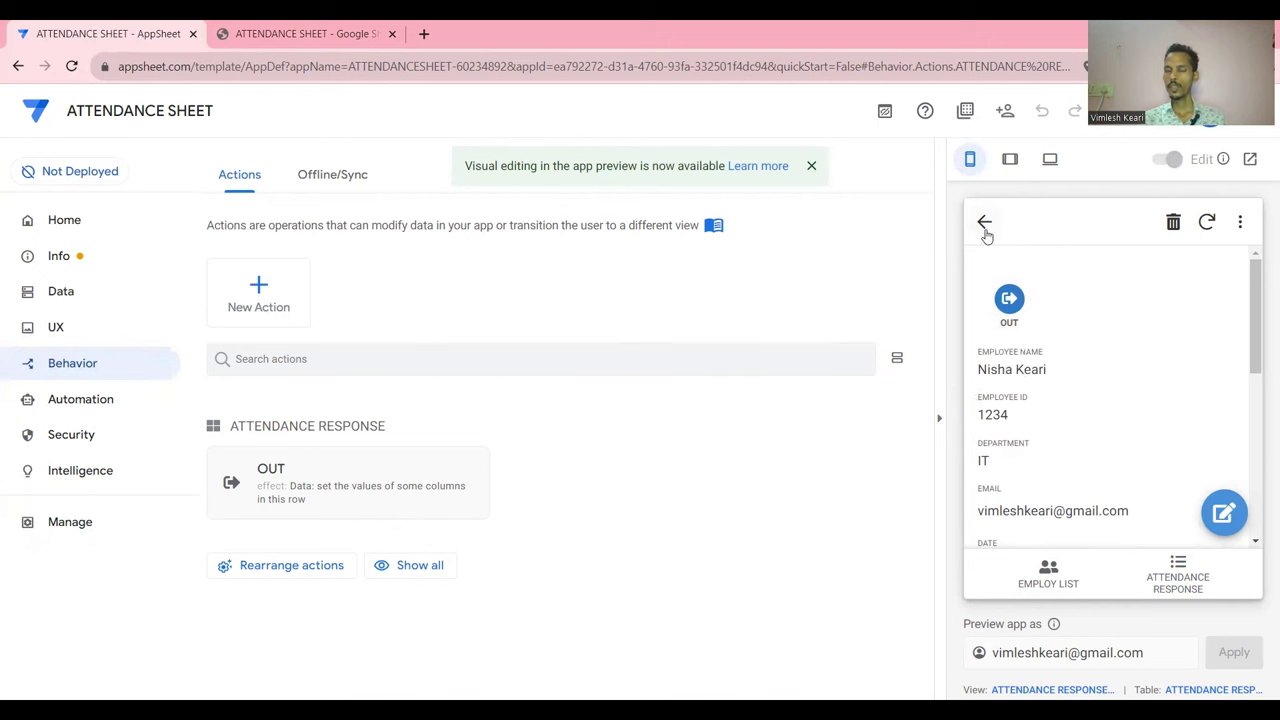
left_click(1013, 312)
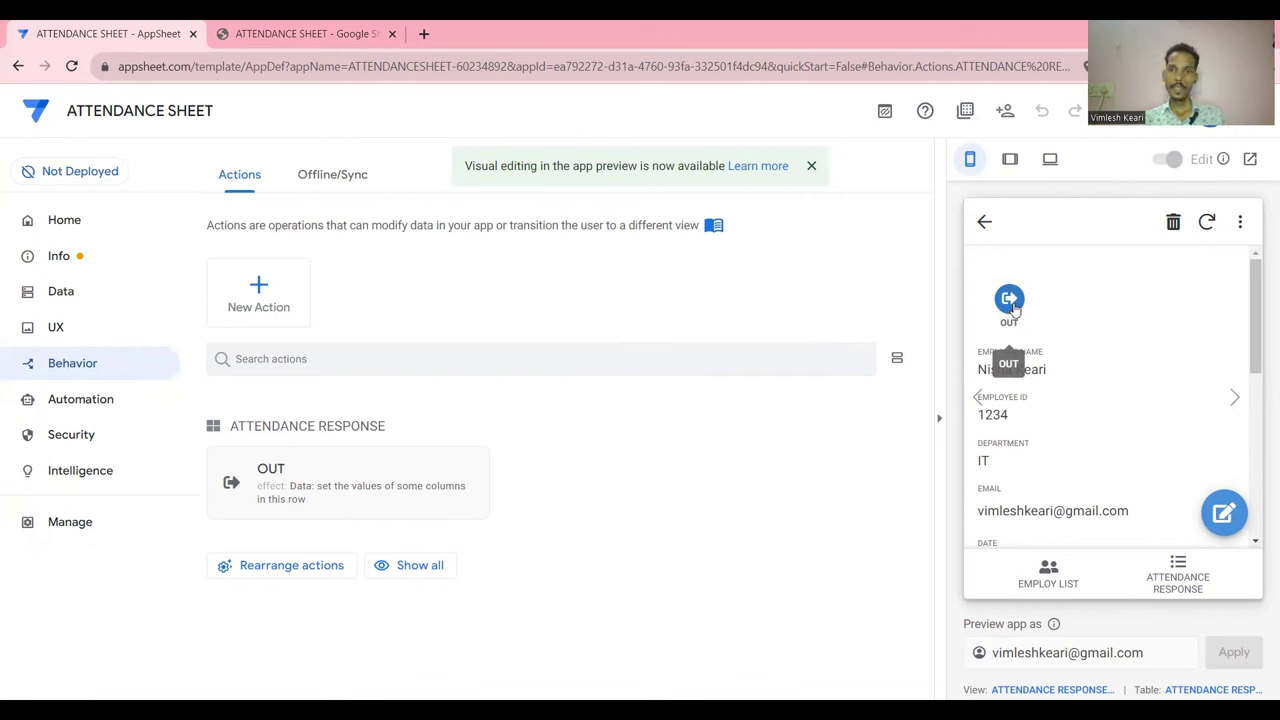
left_click(1014, 314)
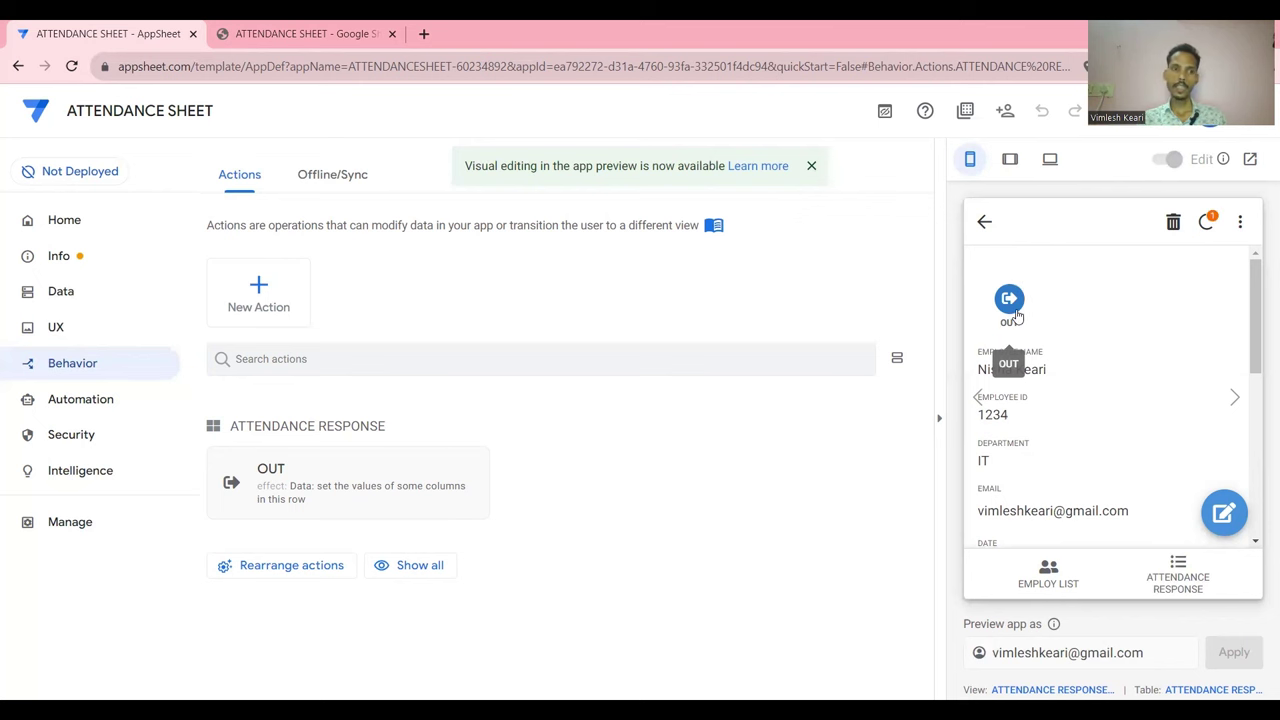
left_click(112, 369)
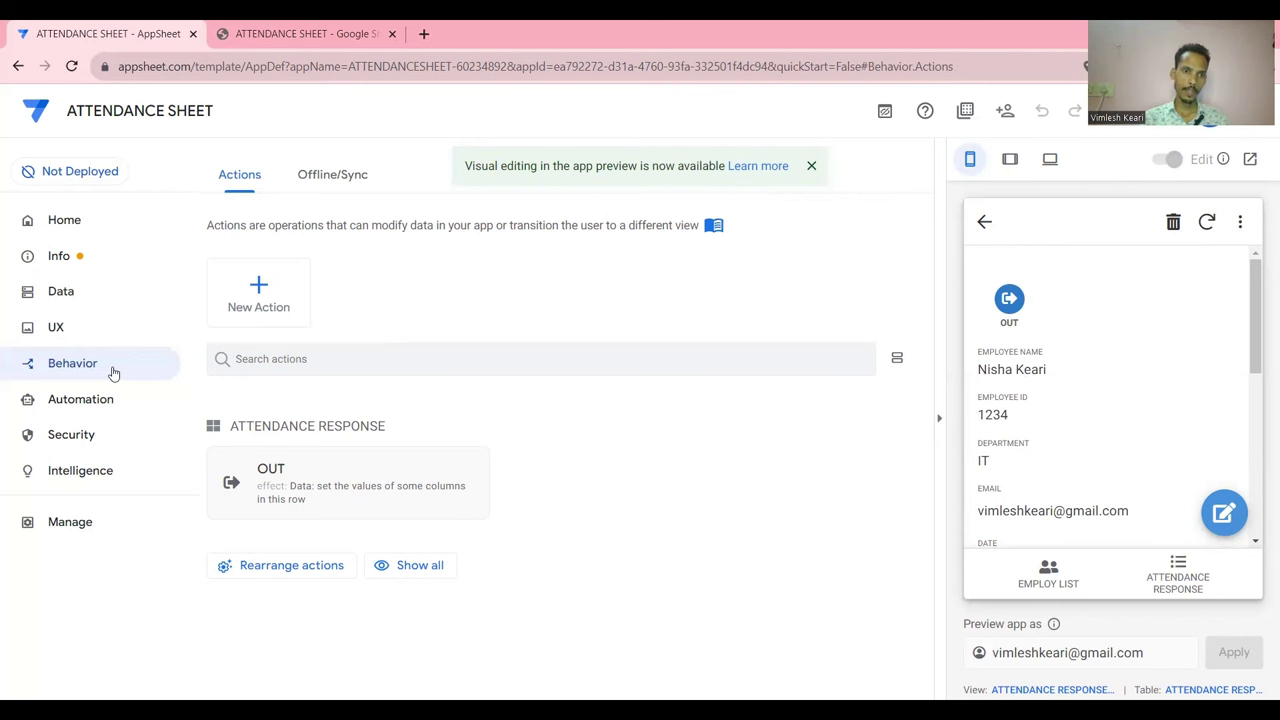
Replace the OUT action's 'true' availability condition with ISBLANK([OUT TIME])
left_click(310, 473)
scroll(306, 471, "down", 2)
left_click(370, 520)
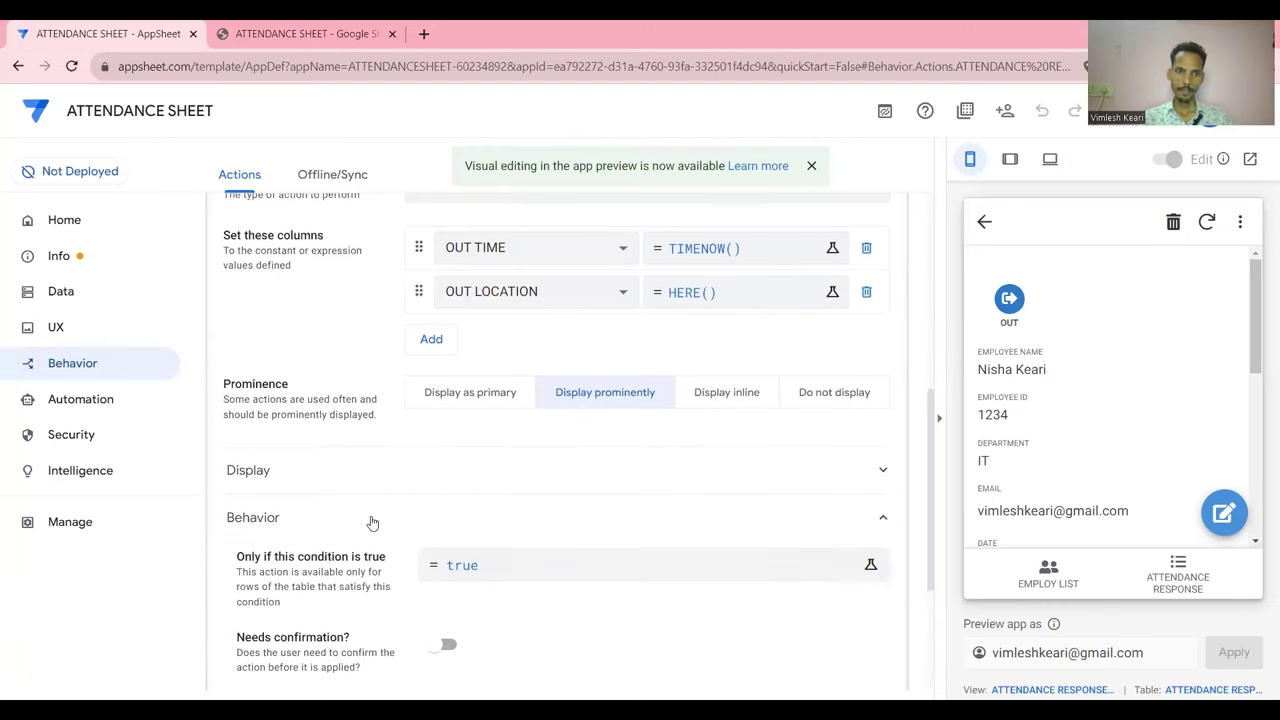
scroll(372, 521, "down", 1)
left_click(518, 472)
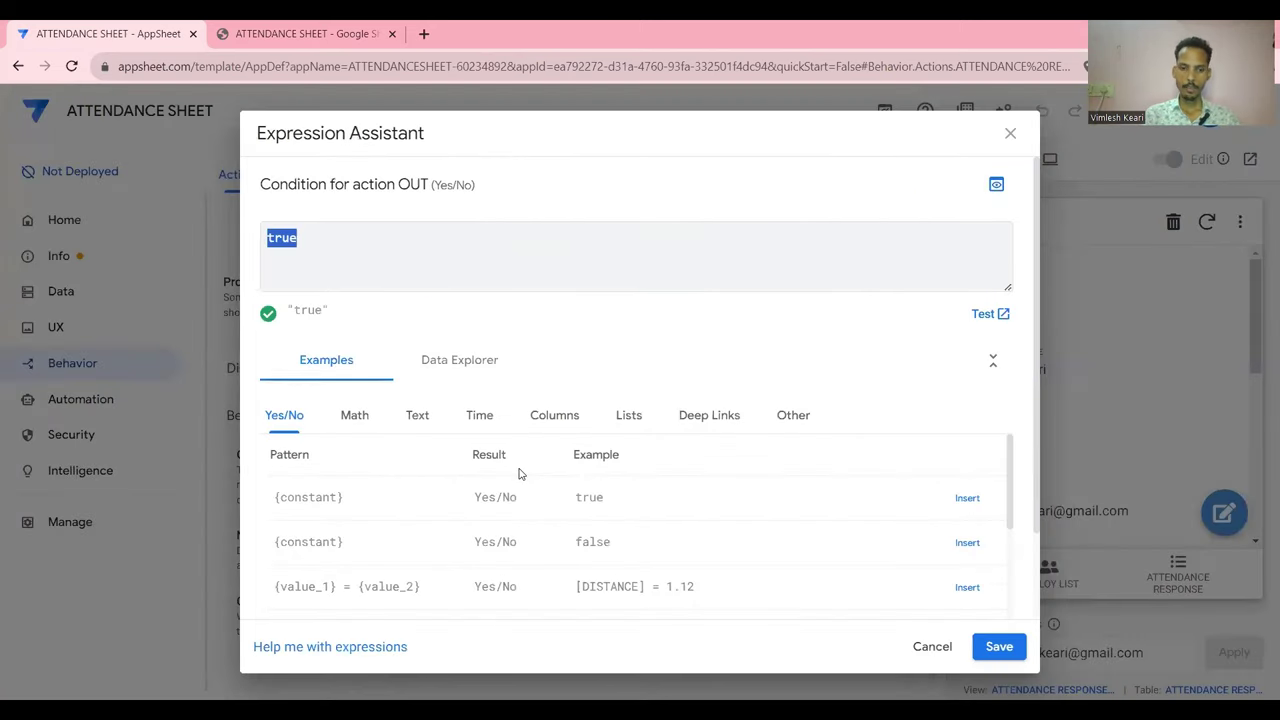
key("BackSpace")
type("ISBLANK(")
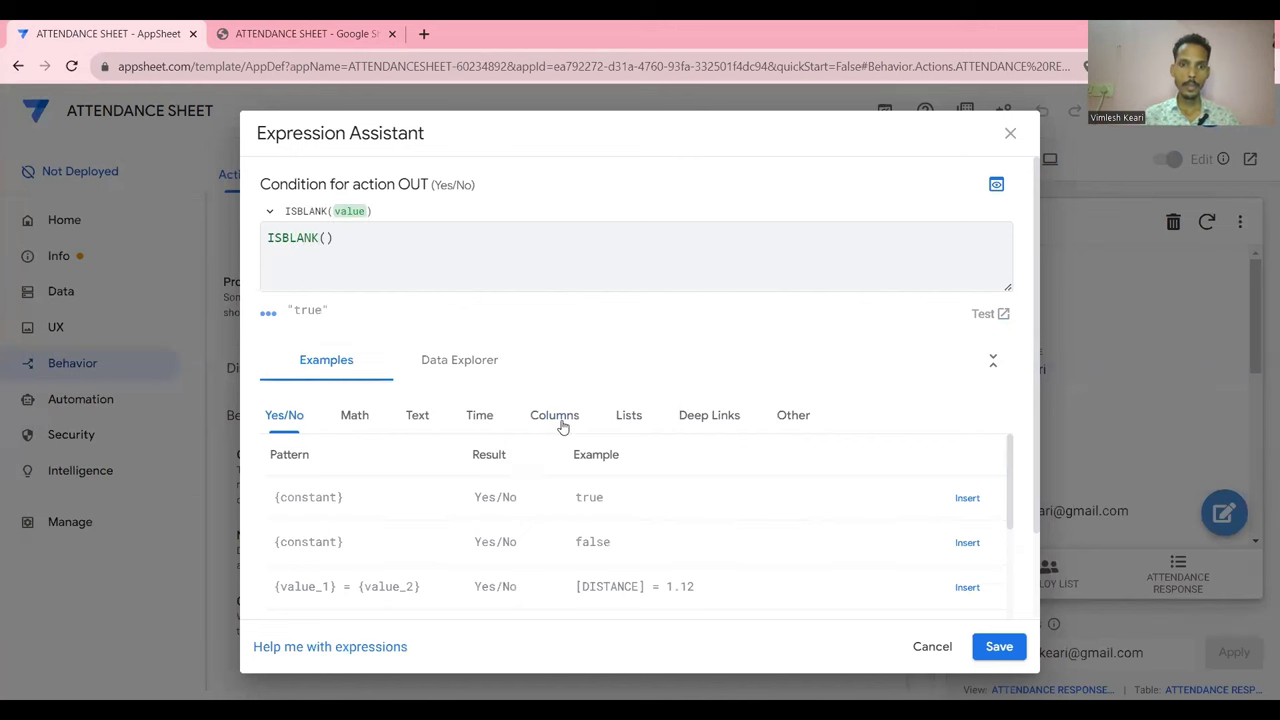
left_click(562, 424)
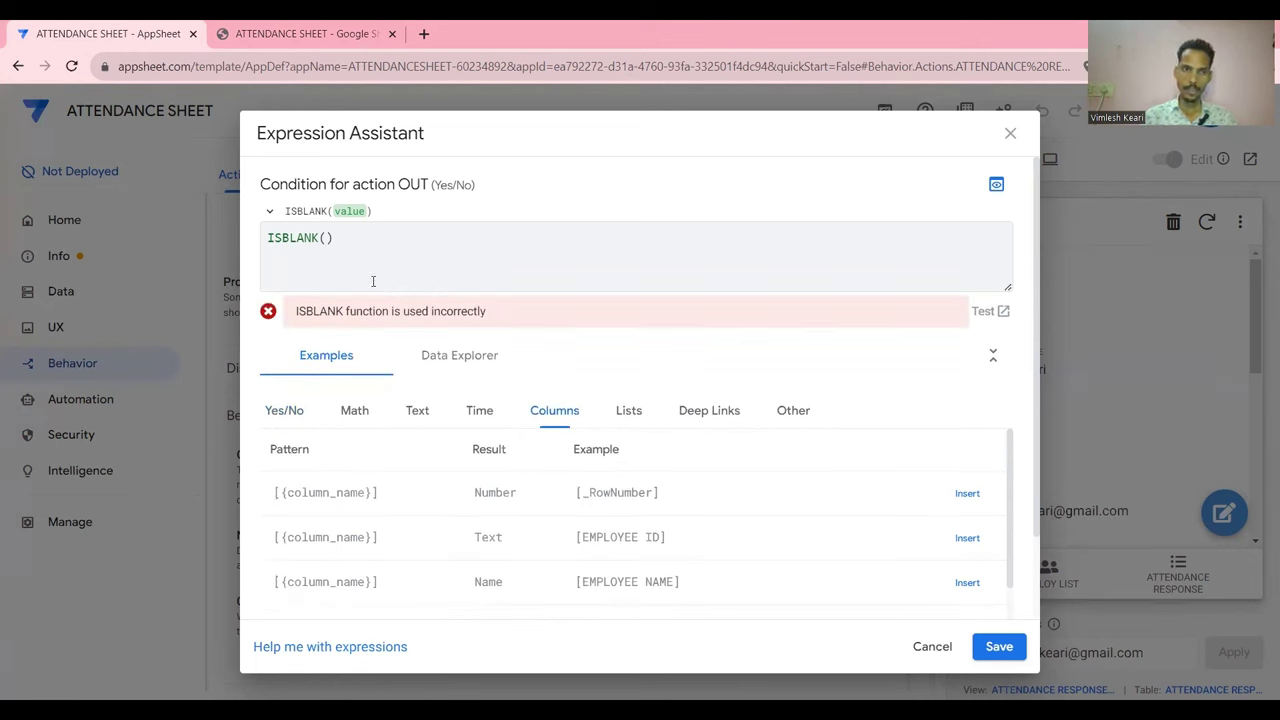
left_click(329, 238)
type("[OU")
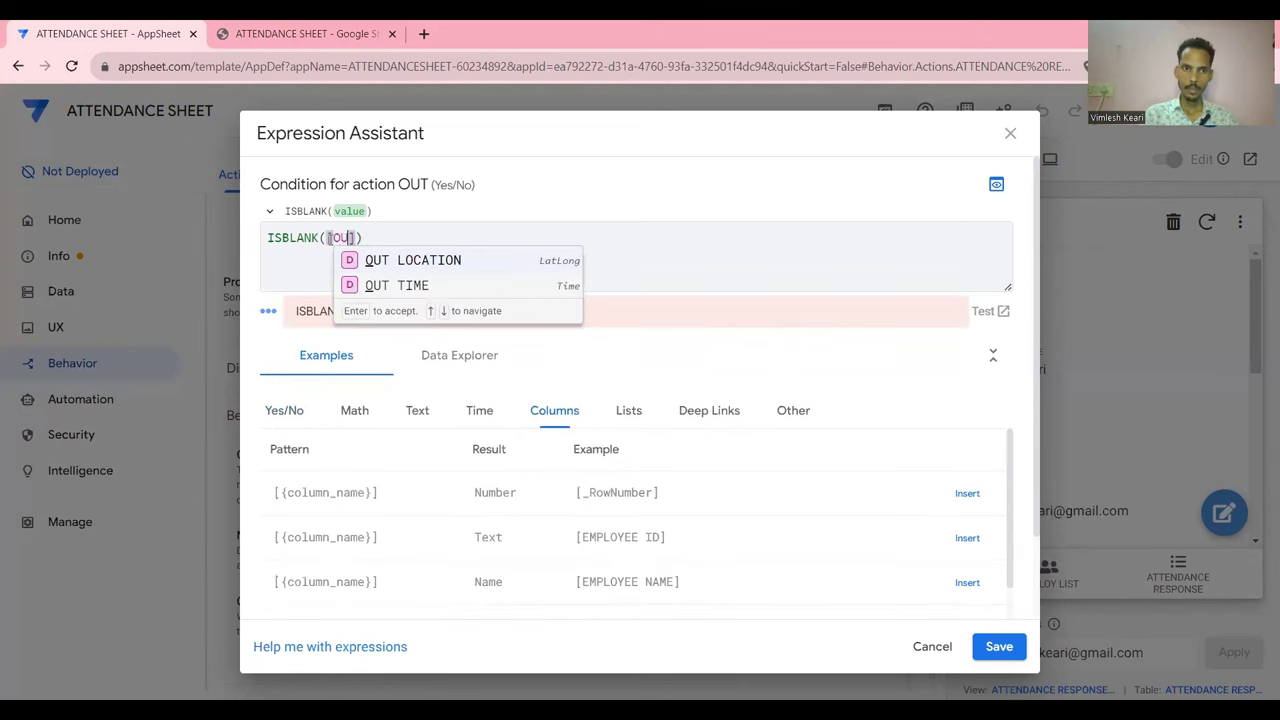
left_click(384, 287)
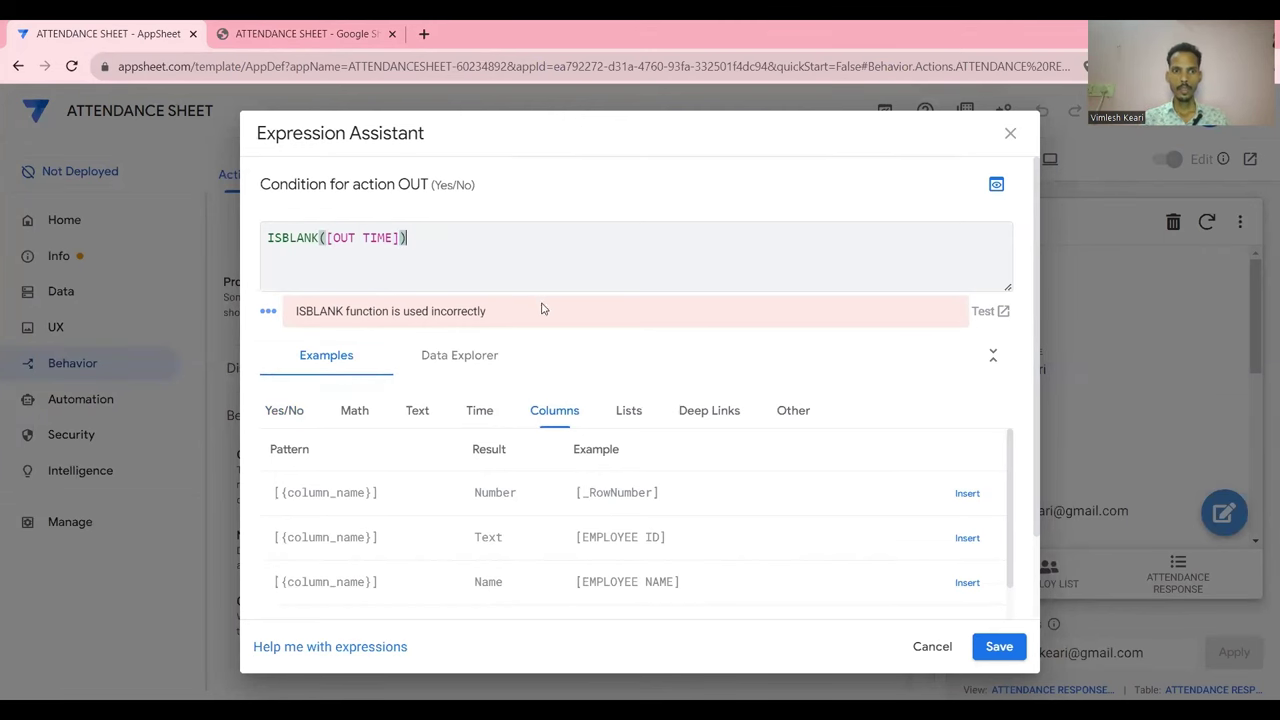
left_click(999, 646)
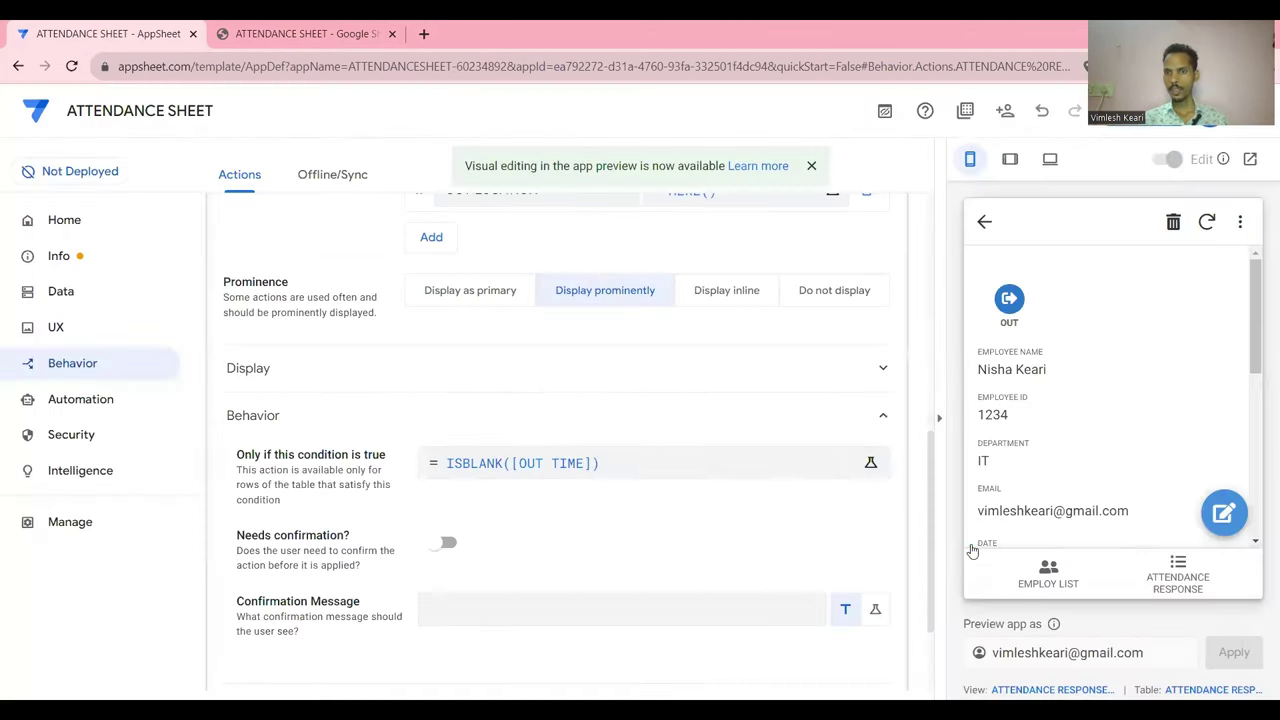
Save the app and clock out an attendance record lacking an out time in the preview
left_click(1112, 110)
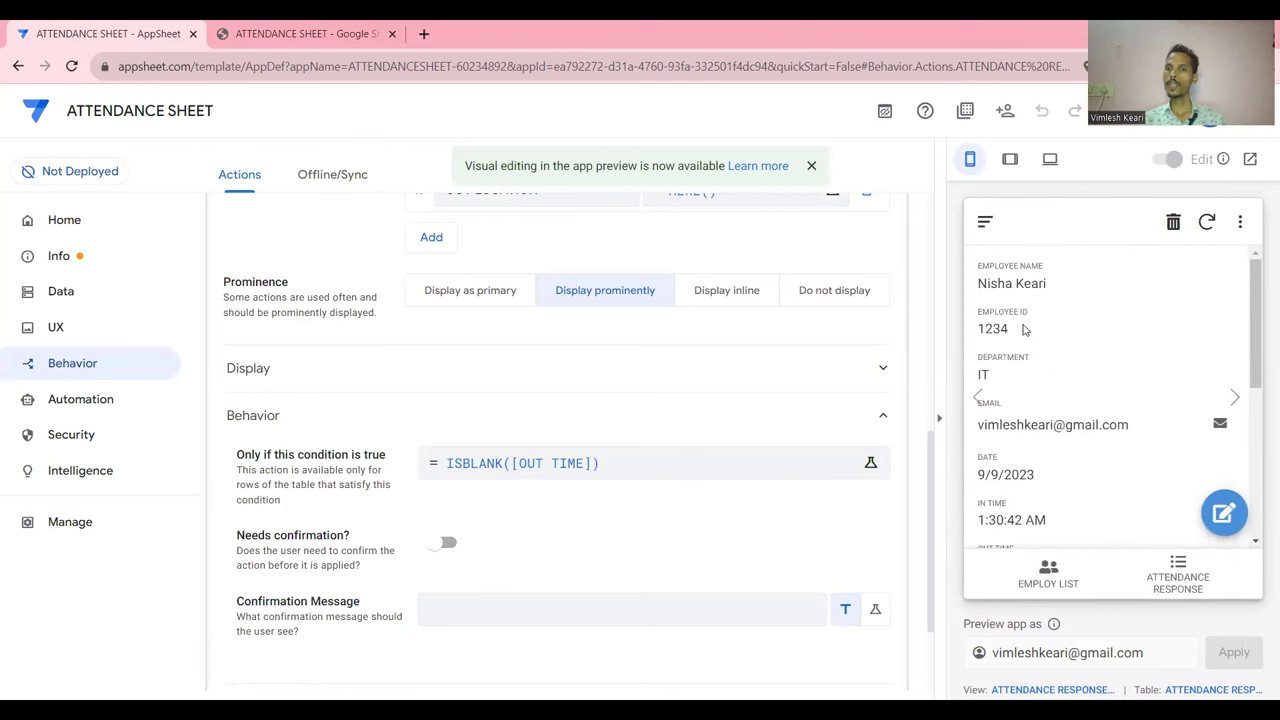
left_click(1177, 590)
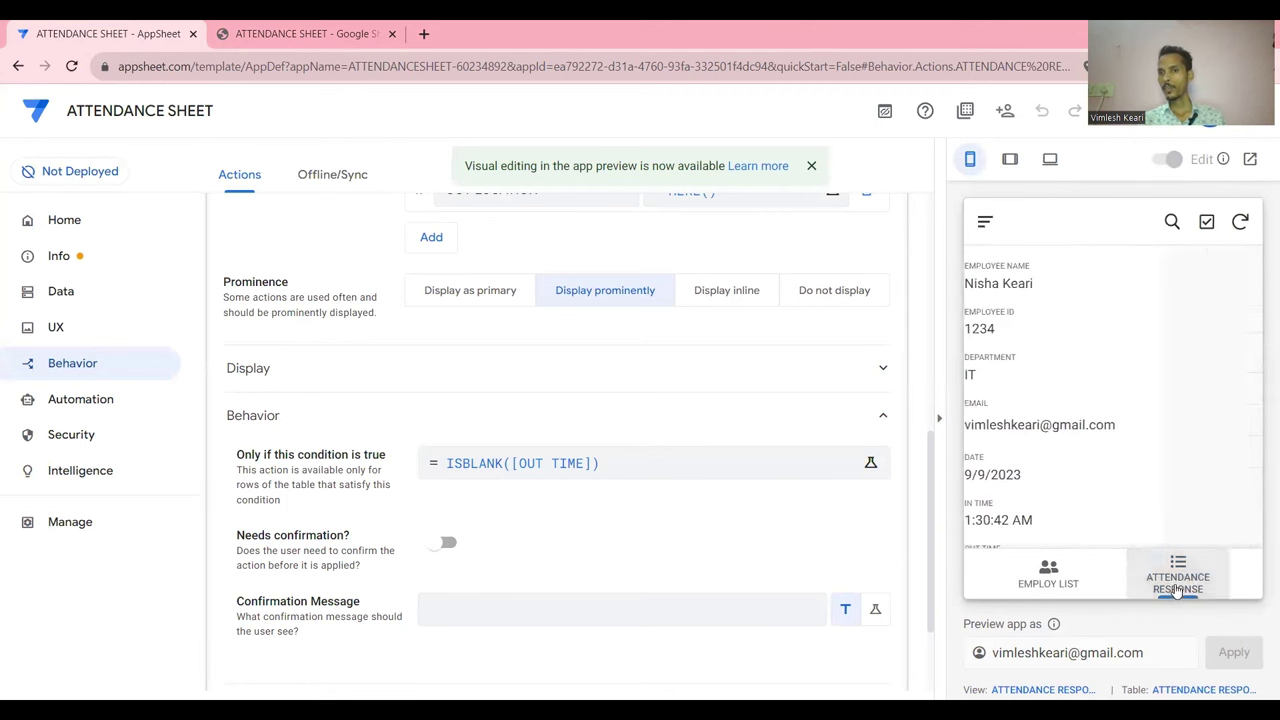
scroll(1131, 400, "right", 10)
scroll(1133, 401, "left", 10)
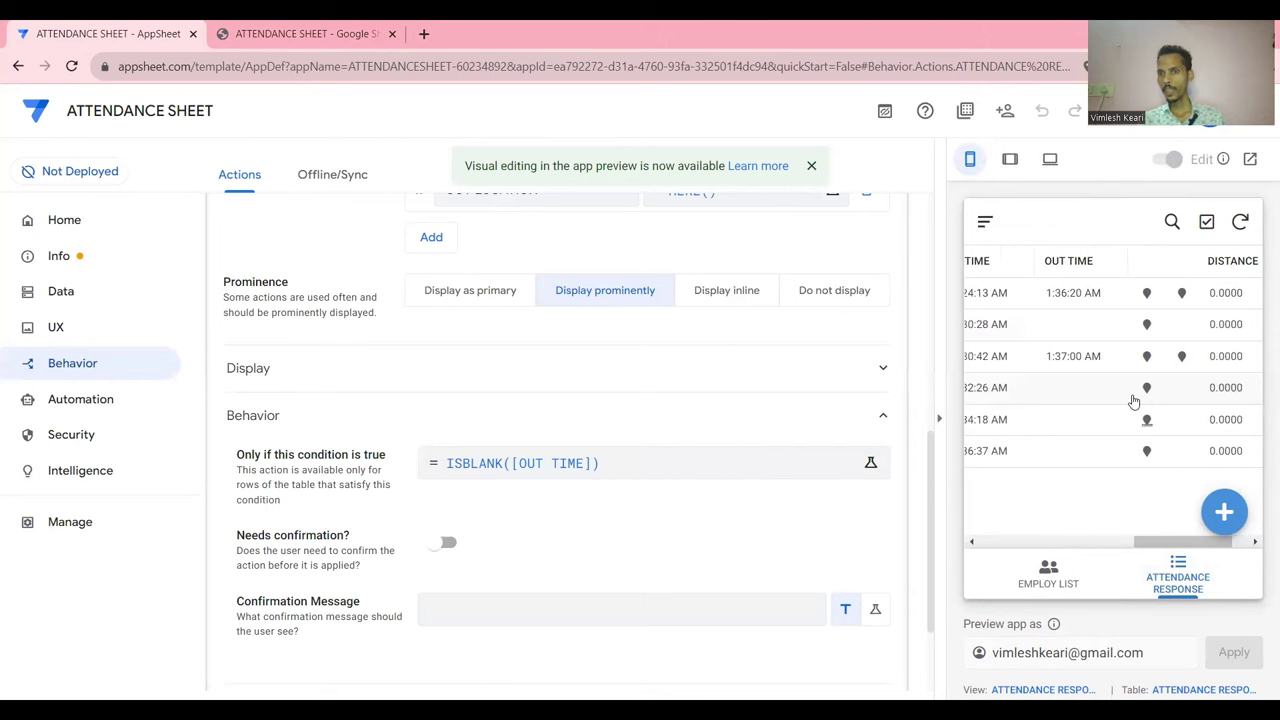
left_click(1089, 323)
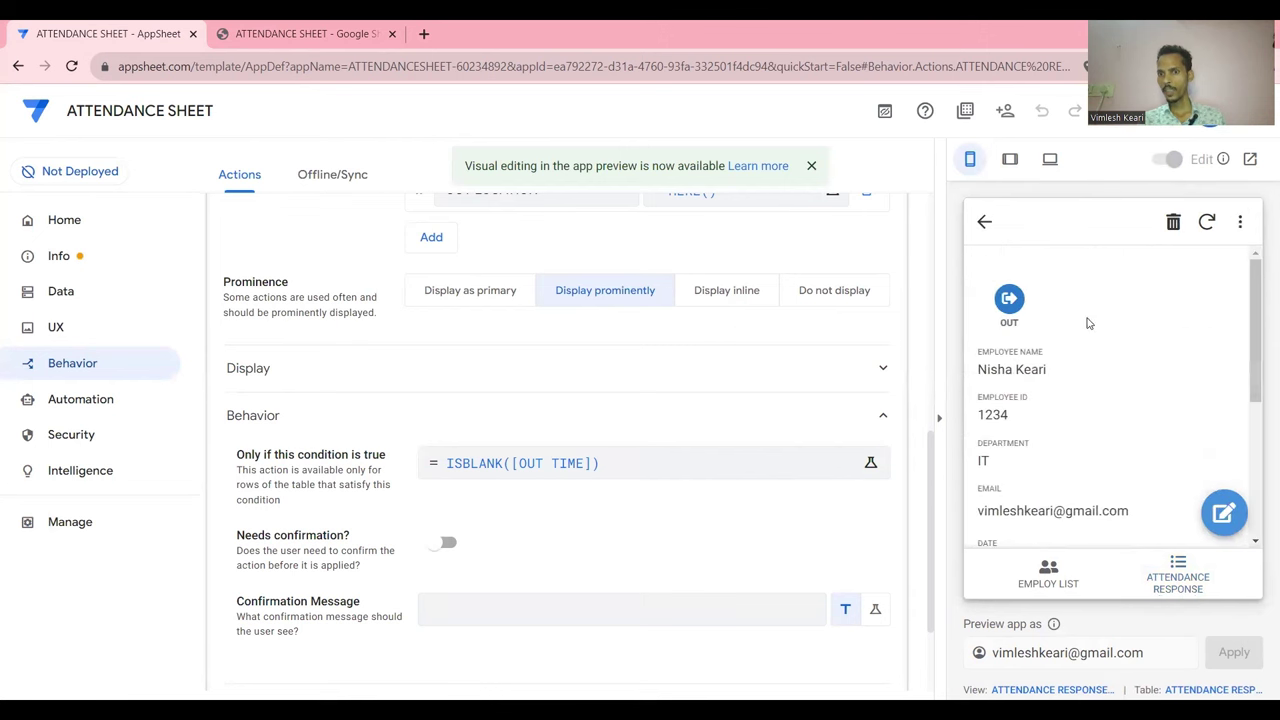
left_click(1024, 302)
left_click(985, 222)
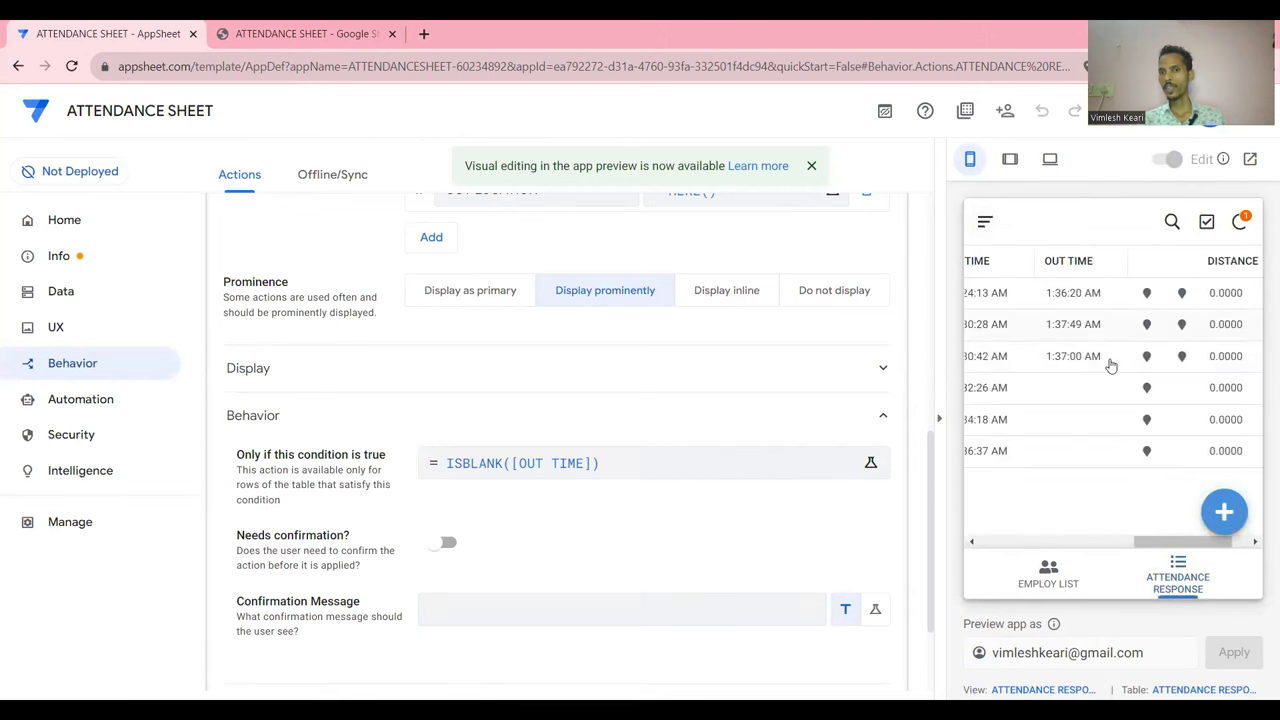
scroll(1110, 366, "right", 1)
scroll(1110, 366, "left", 10)
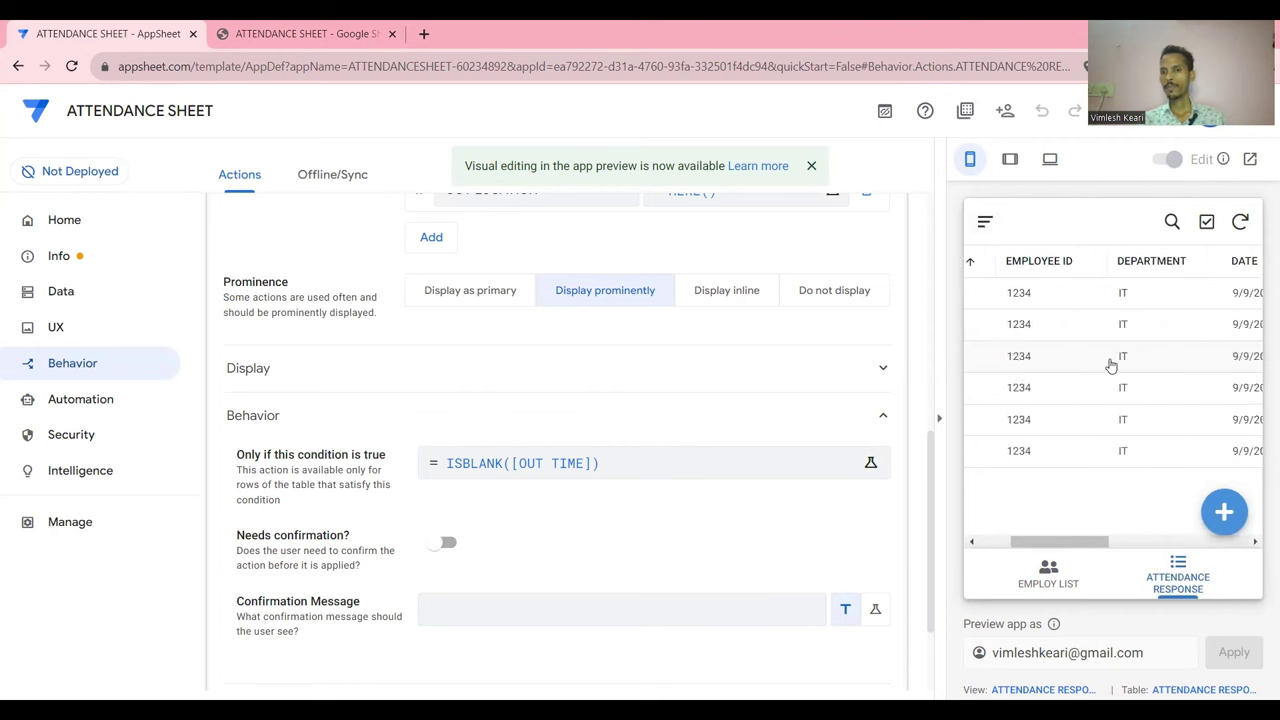
scroll(680, 372, "up", 5)
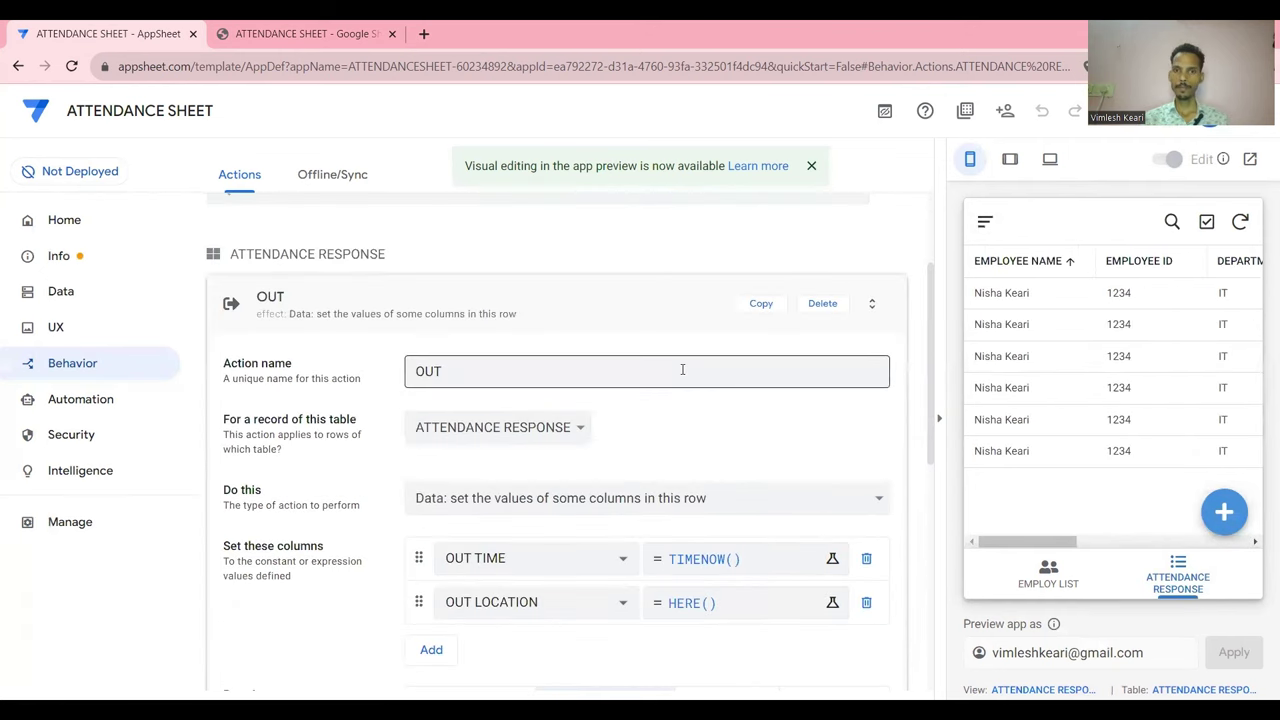
left_click(652, 372)
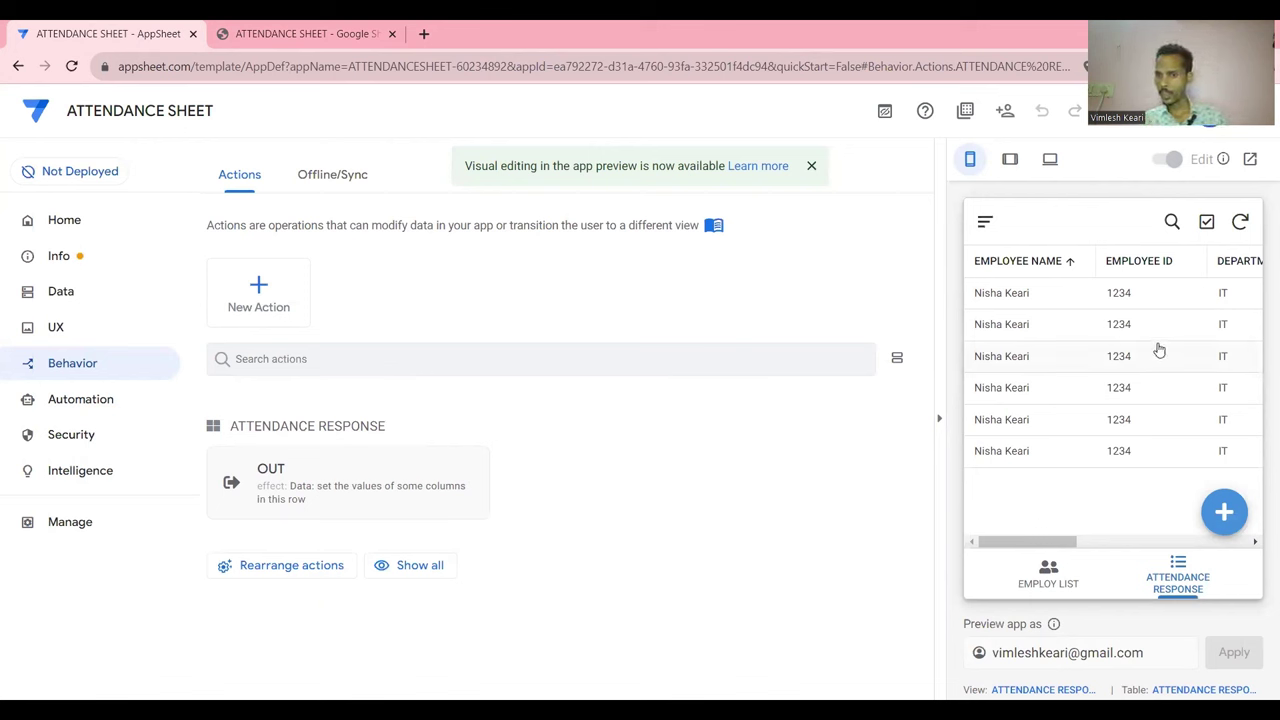
Open Security, glance at the security filters, and return to Require Sign-In
scroll(1157, 350, "right", 8)
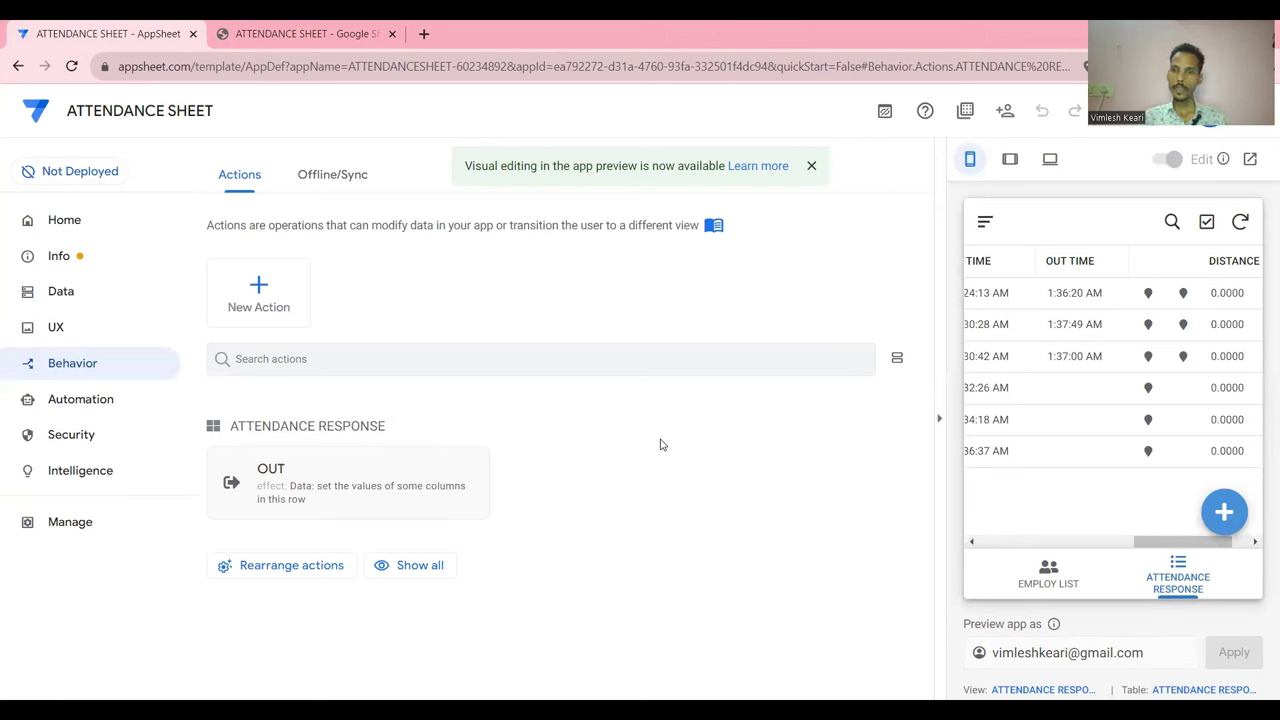
left_click(76, 438)
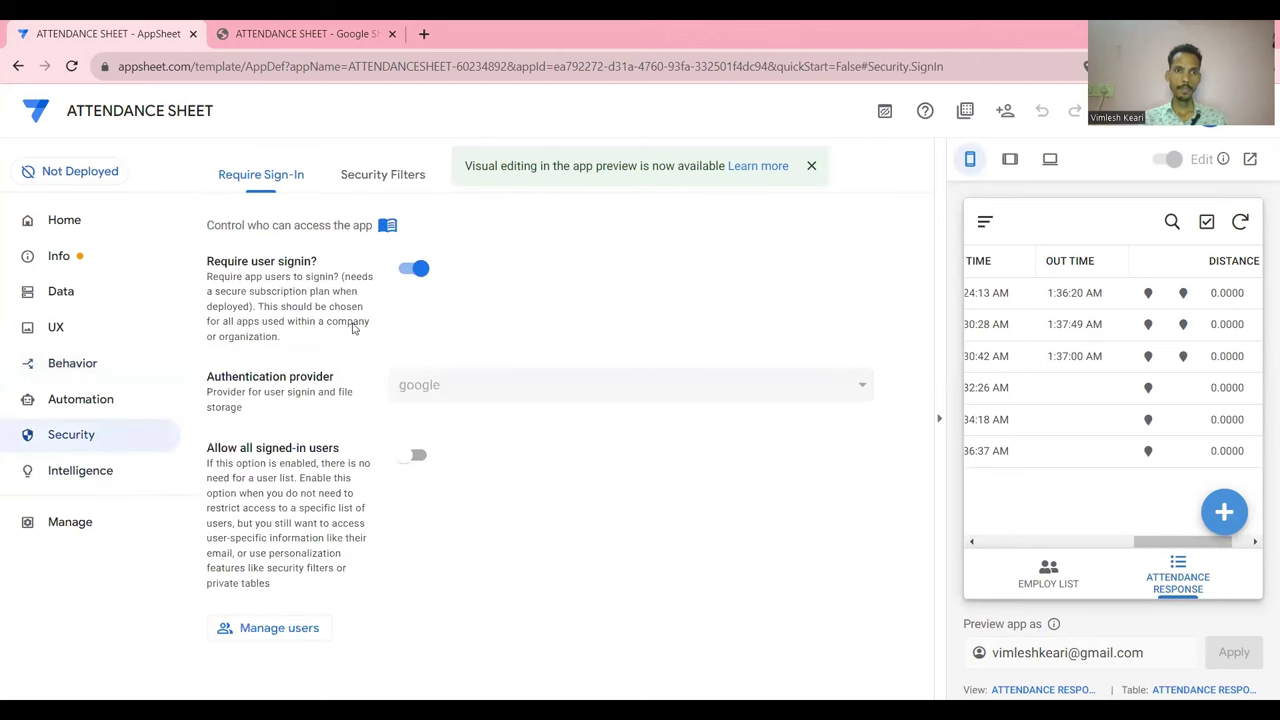
left_click(389, 176)
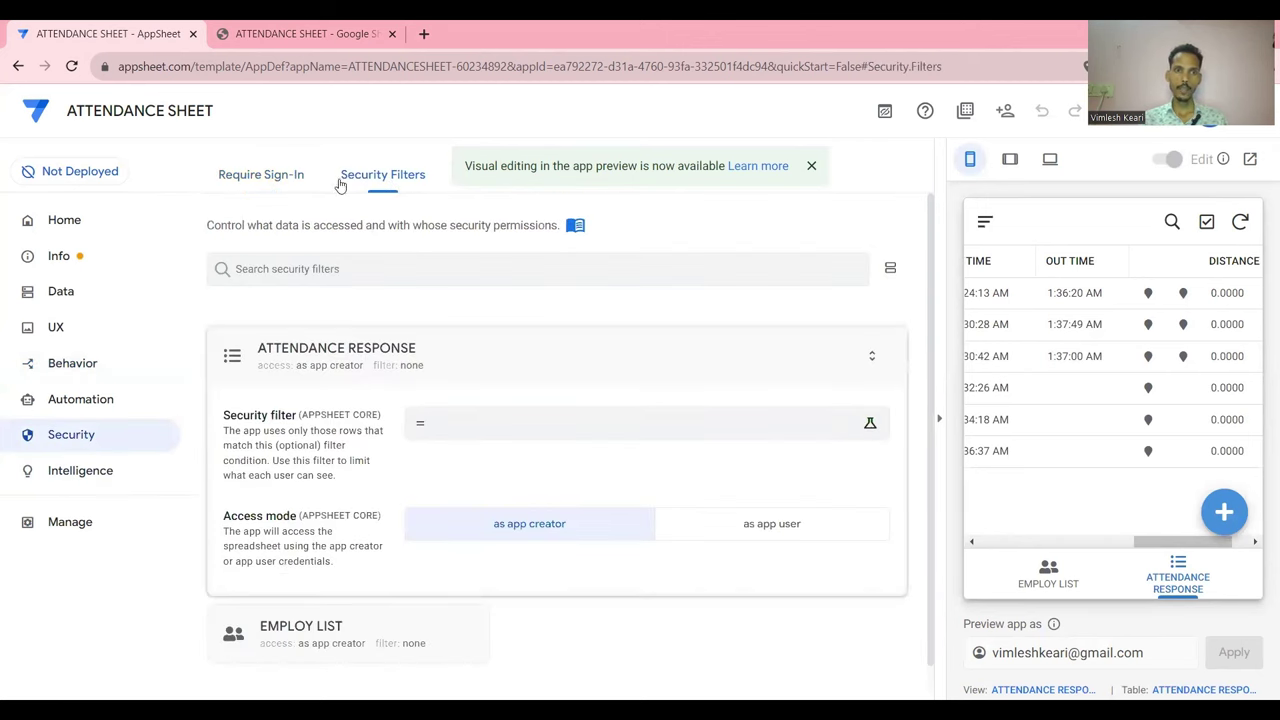
left_click(87, 444)
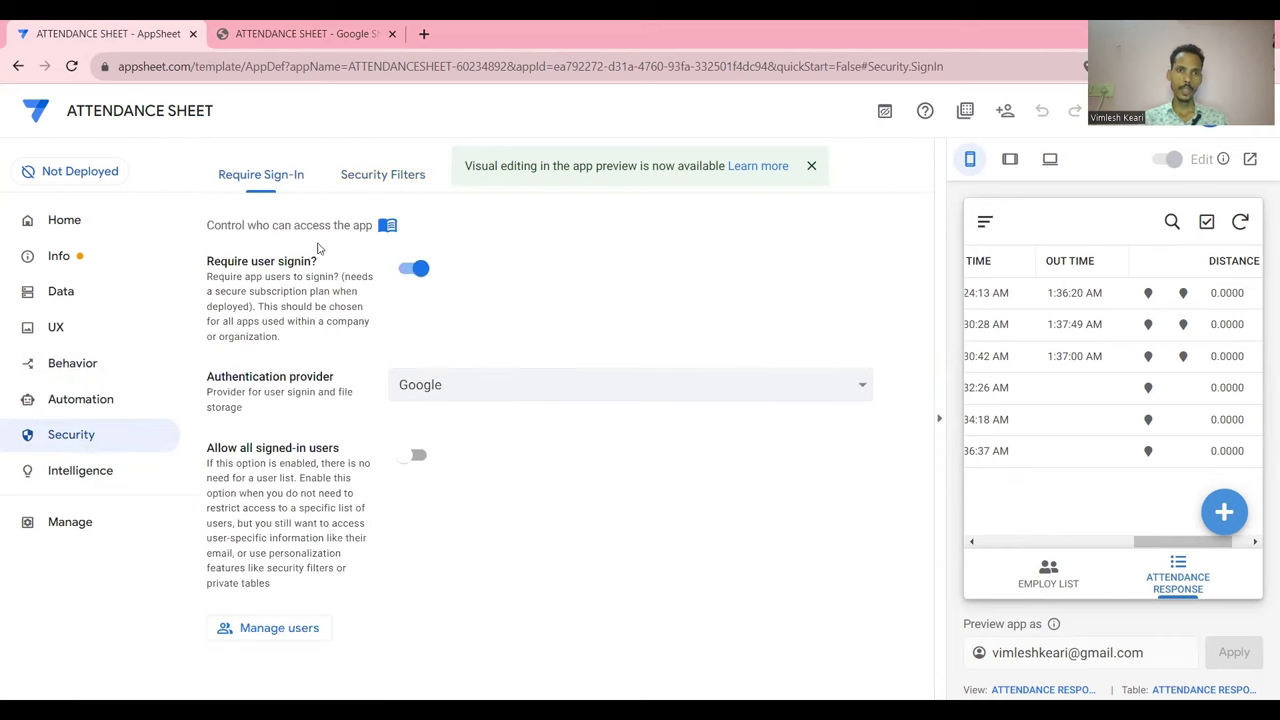
Set the ATTENDANCE RESPONSE filter to IF(USEREMAIL()=admin e-mail, true, USEREMAIL()=[EMAIL]) and save the app
left_click(388, 174)
left_click(493, 432)
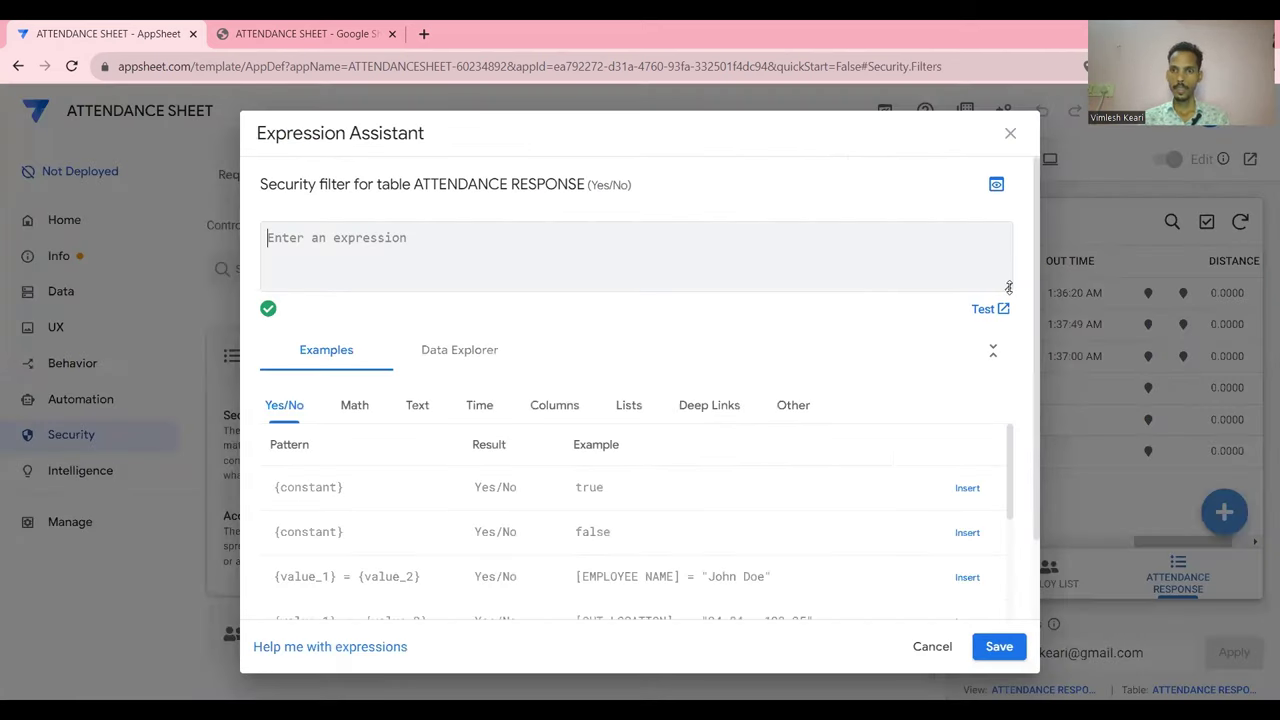
left_click_drag(1009, 288, 1013, 393)
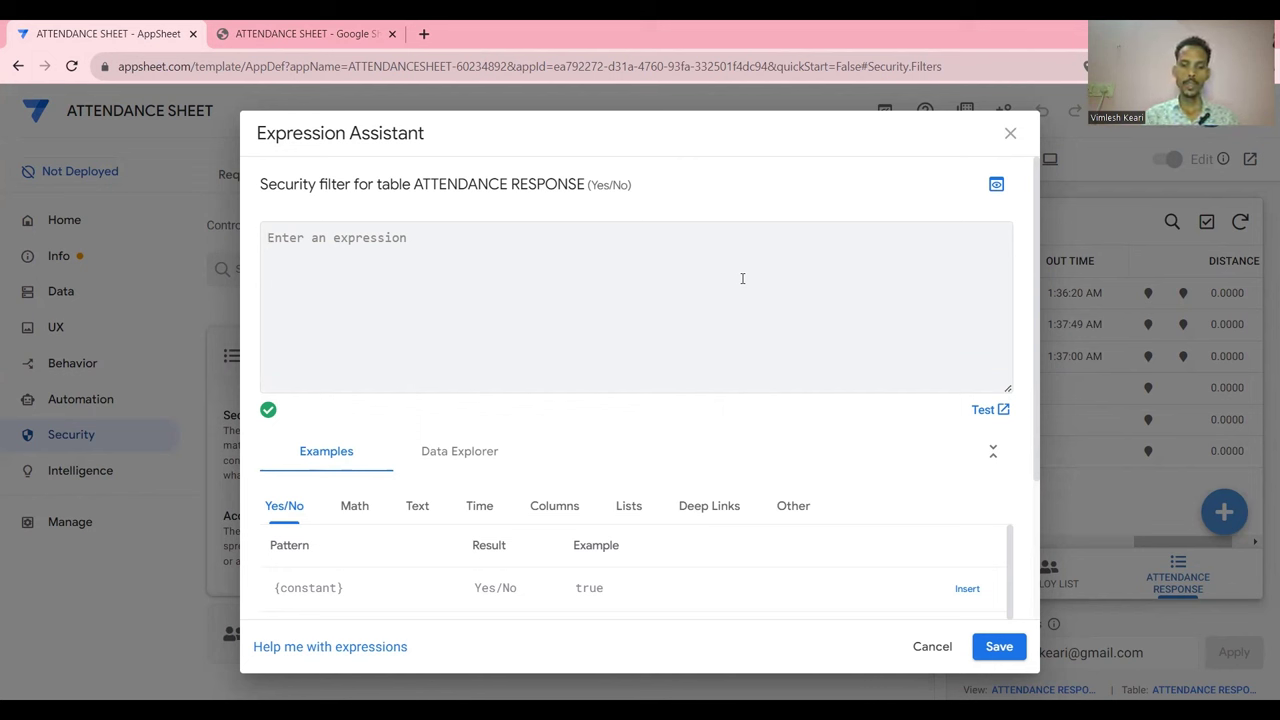
type("IF")
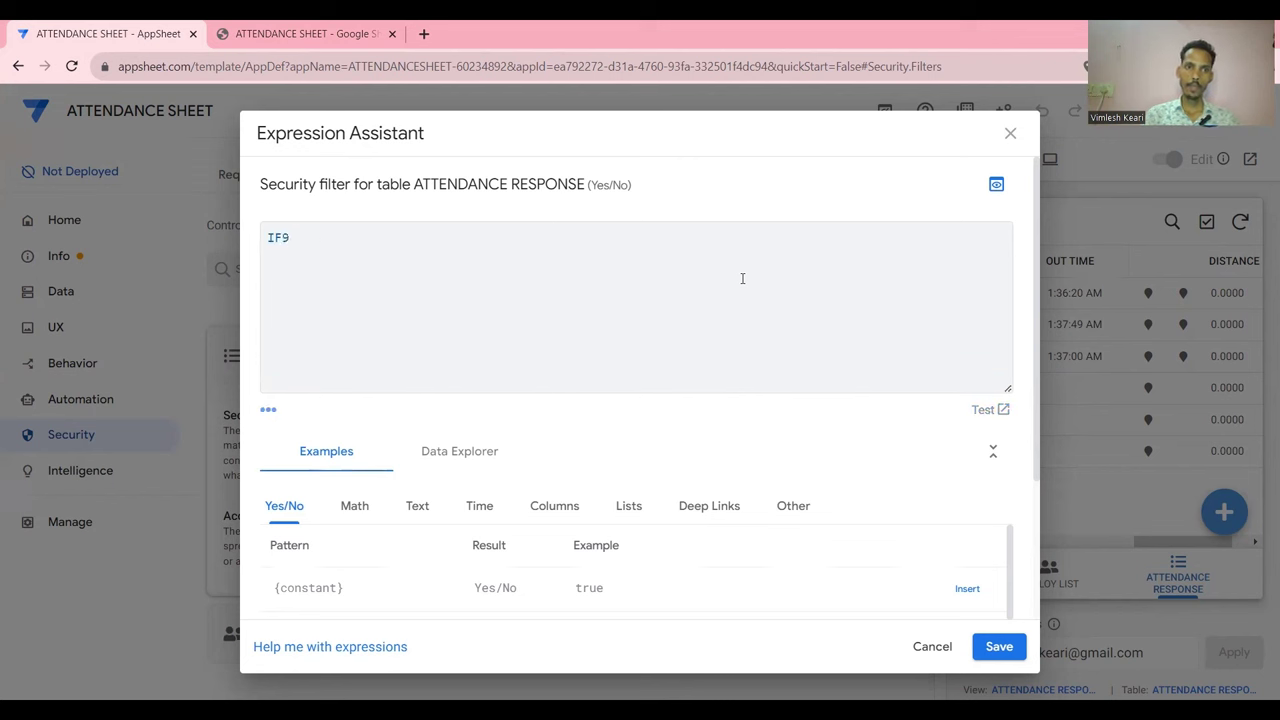
type("(USE")
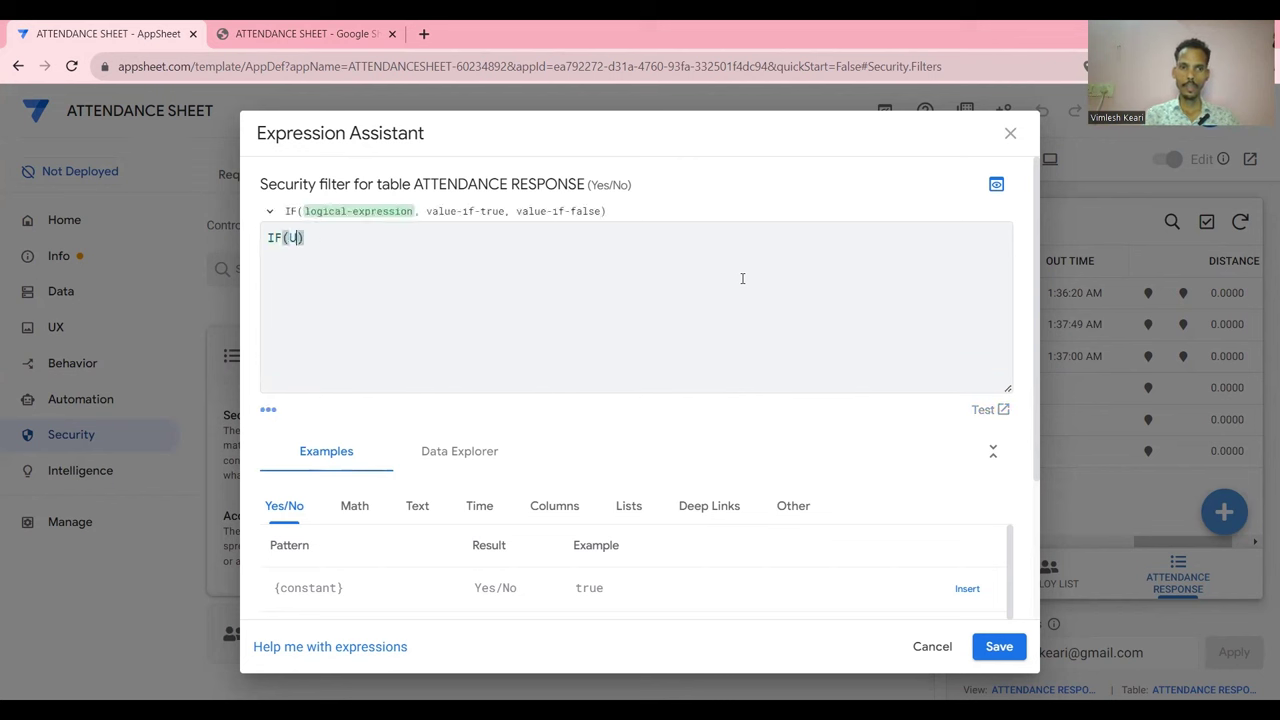
type("REMAIL")
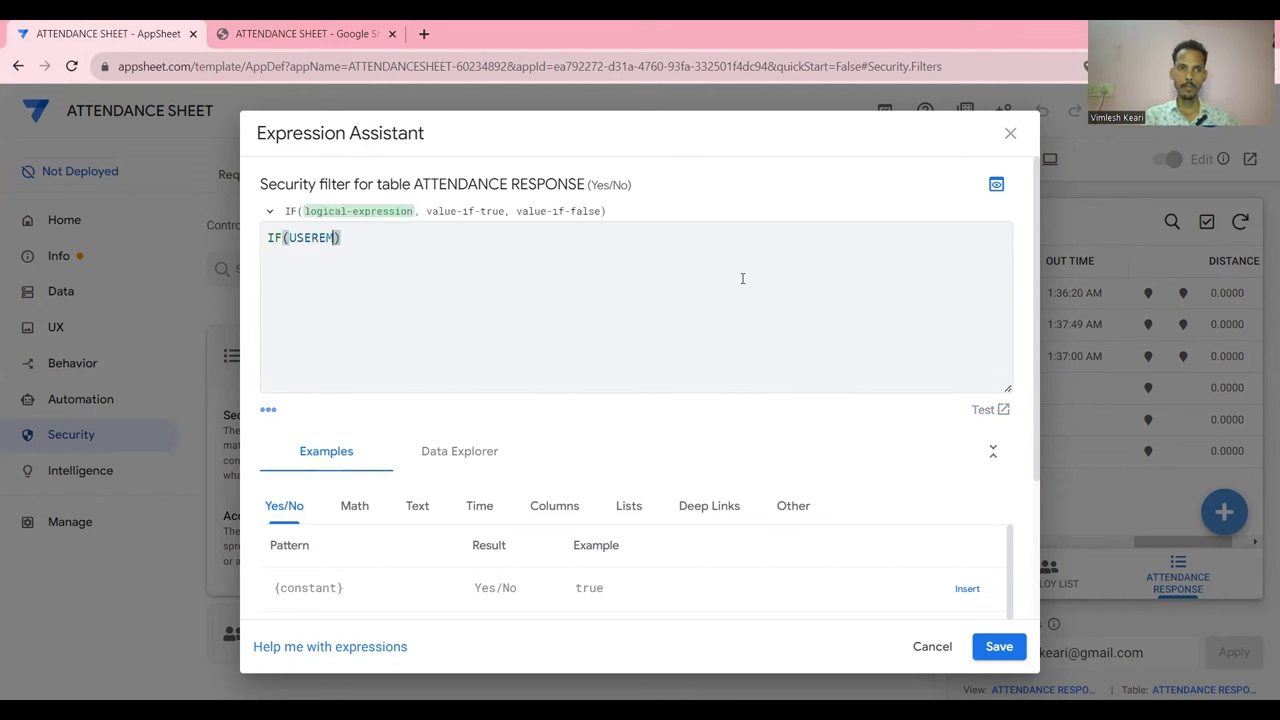
type("()")
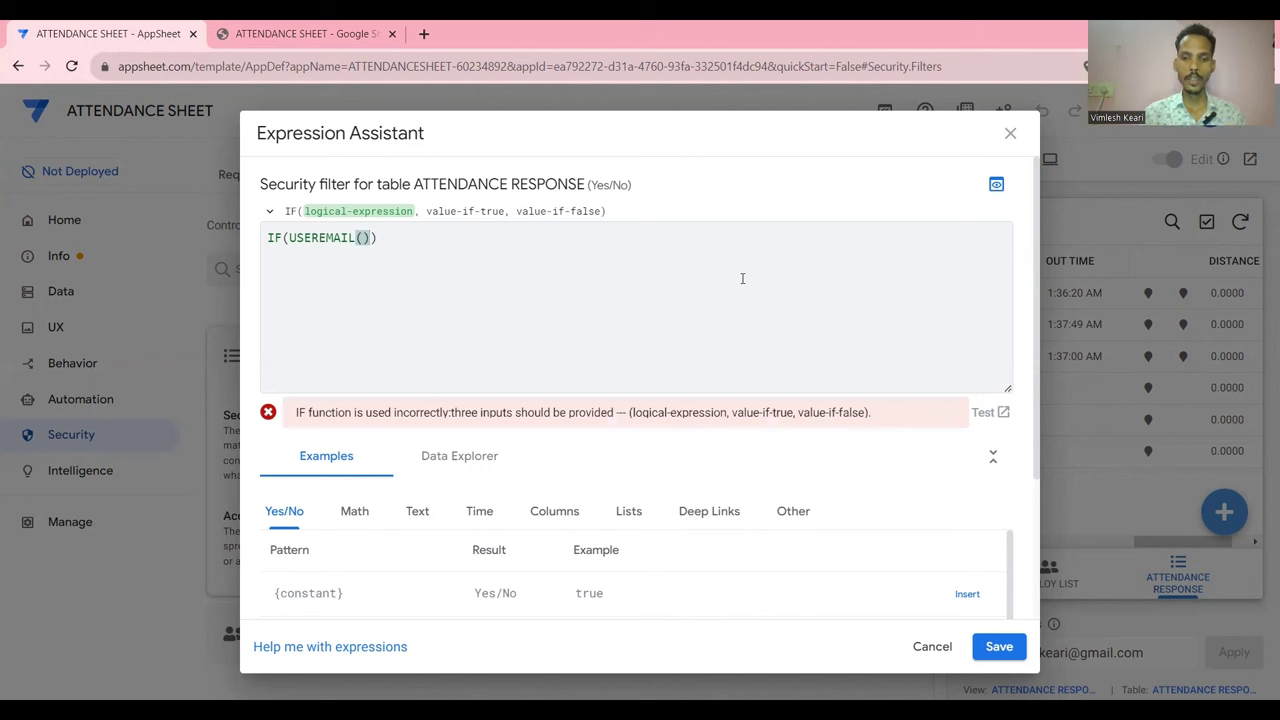
type("=\"")
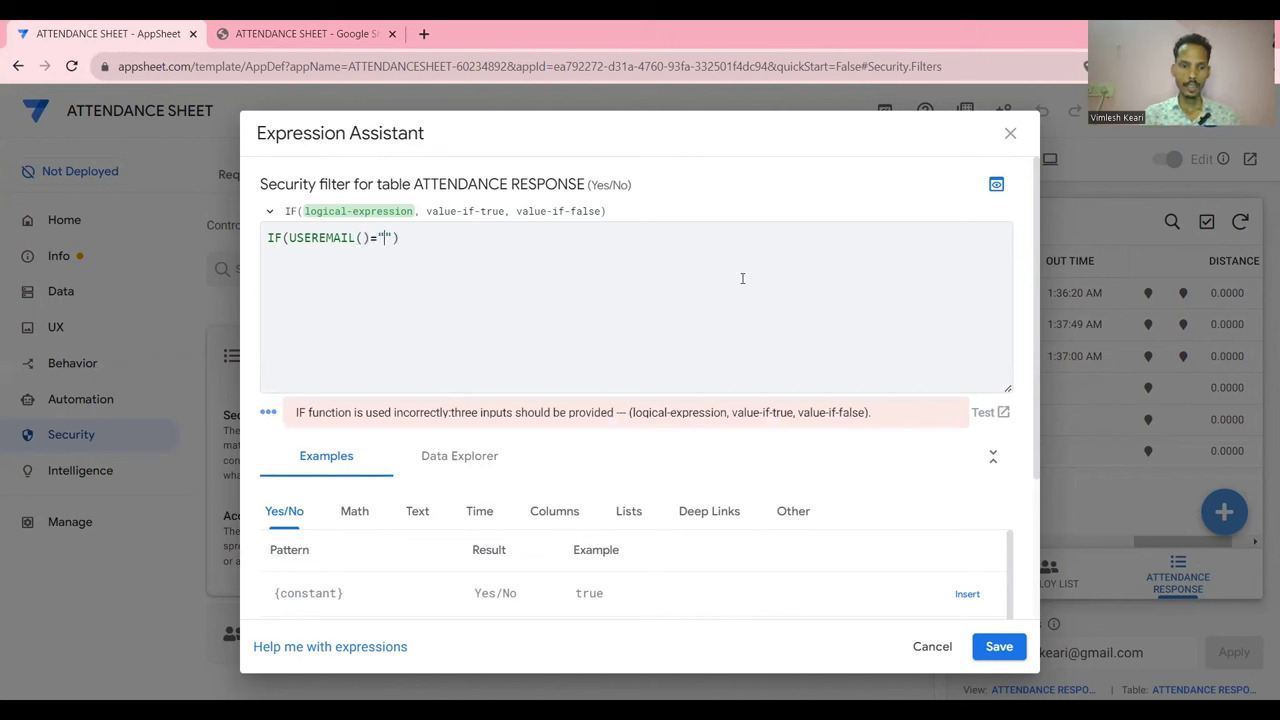
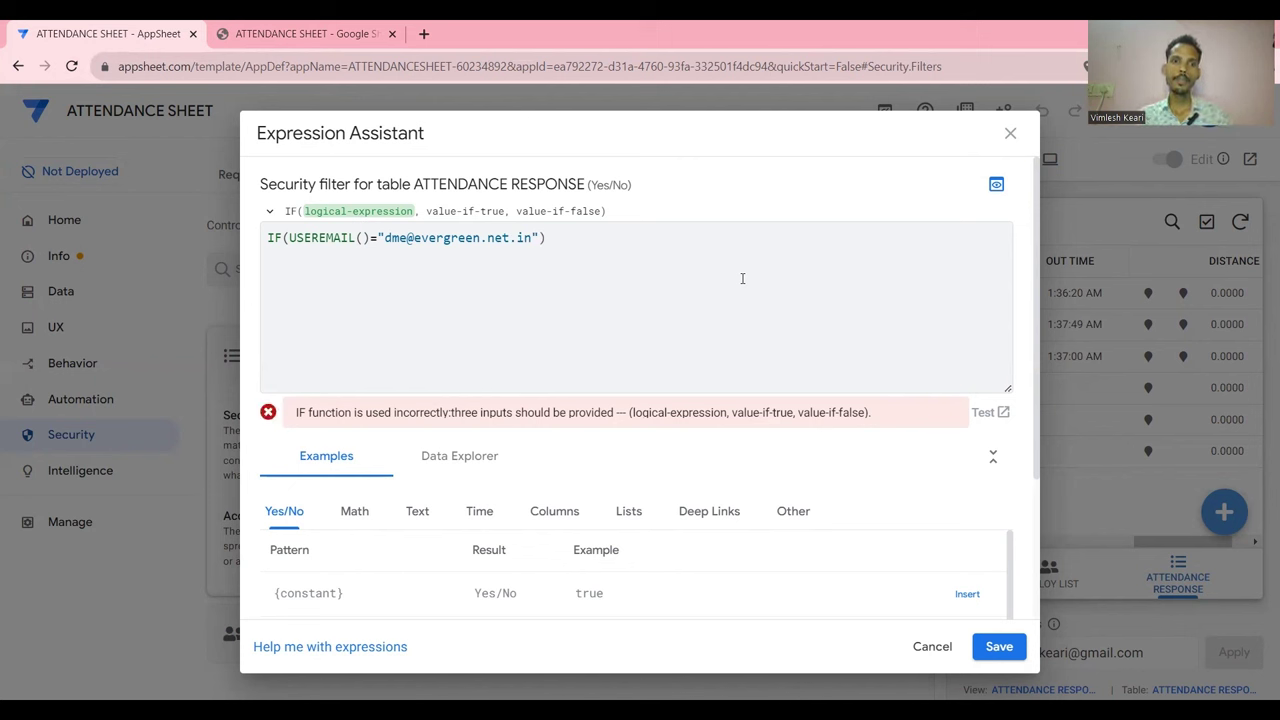
key("Right")
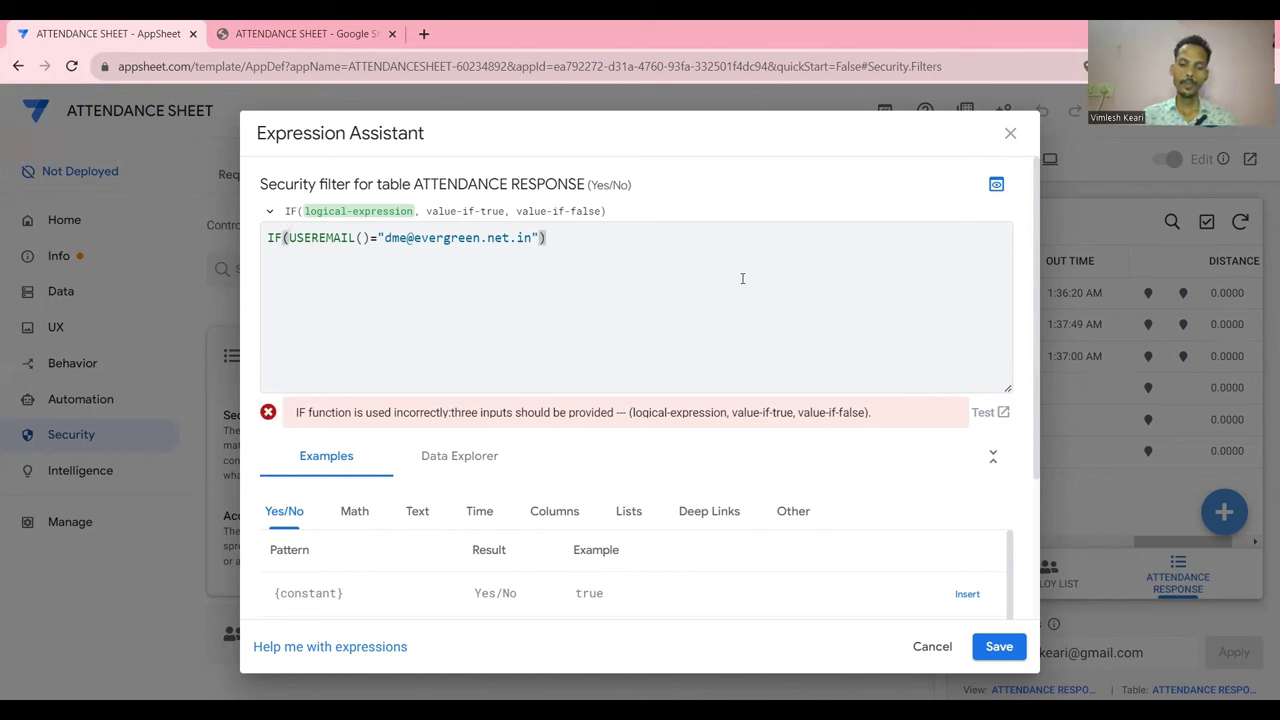
type(",true")
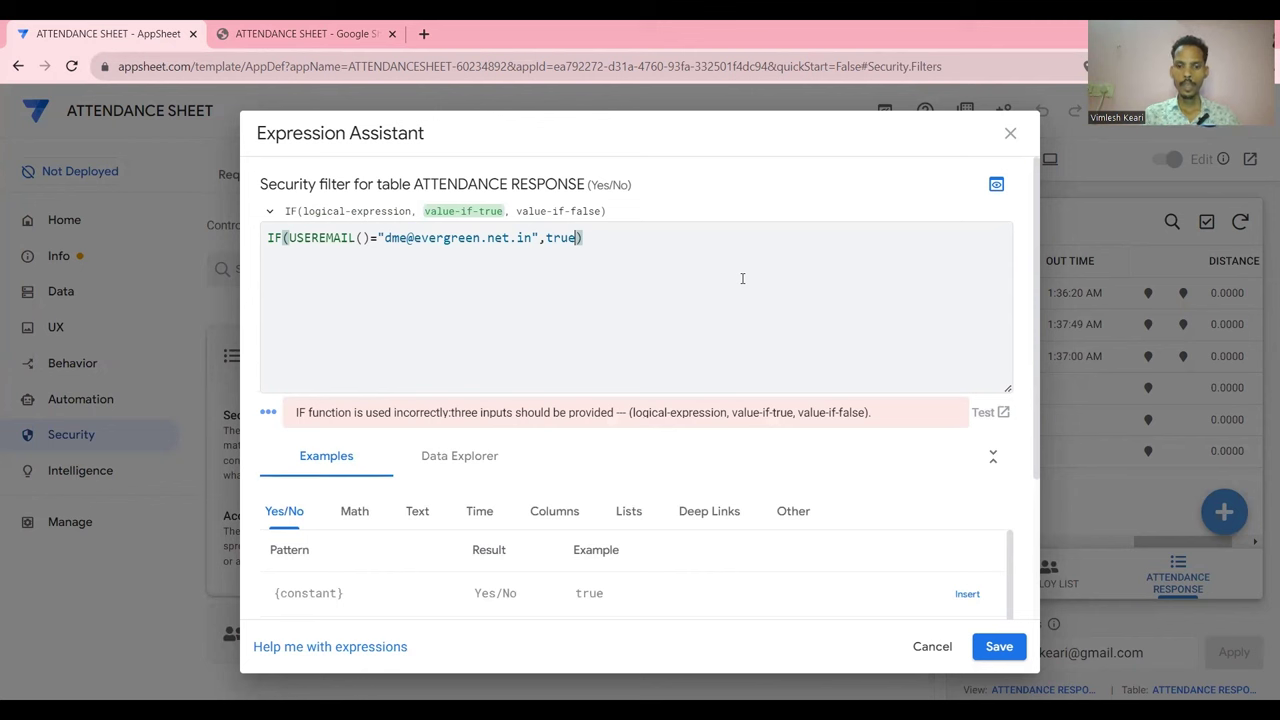
type(",u")
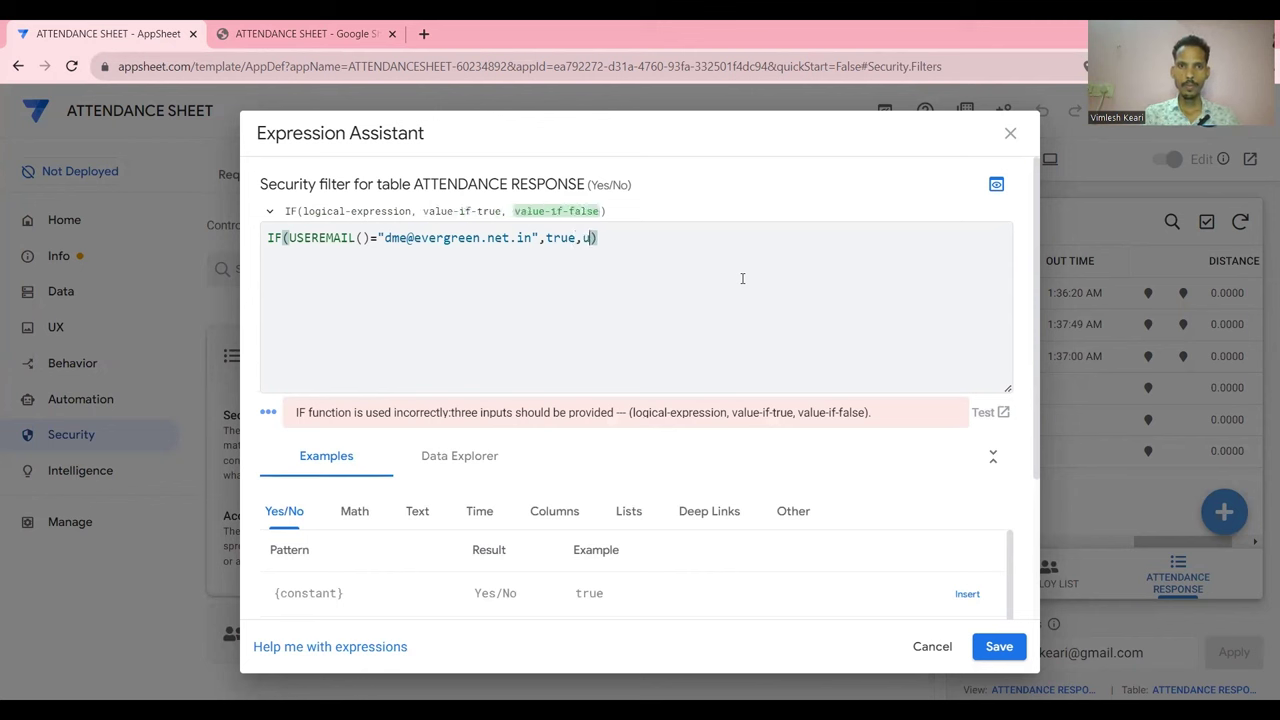
key("BackSpace")
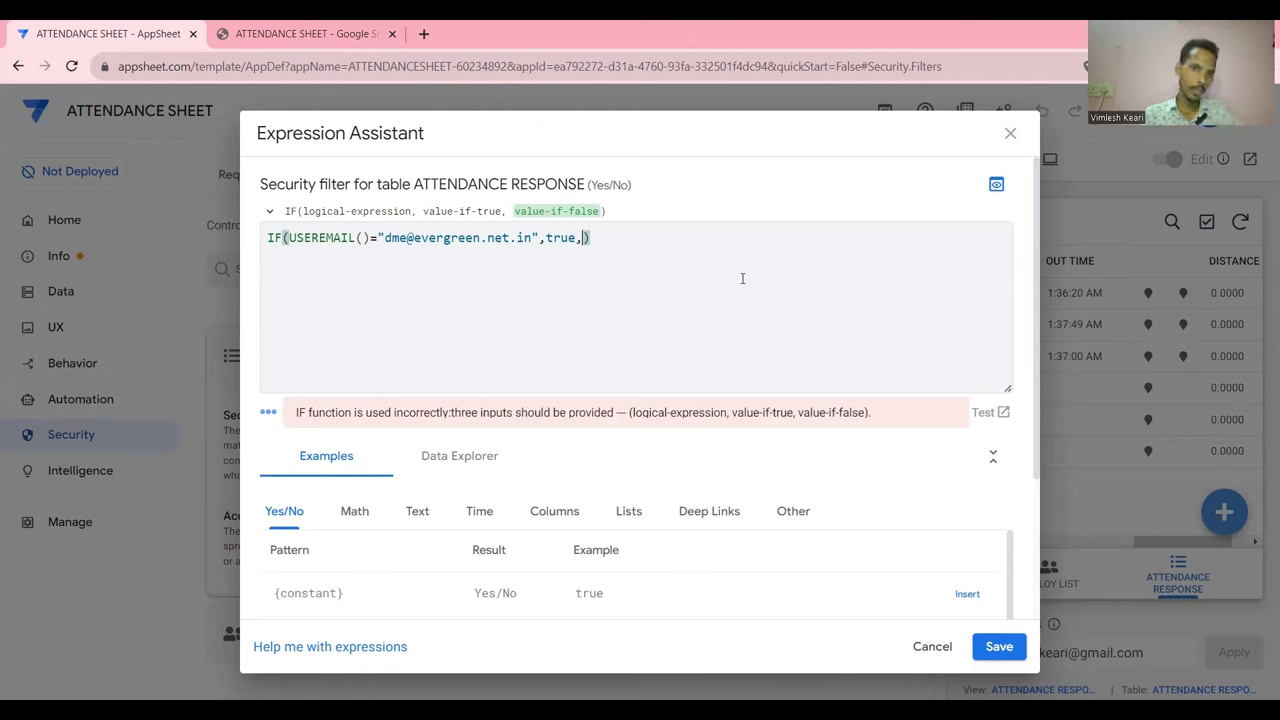
type("userema")
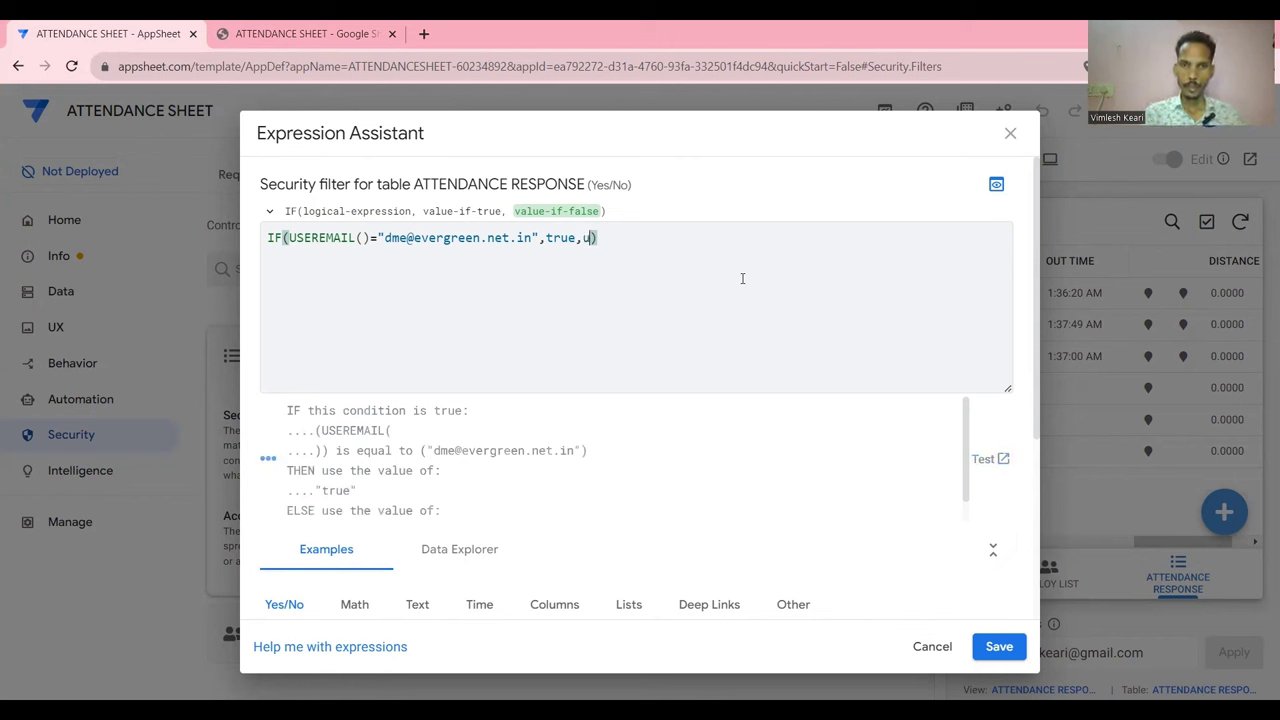
type("il")
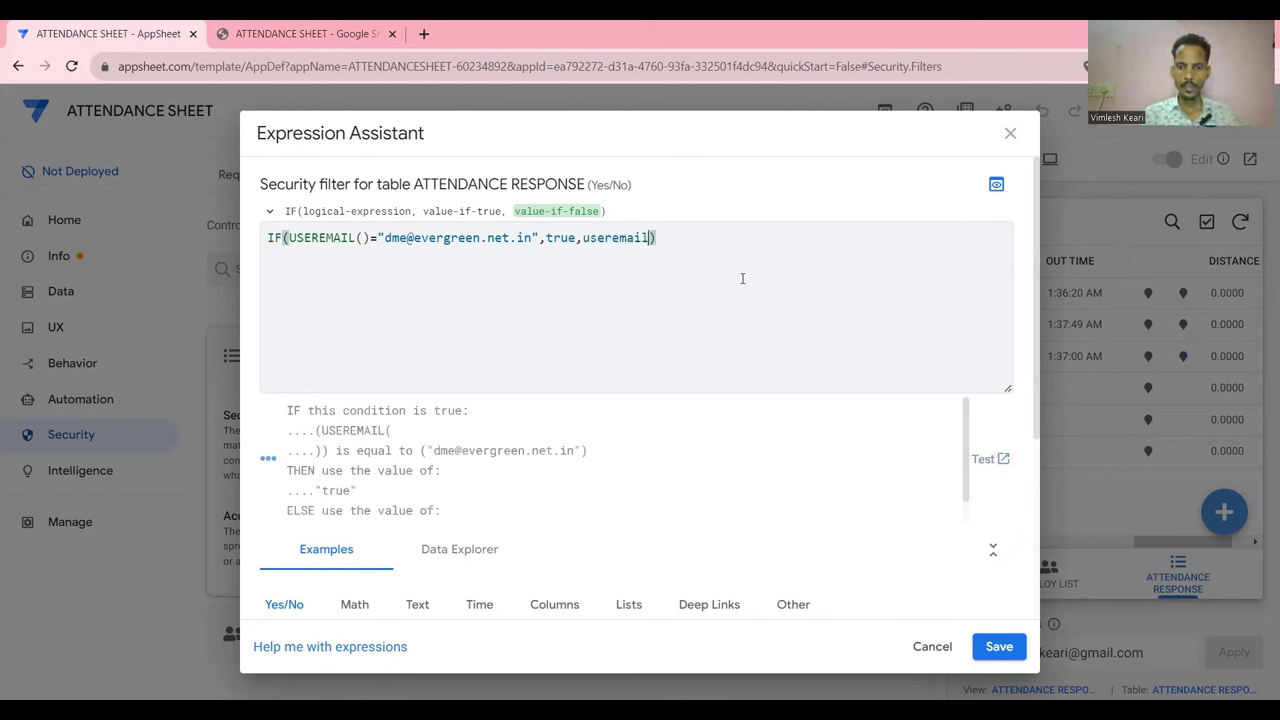
type("()=[")
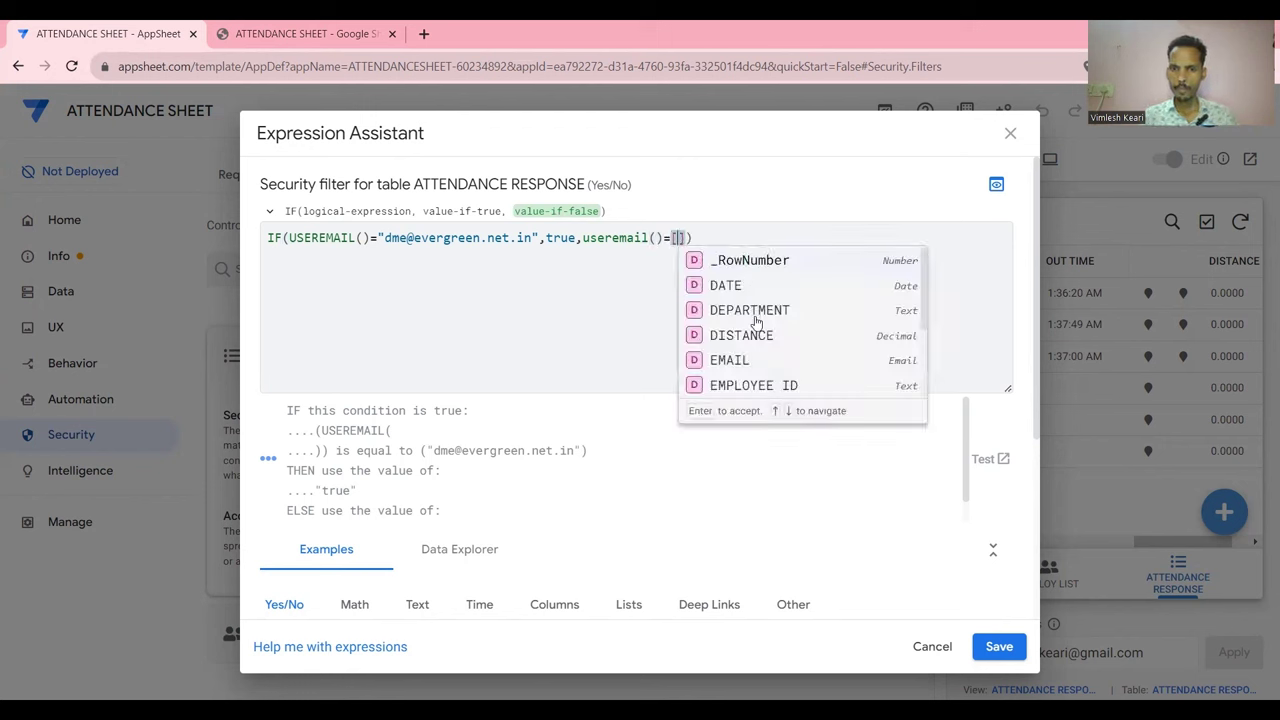
left_click(737, 359)
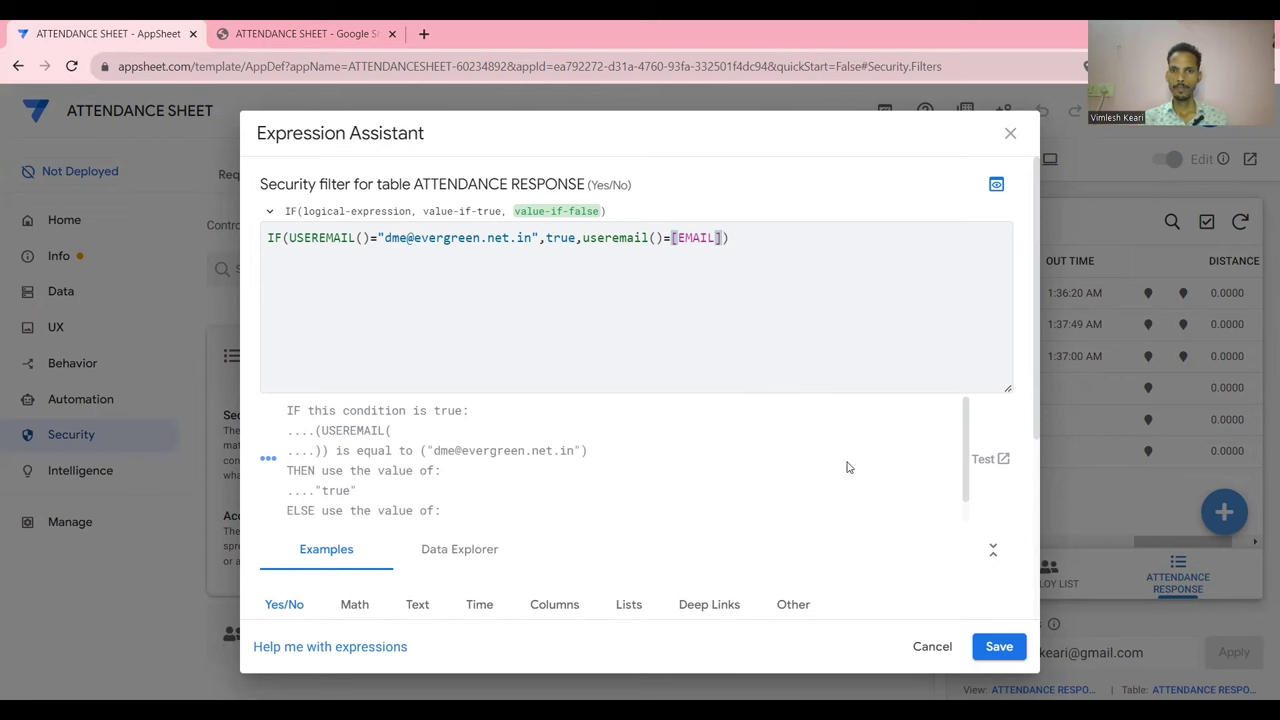
left_click(999, 646)
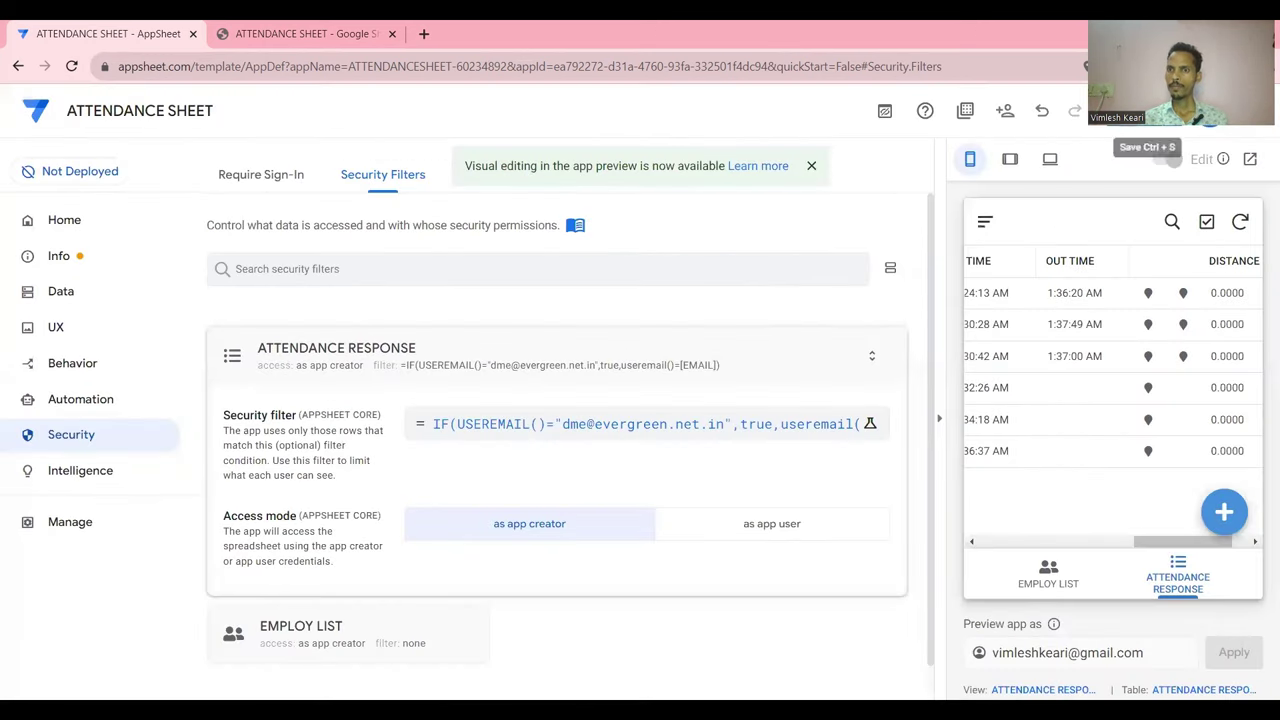
left_click(1148, 110)
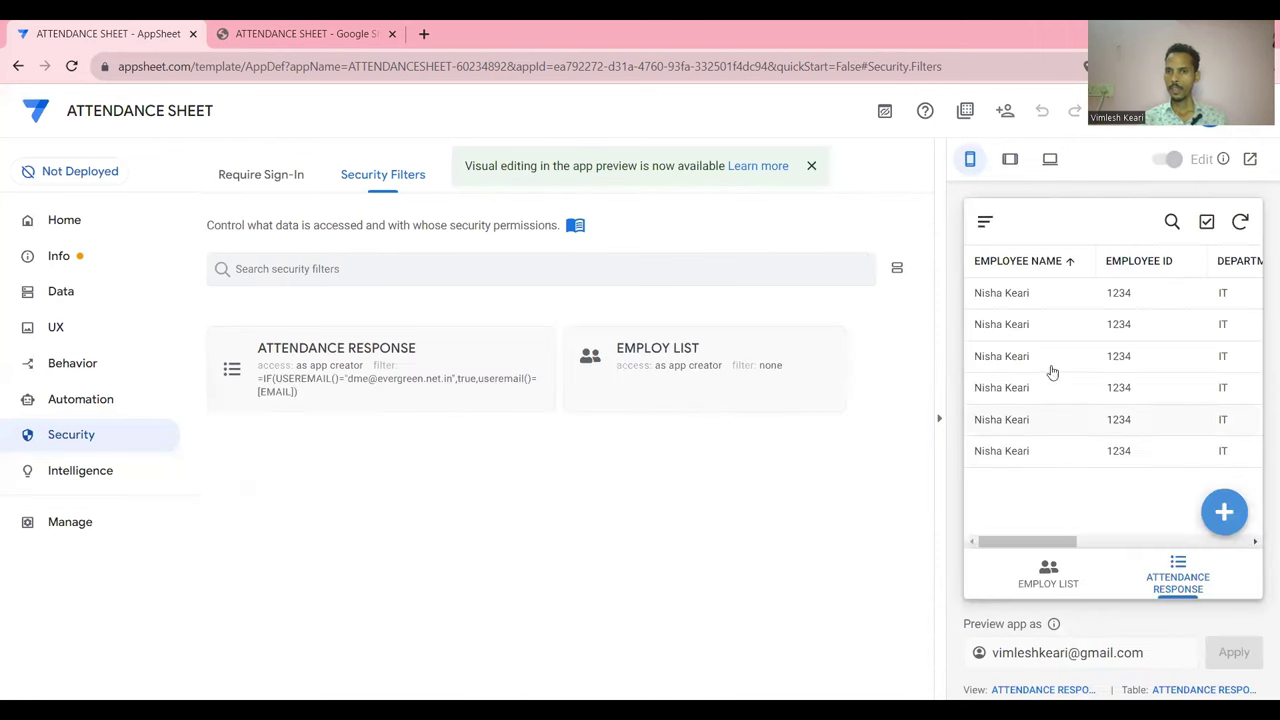
Open the 9/9/2023 attendance record with IN TIME 1:30:42 AM in the preview
left_click(982, 224)
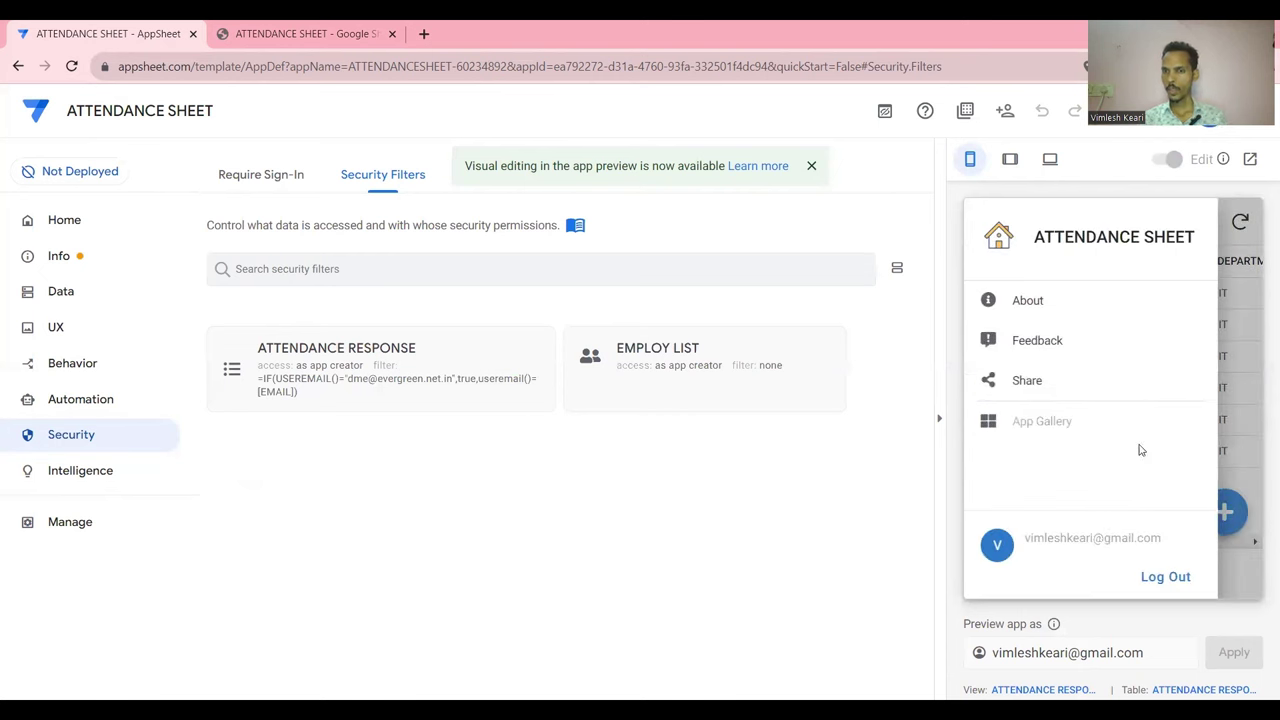
left_click(1230, 519)
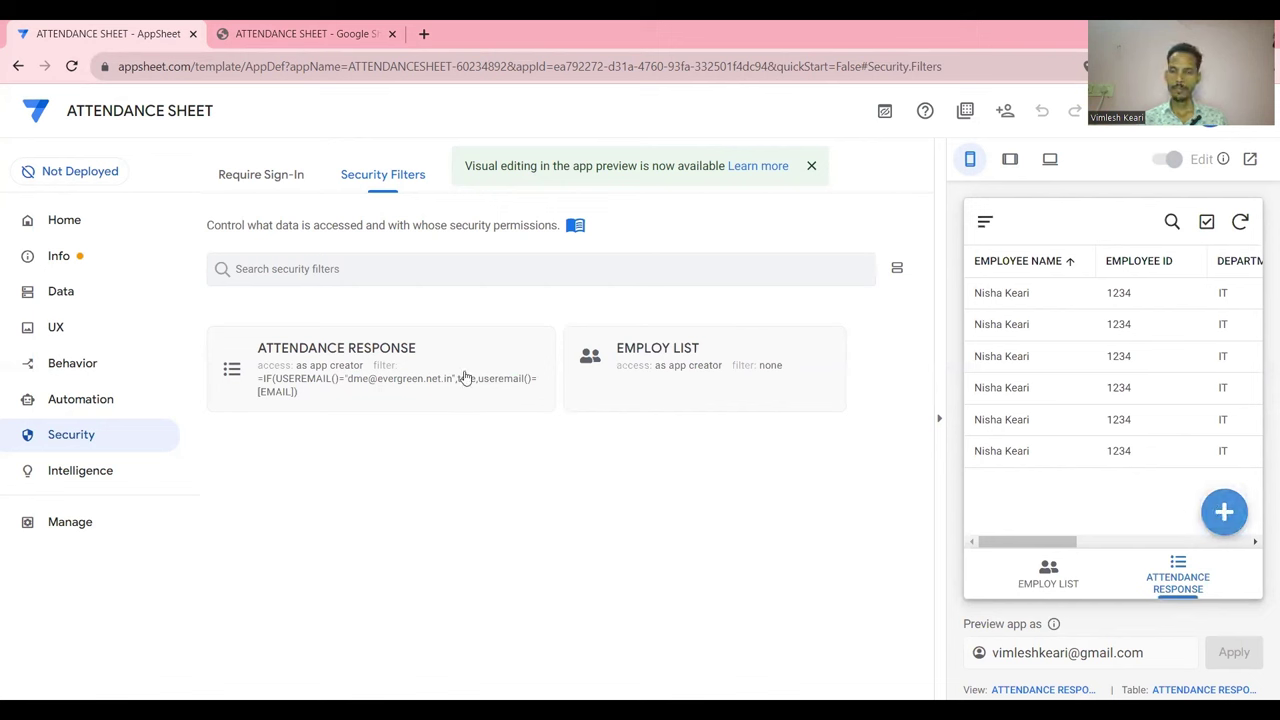
scroll(1100, 410, "right", 5)
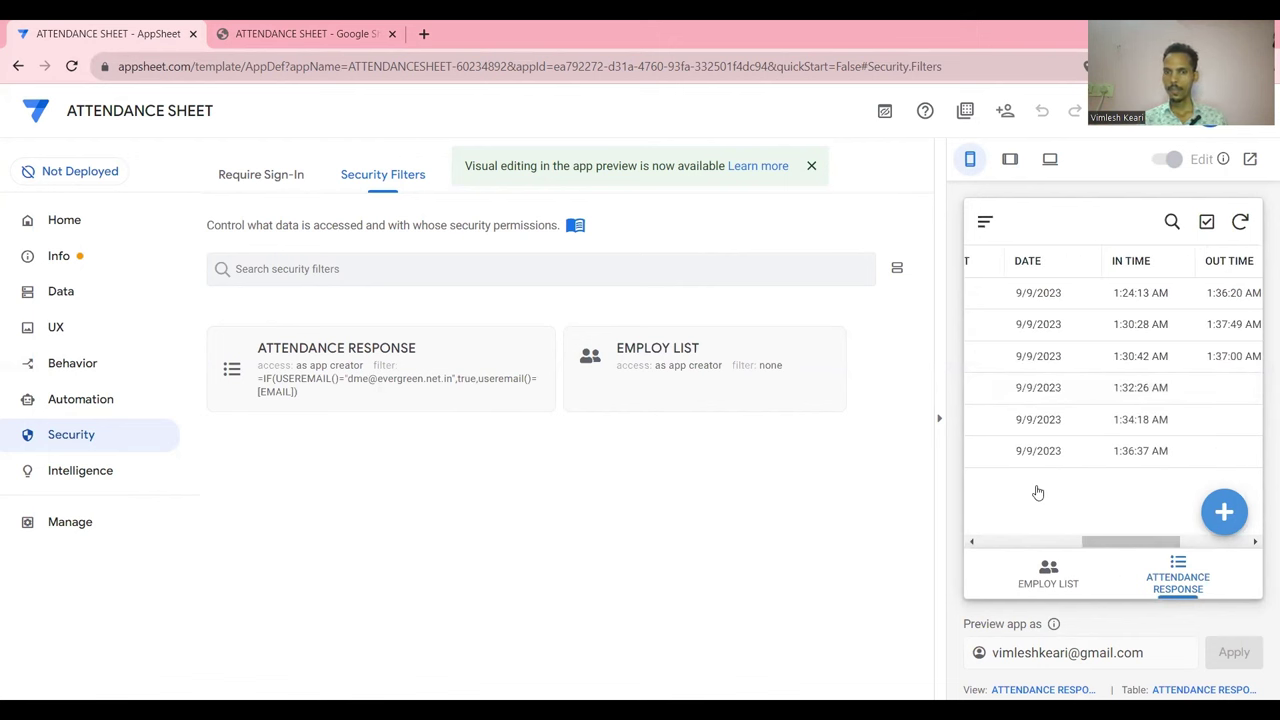
left_click(1000, 352)
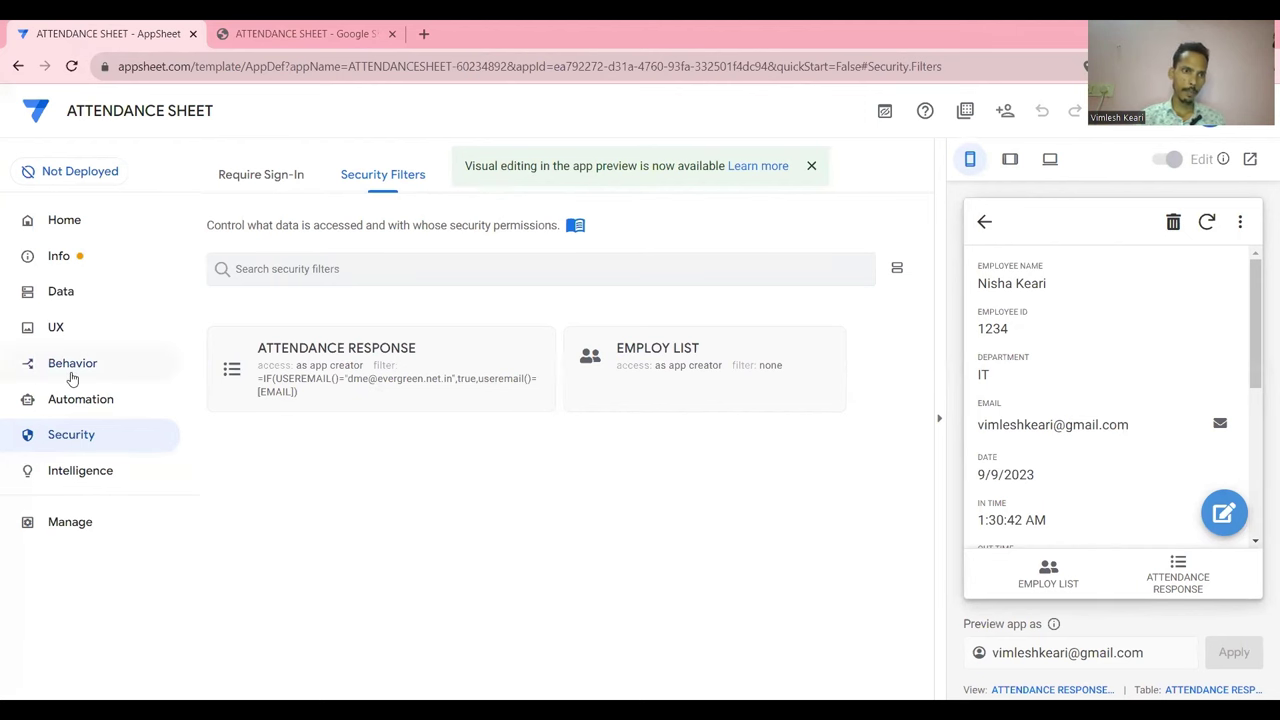
Show all actions, expand Delete's Display and Behavior, and open its 'Only if this condition is true' editor
left_click(72, 368)
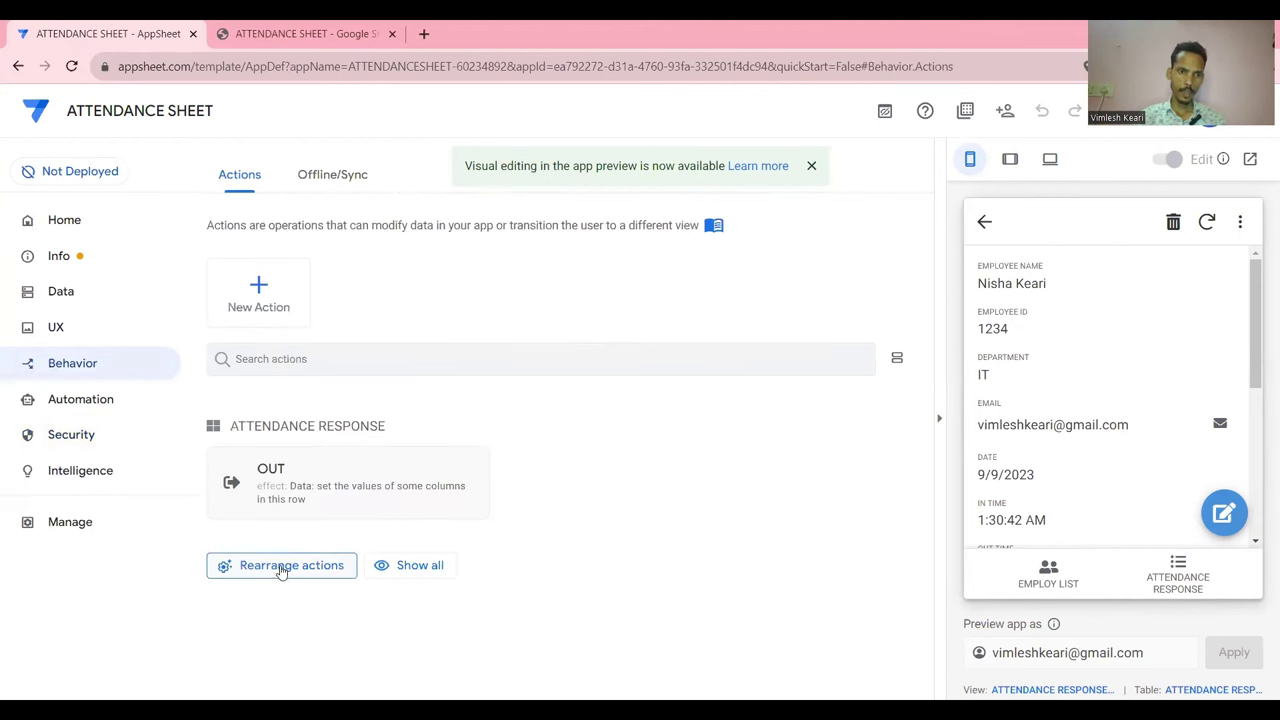
left_click(408, 567)
scroll(434, 523, "down", 2)
left_click(593, 421)
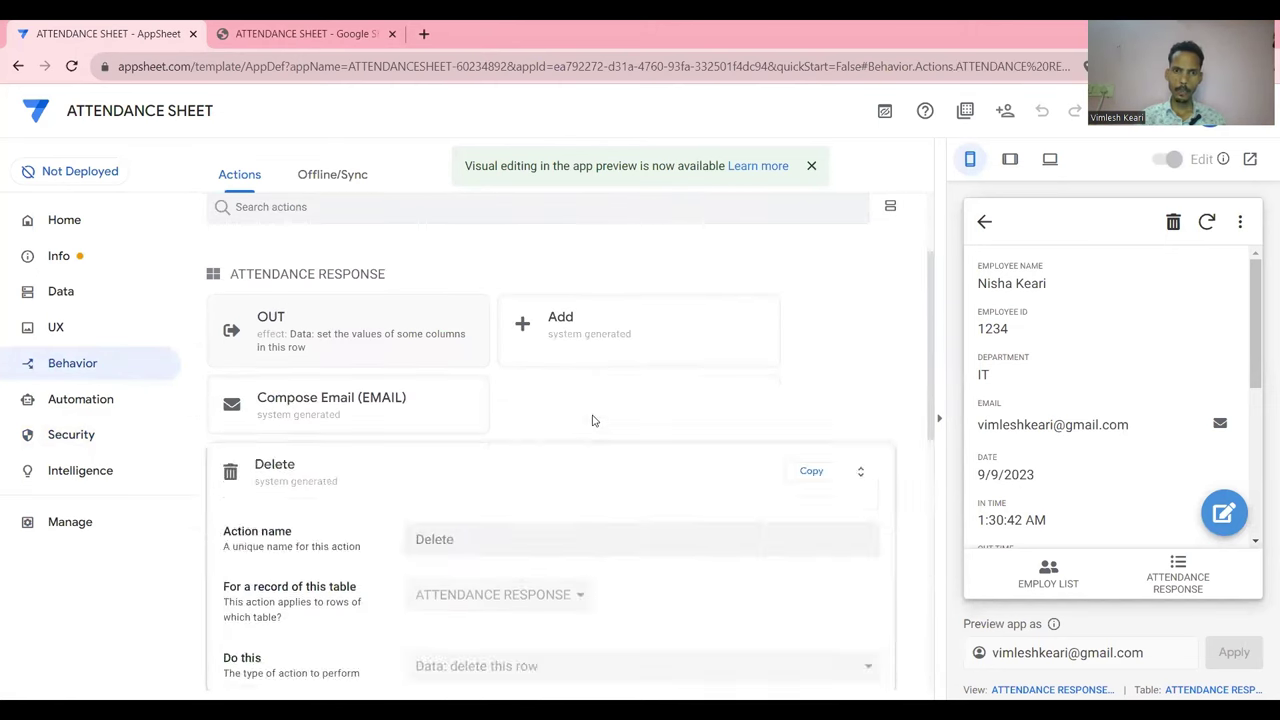
scroll(594, 420, "down", 4)
left_click(830, 350)
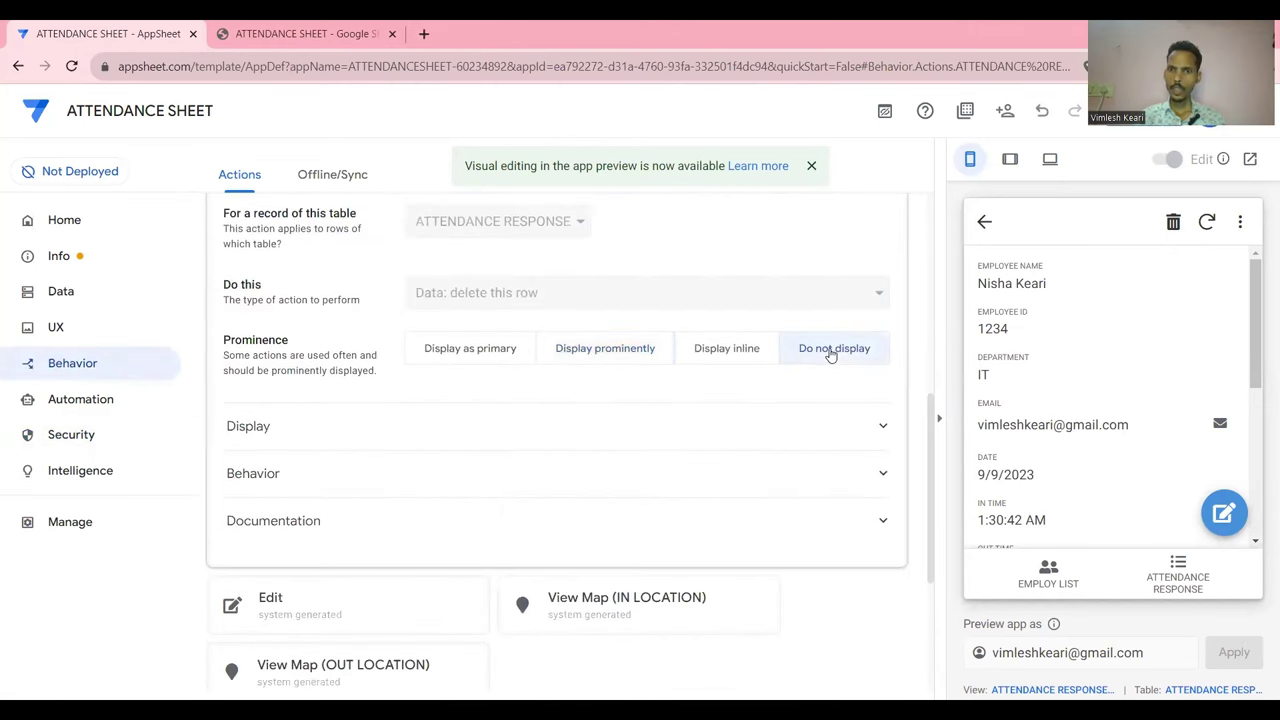
left_click(643, 354)
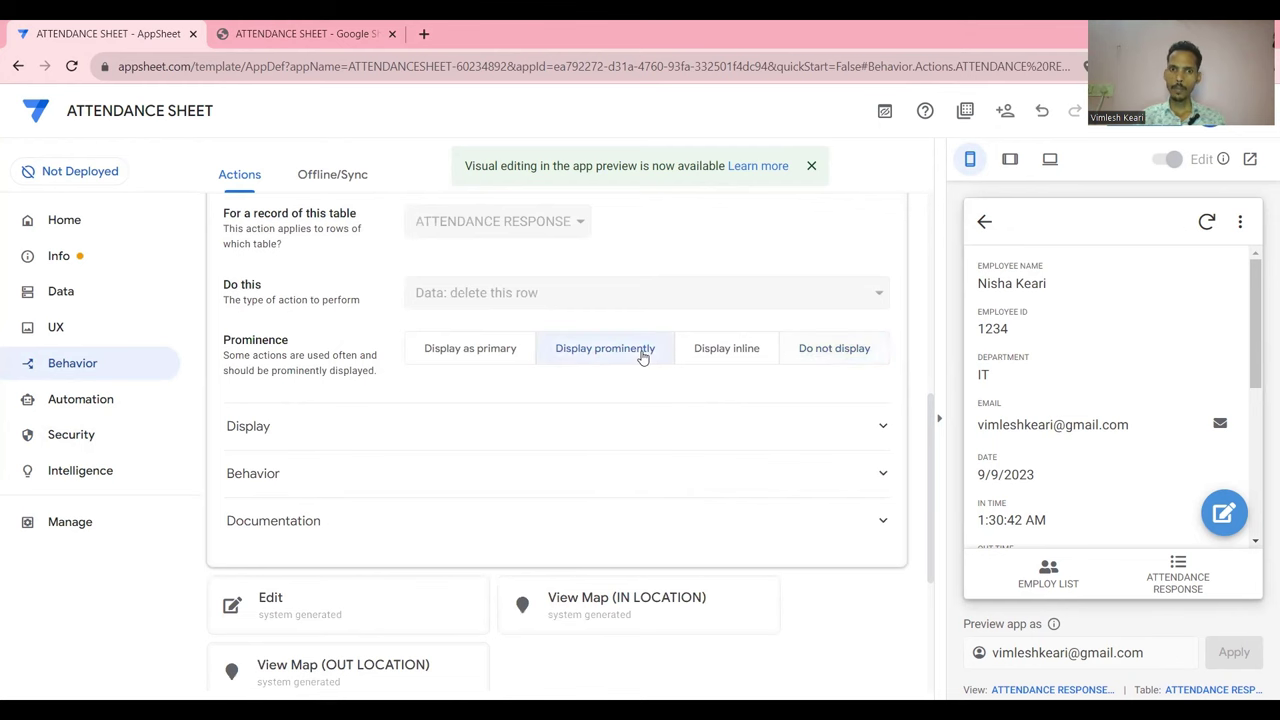
left_click(759, 437)
scroll(657, 500, "down", 4)
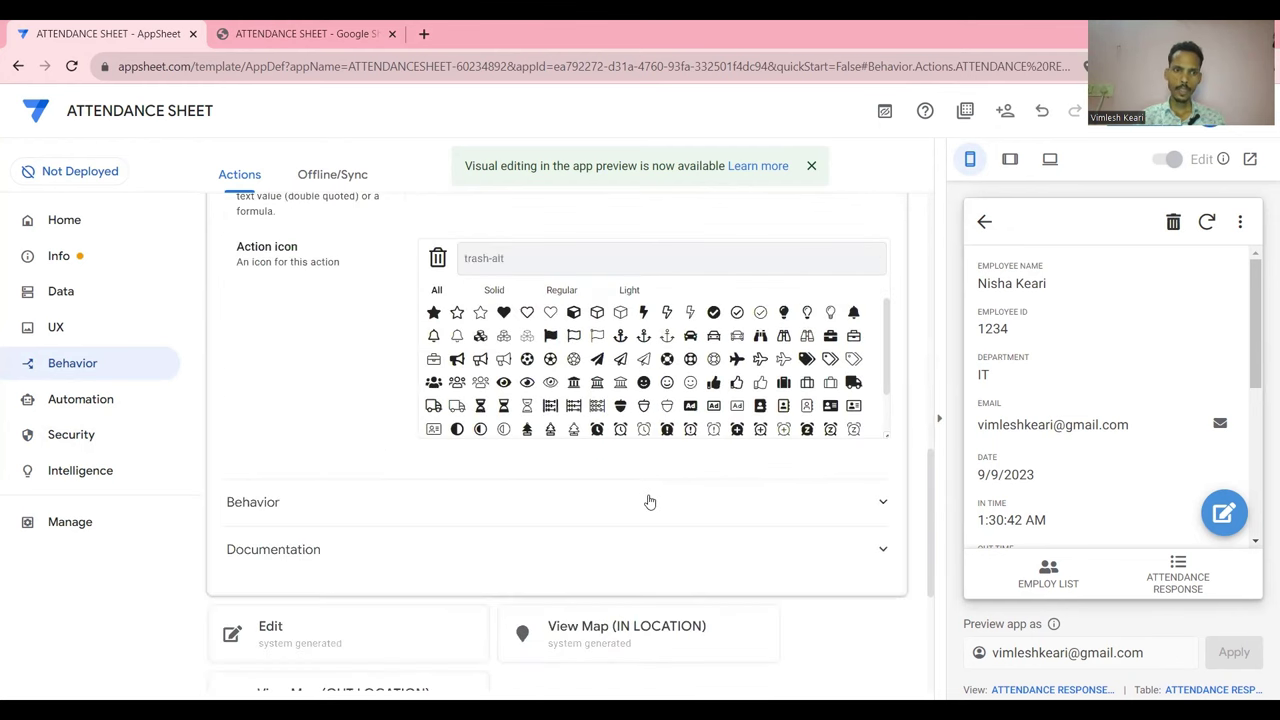
left_click(646, 500)
scroll(645, 500, "down", 1)
Set the Delete action's condition to USEREMAIL()= the admin's e-mail address, save, and collapse the action
left_click(591, 457)
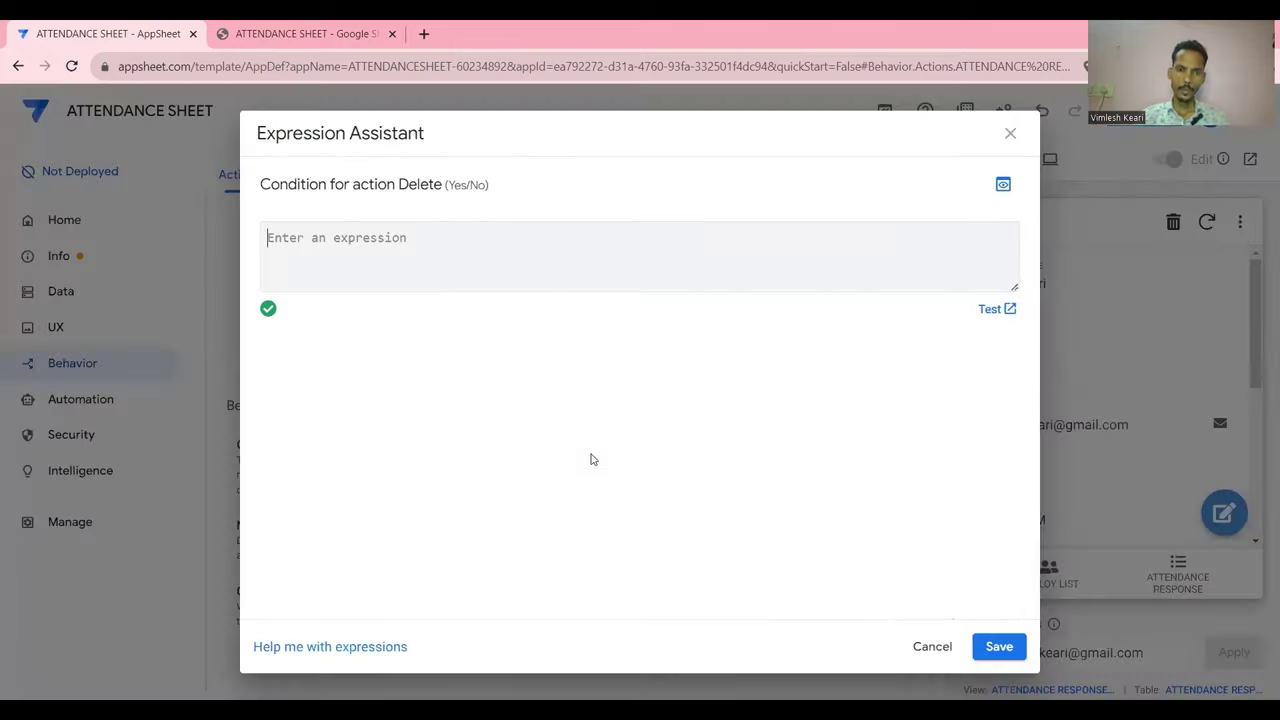
type("u")
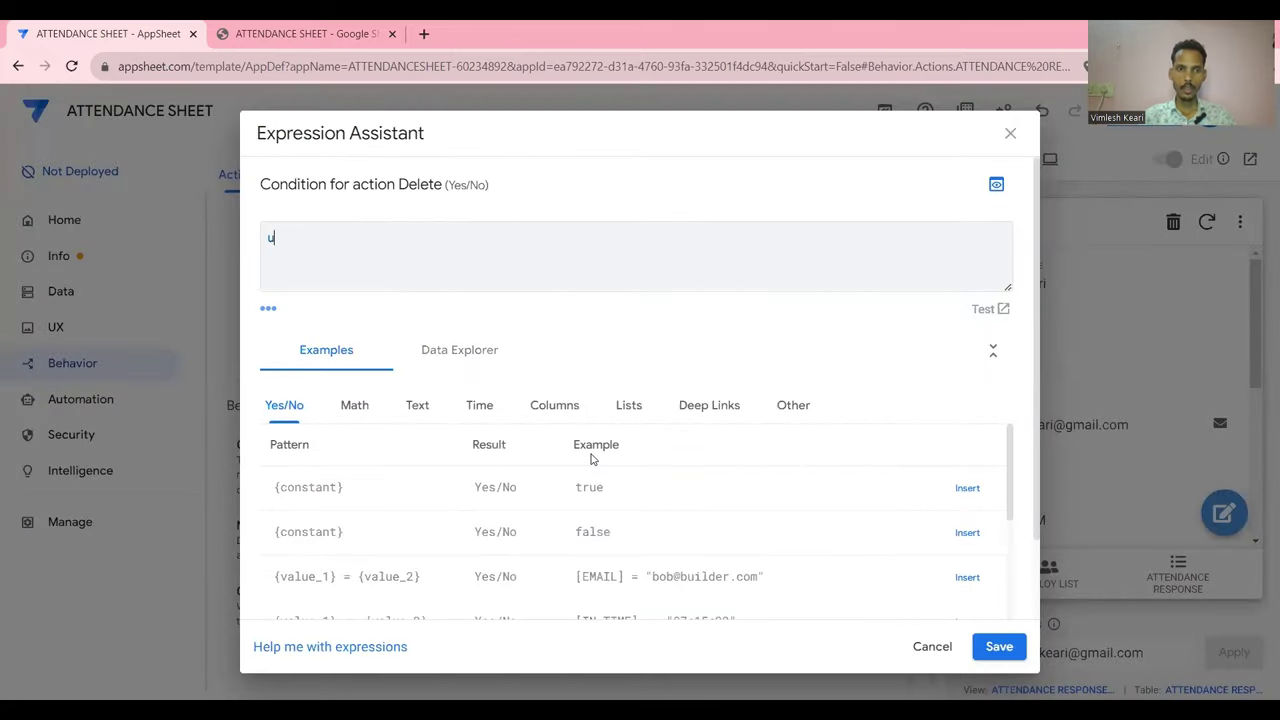
type("seremail")
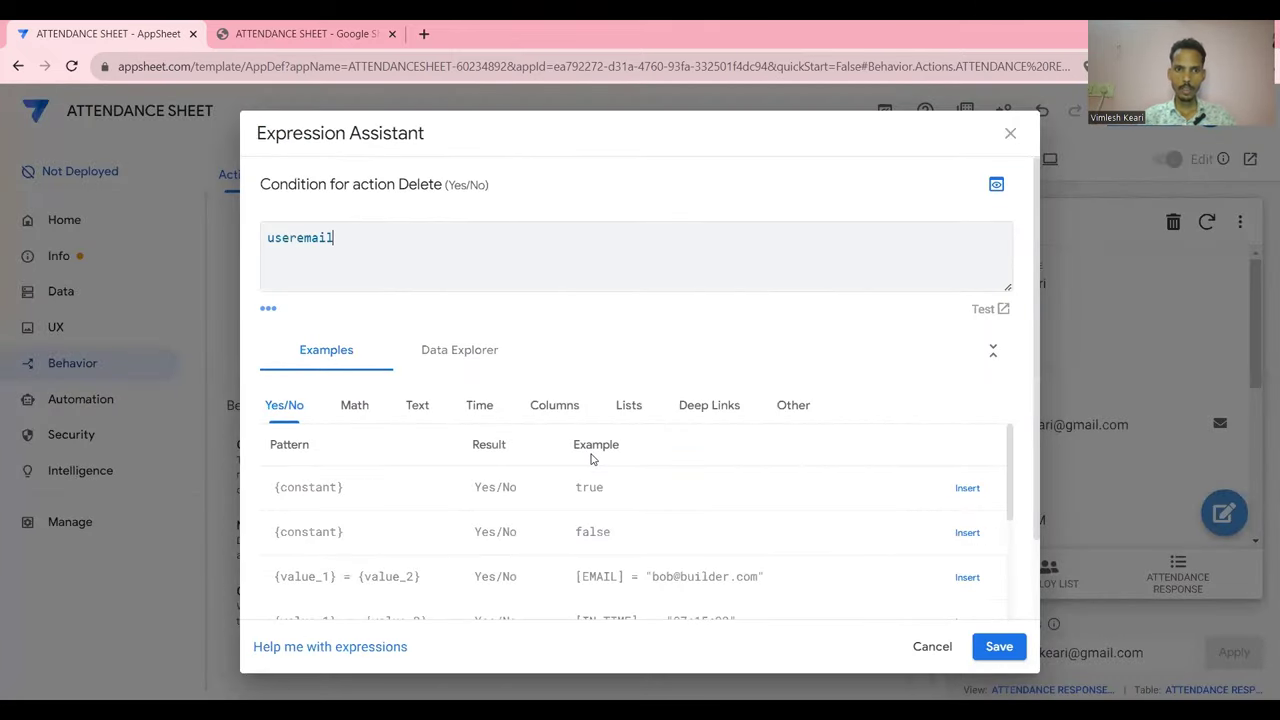
type("()=")
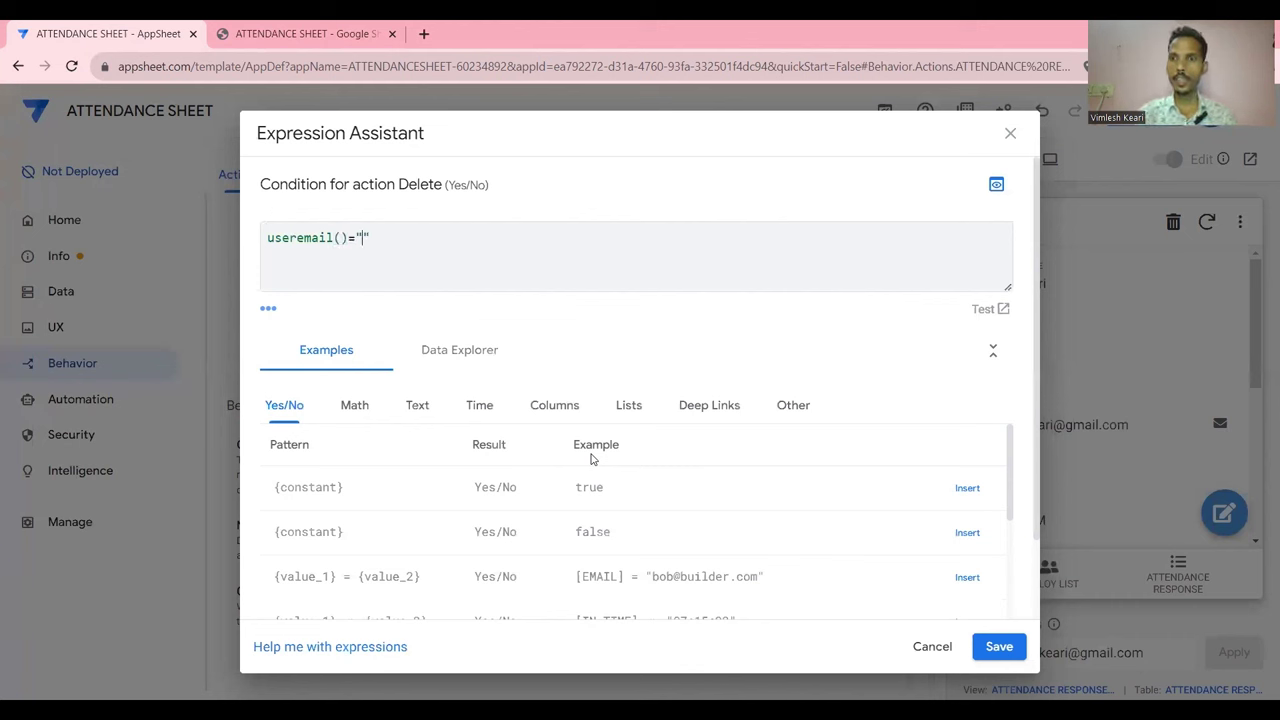
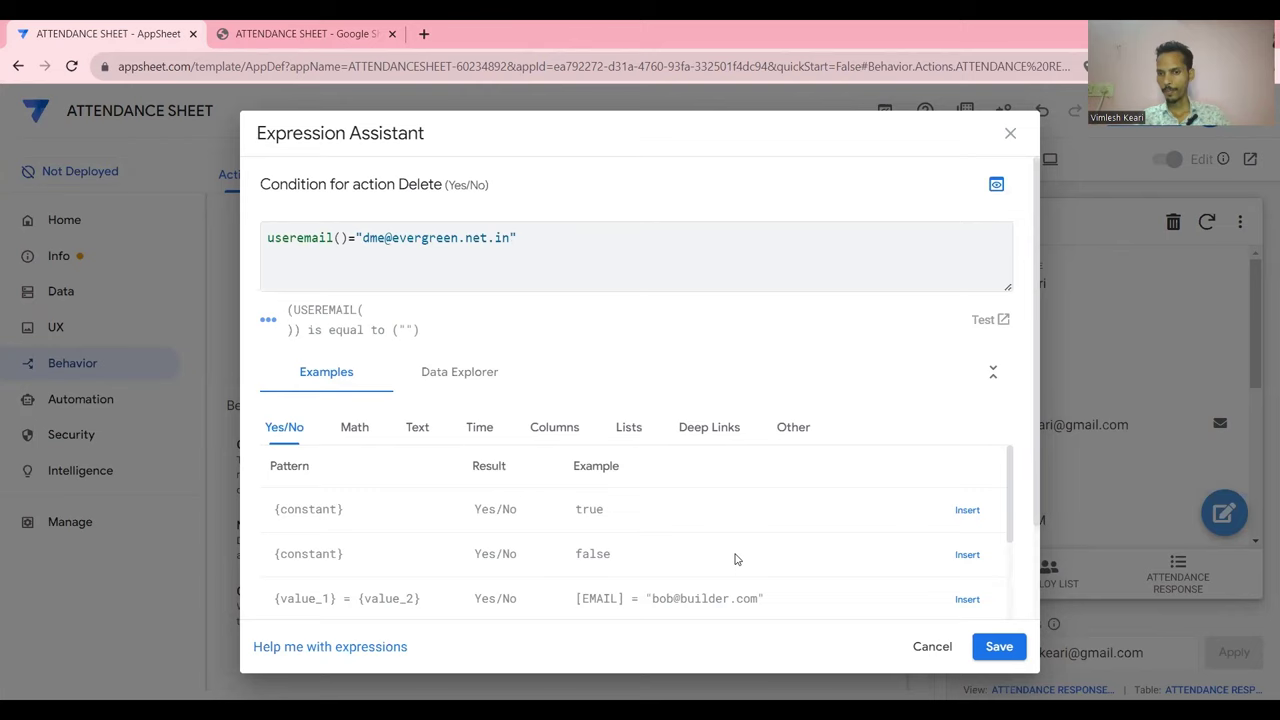
key("ctrl+Return")
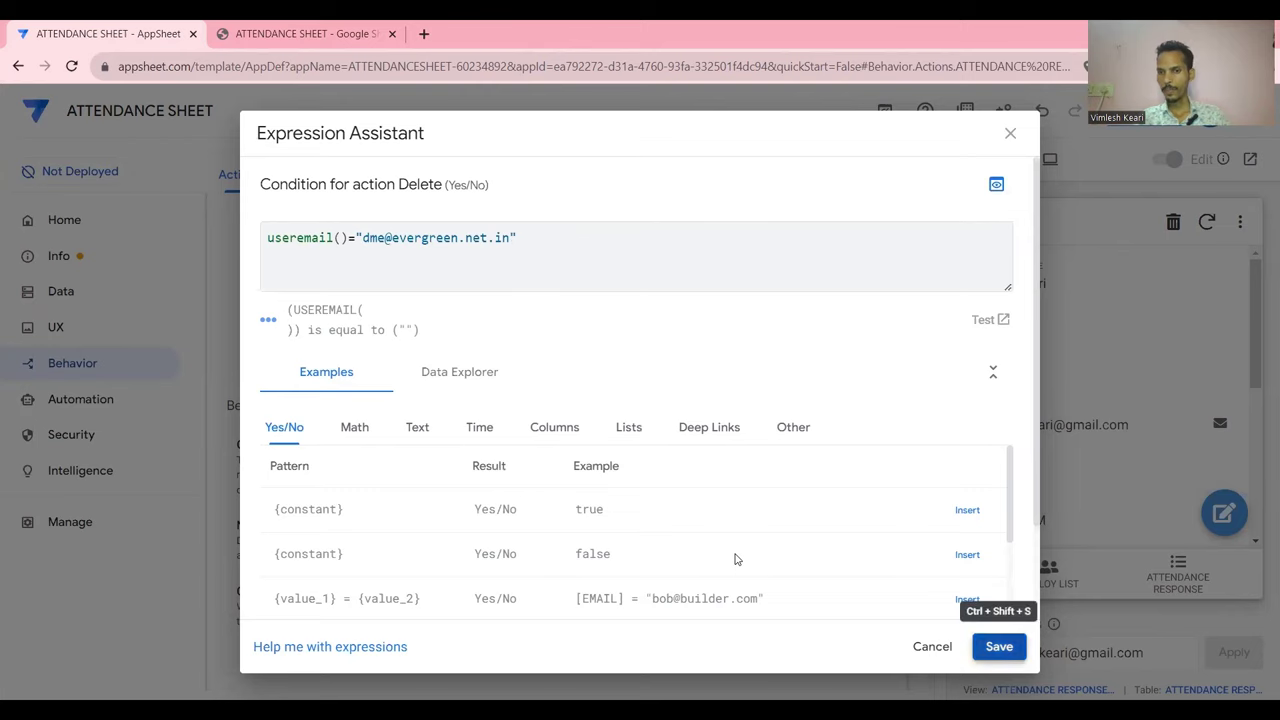
scroll(813, 508, "up", 3)
scroll(813, 508, "up", 5)
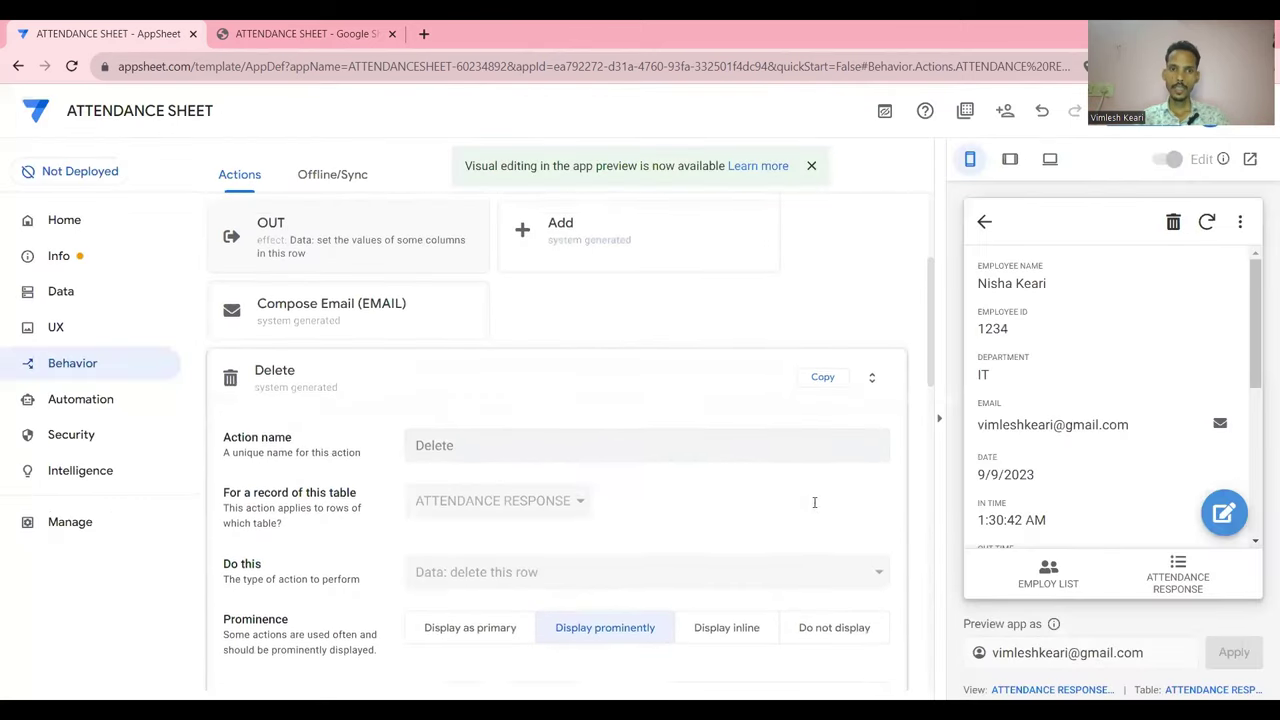
left_click(687, 450)
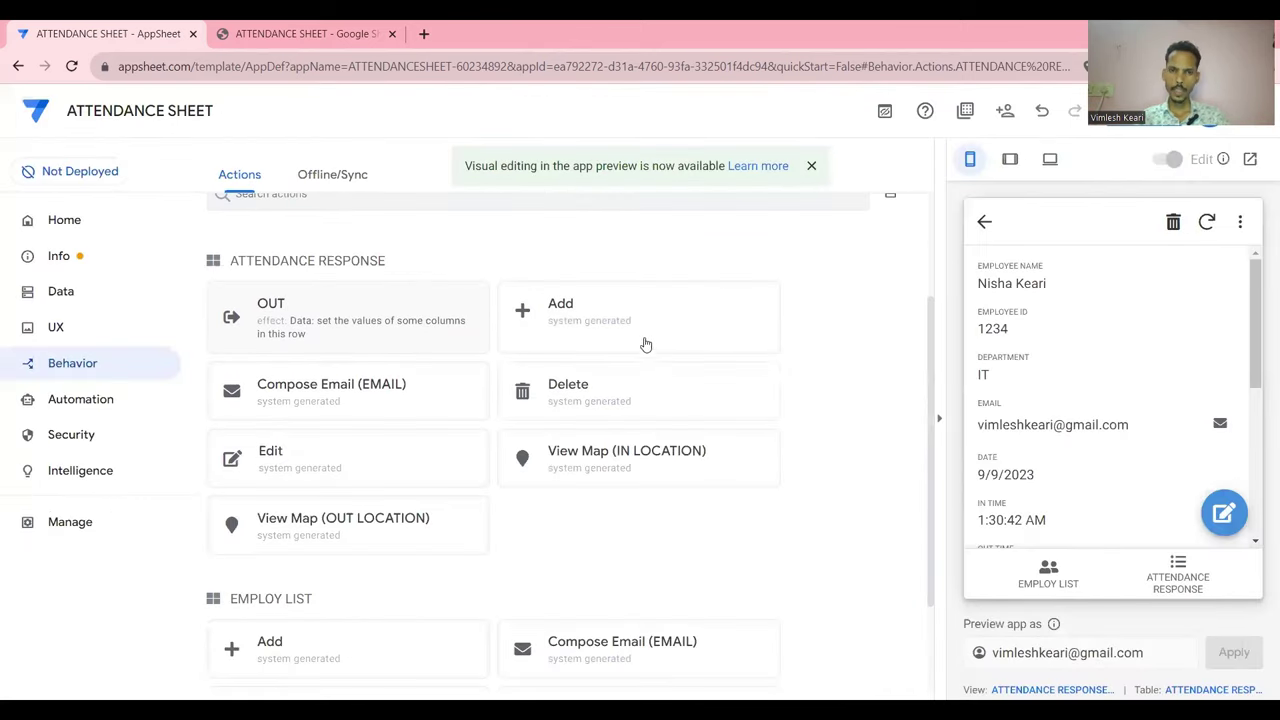
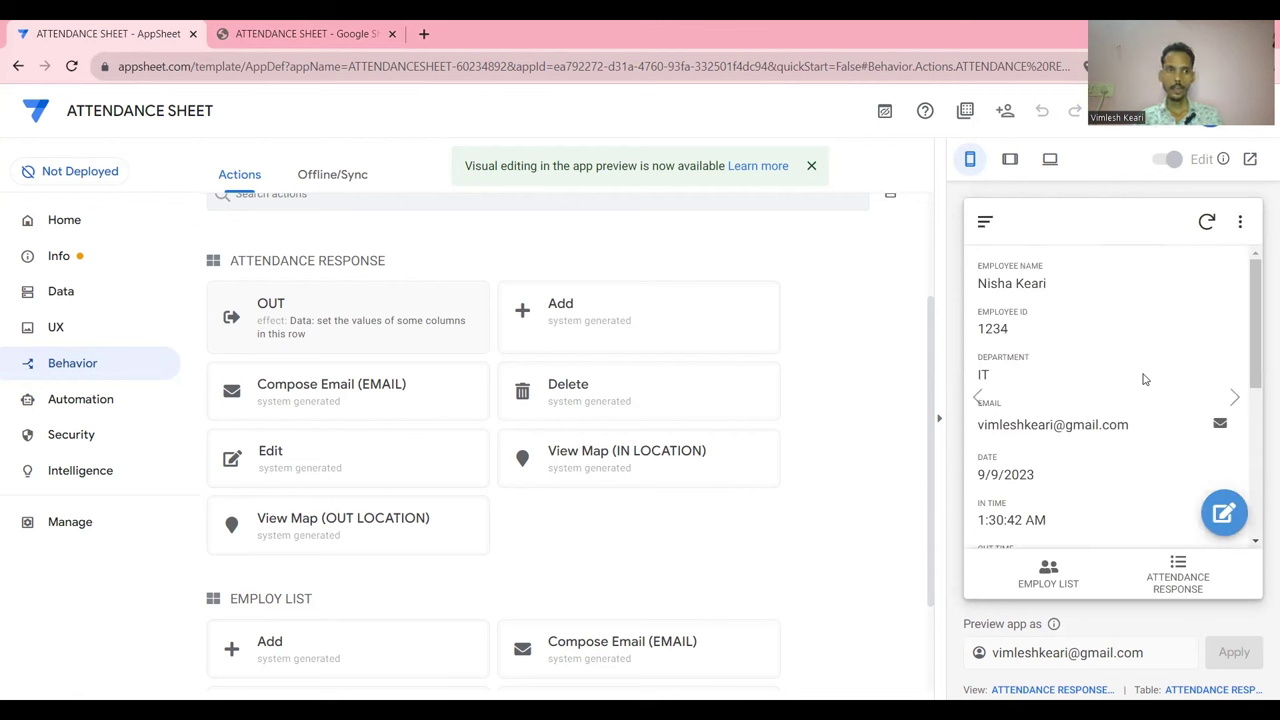
Review the Data tables and app Info, then open the UX Format Rules section
left_click(74, 294)
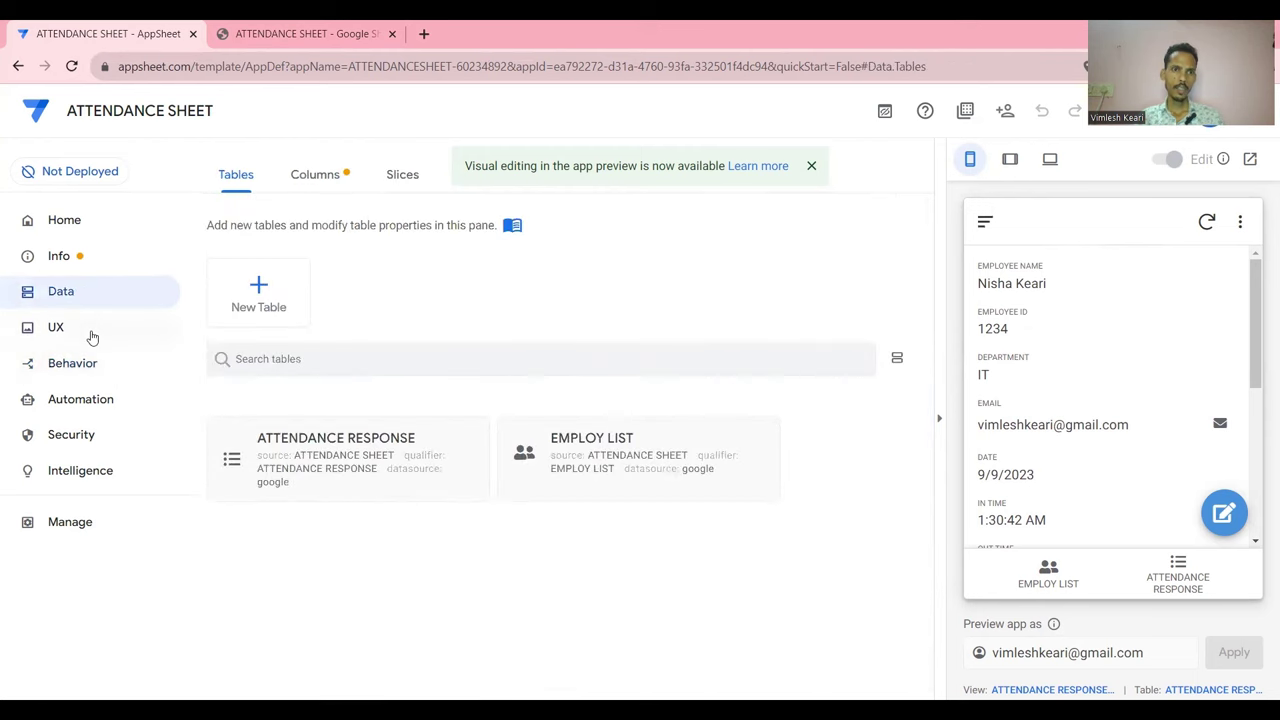
left_click(95, 267)
left_click(77, 298)
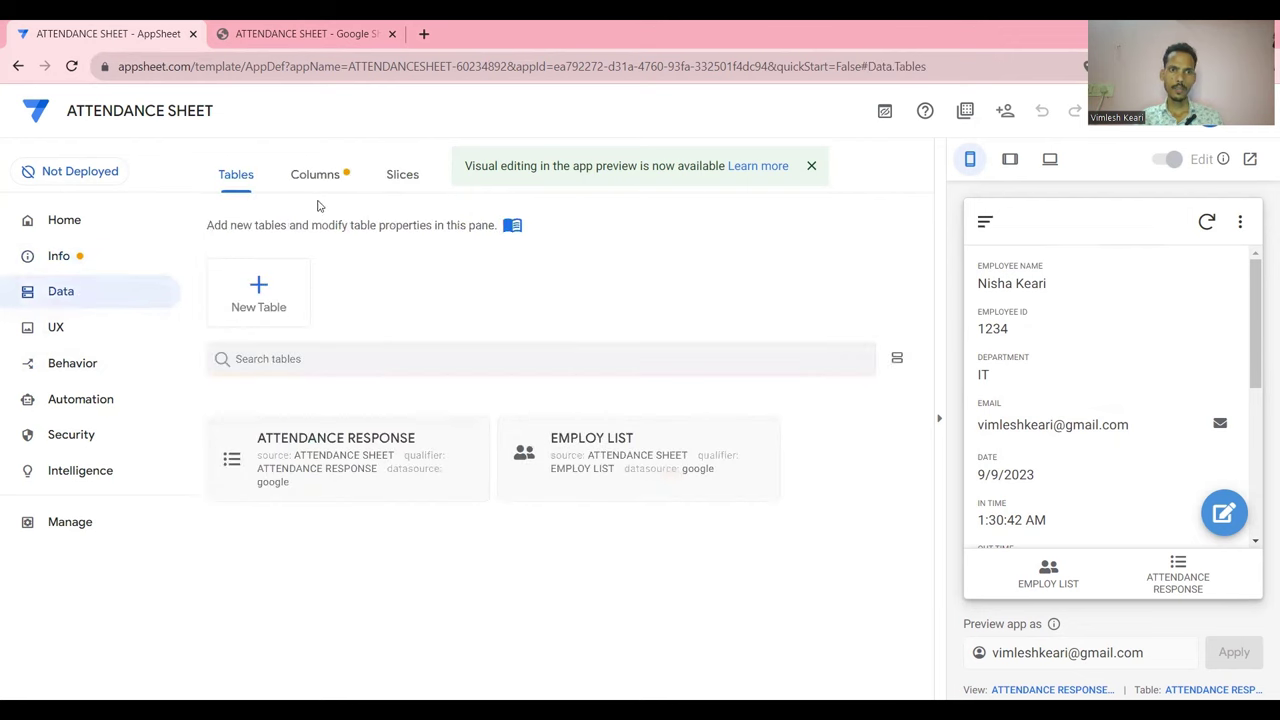
left_click(89, 340)
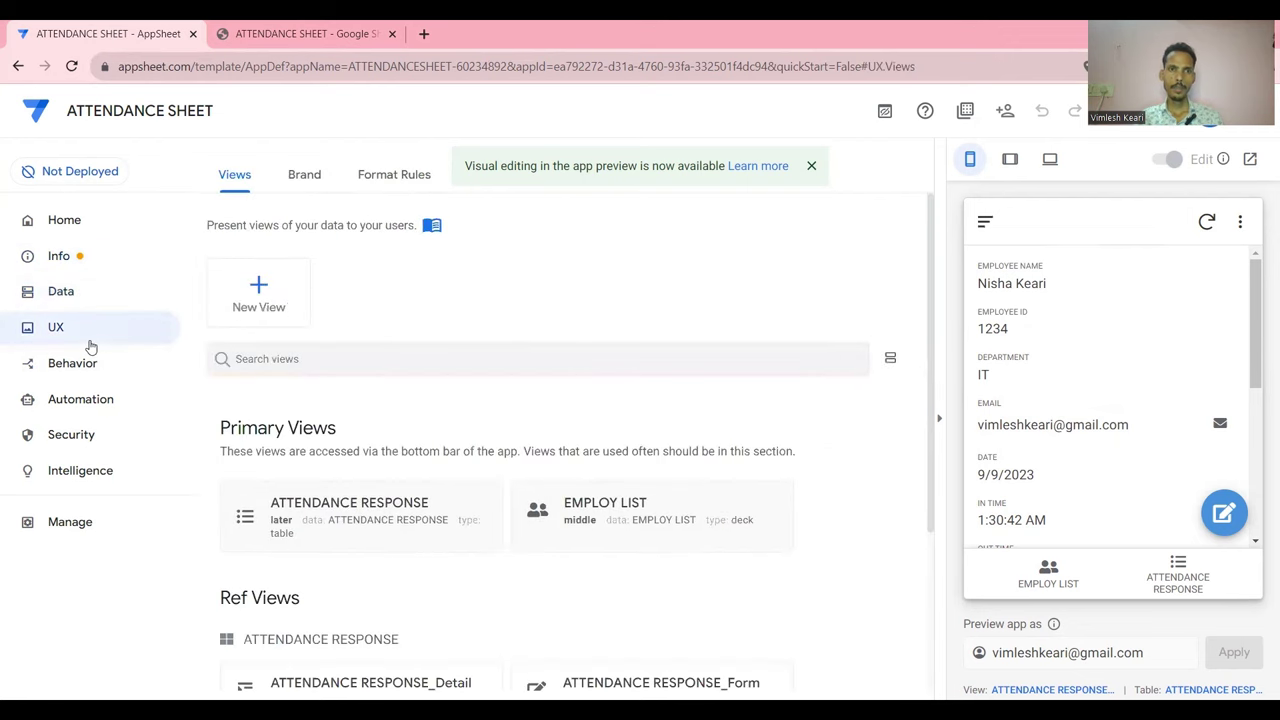
left_click(392, 175)
Create a blank format rule and name it 'out'
left_click(258, 292)
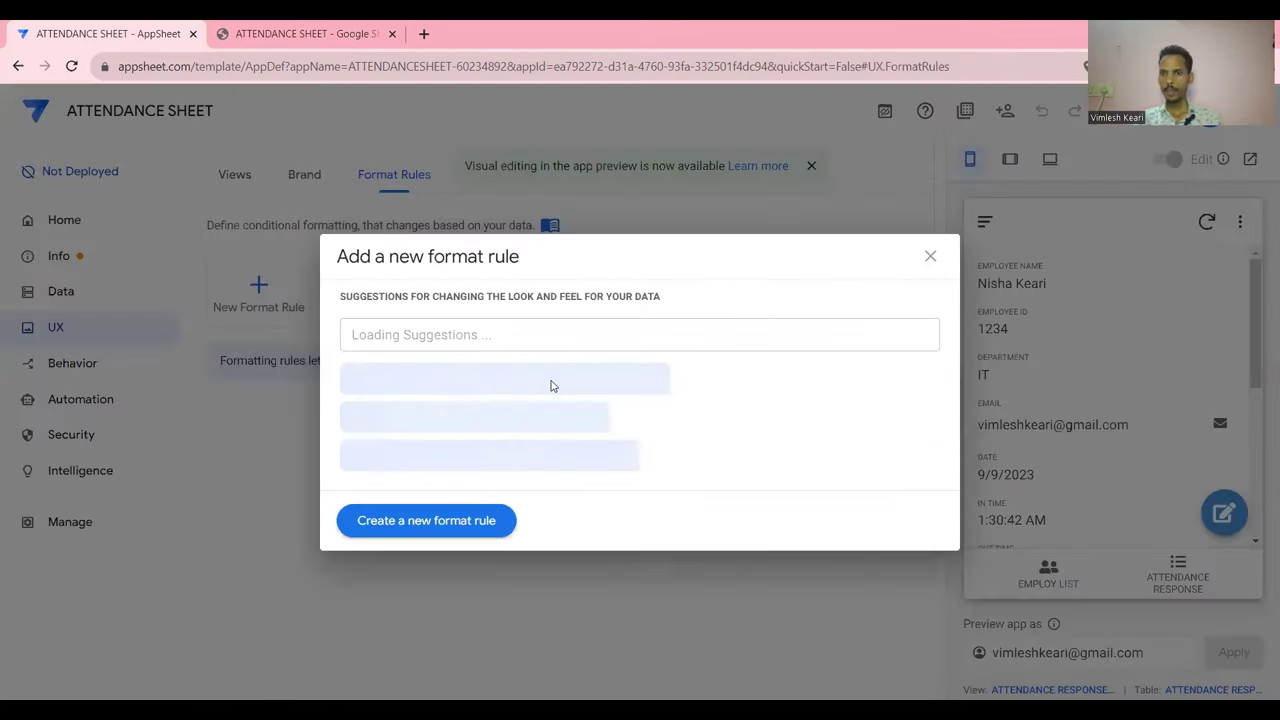
left_click(434, 520)
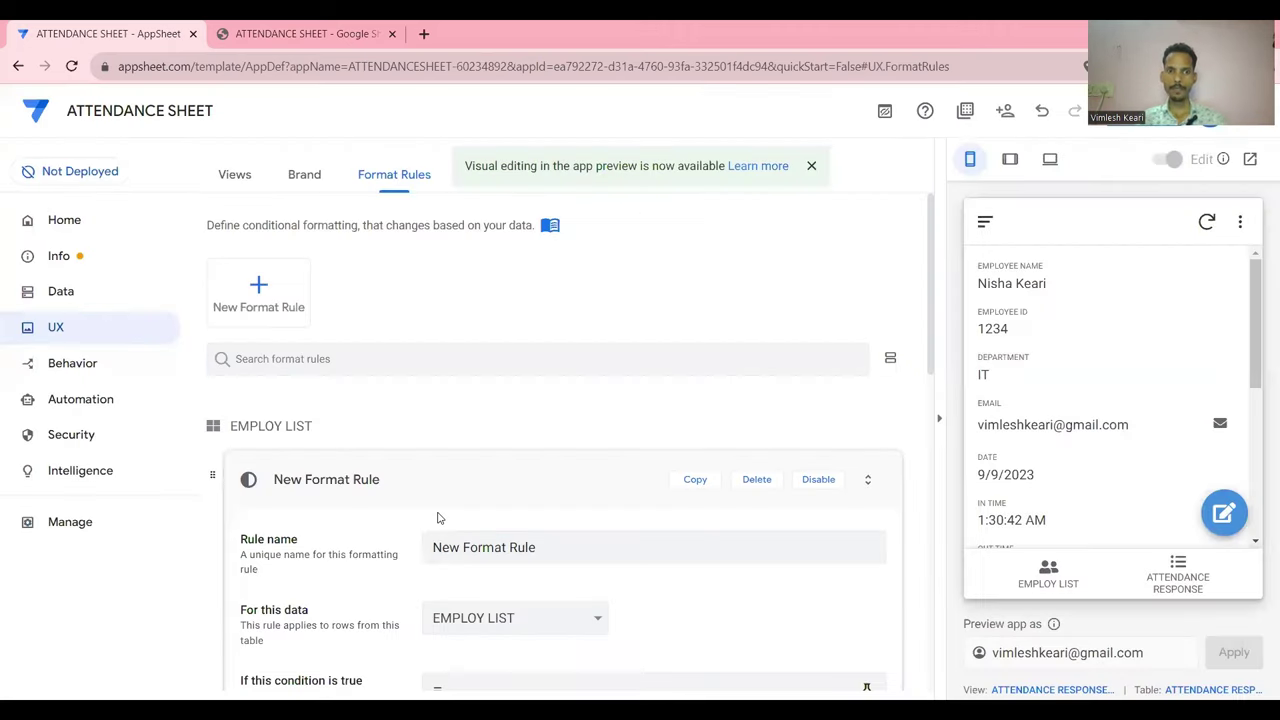
left_click(563, 350)
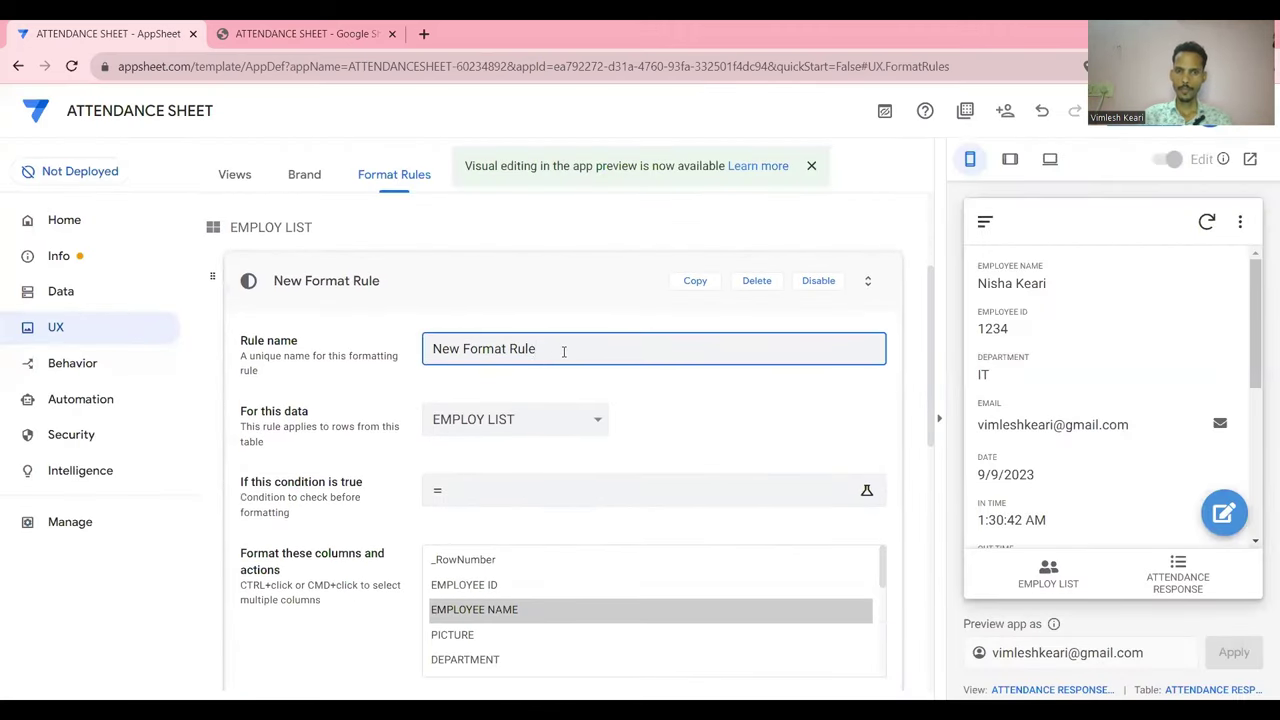
key("BackSpace")
key("BackSpace")
key("BackSpace")
key("BackSpace")
key("BackSpace")
key("BackSpace")
key("BackSpace")
key("BackSpace")
key("BackSpace")
key("BackSpace")
key("BackSpace")
key("BackSpace")
key("BackSpace")
key("BackSpace")
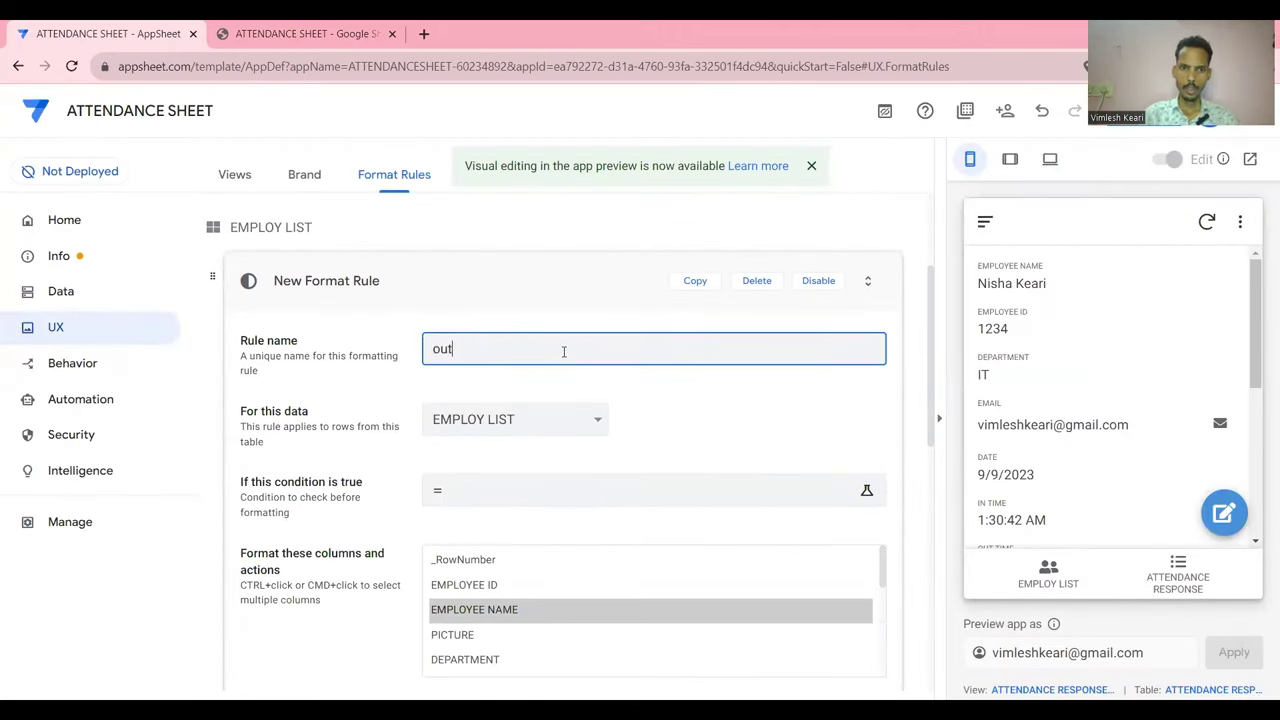
type("out")
Apply the 'out' rule to the ATTENDANCE RESPONSE table, including the EMPLOYEE ID column
left_click(584, 418)
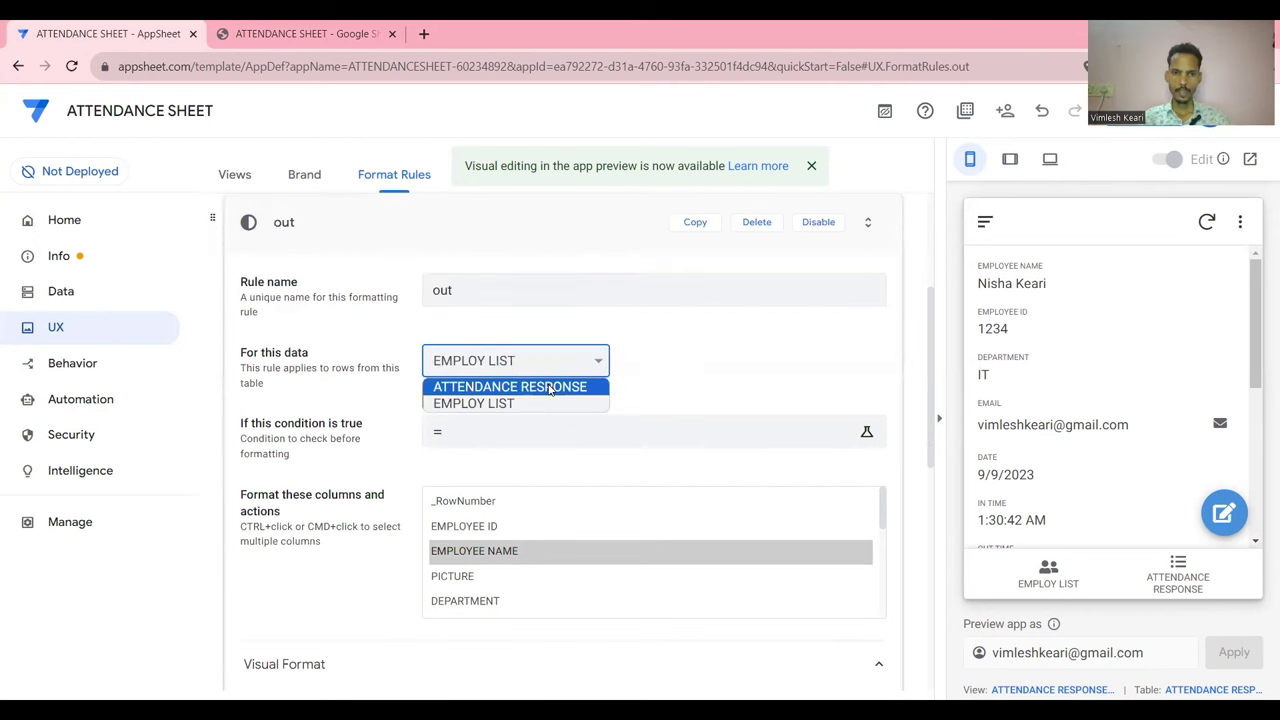
left_click(551, 386)
scroll(626, 390, "down", 2)
left_click(502, 323)
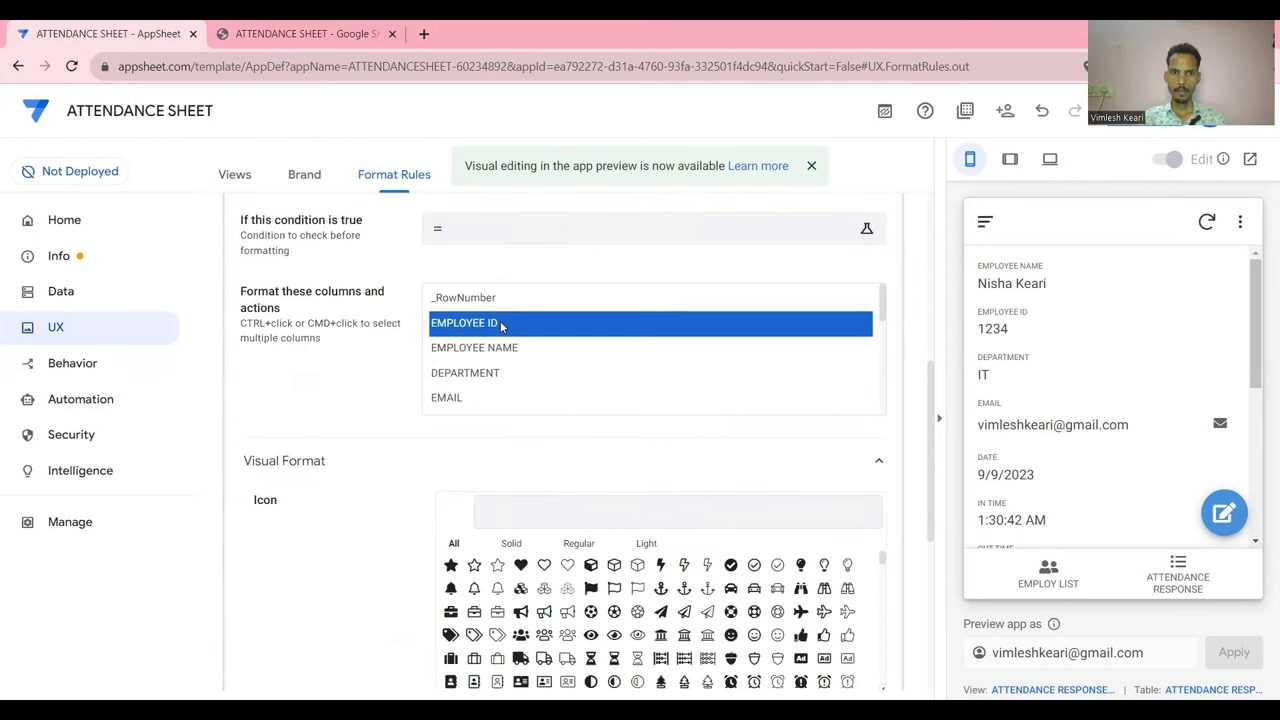
left_click(513, 238)
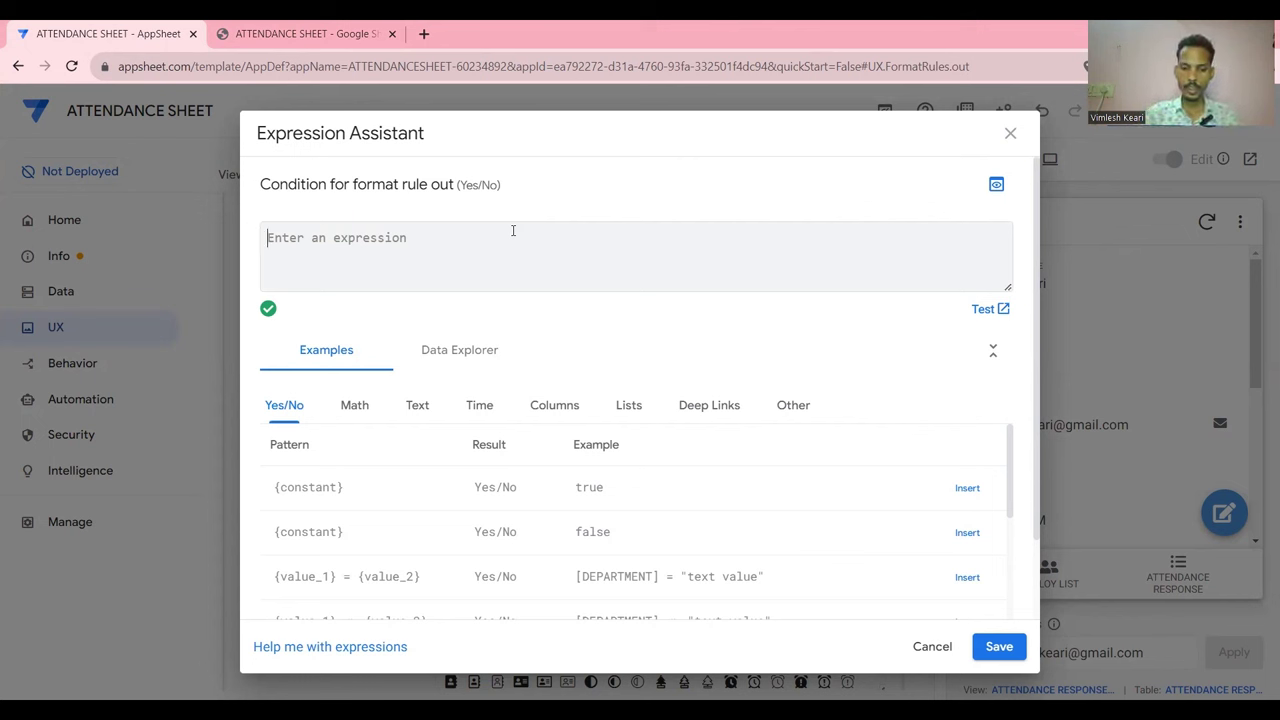
Enter and save the condition isnotblank([OUT TIME]), picking OUT TIME from autocomplete
type("isnotblank(")
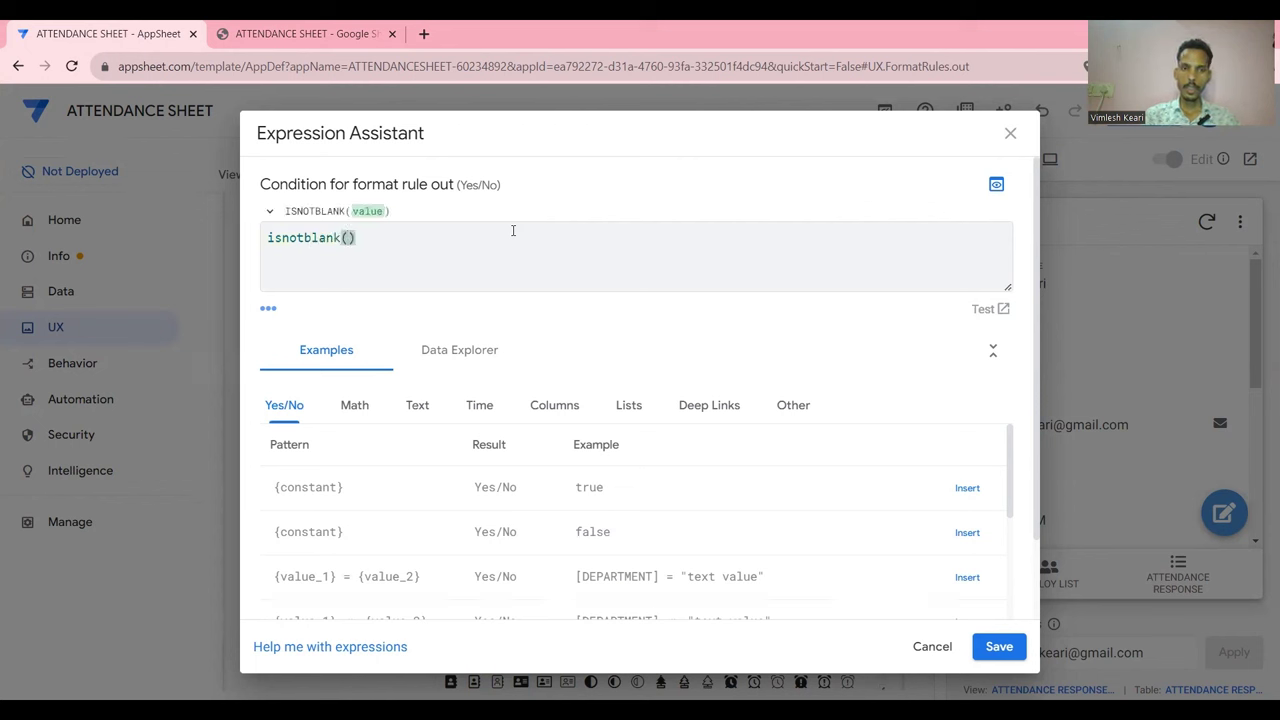
type("[D")
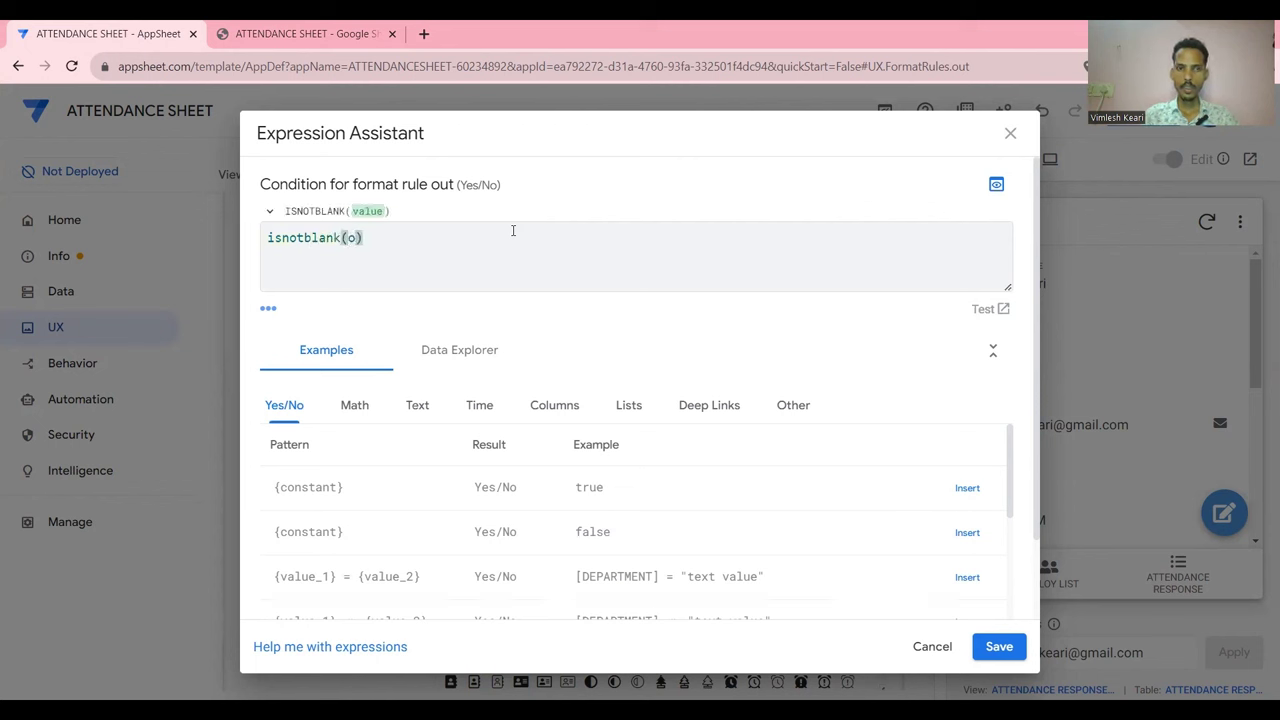
key("BackSpace")
scroll(497, 314, "down", 3)
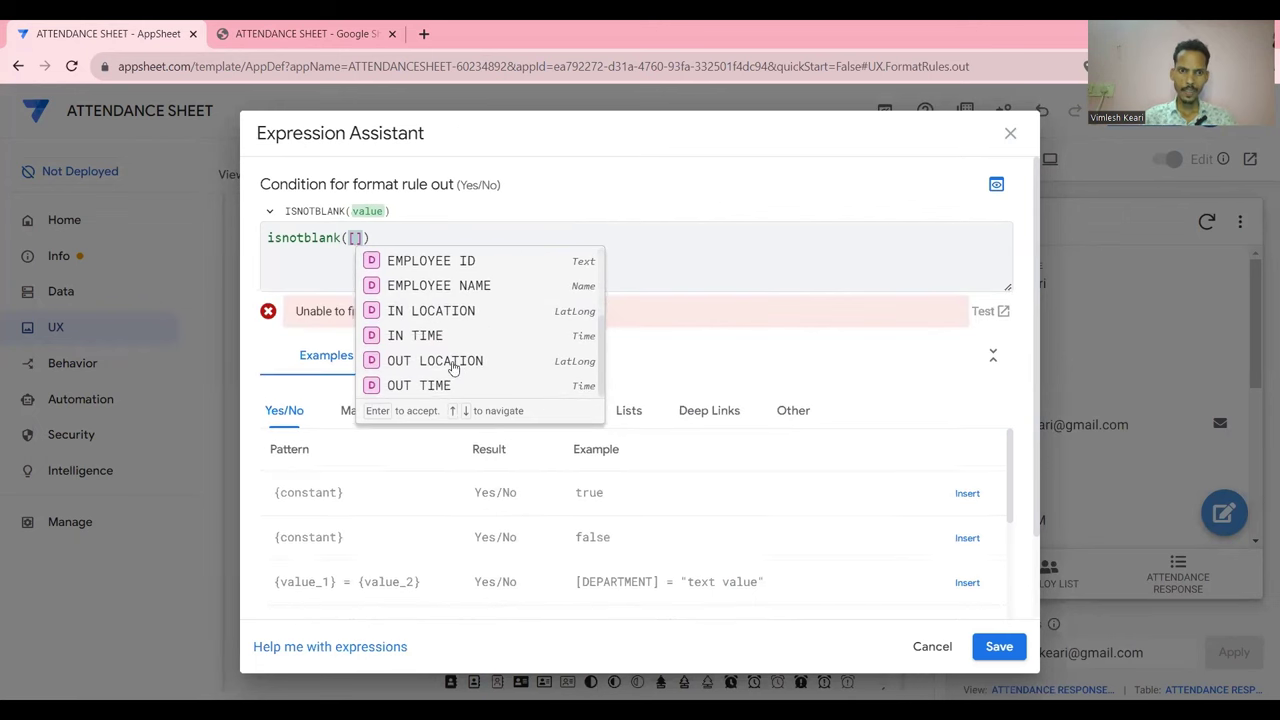
left_click(430, 390)
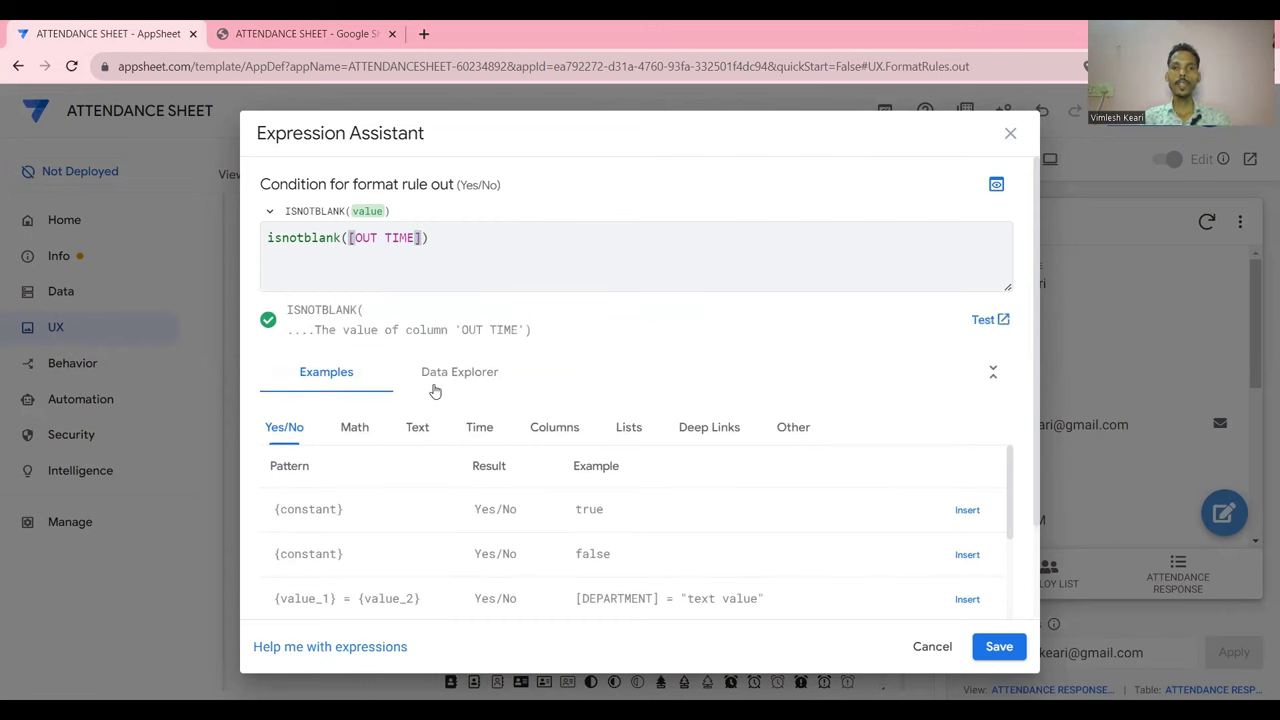
left_click(1003, 647)
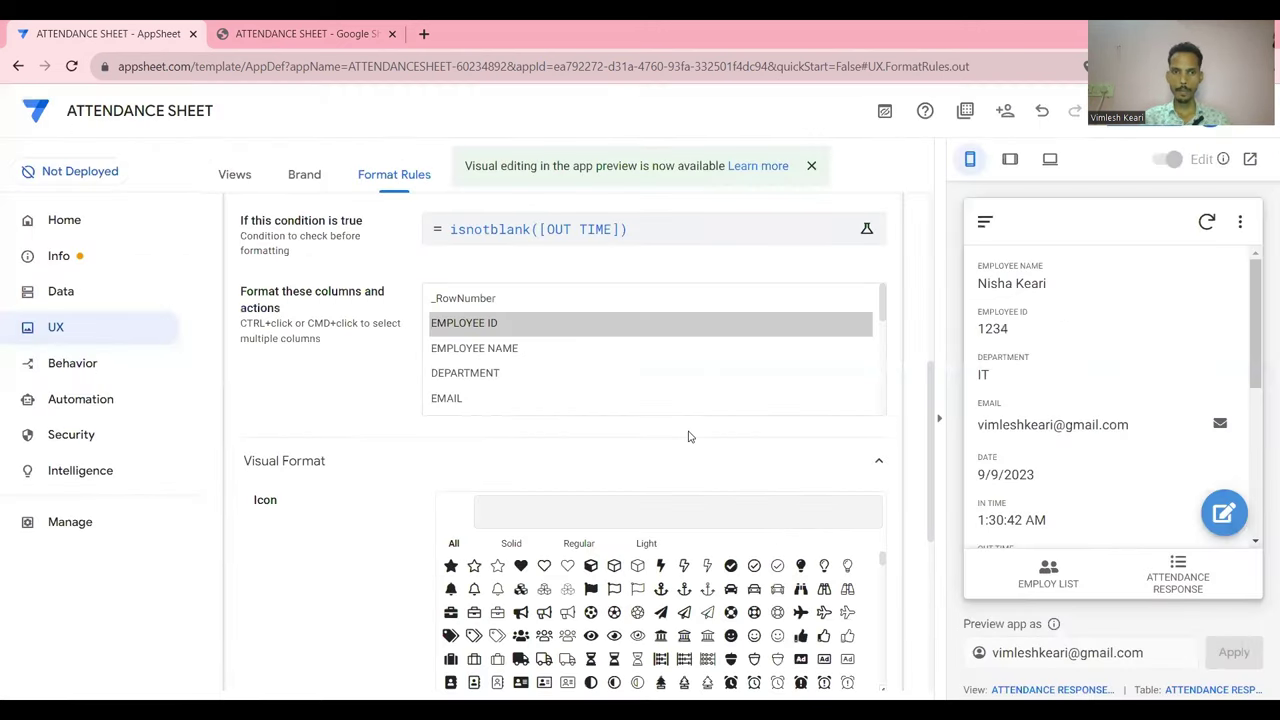
Add EMPLOYEE NAME, EMPLOYEE ID, DEPARTMENT, EMAIL and DATE to the rule's formatted columns
left_click(500, 350)
left_click(488, 332, "ctrl")
left_click(485, 375, "ctrl")
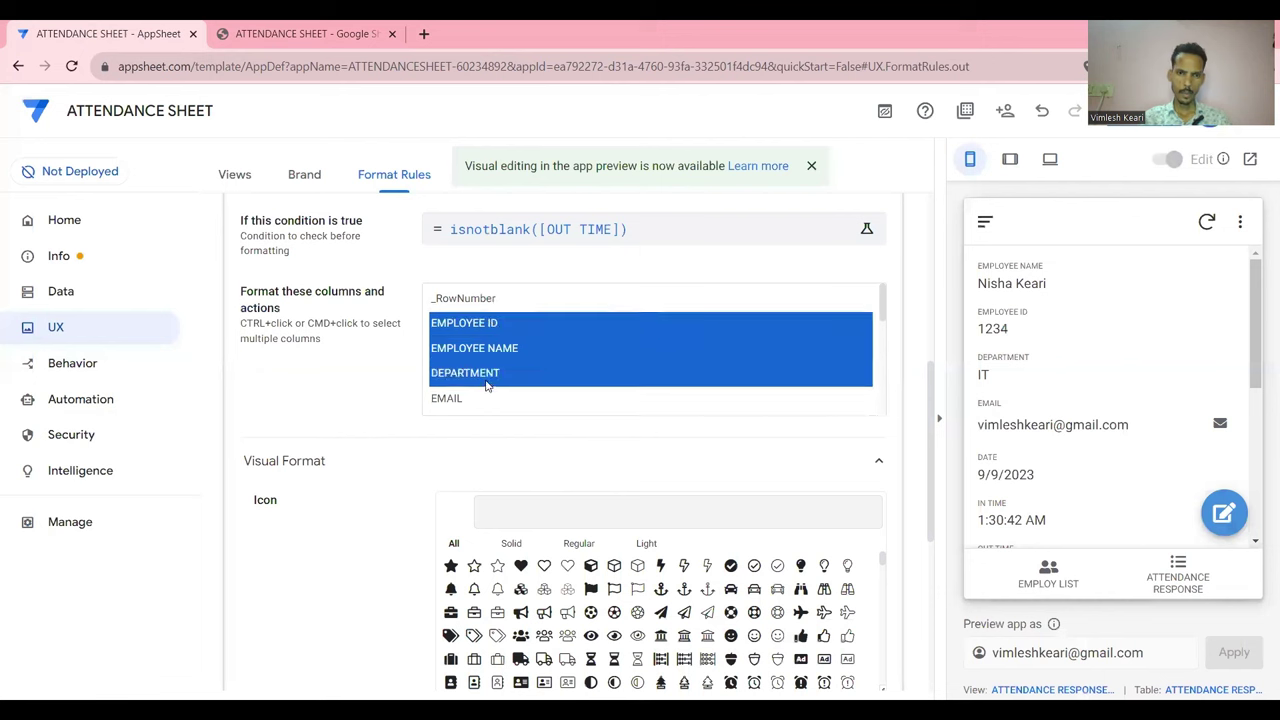
left_click(485, 375, "ctrl")
left_click(485, 375, "ctrl")
scroll(470, 372, "down", 1)
left_click(462, 357, "ctrl")
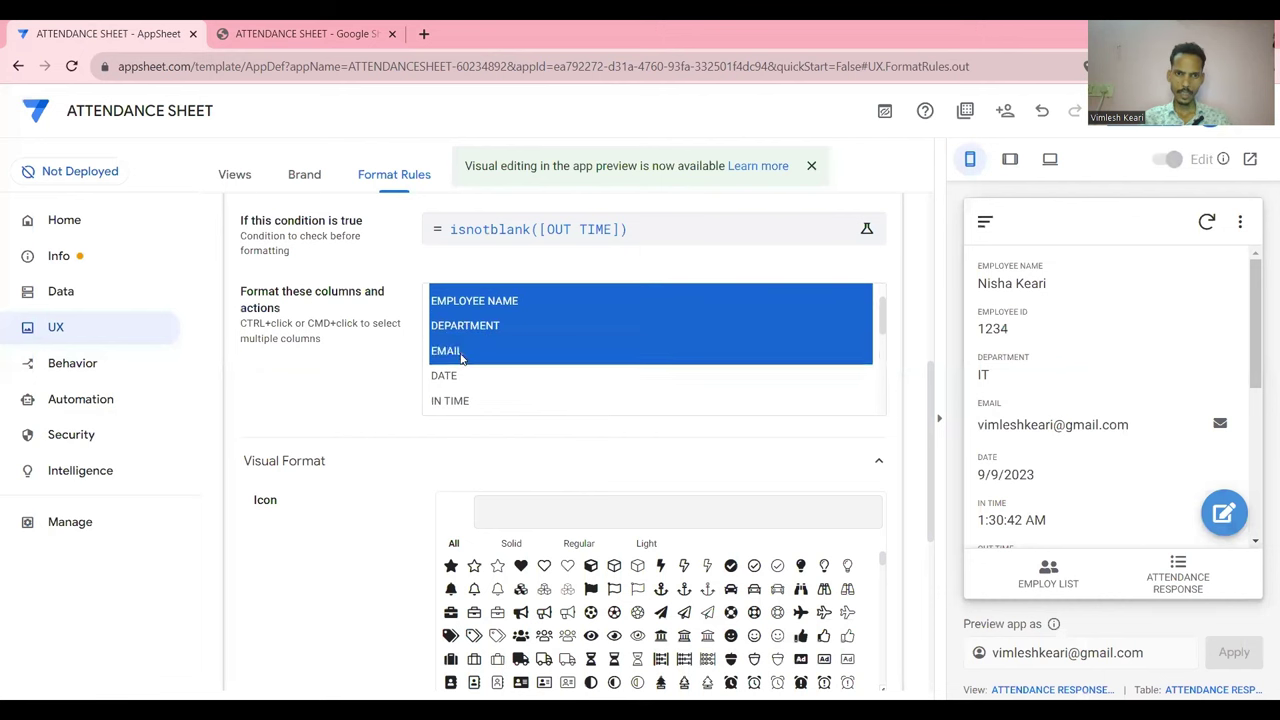
left_click(457, 377, "ctrl")
Also add IN TIME, OUT TIME, IN LOCATION, OUT LOCATION and DISTANCE to the formatted columns
scroll(457, 383, "down", 1)
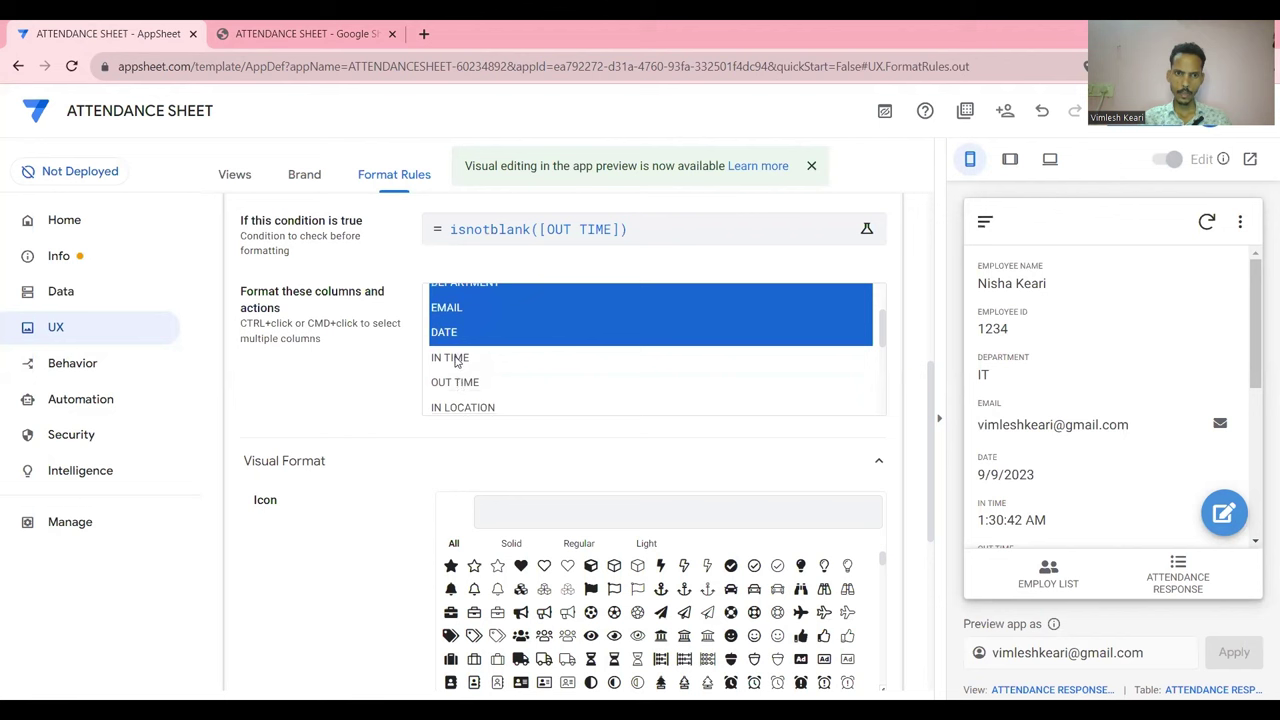
left_click(455, 360, "ctrl")
left_click(463, 386, "ctrl")
scroll(464, 384, "down", 1)
left_click(463, 376, "ctrl")
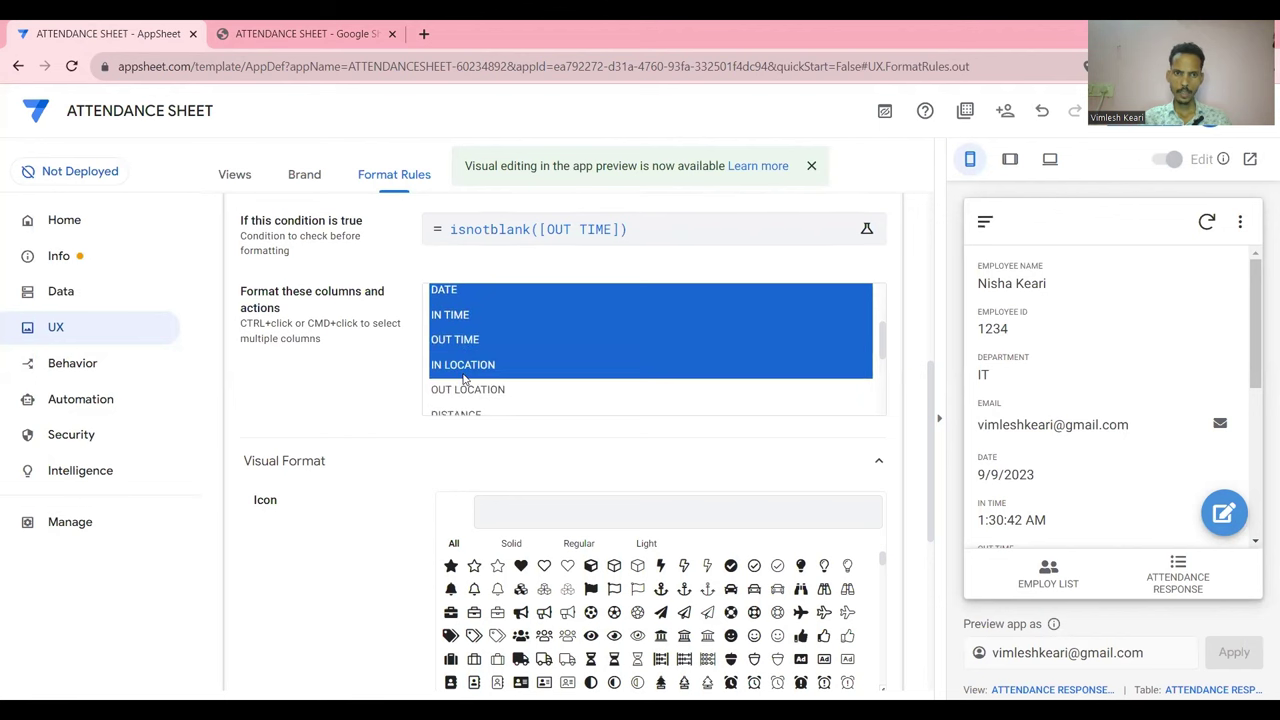
left_click(466, 390, "ctrl")
scroll(466, 390, "down", 1)
left_click(467, 376, "ctrl")
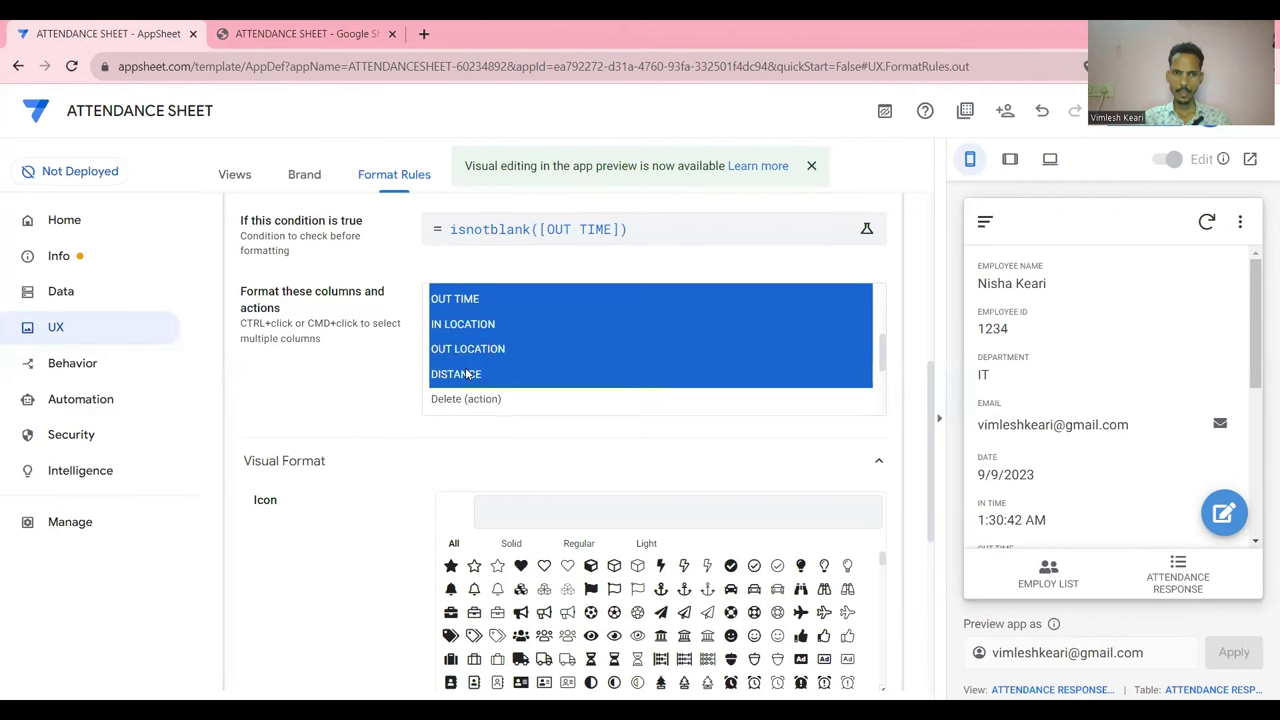
scroll(483, 380, "down", 1)
scroll(483, 380, "down", 2)
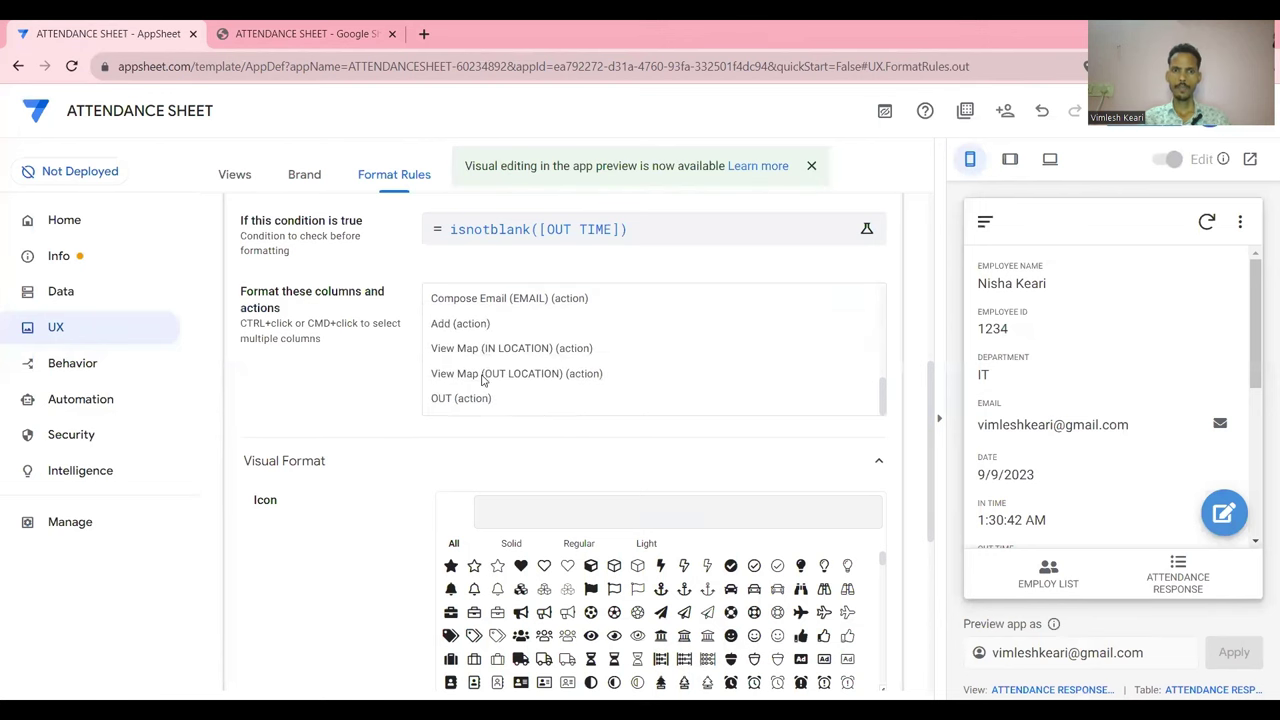
scroll(554, 445, "down", 2)
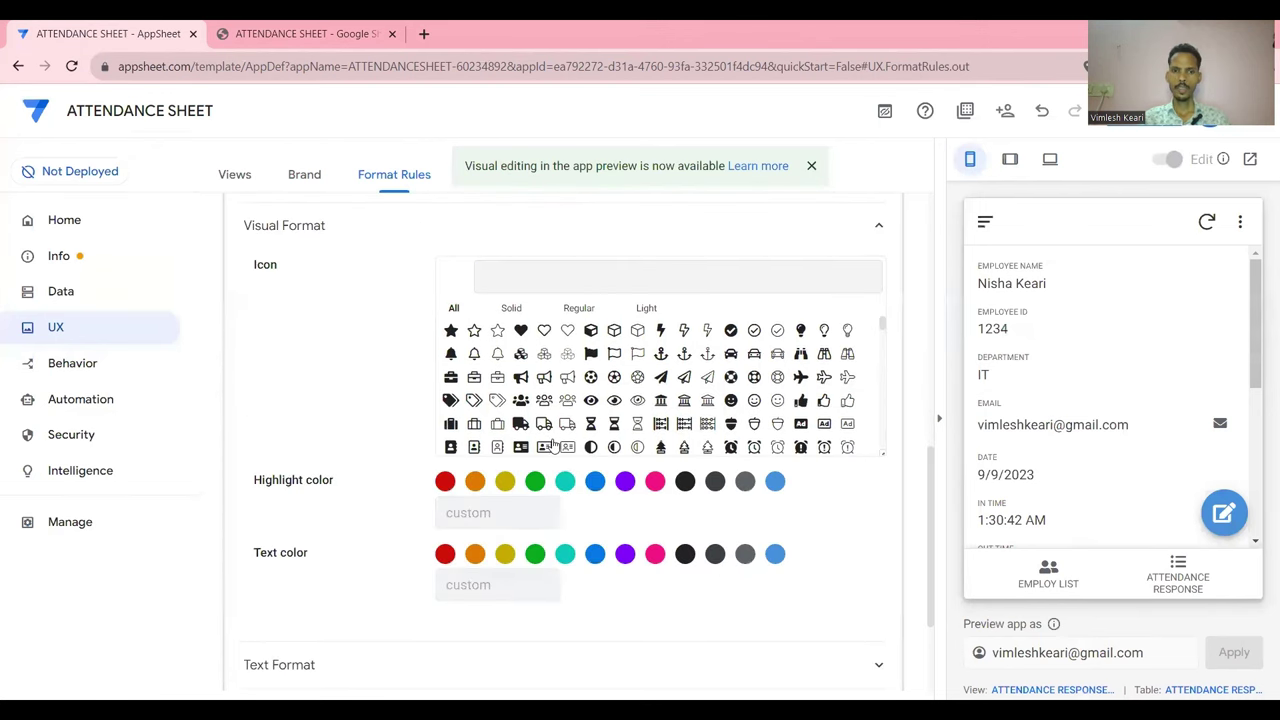
Set the 'out' rule's text colour to green and save the rule
left_click(535, 554)
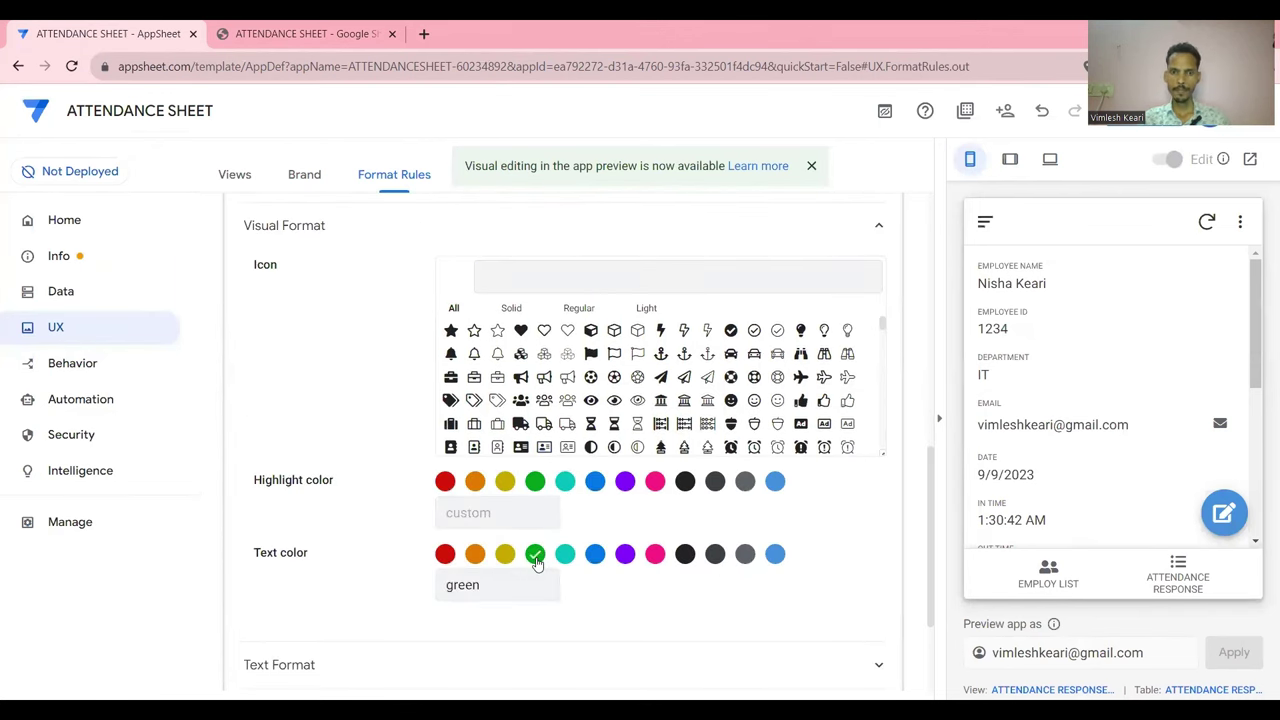
scroll(1114, 471, "down", 2)
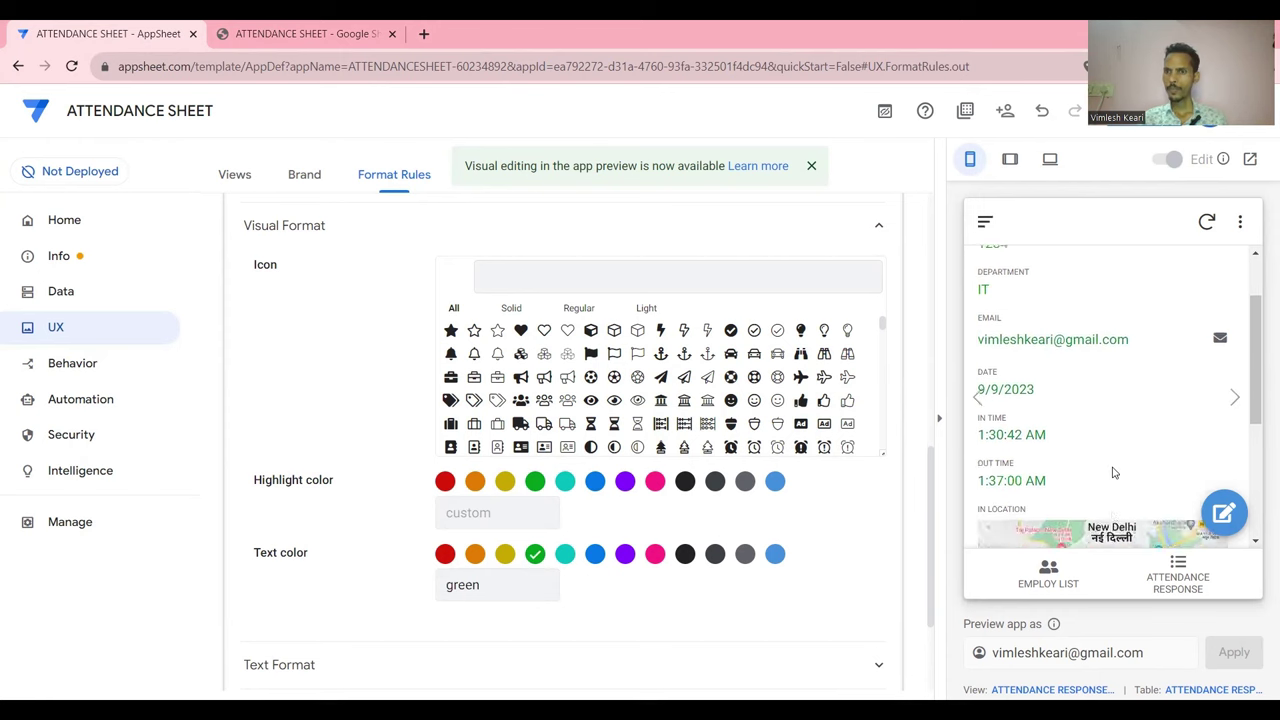
left_click(1150, 118)
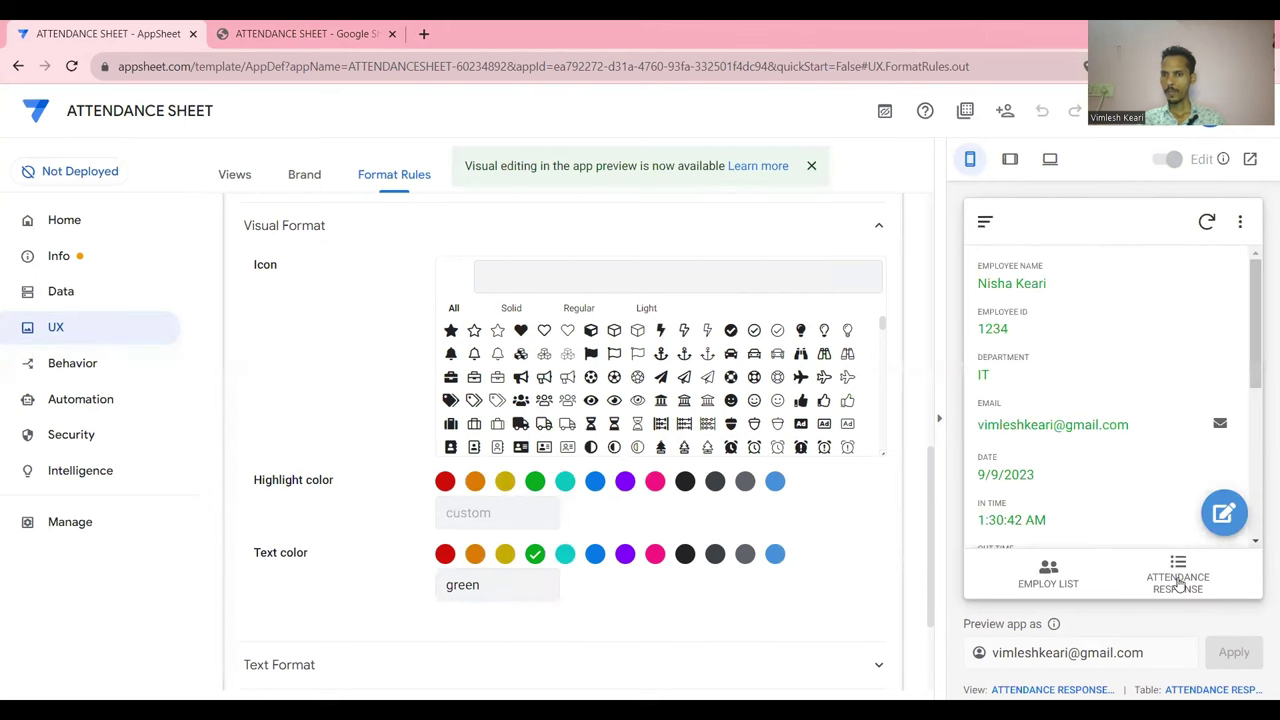
left_click(1178, 578)
scroll(1132, 343, "right", 5)
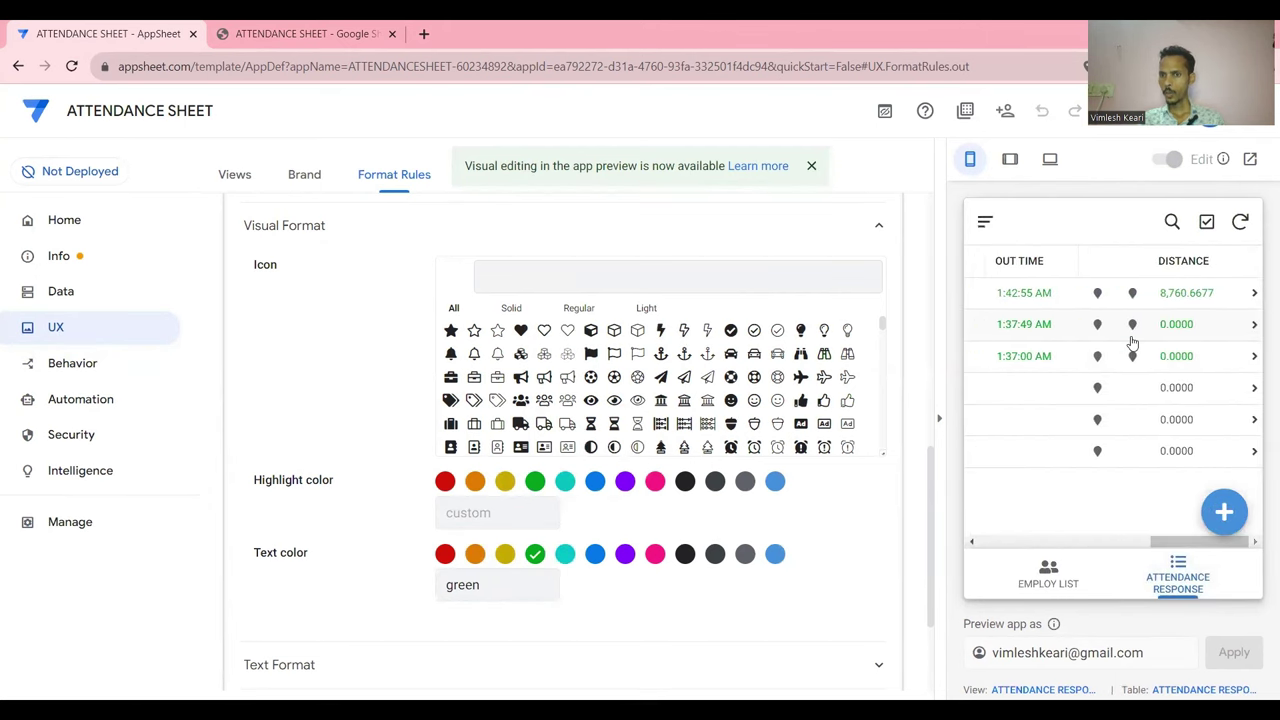
scroll(1132, 343, "left", 2)
scroll(1132, 343, "left", 3)
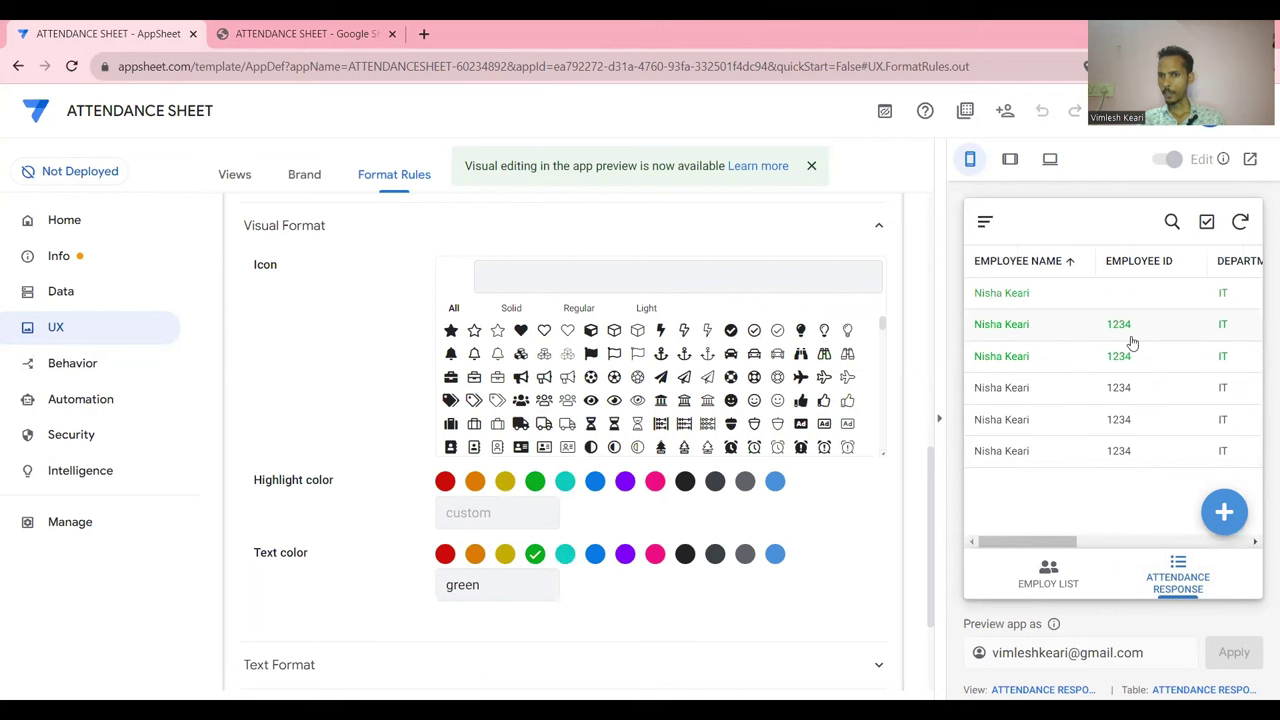
scroll(1160, 343, "right", 4)
scroll(1160, 343, "left", 6)
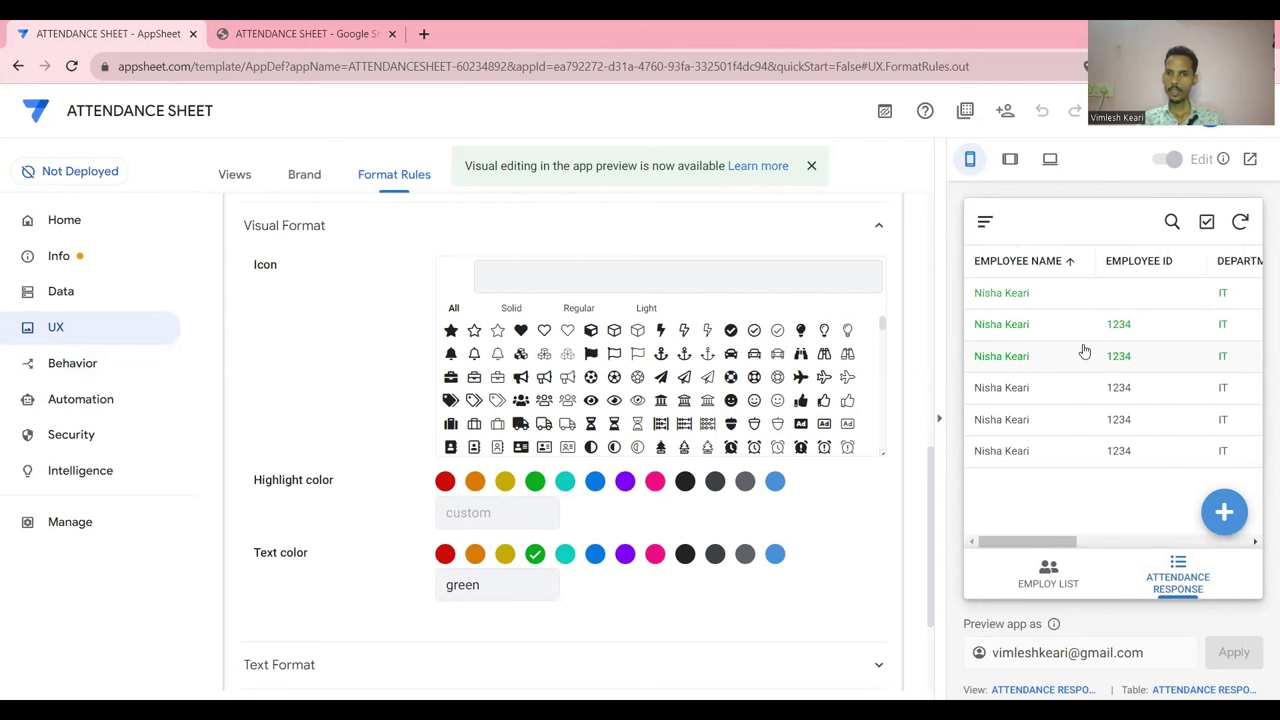
scroll(433, 274, "up", 3)
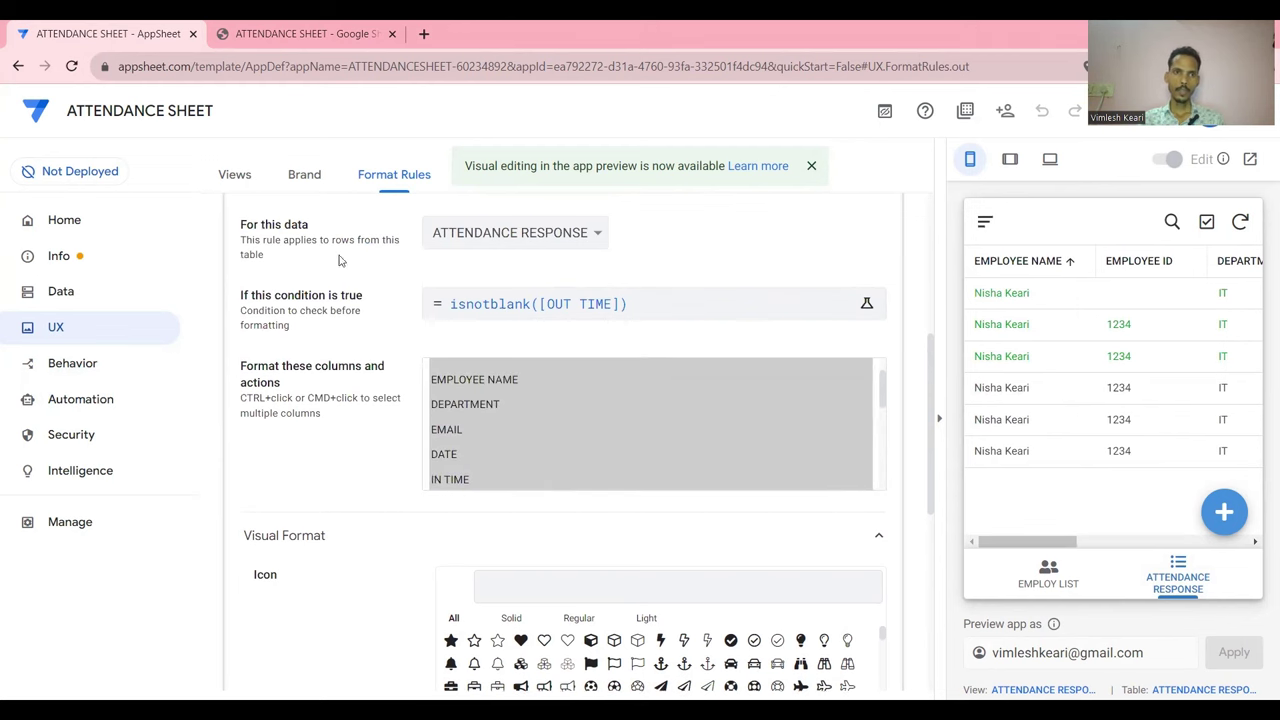
scroll(433, 274, "up", 2)
In Brand settings, turn on 'Show logo in header', keeping the menu and search buttons
left_click(305, 180)
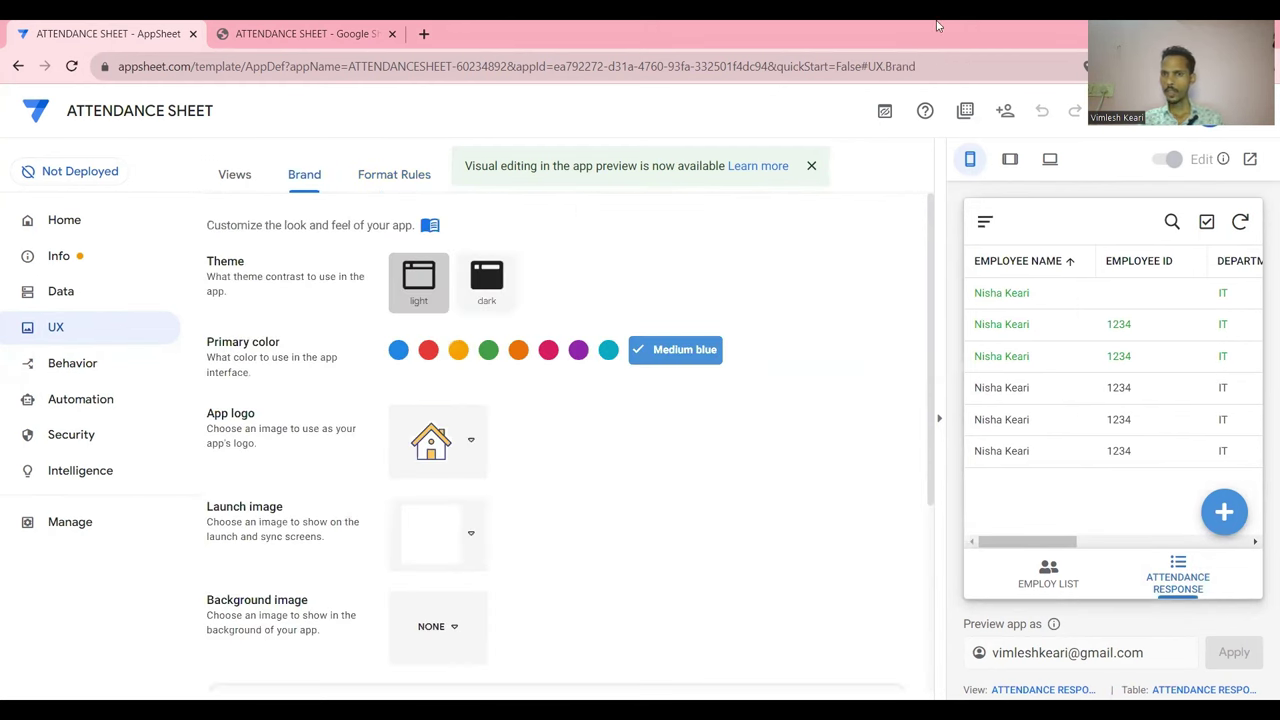
scroll(727, 366, "down", 3)
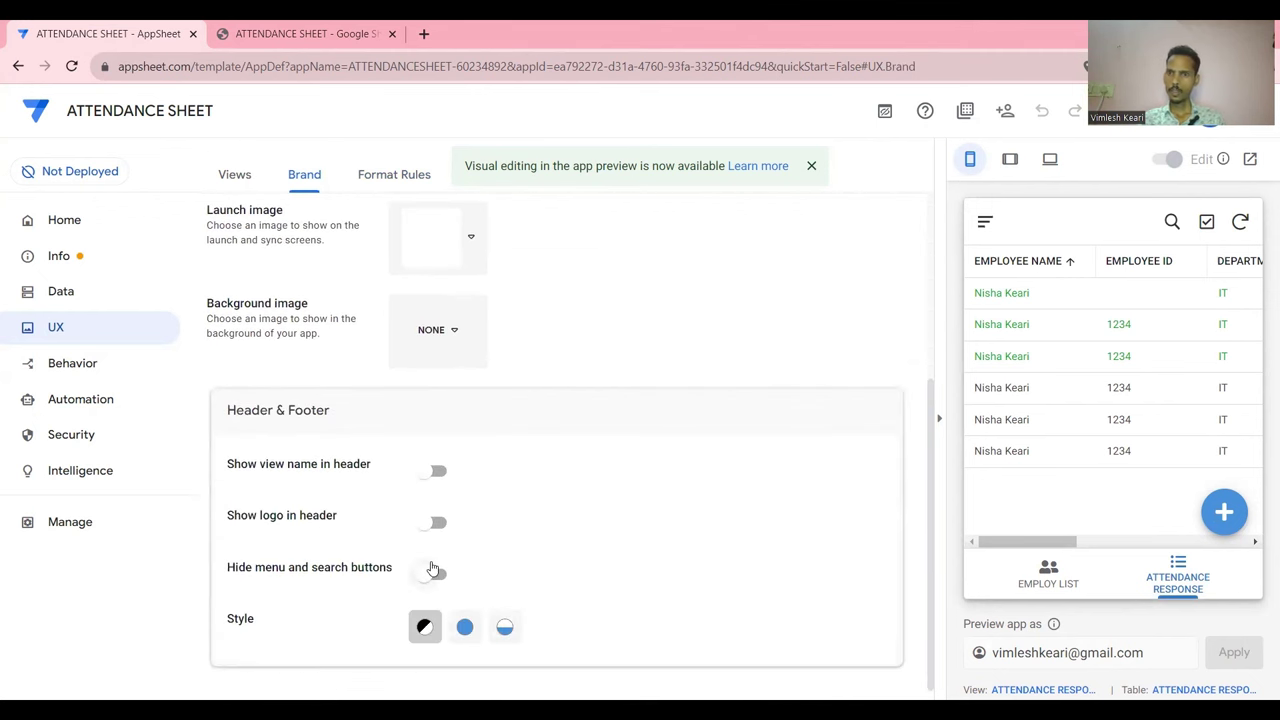
left_click(435, 572)
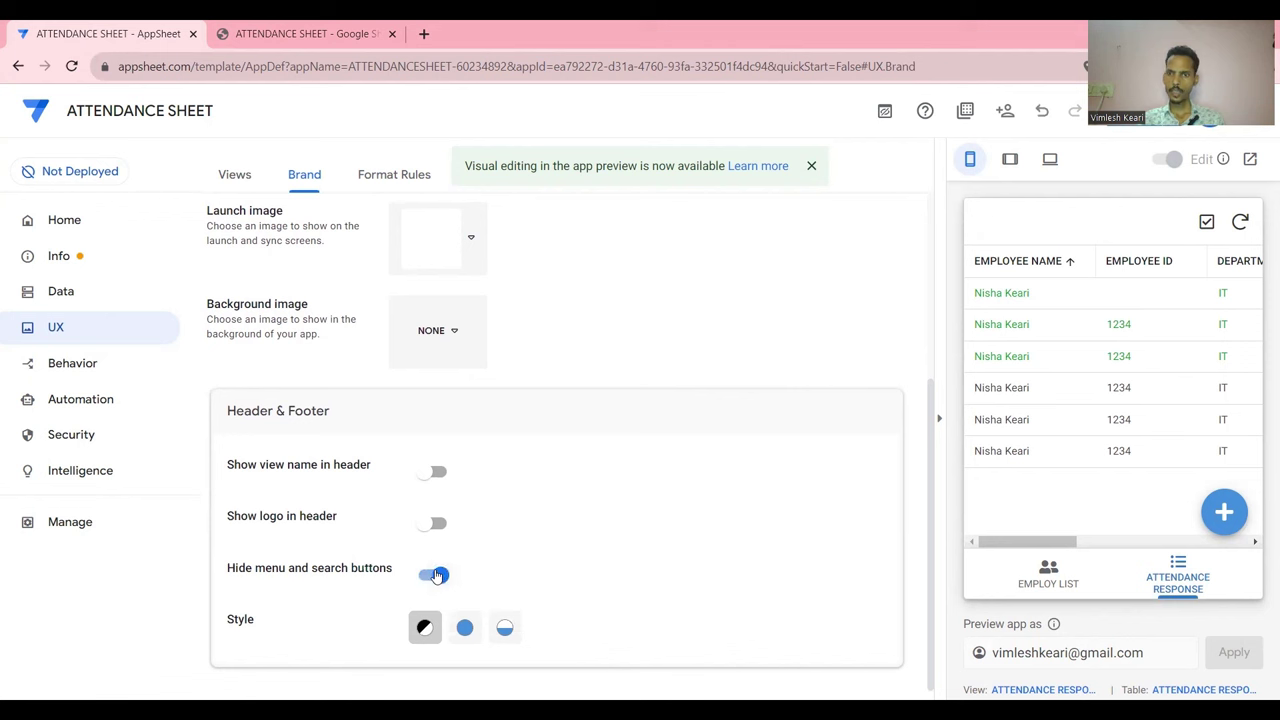
left_click(436, 576)
left_click(431, 525)
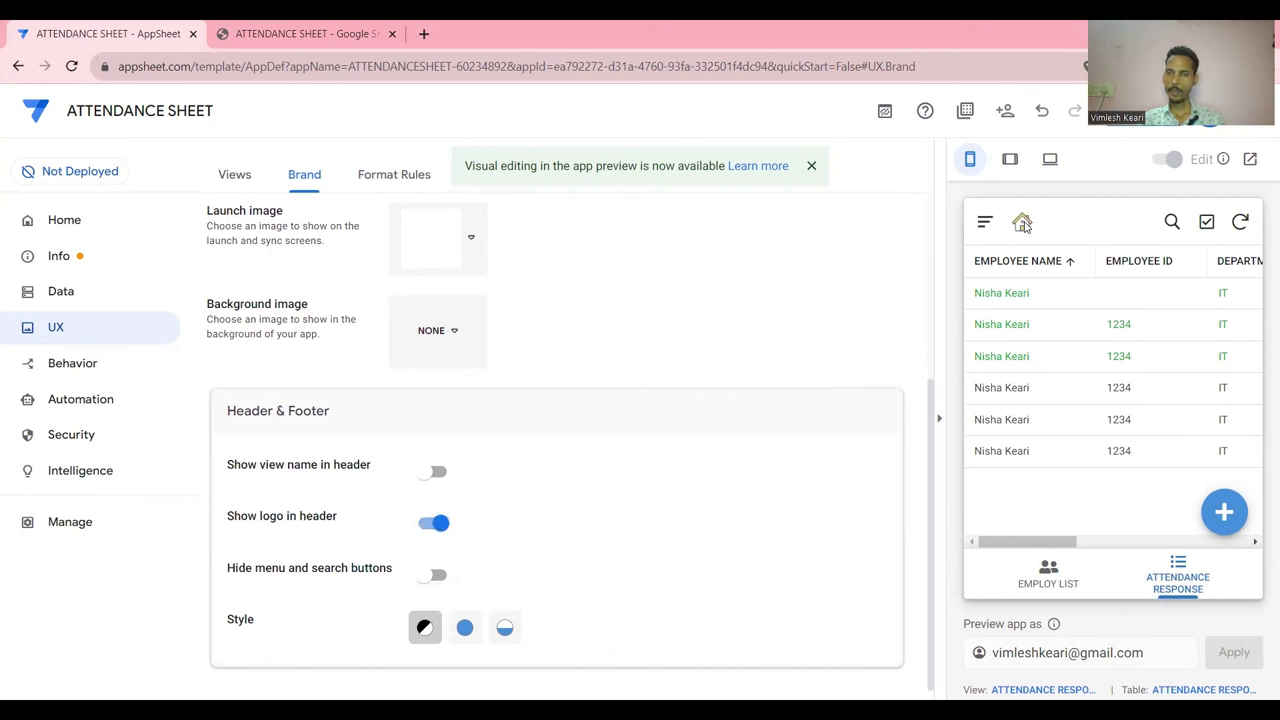
scroll(606, 417, "up", 3)
Set the App logo option to CUSTOM
left_click(466, 386)
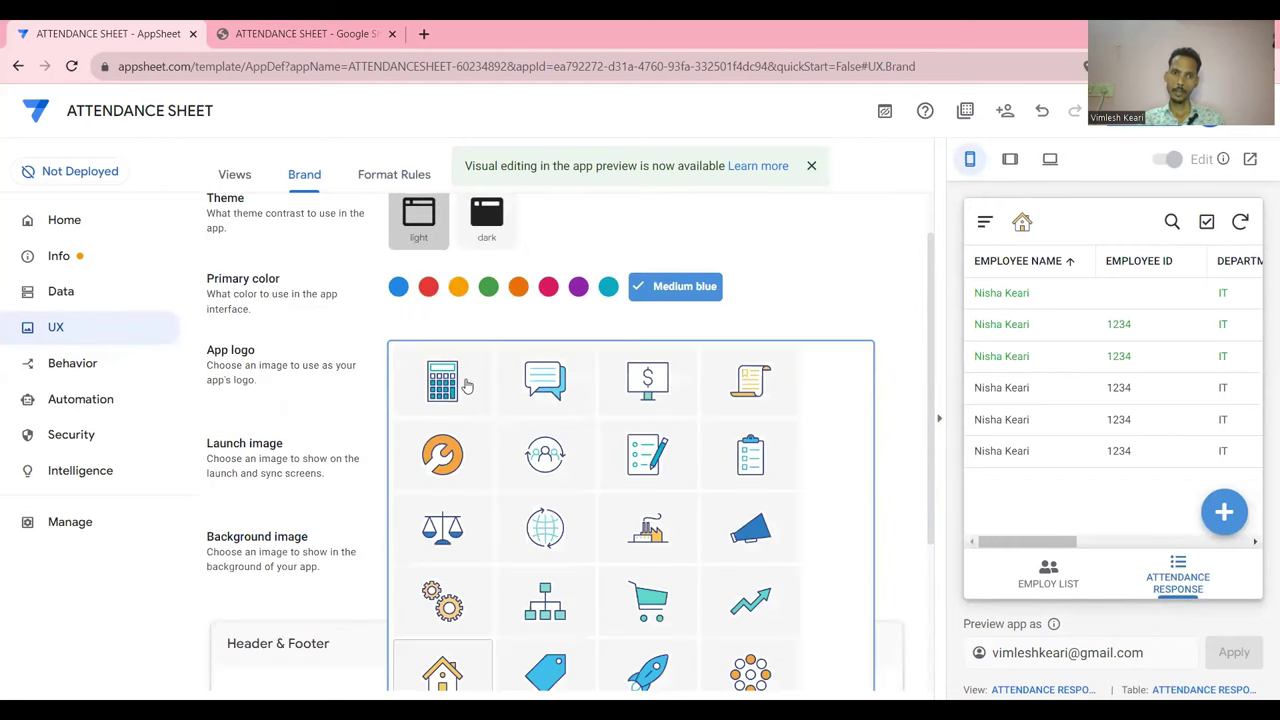
scroll(546, 424, "down", 3)
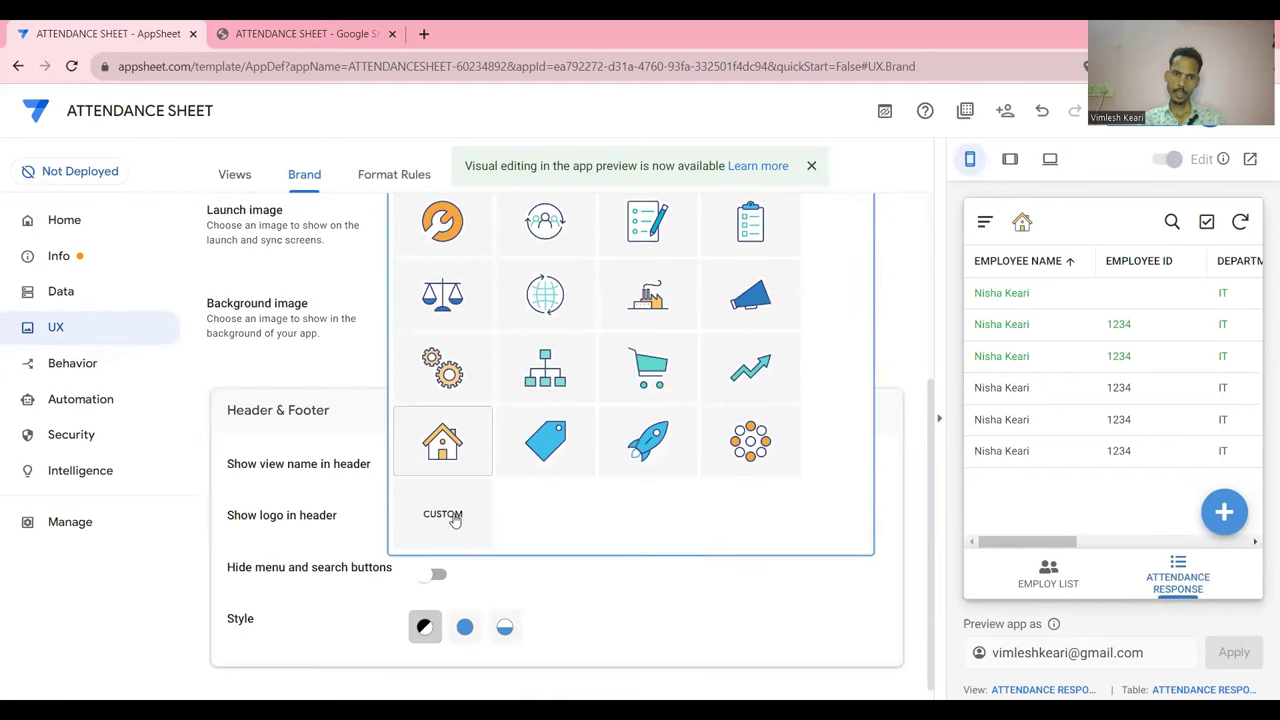
left_click(455, 520)
scroll(485, 328, "up", 1)
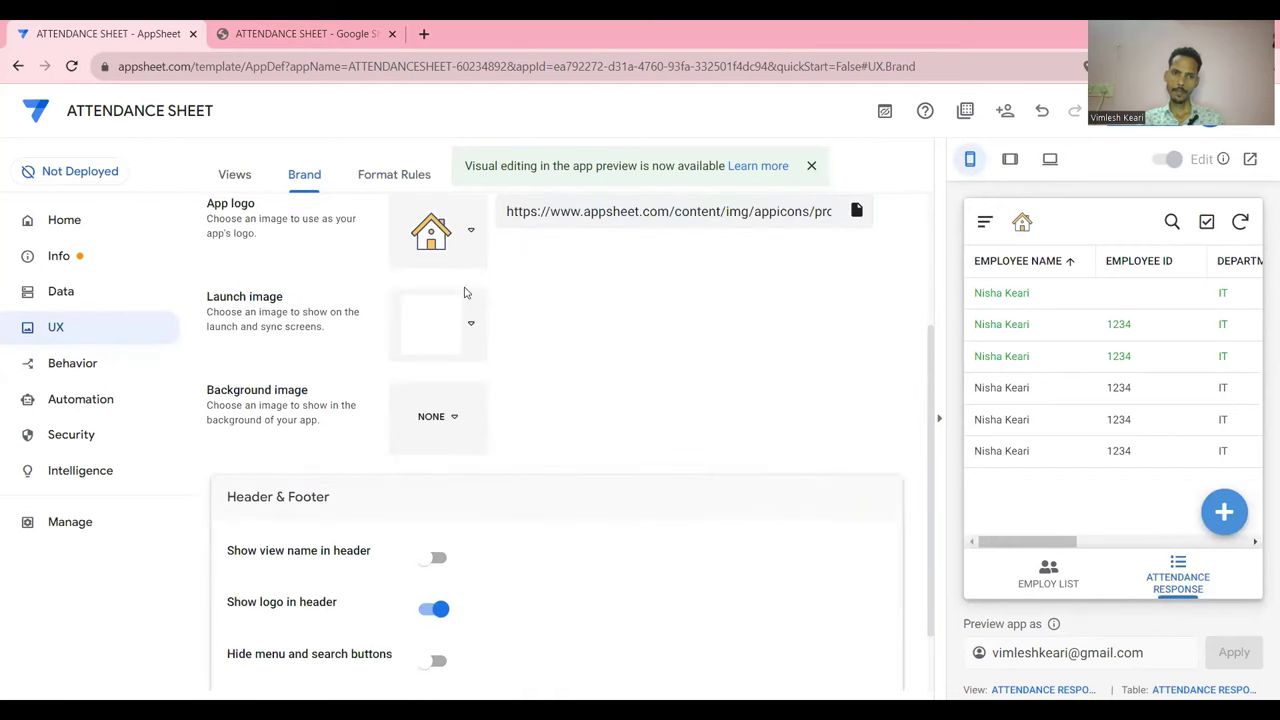
scroll(517, 360, "down", 1)
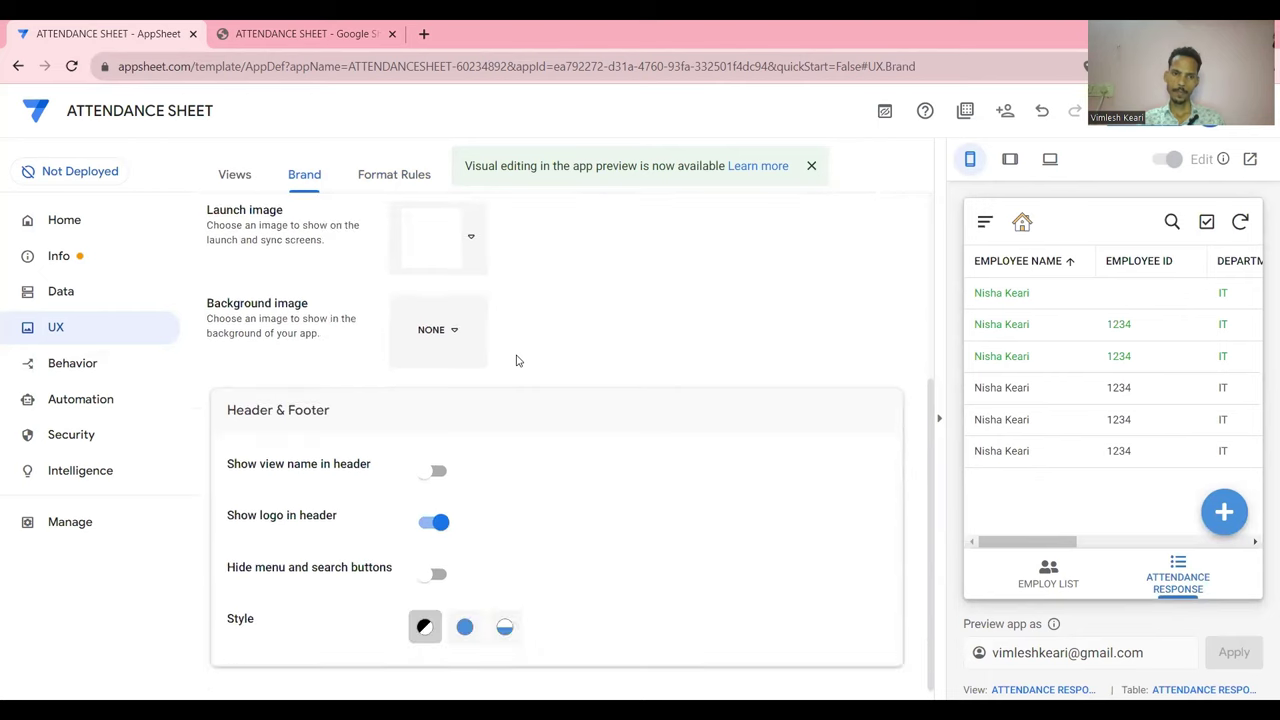
Choose the Colored header style for the header and footer
left_click(464, 628)
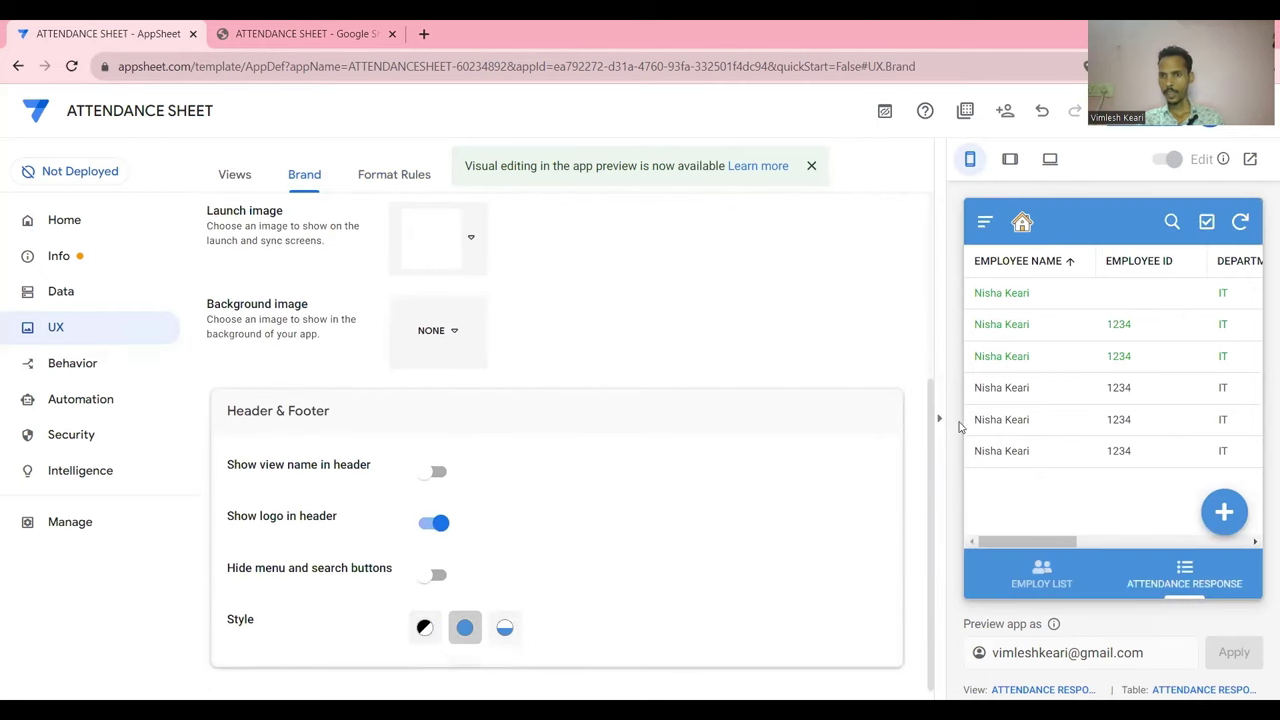
scroll(1115, 421, "right", 3)
scroll(1115, 421, "left", 3)
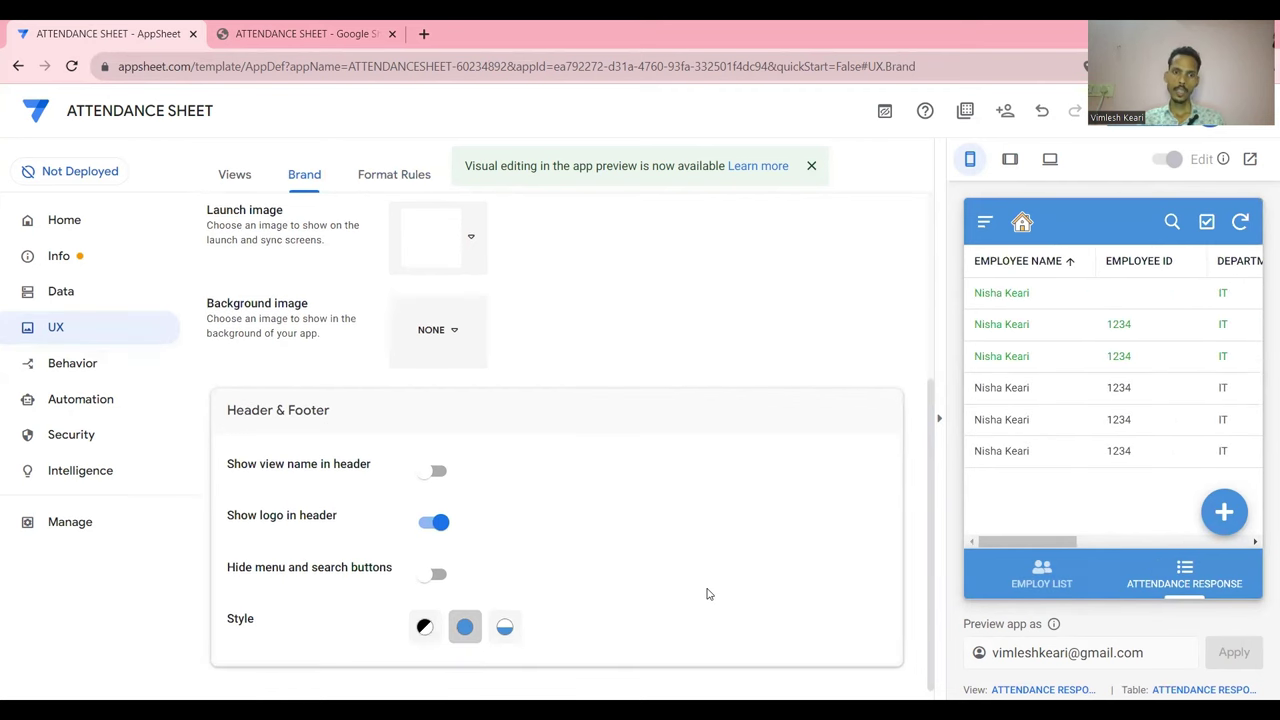
scroll(708, 592, "up", 3)
Try red and then pink as the primary colour, comparing the dark and light themes
left_click(428, 350)
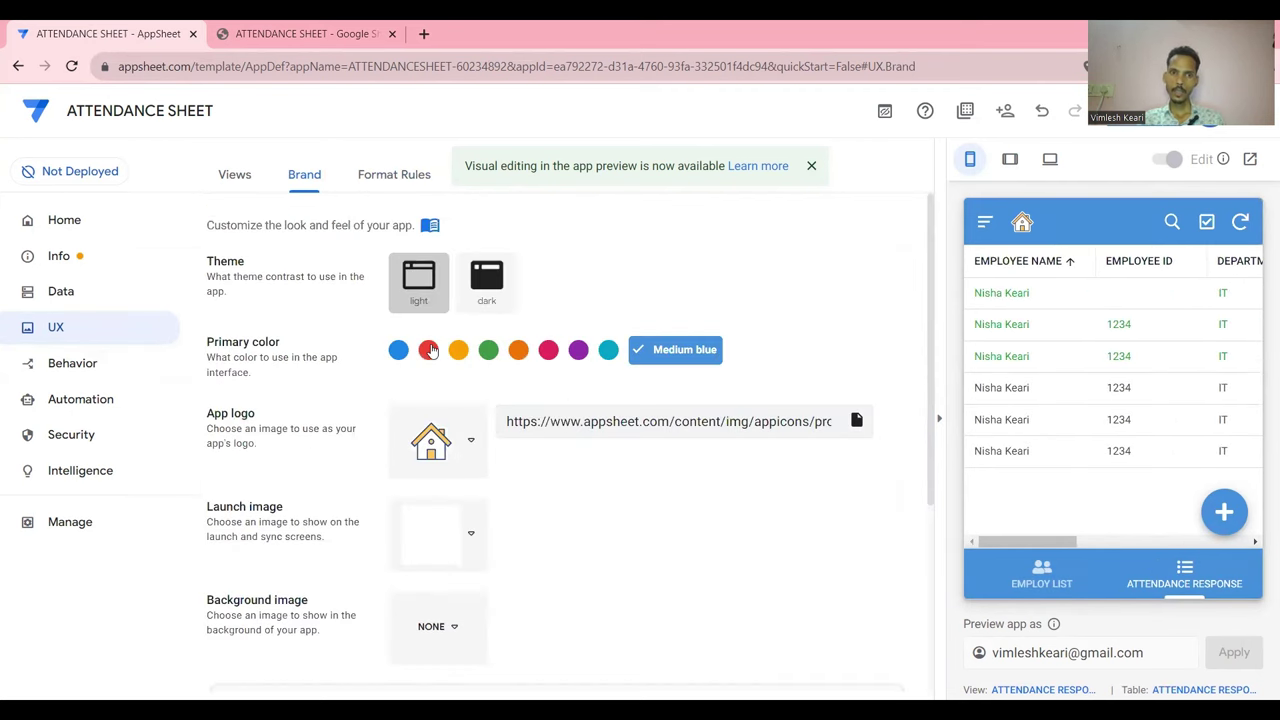
left_click(518, 350)
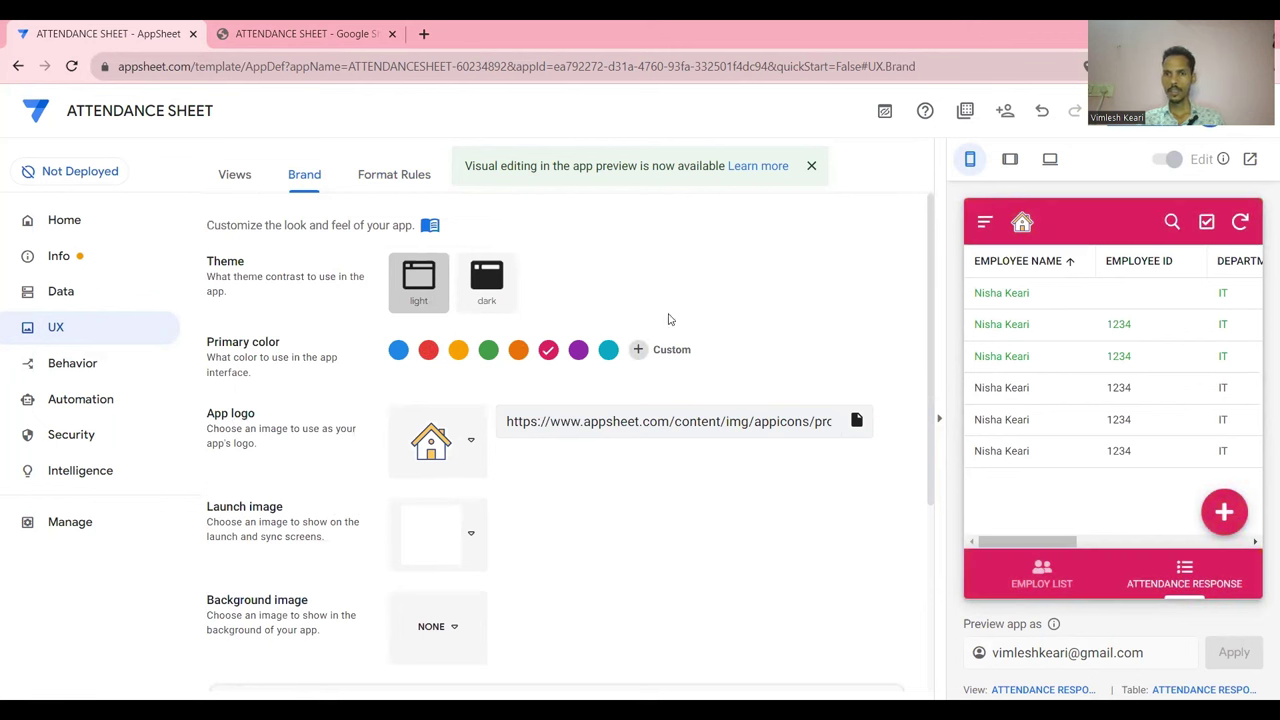
left_click(486, 288)
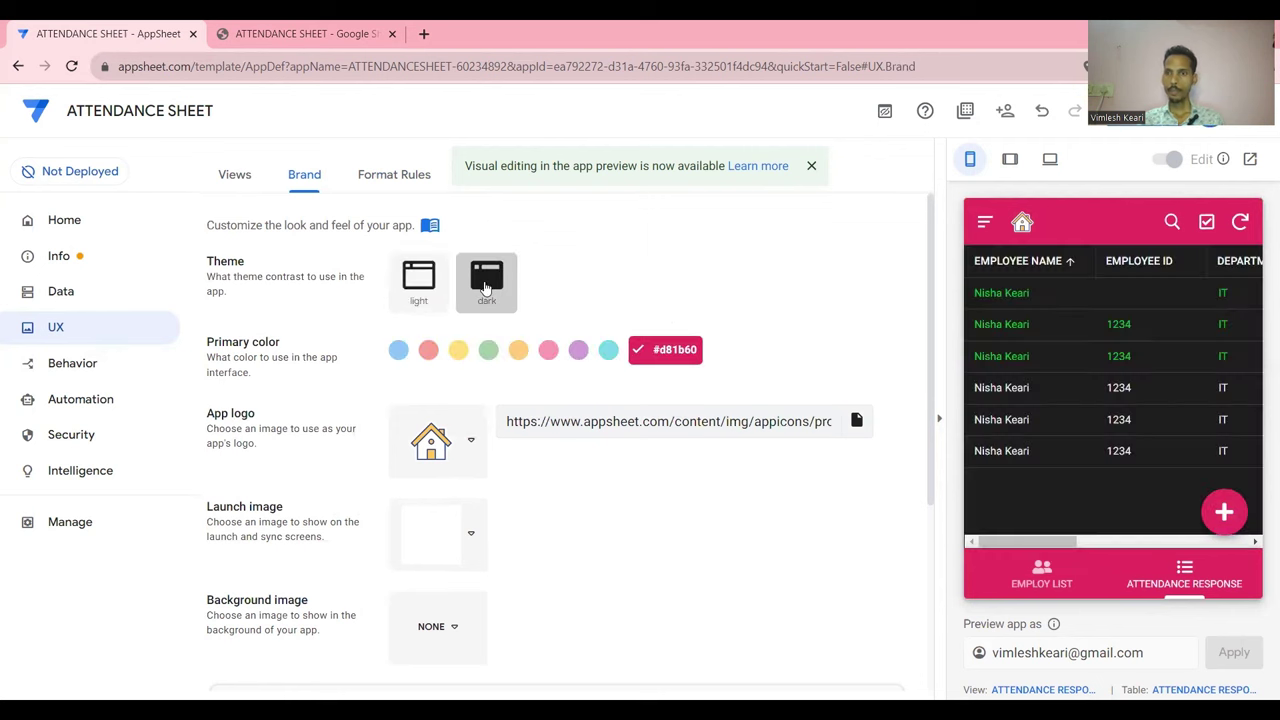
left_click(410, 295)
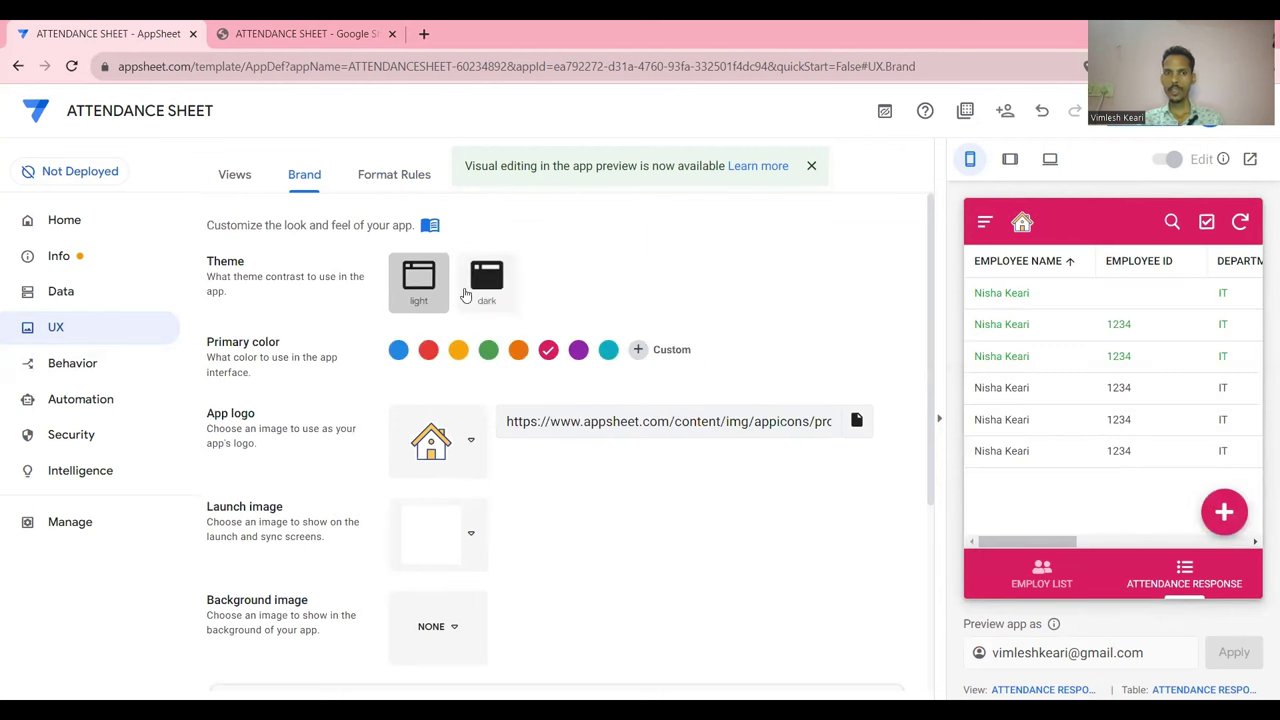
left_click(486, 283)
Check the pink styling in the preview's employee list and attendance responses
scroll(1193, 390, "right", 5)
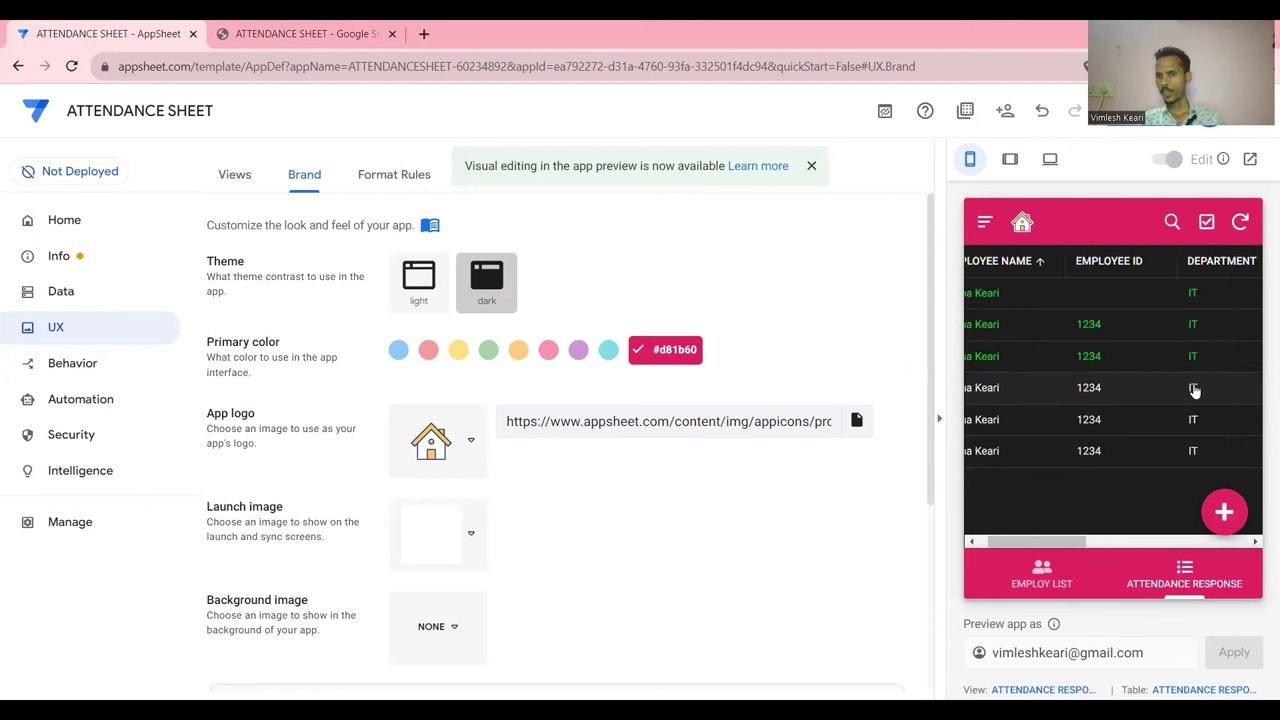
scroll(1193, 391, "left", 3)
scroll(1193, 390, "left", 3)
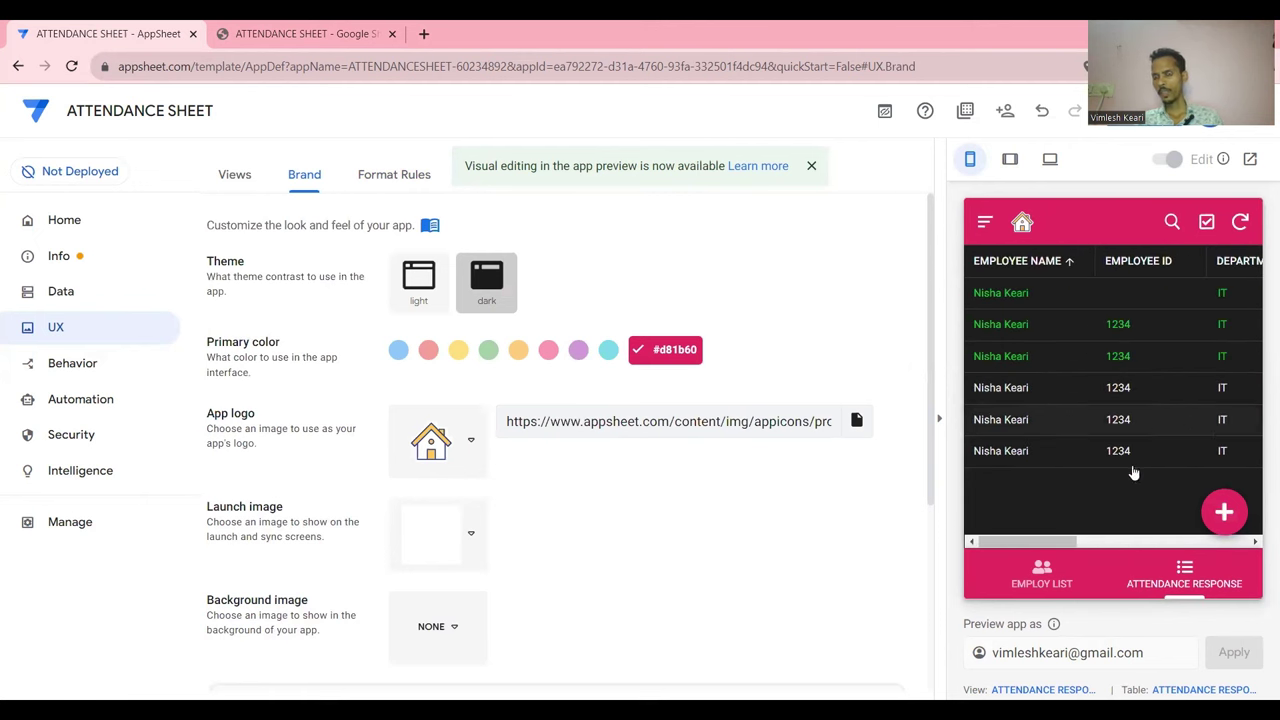
left_click(1041, 573)
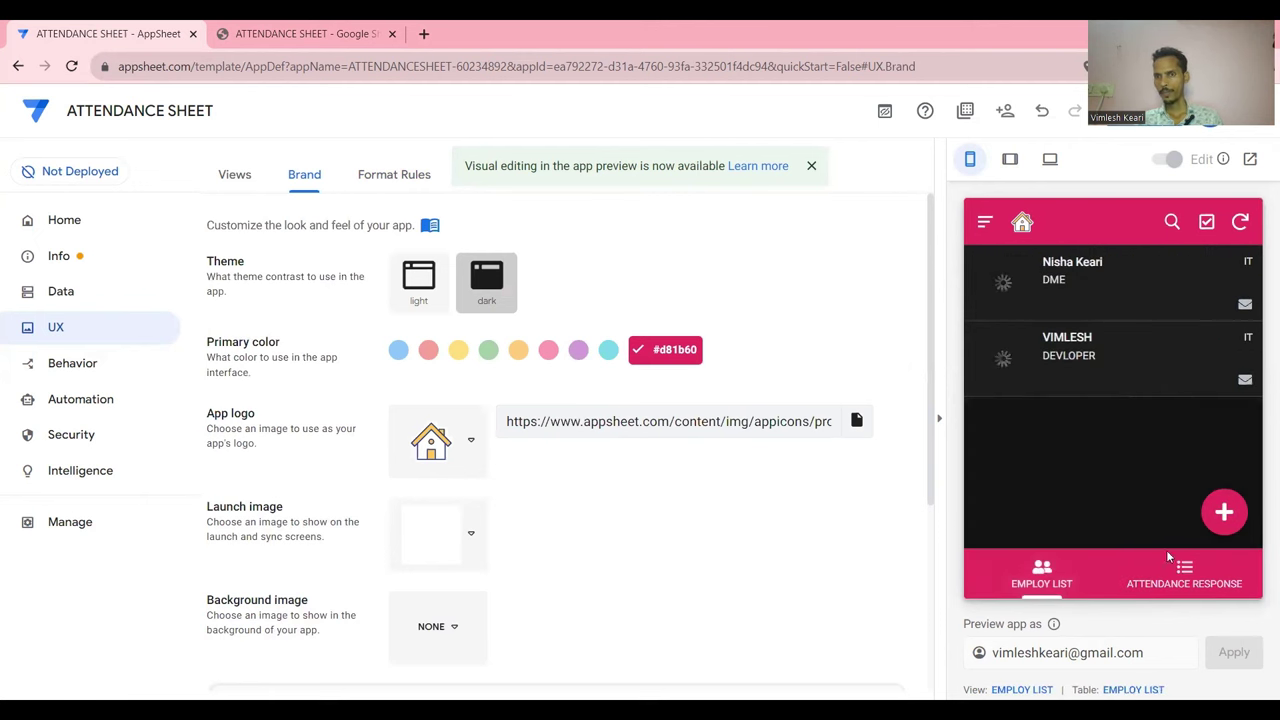
left_click(1177, 574)
scroll(1139, 376, "right", 2)
scroll(1139, 376, "right", 3)
scroll(1137, 373, "left", 5)
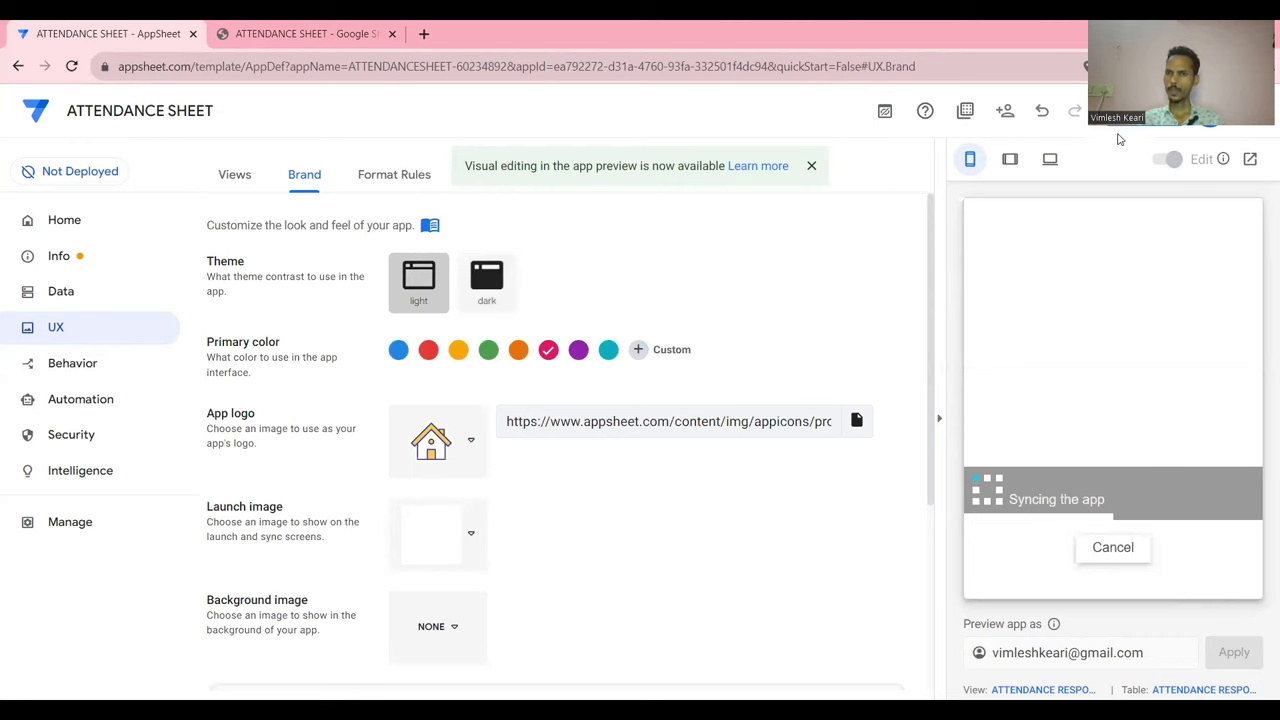
Save the pink primary colour and light theme so the preview resyncs
left_click(1133, 125)
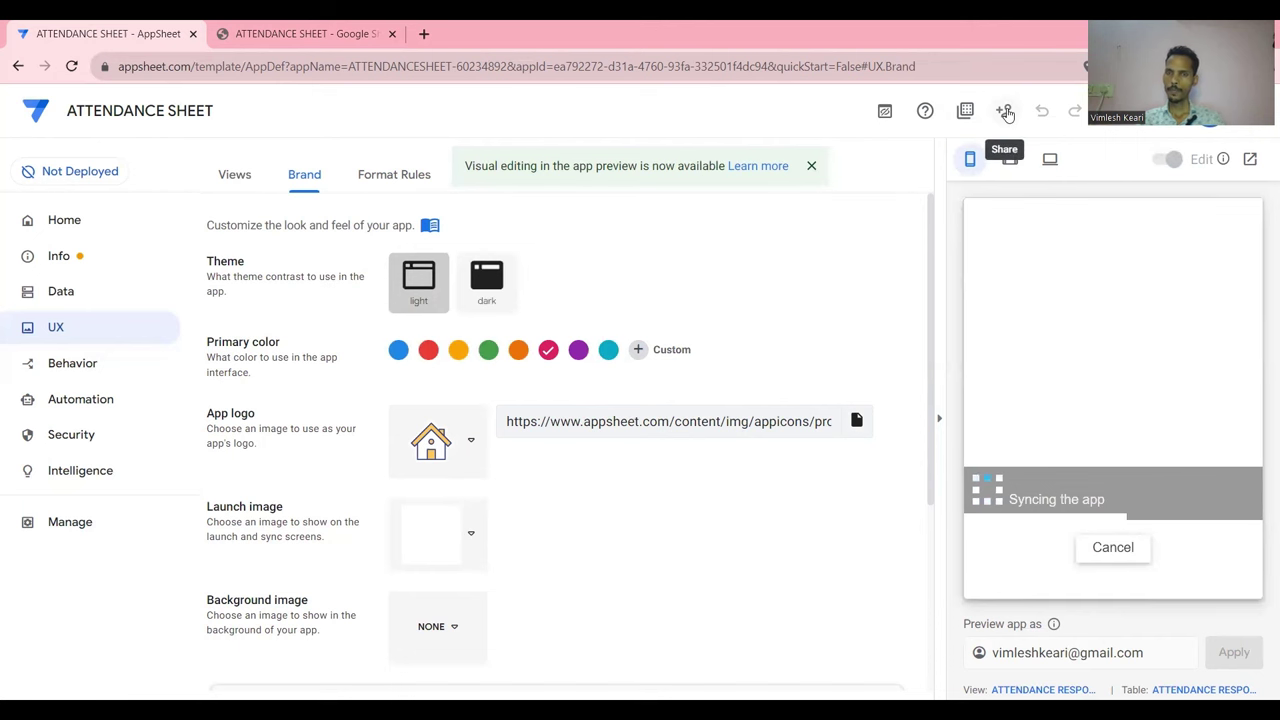
Open the app's sharing links and copy the Install Link
left_click(1005, 111)
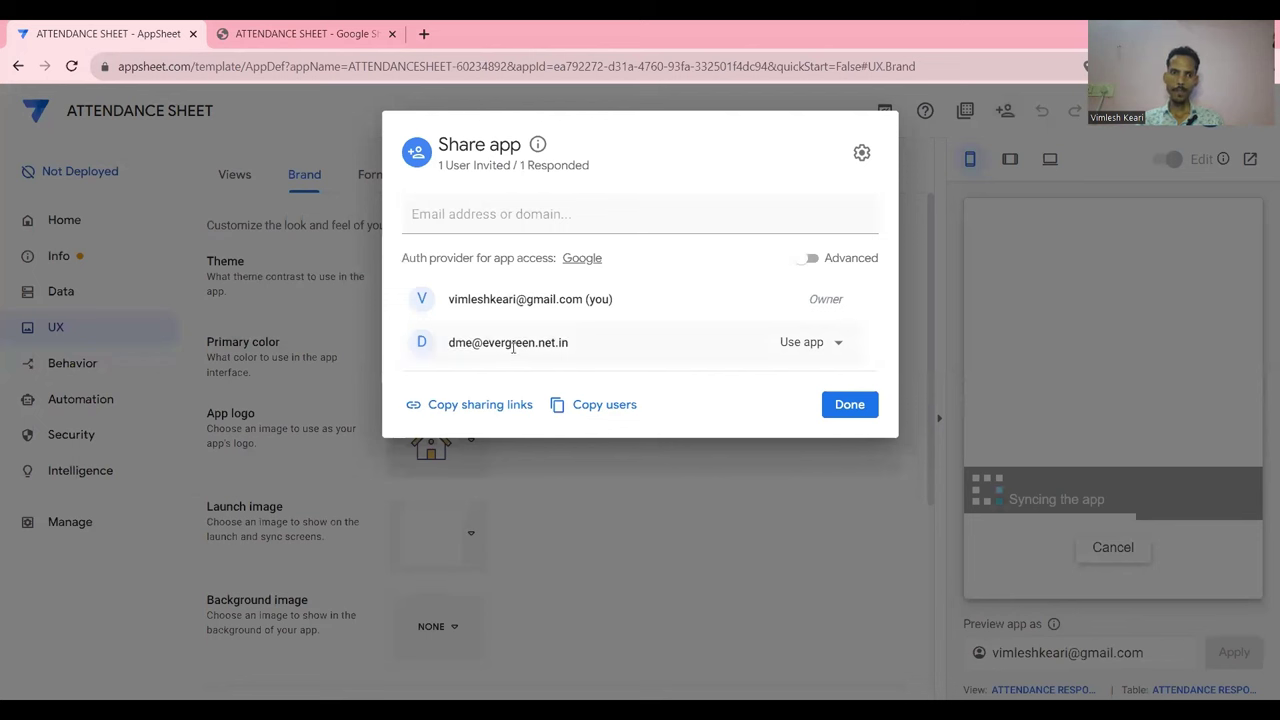
left_click(445, 214)
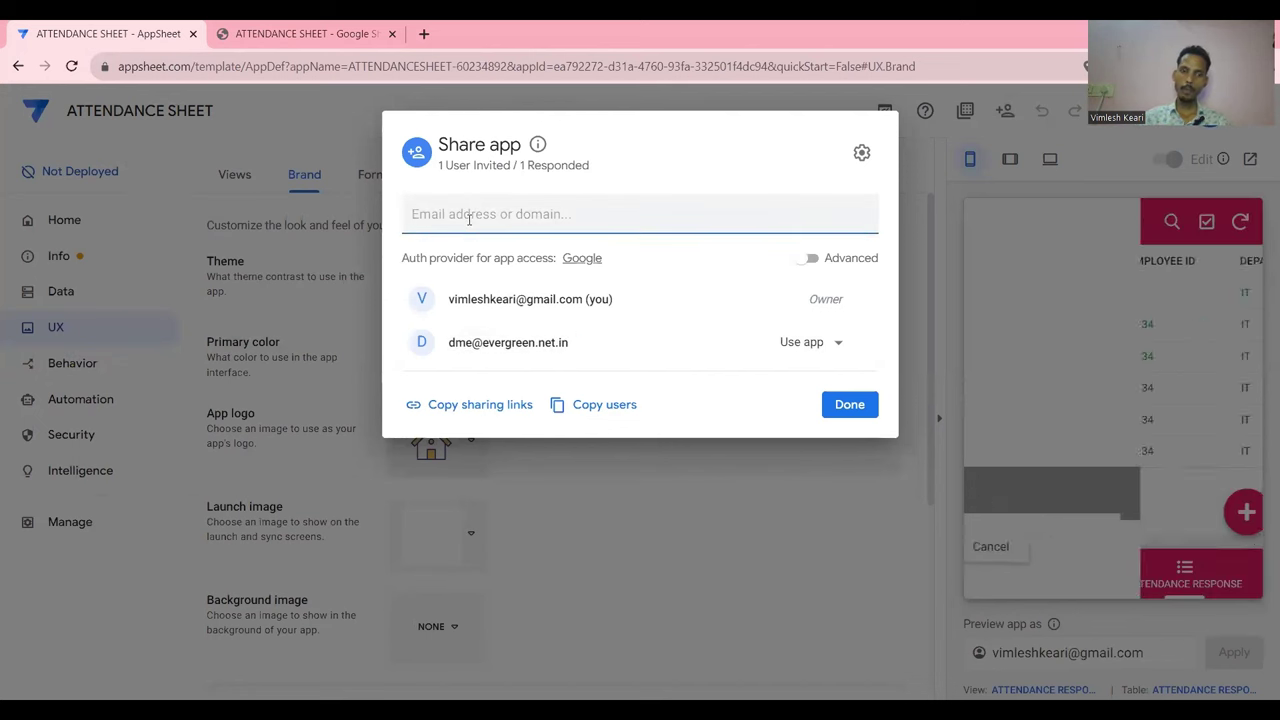
left_click(469, 409)
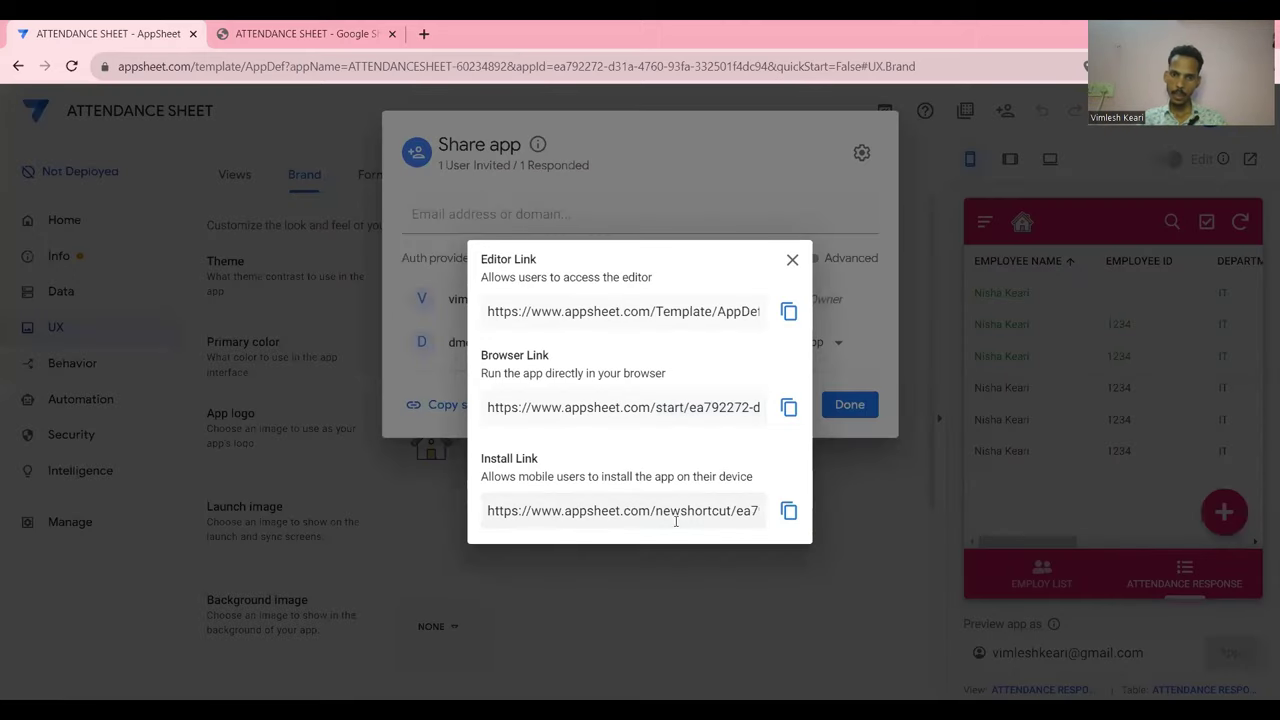
left_click(788, 511)
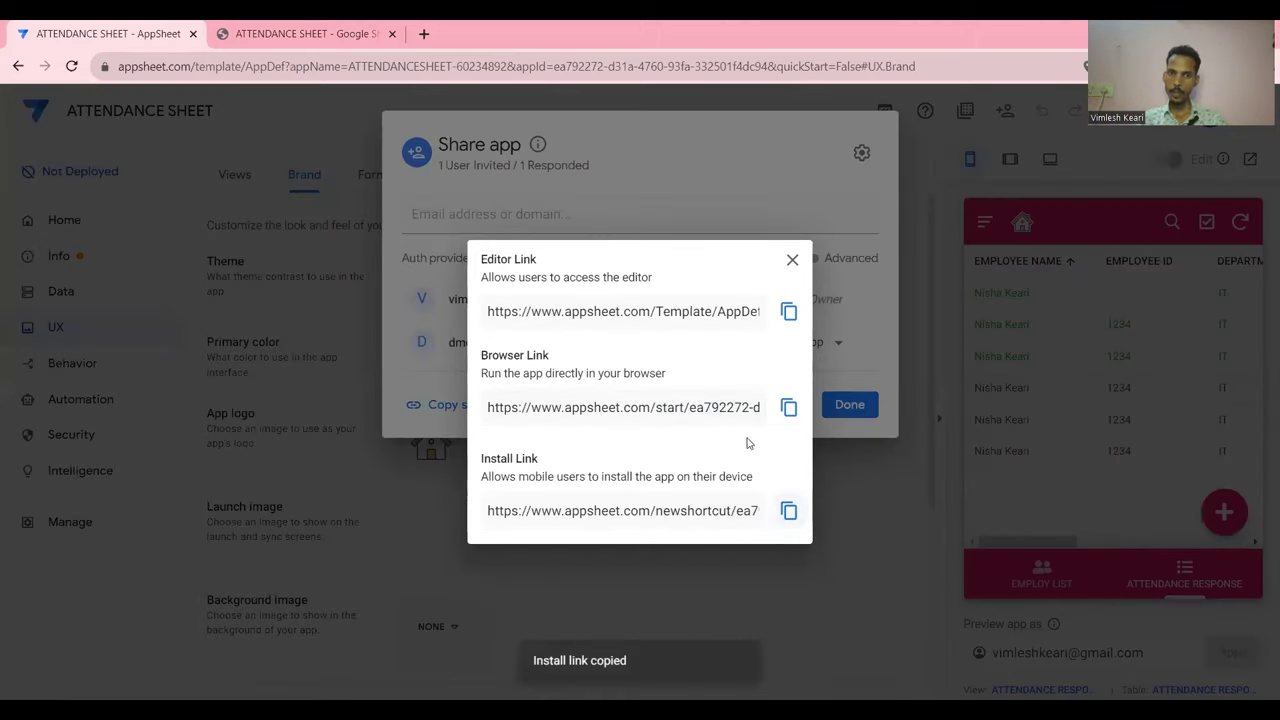
Copy the Browser Link, then close the sharing window
left_click_drag(496, 368, 789, 411)
left_click(789, 407)
left_click(882, 327)
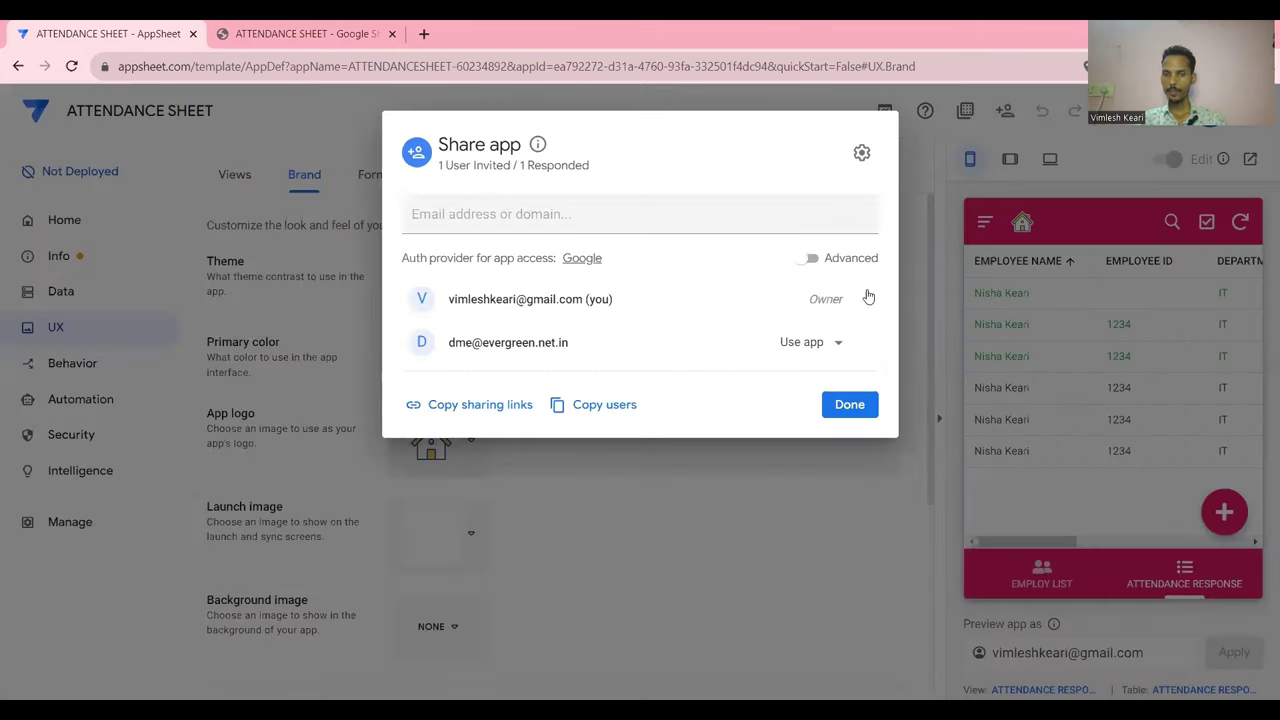
left_click(853, 402)
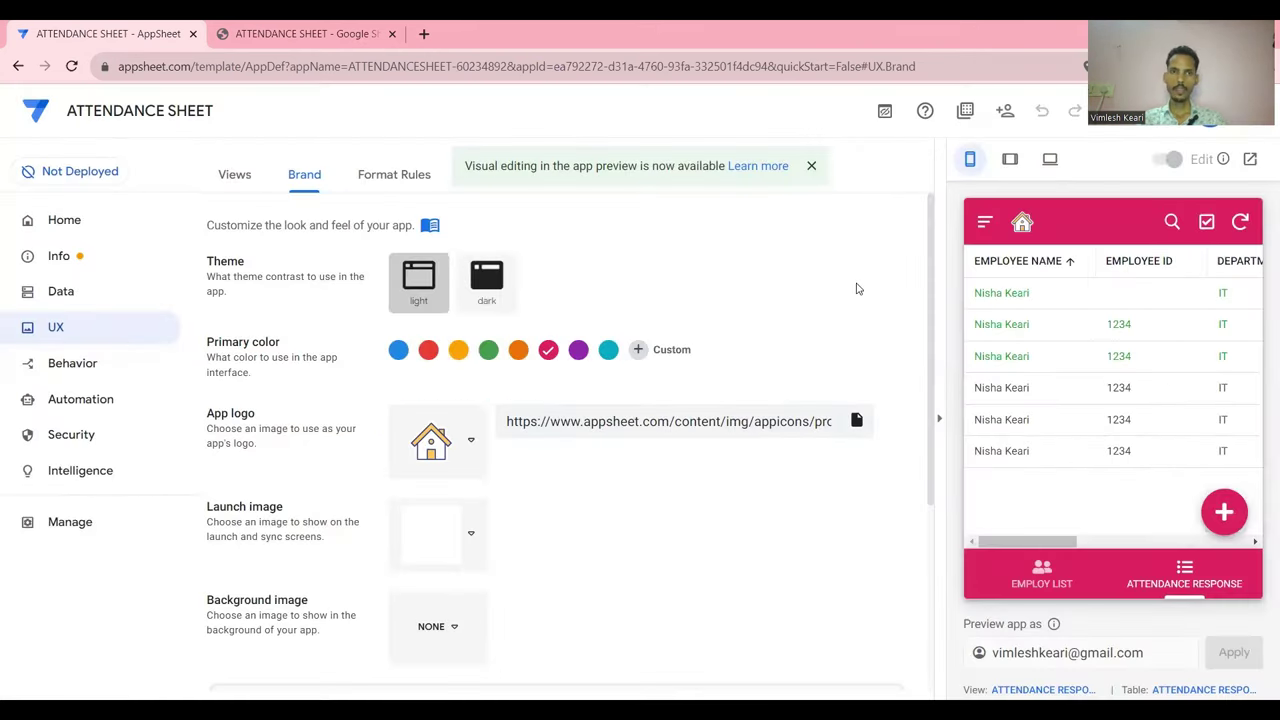